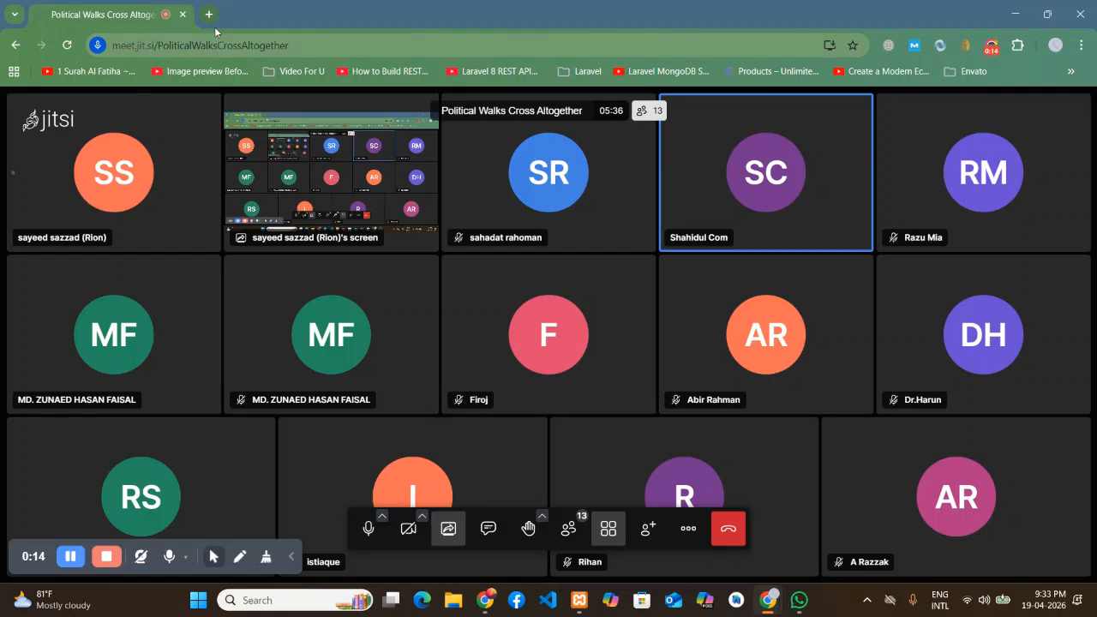
Step: Open localhost/firstproject/wp-admin in a new browser tab
left_click(208, 14)
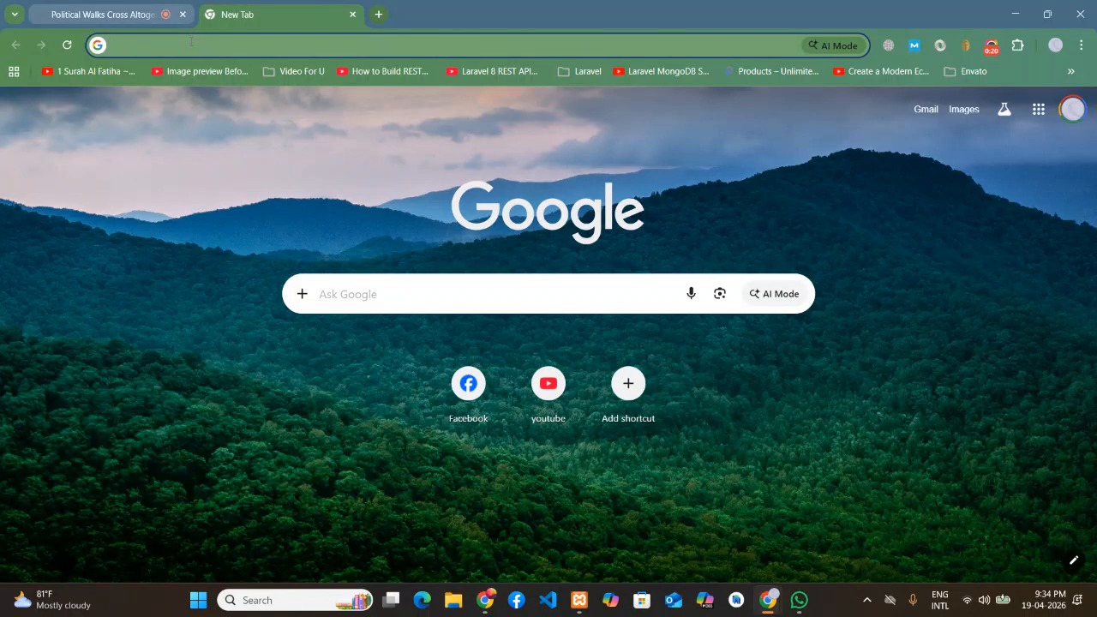
type("localhost/phpmyadmin")
key("BackSpace")
key("BackSpace")
key("BackSpace")
key("BackSpace")
key("BackSpace")
key("BackSpace")
key("BackSpace")
key("BackSpace")
key("BackSpace")
key("BackSpace")
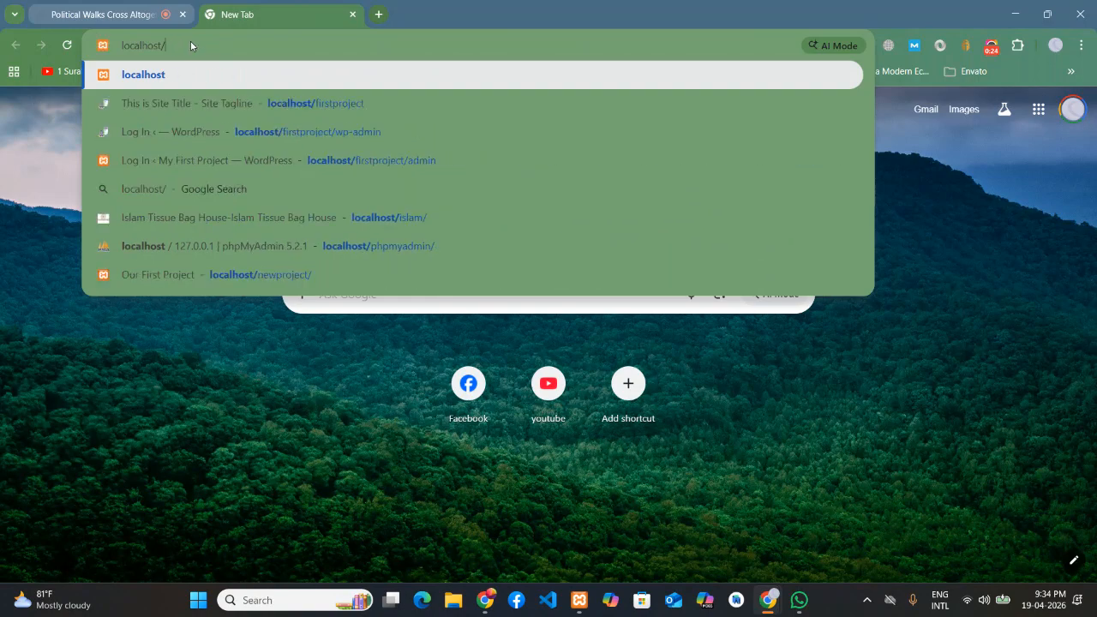
type("firstproject")
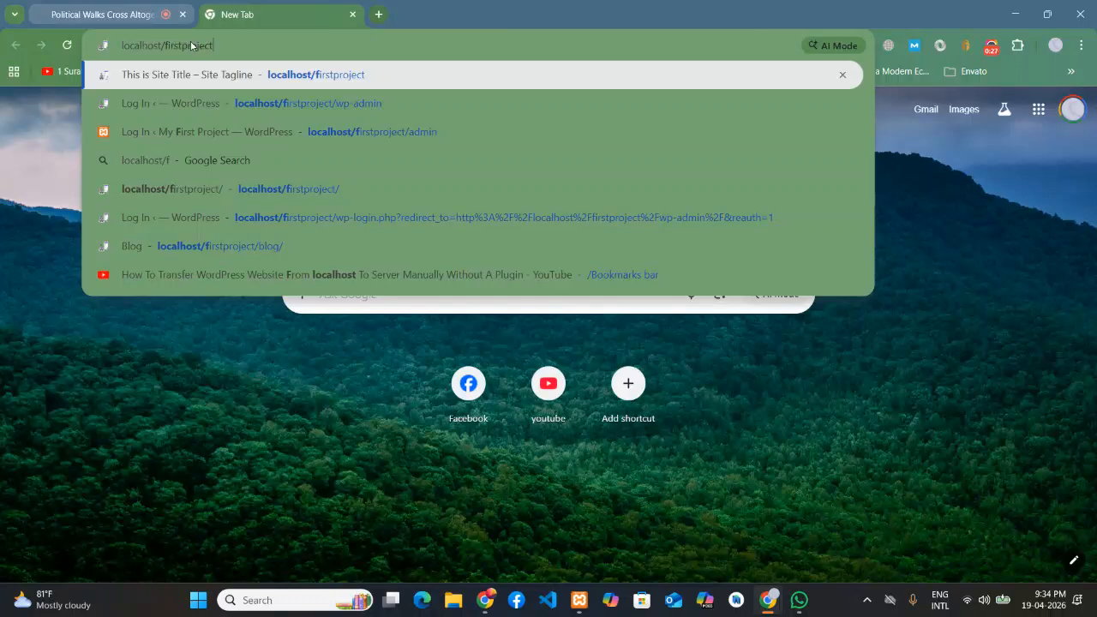
key("Right")
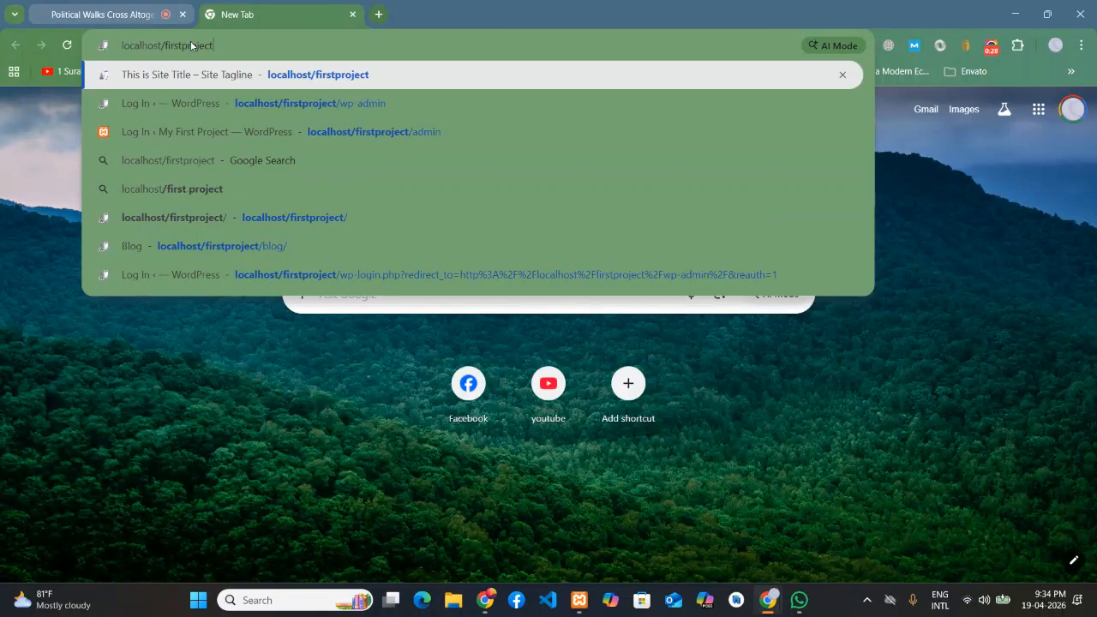
type("/wp")
key("Return")
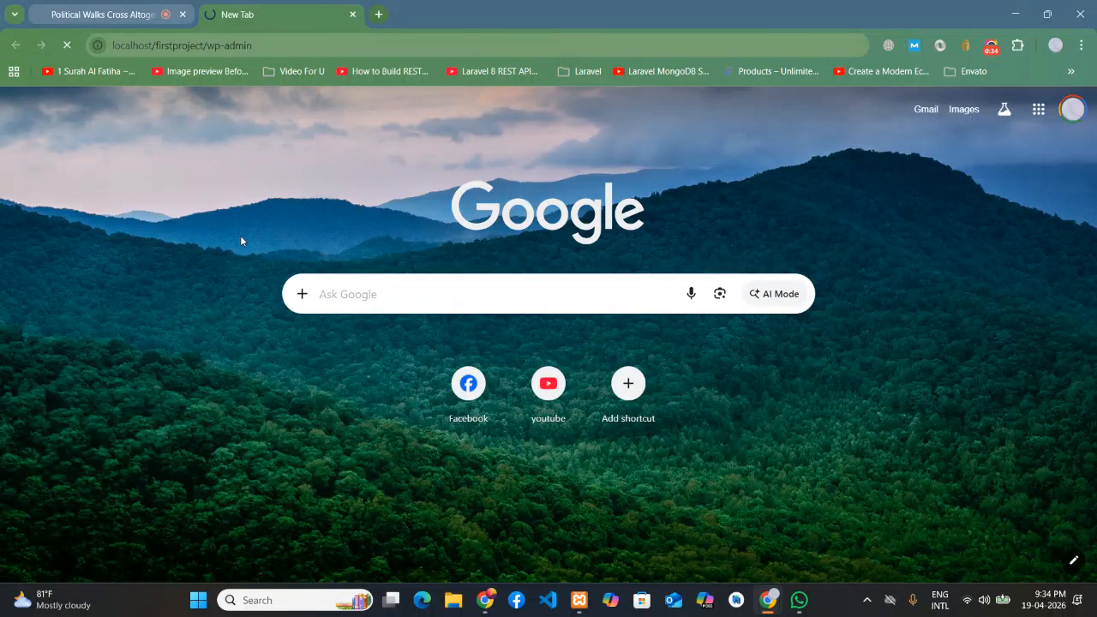
Step: Check the status of the Apache and MySQL modules in the XAMPP Control Panel, then minimize it
left_click(766, 606)
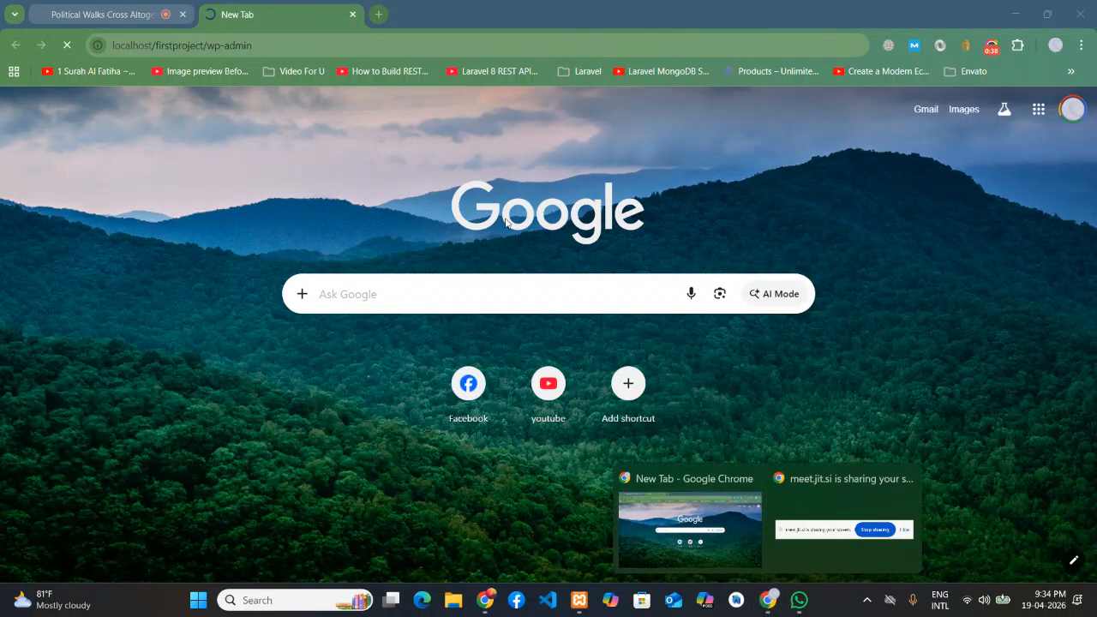
left_click(613, 497)
left_click(576, 601)
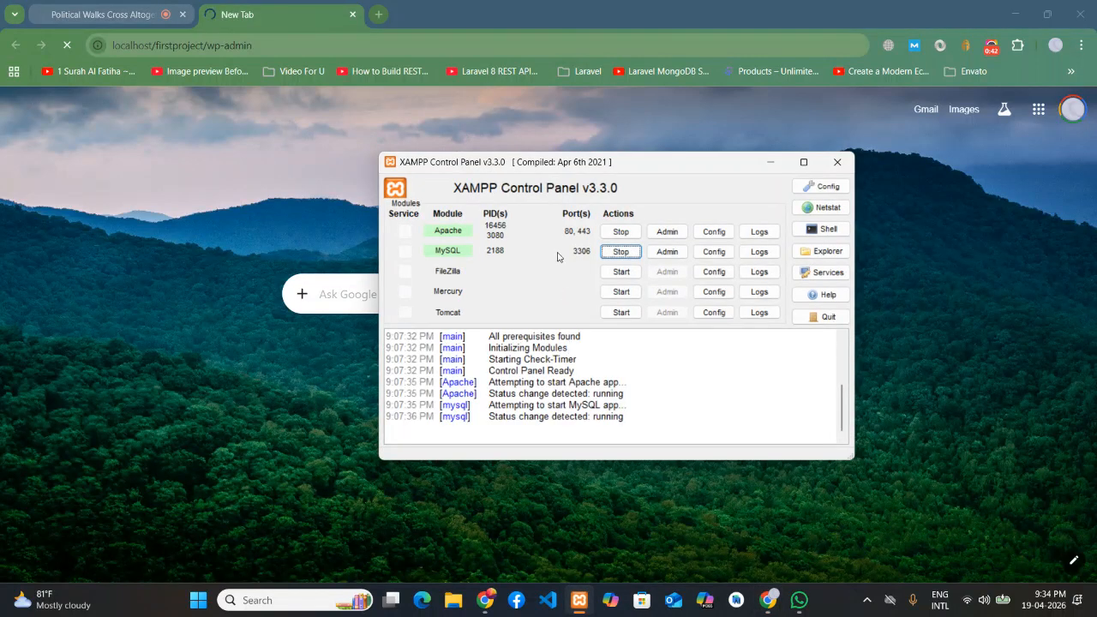
left_click_drag(517, 161, 432, 152)
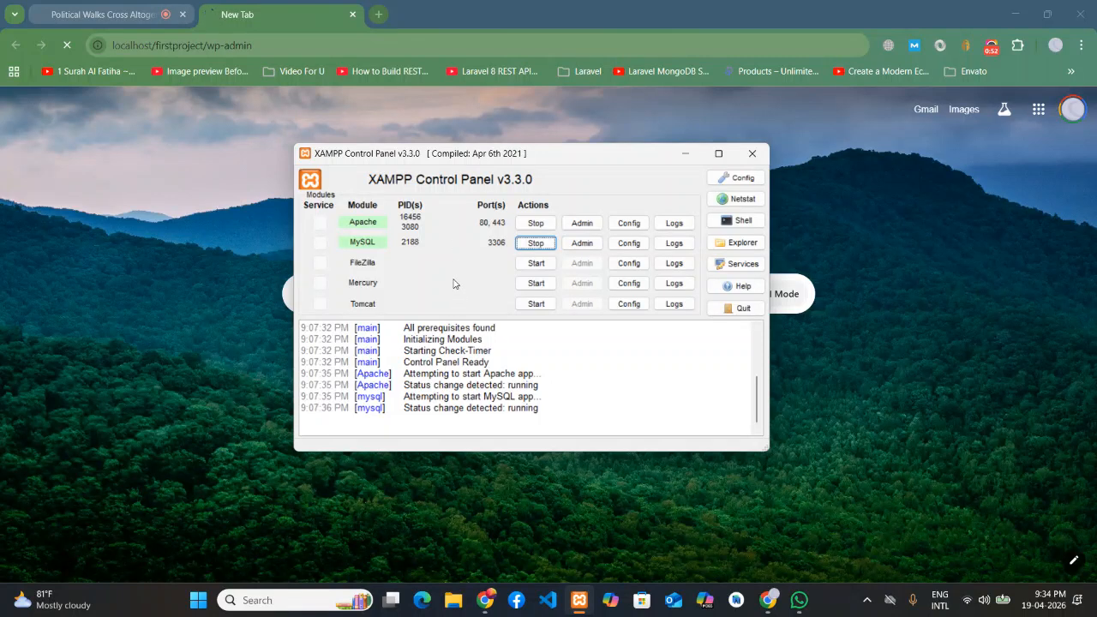
left_click(686, 155)
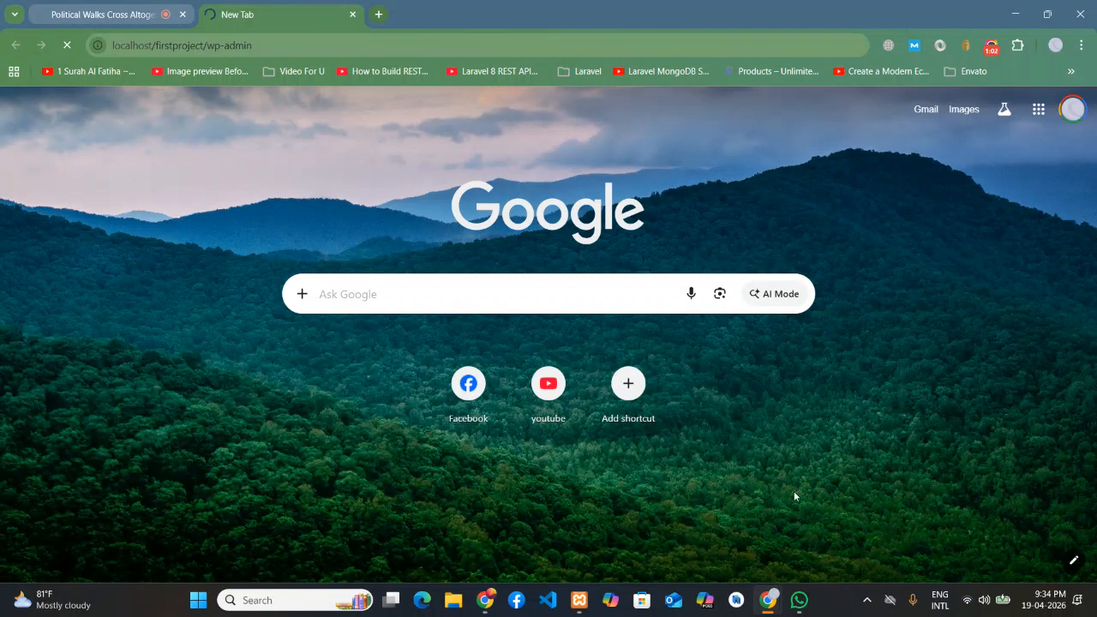
left_click(991, 46)
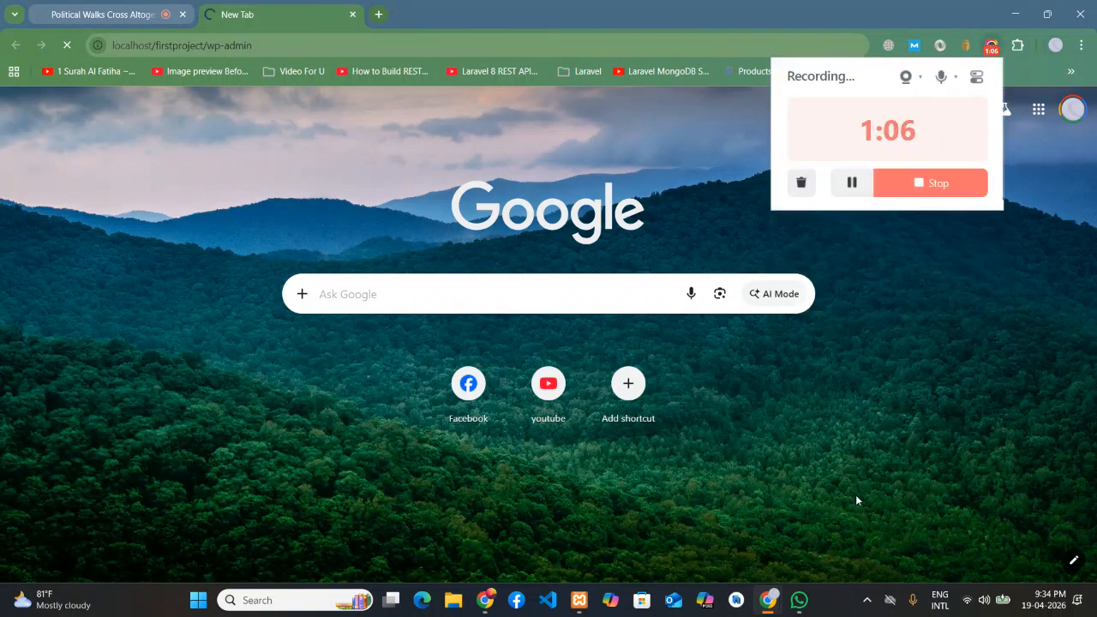
mouse_move(768, 598)
left_click(825, 521)
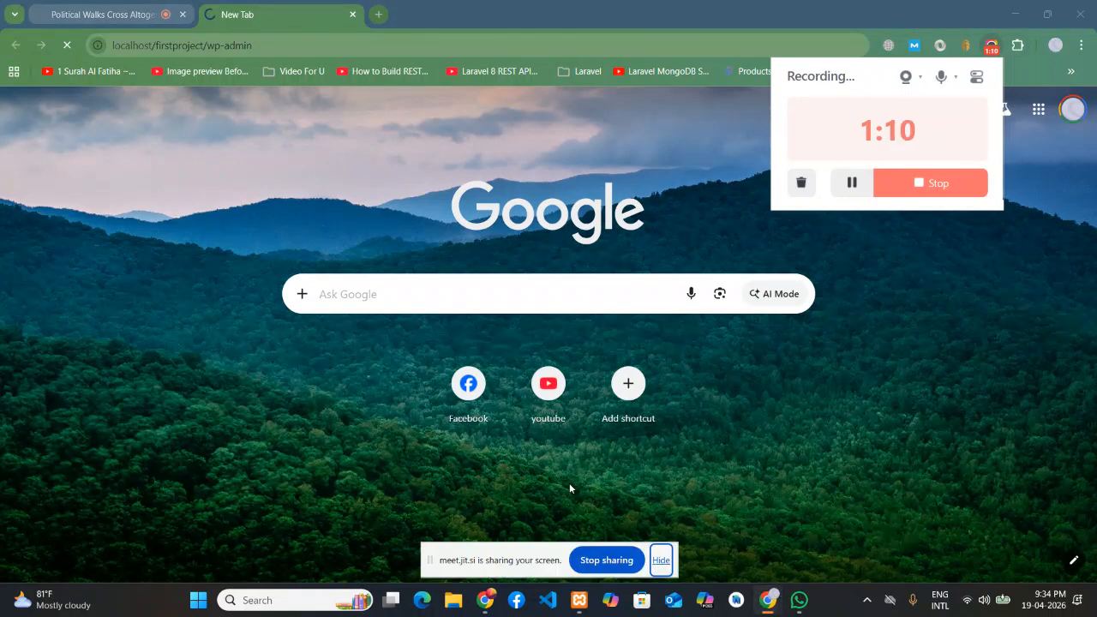
left_click(657, 561)
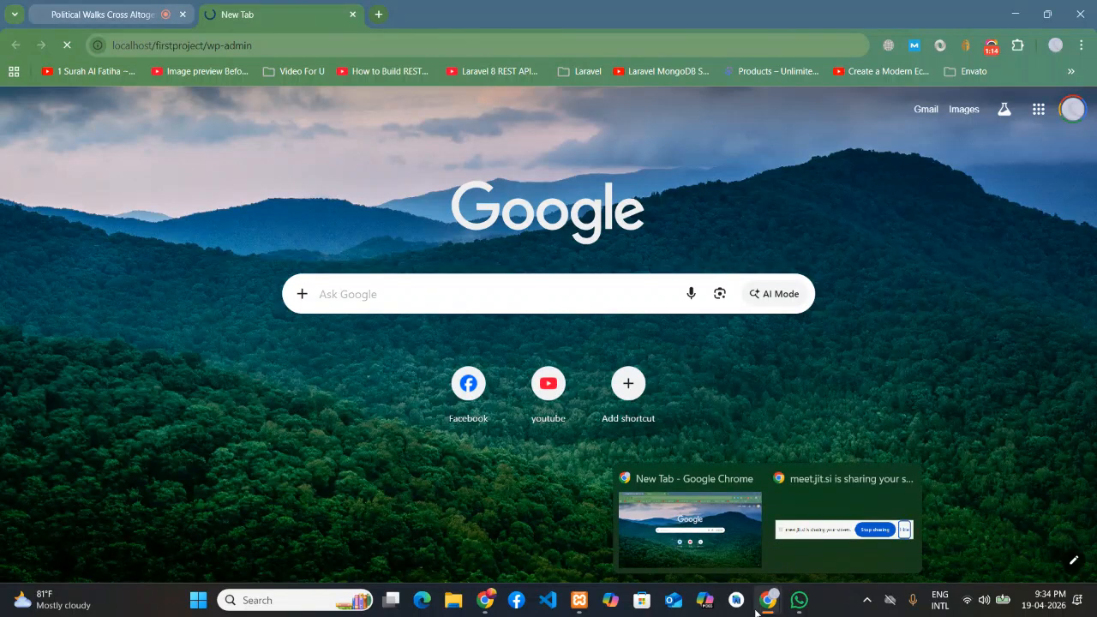
left_click(110, 10)
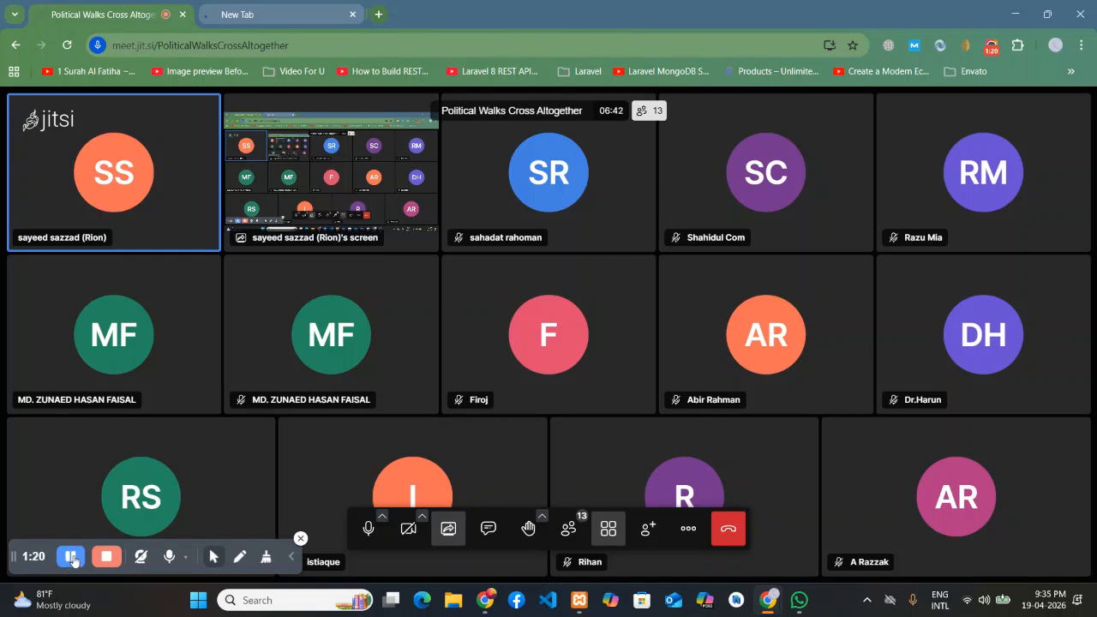
Step: Log in to the WordPress admin of firstproject and close the saved-passwords warning
key("ctrl+Tab")
left_click(638, 369)
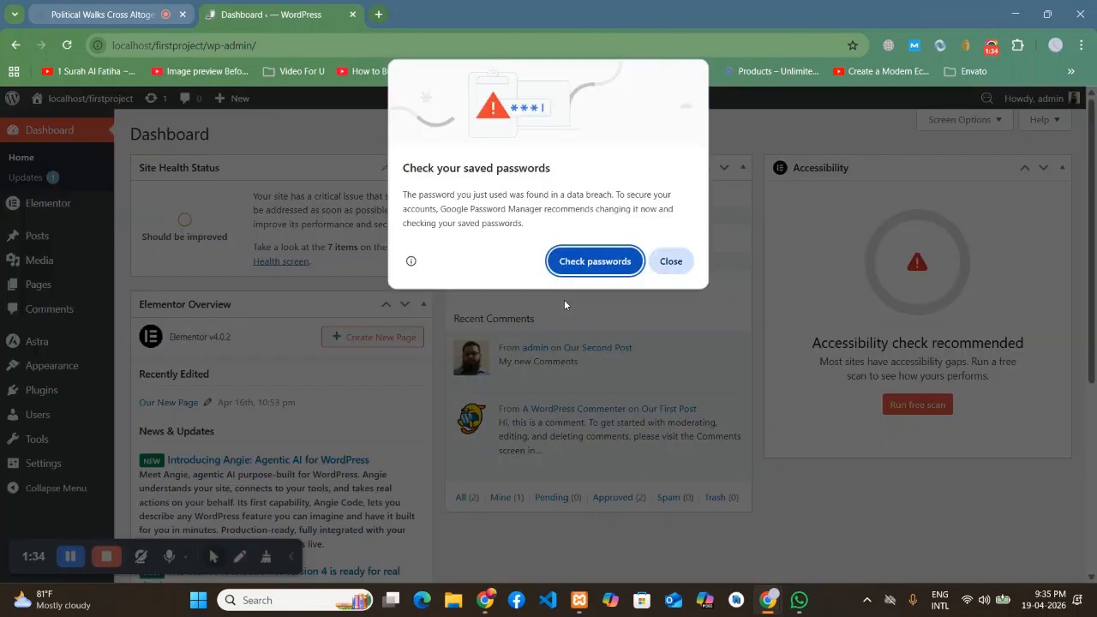
left_click(690, 262)
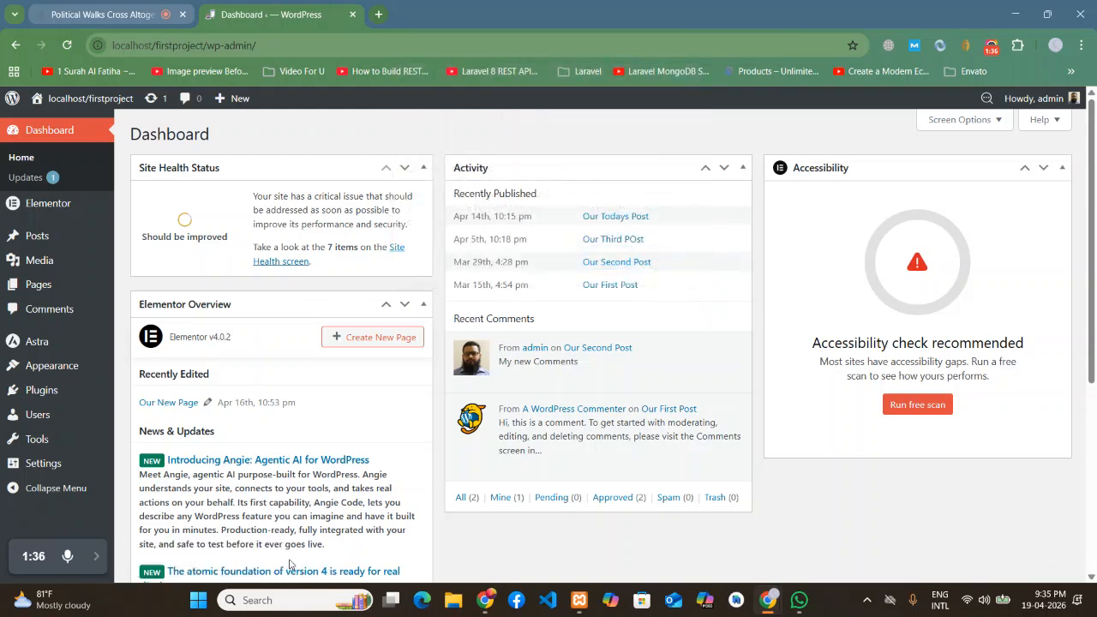
Step: Open the firstproject site's front end in a new tab from the WordPress dashboard and switch to it
mouse_move(80, 110)
right_click(77, 128)
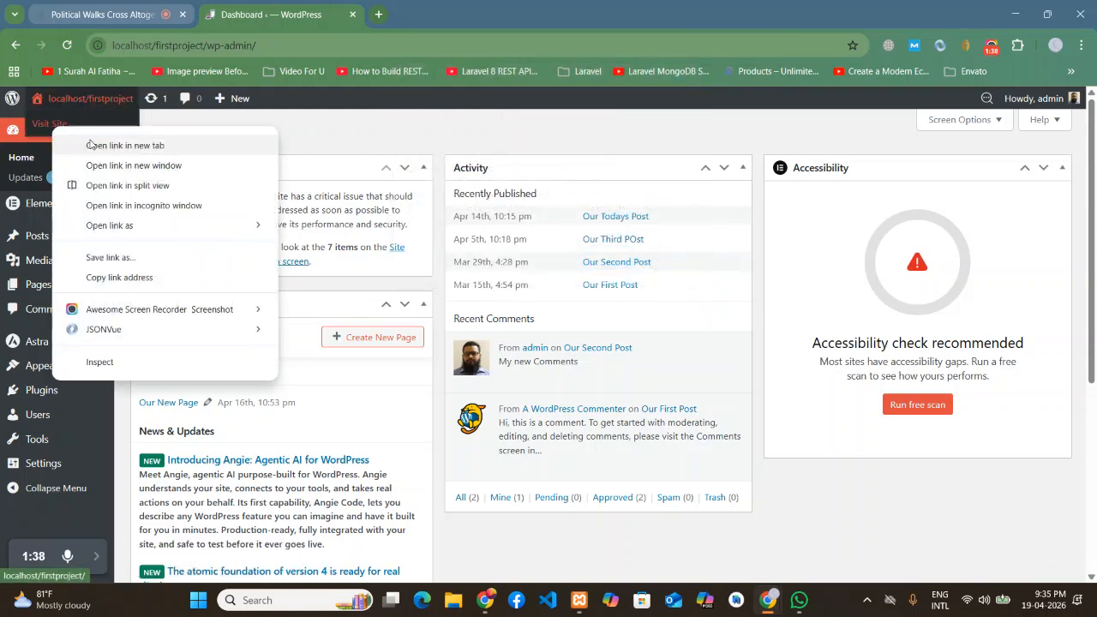
left_click(97, 146)
left_click(396, 19)
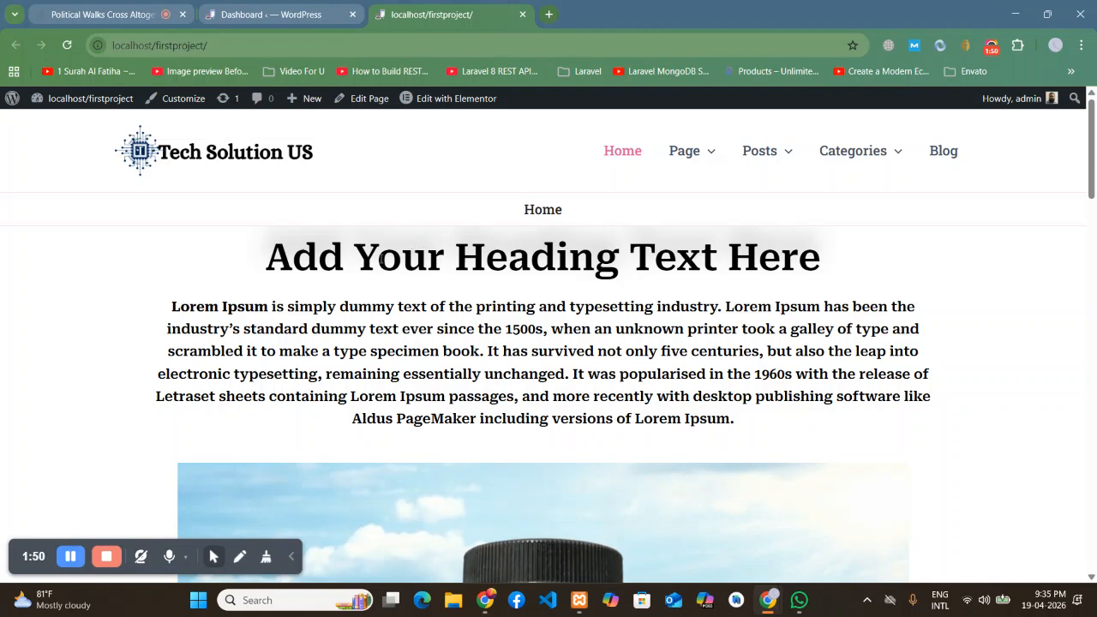
Step: Look over the site's home page from the header and heading text down to the footer
left_click(290, 557)
scroll(684, 311, "down", 15)
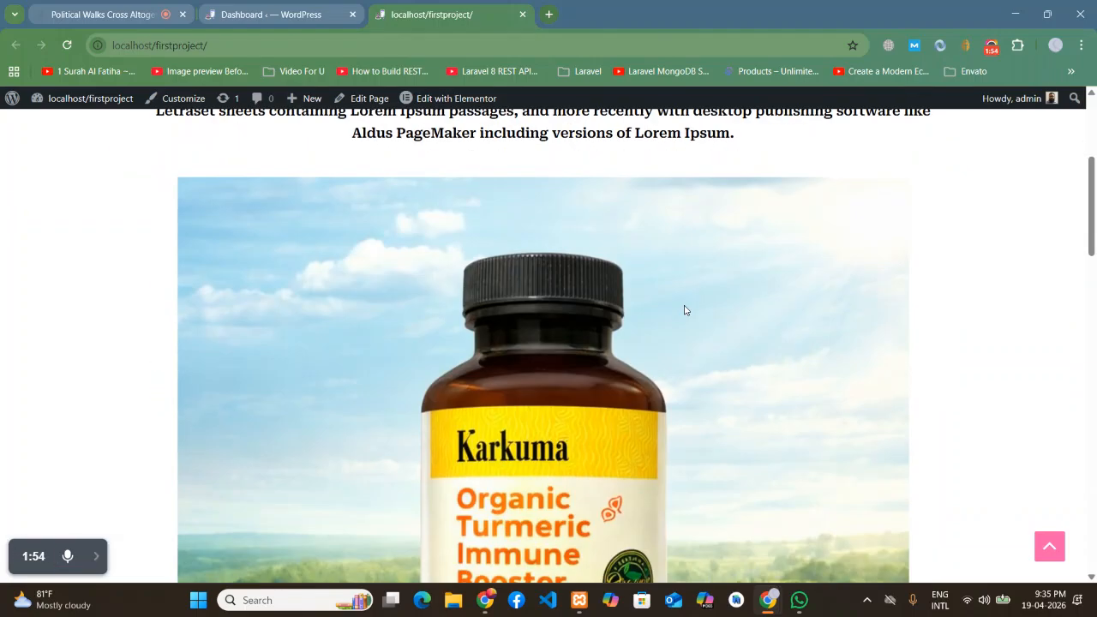
scroll(684, 310, "down", 6)
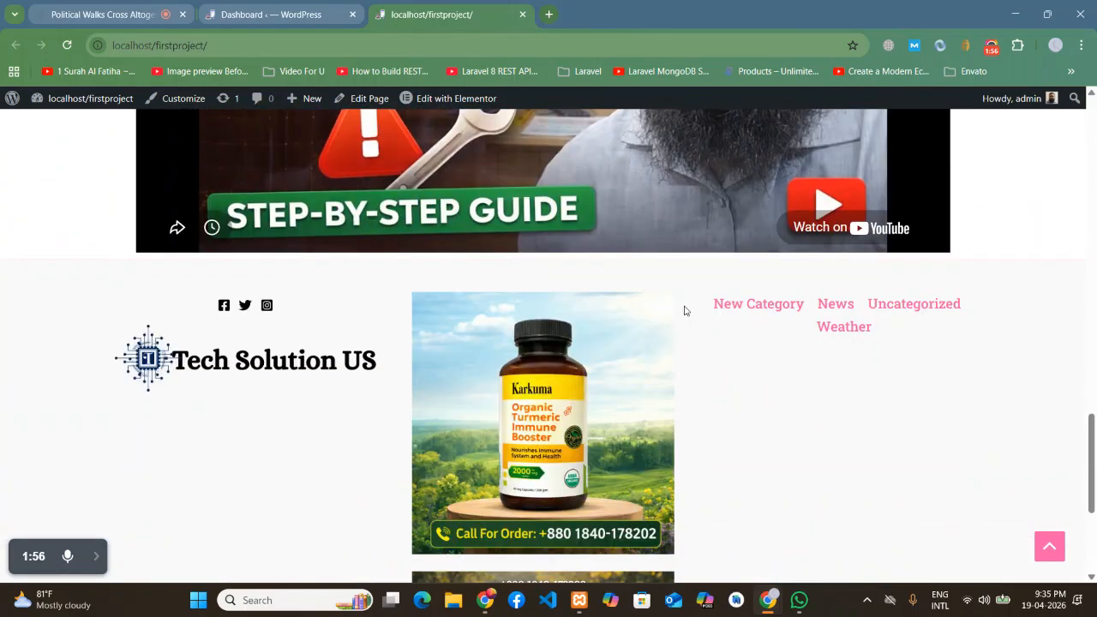
scroll(684, 310, "up", 6)
scroll(684, 310, "down", 4)
scroll(684, 311, "up", 15)
scroll(684, 310, "up", 3)
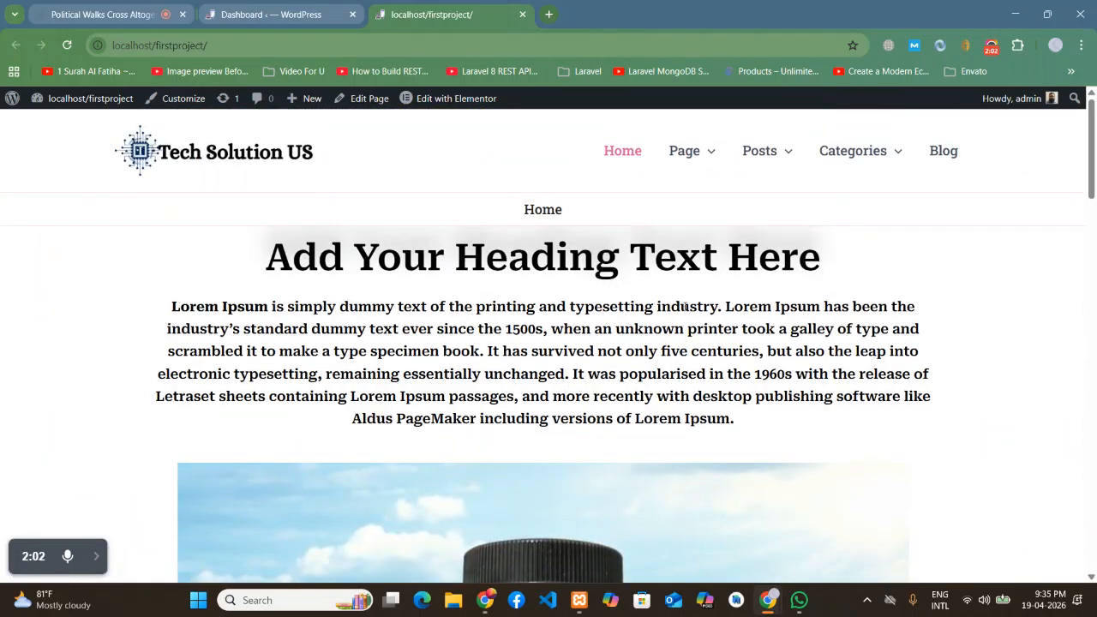
left_click(163, 6)
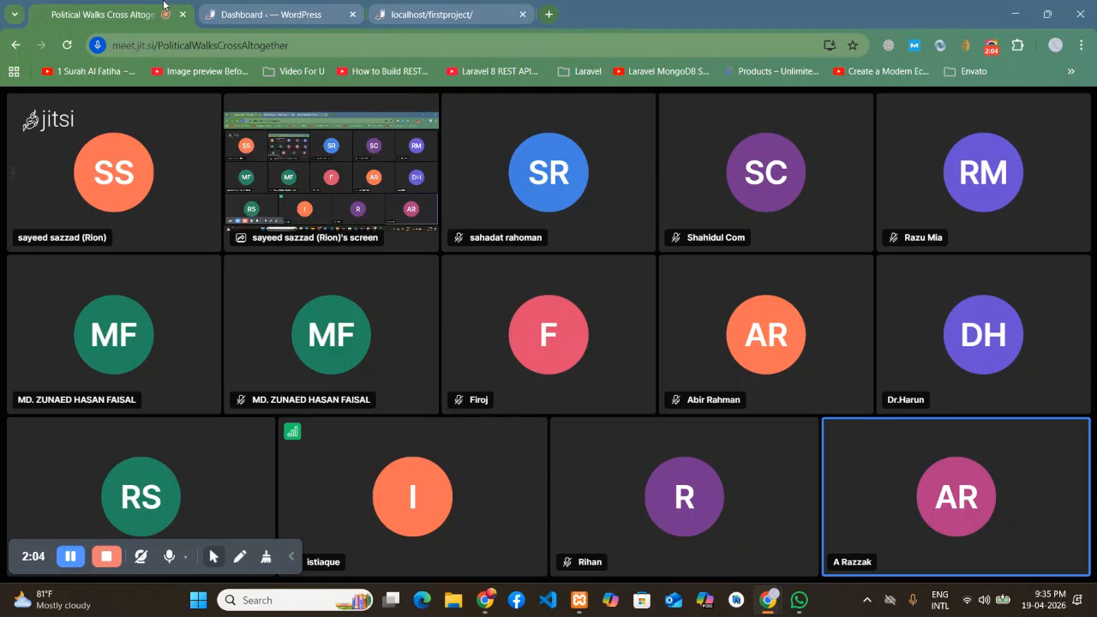
left_click(292, 557)
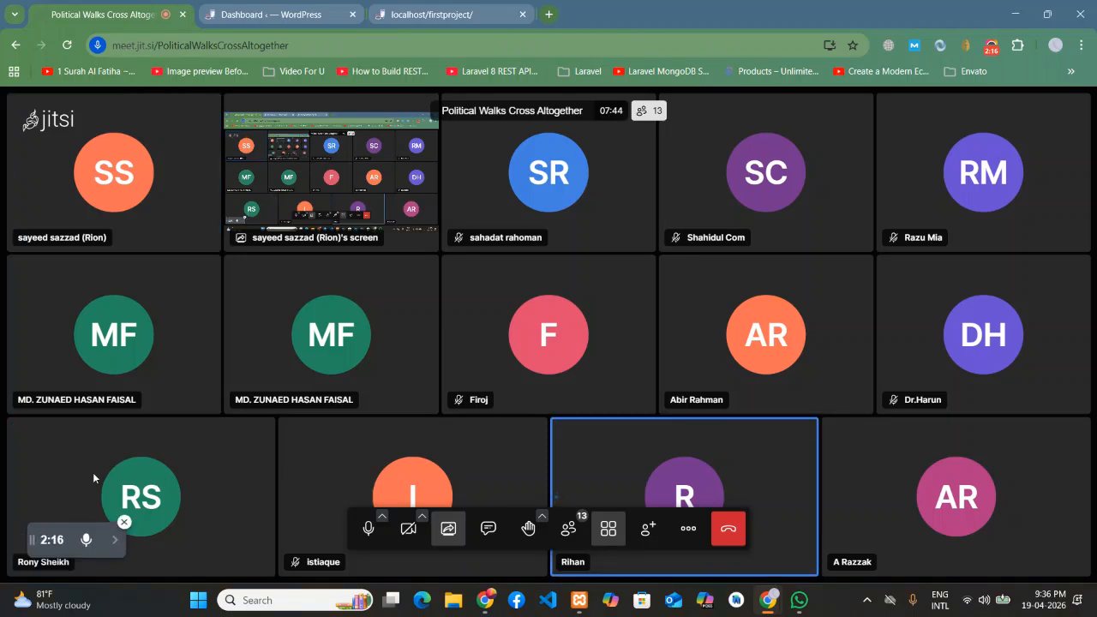
left_click_drag(18, 548, 112, 454)
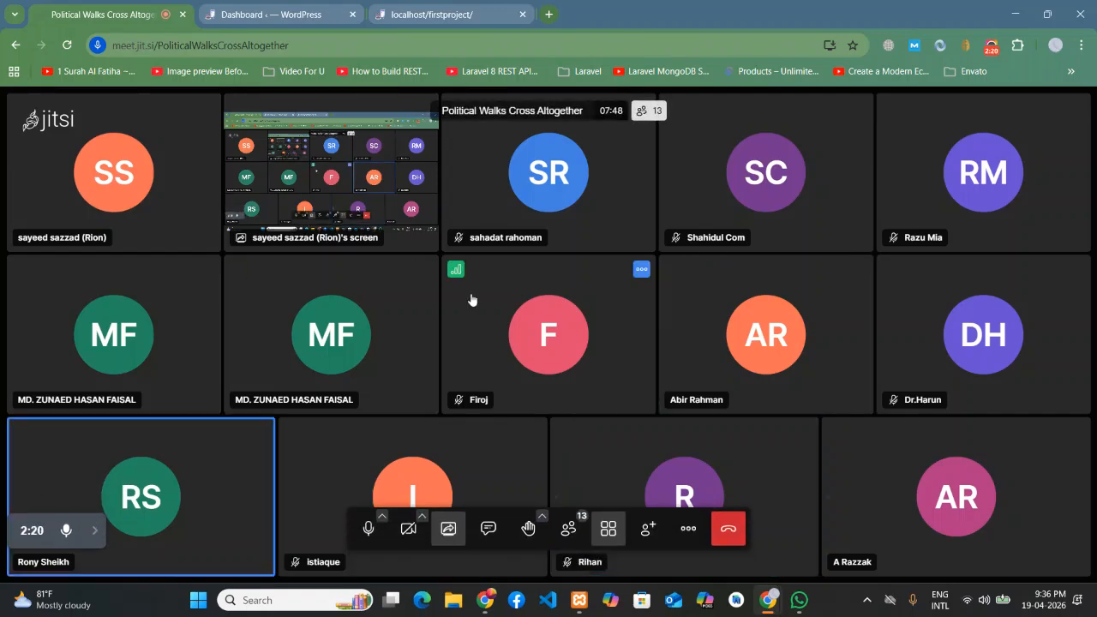
left_click(415, 15)
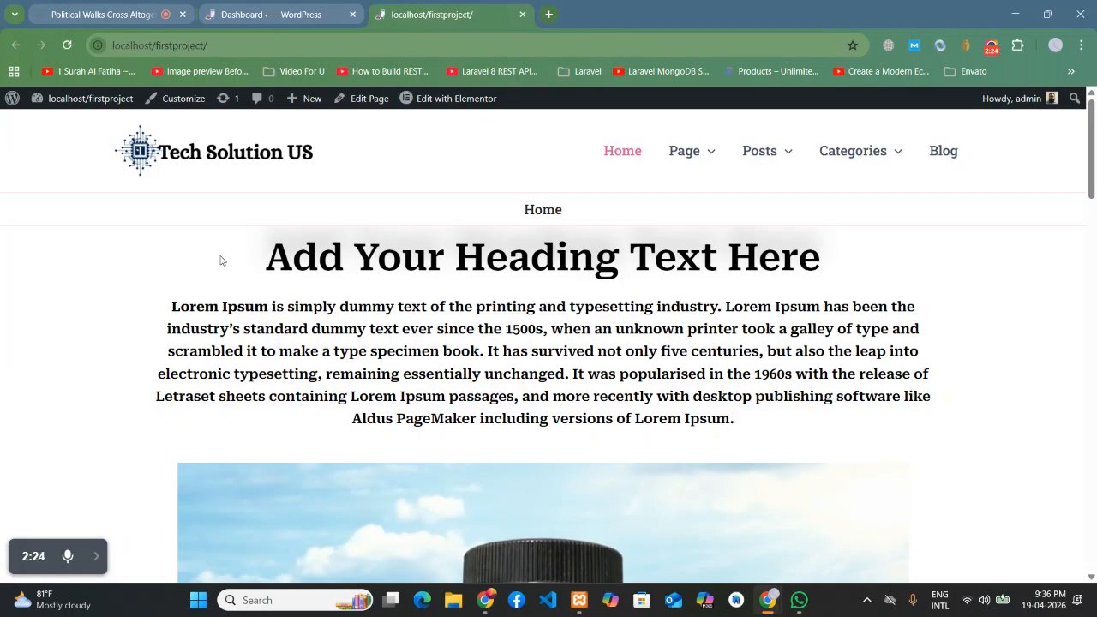
scroll(1094, 320, "down", 1)
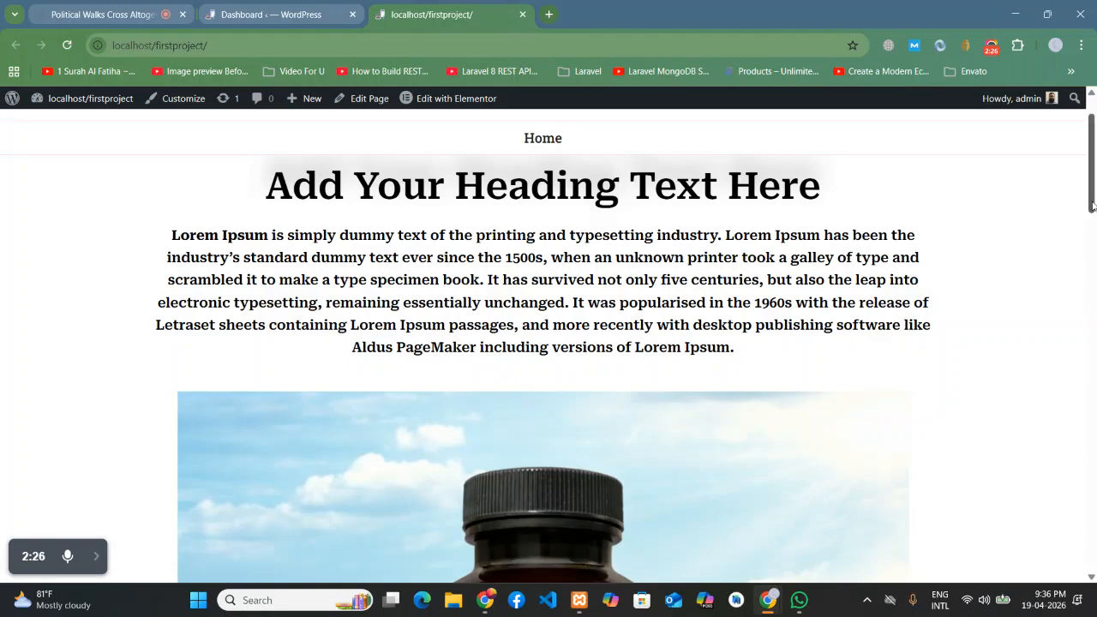
mouse_move(1091, 207)
left_mouse_down()
mouse_move(1092, 411)
mouse_move(1095, 186)
left_mouse_up()
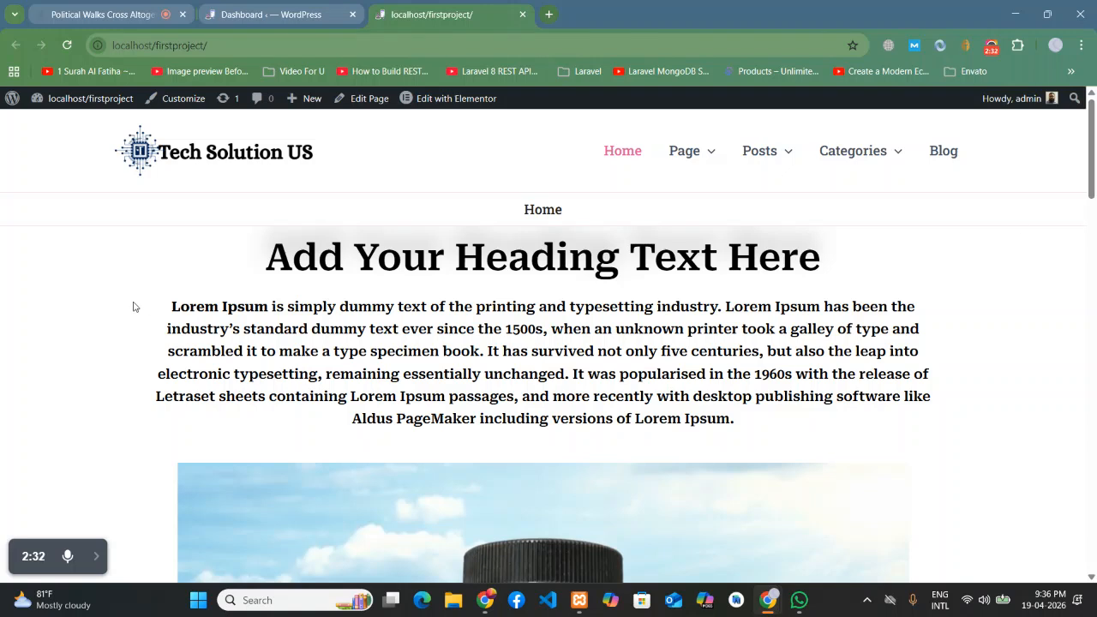
Step: Open the list of all pages in the WordPress admin
left_click(266, 18)
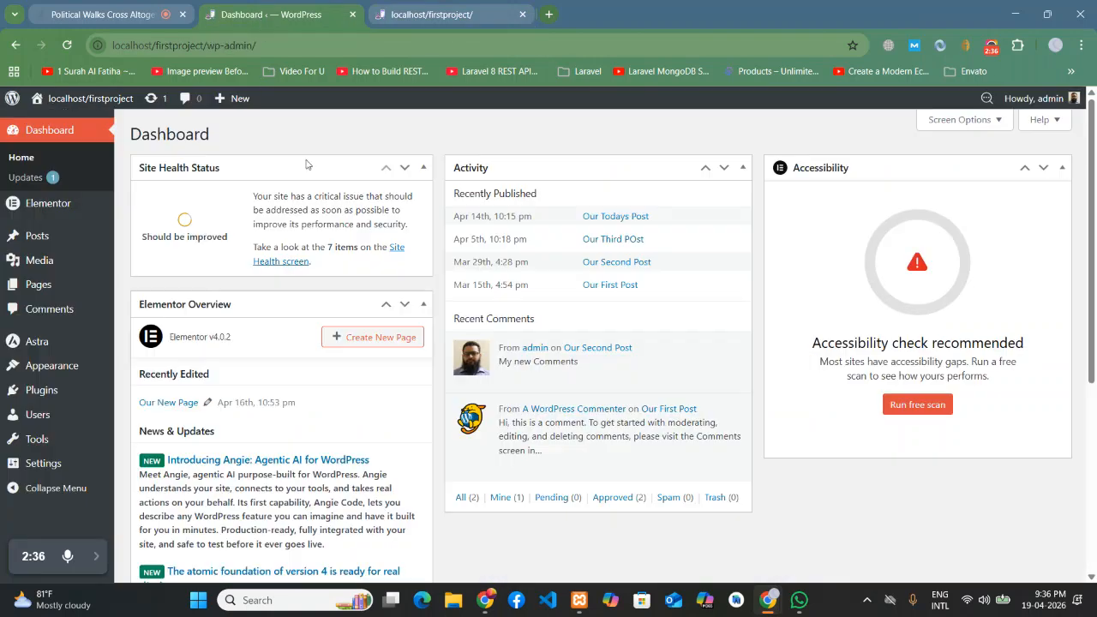
left_click(141, 288)
left_click(413, 17)
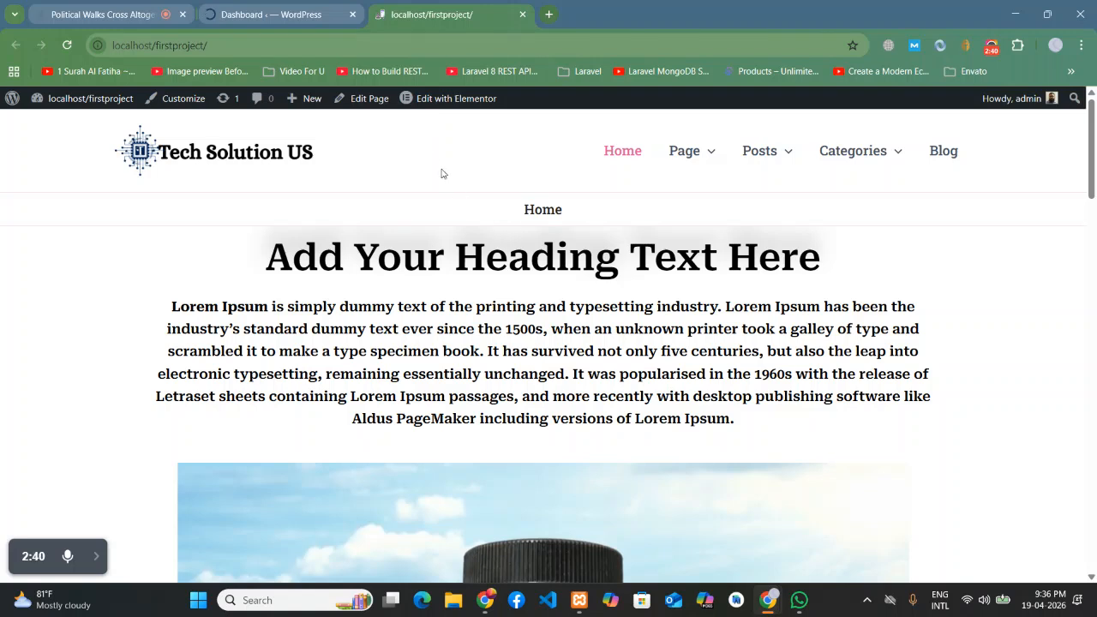
mouse_move(456, 103)
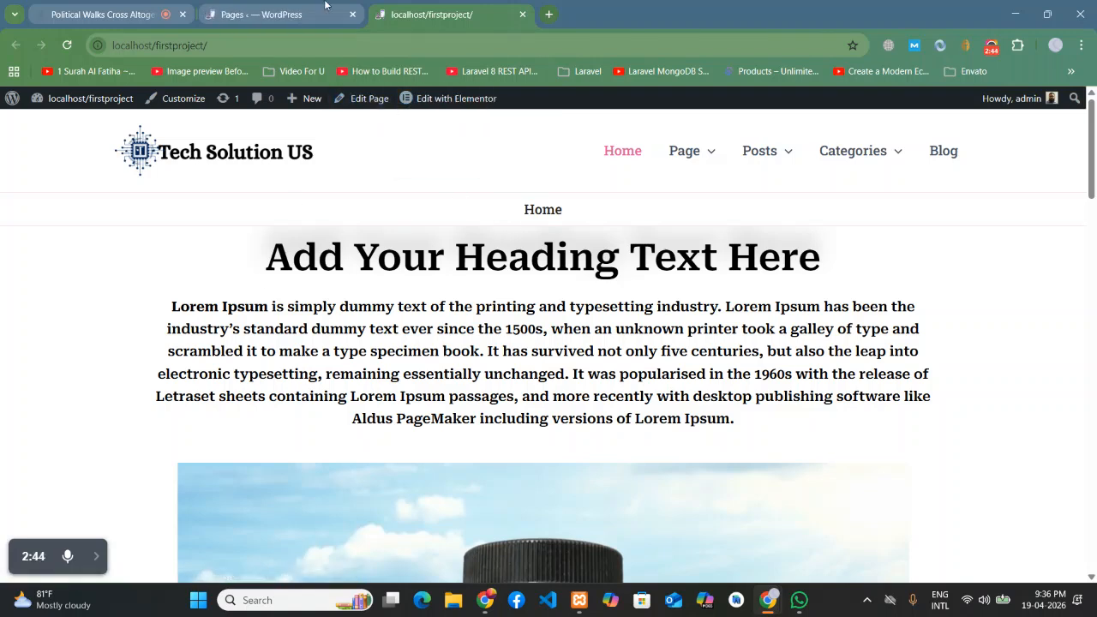
left_click(257, 14)
scroll(188, 343, "down", 3)
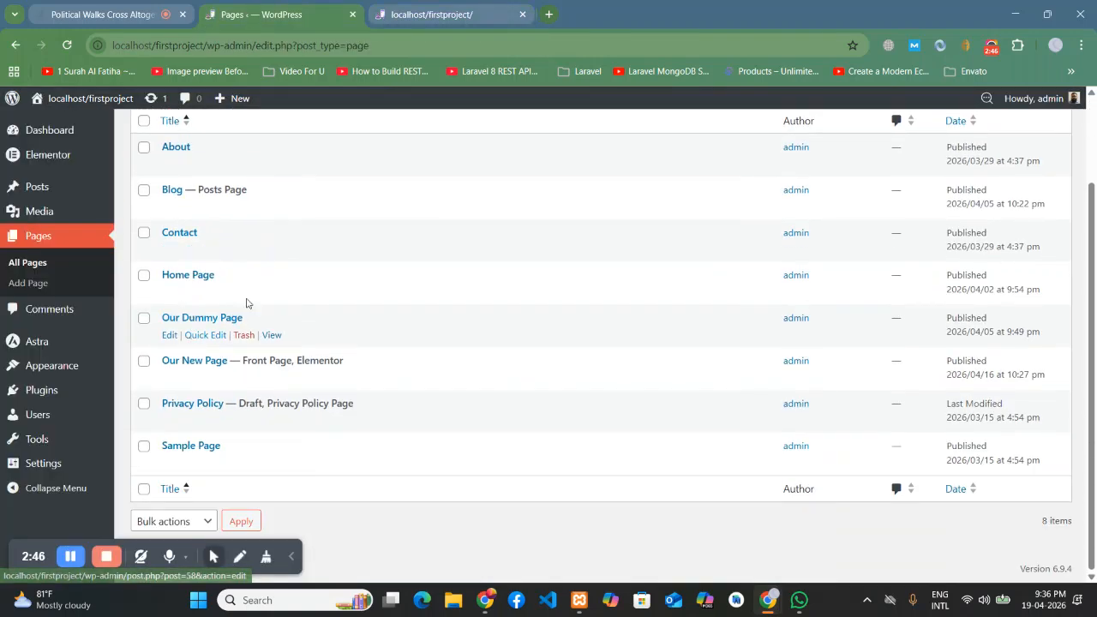
scroll(214, 309, "up", 2)
left_click(27, 266)
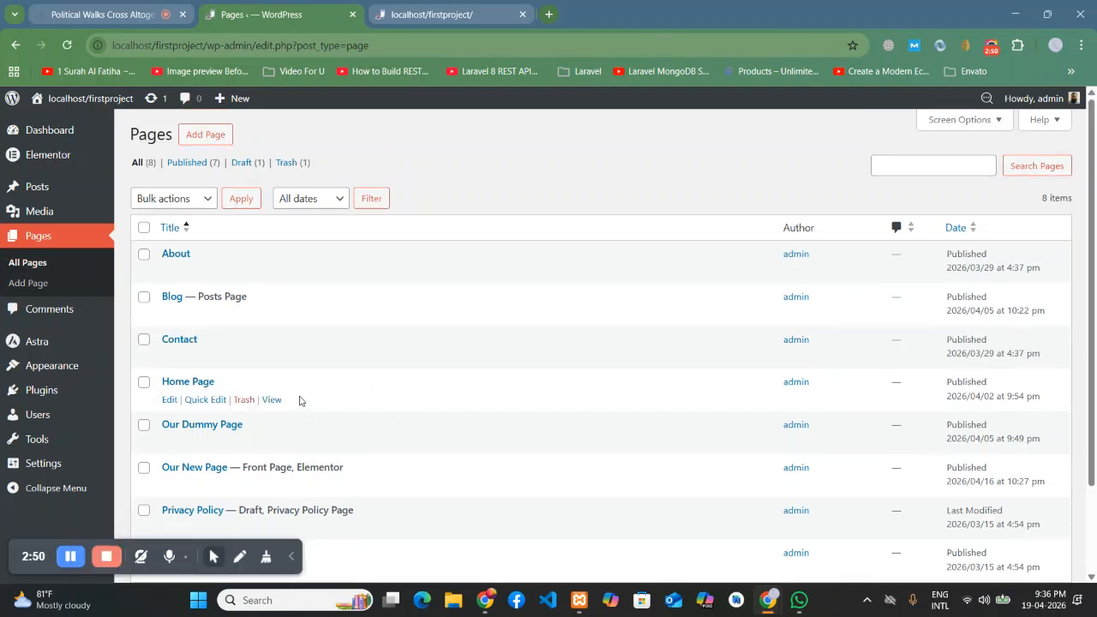
Step: Open the front page "Our New Page" for editing and launch it in the Elementor editor
scroll(245, 318, "down", 2)
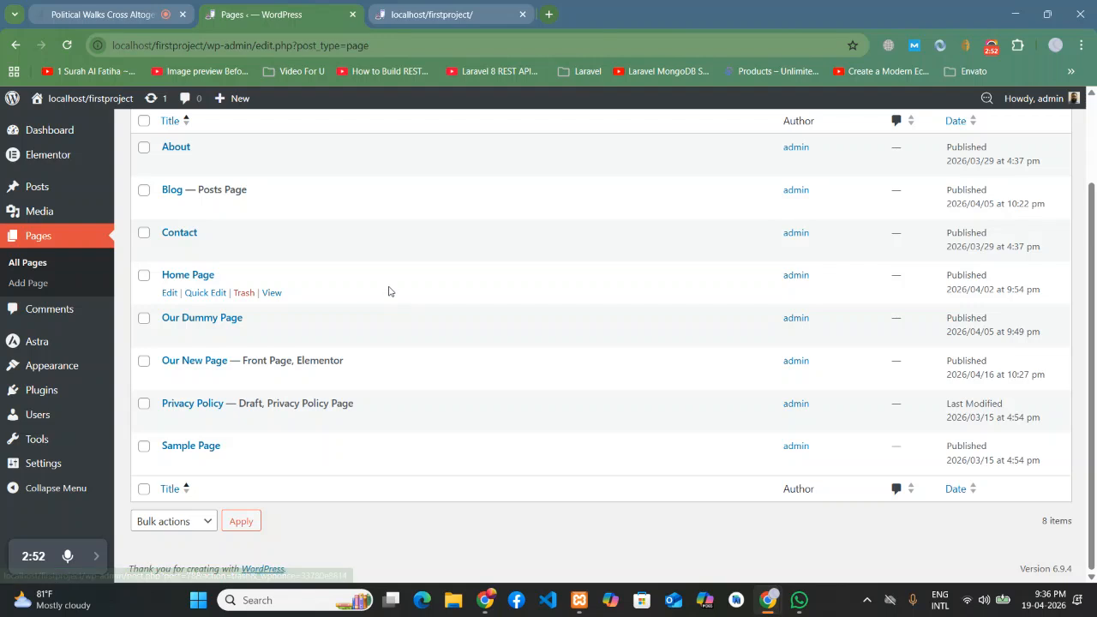
scroll(299, 265, "up", 1)
scroll(317, 269, "down", 1)
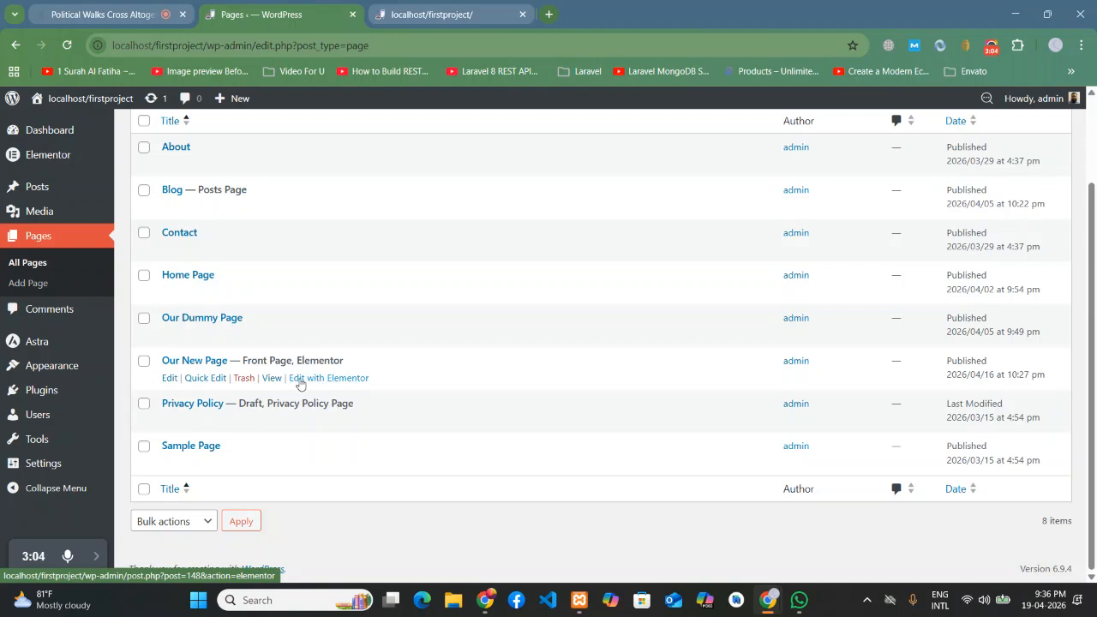
left_click(168, 381)
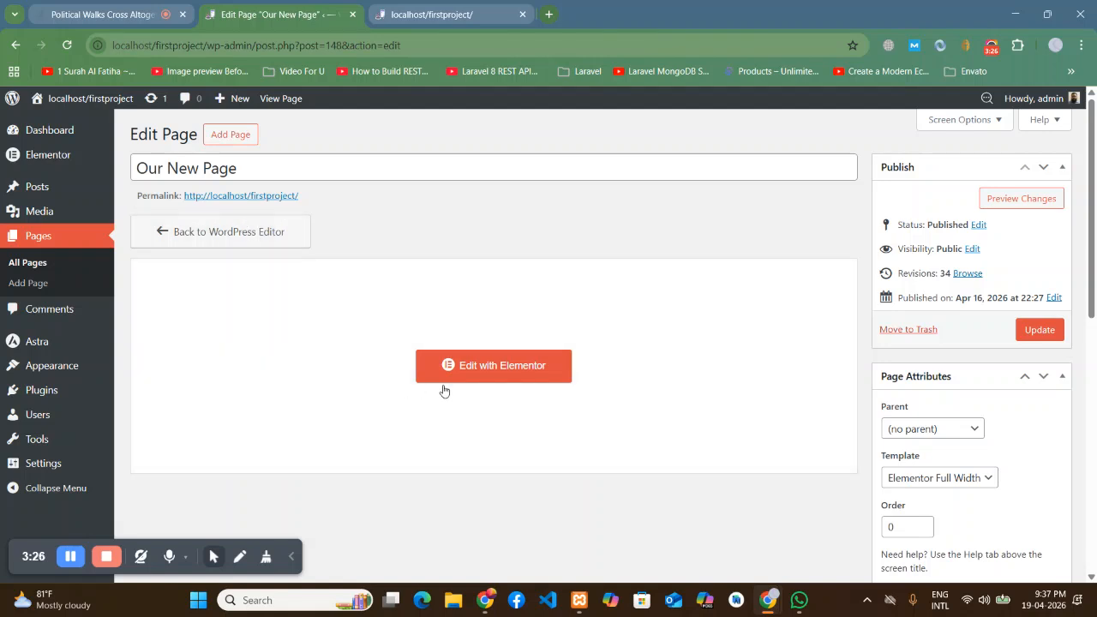
left_click(480, 381)
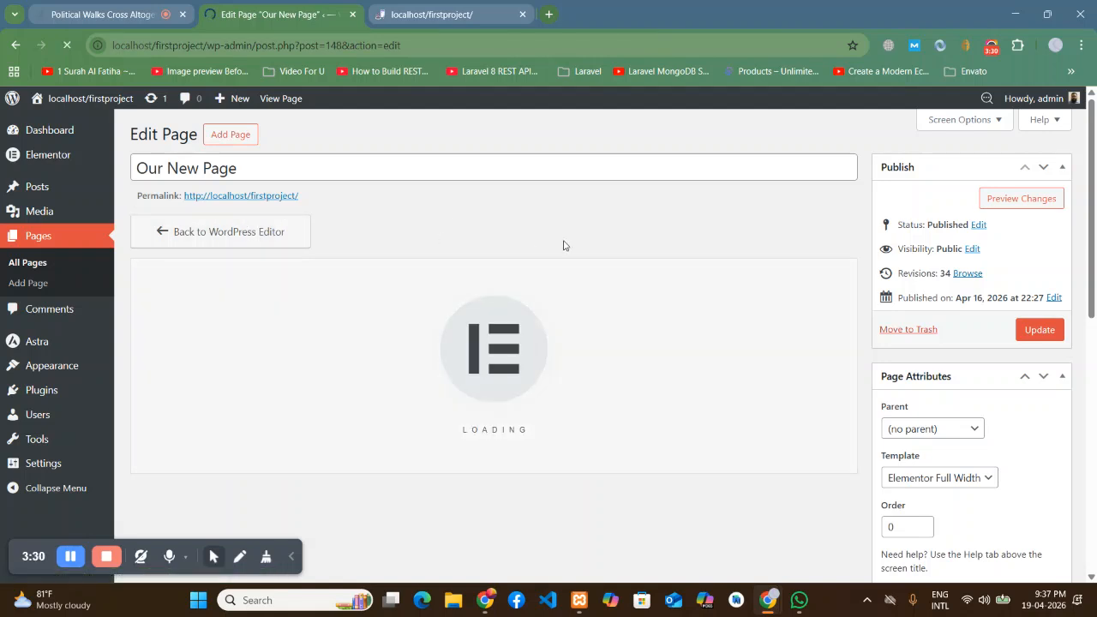
Step: Look through the firstproject home page in its own tab while Elementor loads, and return to the editor tab
scroll(950, 368, "down", 2)
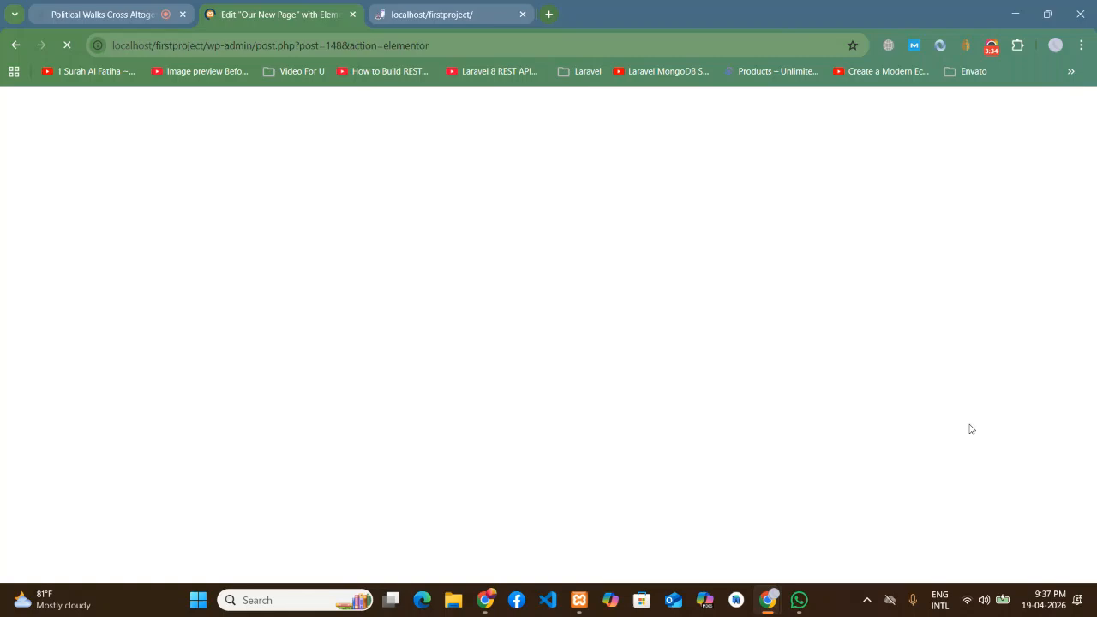
left_click(422, 5)
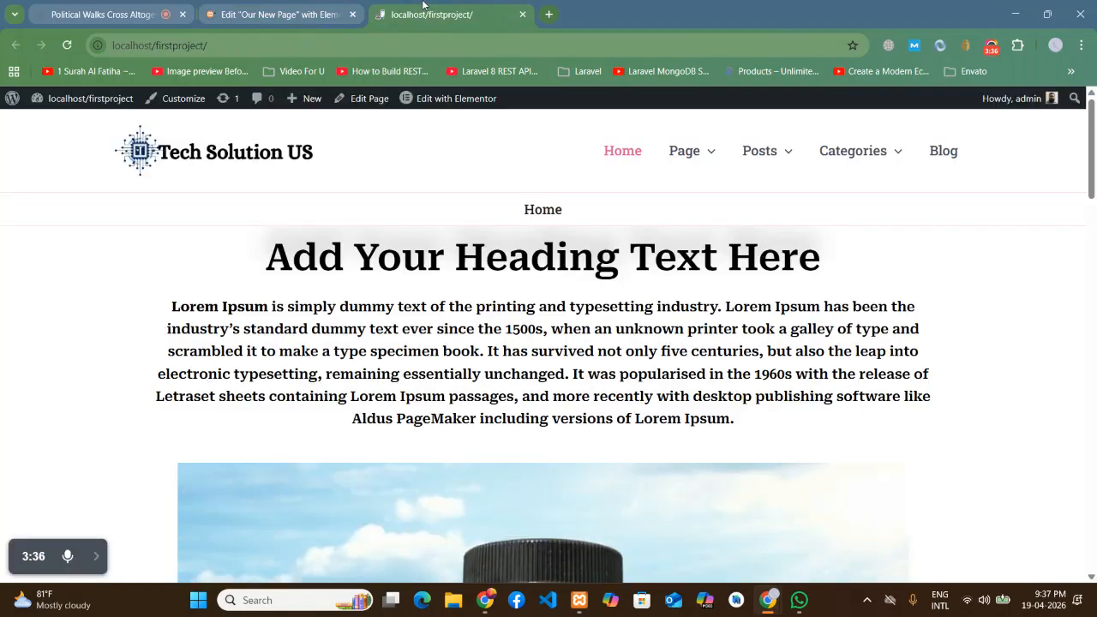
scroll(284, 210, "down", 1)
scroll(284, 210, "up", 1)
left_click(282, 13)
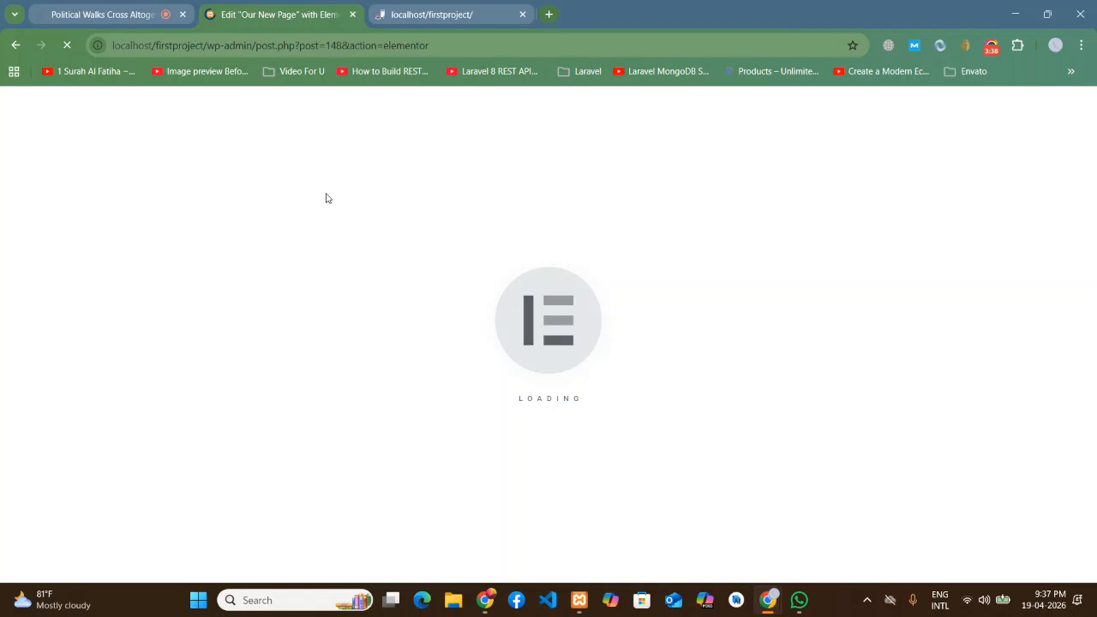
left_click(436, 11)
scroll(470, 297, "down", 1)
scroll(470, 296, "down", 15)
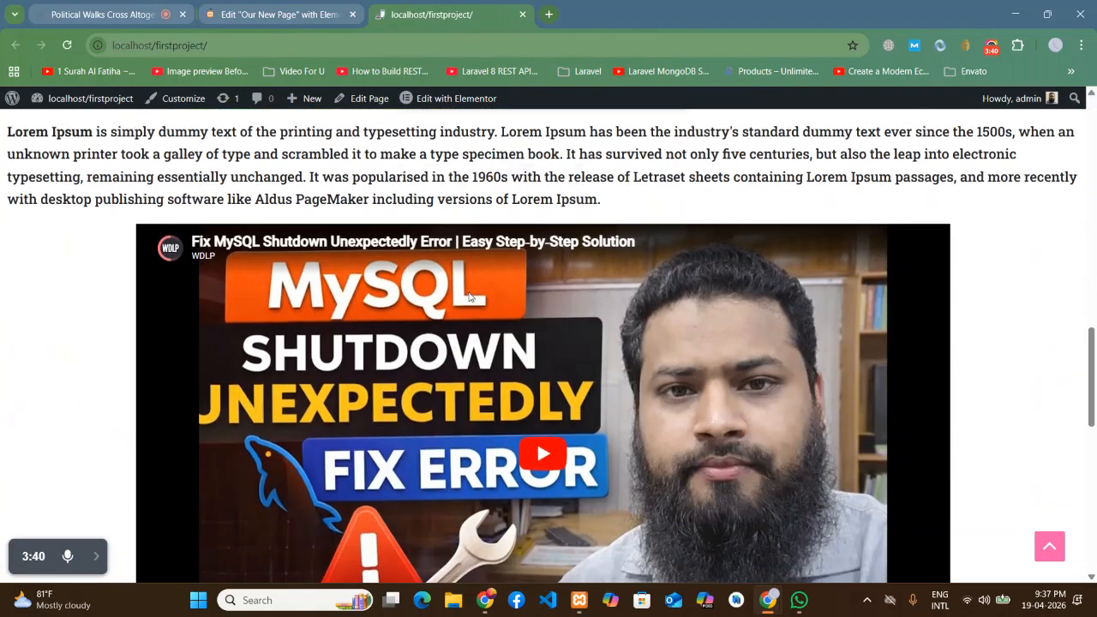
scroll(467, 292, "up", 15)
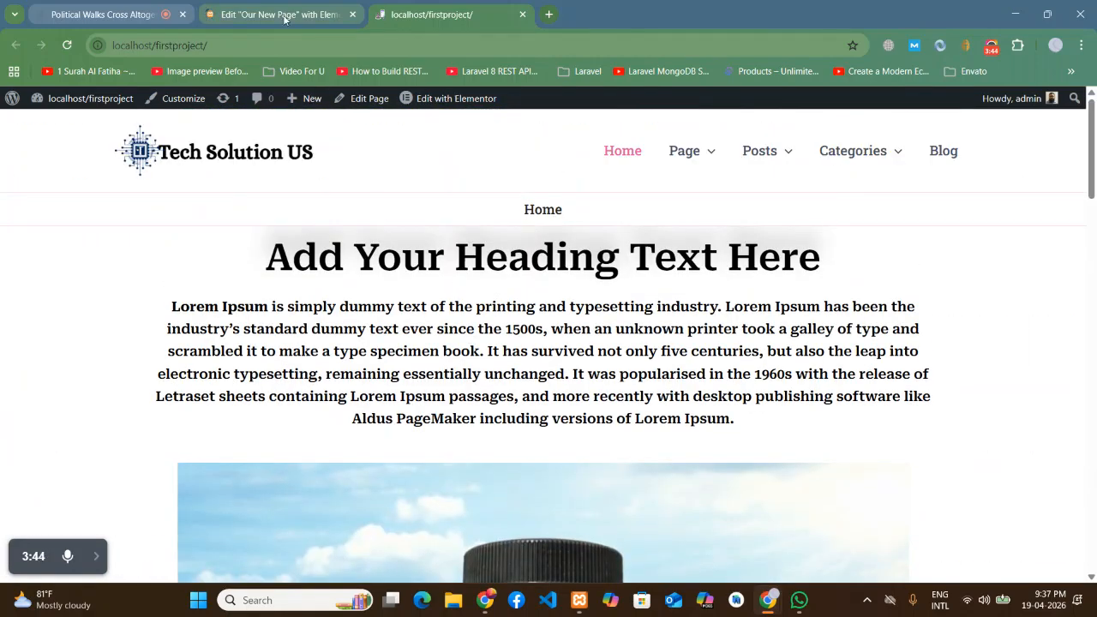
left_click(284, 15)
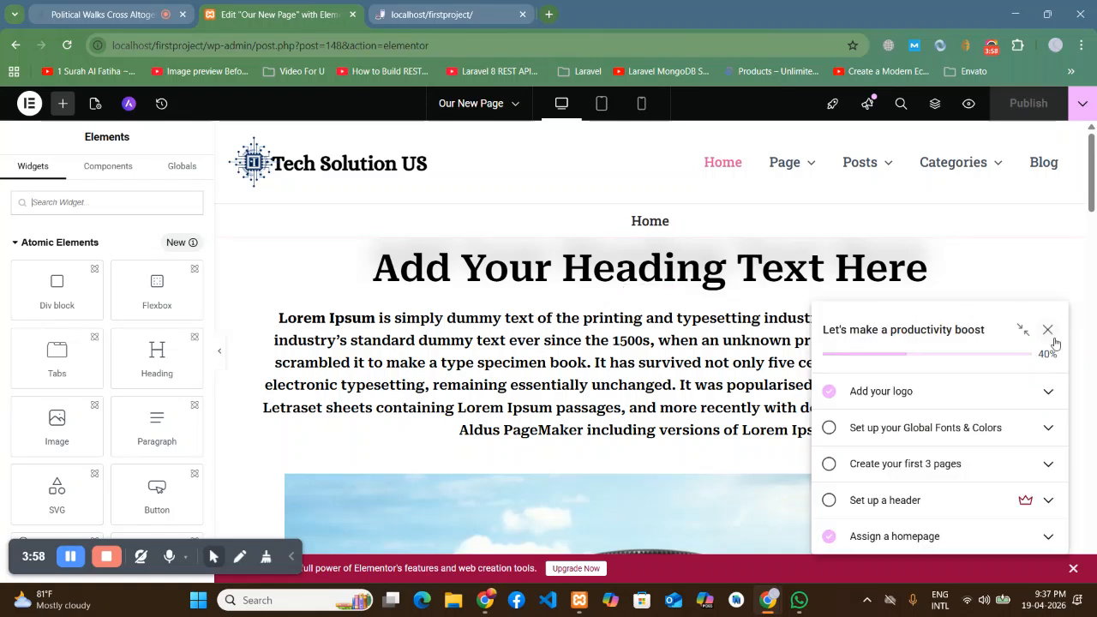
Step: Dismiss the upgrade banner and the Launchpad Checklist tip, and collapse the Atomic Elements widget group
left_click(1073, 570)
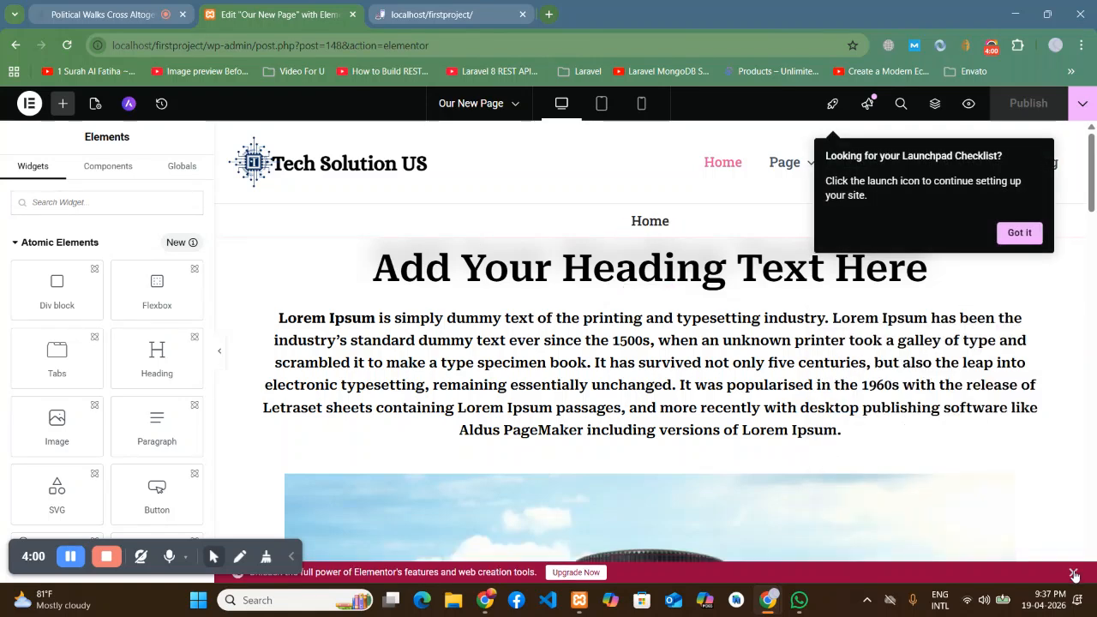
left_click(1019, 232)
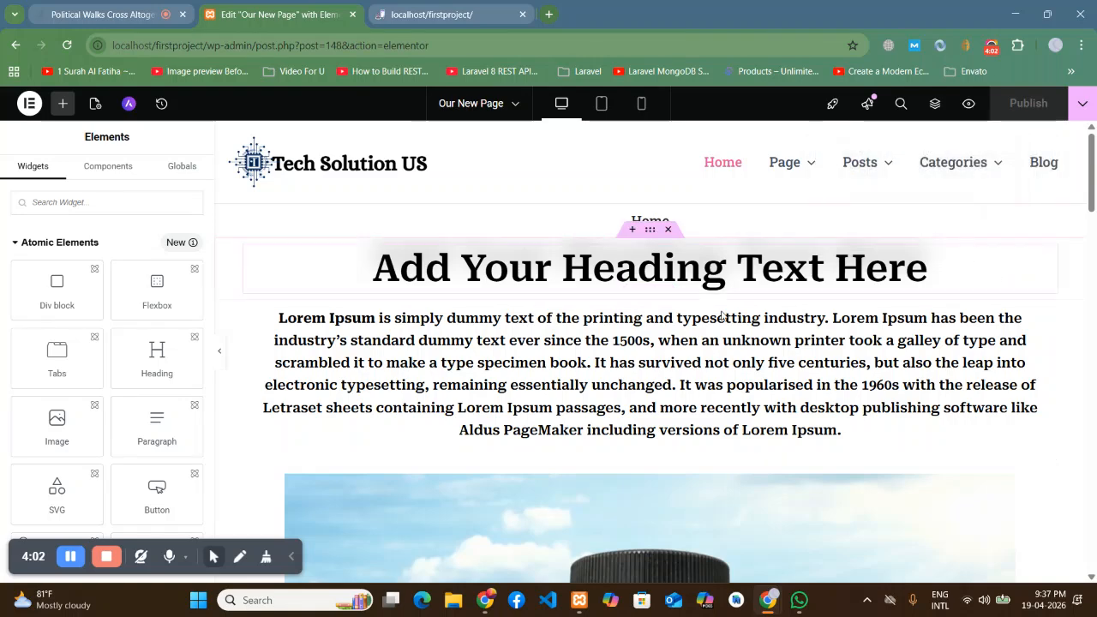
scroll(302, 326, "down", 2)
left_click(29, 242)
left_click(291, 557)
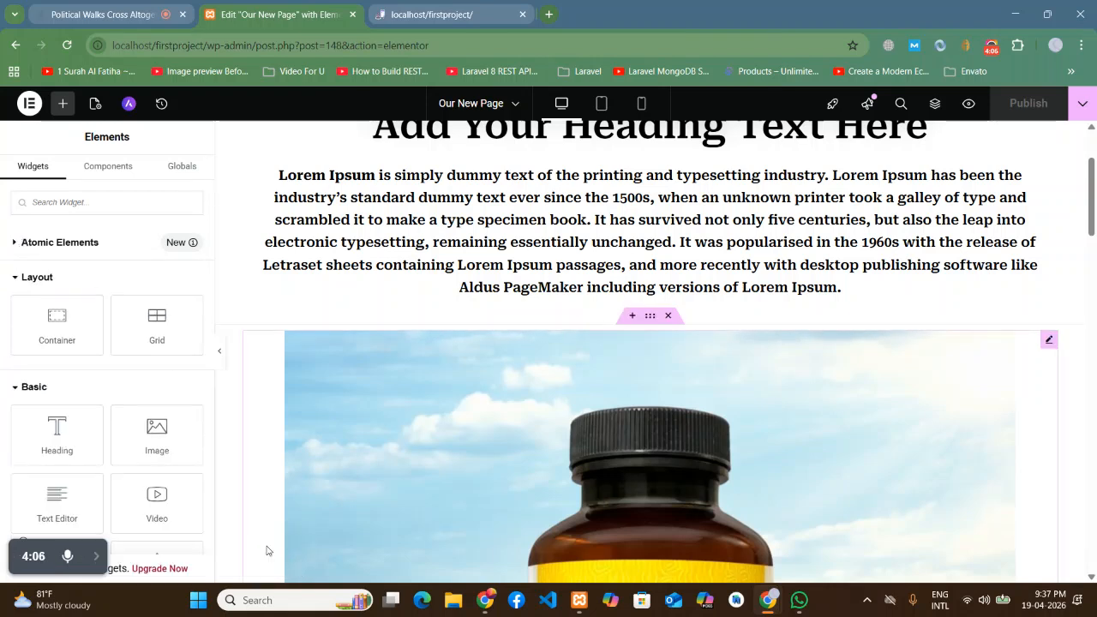
left_click_drag(25, 548, 1085, 611)
left_click_drag(1017, 557, 991, 534)
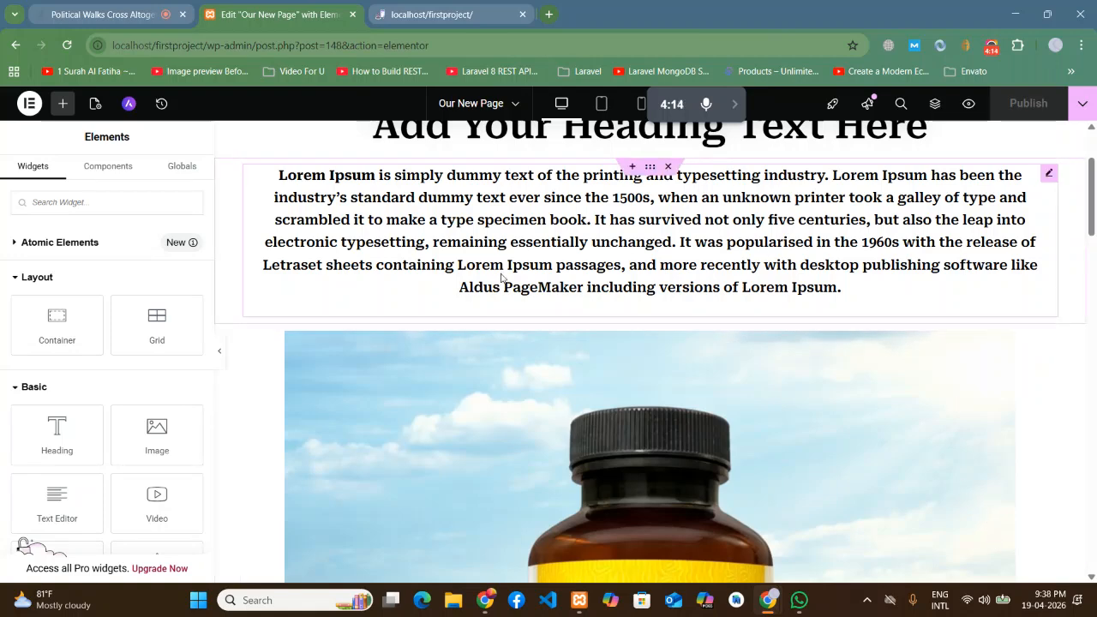
scroll(752, 152, "down", 1)
left_click_drag(703, 103, 361, 104)
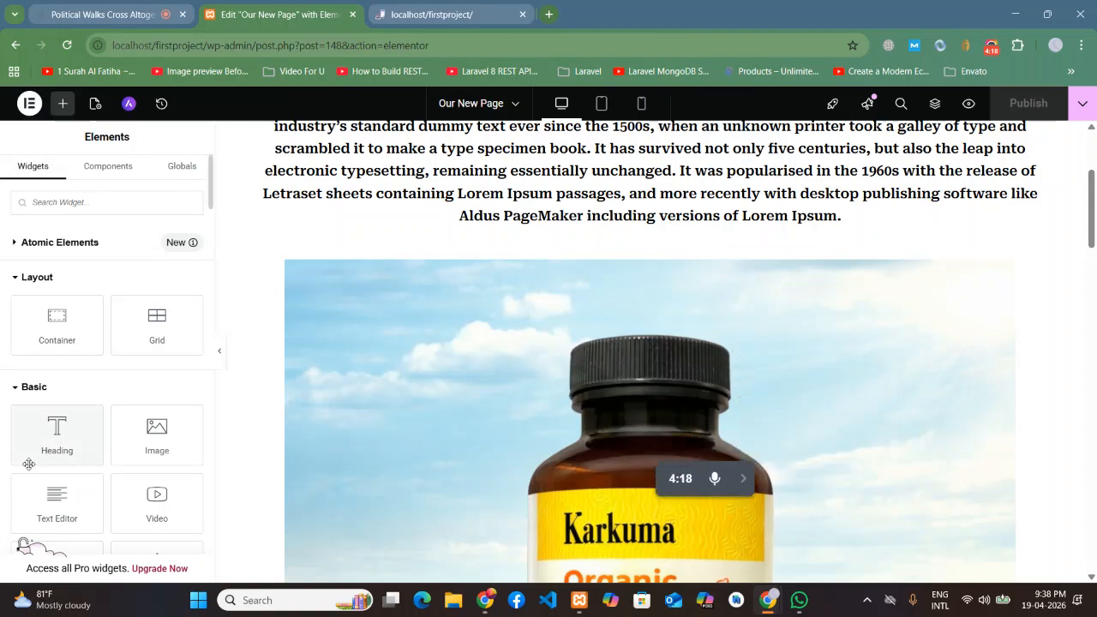
left_click_drag(670, 465, 1, 579)
Step: Browse the available Elementor widgets, view the Components and Globals sections, and return to the widget list
scroll(165, 411, "down", 5)
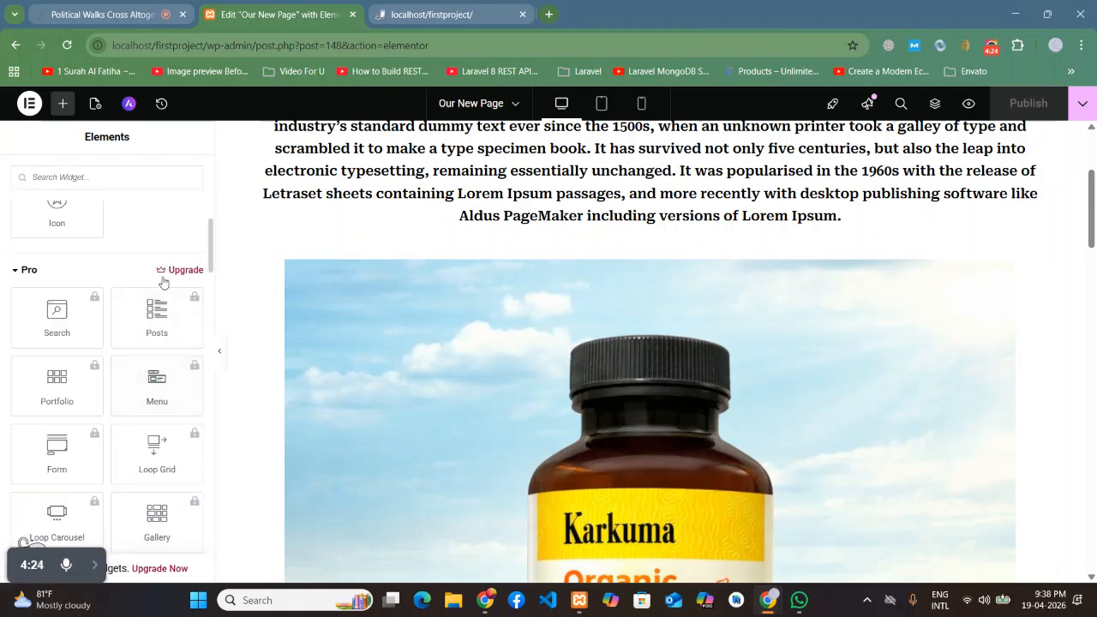
scroll(146, 274, "up", 5)
scroll(141, 279, "up", 2)
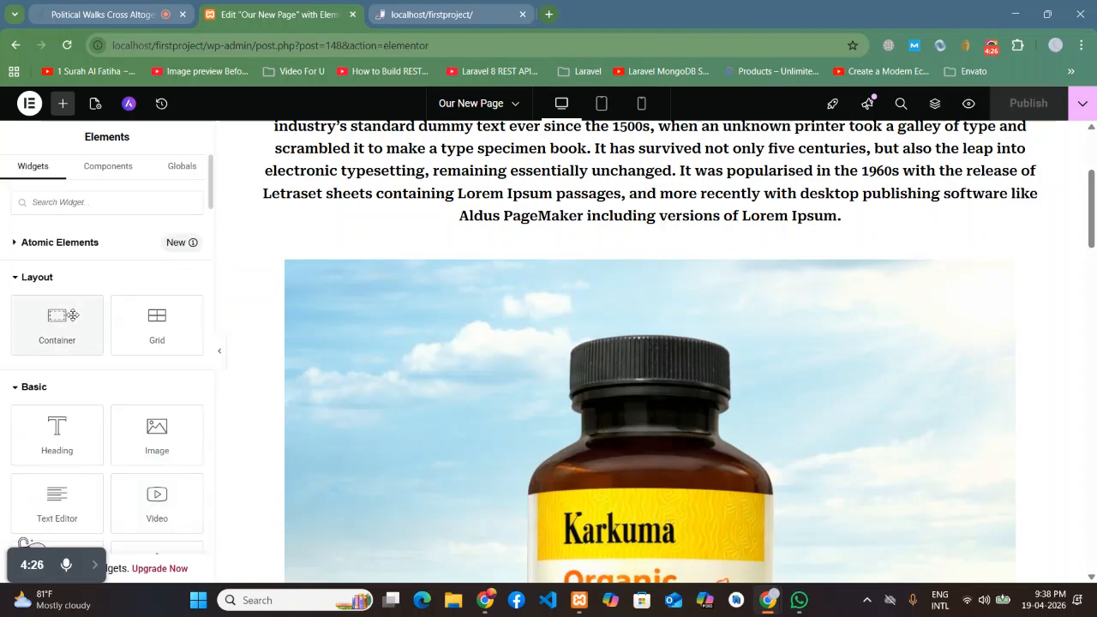
scroll(103, 309, "down", 3)
scroll(142, 351, "up", 3)
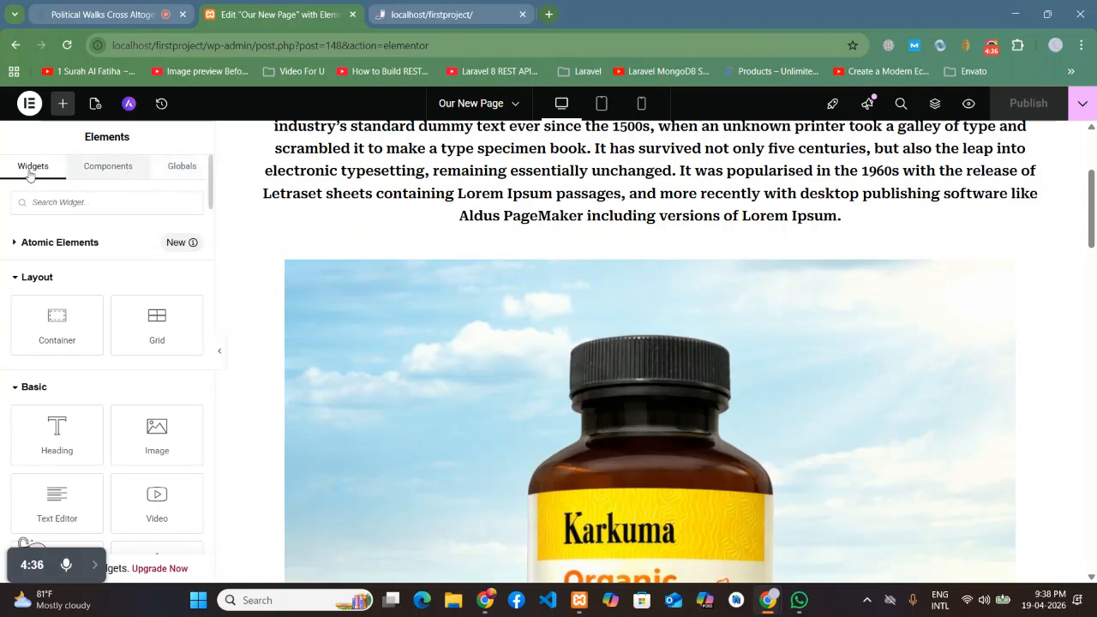
left_click(96, 169)
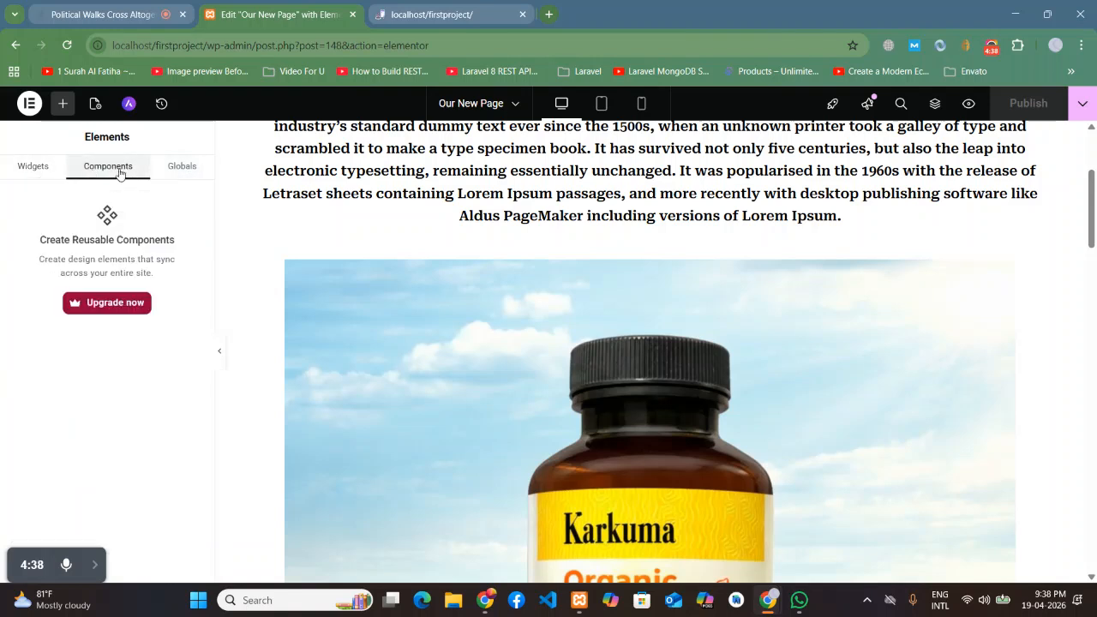
left_click(181, 170)
left_click(33, 166)
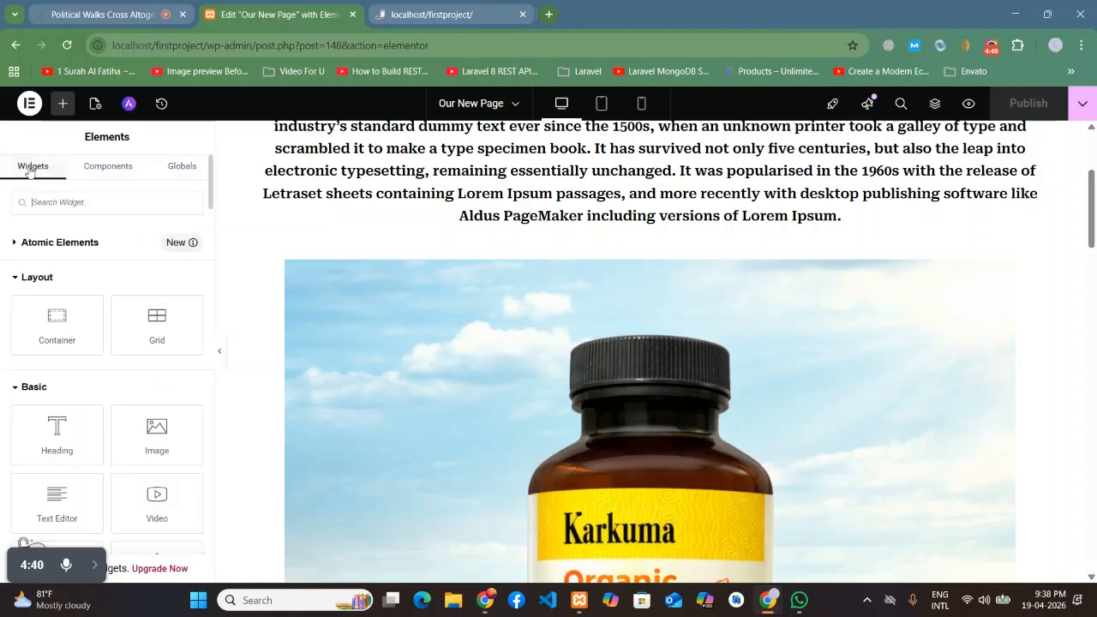
Step: Collapse all remaining widget groups in the Elements list, from Layout, Basic, Pro and General through WordPress
left_click(45, 282)
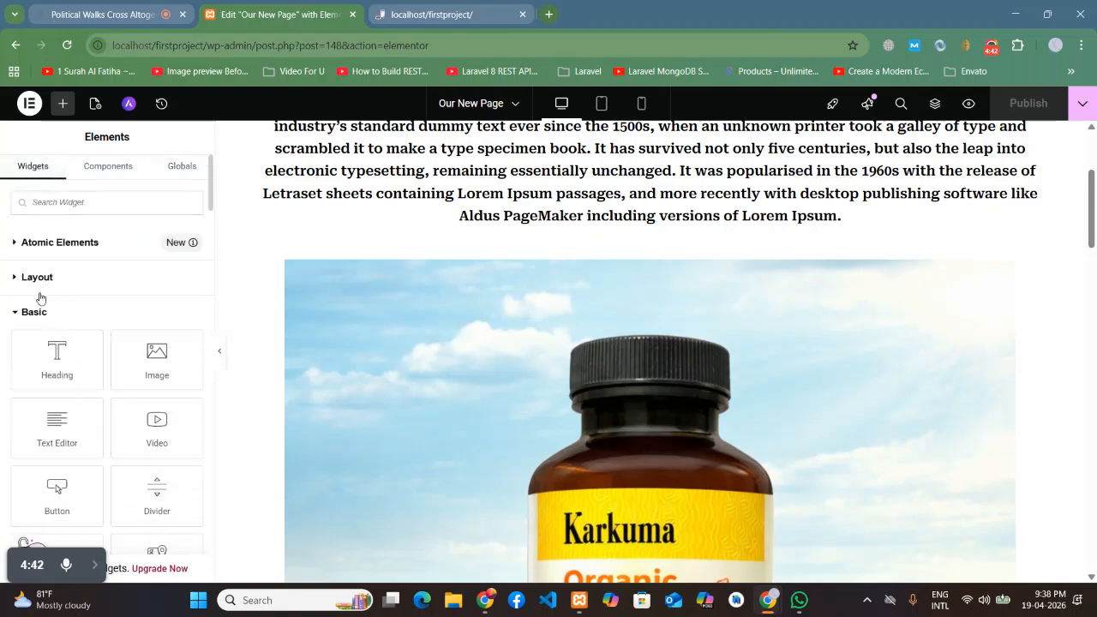
left_click(35, 317)
left_click(28, 349)
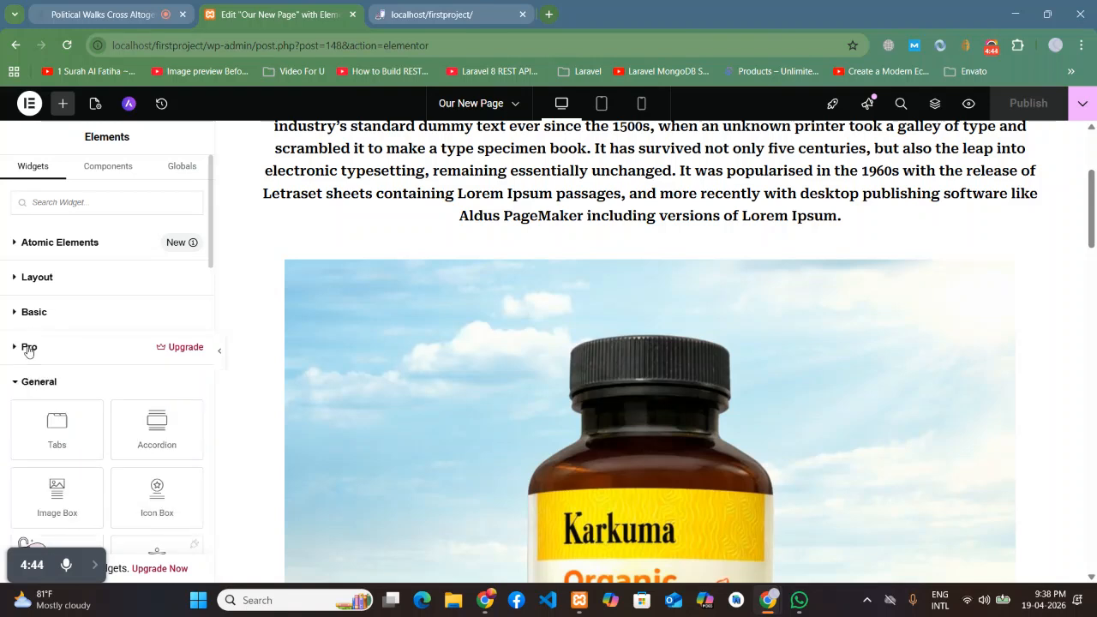
left_click(29, 383)
scroll(63, 331, "down", 2)
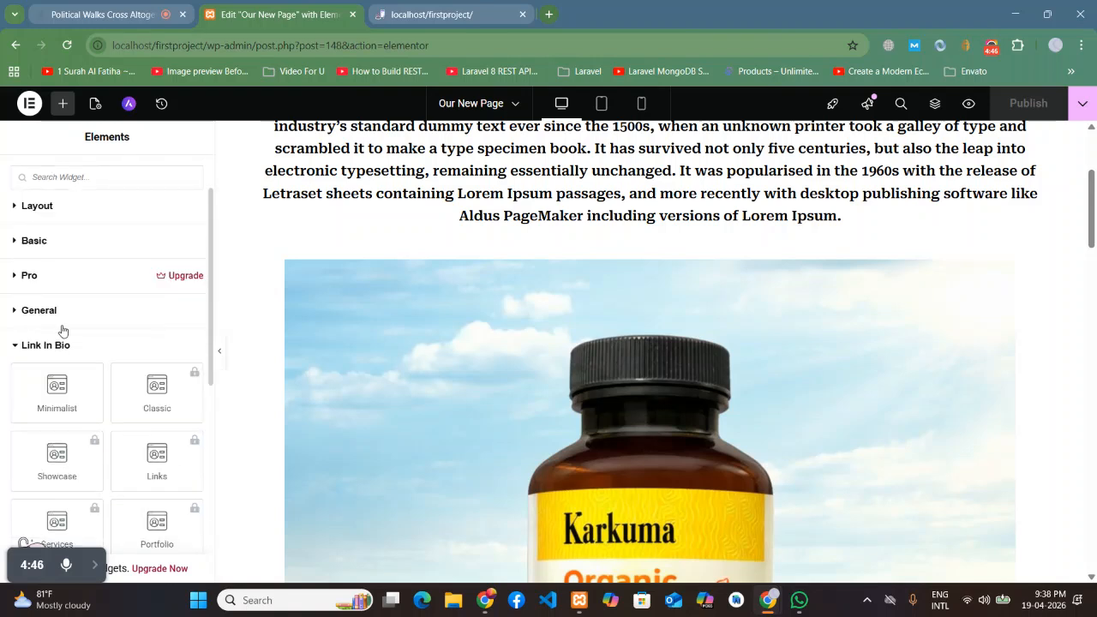
left_click(37, 274)
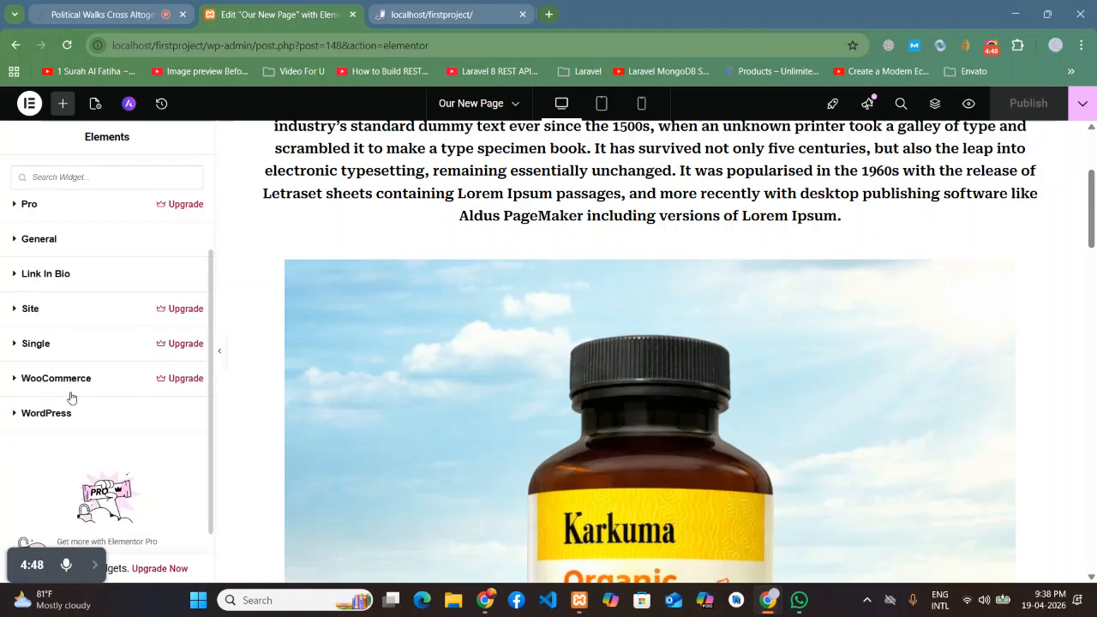
scroll(69, 394, "up", 2)
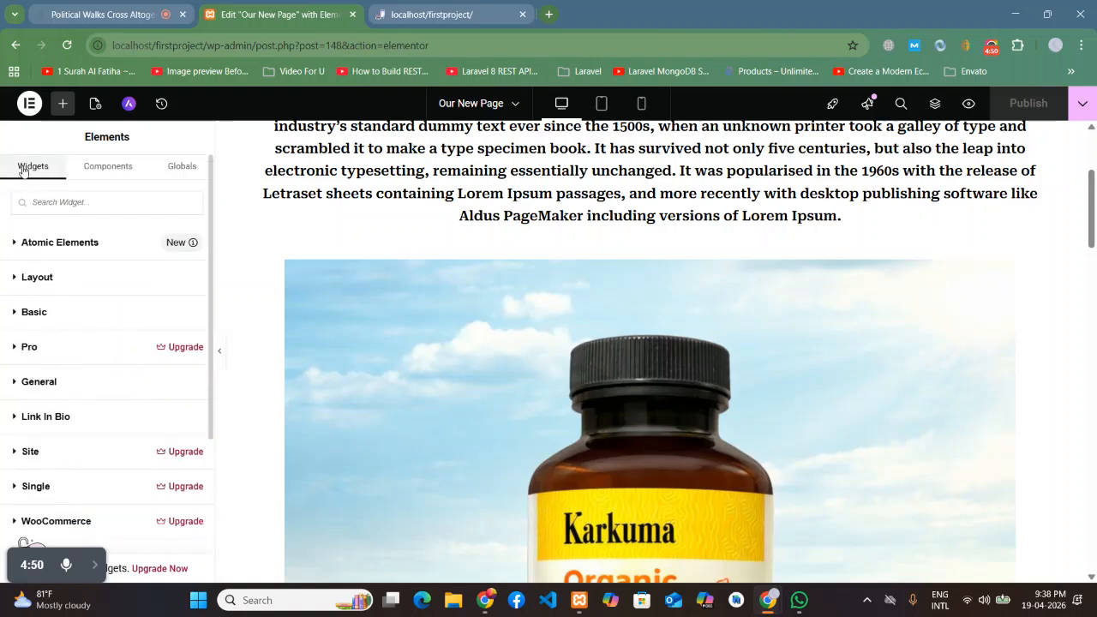
Step: View the Components and Globals sections of the Elements list again and go back to the widgets
left_click(105, 168)
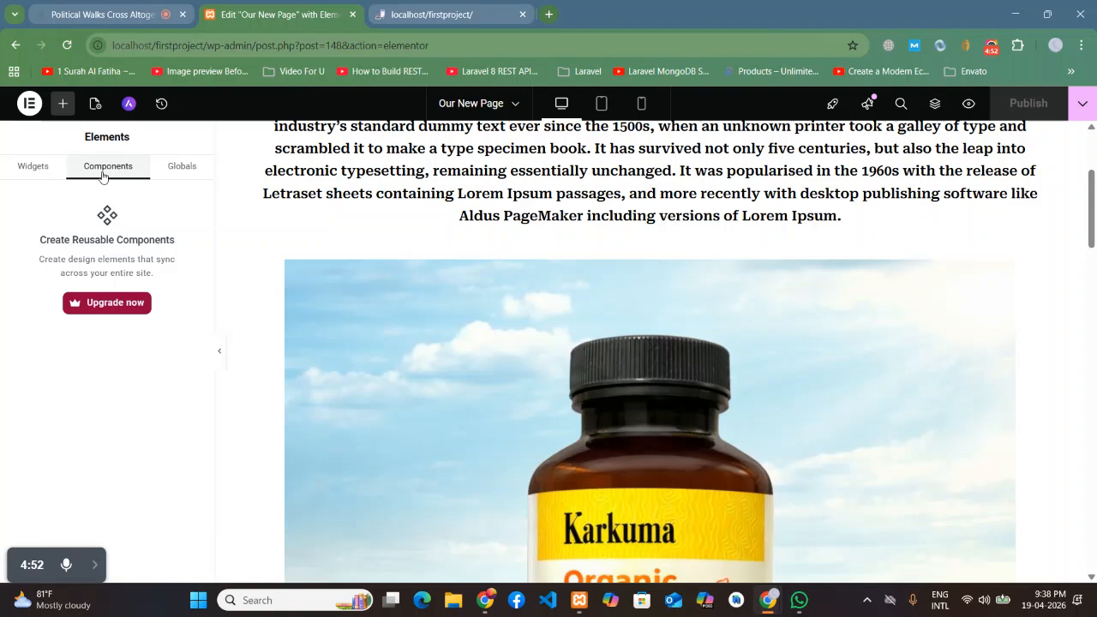
left_click(180, 172)
left_click(33, 168)
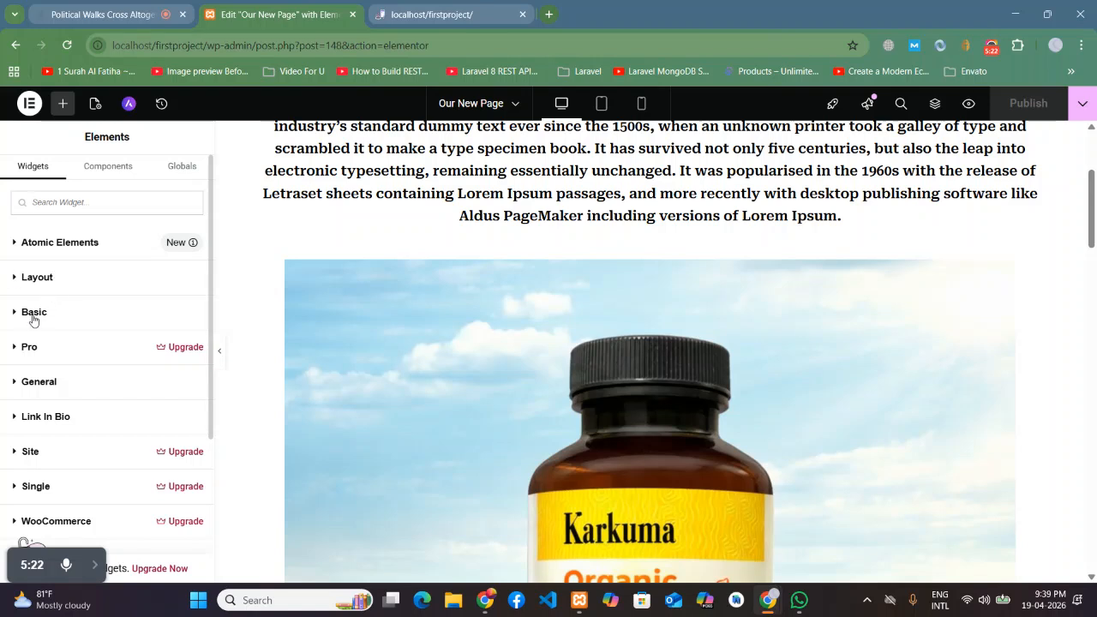
Step: Expand the Pro widget group and view the locked Search widget's upgrade notice, closing it each time
scroll(38, 312, "down", 1)
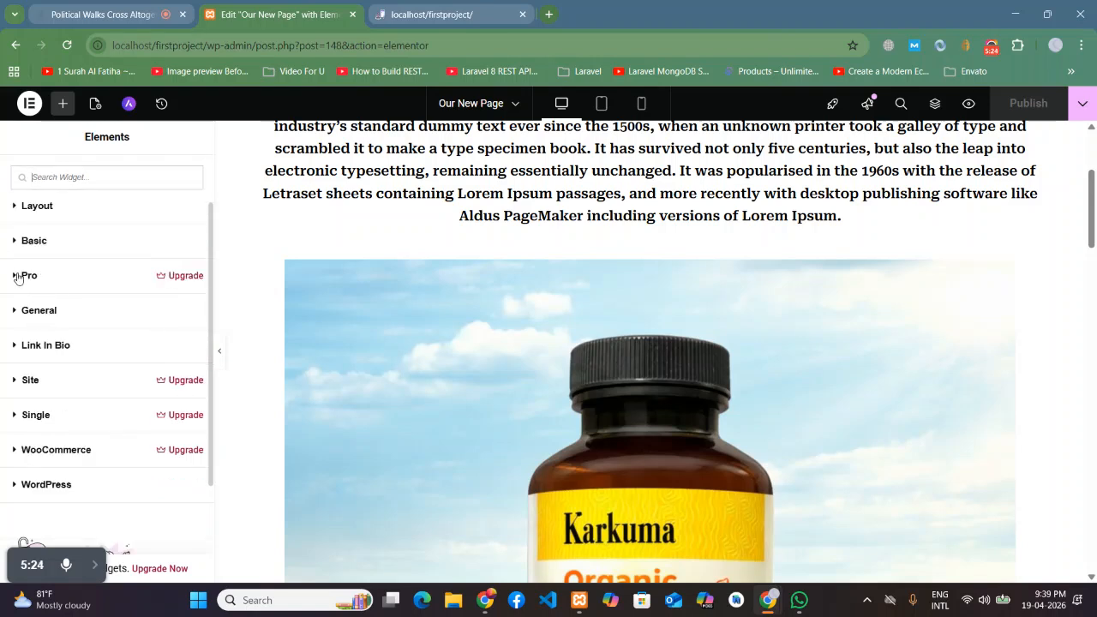
left_click(20, 276)
left_click(96, 343)
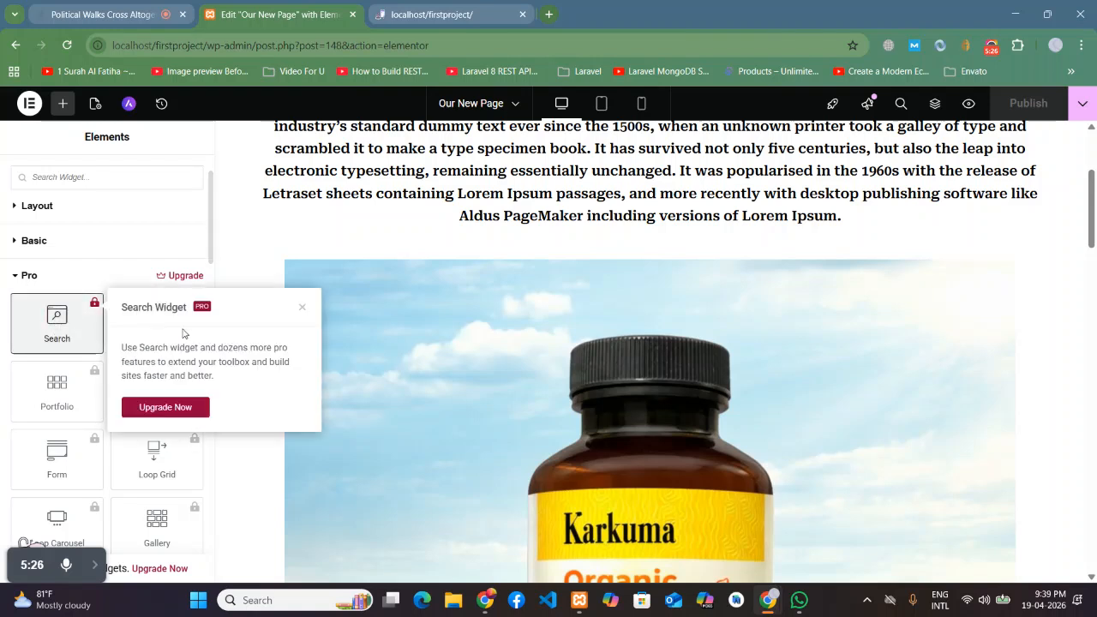
left_click(300, 308)
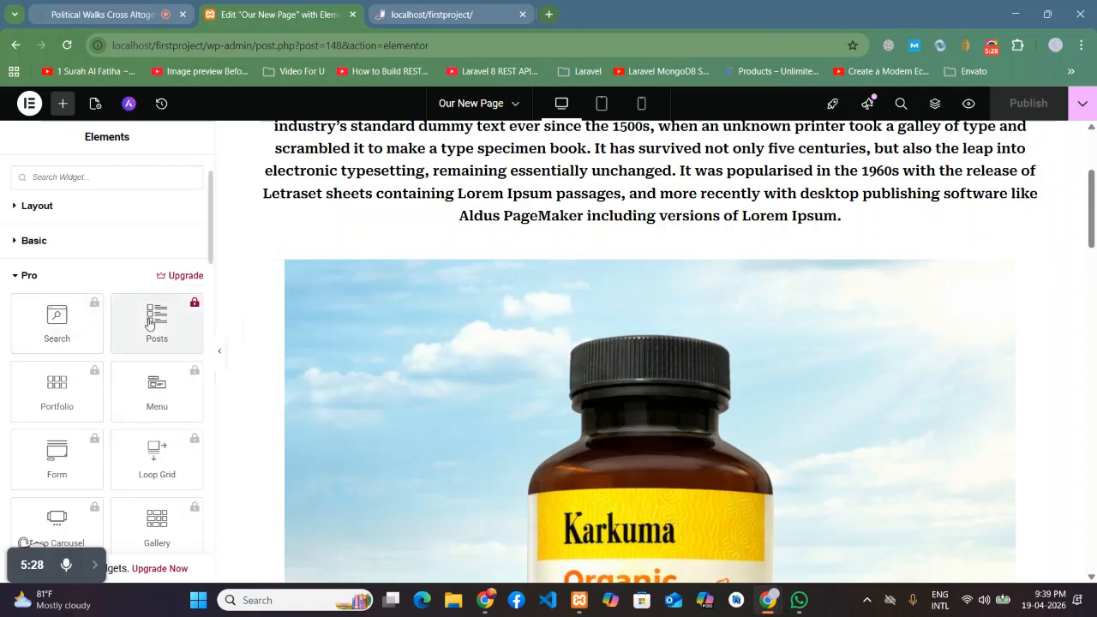
scroll(404, 372, "down", 10)
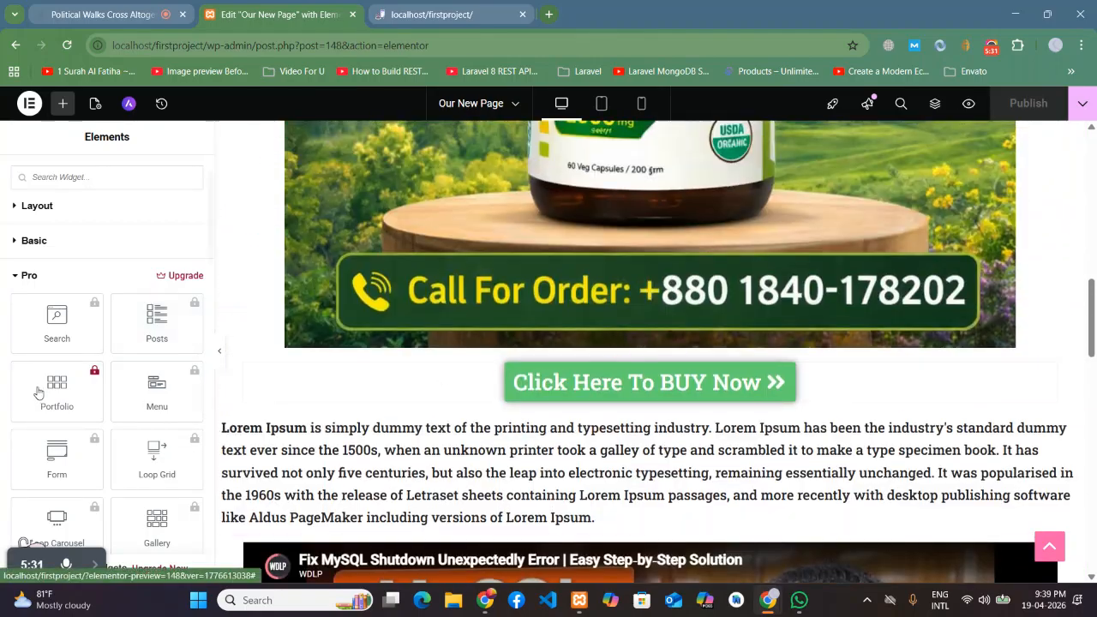
left_click(53, 324)
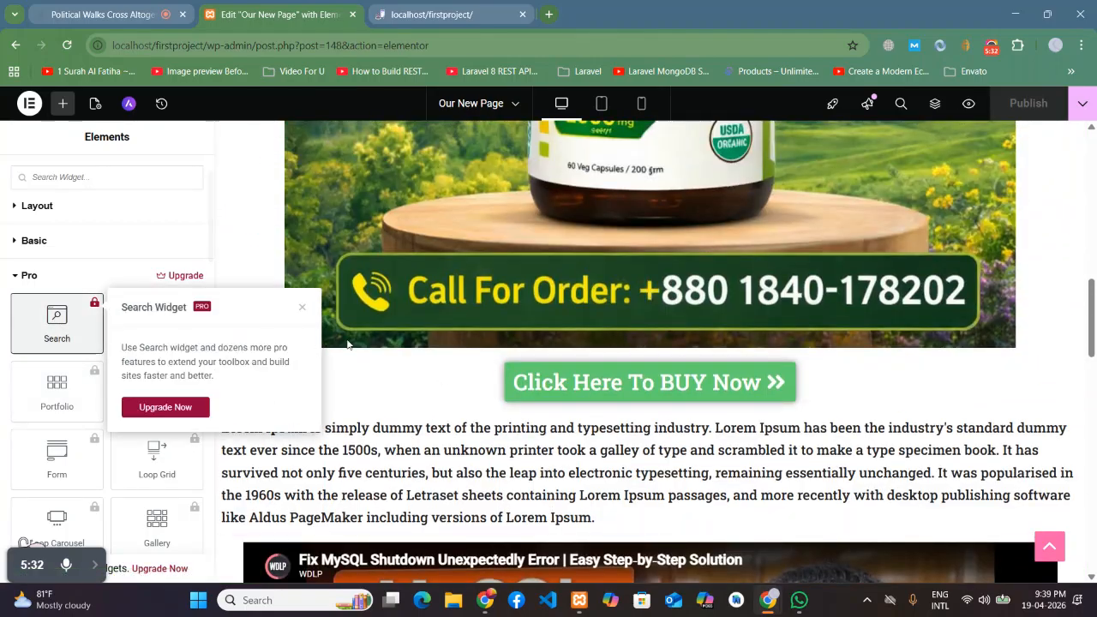
left_click(302, 308)
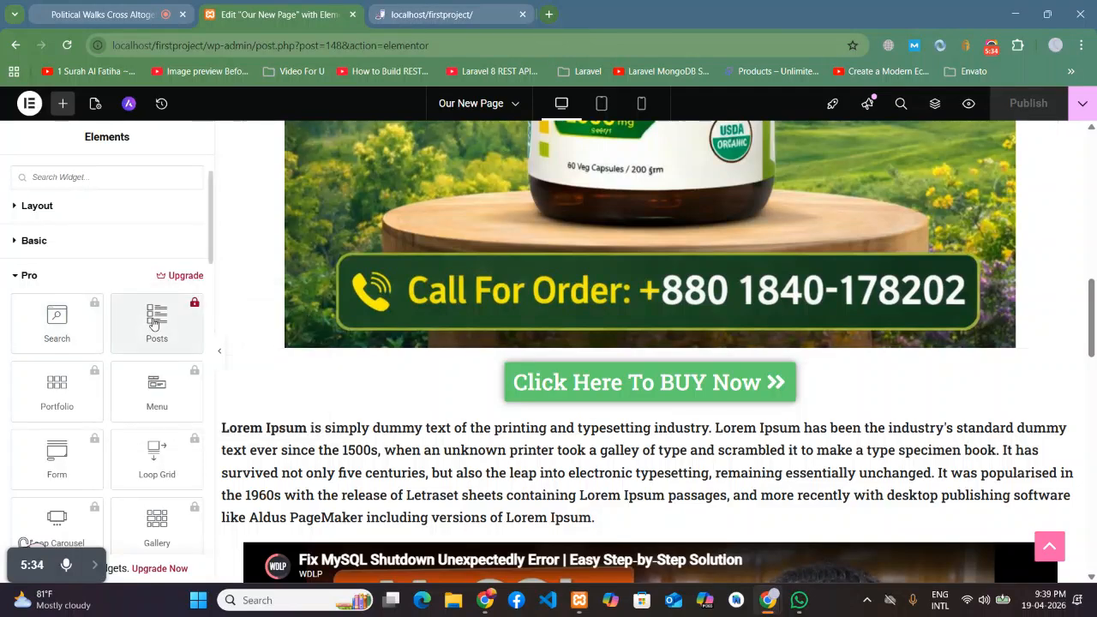
Step: Examine the locked widgets in the Pro group, from Search and Posts down to Facebook Page
scroll(137, 351, "down", 2)
scroll(106, 347, "down", 1)
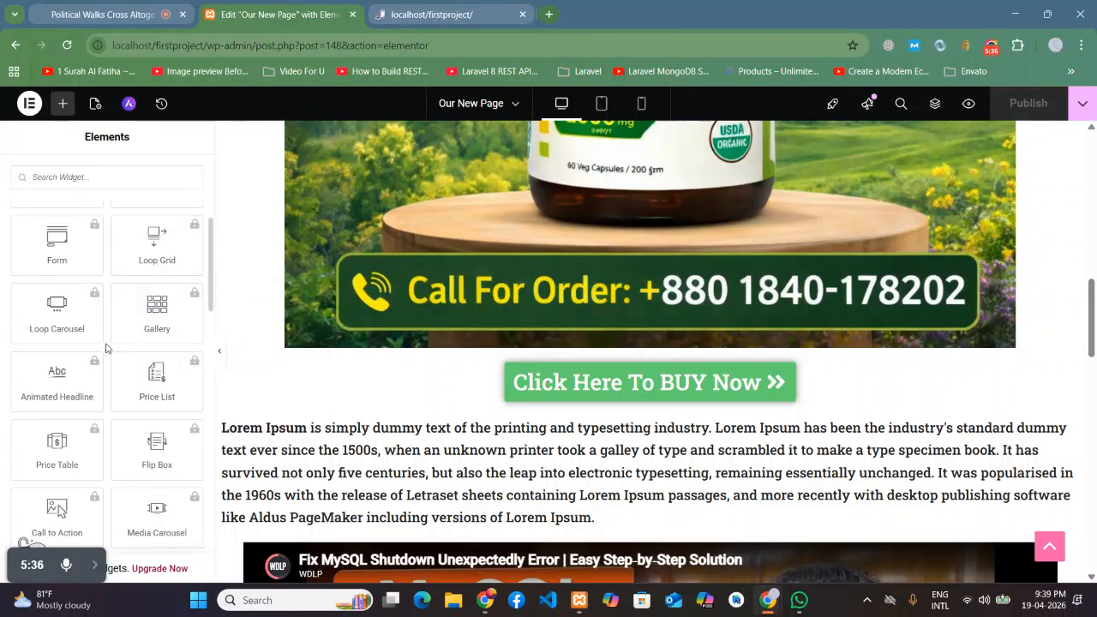
scroll(106, 347, "down", 6)
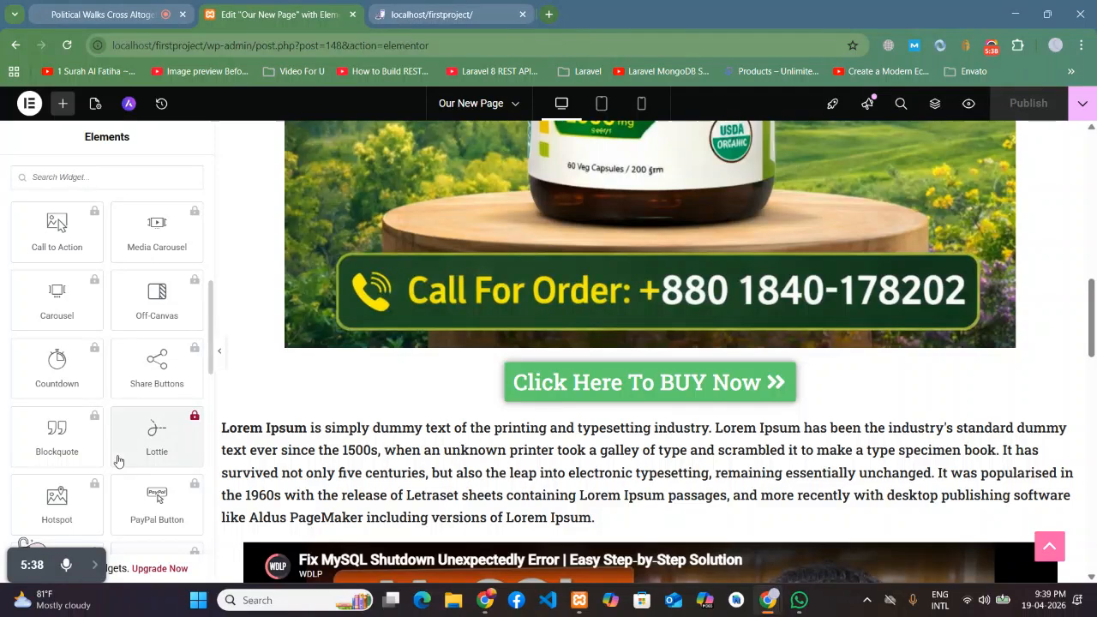
scroll(107, 438, "down", 5)
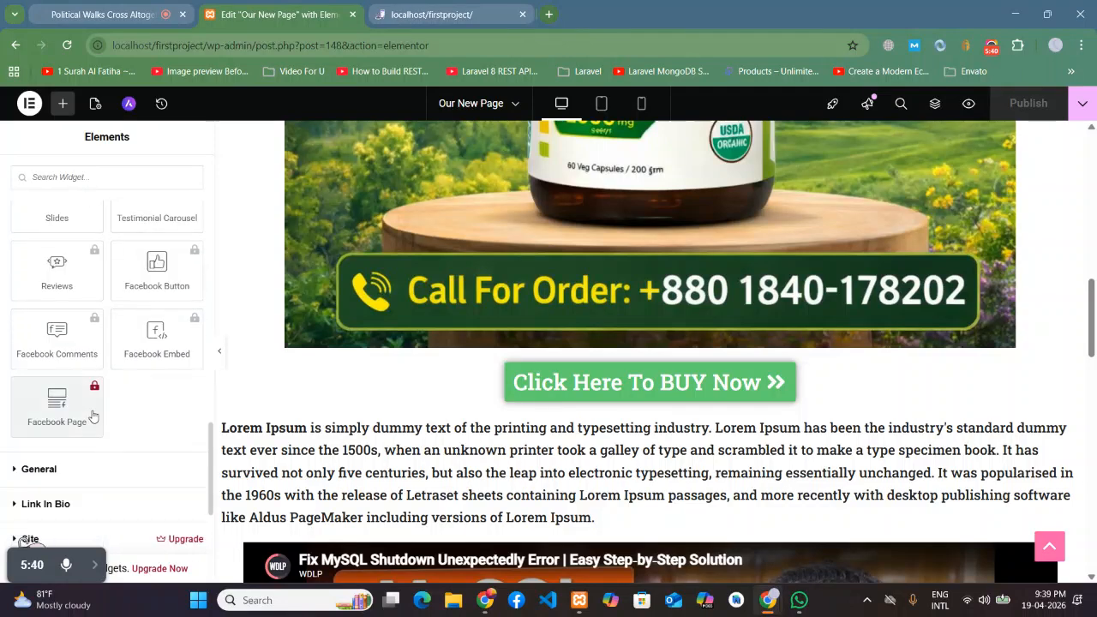
scroll(143, 397, "down", 1)
scroll(142, 397, "up", 1)
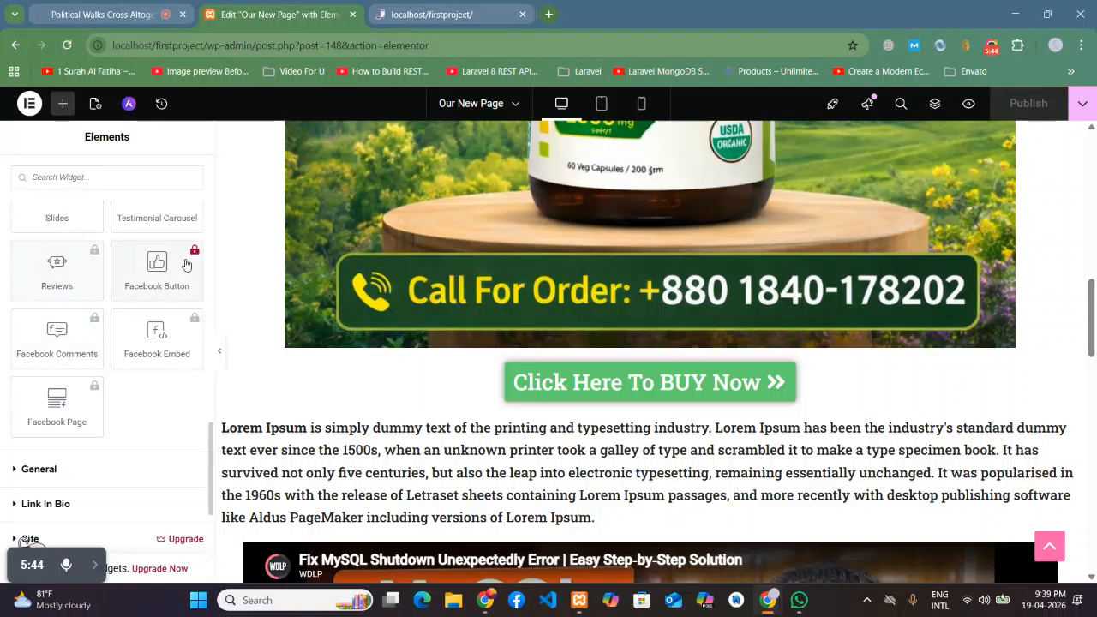
scroll(90, 266, "up", 5)
scroll(96, 275, "up", 10)
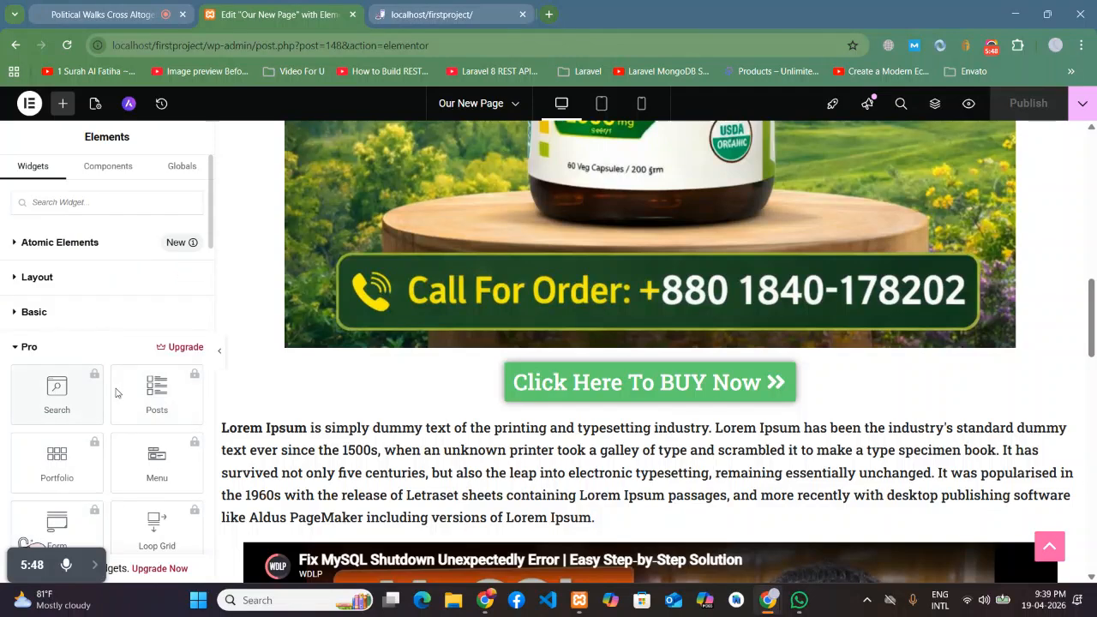
scroll(94, 377, "down", 1)
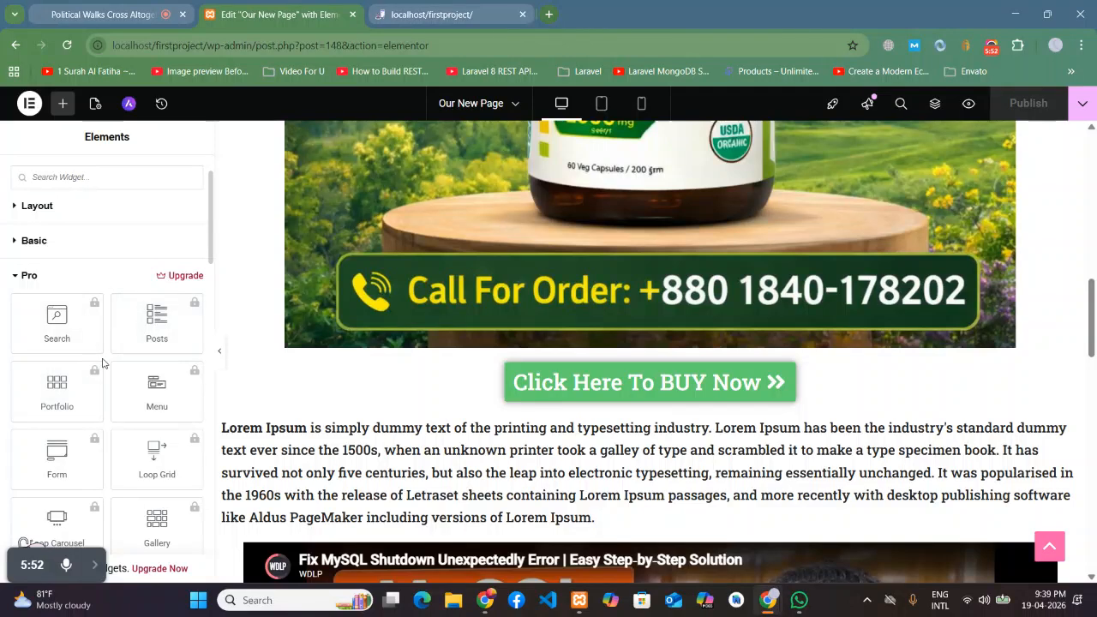
Step: Look through the locked Pro widgets and the groups below them, and collapse and re-expand the Pro group
scroll(92, 403, "down", 1)
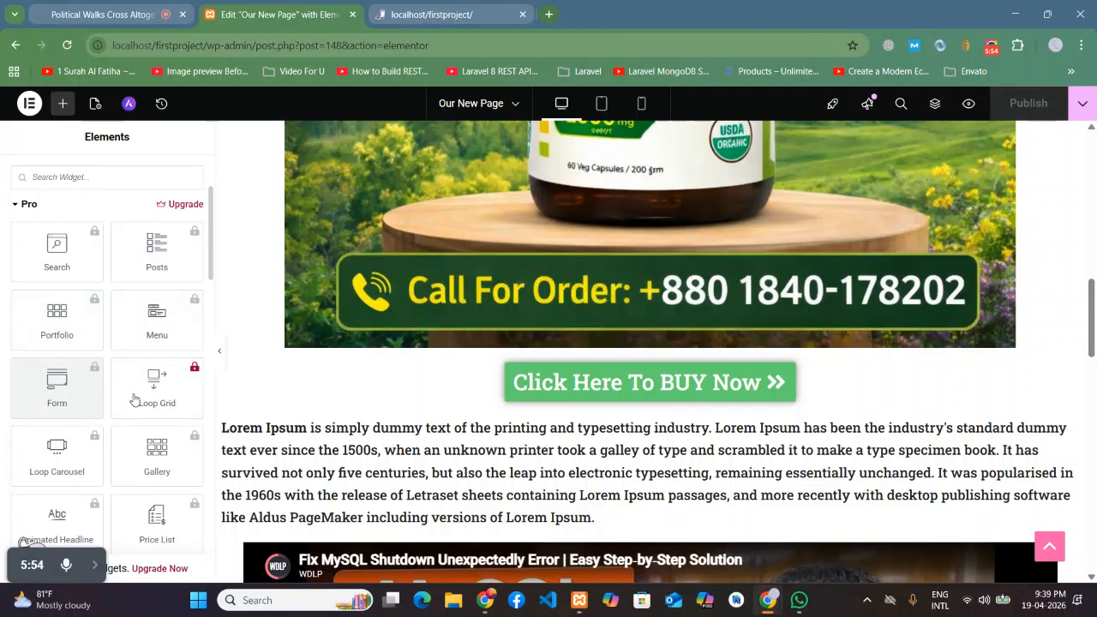
scroll(91, 394, "down", 6)
scroll(111, 401, "down", 10)
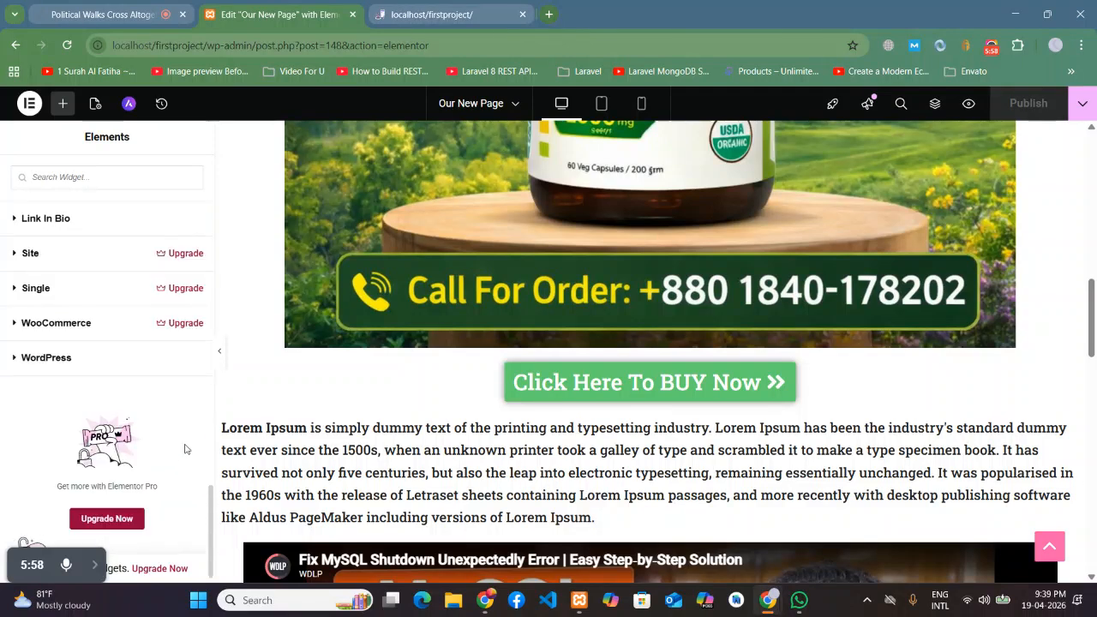
scroll(172, 450, "up", 15)
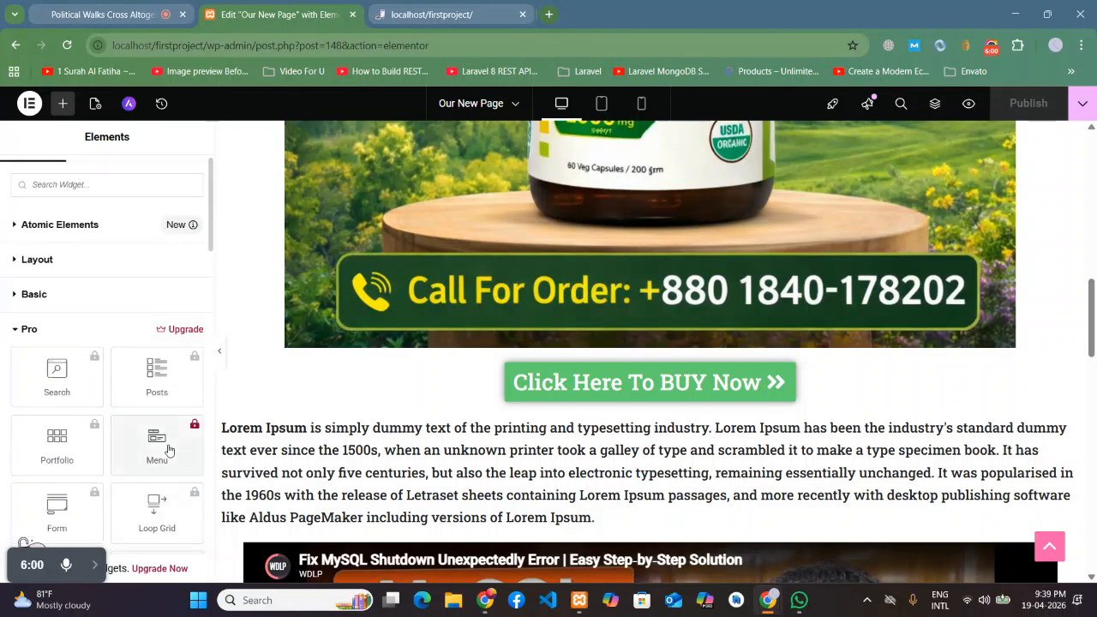
scroll(169, 449, "up", 2)
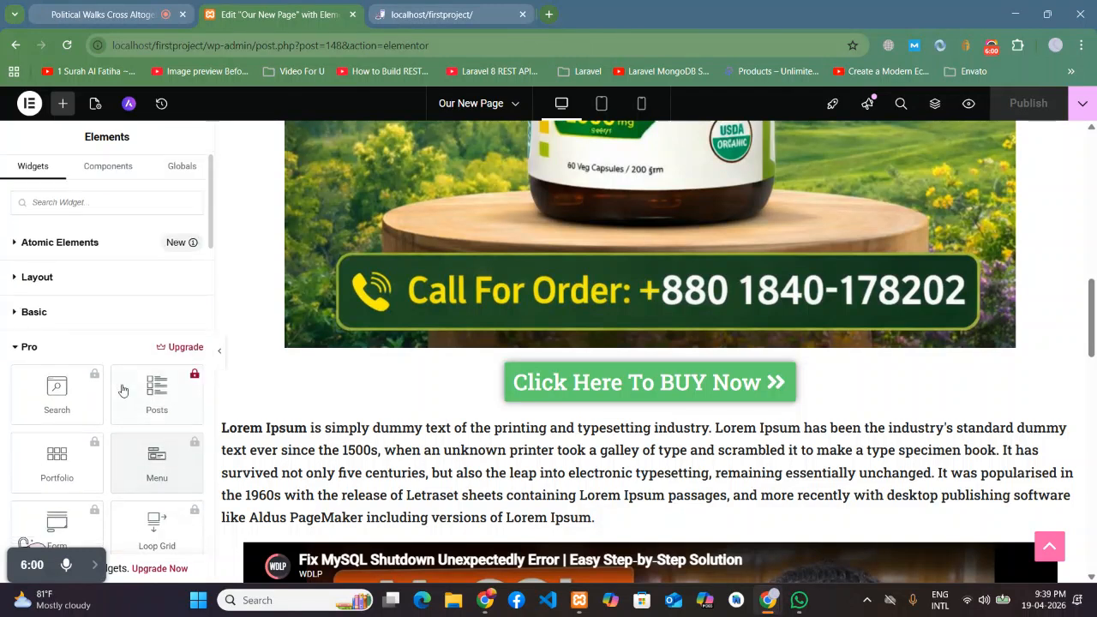
left_click(28, 347)
left_click(46, 348)
Step: Review the Pro widgets once more down to Facebook Page and collapse the Pro group
scroll(54, 356, "down", 1)
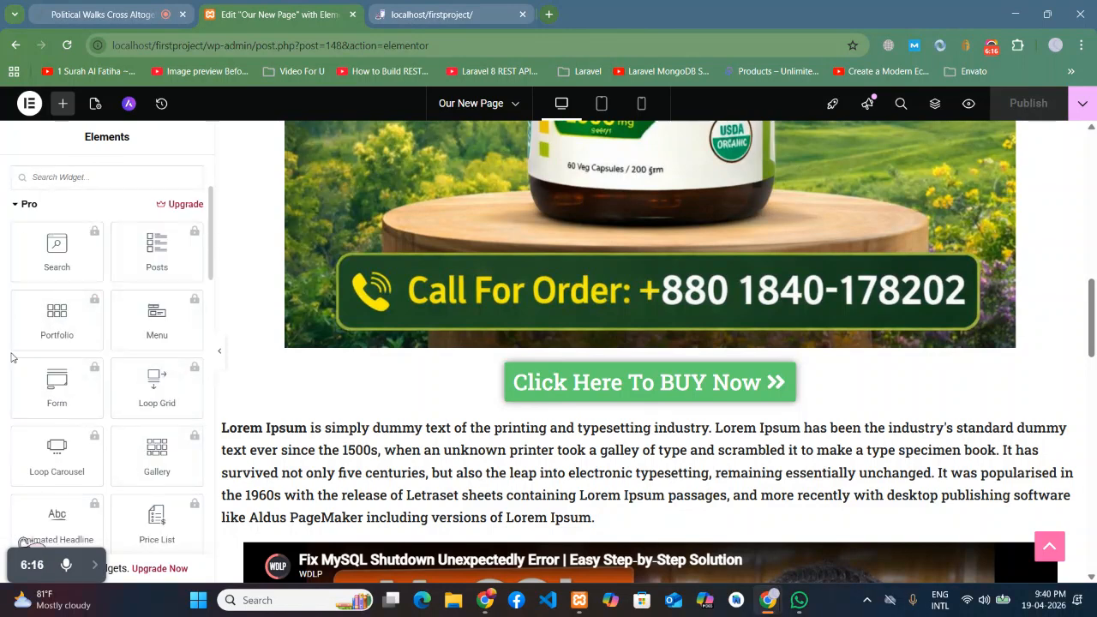
scroll(115, 343, "down", 4)
scroll(86, 360, "down", 7)
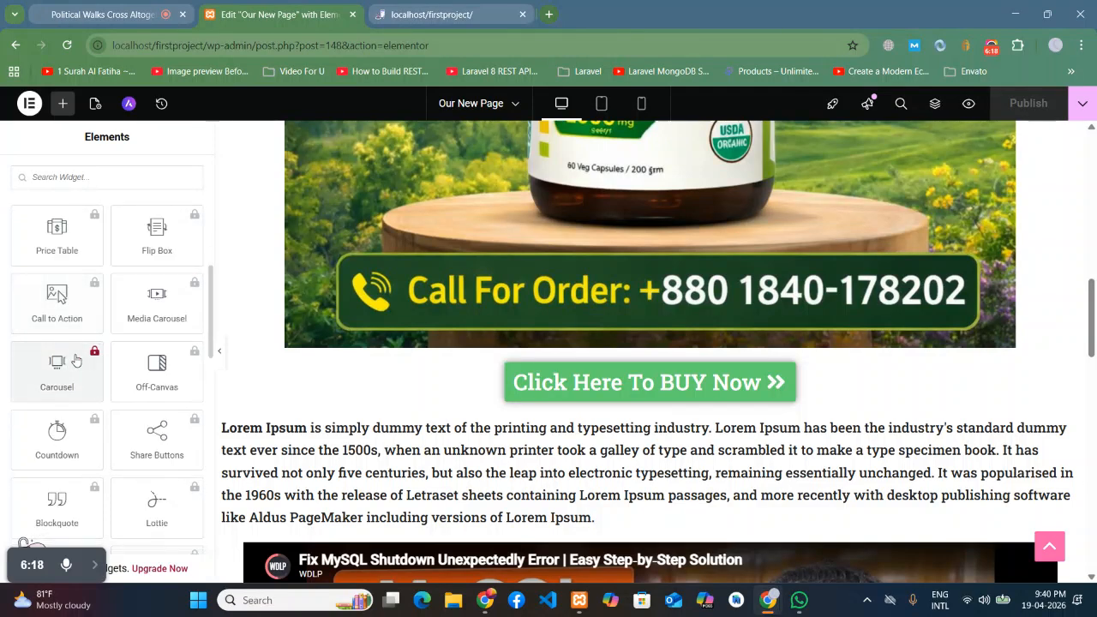
scroll(77, 366, "down", 3)
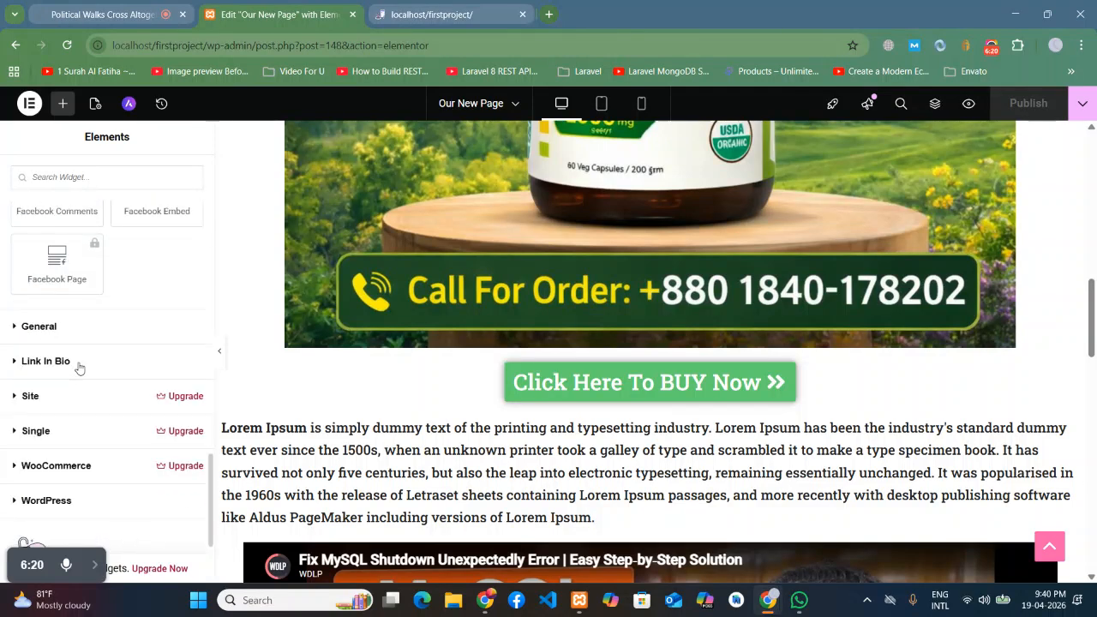
scroll(73, 360, "up", 14)
scroll(51, 274, "up", 1)
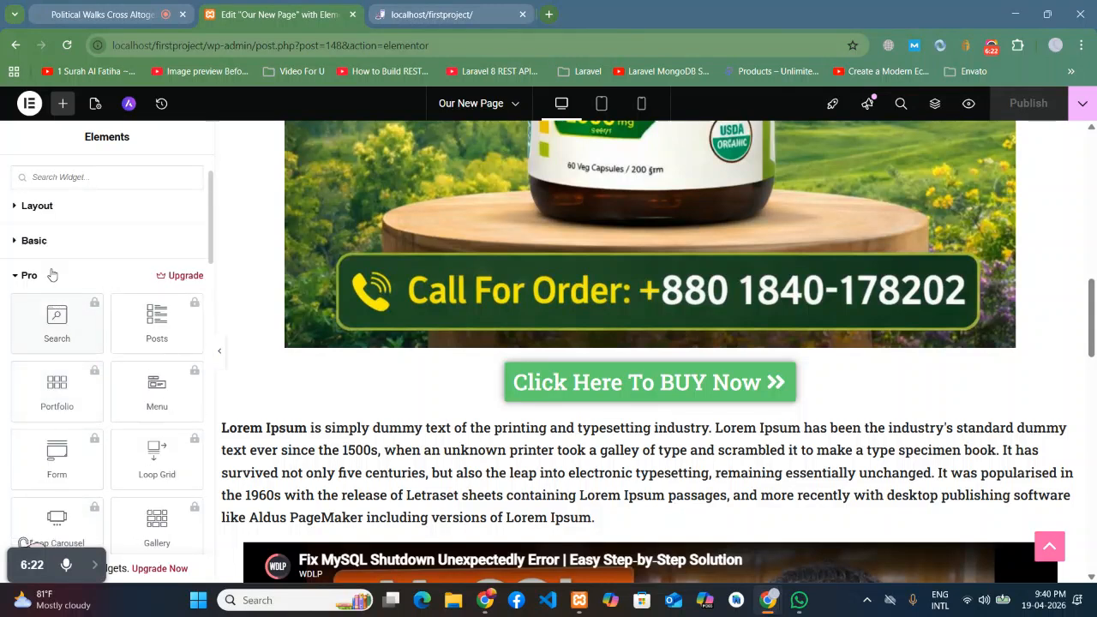
left_click(39, 275)
Step: Look over the collapsed widget groups down to WordPress and the page content down to the empty widget drop area below the video
scroll(140, 351, "up", 1)
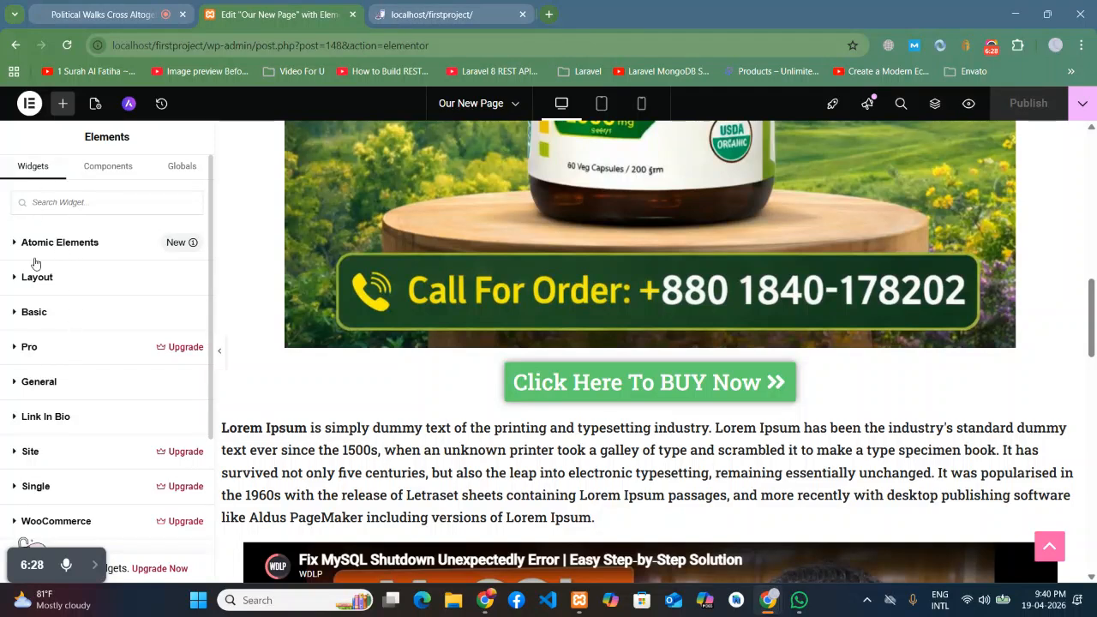
scroll(3, 397, "down", 3)
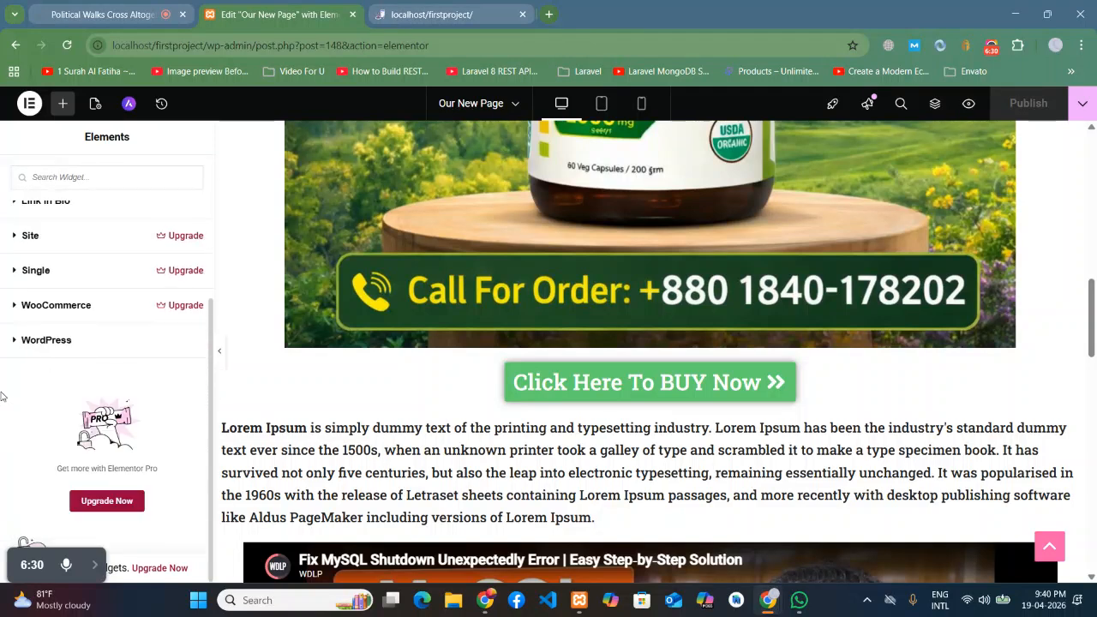
scroll(27, 396, "up", 3)
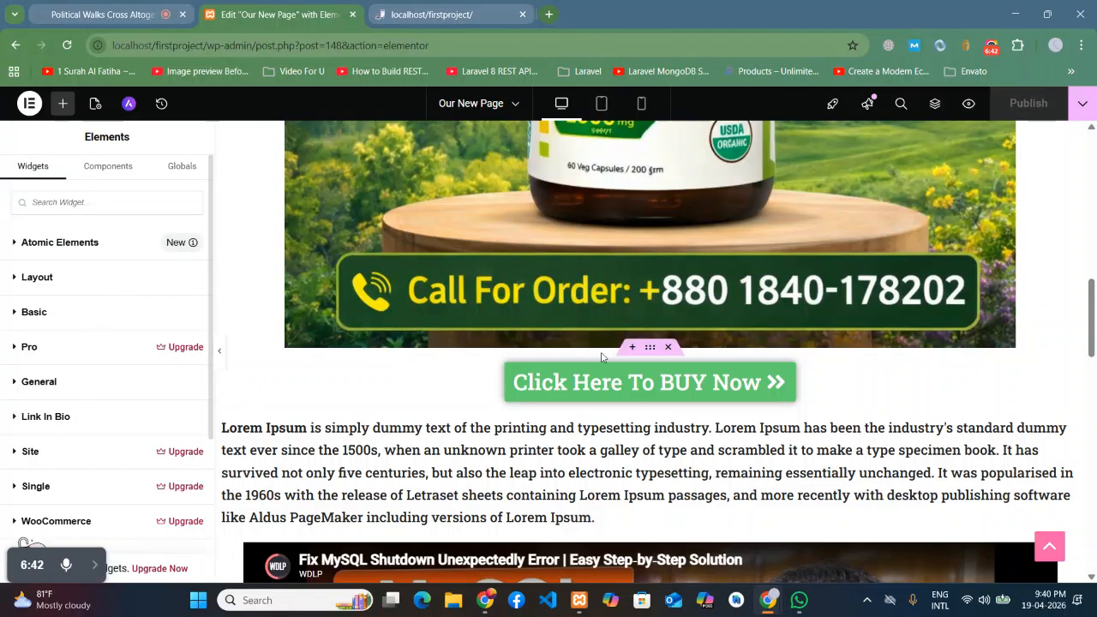
scroll(477, 373, "down", 5)
scroll(476, 372, "down", 5)
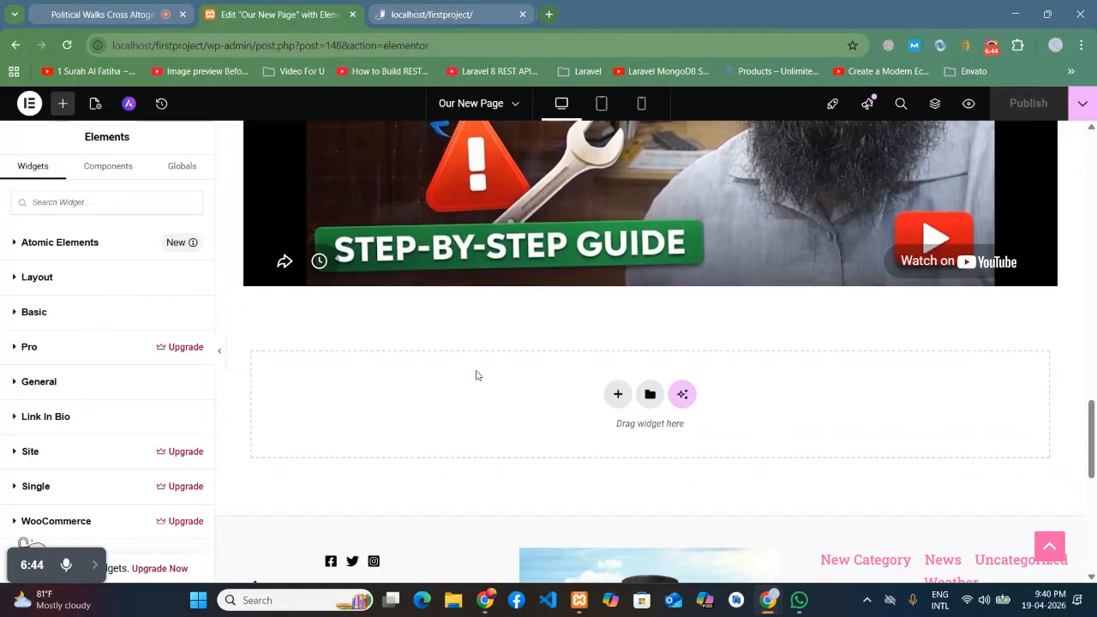
scroll(475, 372, "up", 8)
scroll(467, 375, "up", 3)
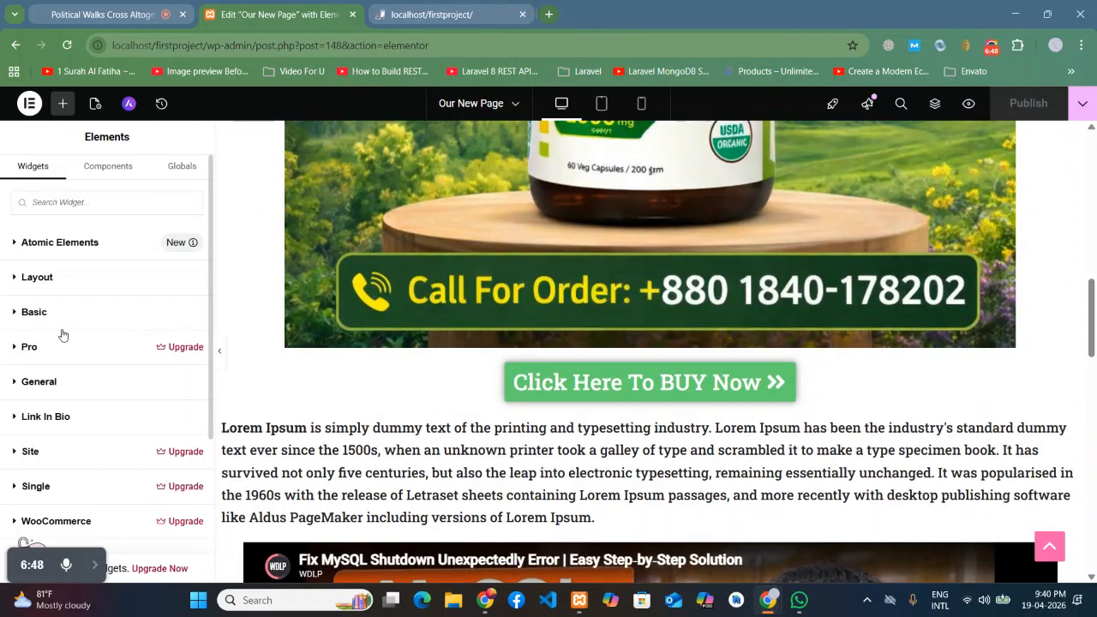
Step: View the widgets in the Basic group and in the Layout group, collapsing each group again
left_click(38, 315)
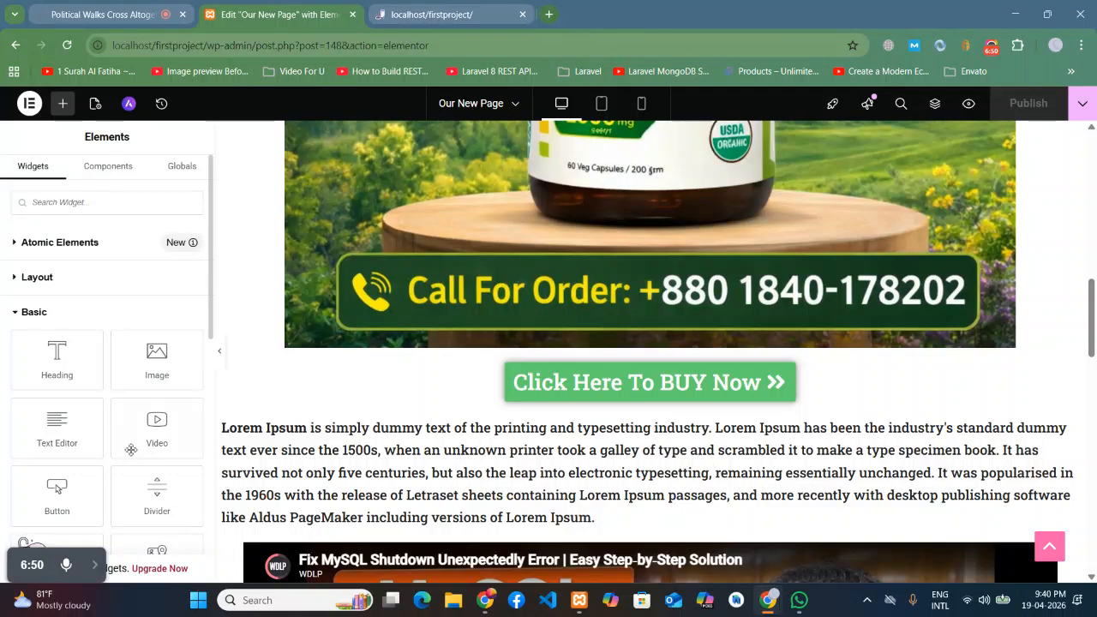
scroll(132, 453, "down", 3)
scroll(114, 419, "up", 2)
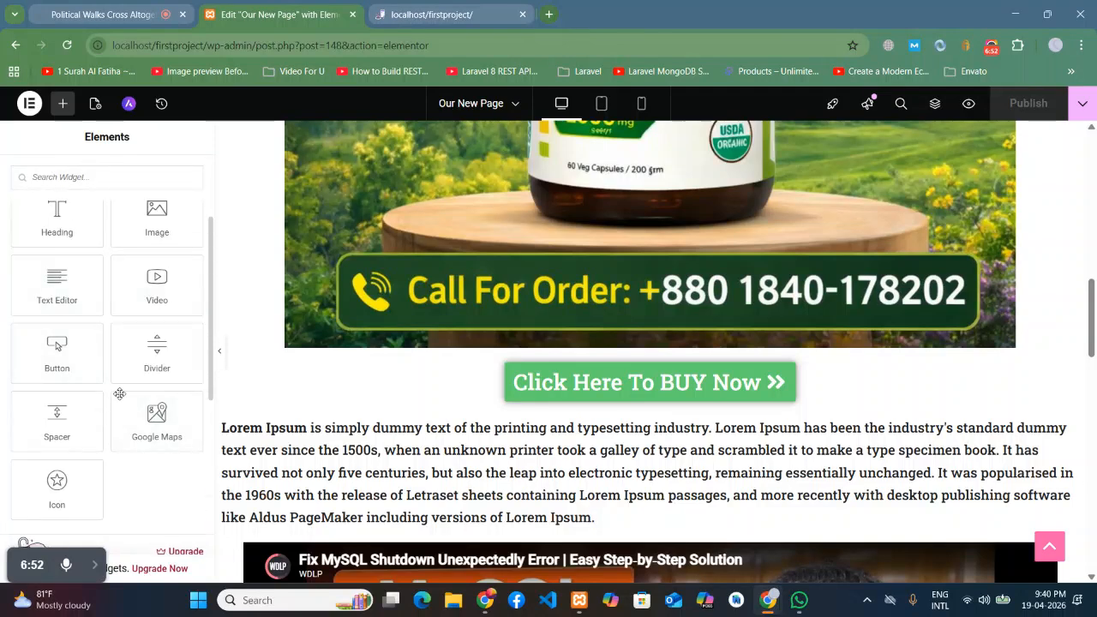
scroll(119, 393, "up", 3)
left_click(33, 314)
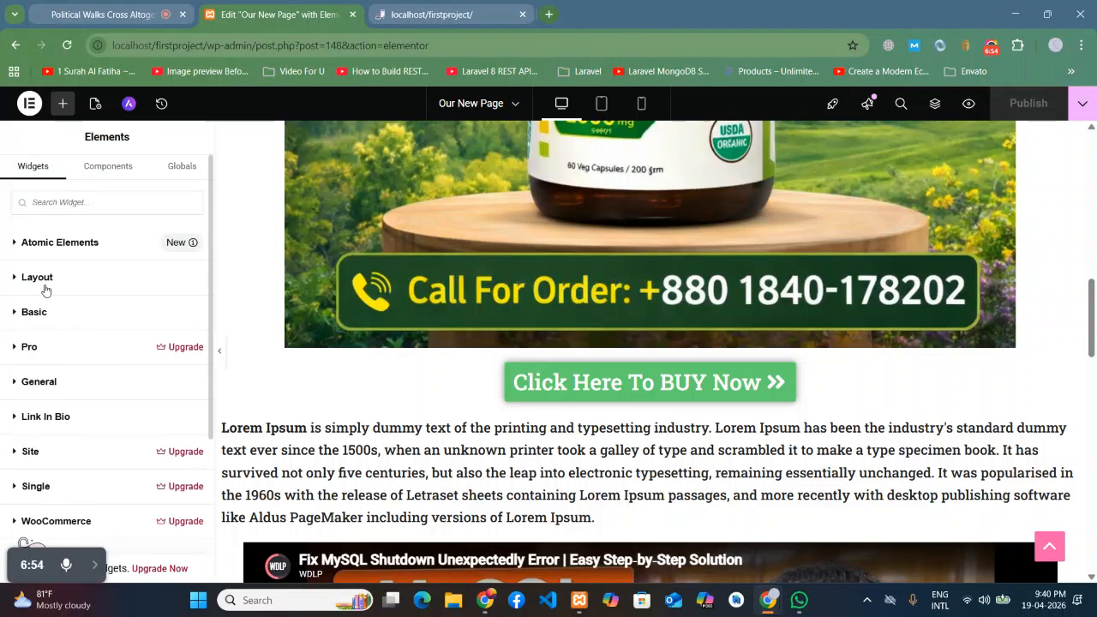
left_click(42, 281)
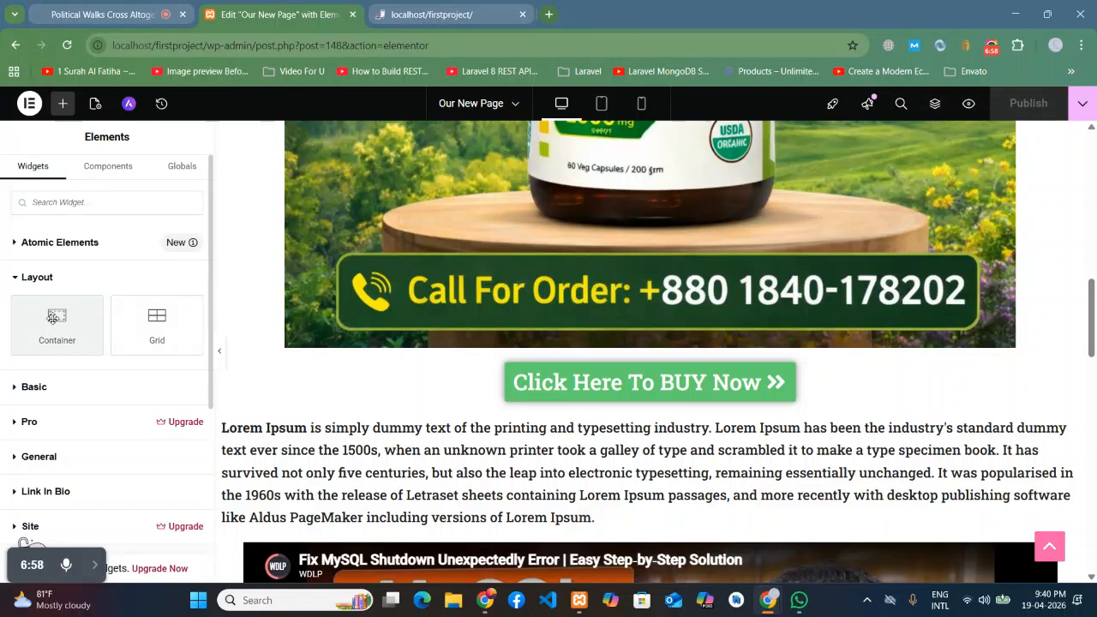
left_click(39, 284)
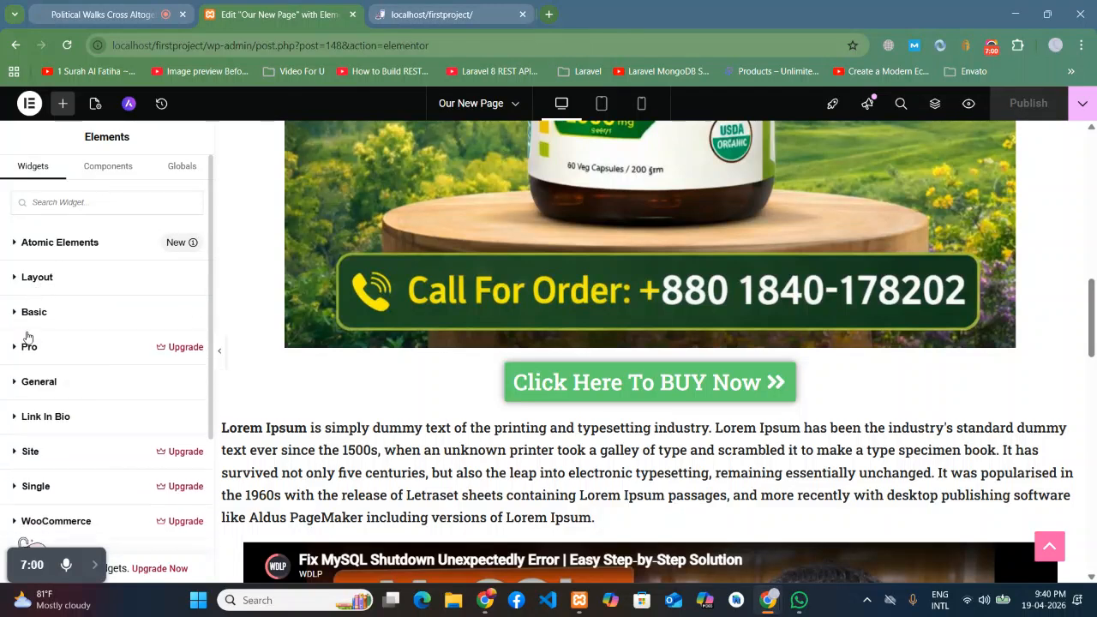
Step: View the widgets in the General group, from Tabs and Accordion down to Read More and Rating, and collapse the group
left_click(31, 383)
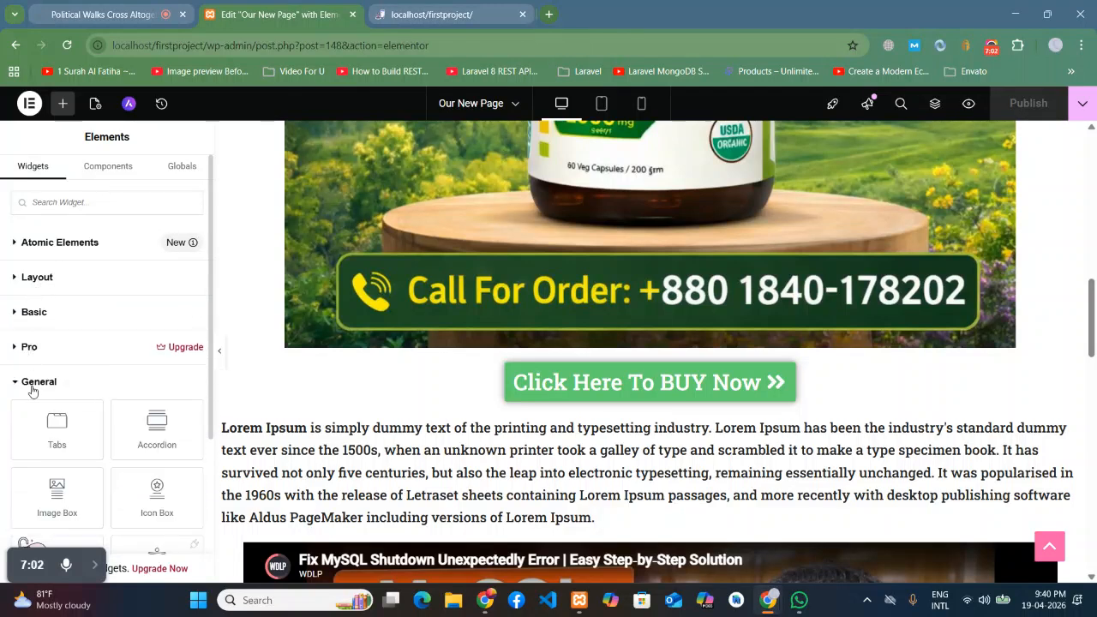
scroll(90, 383, "down", 5)
scroll(89, 380, "down", 5)
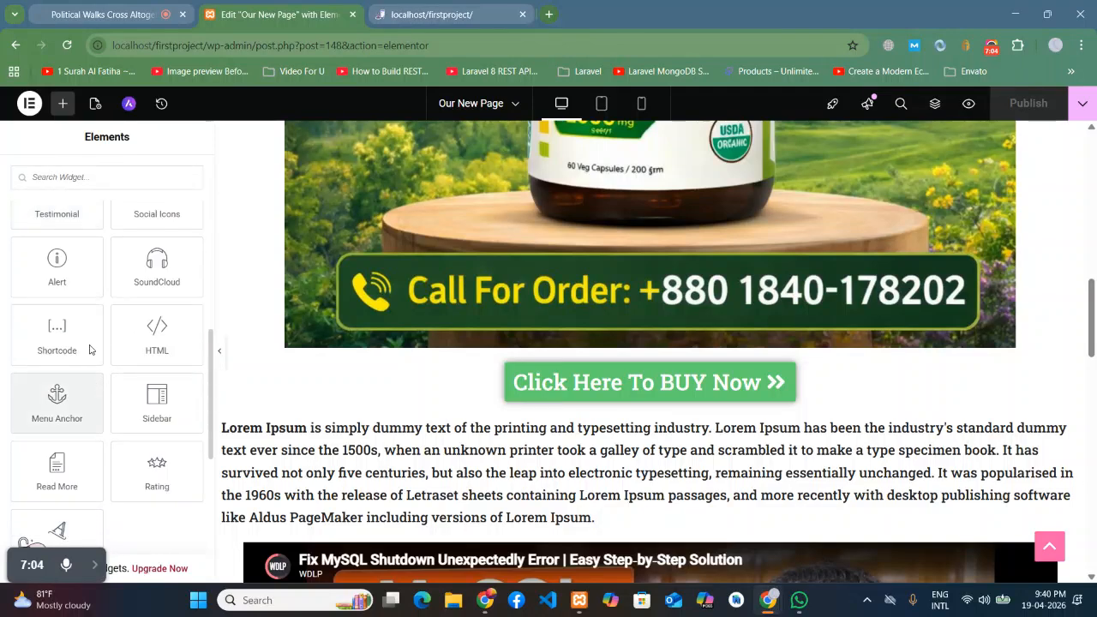
scroll(81, 294, "up", 7)
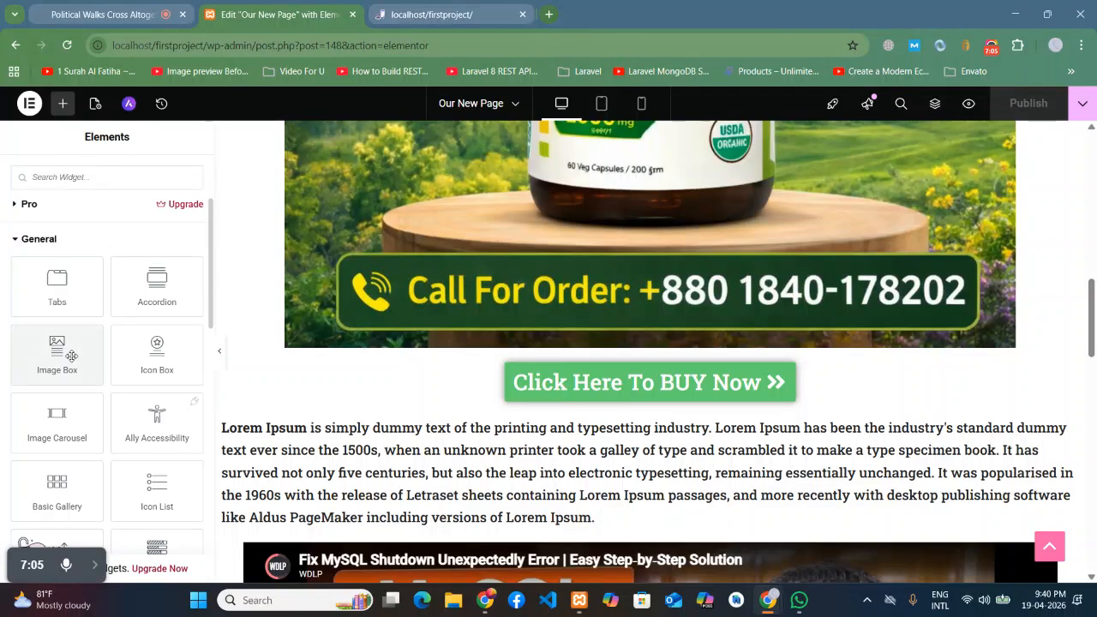
scroll(39, 305, "up", 1)
left_click(47, 317)
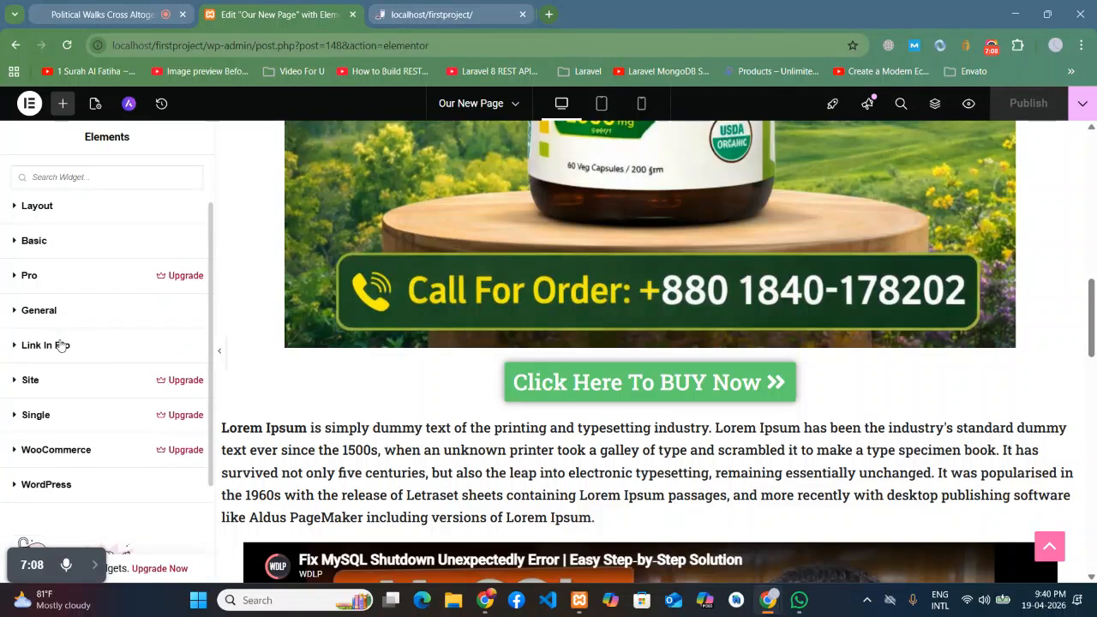
scroll(61, 346, "up", 1)
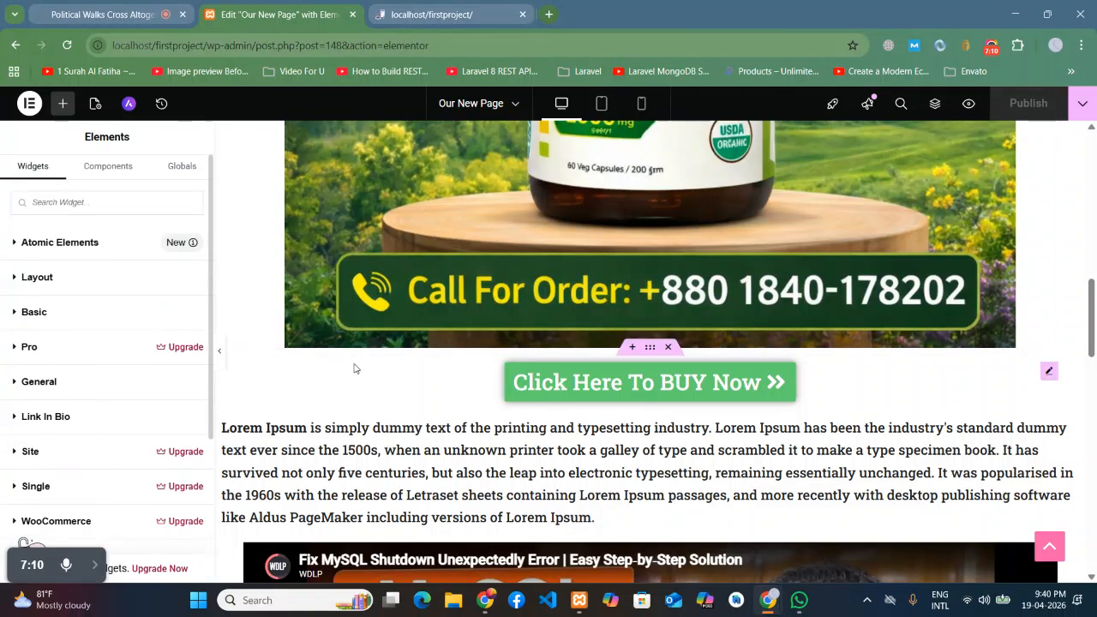
Step: View the settings of the top heading and of the text paragraph below it, and return to the heading's settings
scroll(759, 370, "up", 5)
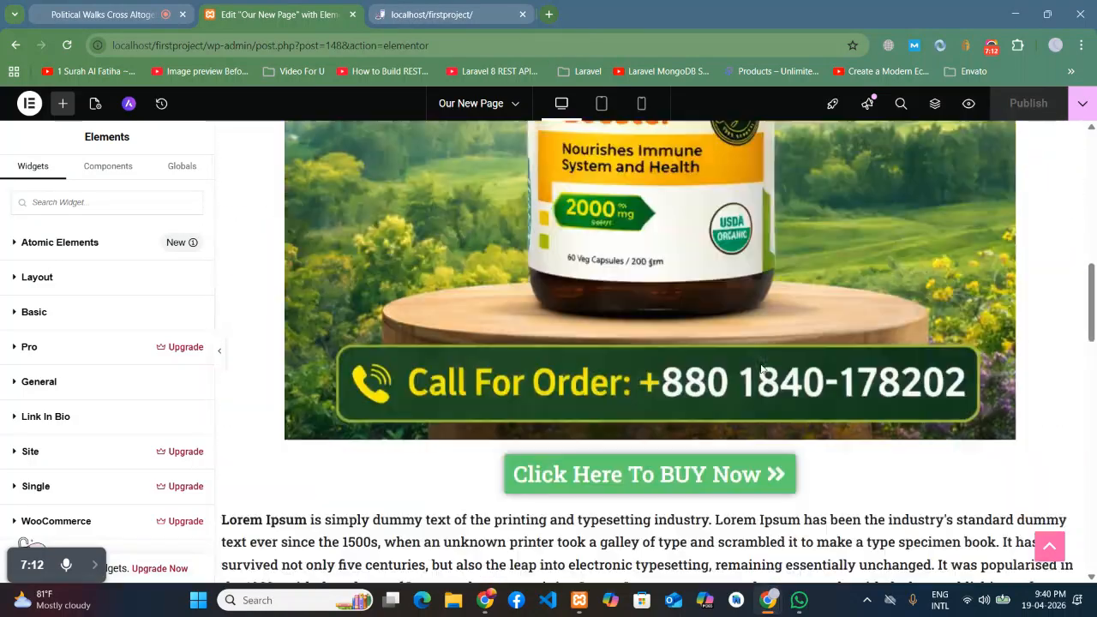
scroll(760, 370, "up", 2)
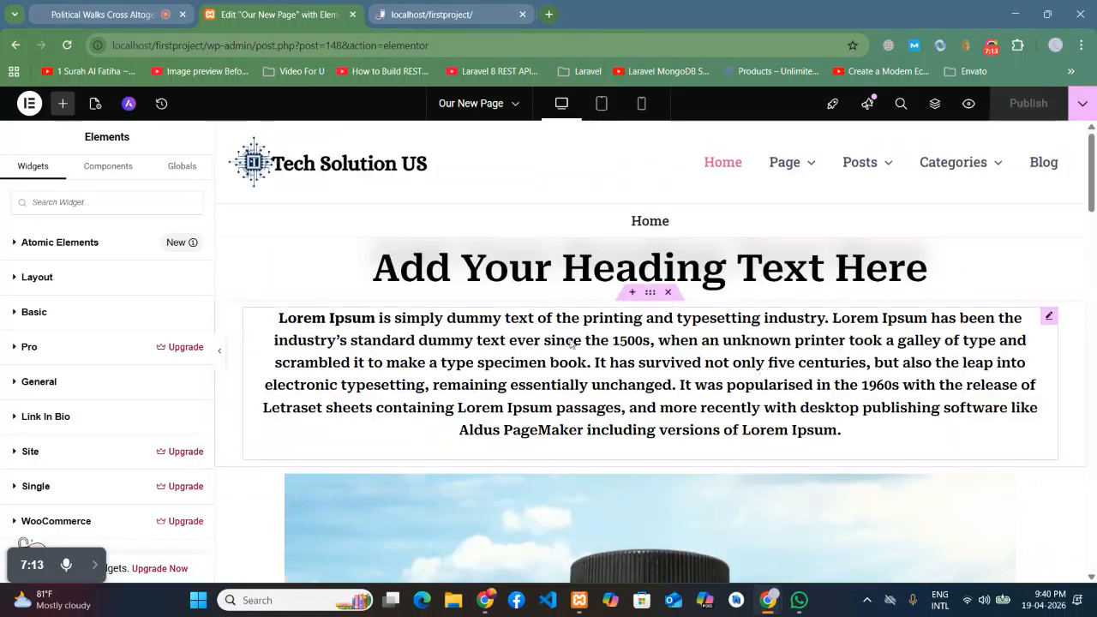
left_click(611, 262)
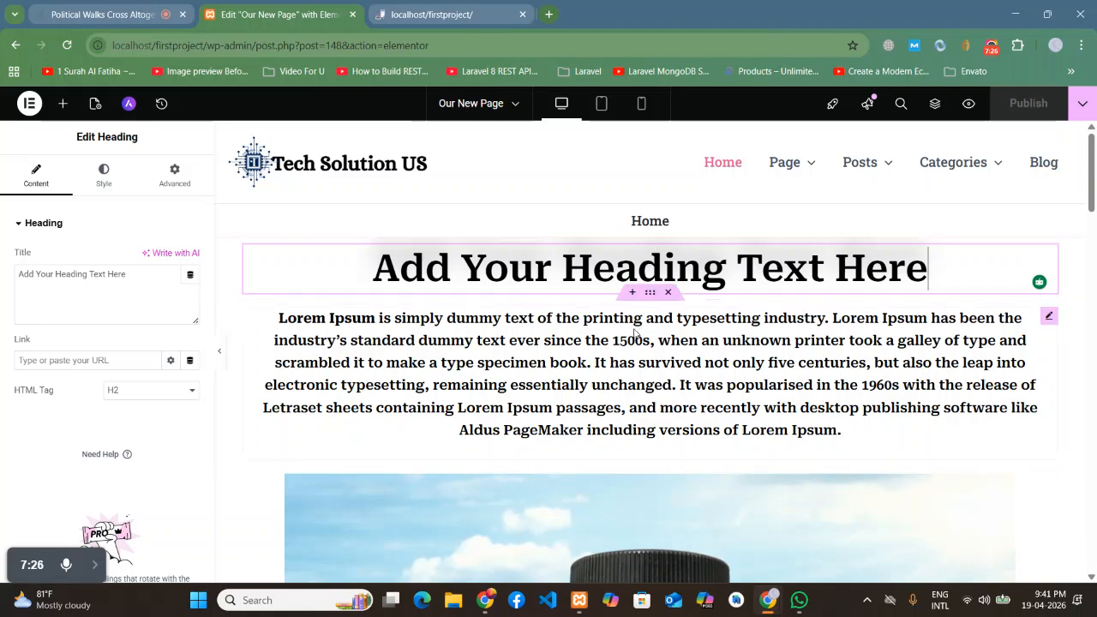
left_click(630, 356)
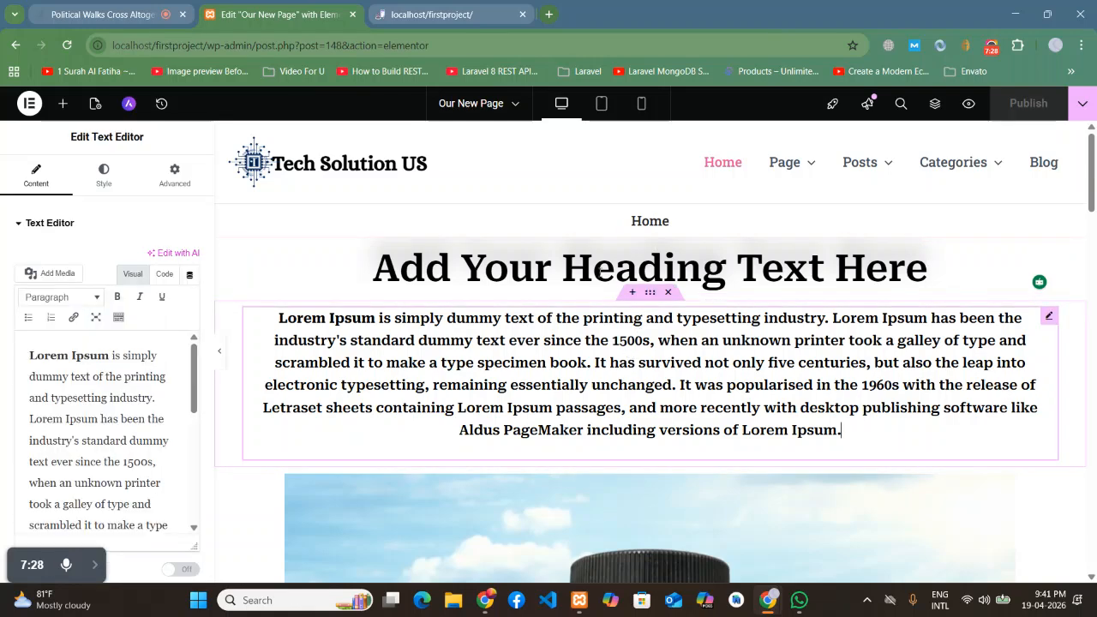
left_click(624, 252)
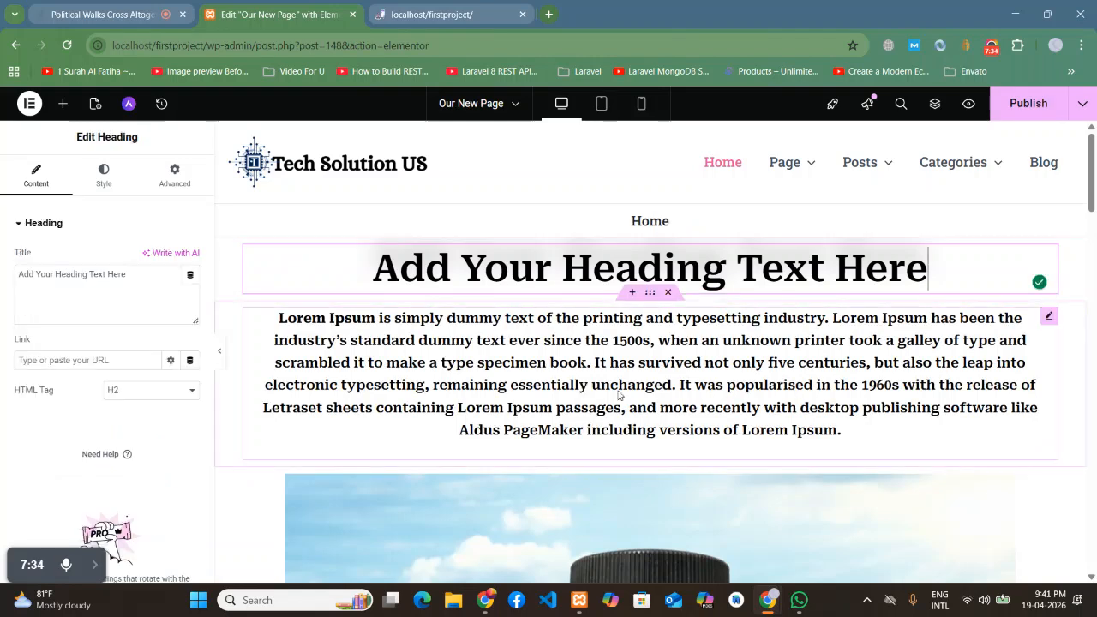
Step: Open the settings of the container around the top heading and review its layout options down to Additional Options
left_click(650, 298)
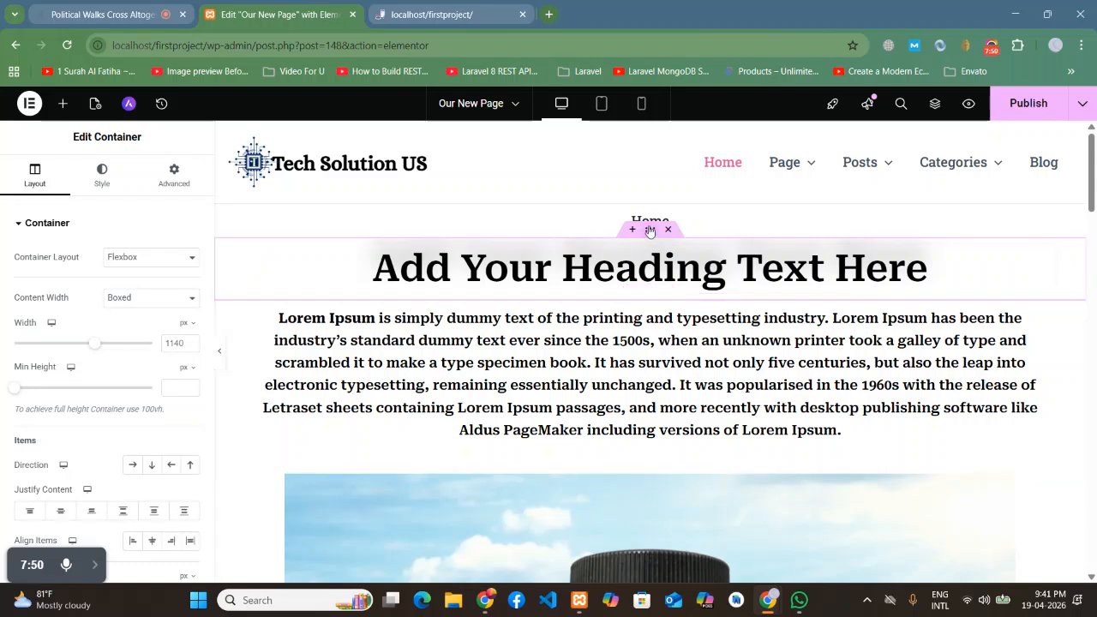
scroll(64, 255, "down", 1)
scroll(64, 256, "down", 3)
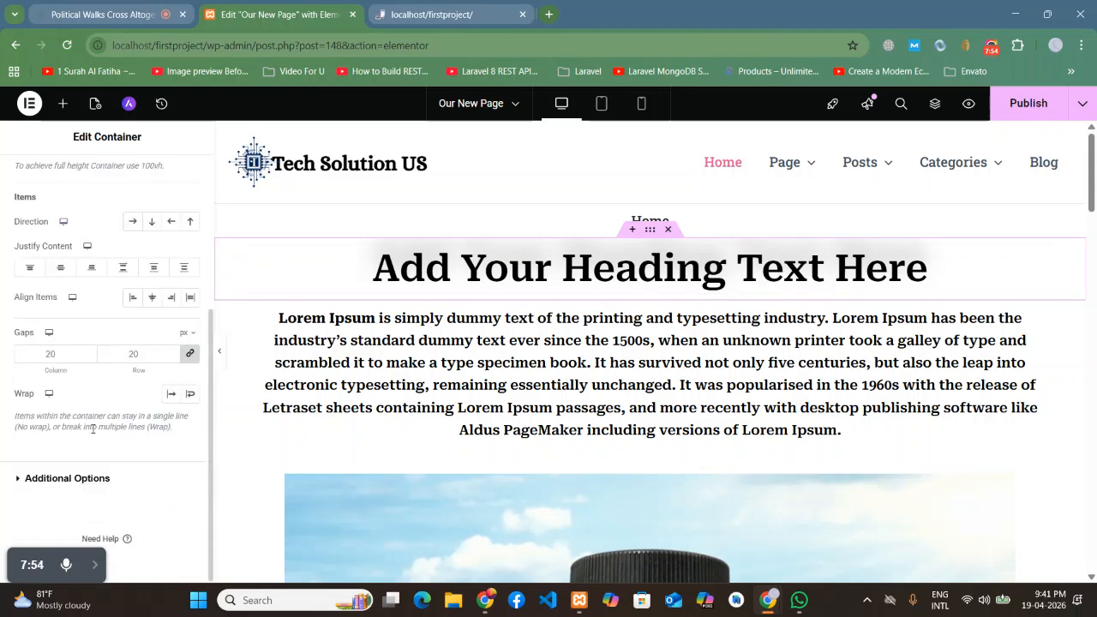
scroll(99, 426, "up", 4)
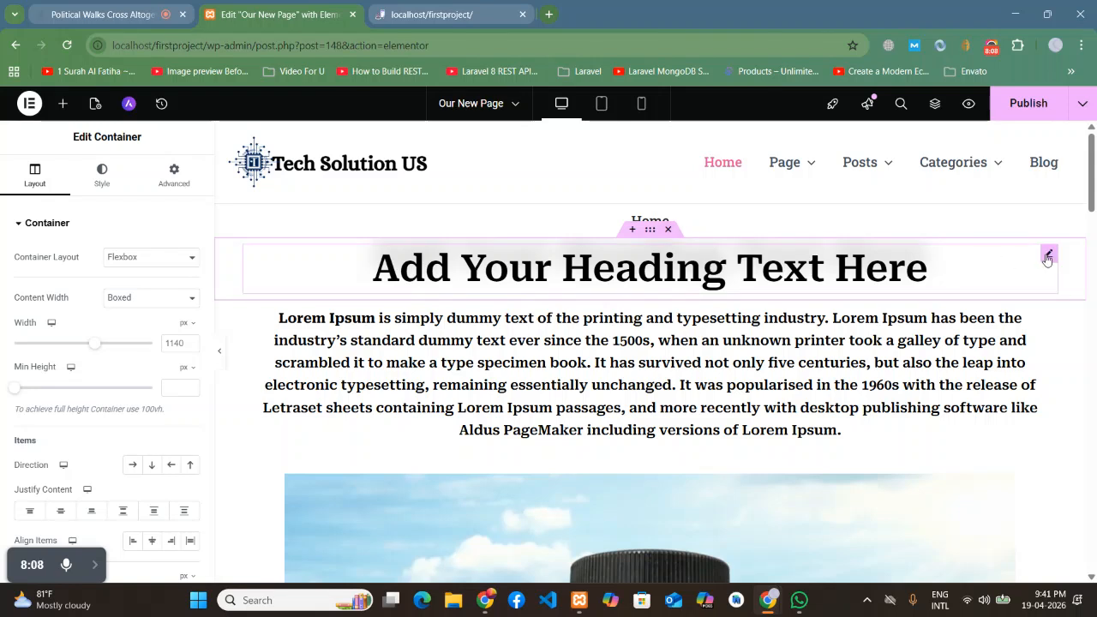
Step: Replace the top heading's title with "Our New Title" and open the options of its link
left_click(1046, 253)
scroll(19, 288, "down", 1)
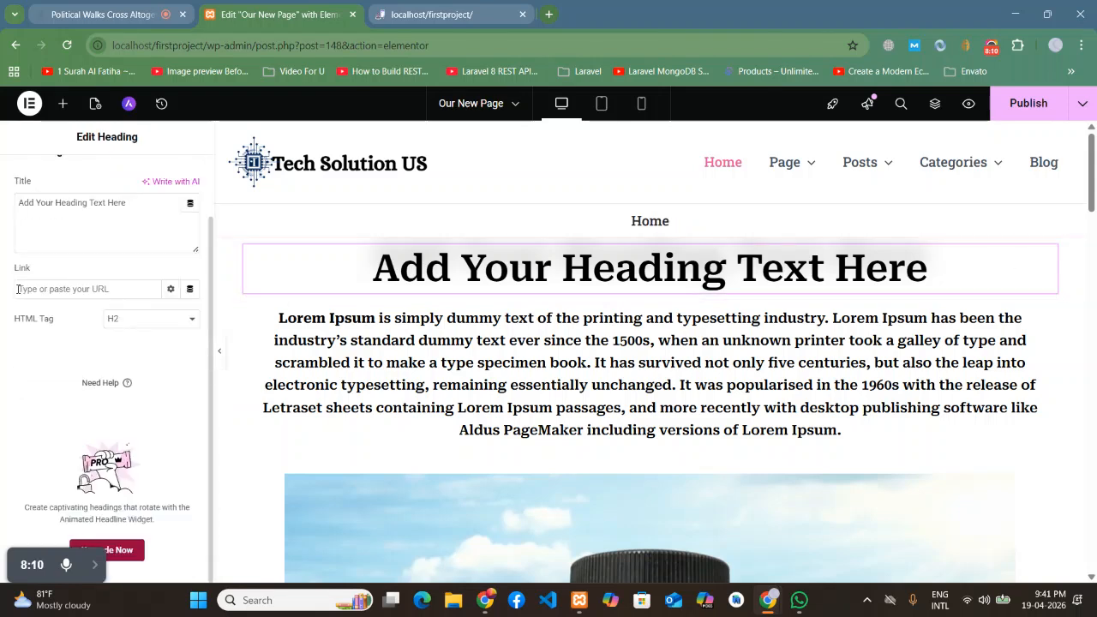
scroll(70, 393, "up", 1)
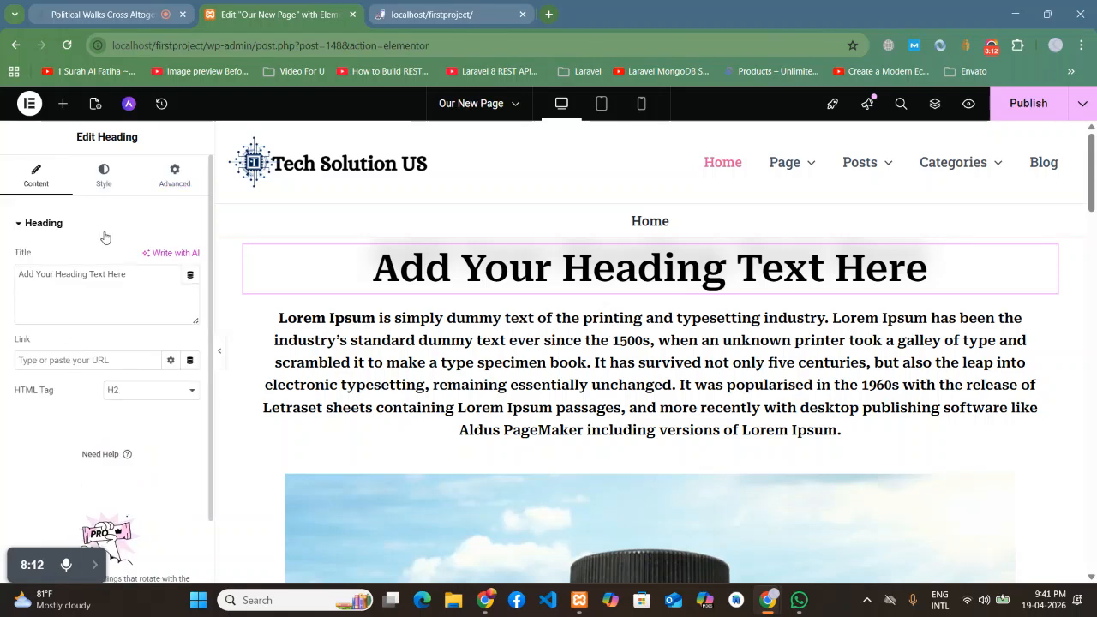
left_click_drag(129, 273, 15, 275)
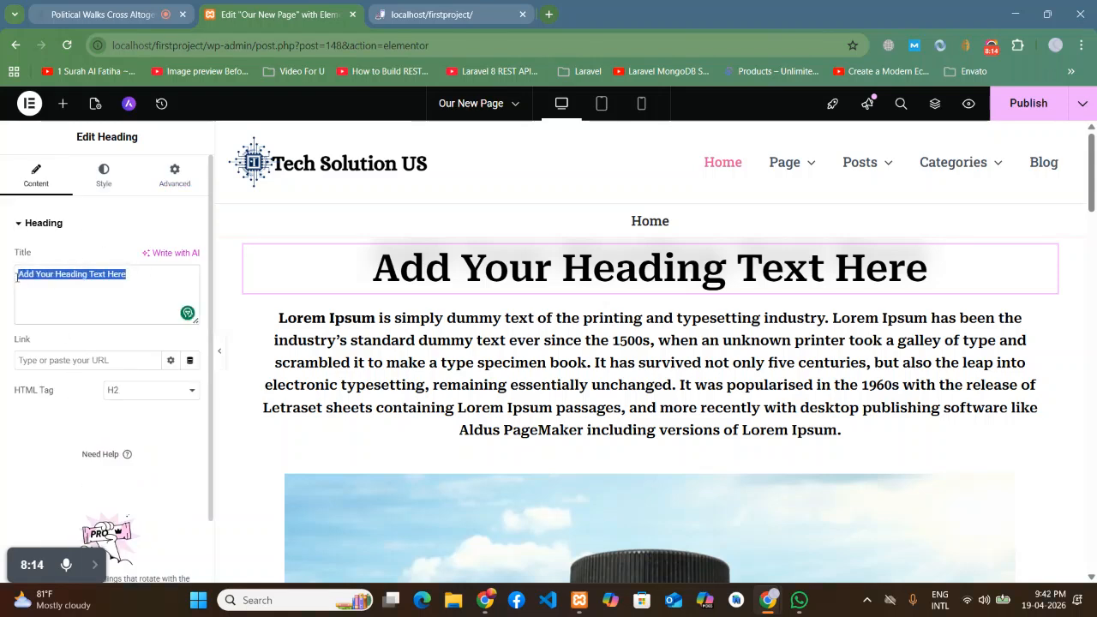
left_click(128, 276)
left_click_drag(127, 273, 17, 275)
type("O")
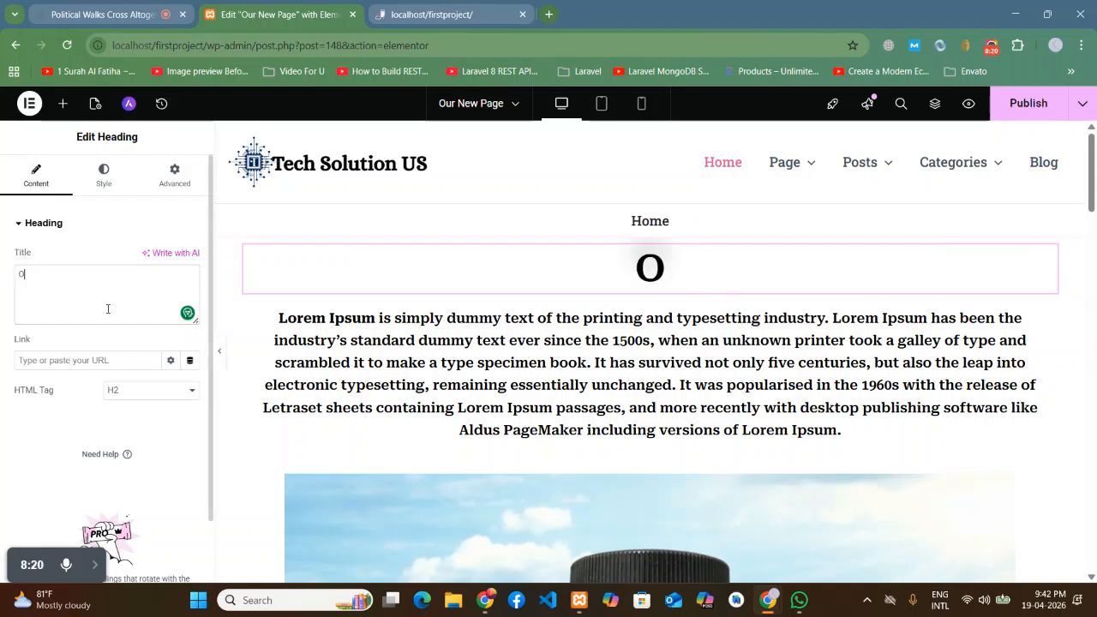
type("ur Ne")
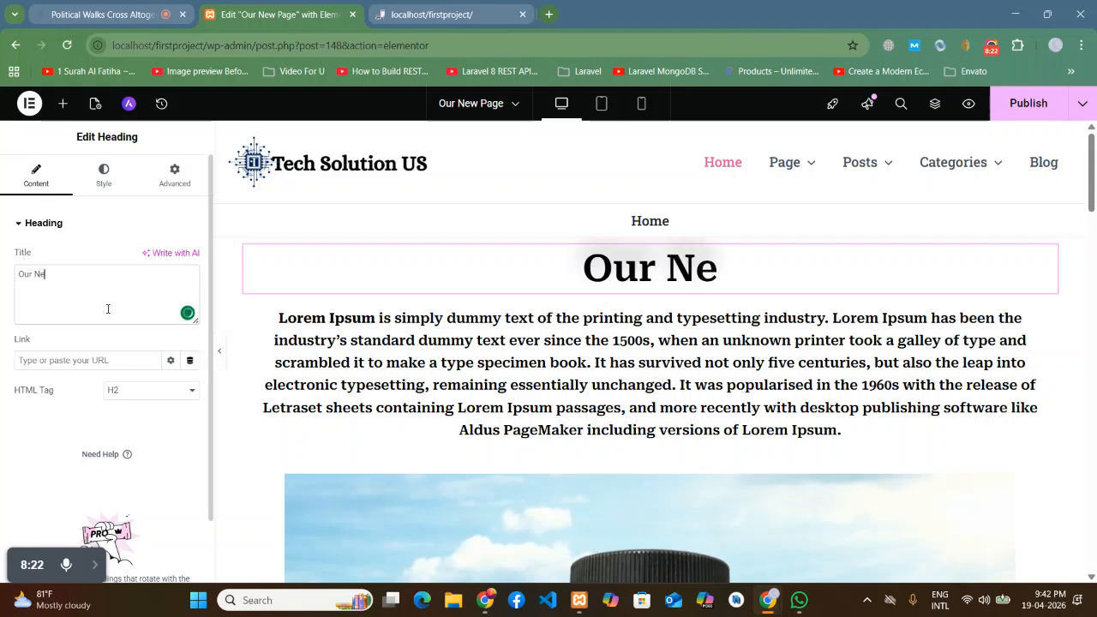
type("w Title")
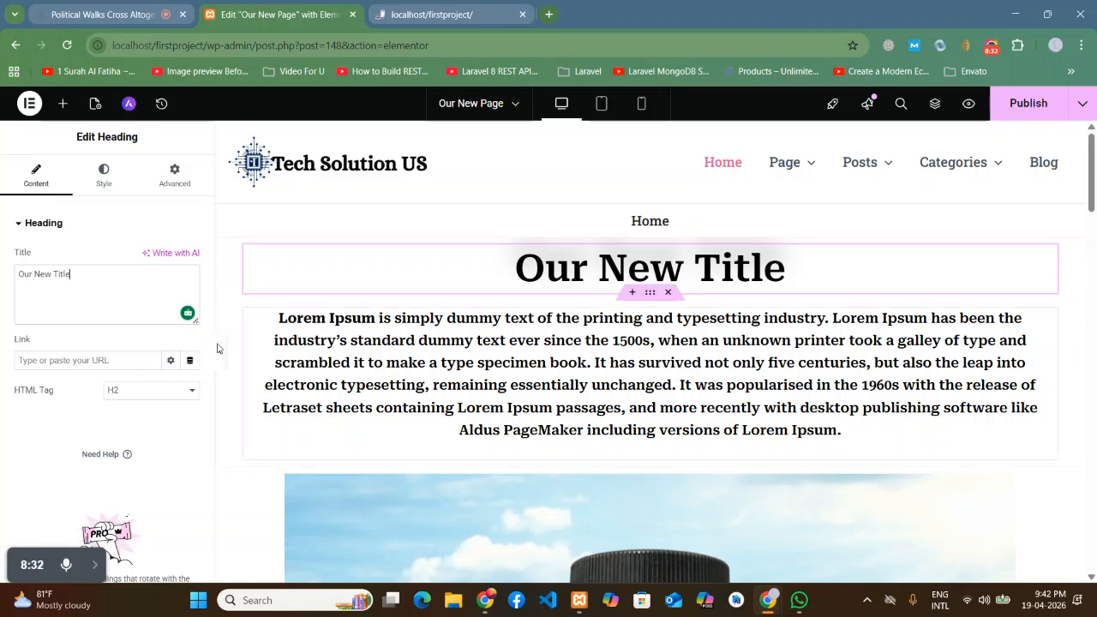
left_click(94, 359)
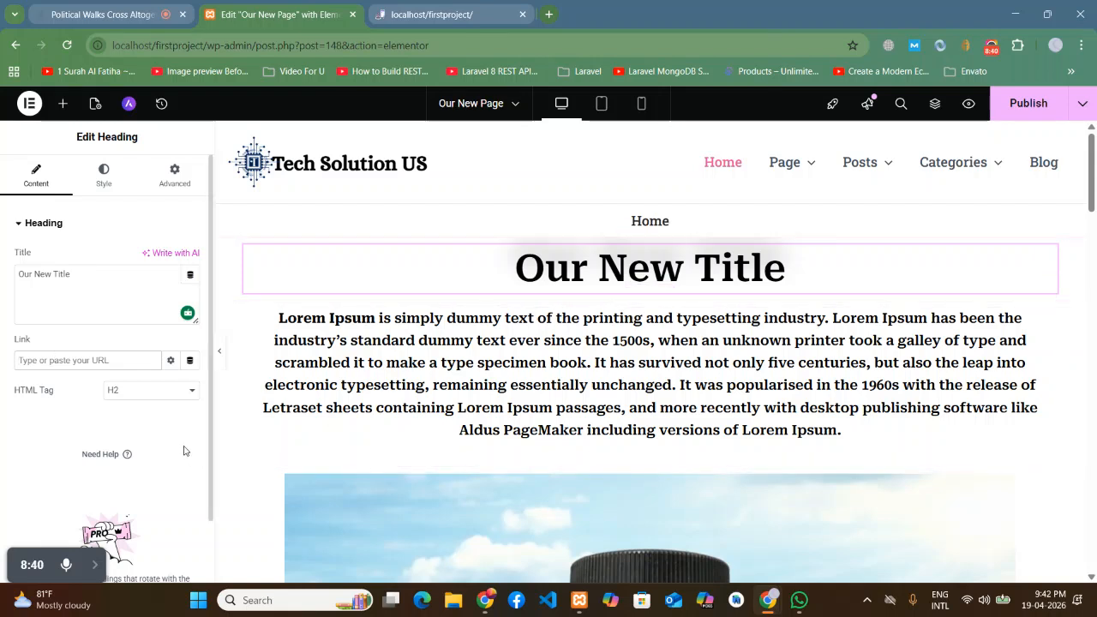
left_click(169, 361)
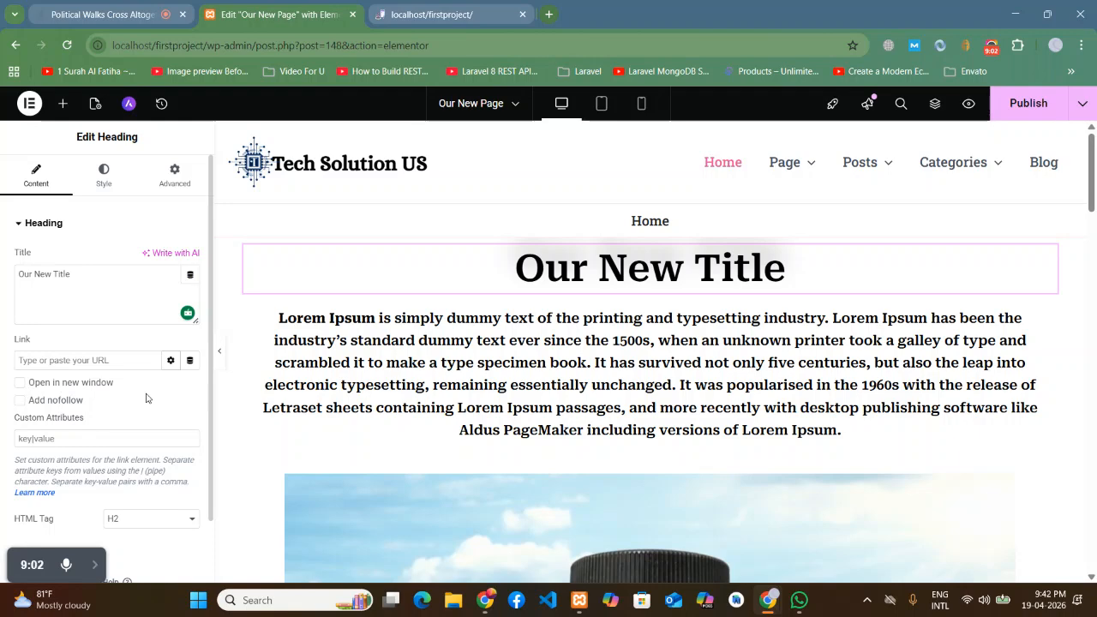
Step: Check the Jitsi meeting's participants, enlarging one of them and restoring the tile view, and return to the Elementor editor
left_click(72, 12)
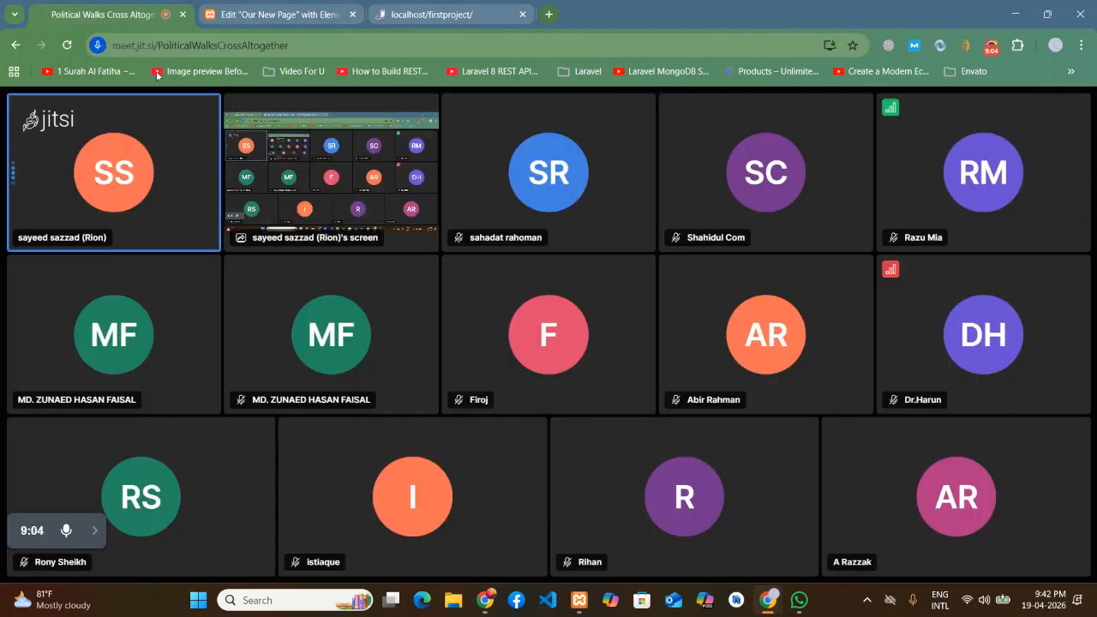
left_click(1082, 444)
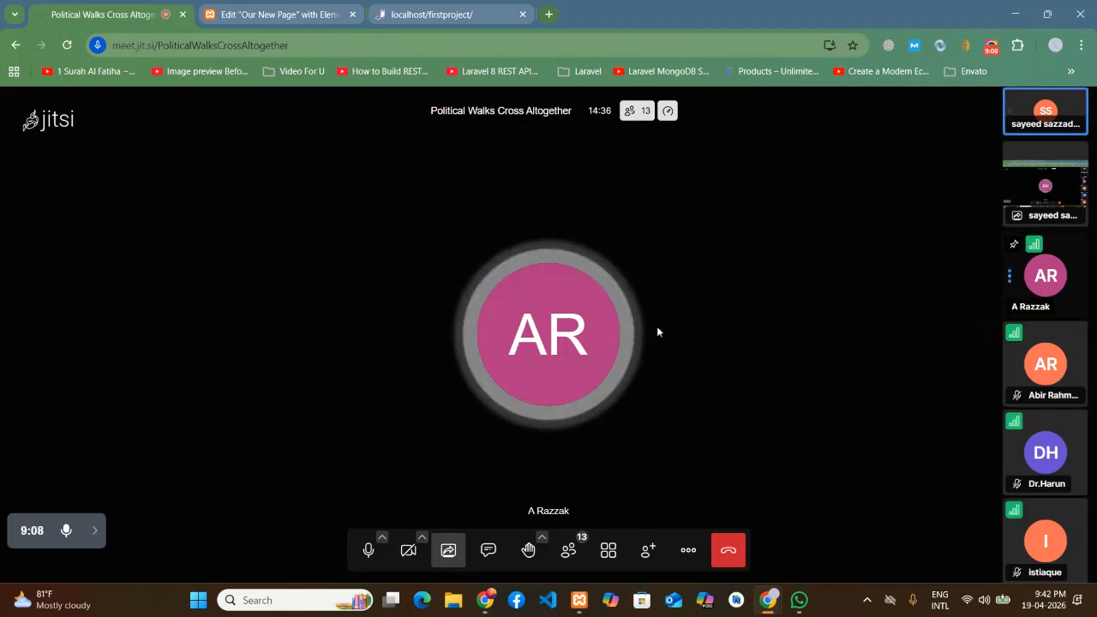
left_click(610, 553)
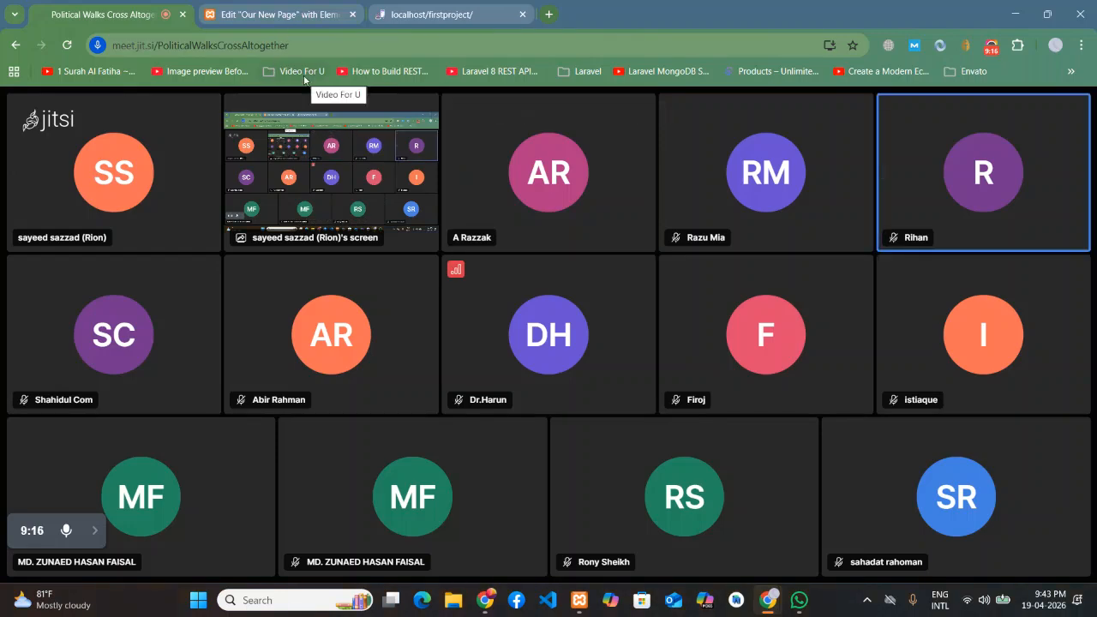
key("ctrl+Tab")
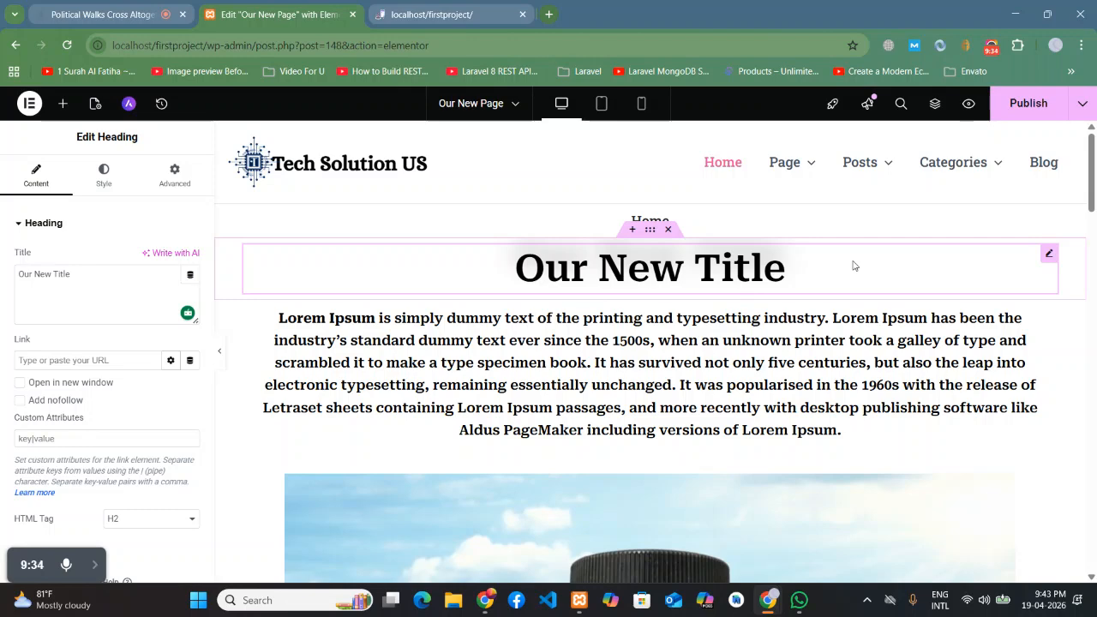
Step: Switch to the Jitsi meeting, mute the unmuted participant shown enlarged, and restore the tile view
left_click(88, 7)
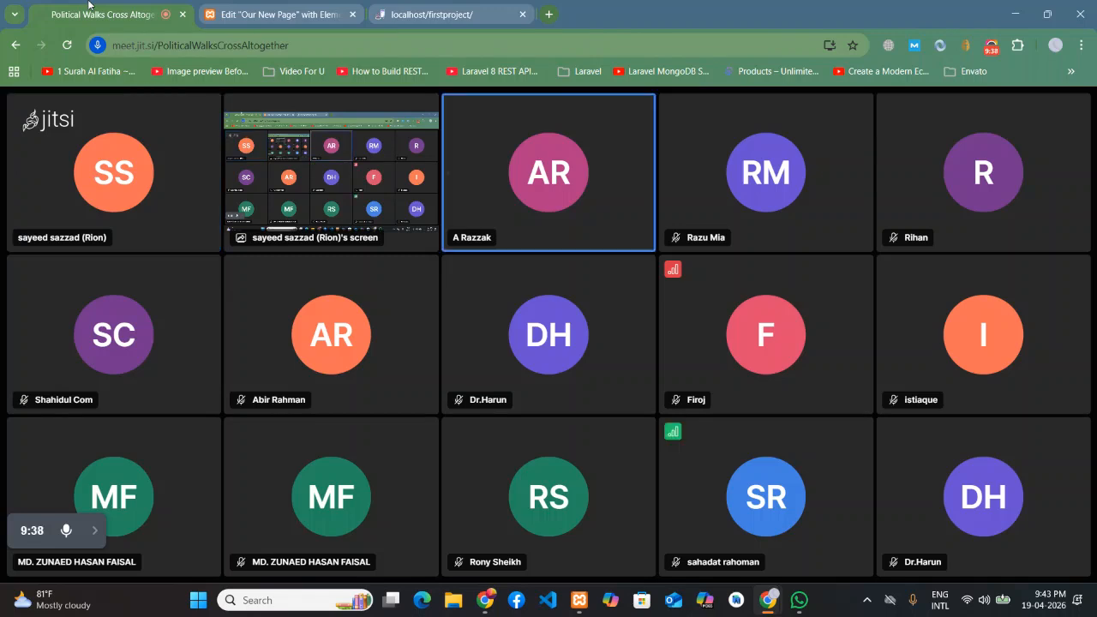
mouse_move(654, 152)
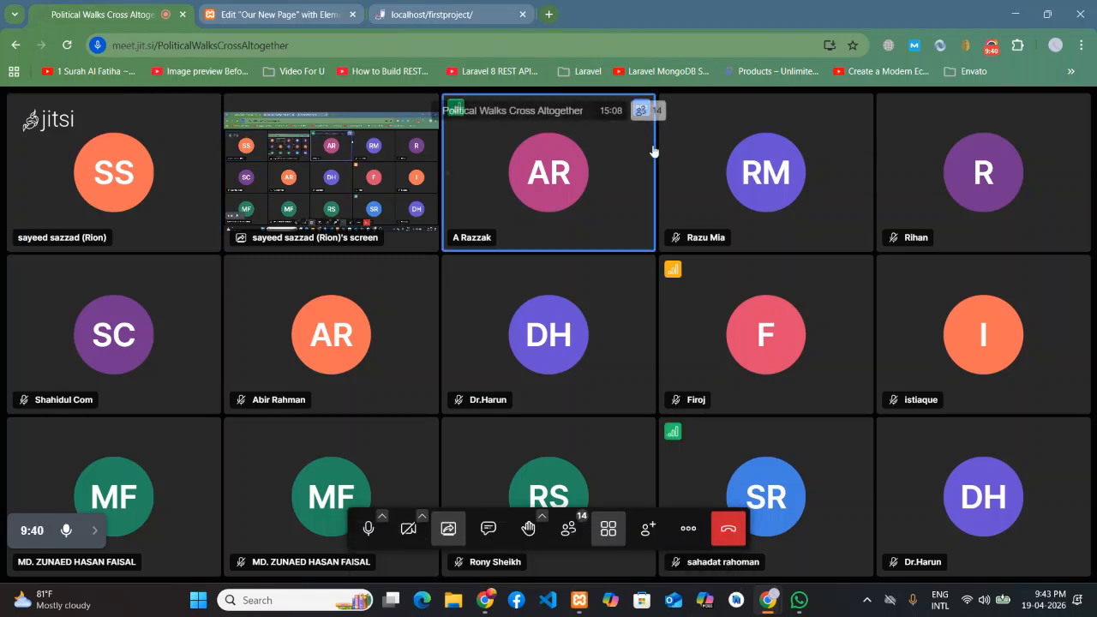
double_click(557, 176)
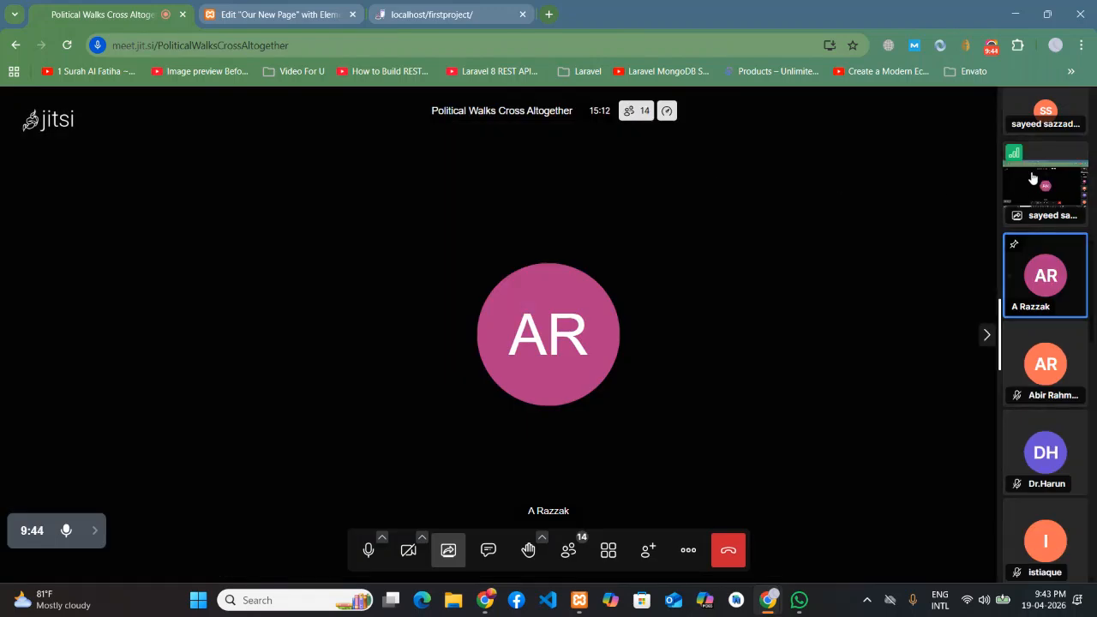
mouse_move(1021, 165)
left_click(1037, 192)
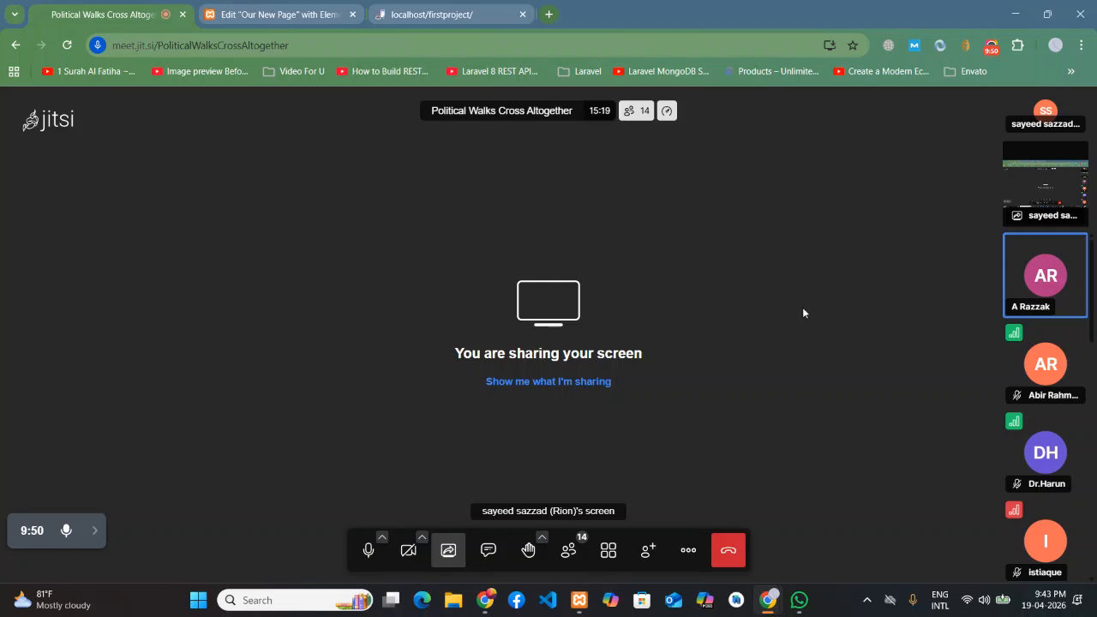
left_click(1074, 246)
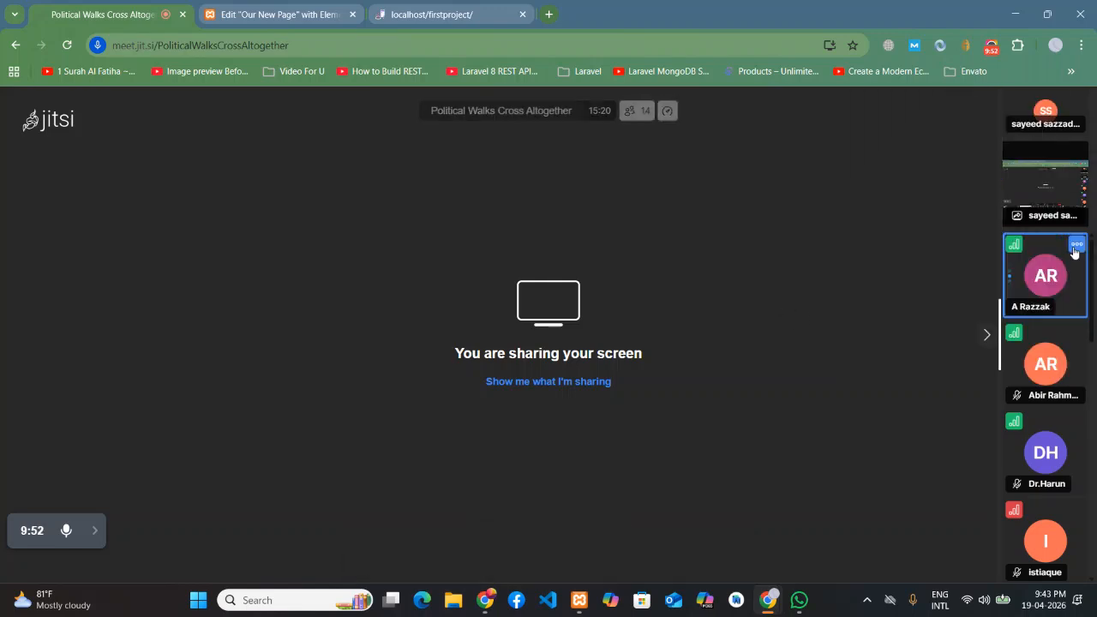
left_click(916, 107)
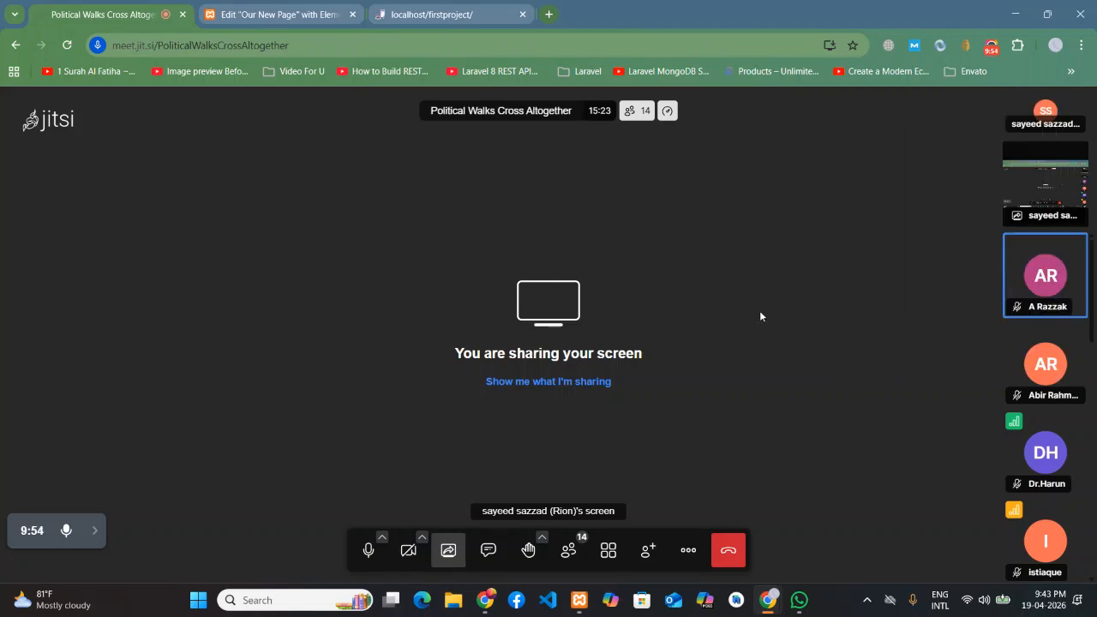
left_click(608, 550)
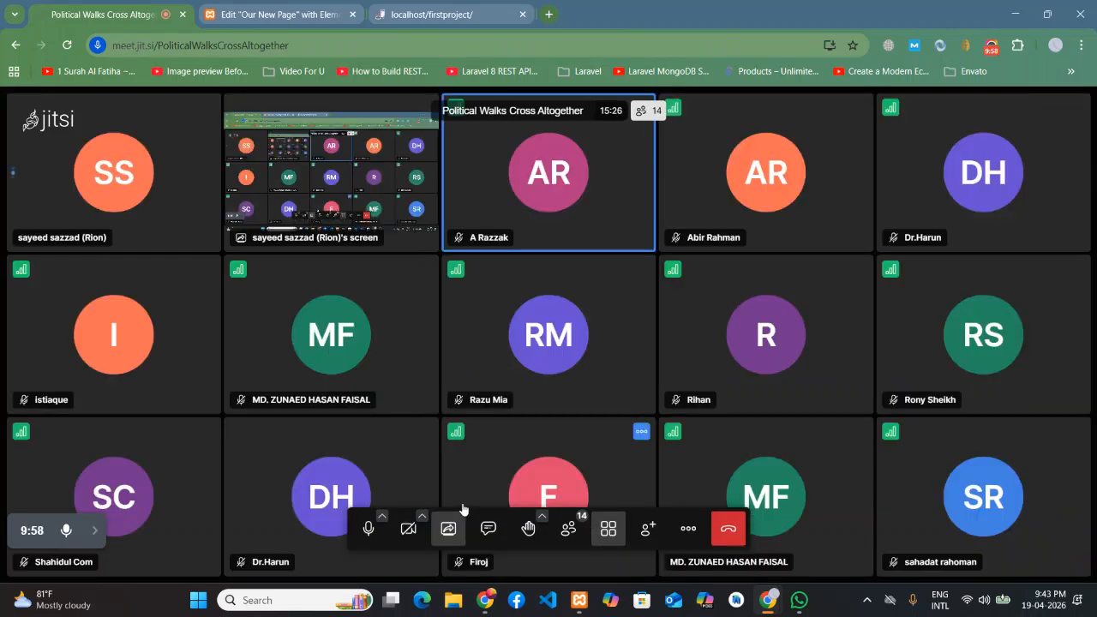
Step: Back in the Elementor editor, set the heading's link to open in a new window and view the link's dynamic tags information
left_click(279, 15)
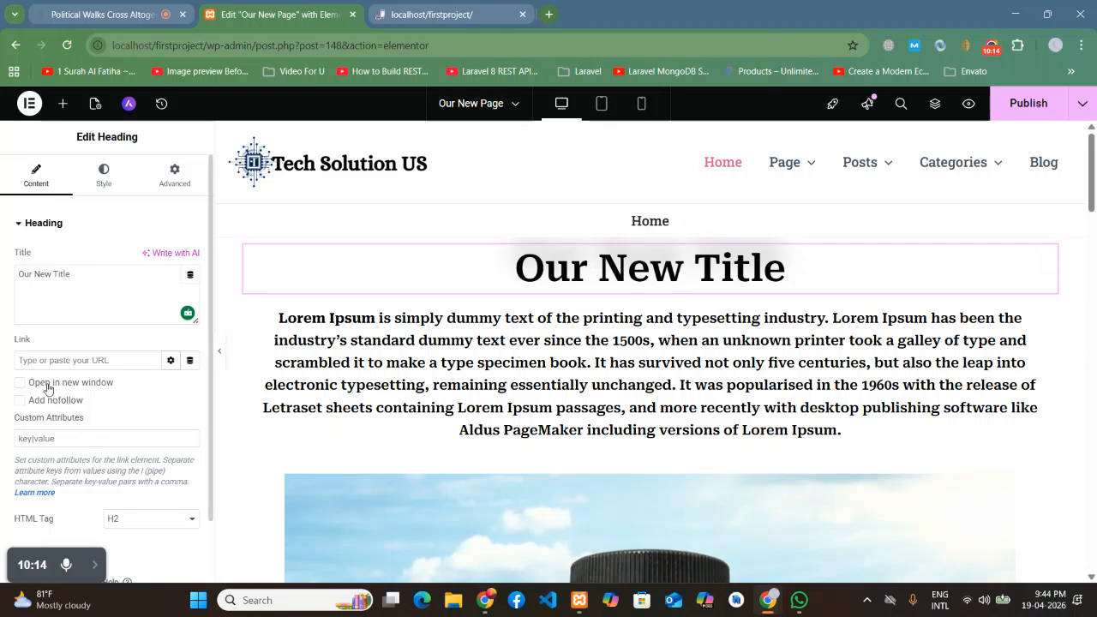
left_click(19, 383)
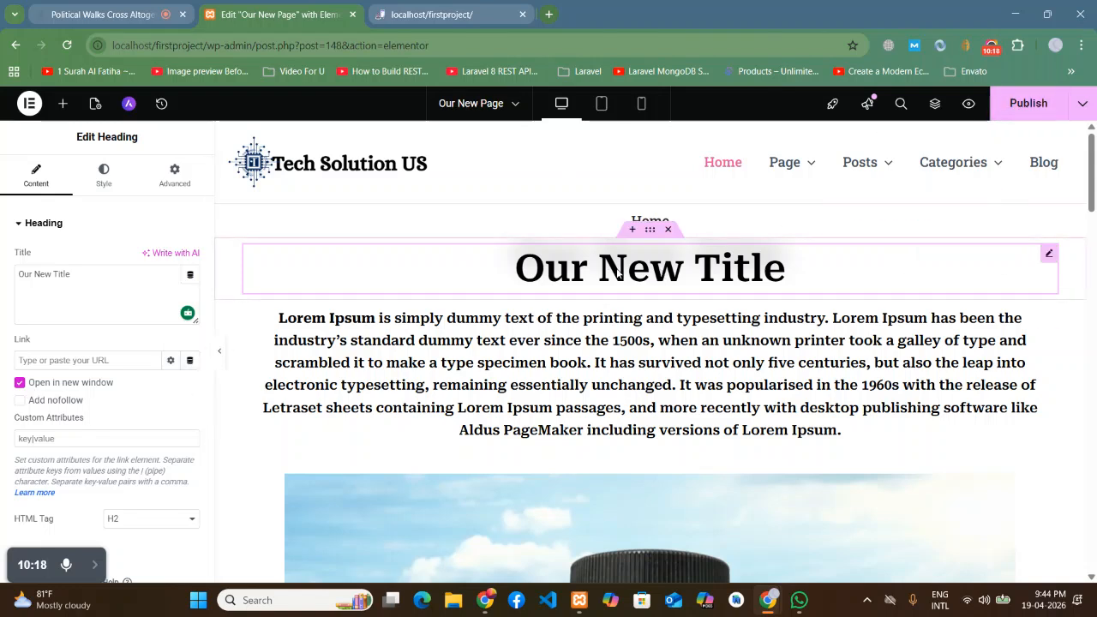
left_click(190, 362)
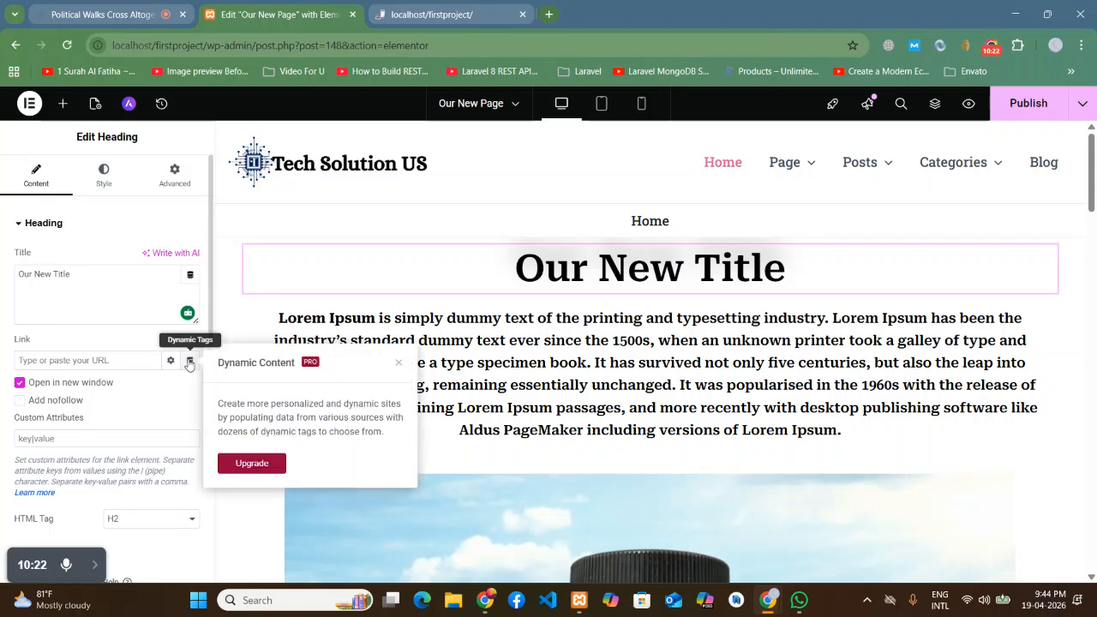
left_click(190, 362)
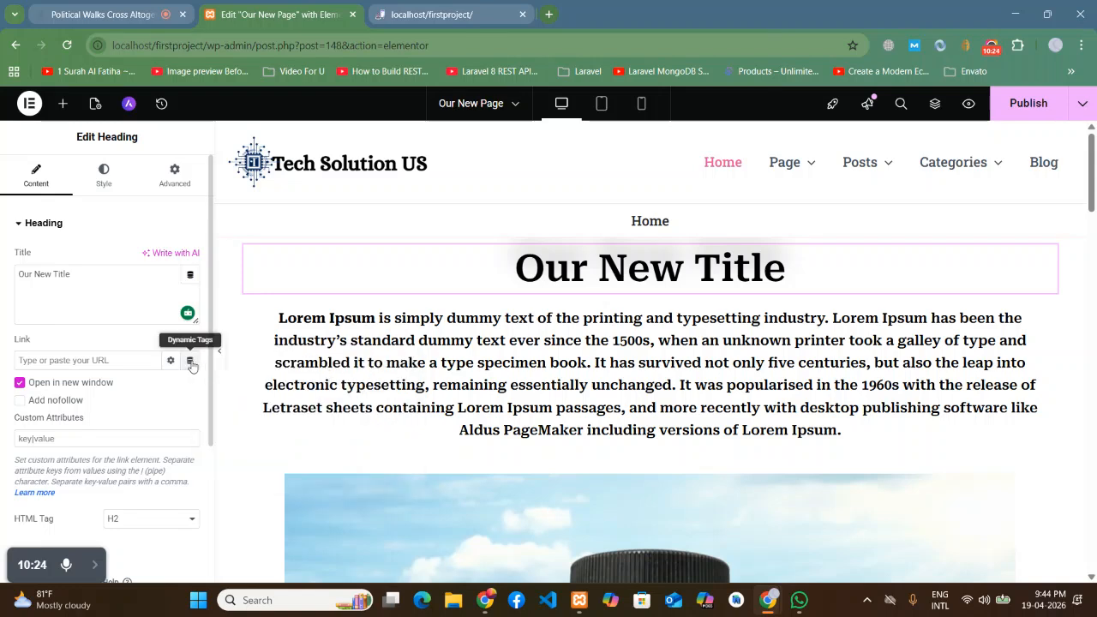
left_click(192, 364)
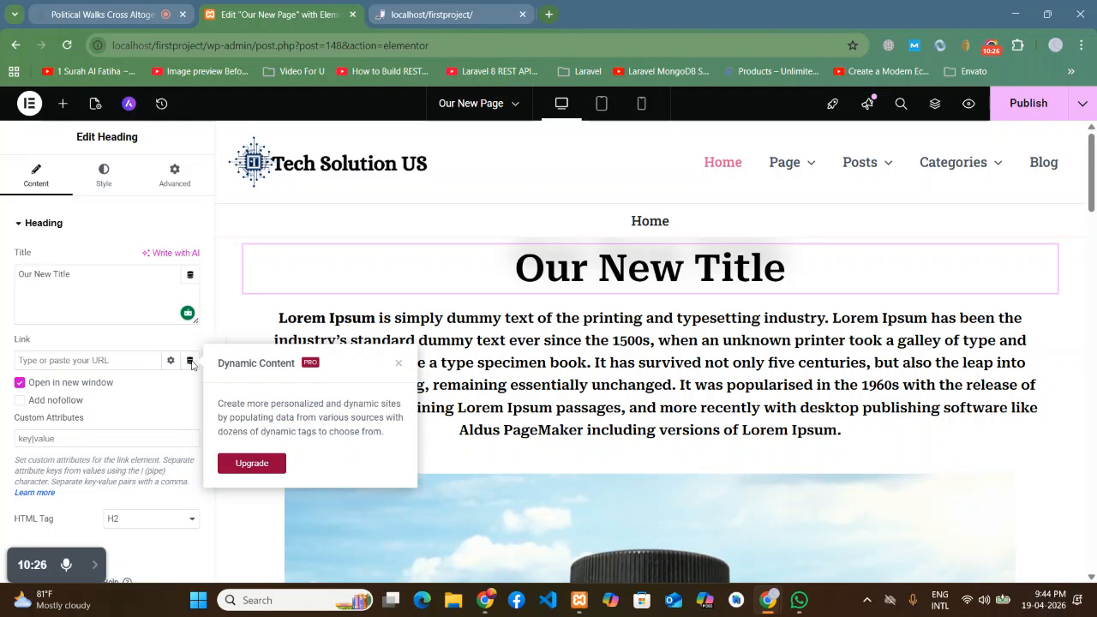
left_click(191, 363)
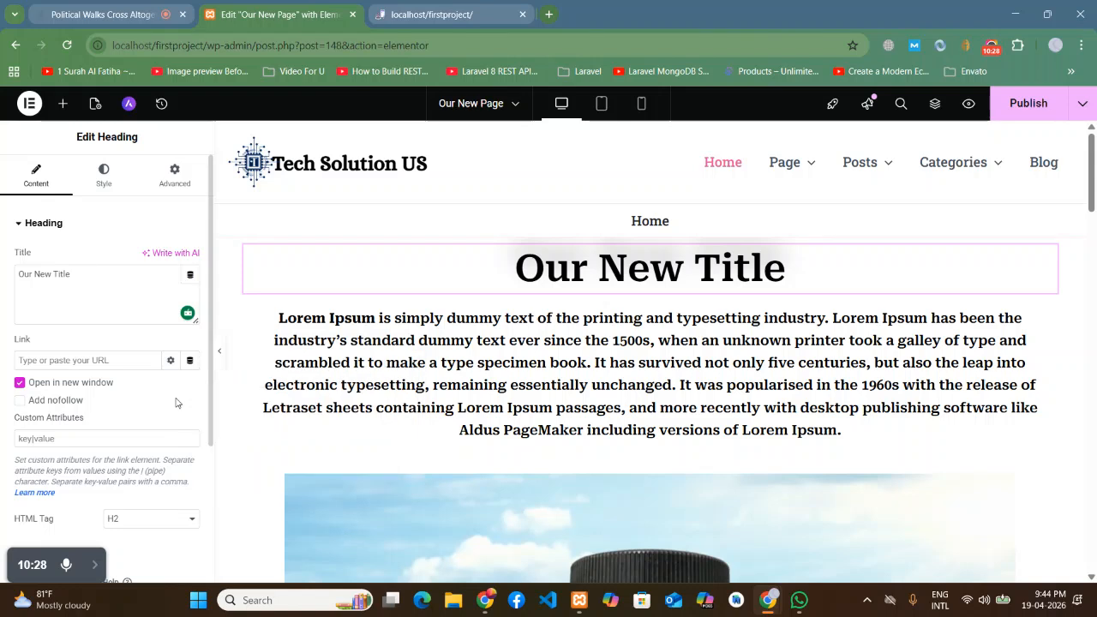
left_click(189, 364)
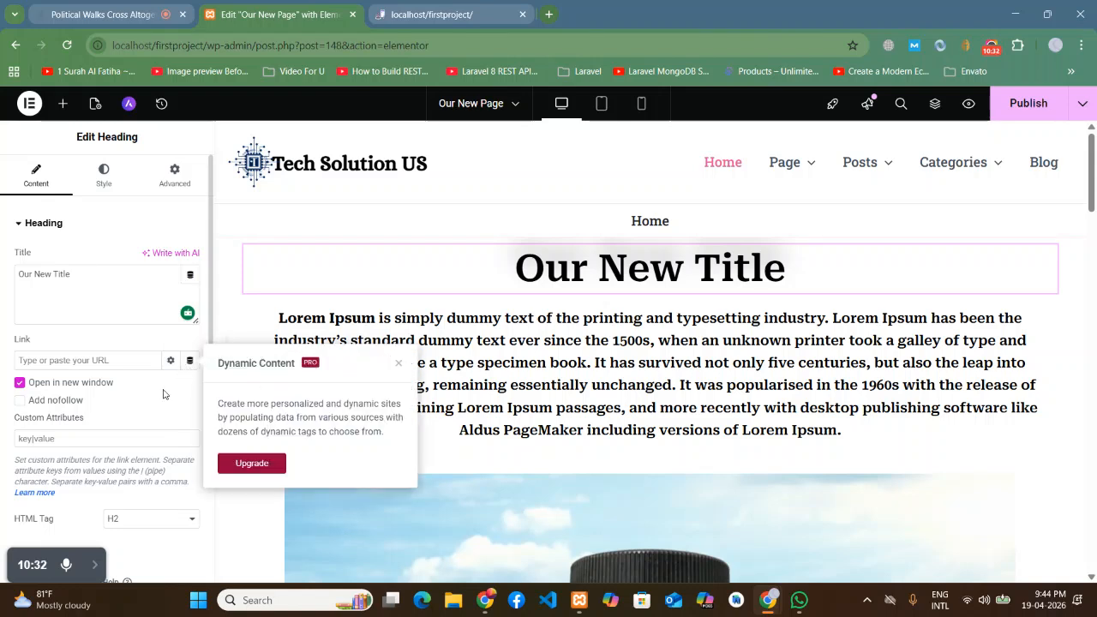
Step: Open the WordPress dashboard of firstproject in a new tab from the site's front page and switch to it
left_click(130, 14)
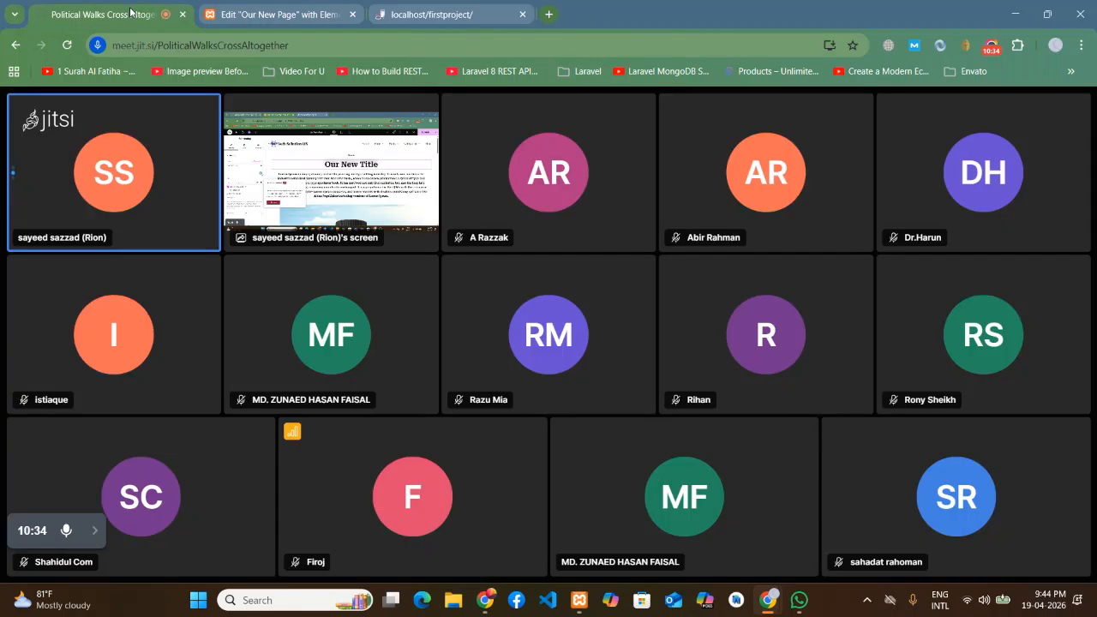
left_click(274, 14)
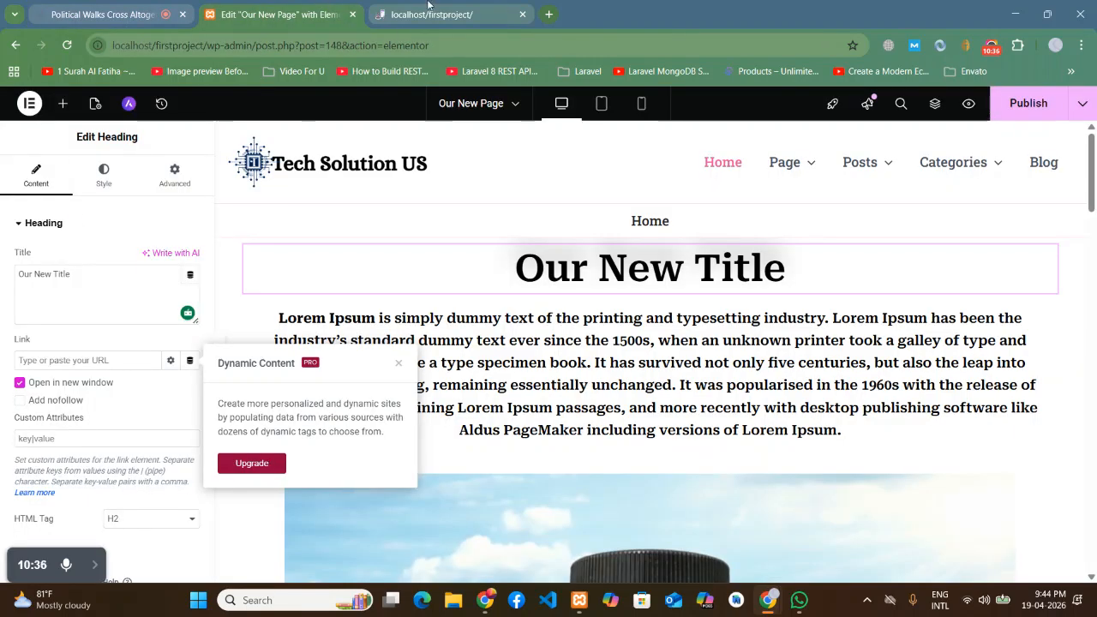
left_click(428, 11)
right_click(67, 126)
left_click(117, 139)
left_click(589, 16)
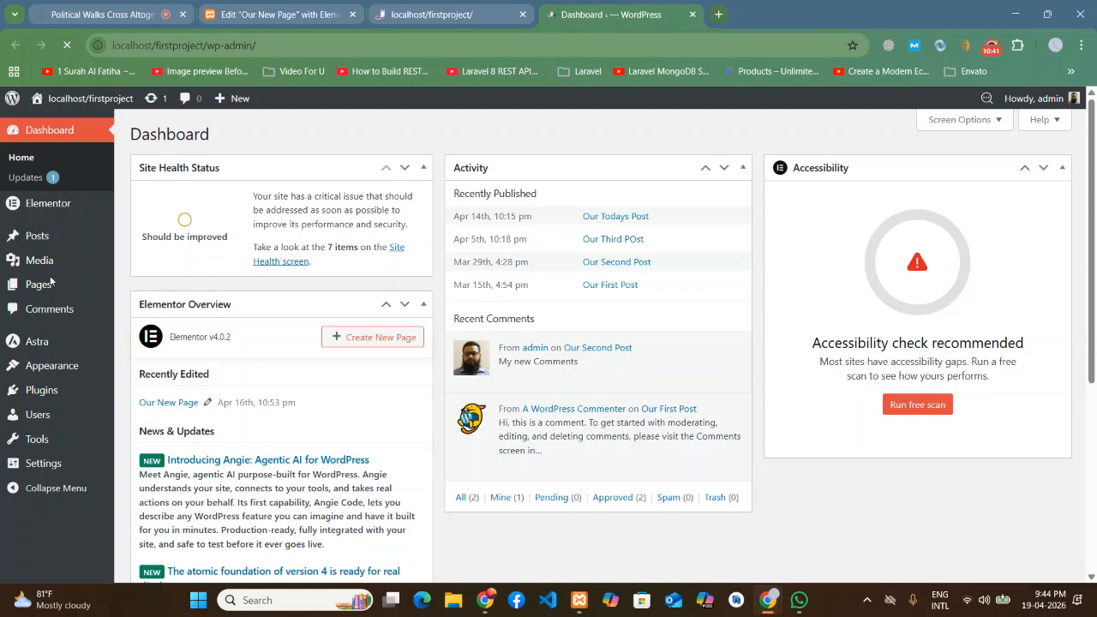
Step: Open the list of all pages and move its browser tab ahead of the Elementor editor tab
mouse_move(48, 292)
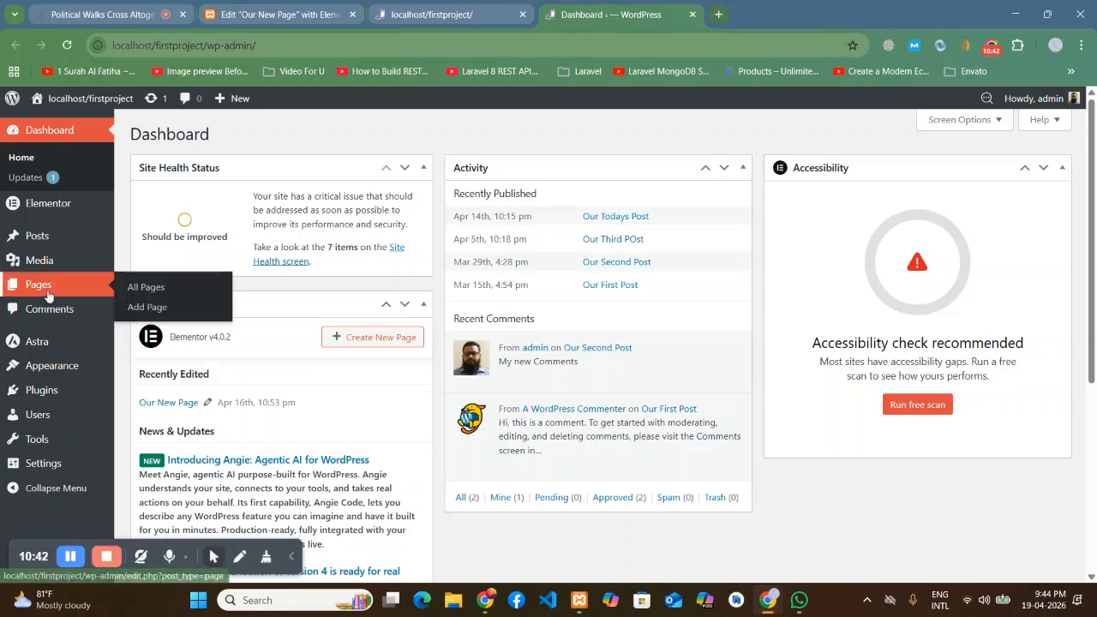
left_click(142, 289)
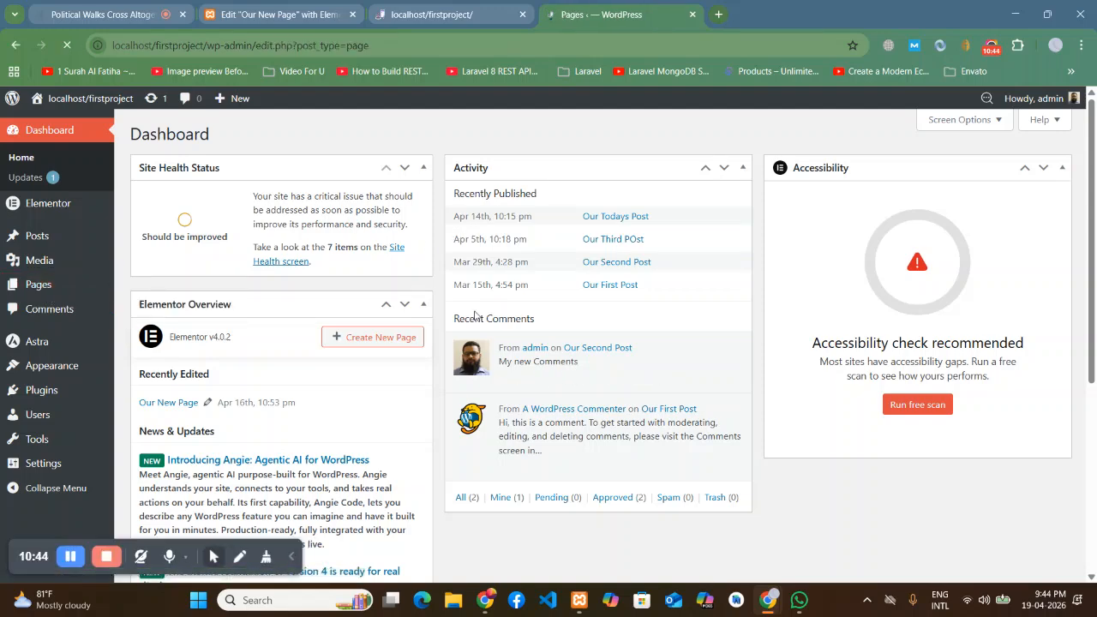
left_click(375, 5)
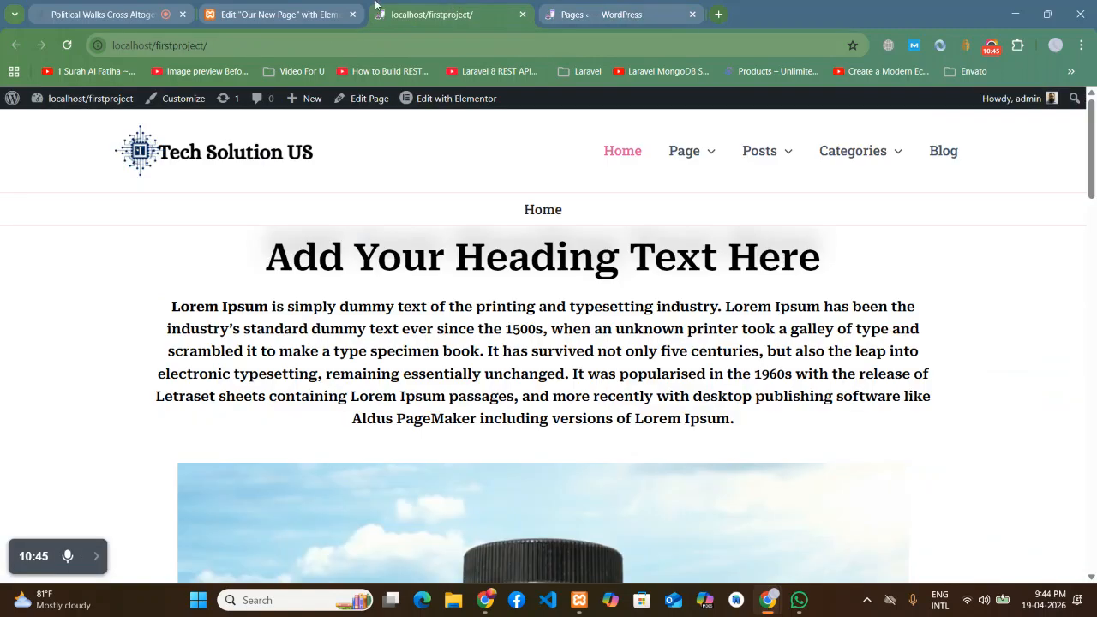
left_click_drag(577, 16, 240, 14)
Step: Return to the Elementor editor, view the Dynamic Content notice for the heading's link again, and close it
left_click(446, 15)
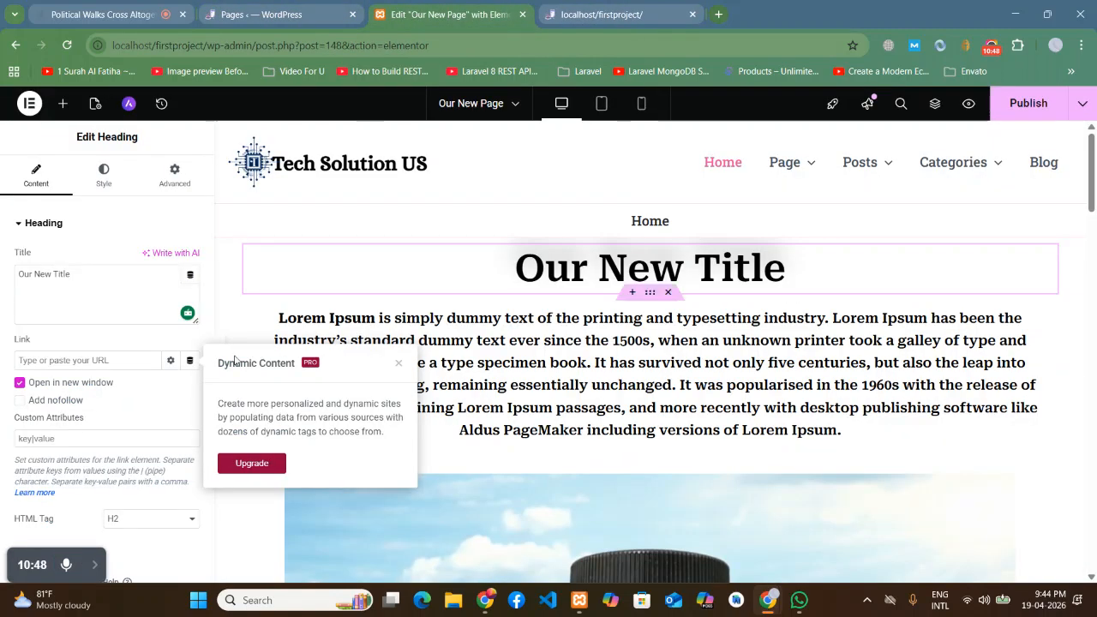
left_click(190, 398)
left_click(191, 362)
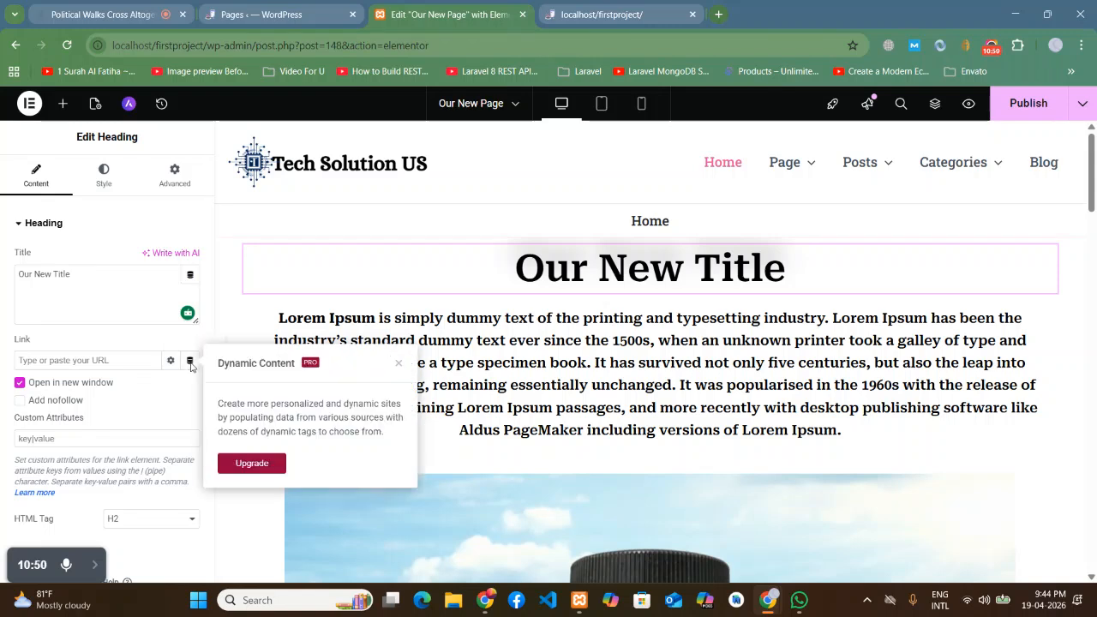
left_click(179, 403)
left_click(190, 361)
left_click(185, 384)
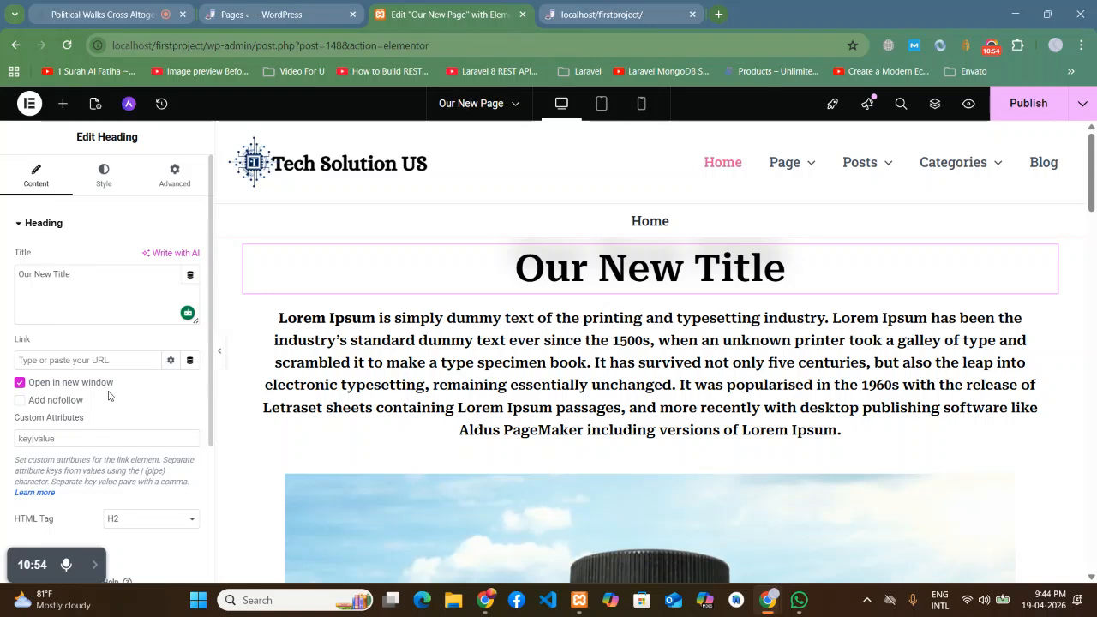
Step: Try the HTML tags H3, H4, H5 and p on the "Our New Title" heading, and set it back to H2
scroll(108, 395, "down", 2)
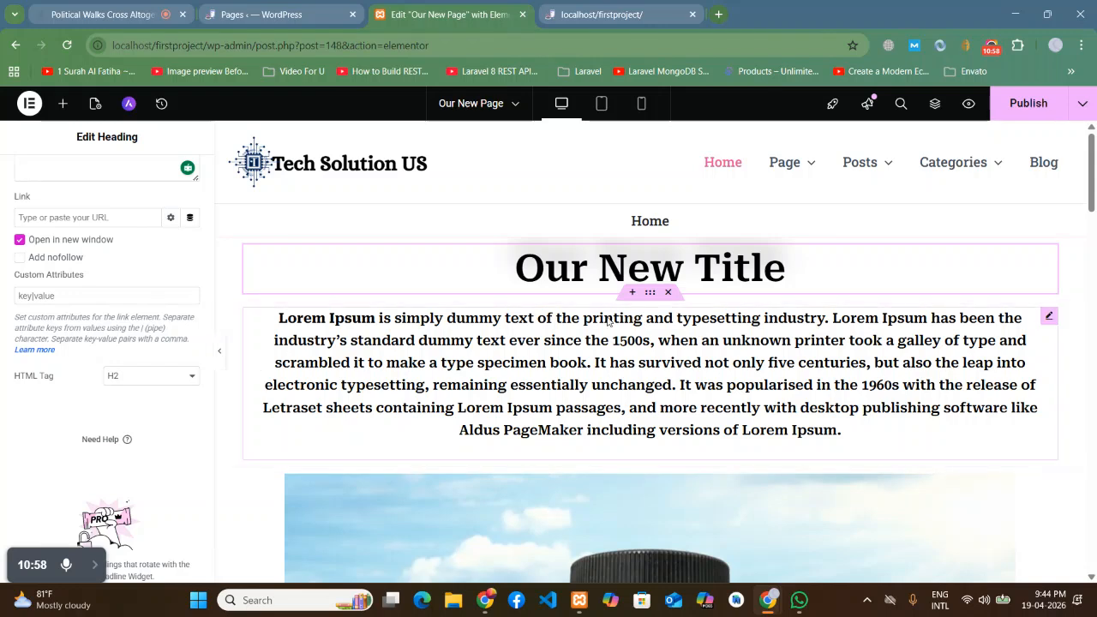
left_click(148, 375)
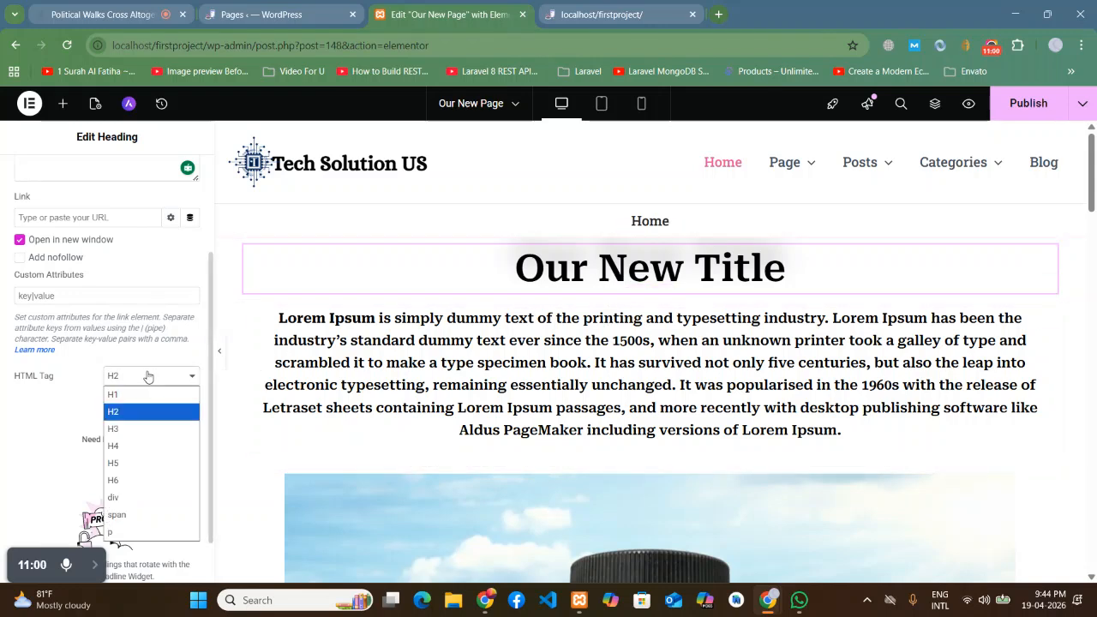
left_click(118, 429)
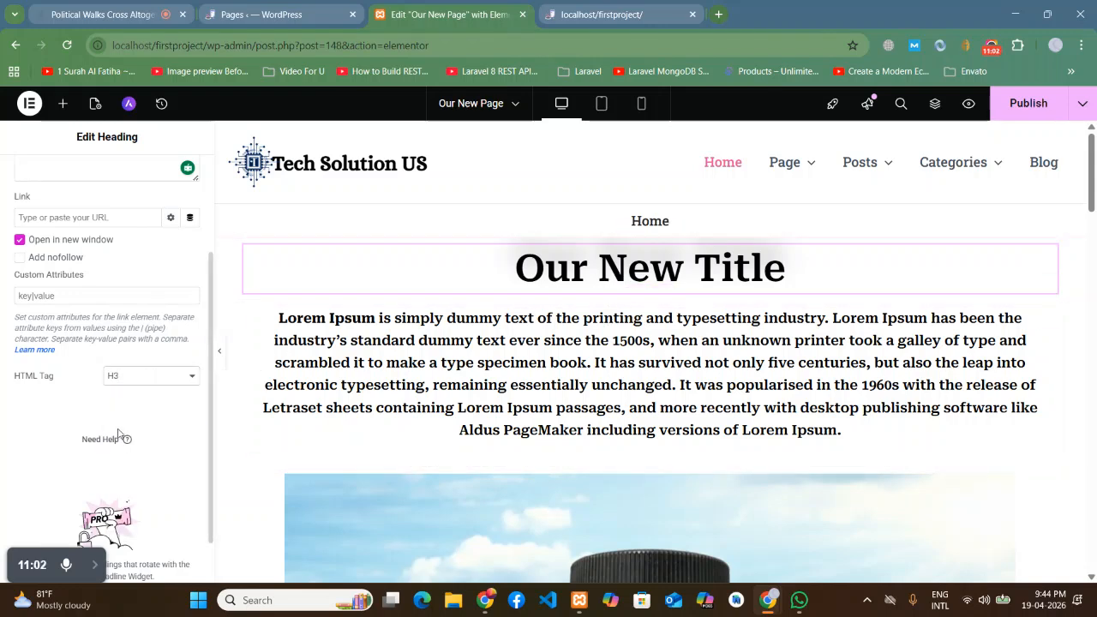
left_click(119, 383)
left_click(118, 445)
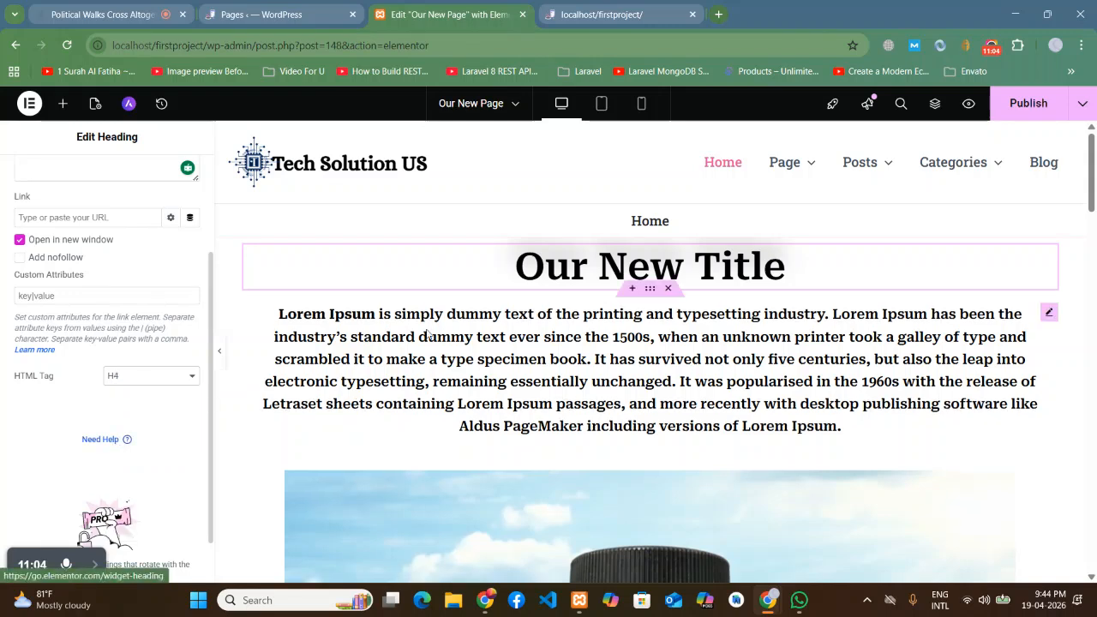
left_click(149, 375)
left_click(118, 466)
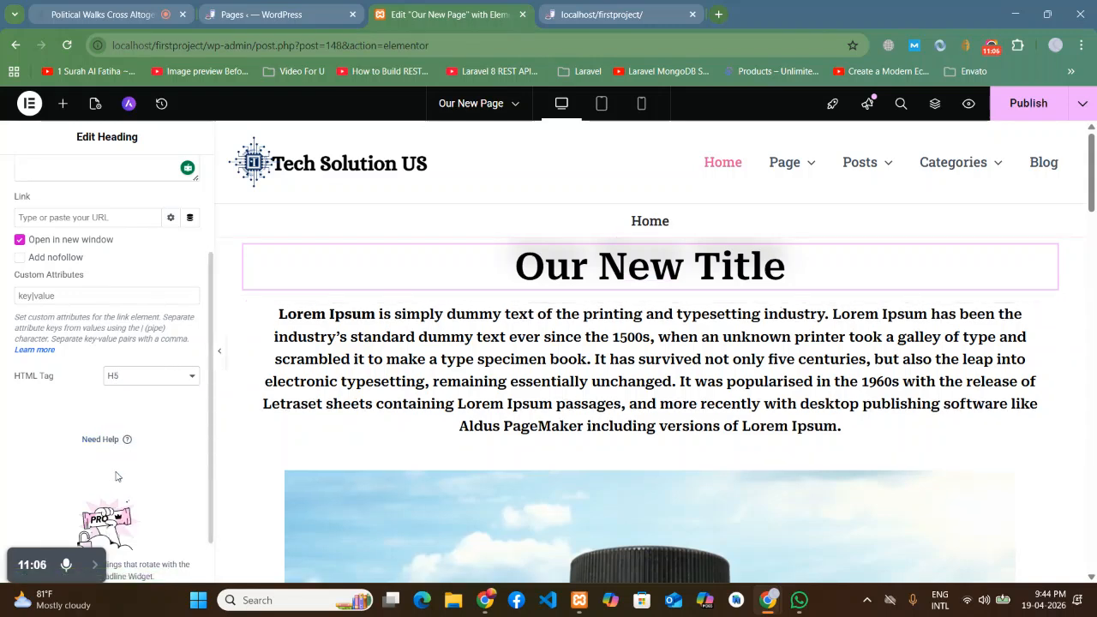
left_click(128, 377)
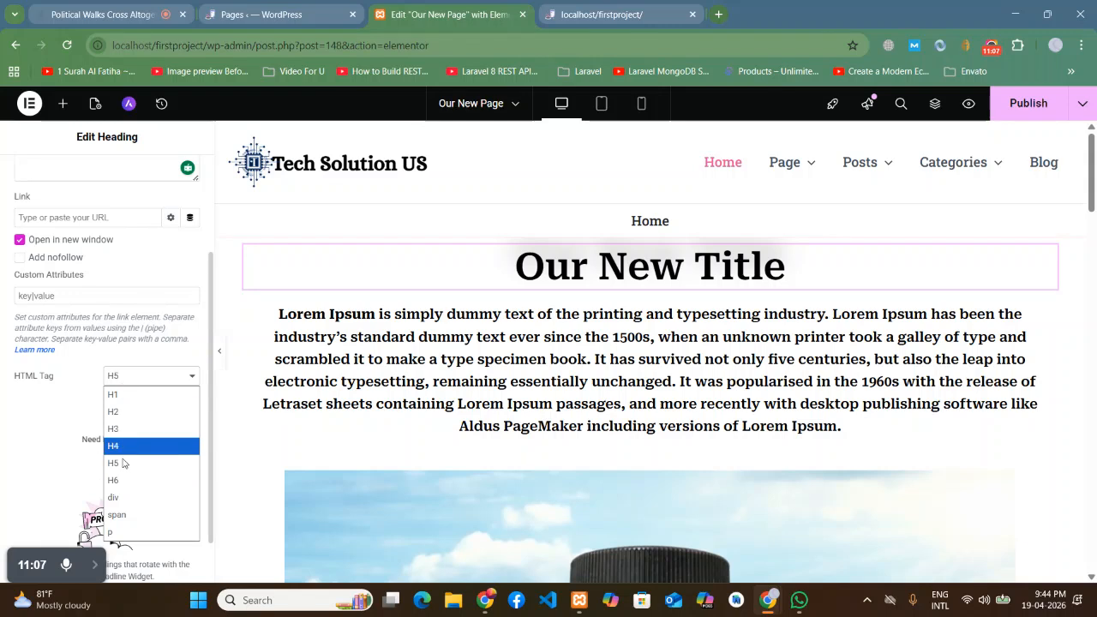
left_click(120, 535)
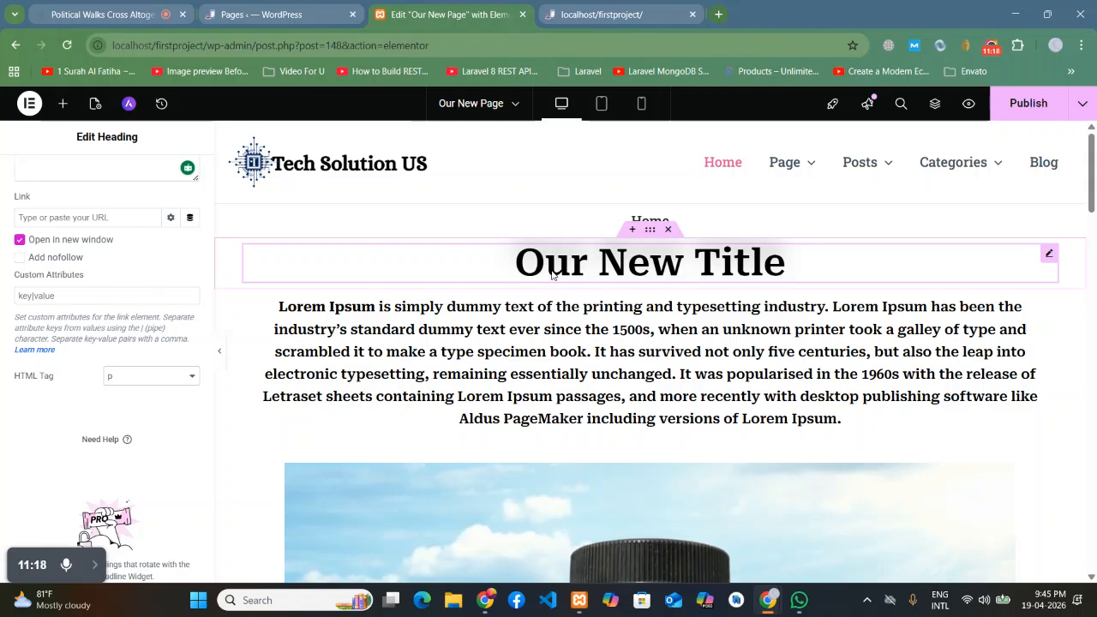
left_click(134, 376)
left_click(114, 412)
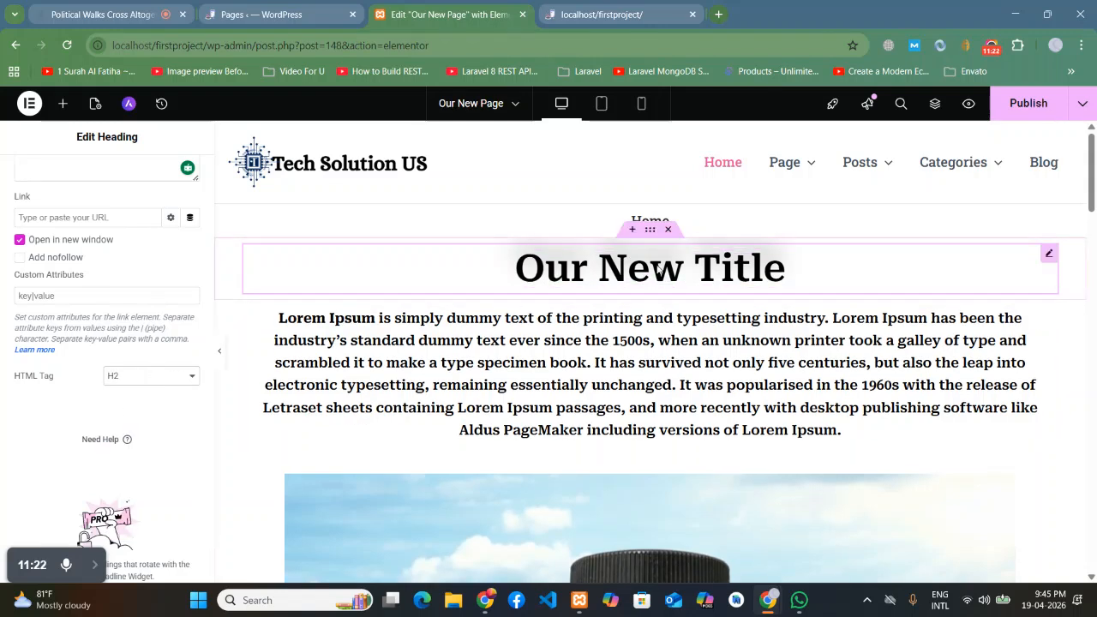
Step: View the heading's Style and Advanced settings and return to its Content settings
scroll(131, 343, "up", 2)
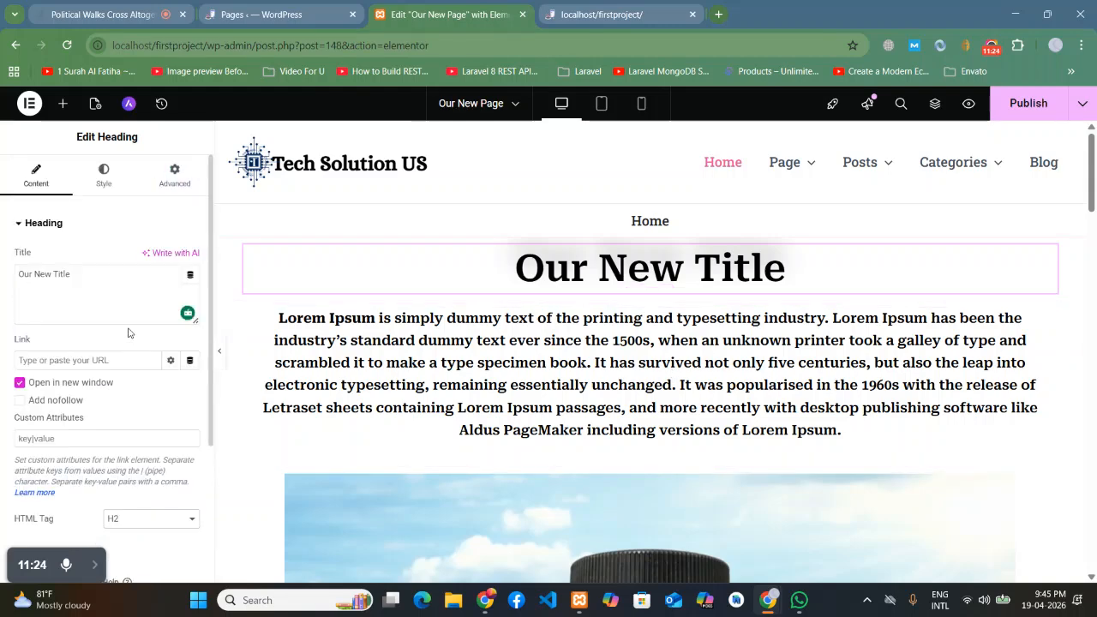
left_click(96, 182)
left_click(164, 188)
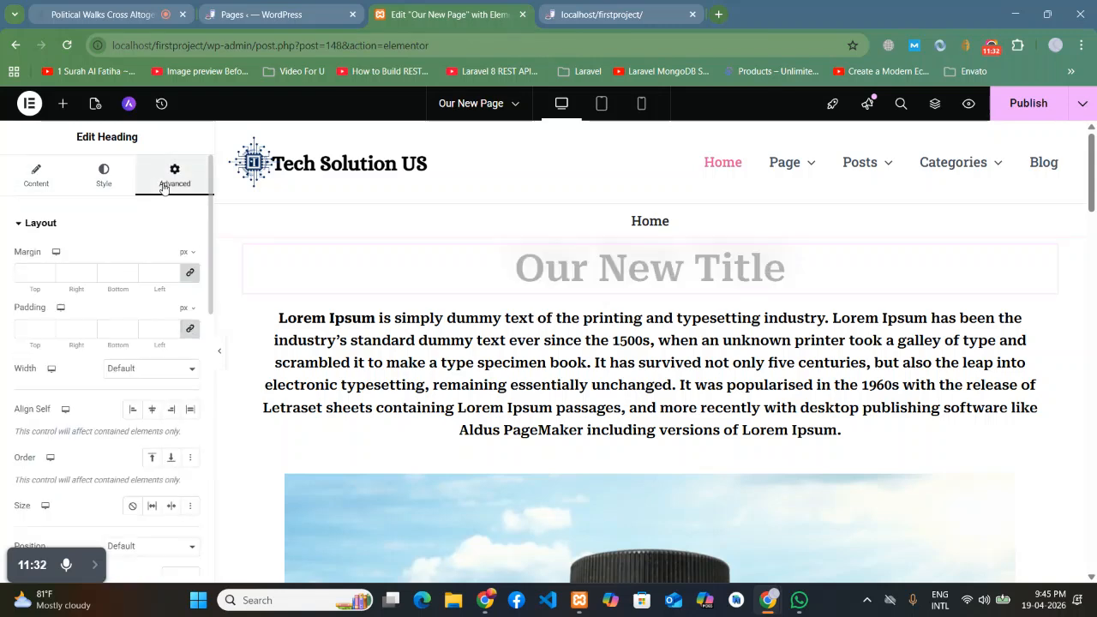
left_click(36, 178)
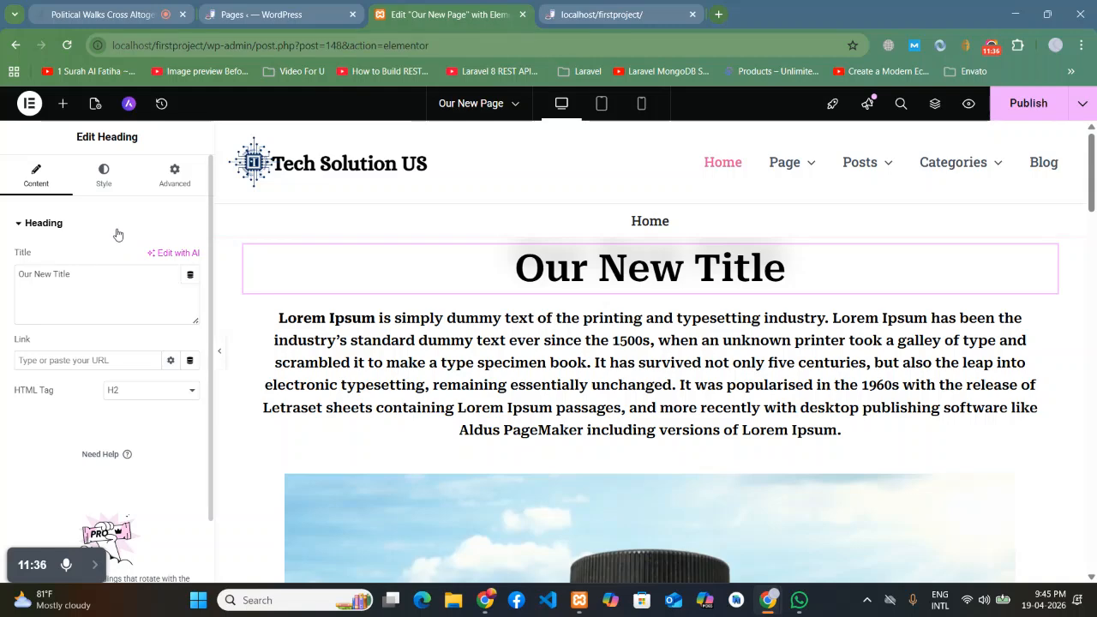
left_click(118, 11)
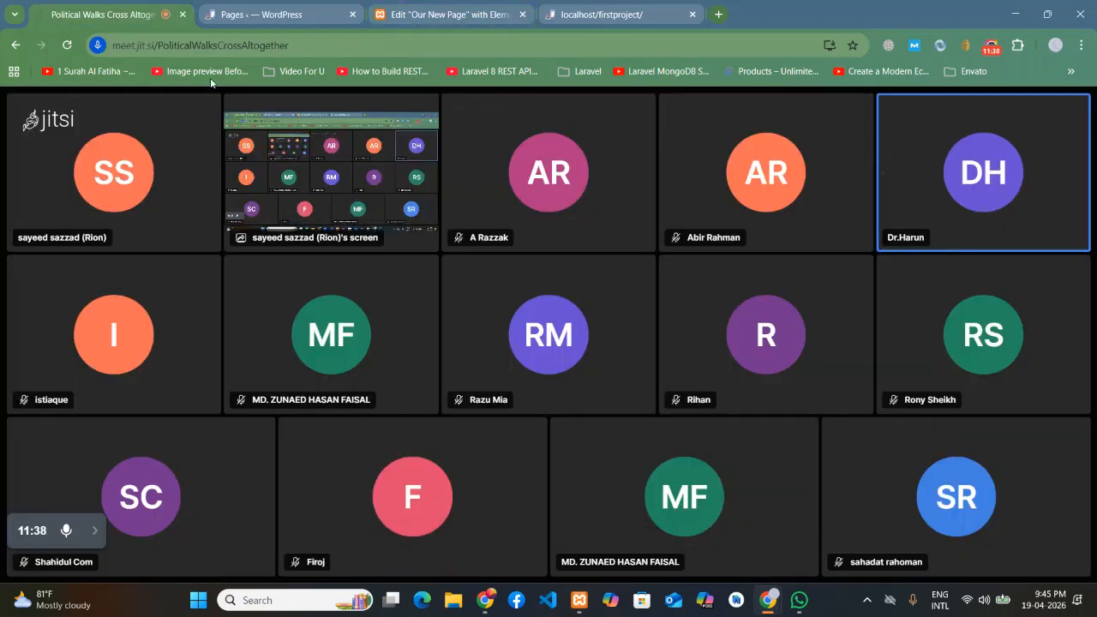
left_click(271, 10)
left_click(420, 11)
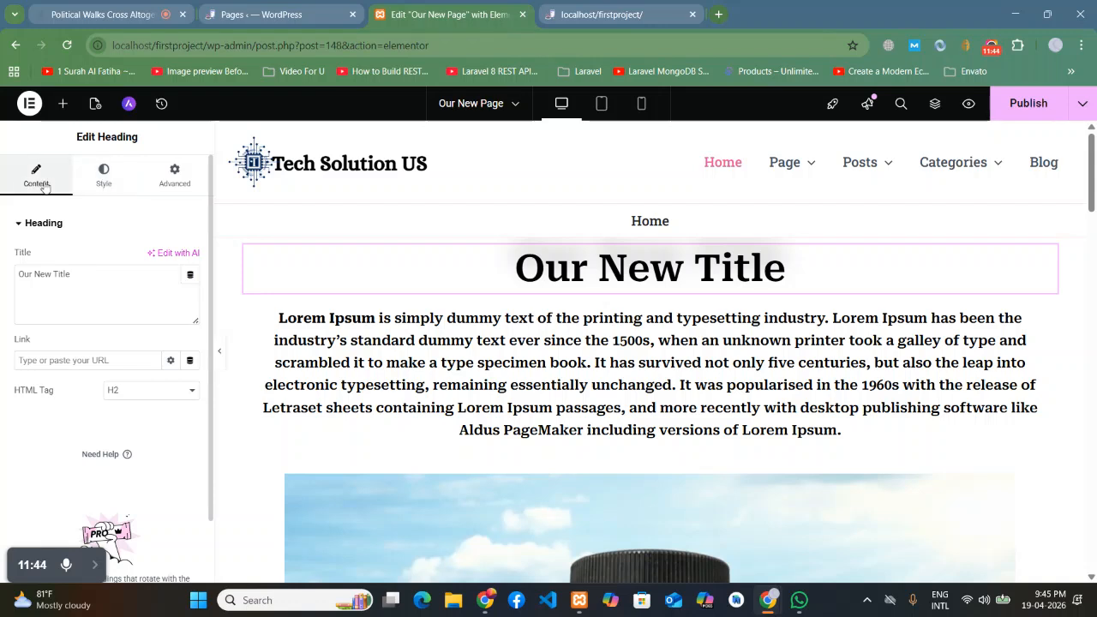
Step: Compare the heading's Content, Style and Advanced setting groups by going through all three repeatedly, ending on Content
left_click(109, 181)
left_click(174, 176)
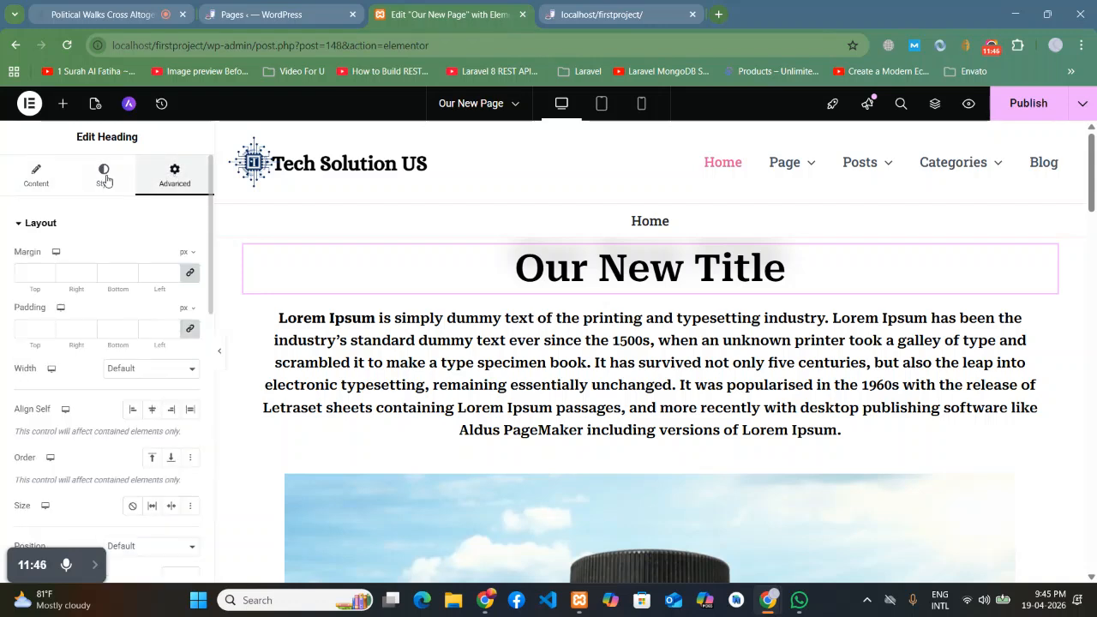
left_click(46, 179)
left_click(104, 177)
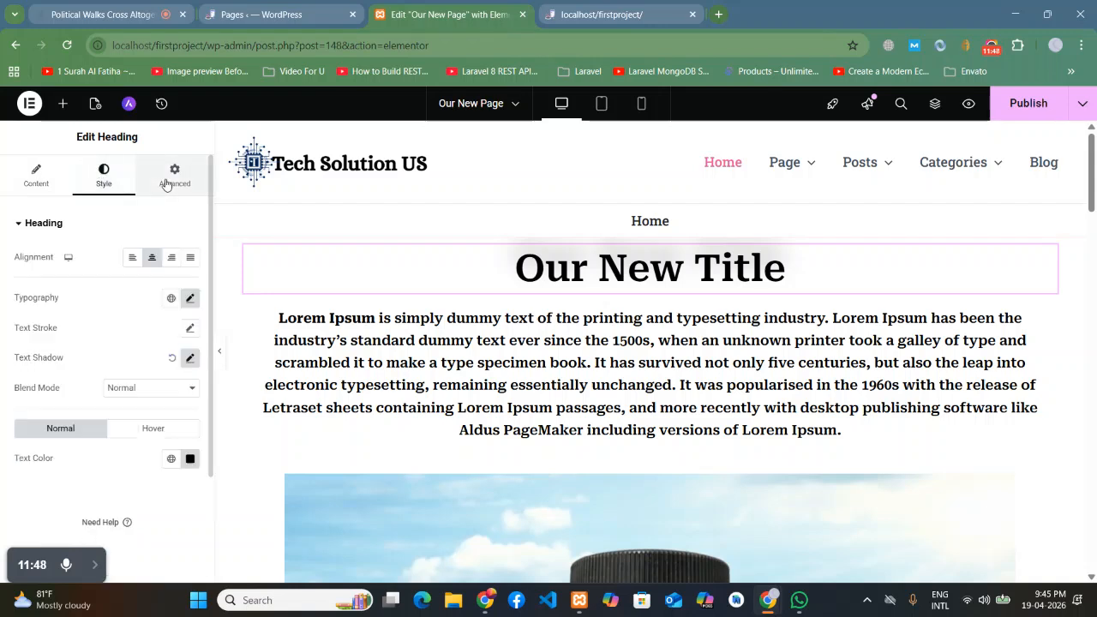
left_click(168, 182)
left_click(36, 182)
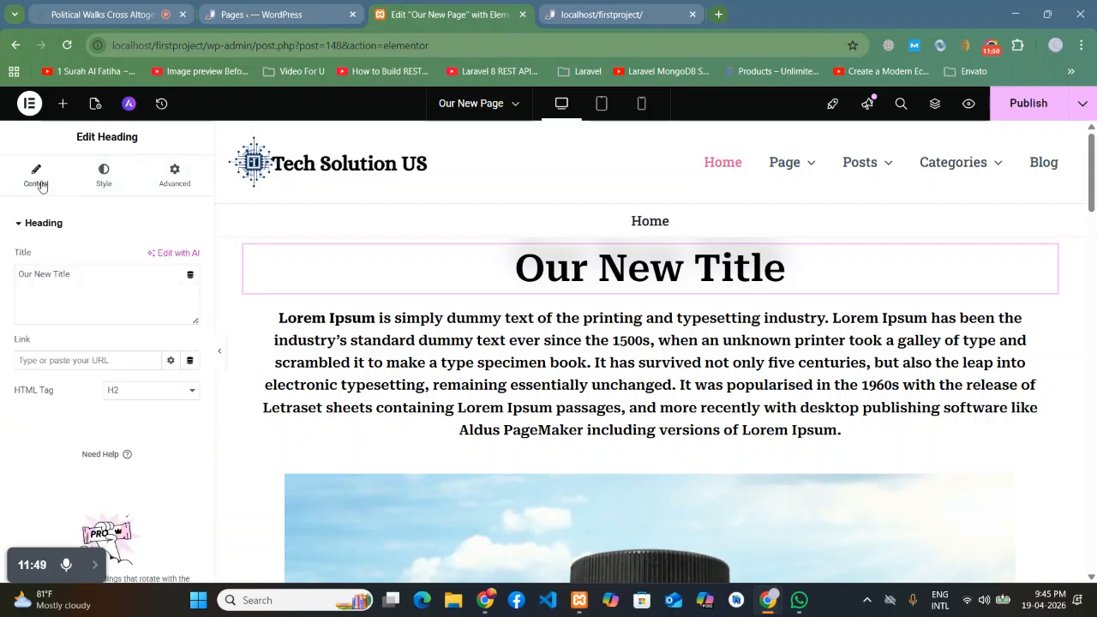
left_click(104, 180)
left_click(172, 178)
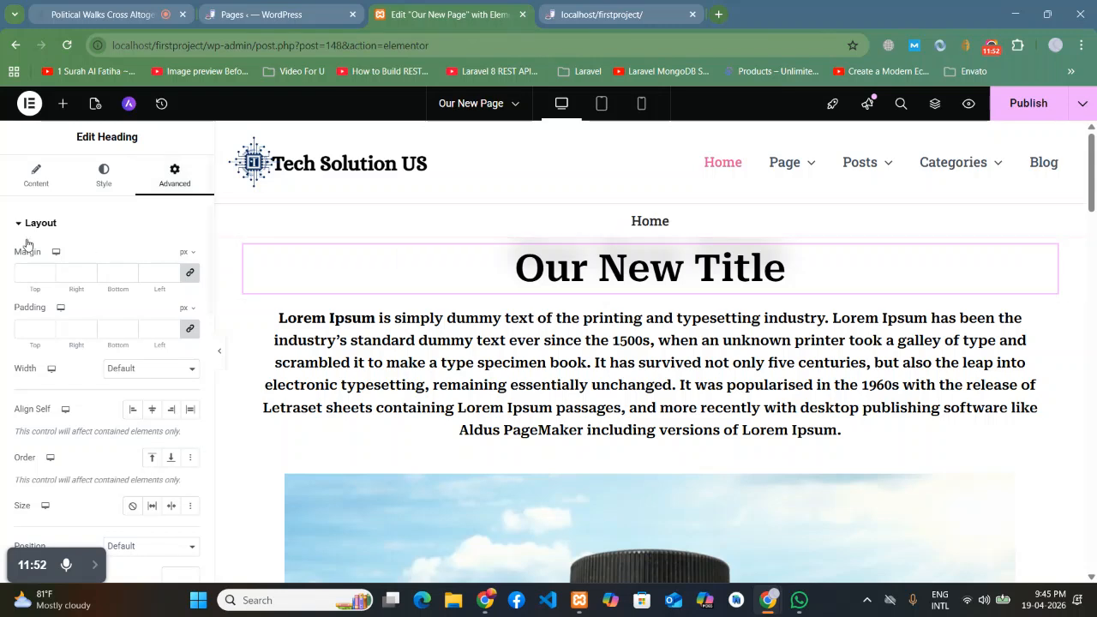
left_click(23, 187)
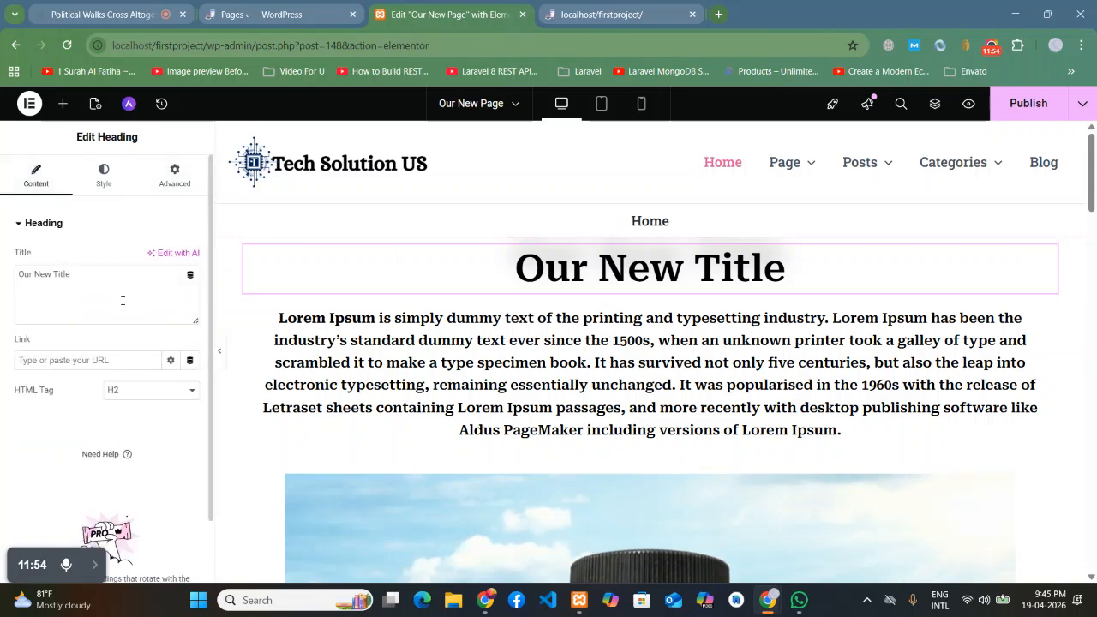
Step: Examine the heading's title text, link field and HTML tag choices, keeping the tag at H2
left_click_drag(91, 275, 6, 276)
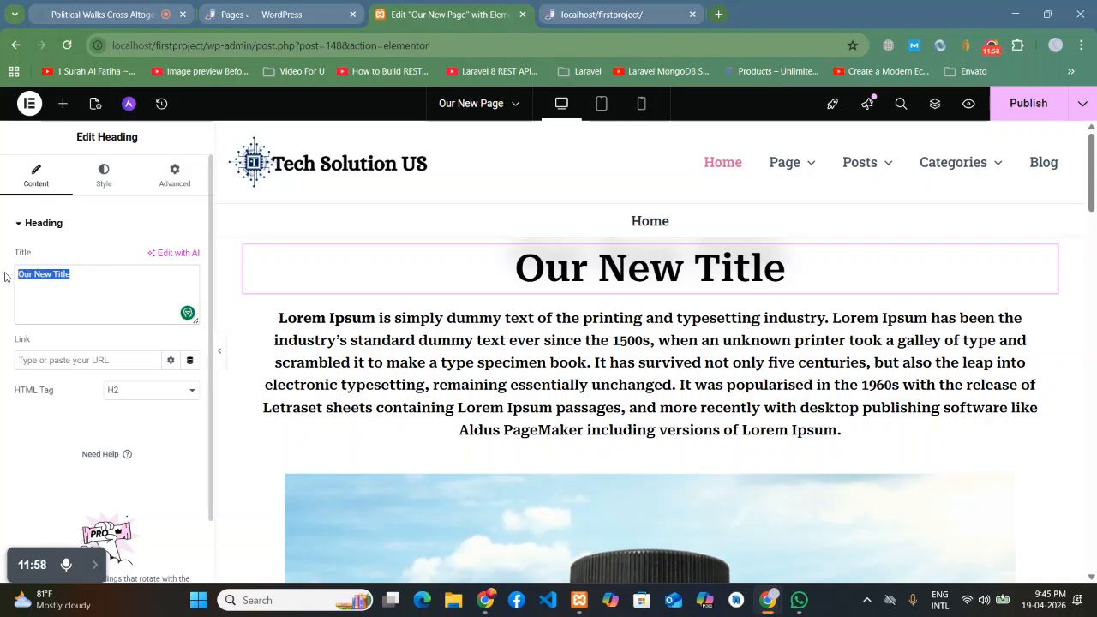
left_click(63, 256)
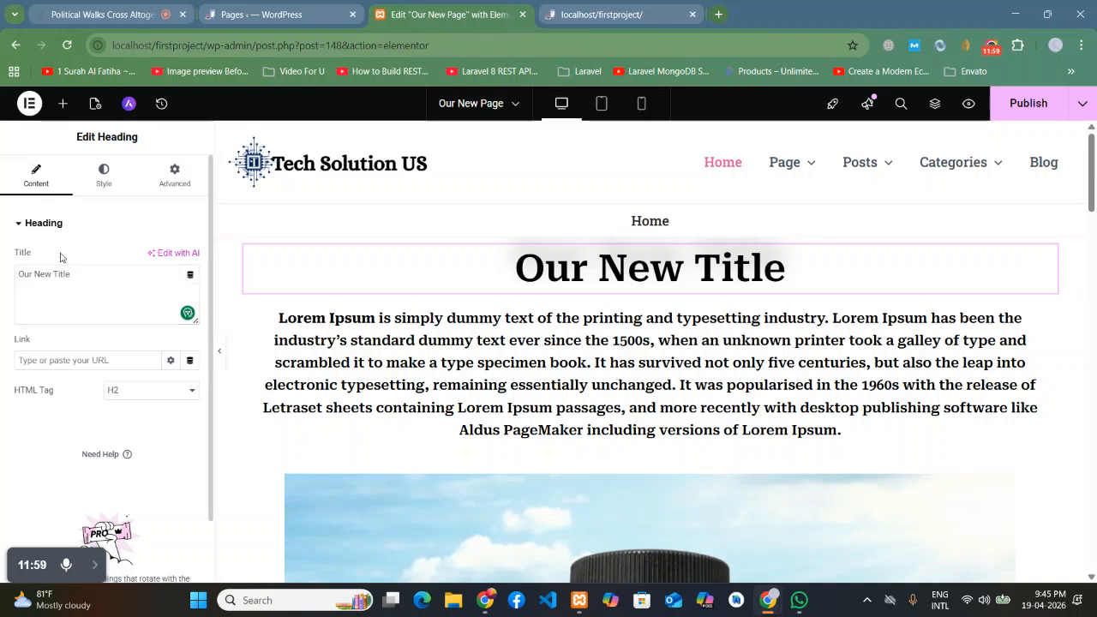
left_click(34, 358)
left_click(117, 390)
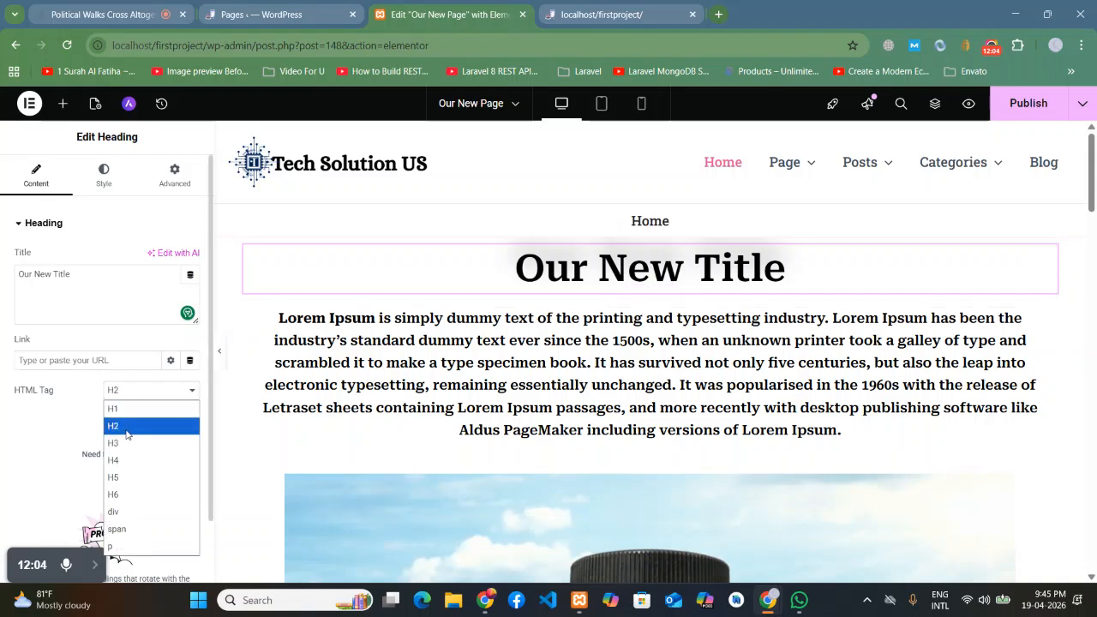
left_click(126, 435)
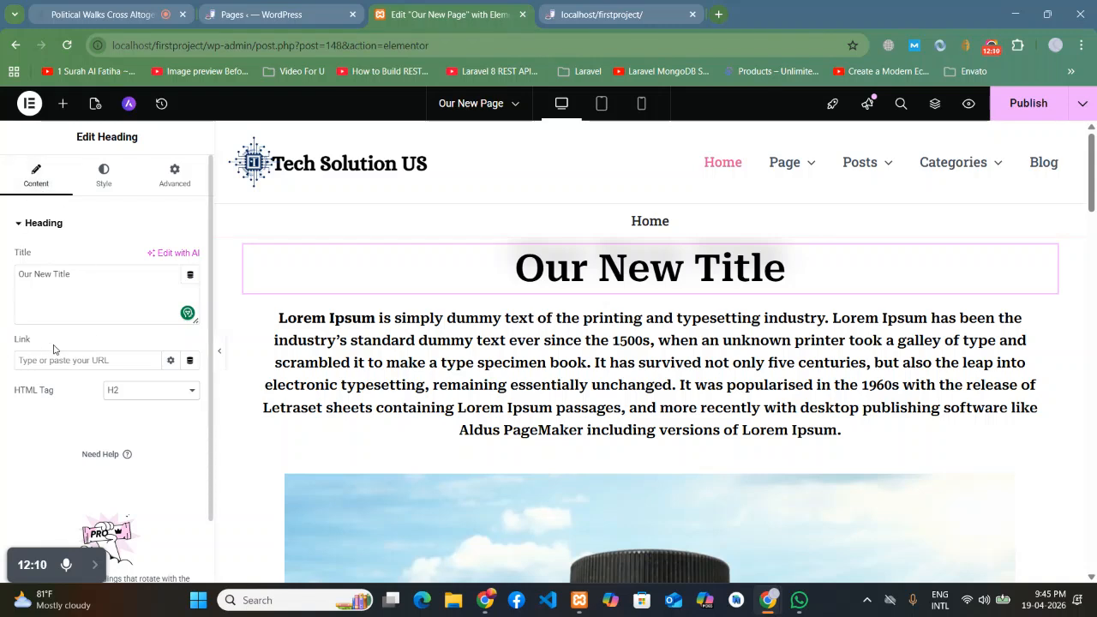
Step: Open the heading's style settings and preview its alignment control in tablet and mobile views, returning to desktop view
left_click(102, 176)
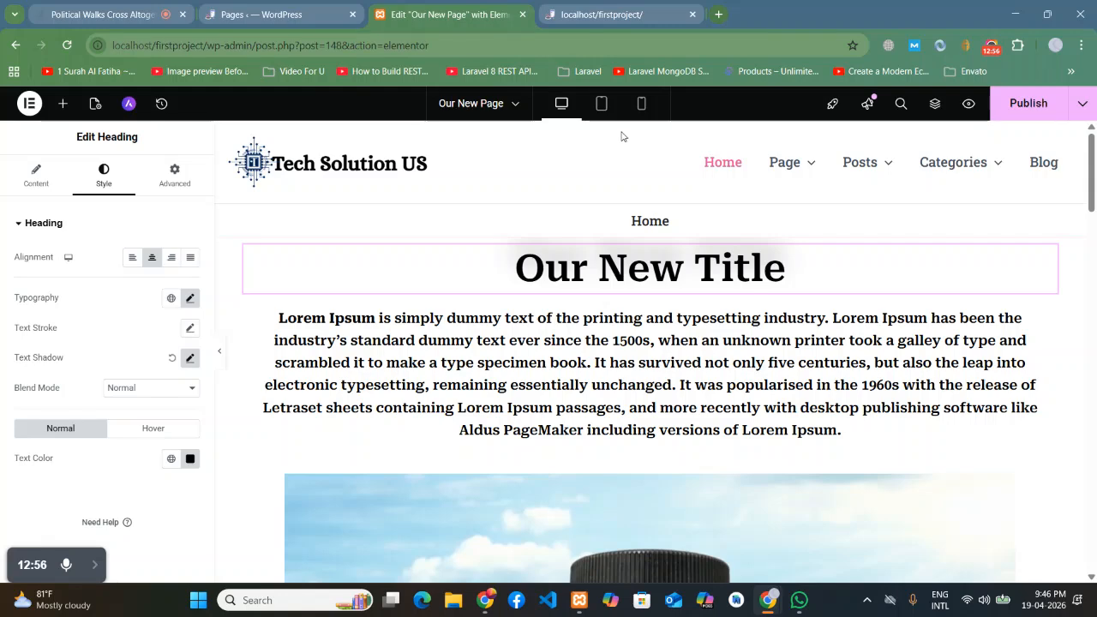
left_click(598, 104)
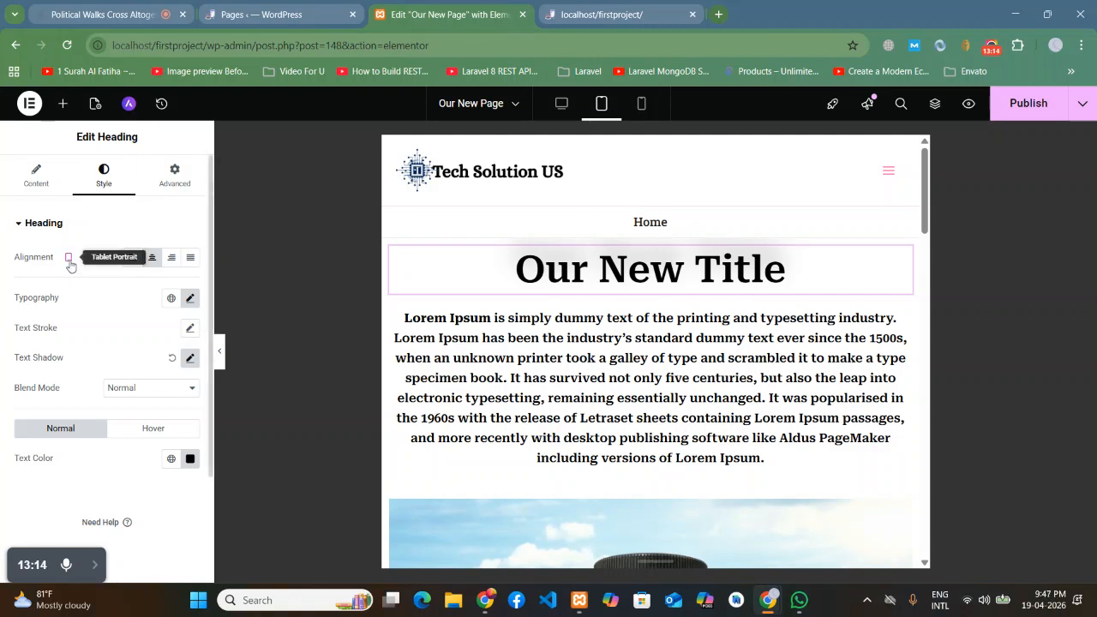
left_click(643, 105)
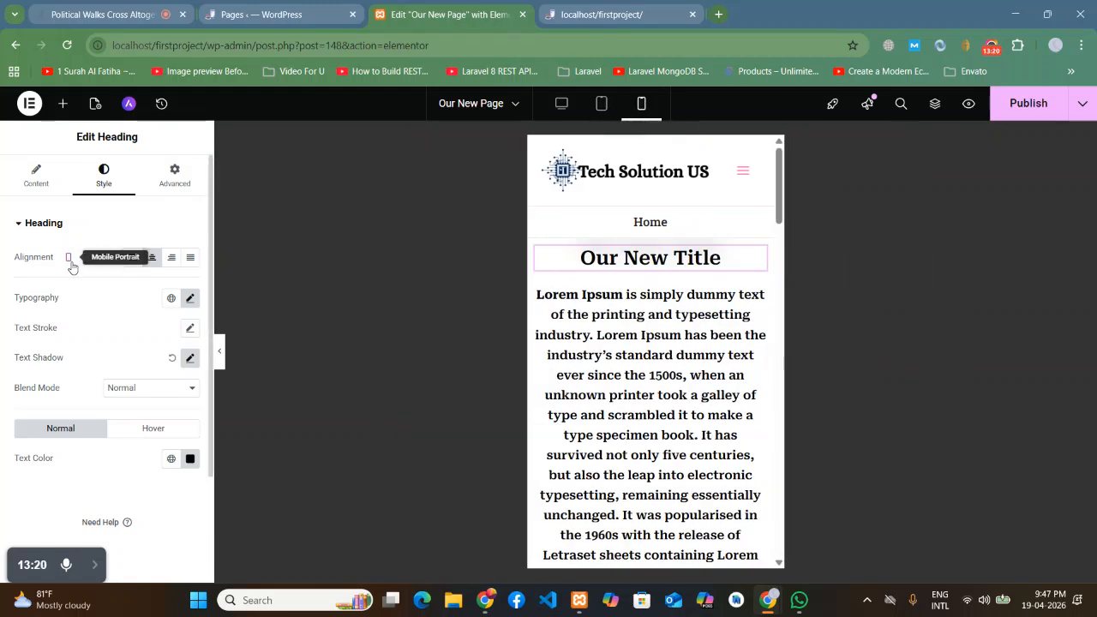
left_click(563, 106)
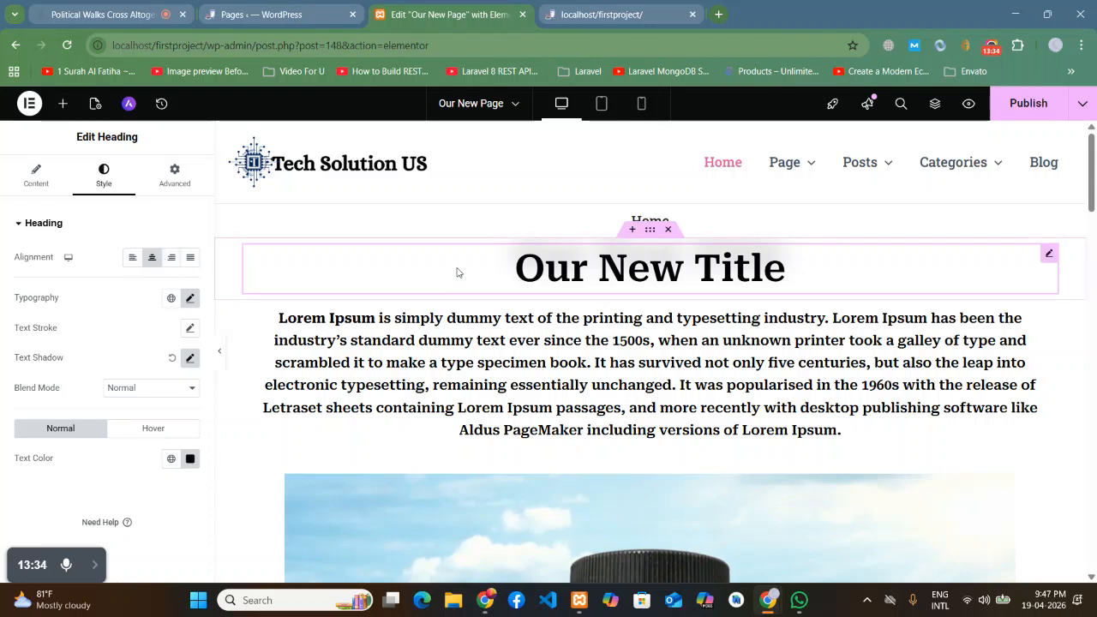
Step: Try the left, center, right and justified alignments on the "Our New Title" heading
left_click(132, 259)
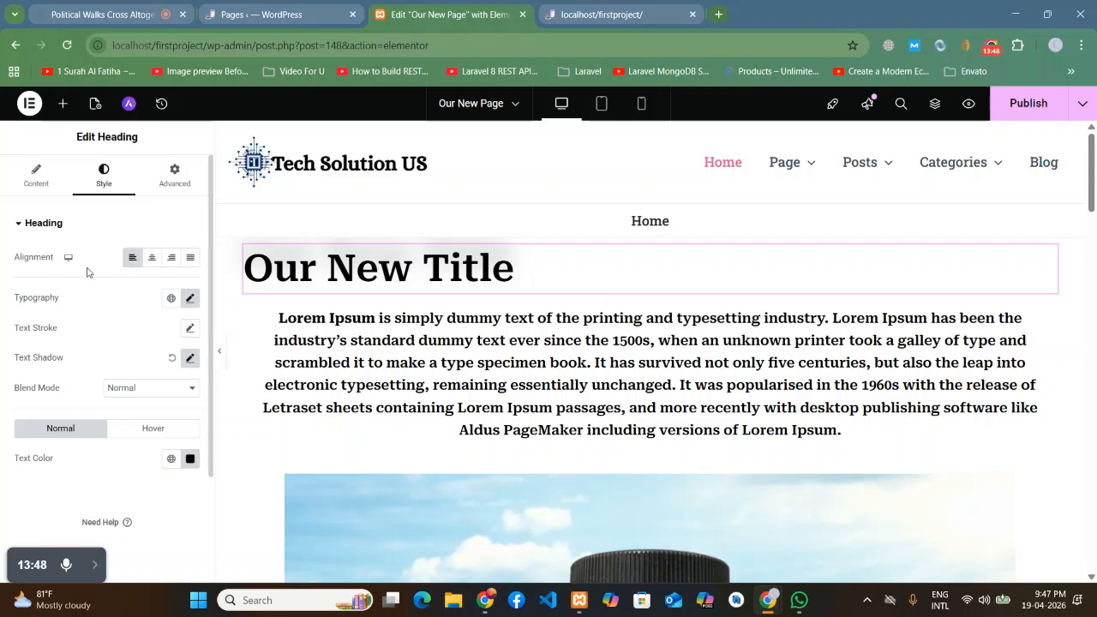
left_click(191, 258)
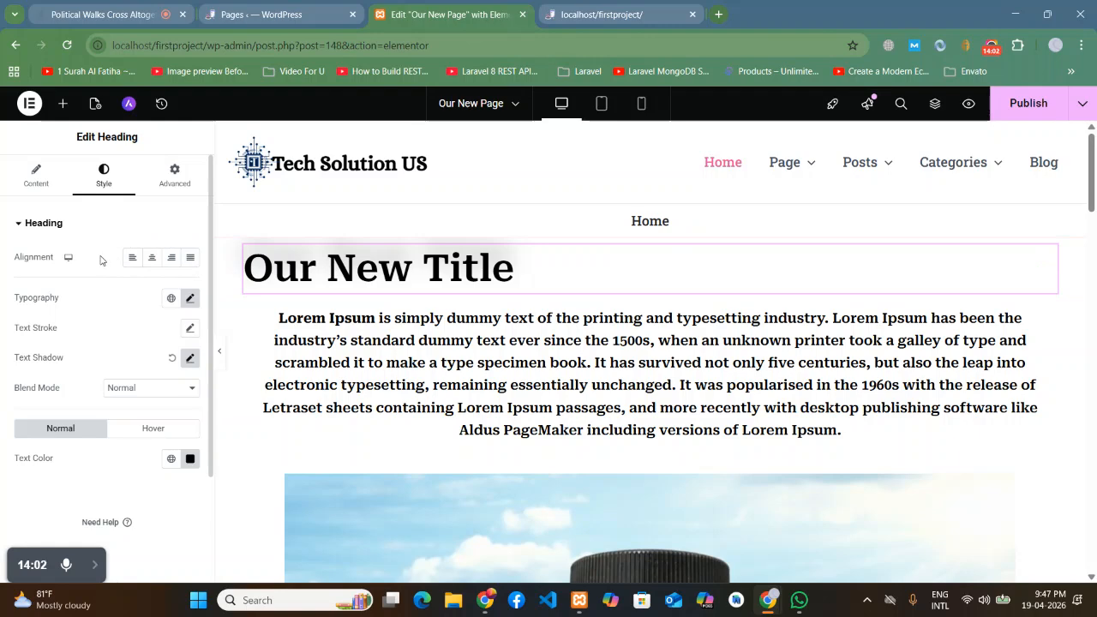
left_click(149, 259)
left_click(171, 258)
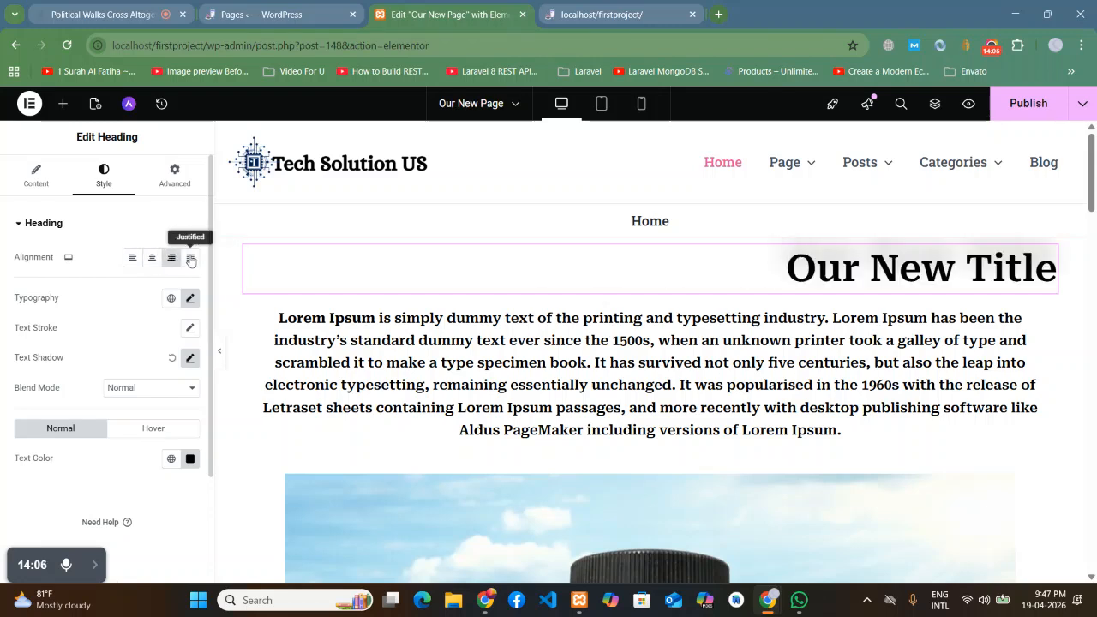
left_click(192, 258)
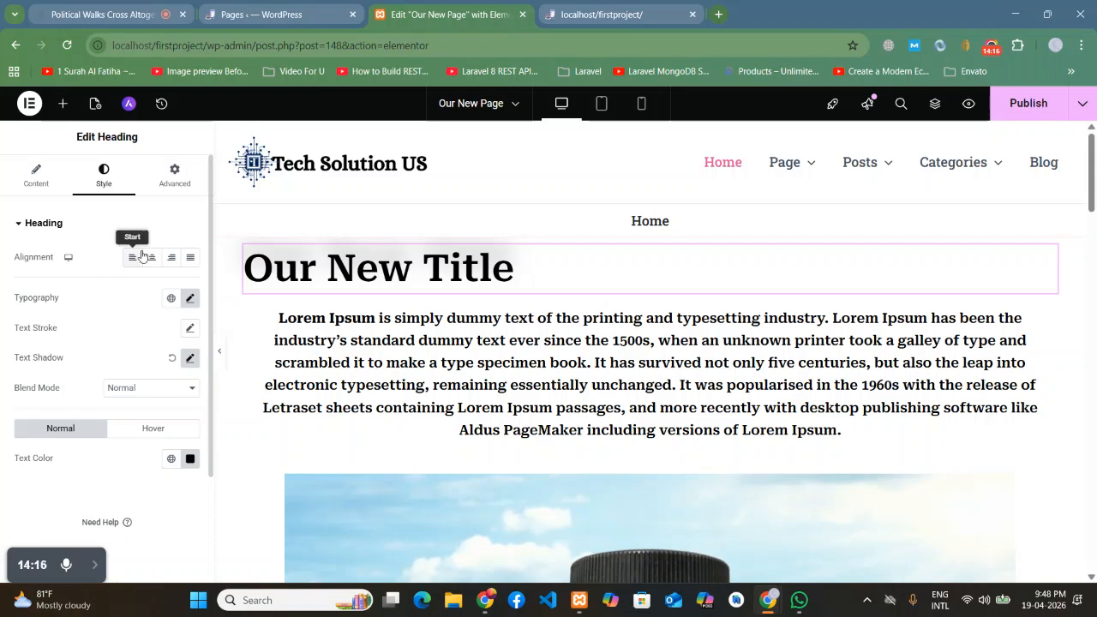
Step: Try justified alignment on the Lorem Ipsum paragraph below the heading and set it back to centered
left_click(433, 352)
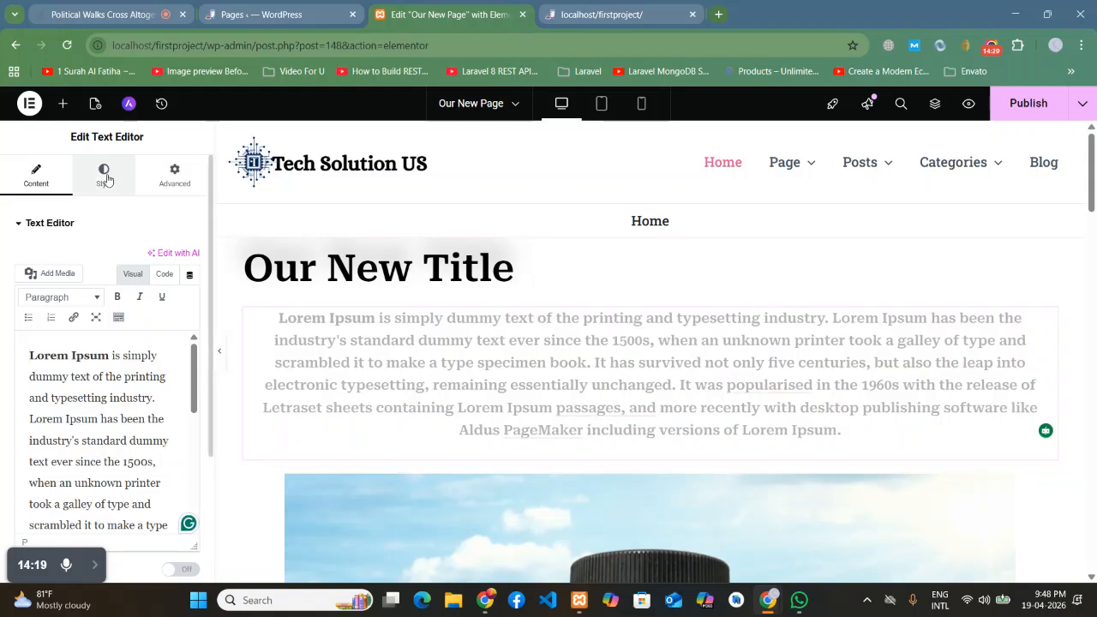
left_click(103, 175)
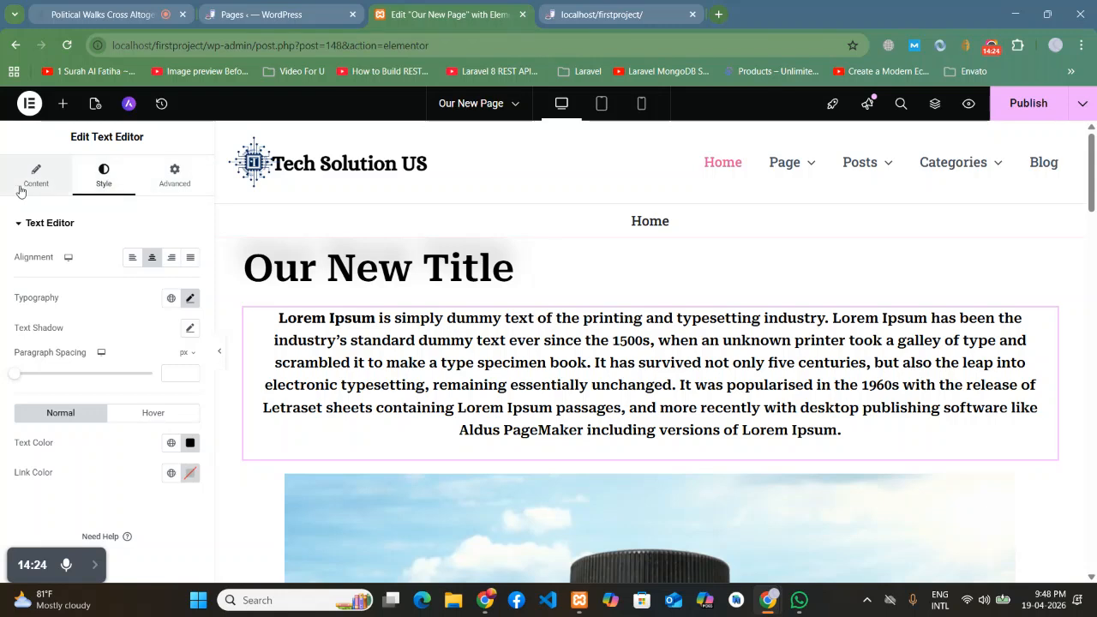
left_click(192, 258)
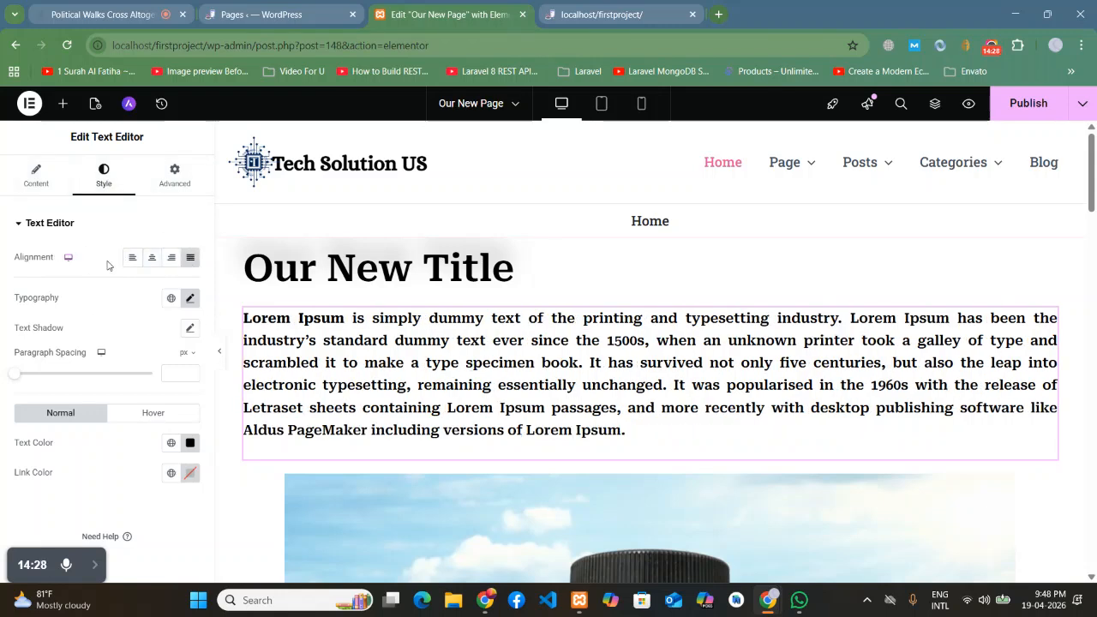
left_click(151, 258)
Step: Set the alignment of the "Our New Title" heading to Center
left_click(529, 266)
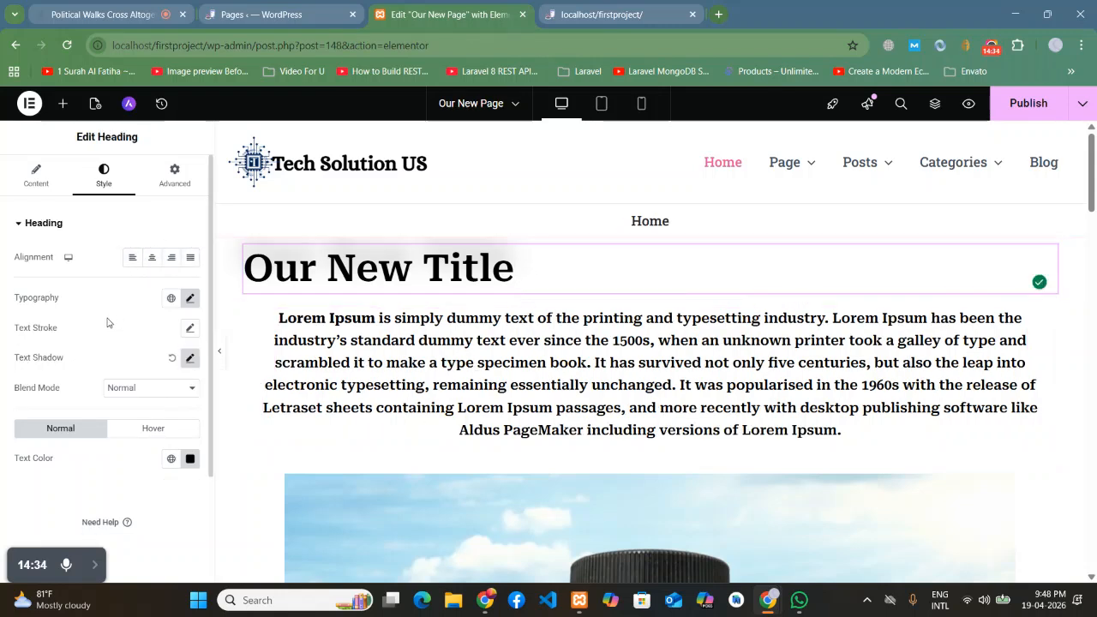
left_click(151, 260)
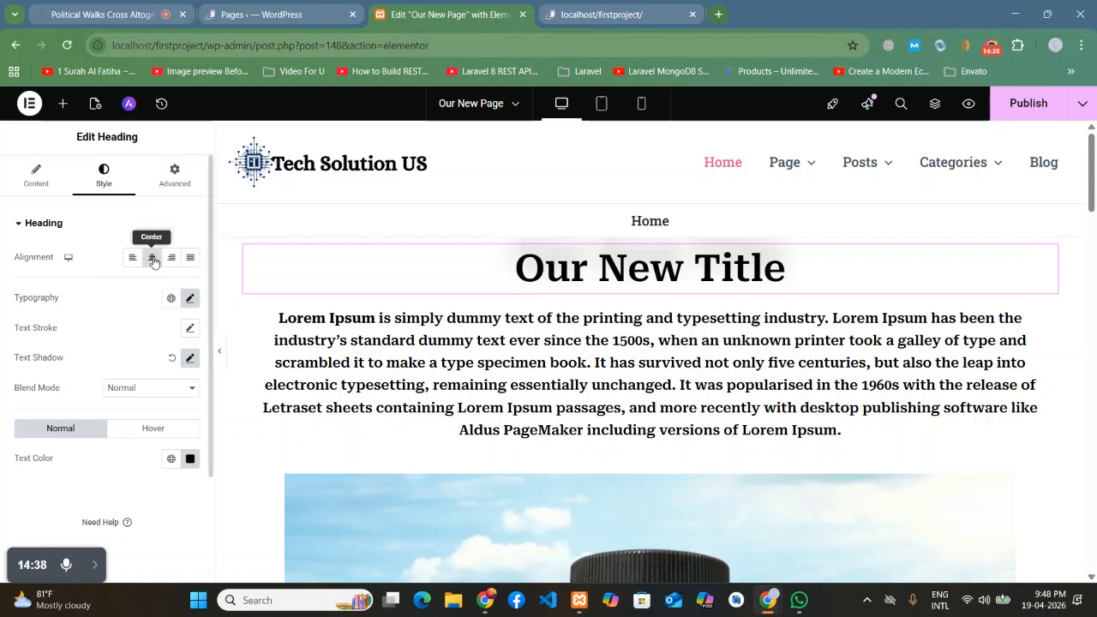
Step: Toggle the center alignment of the "Our New Title" heading off and on again
left_click(152, 259)
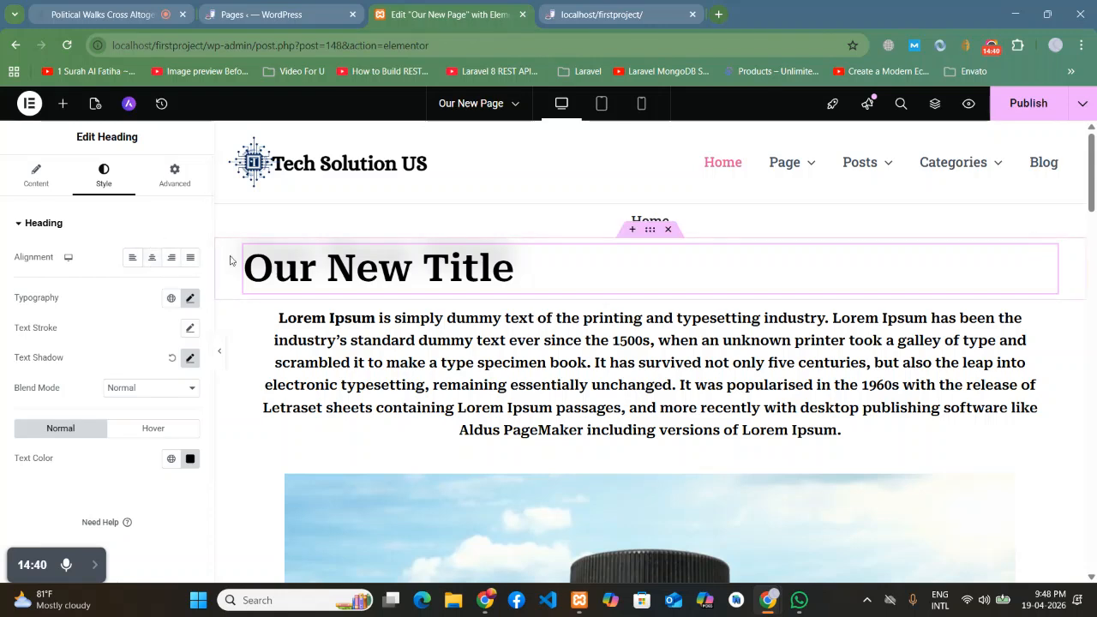
left_click(152, 259)
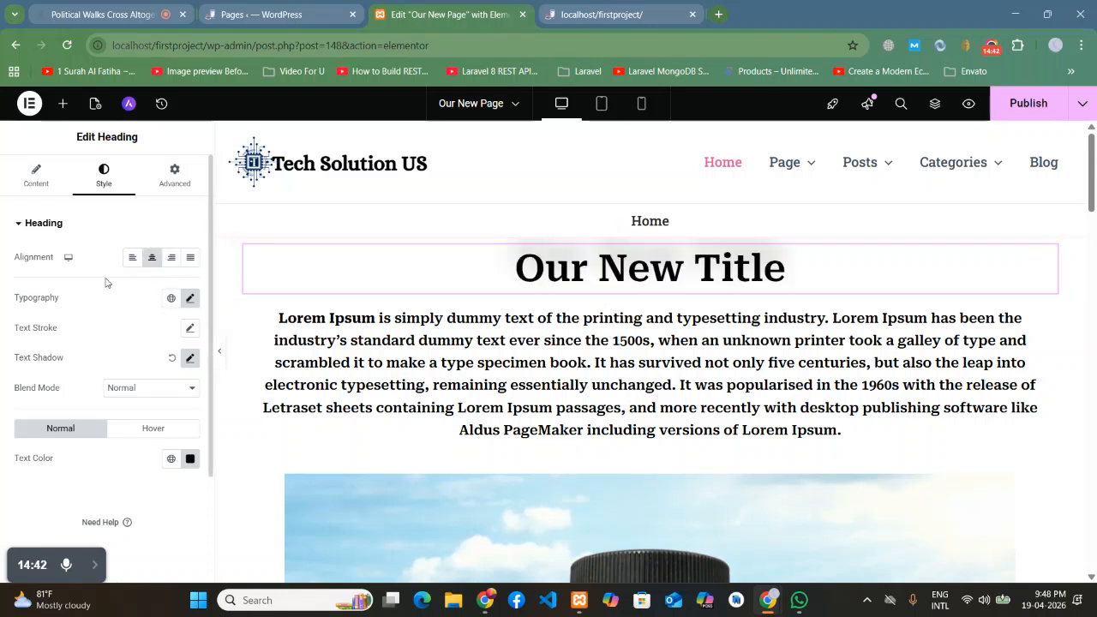
Step: Open the heading's typography settings and look through the available font families without changing the font
scroll(28, 274, "down", 1)
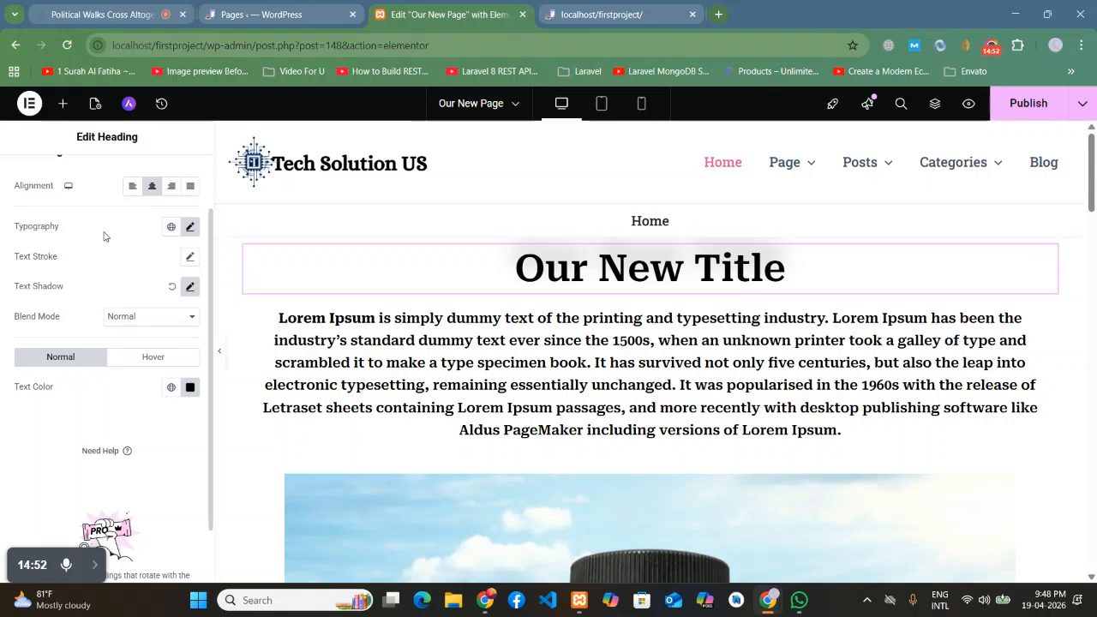
left_click(190, 228)
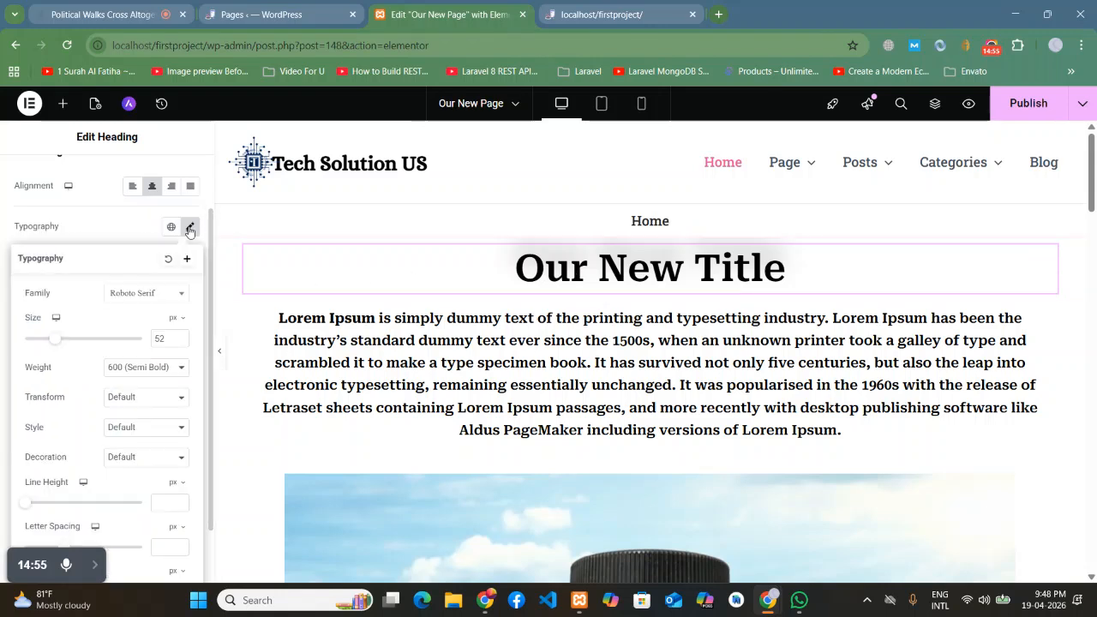
left_click(124, 299)
left_click(124, 300)
left_click(127, 300)
scroll(140, 398, "down", 2)
scroll(138, 396, "up", 4)
scroll(133, 390, "down", 5)
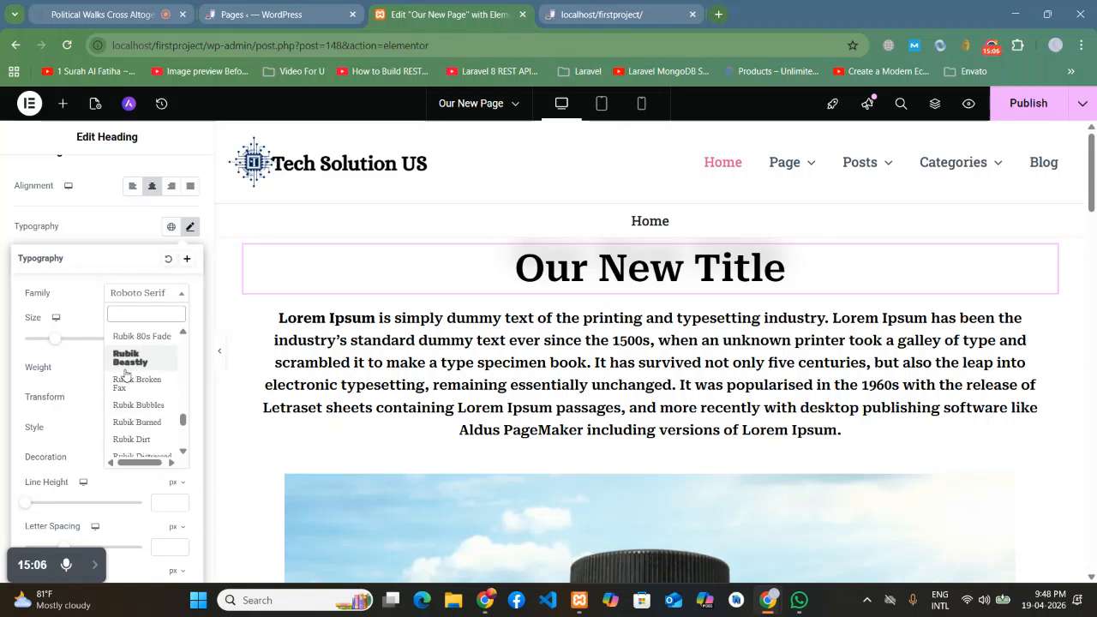
scroll(126, 372, "down", 3)
scroll(124, 375, "down", 8)
scroll(124, 377, "up", 15)
left_click(84, 259)
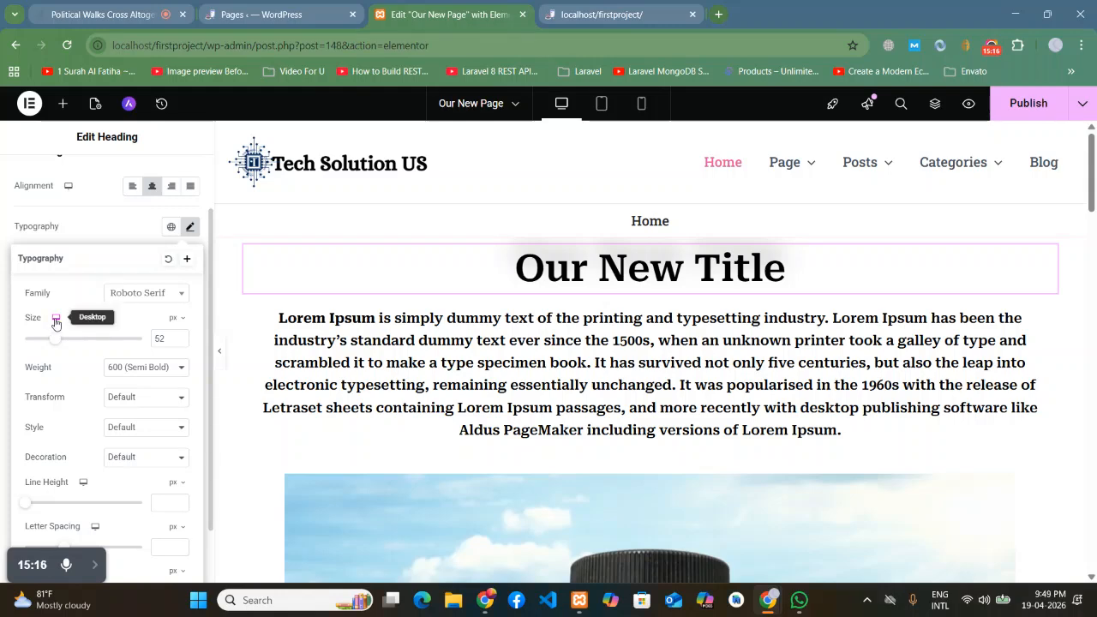
Step: Enlarge the heading's font size to 108 px and set its weight to 700 (Bold)
left_click_drag(55, 338, 95, 344)
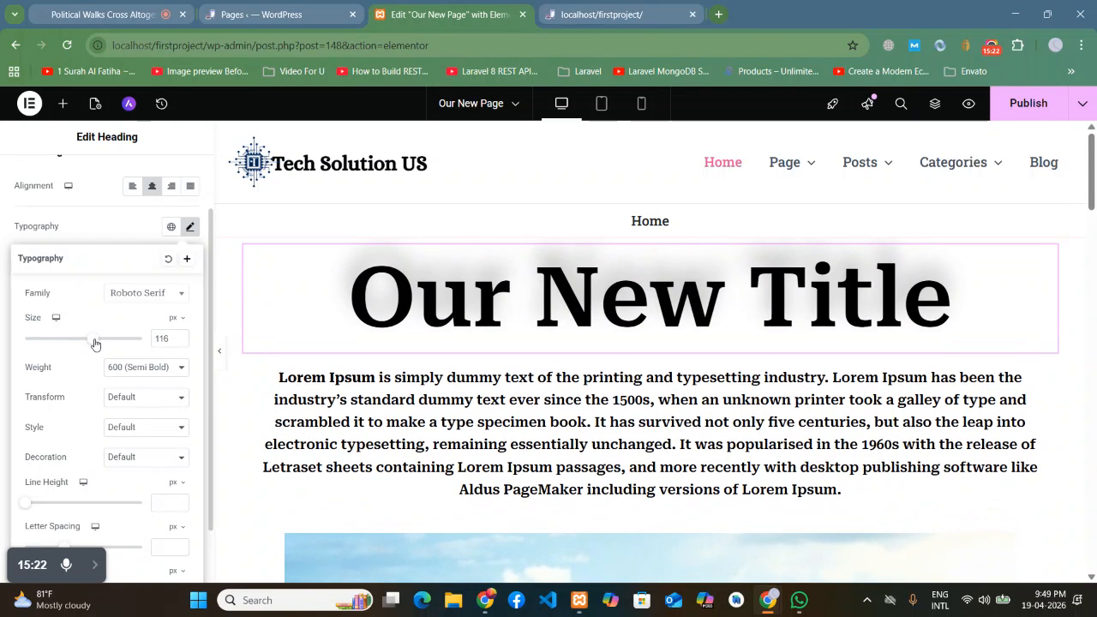
left_click_drag(95, 343, 91, 344)
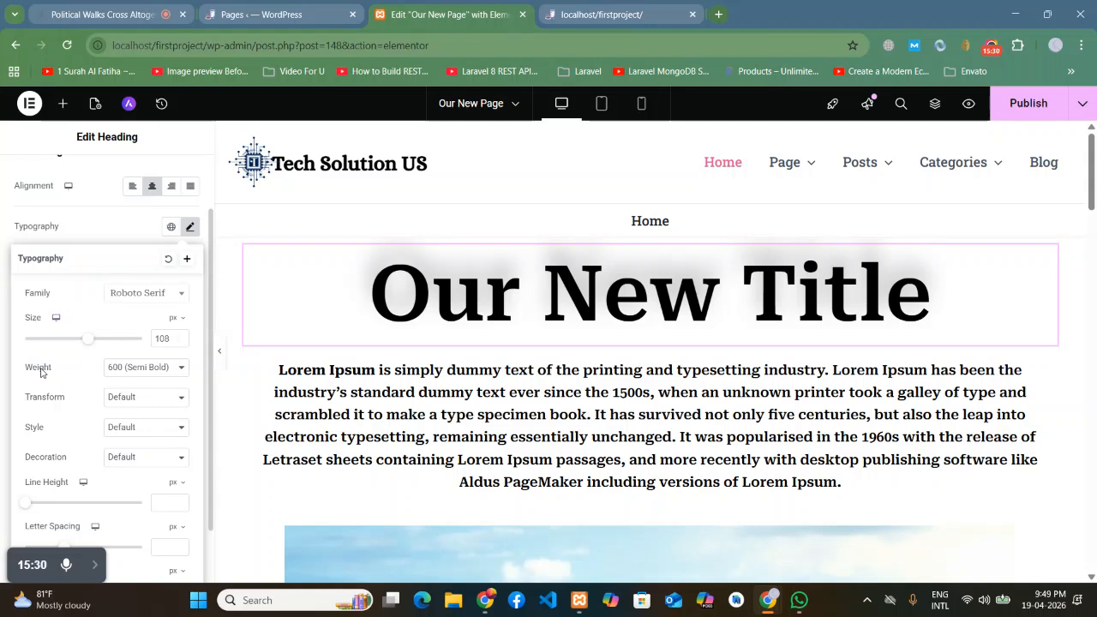
left_click(125, 368)
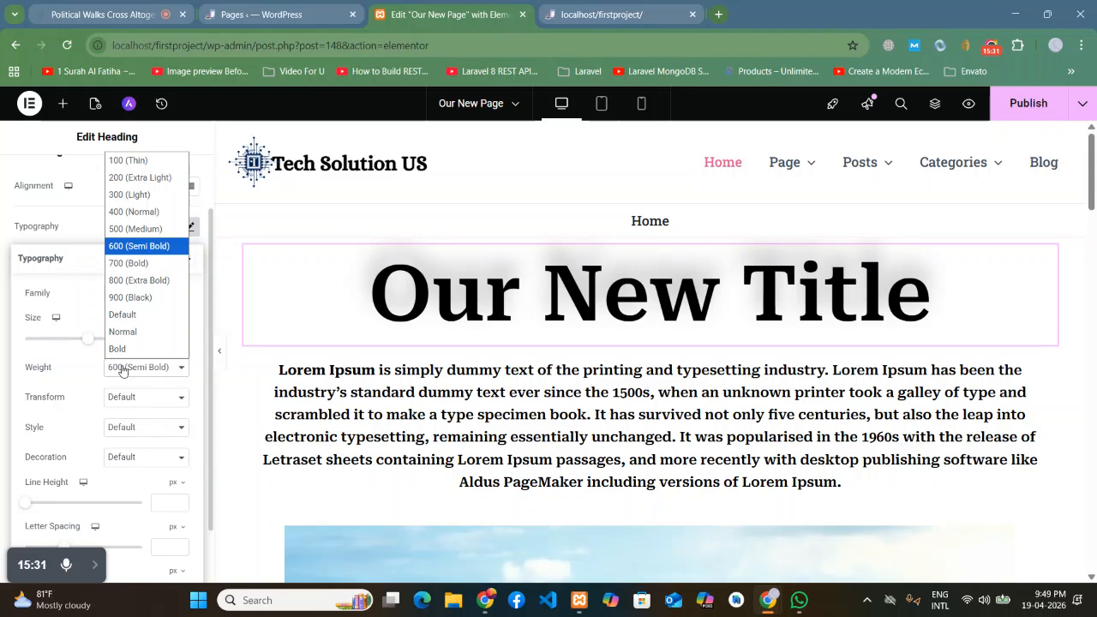
left_click(132, 263)
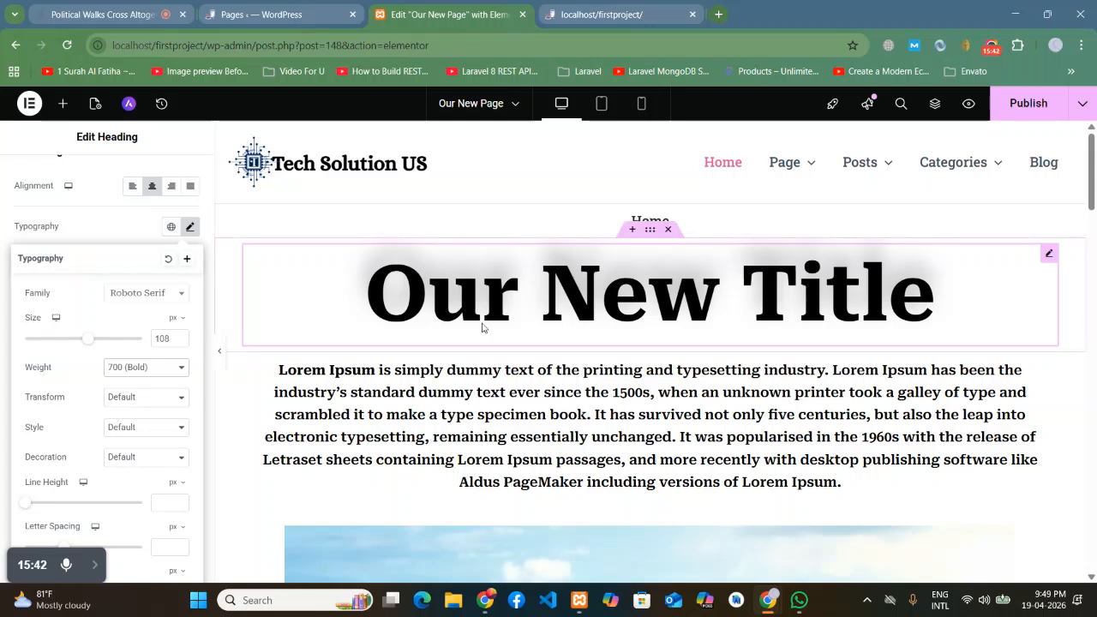
Step: Try the Uppercase, Lowercase and Capitalize text transforms on the heading, and set the transform to Normal
left_click(125, 397)
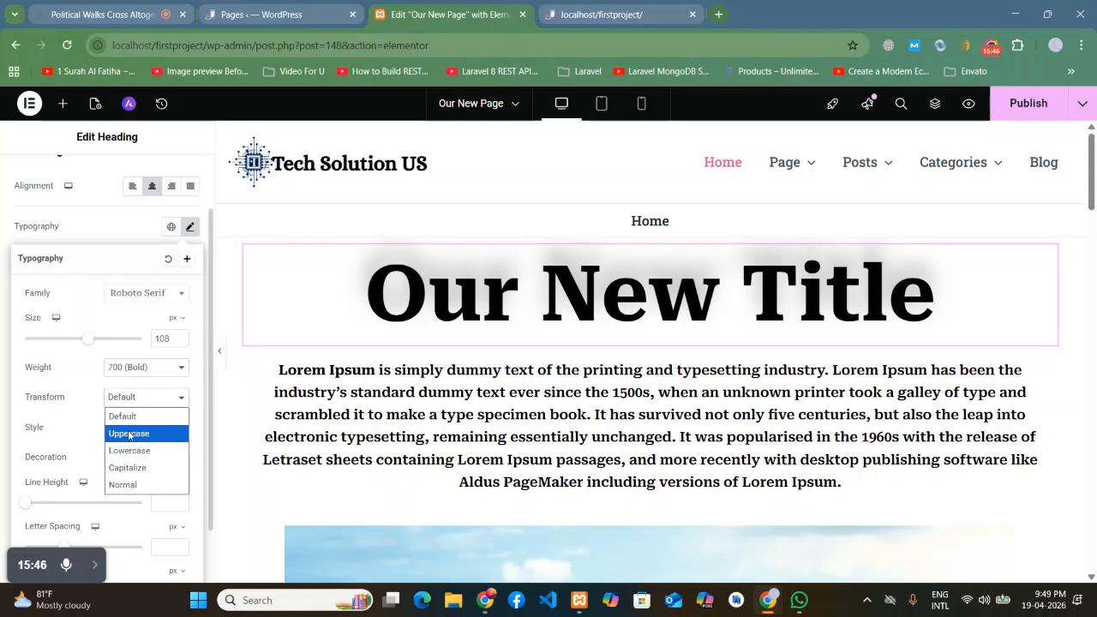
left_click(129, 434)
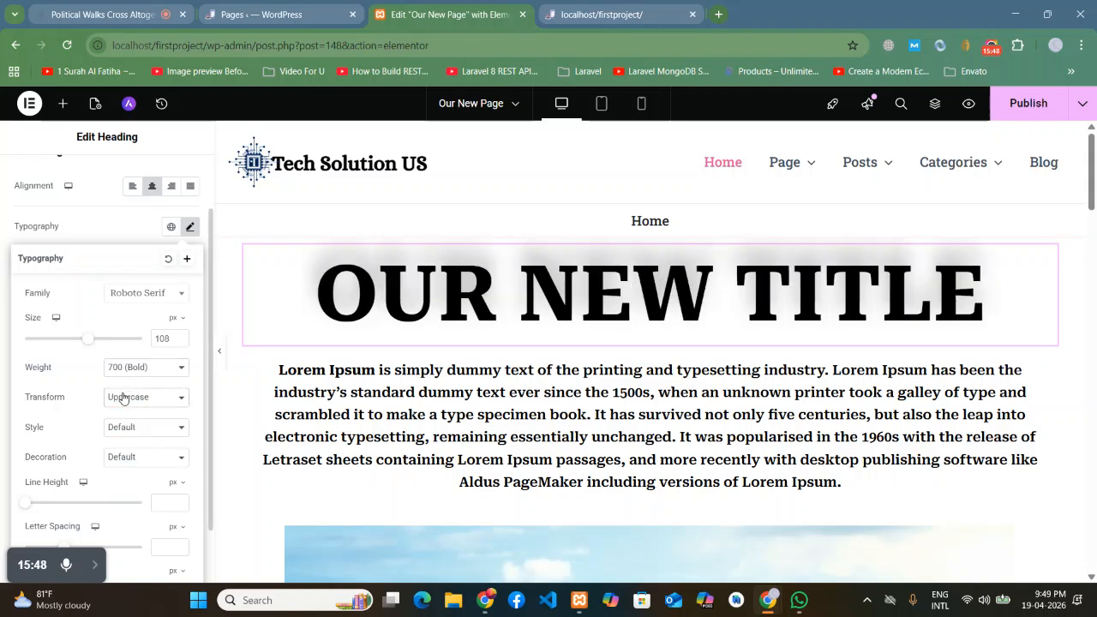
left_click(124, 398)
left_click(129, 451)
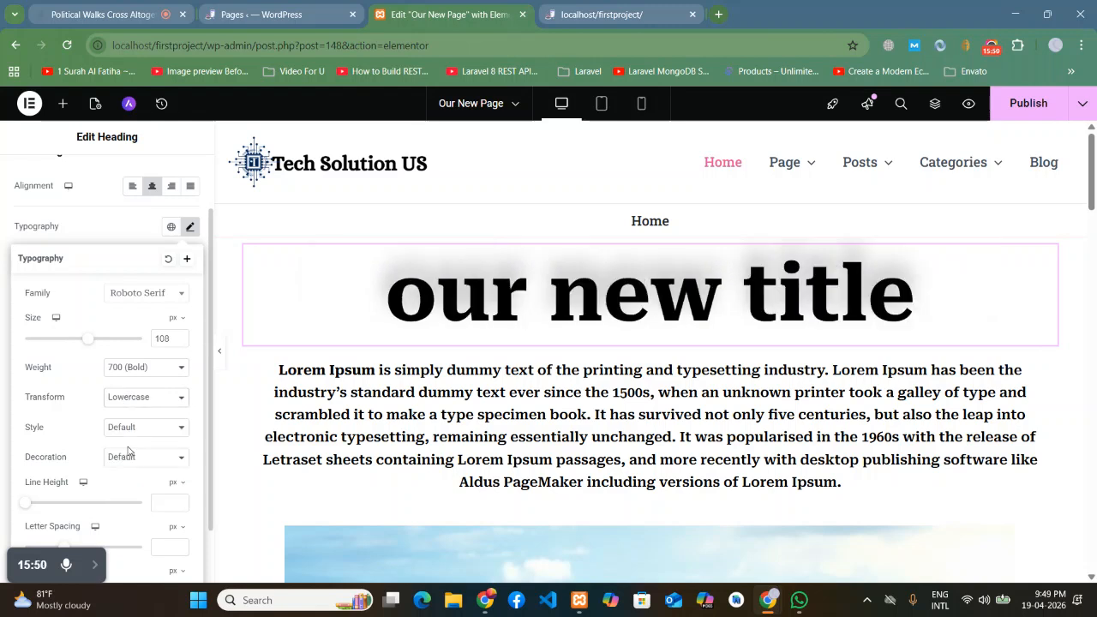
left_click(120, 399)
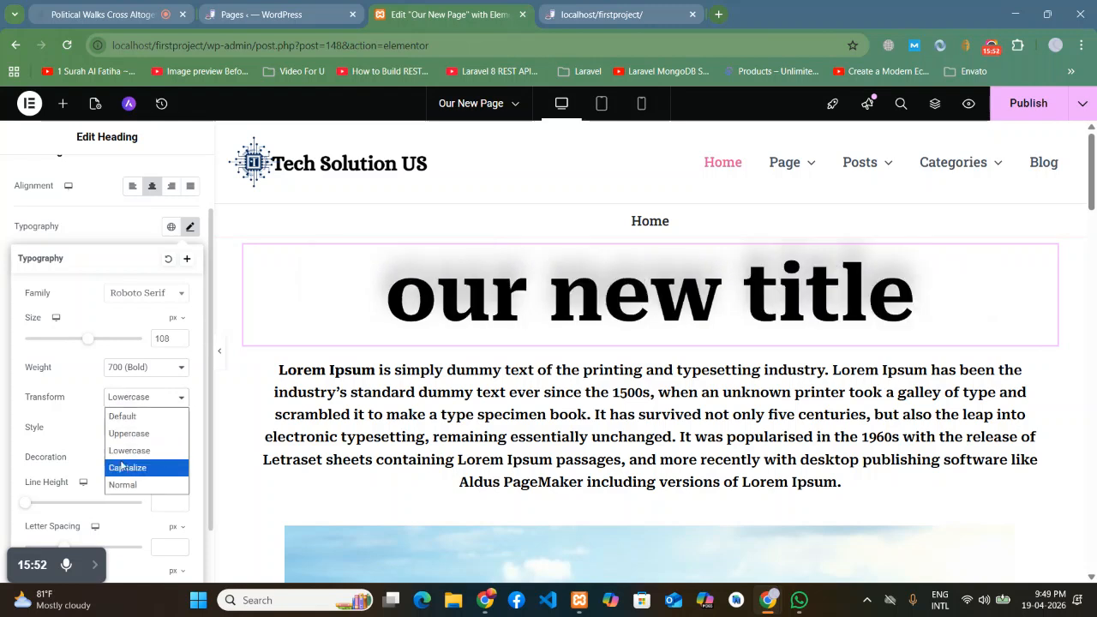
left_click(122, 467)
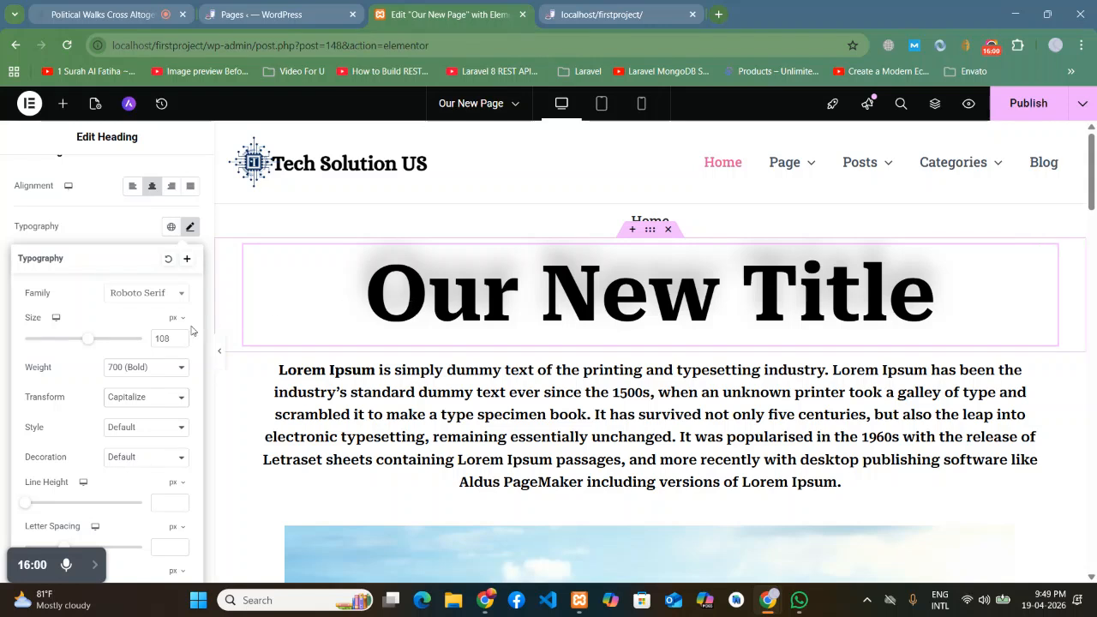
left_click(134, 401)
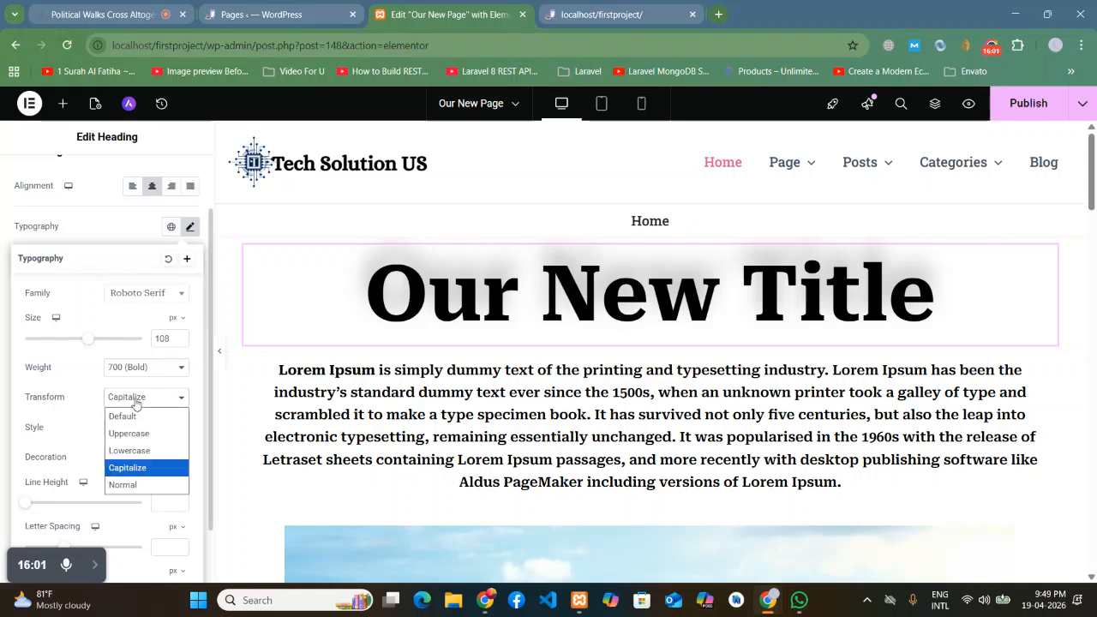
left_click(140, 485)
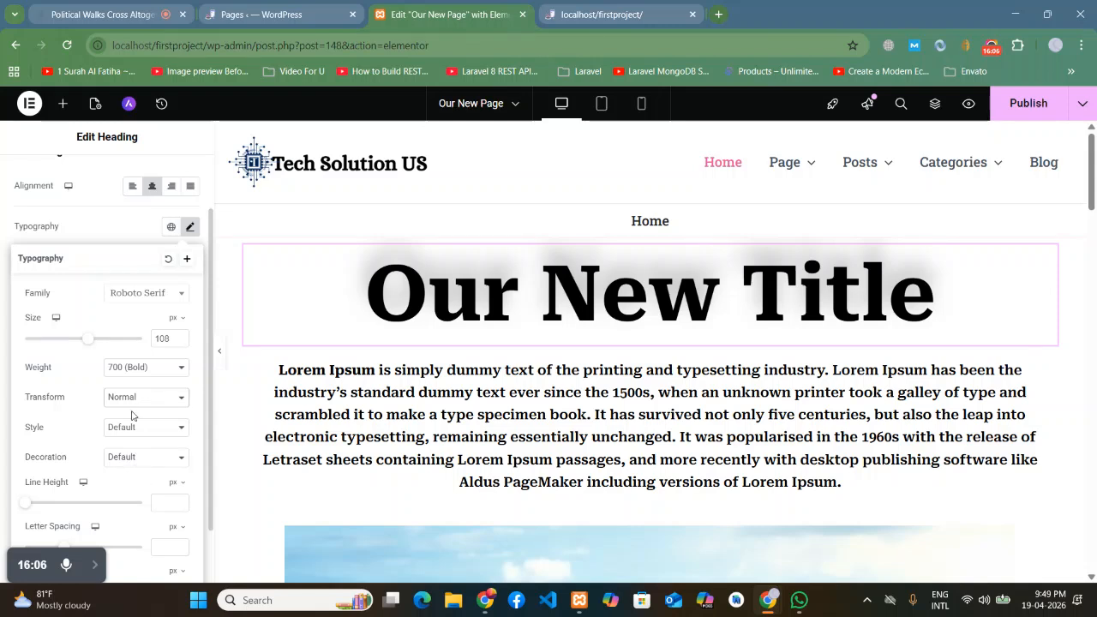
Step: Check the title text in the heading's content settings and return to its typography settings to review the transform options
left_click(99, 218)
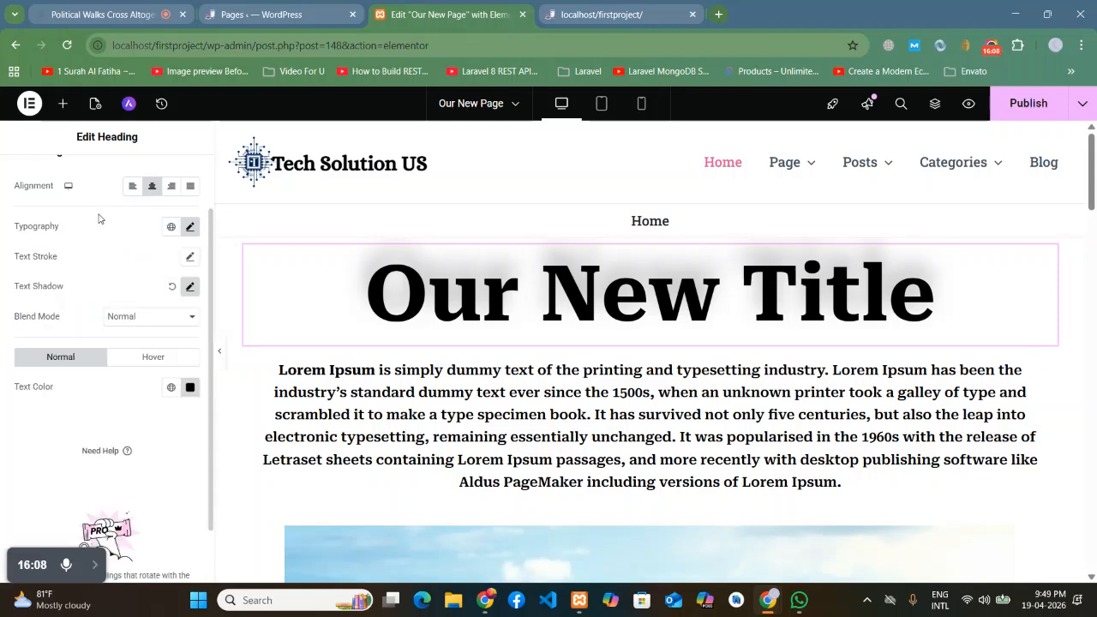
scroll(43, 185, "up", 2)
left_click(32, 178)
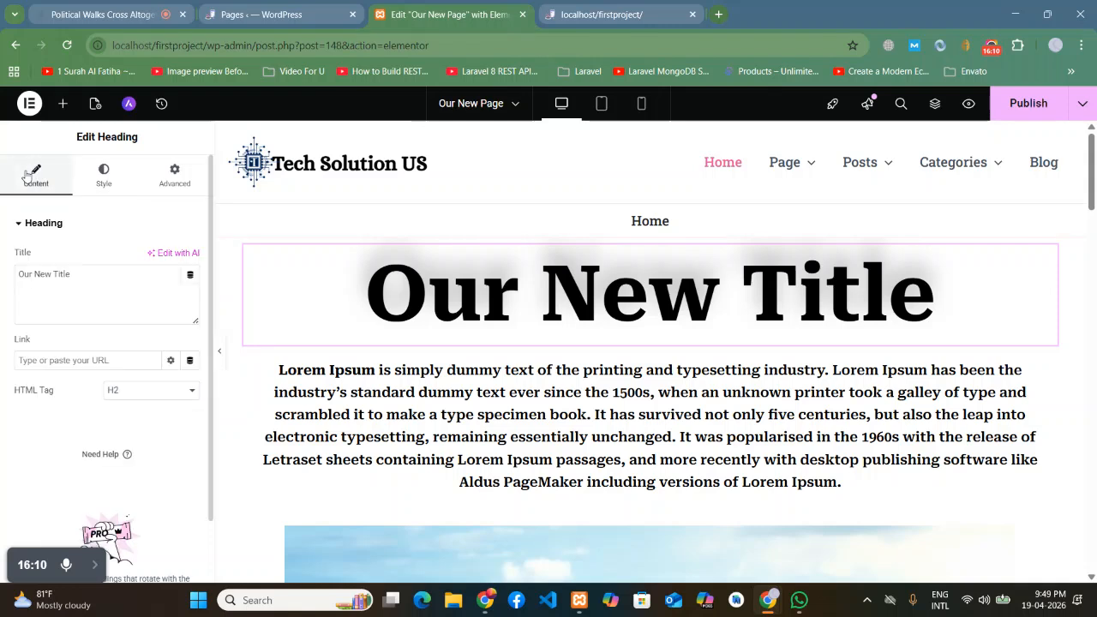
left_click(83, 276)
key("ctrl+a")
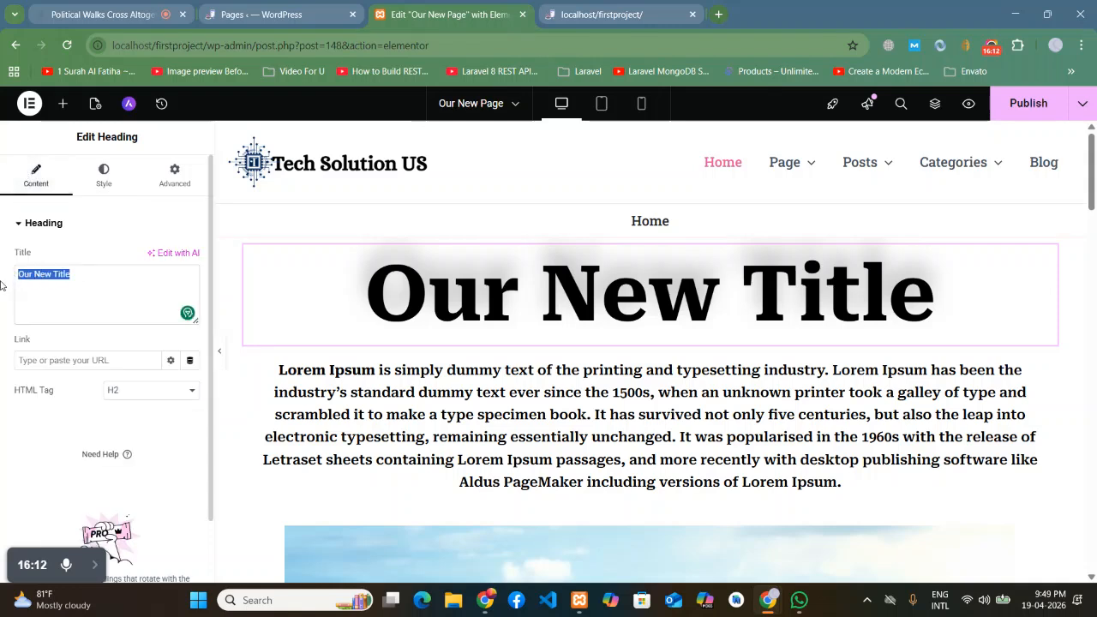
left_click(104, 176)
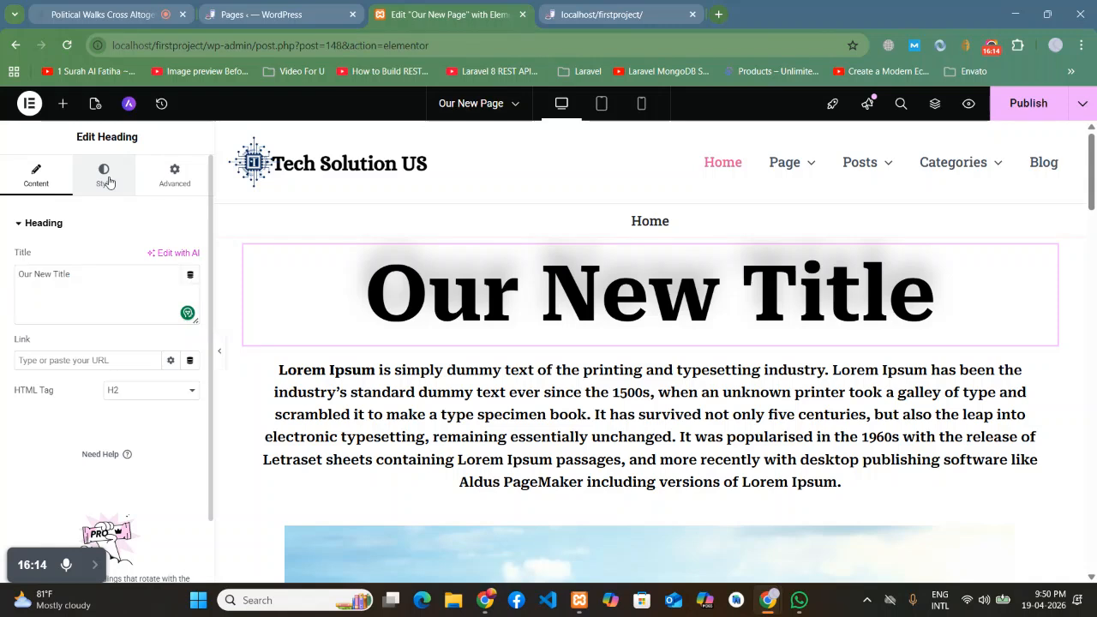
left_click(190, 298)
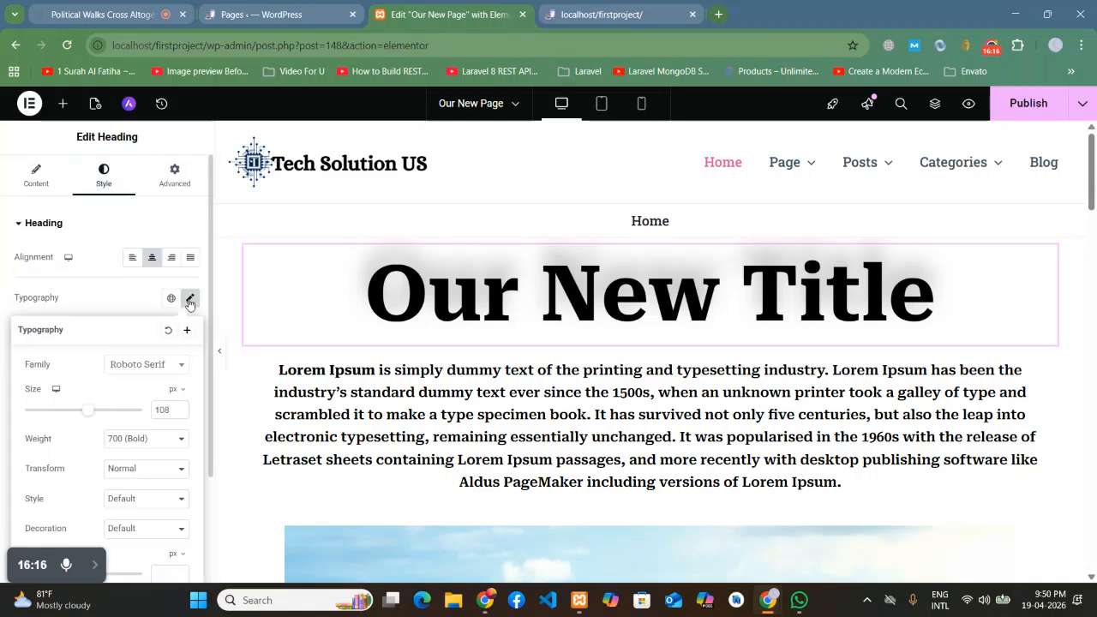
scroll(107, 417, "down", 1)
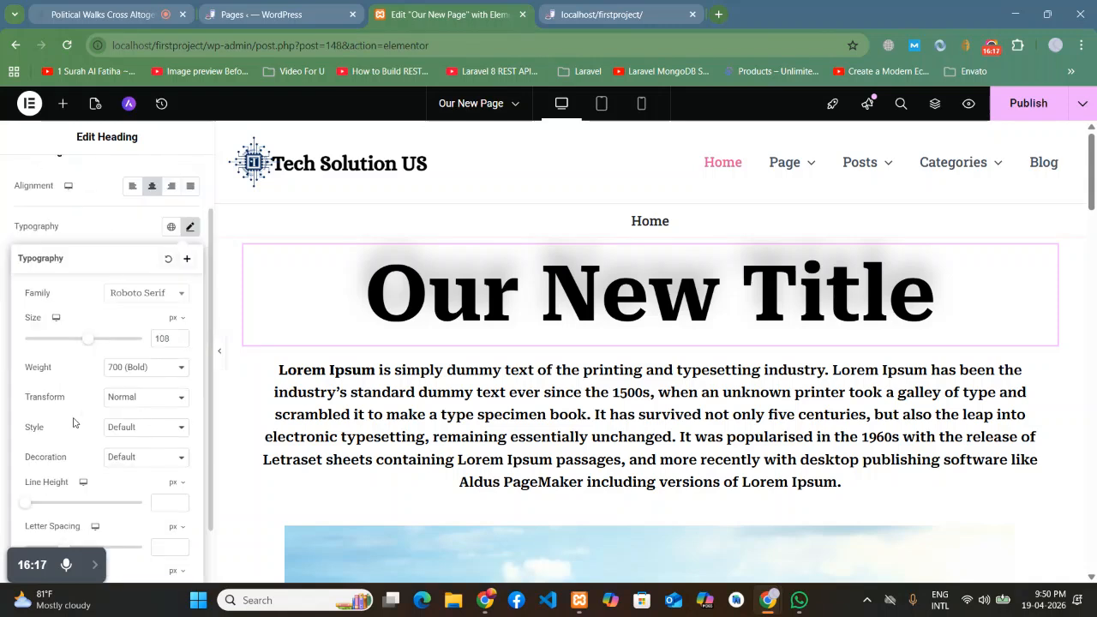
left_click(124, 399)
left_click(124, 400)
Step: Try the Italic and Oblique font styles on the heading and set the style back to Default
left_click(141, 428)
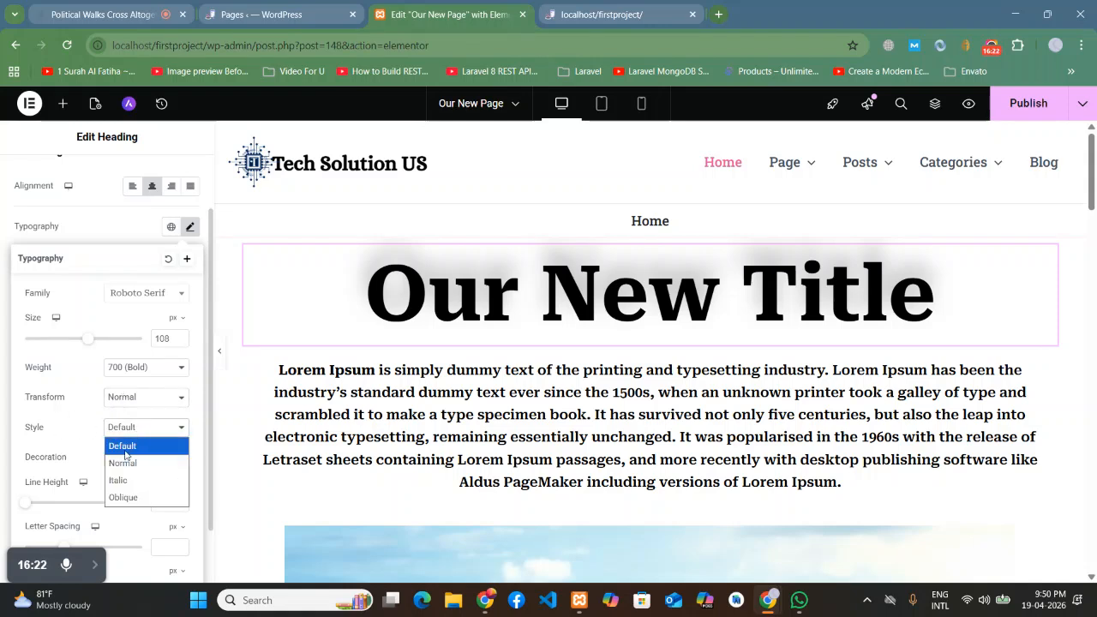
left_click(125, 480)
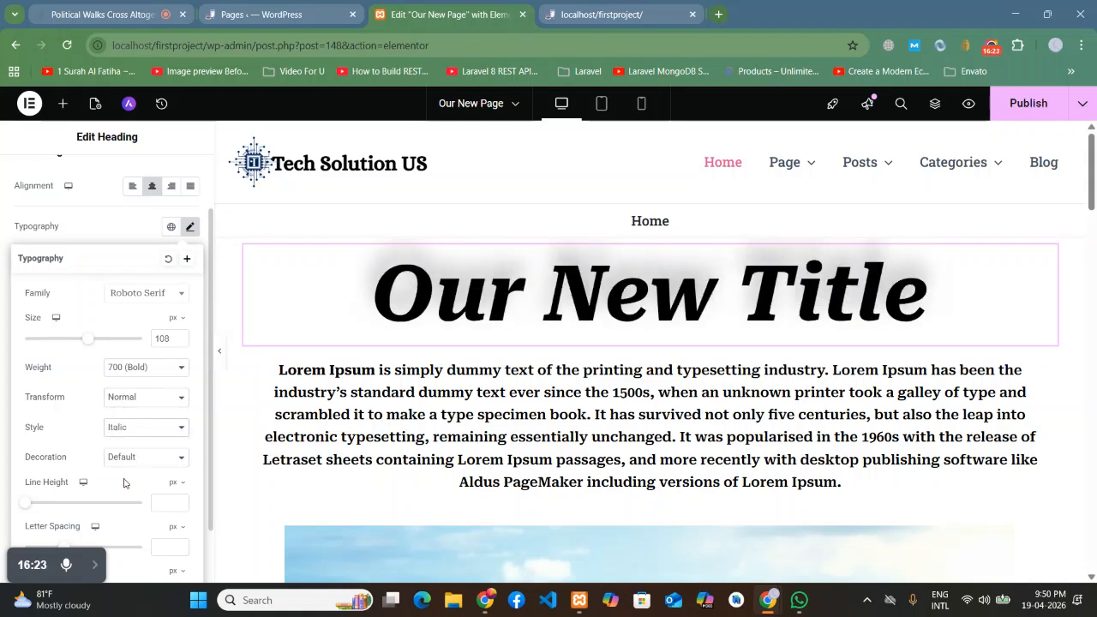
left_click(128, 427)
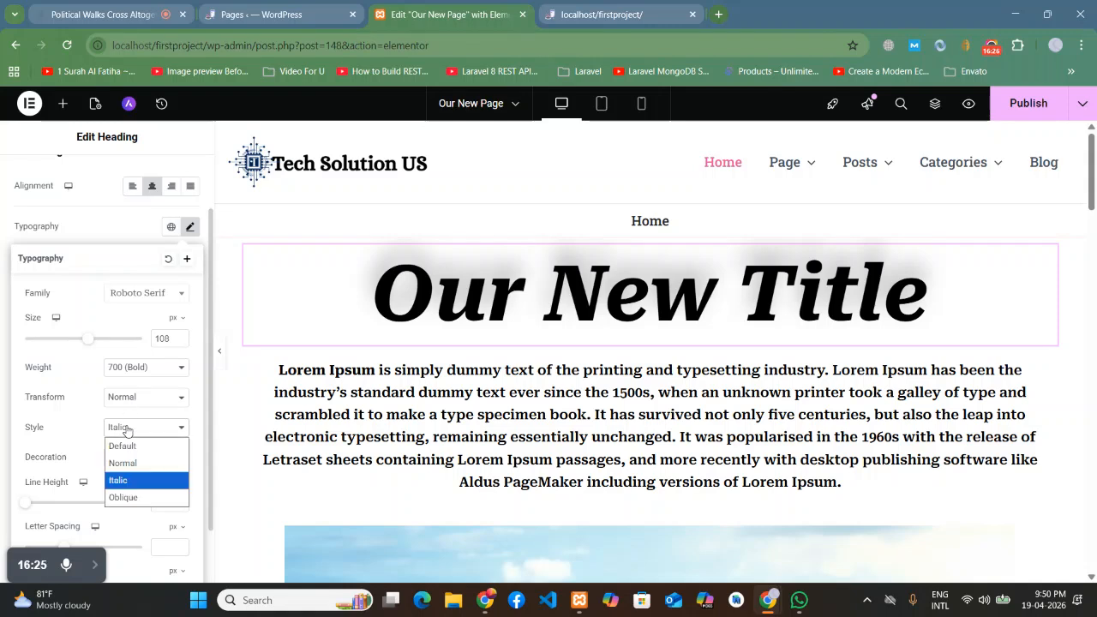
left_click(123, 497)
left_click(127, 428)
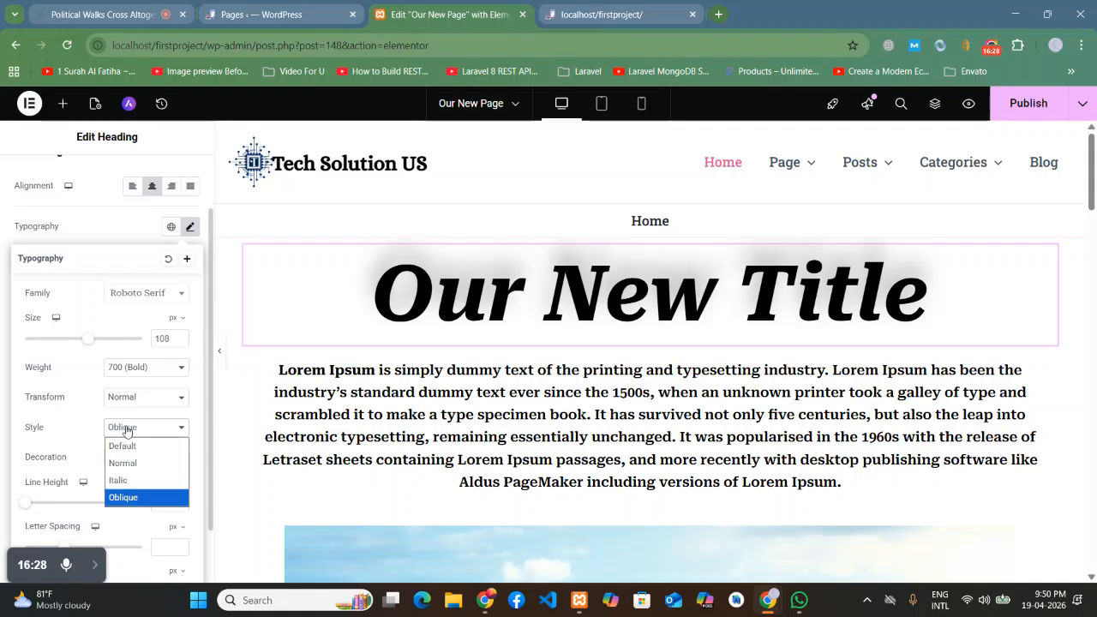
left_click(123, 449)
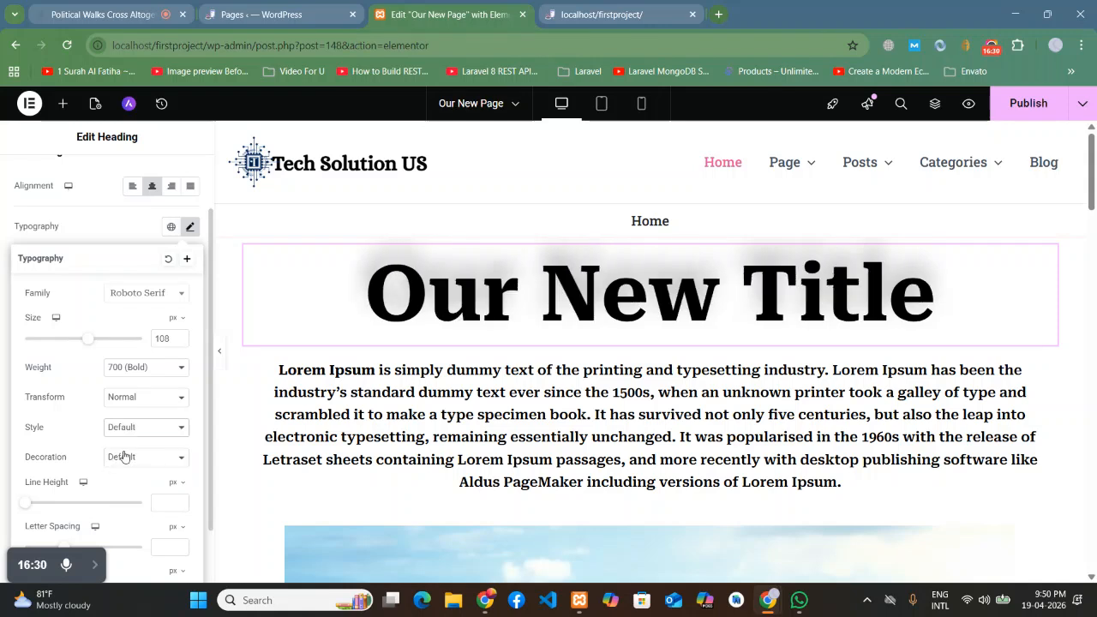
Step: Try the Underline, Overline and Line Through decorations on the heading, and set the decoration to None
scroll(94, 406, "down", 1)
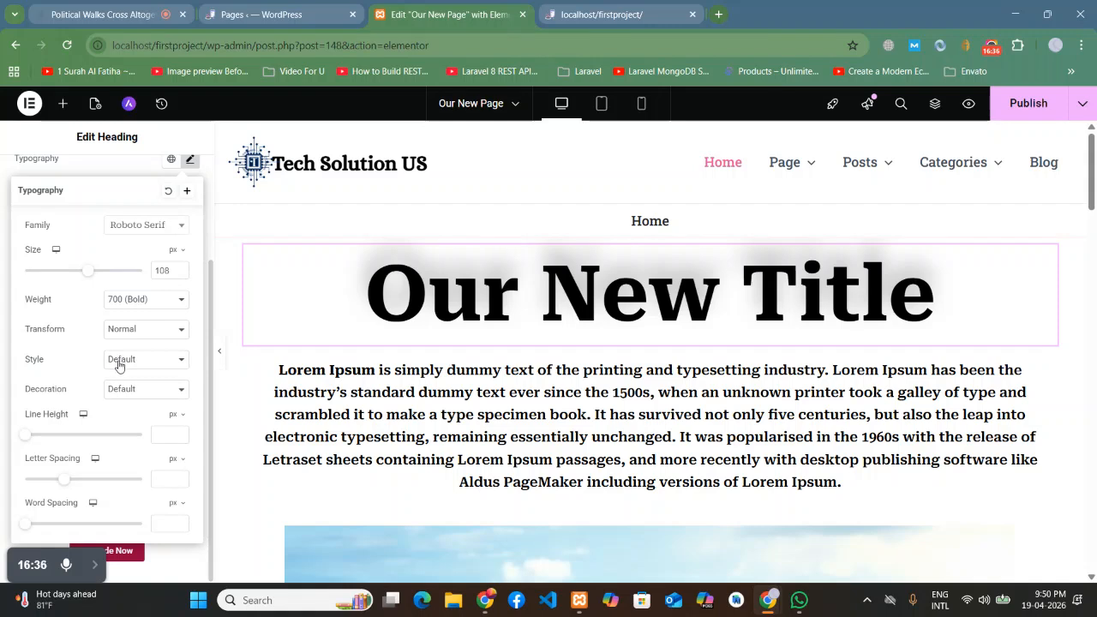
left_click(113, 396)
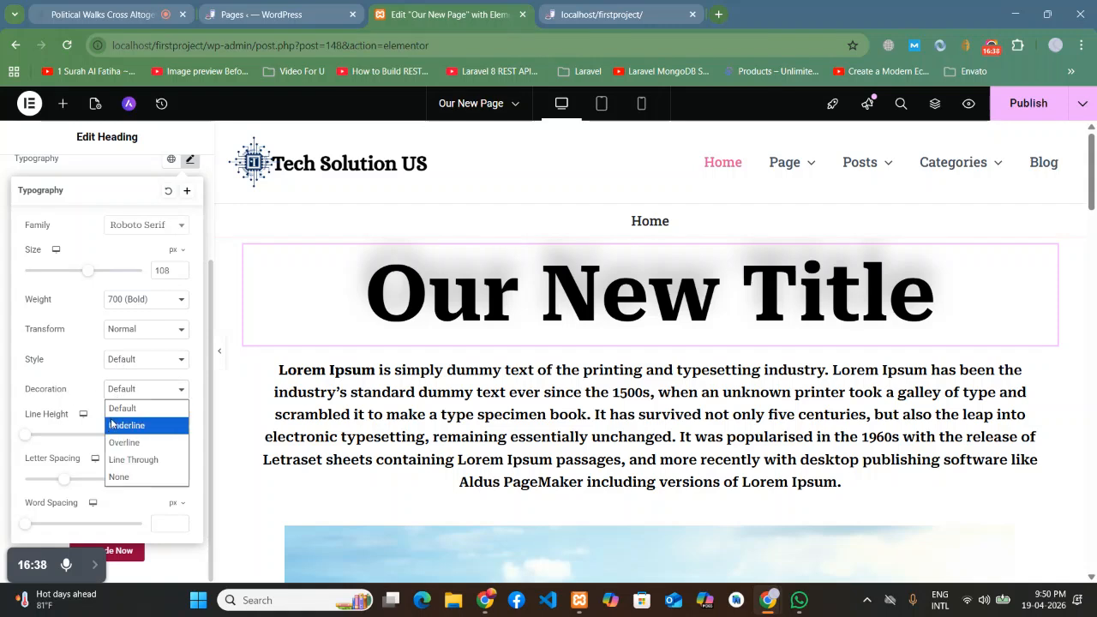
left_click(112, 425)
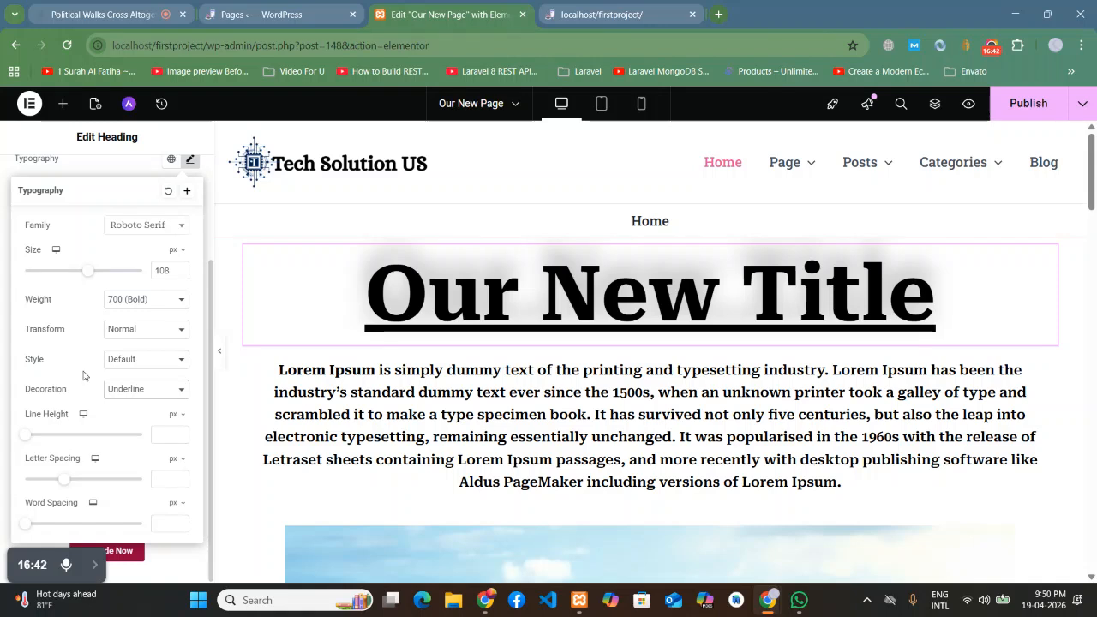
left_click(124, 390)
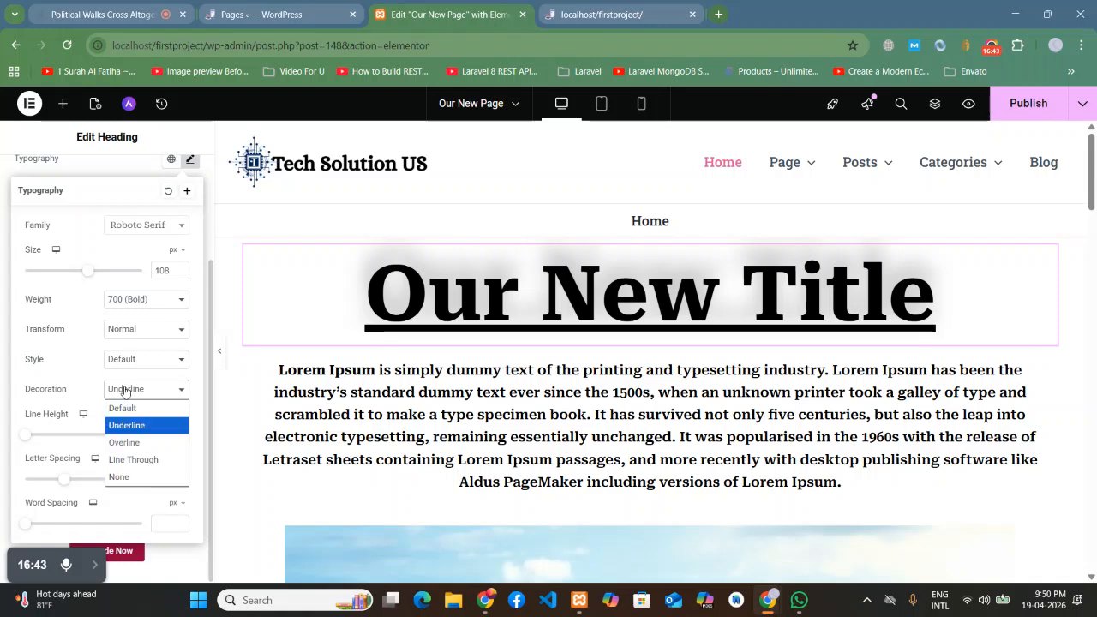
left_click(122, 442)
left_click(120, 390)
left_click(123, 458)
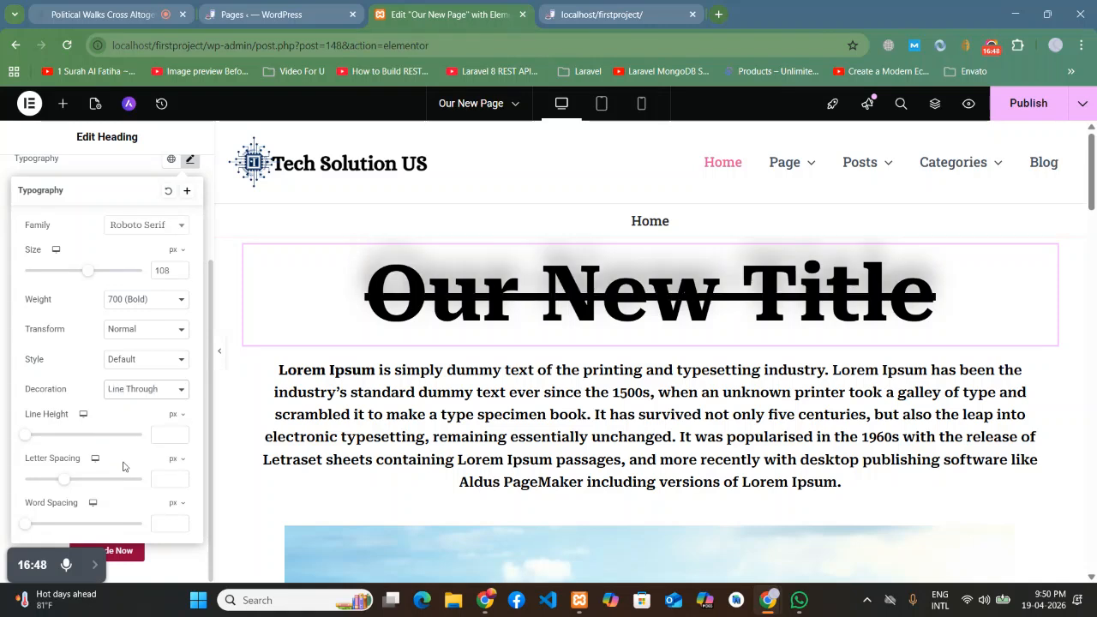
left_click(120, 391)
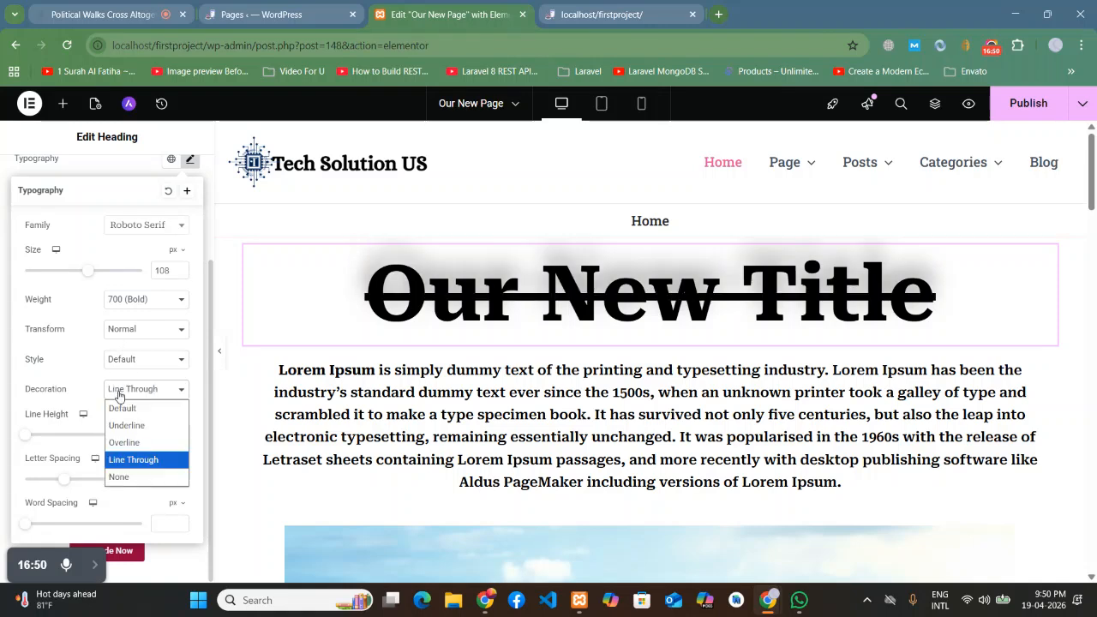
left_click(127, 477)
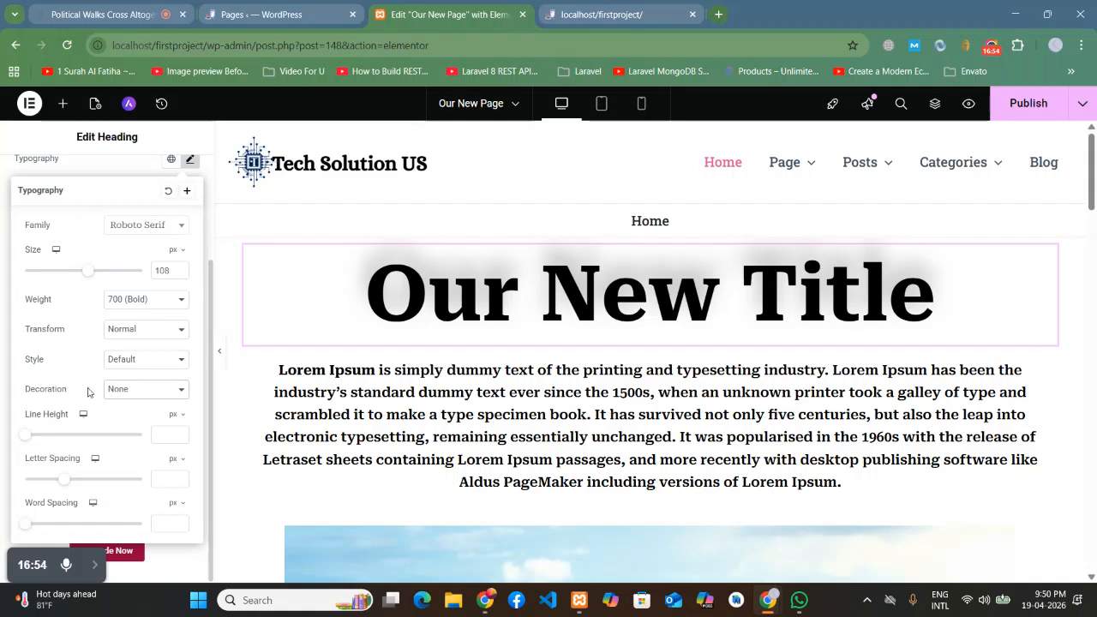
Step: Set the heading's decoration to Underline, with letter spacing of 4 px and word spacing of 0 px
left_click(149, 392)
left_click(131, 425)
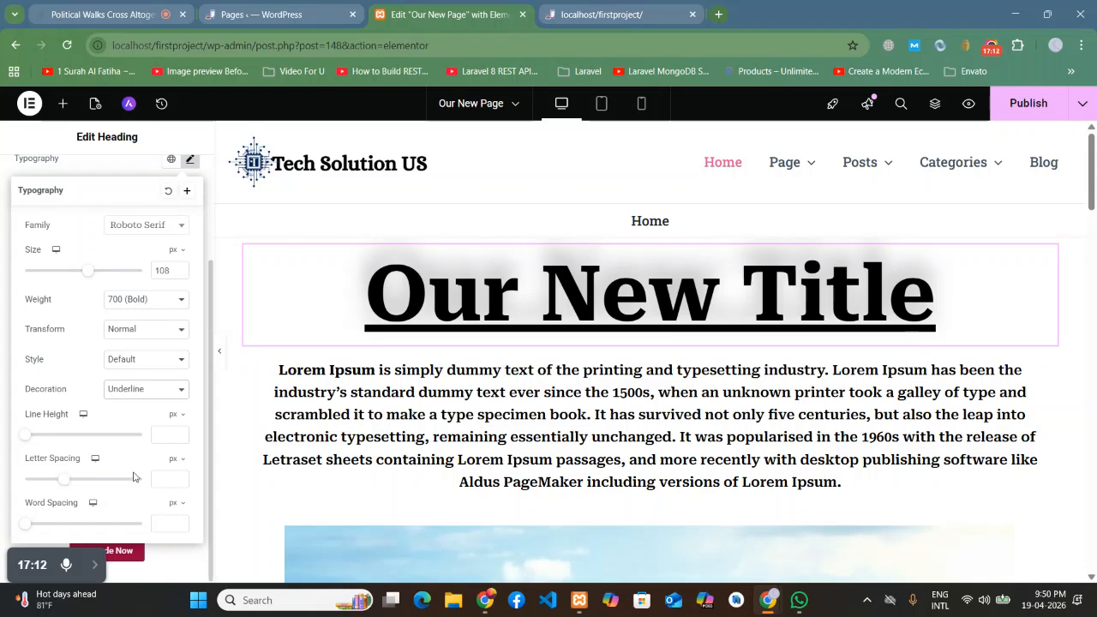
left_click_drag(63, 484, 96, 485)
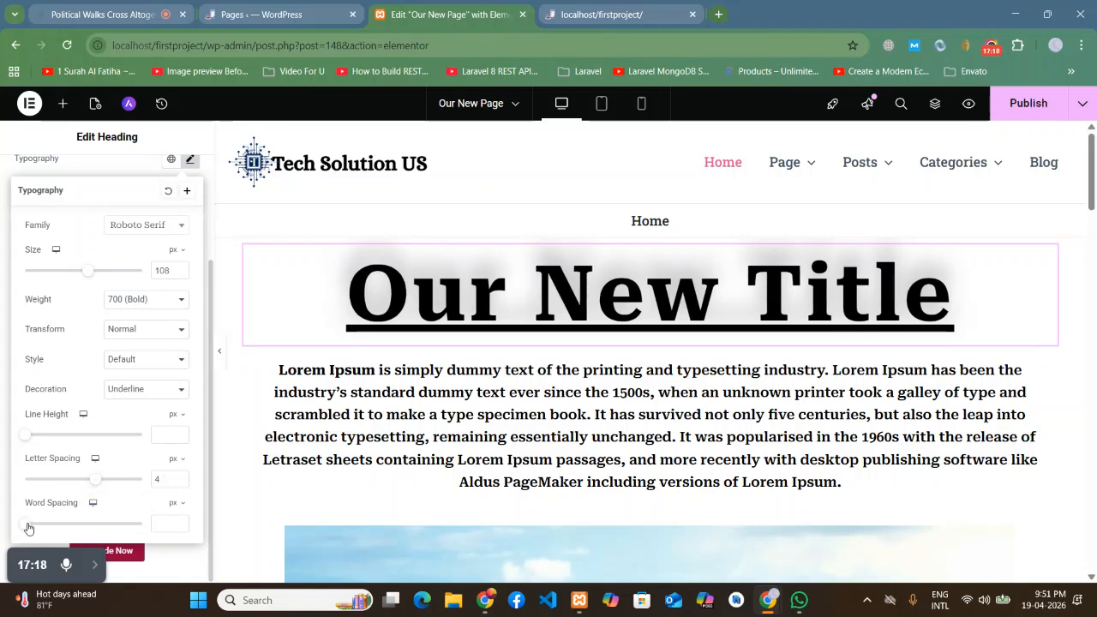
mouse_move(28, 525)
left_mouse_down()
mouse_move(178, 524)
mouse_move(20, 534)
left_mouse_up()
left_click(3, 537)
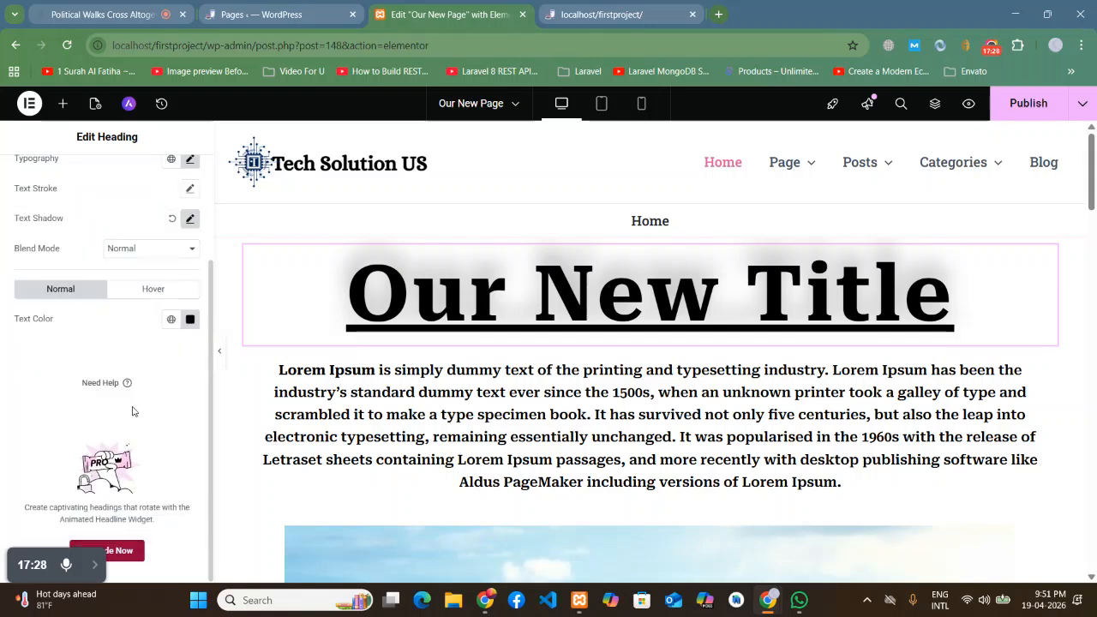
Step: Review the heading's full set of typography settings once more, from family to word spacing
scroll(85, 294, "up", 3)
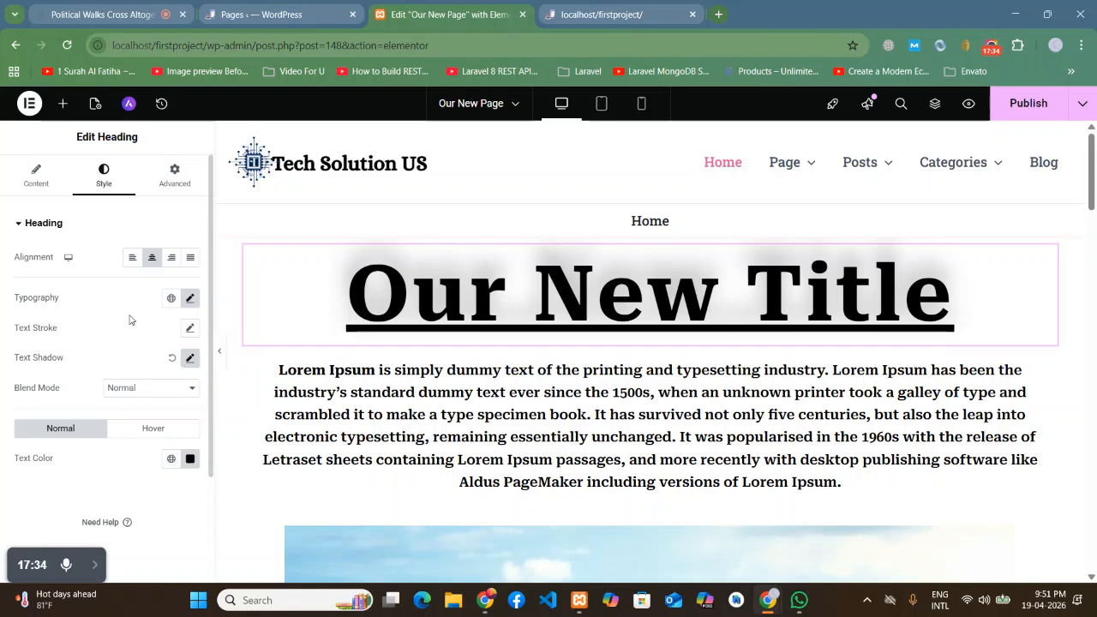
left_click(191, 300)
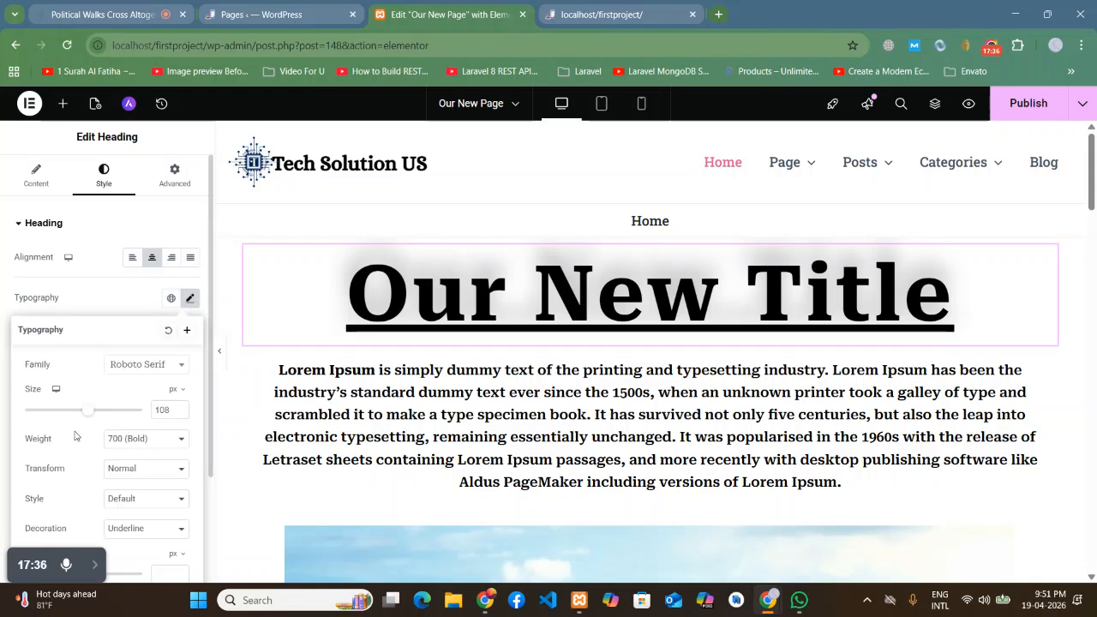
scroll(77, 433, "down", 2)
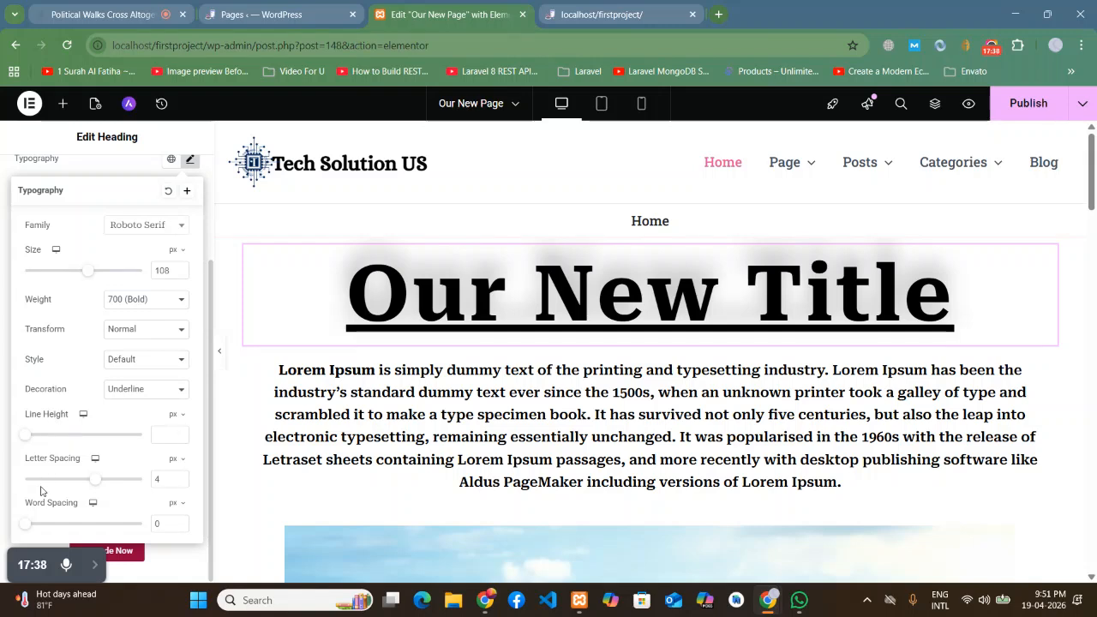
scroll(85, 375, "up", 2)
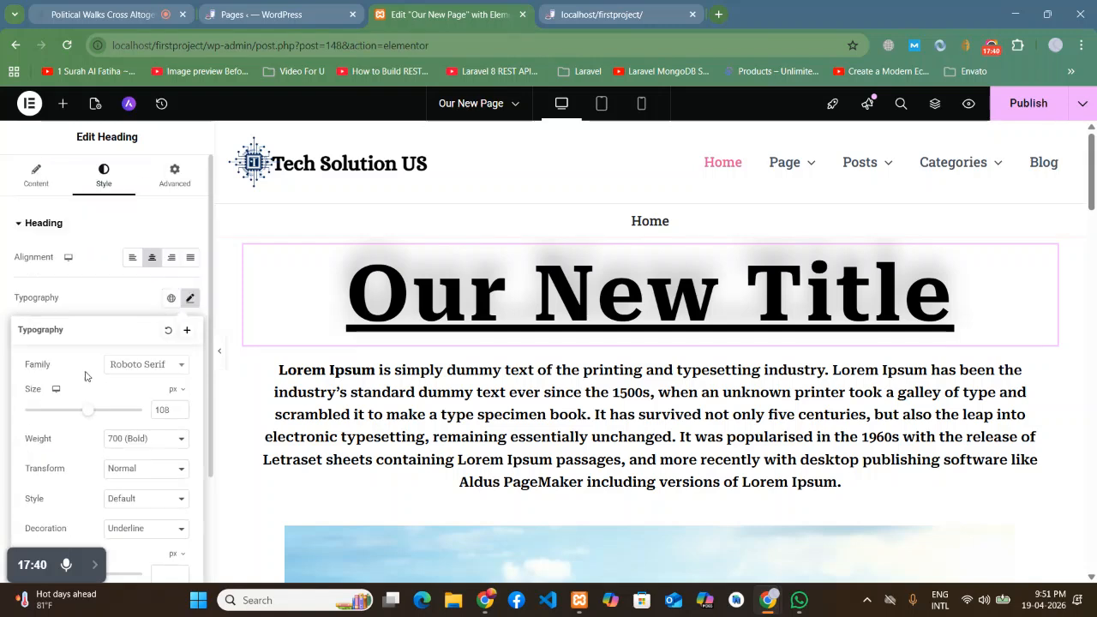
left_click(105, 300)
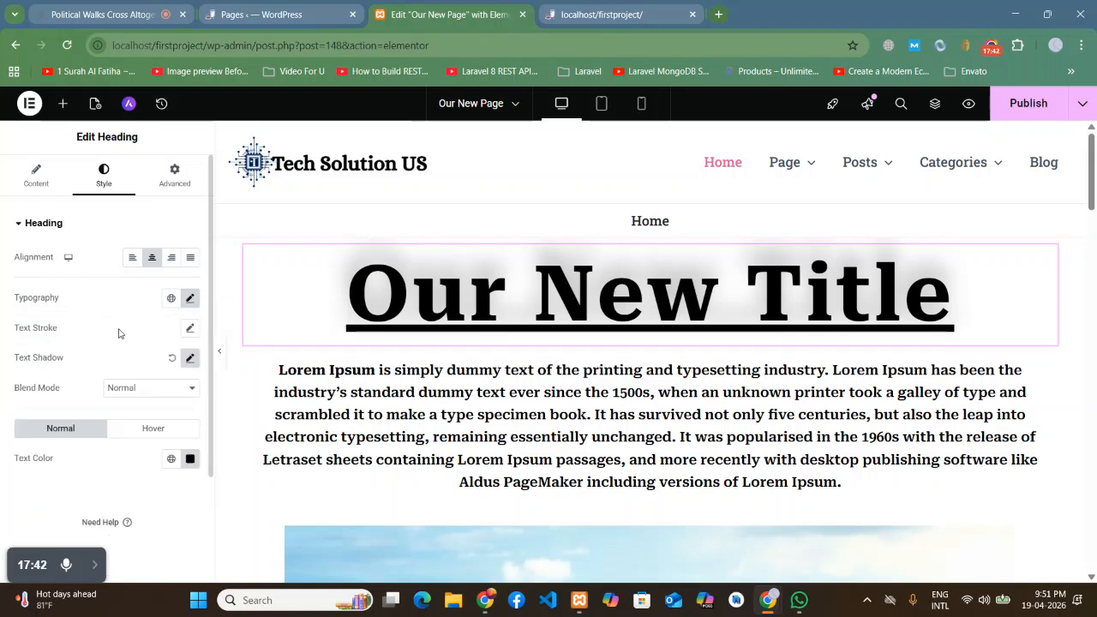
Step: Try a 4 px text stroke on the heading in the reddish colour #A75D5D
left_click(191, 329)
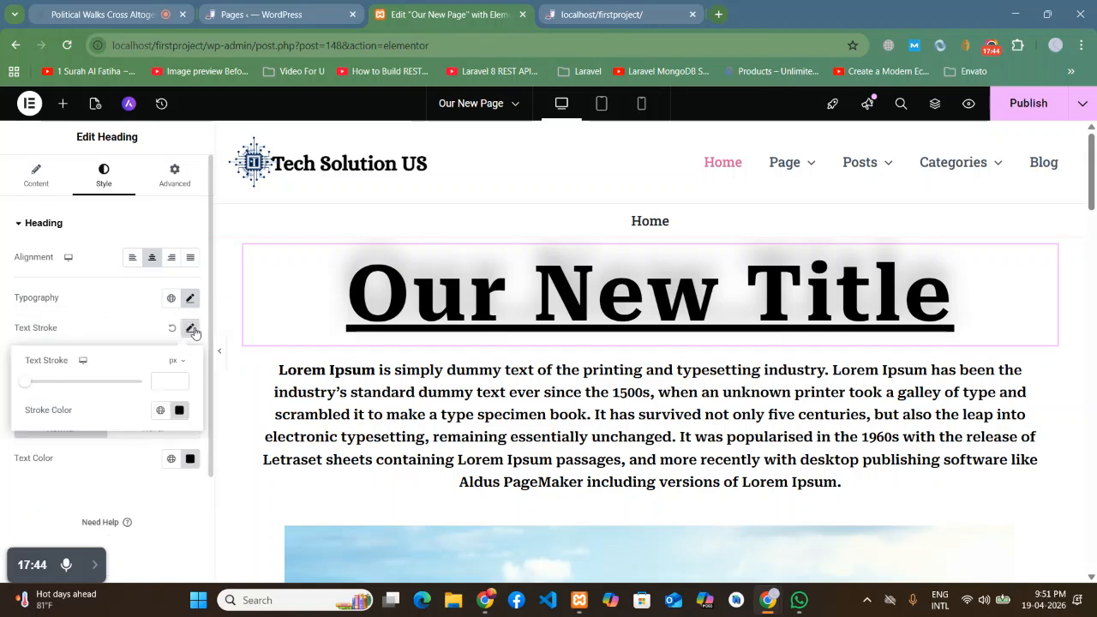
mouse_move(23, 389)
left_mouse_down()
mouse_move(128, 390)
mouse_move(73, 387)
left_mouse_up()
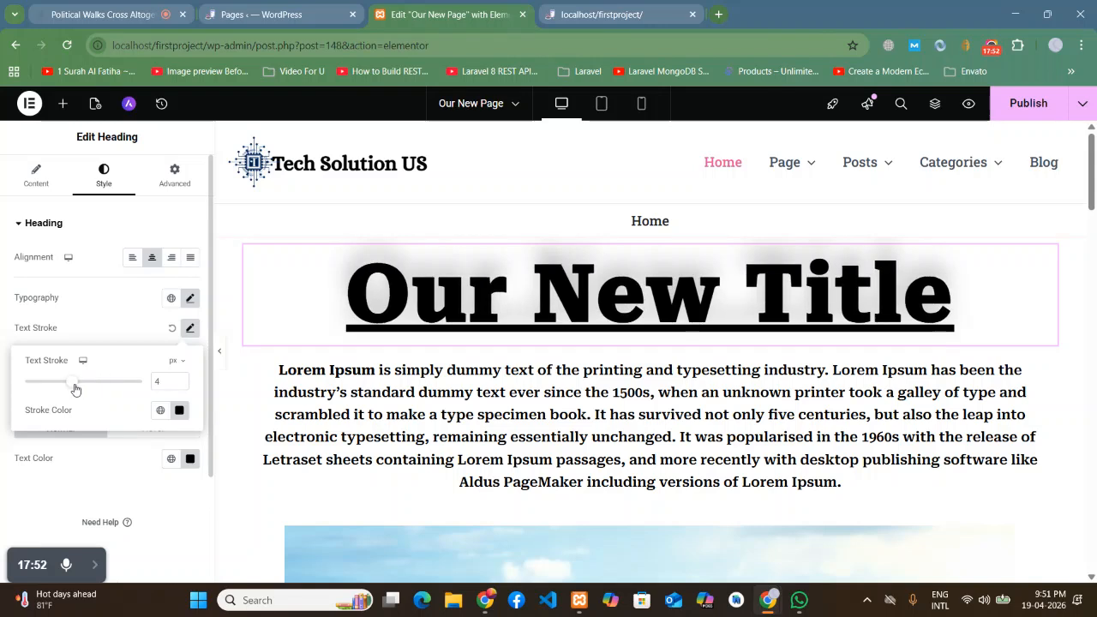
left_click(180, 410)
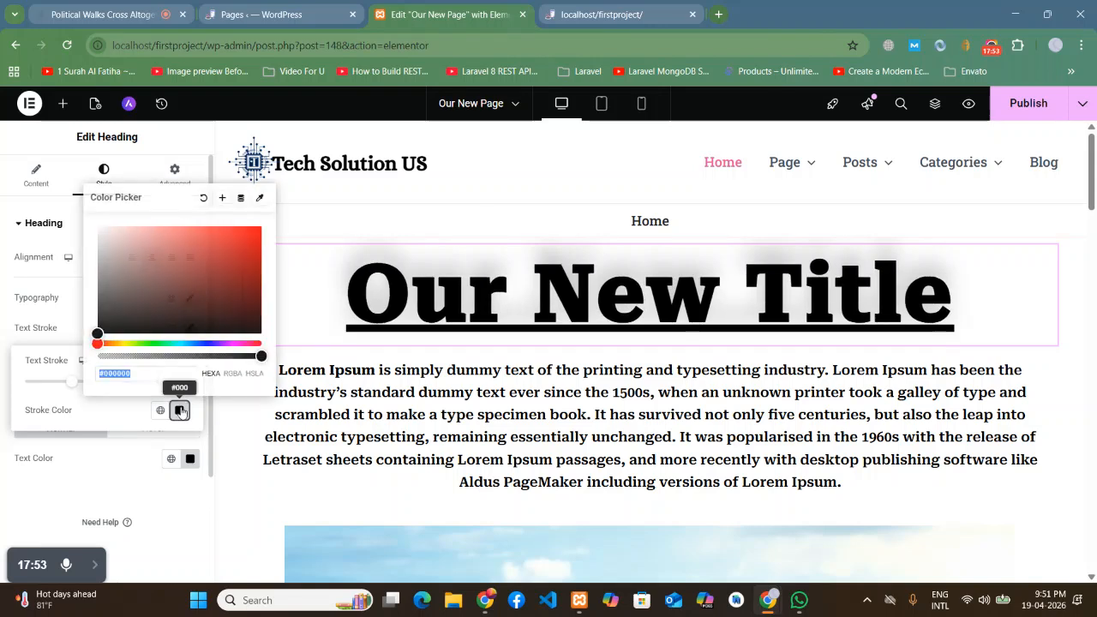
left_click(164, 258)
mouse_move(164, 258)
left_mouse_down()
mouse_move(215, 249)
mouse_move(205, 286)
mouse_move(172, 262)
left_mouse_up()
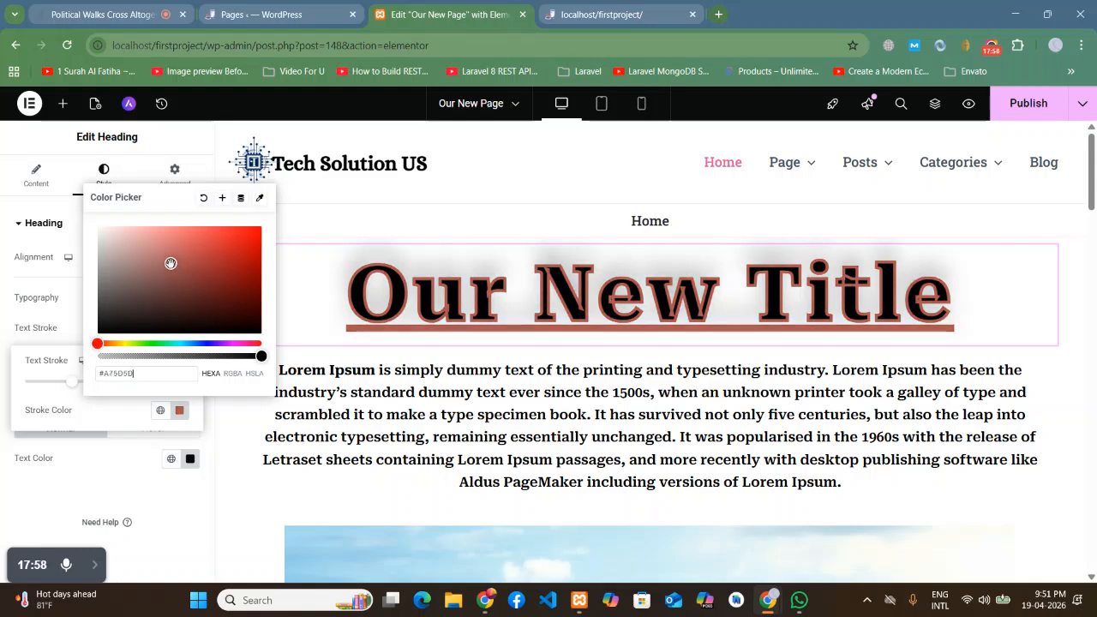
Step: Try the dark stroke colour #262826 on the heading and reset the text stroke to its default
mouse_move(172, 262)
left_mouse_down()
mouse_move(120, 252)
mouse_move(121, 241)
mouse_move(130, 257)
left_mouse_up()
left_click(149, 344)
mouse_move(153, 345)
left_mouse_down()
mouse_move(186, 343)
mouse_move(154, 344)
left_mouse_up()
mouse_move(234, 270)
left_mouse_down()
mouse_move(249, 238)
mouse_move(223, 311)
mouse_move(196, 333)
mouse_move(104, 317)
left_mouse_up()
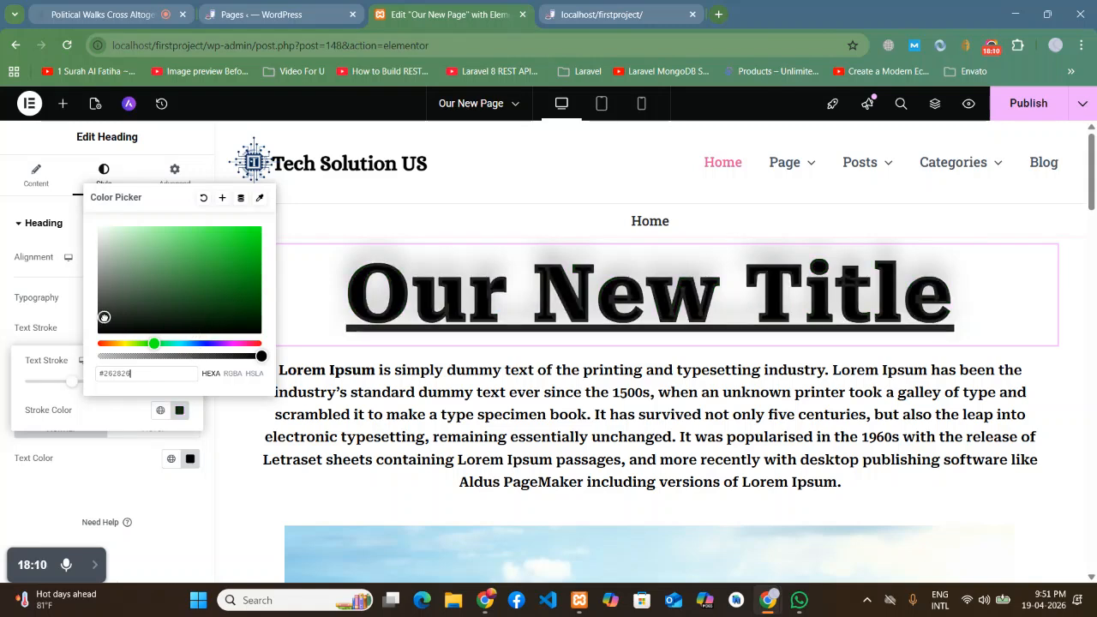
left_click(3, 466)
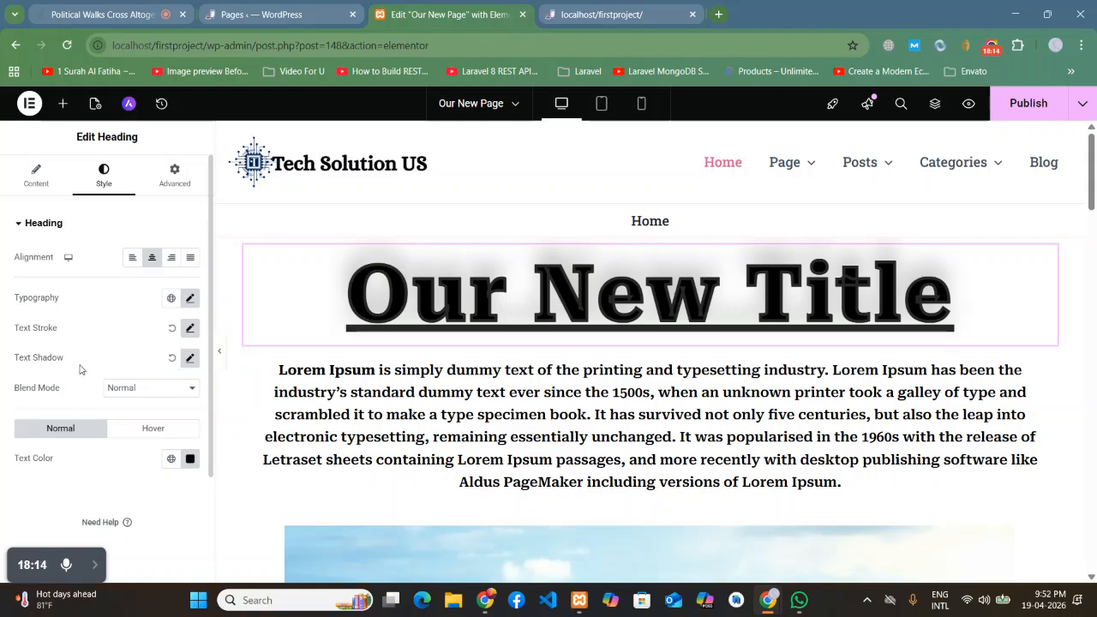
left_click(173, 328)
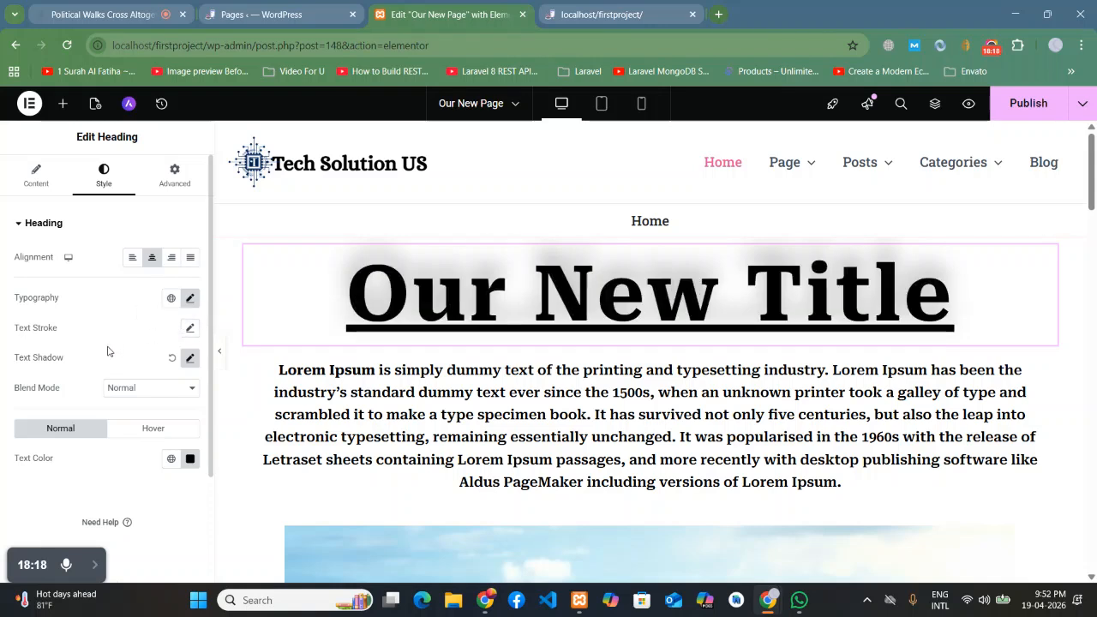
Step: Set the heading's text shadow to blur 0, horizontal offset -8 and vertical offset -2
left_click(190, 358)
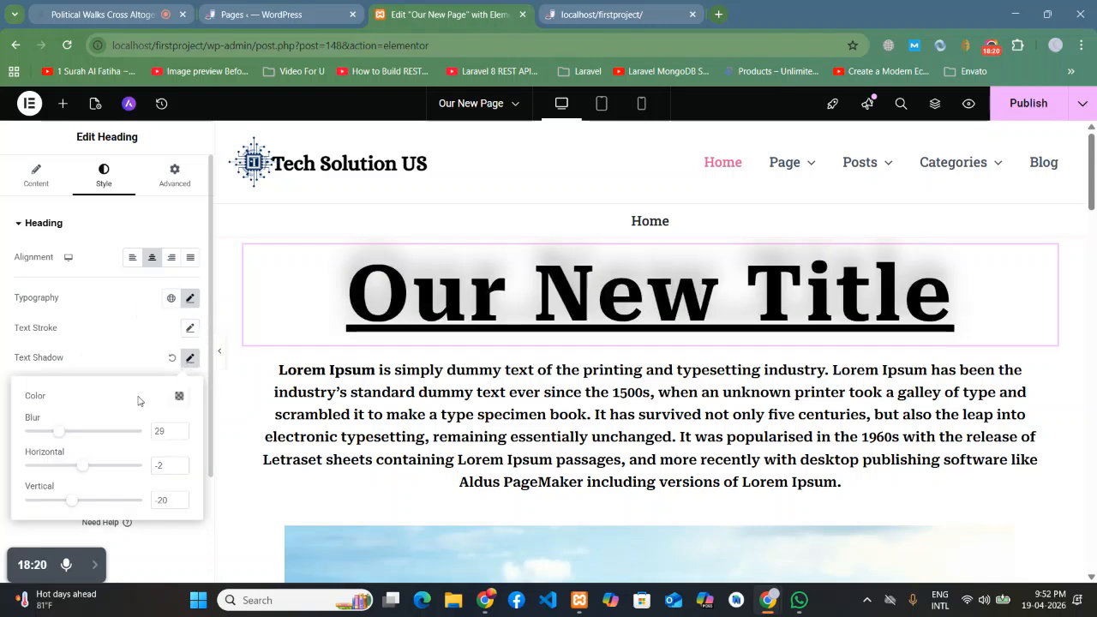
left_click_drag(58, 441, 21, 434)
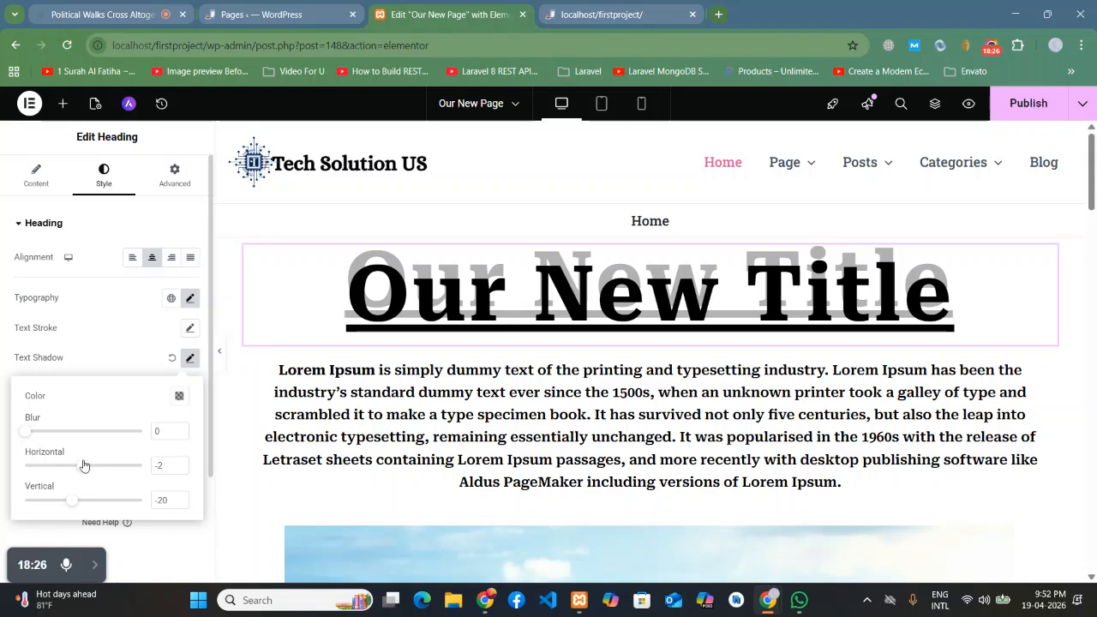
mouse_move(80, 466)
left_mouse_down()
mouse_move(66, 462)
mouse_move(75, 463)
mouse_move(69, 500)
mouse_move(86, 500)
mouse_move(74, 465)
mouse_move(82, 470)
left_mouse_up()
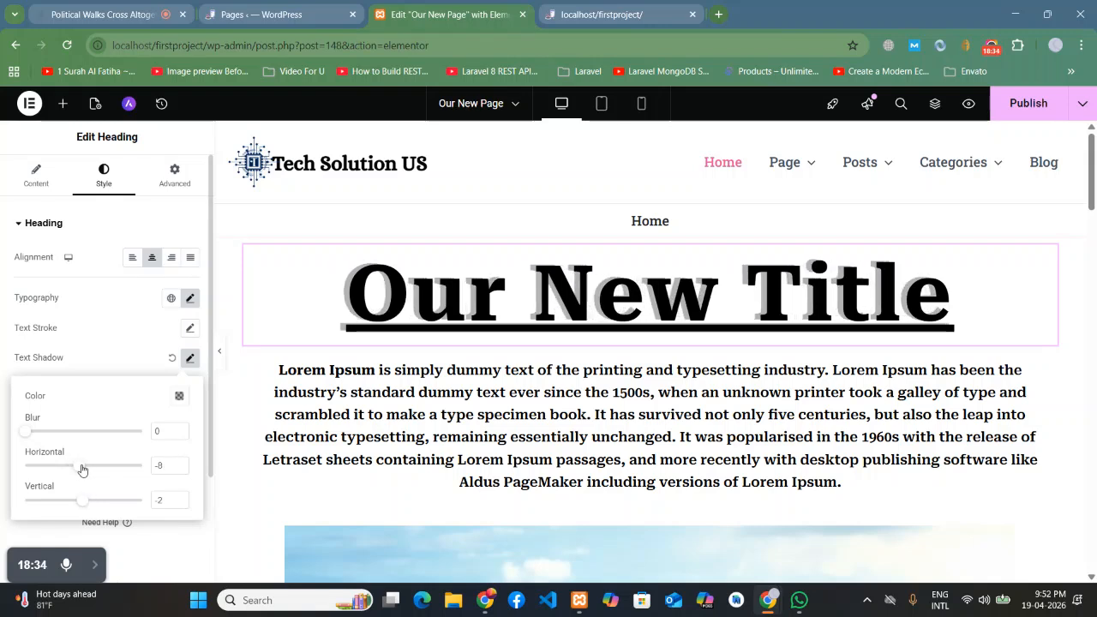
Step: Set the heading's text shadow colour to dark olive, rgba(40, 43, 35, 0.66)
left_click(179, 398)
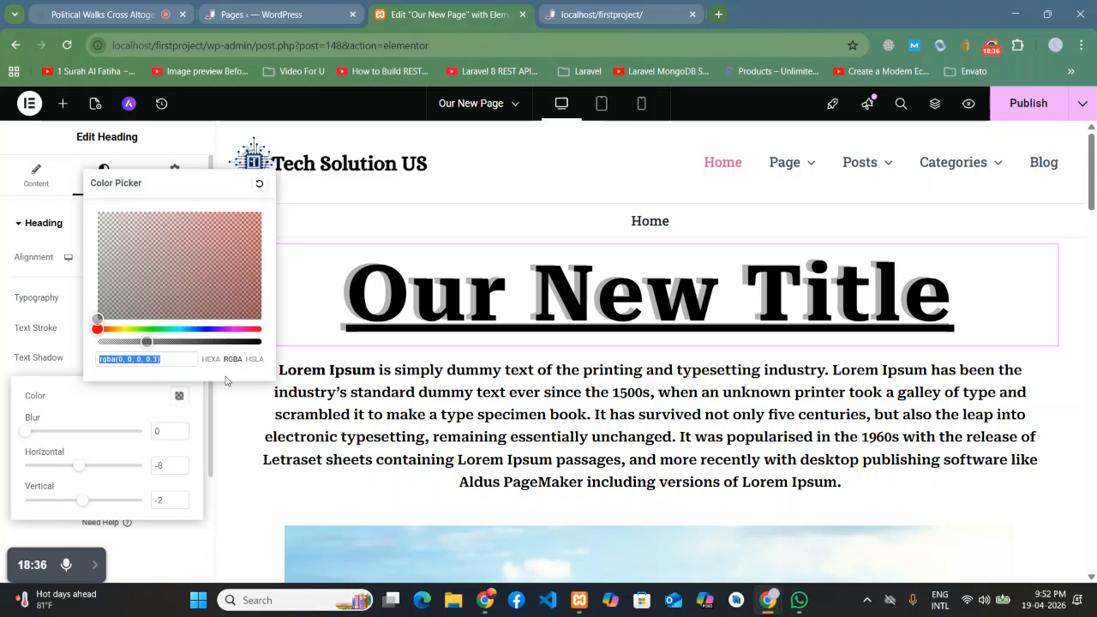
left_click(145, 328)
left_click_drag(146, 328, 135, 328)
left_click_drag(128, 276, 170, 273)
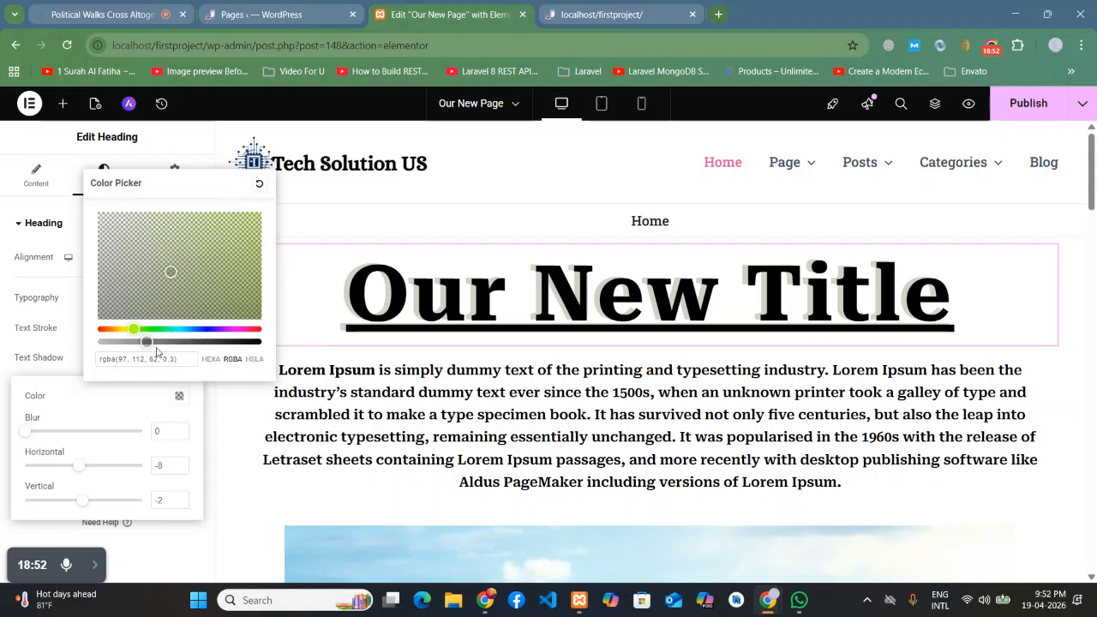
left_click_drag(147, 342, 168, 344)
left_click_drag(172, 276, 127, 300)
left_click_drag(172, 339, 202, 346)
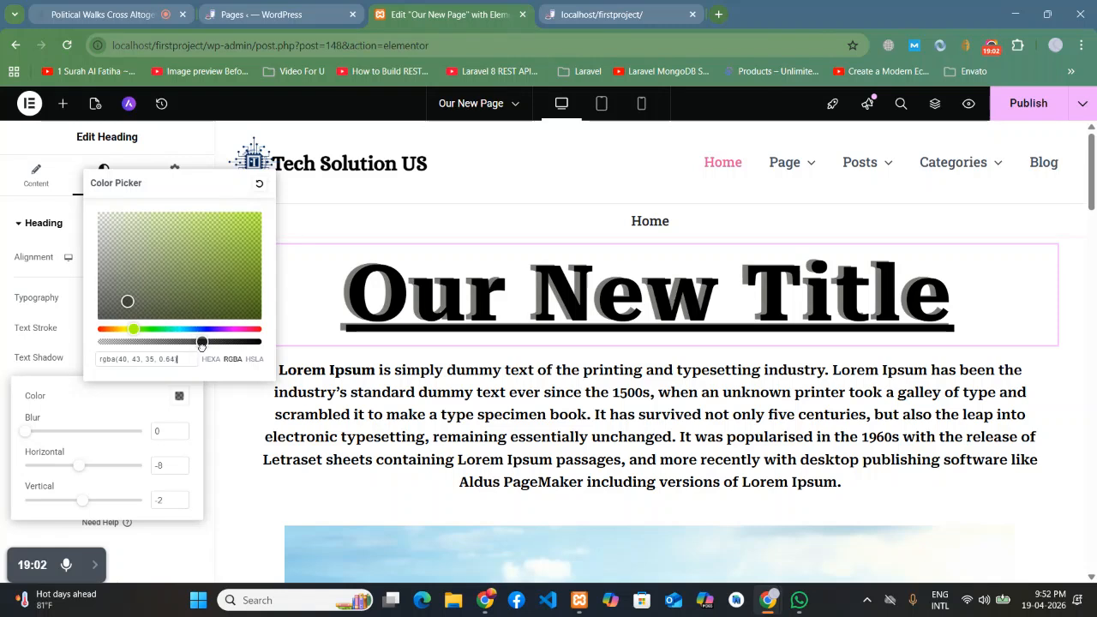
mouse_move(201, 344)
left_mouse_down()
mouse_move(230, 356)
mouse_move(208, 355)
left_mouse_up()
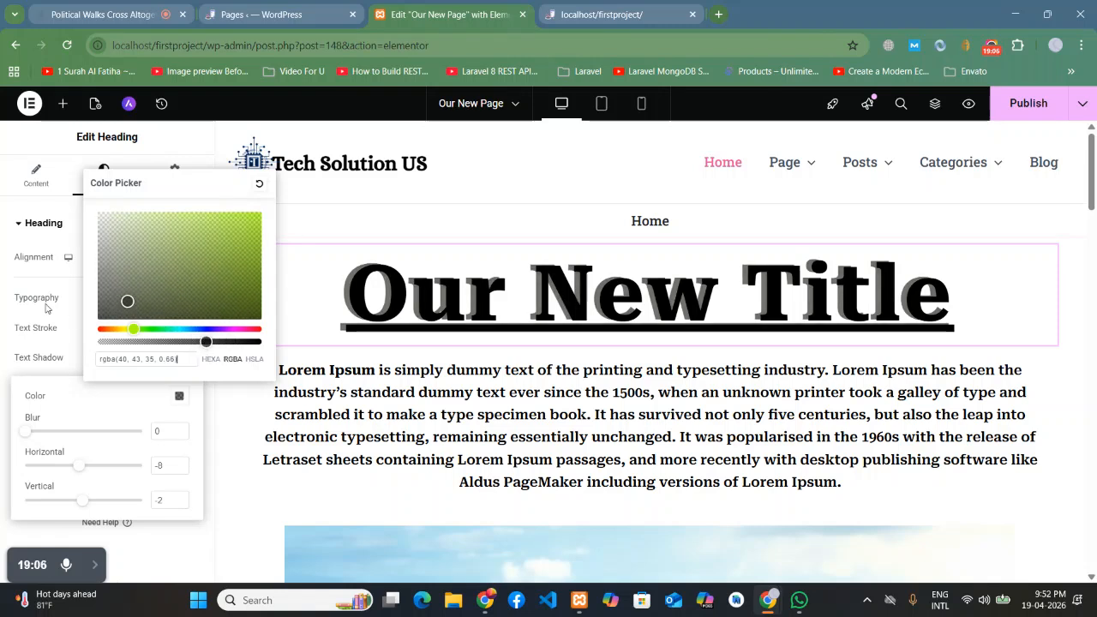
left_click(2, 395)
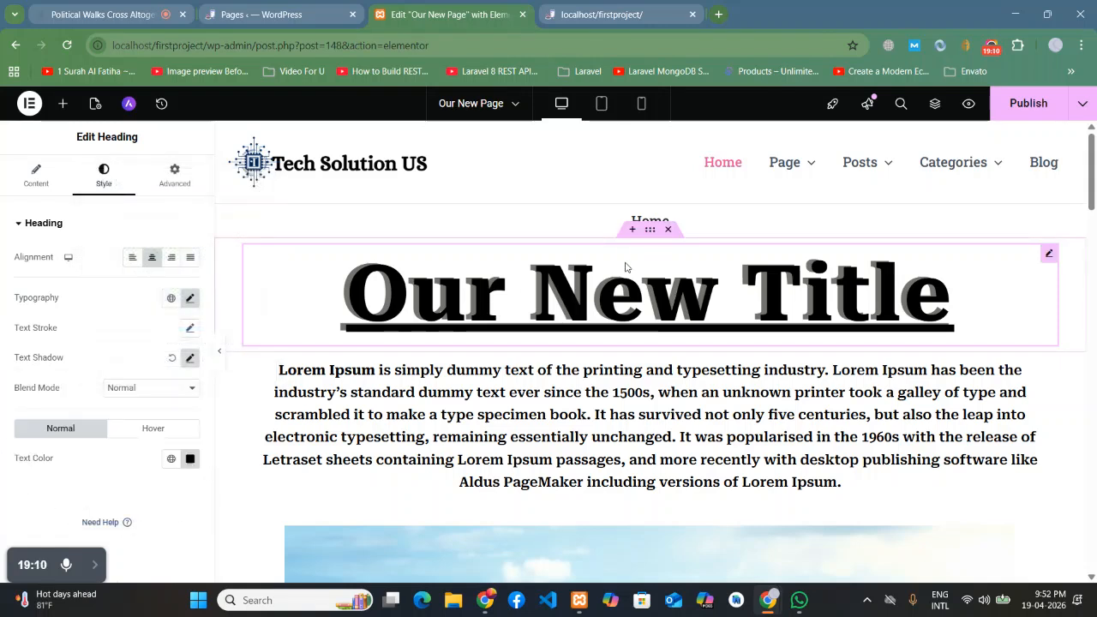
Step: Try the Color blend mode on the heading, set it back to Normal and look through the other blend modes
left_click(125, 391)
left_click(140, 301)
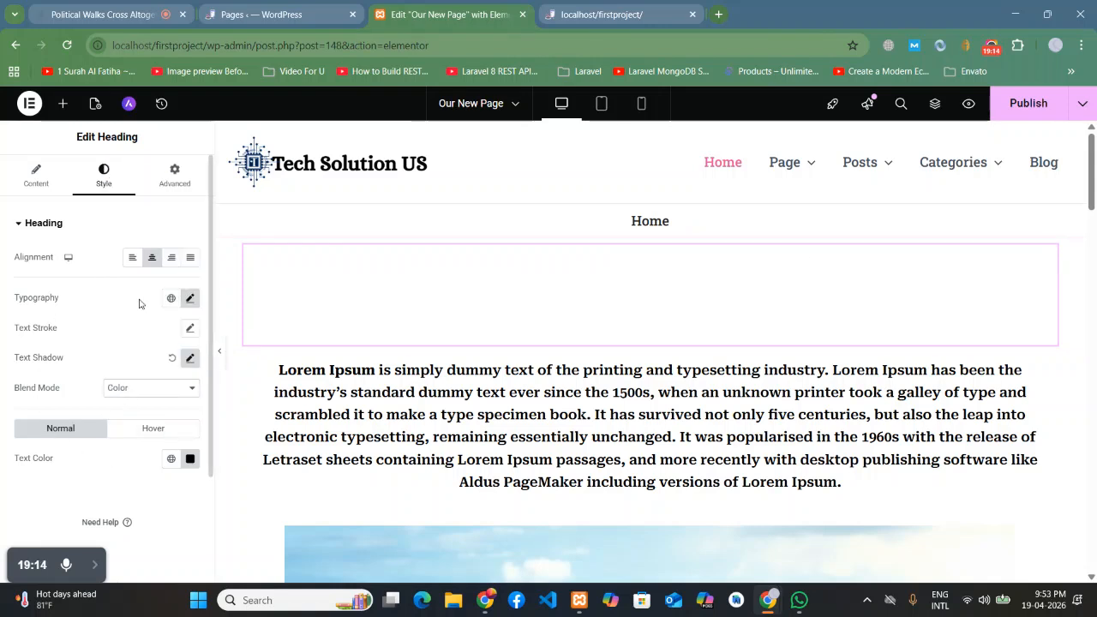
left_click(141, 387)
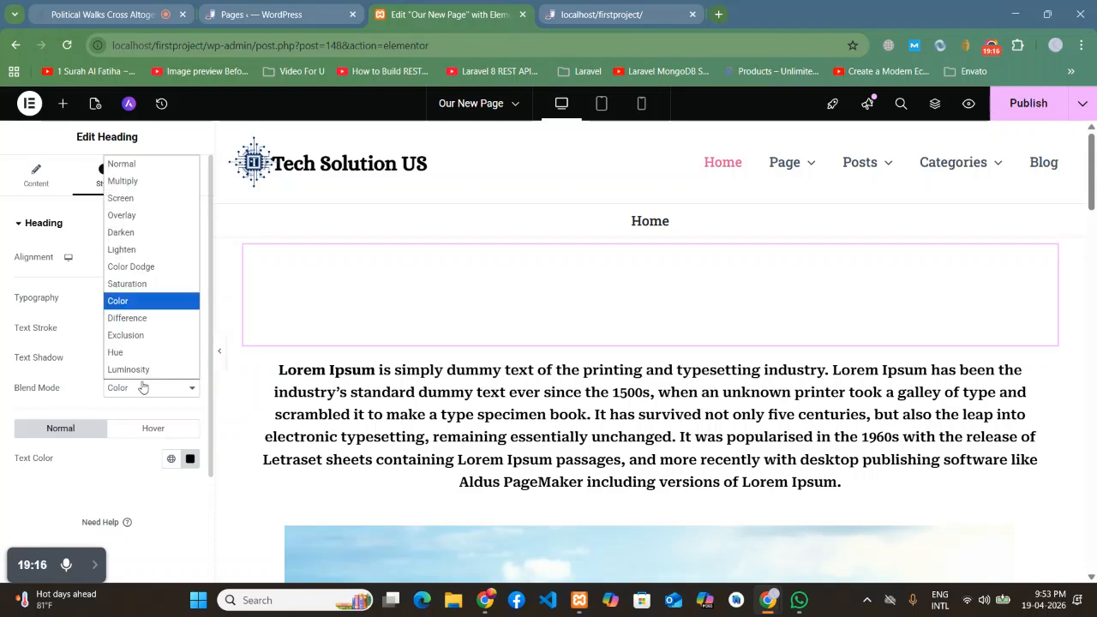
left_click(130, 165)
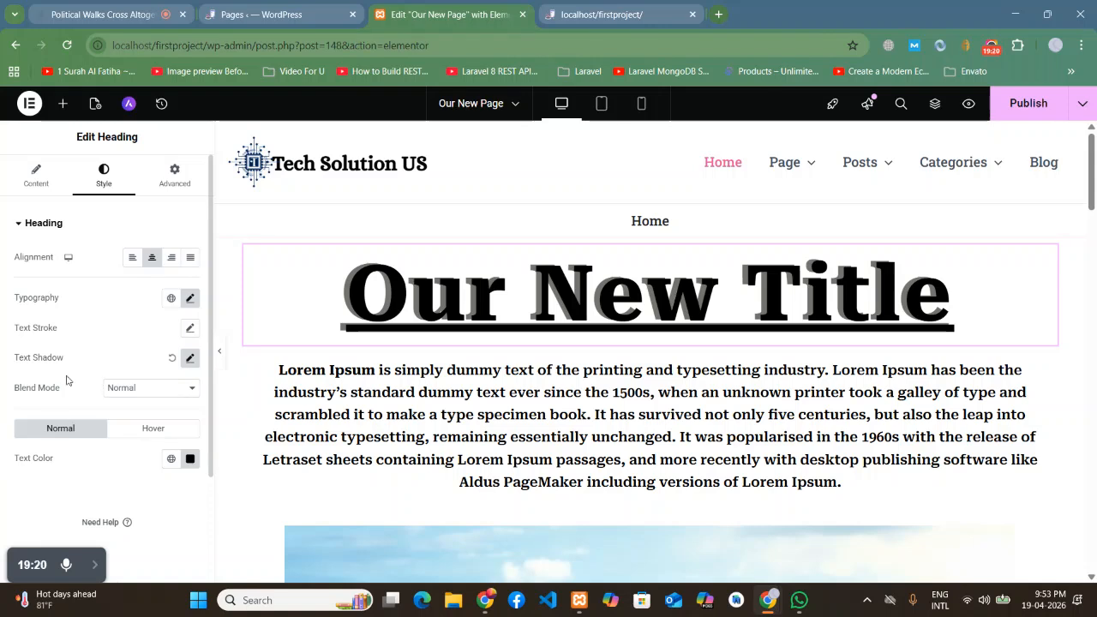
left_click(136, 391)
left_click(115, 162)
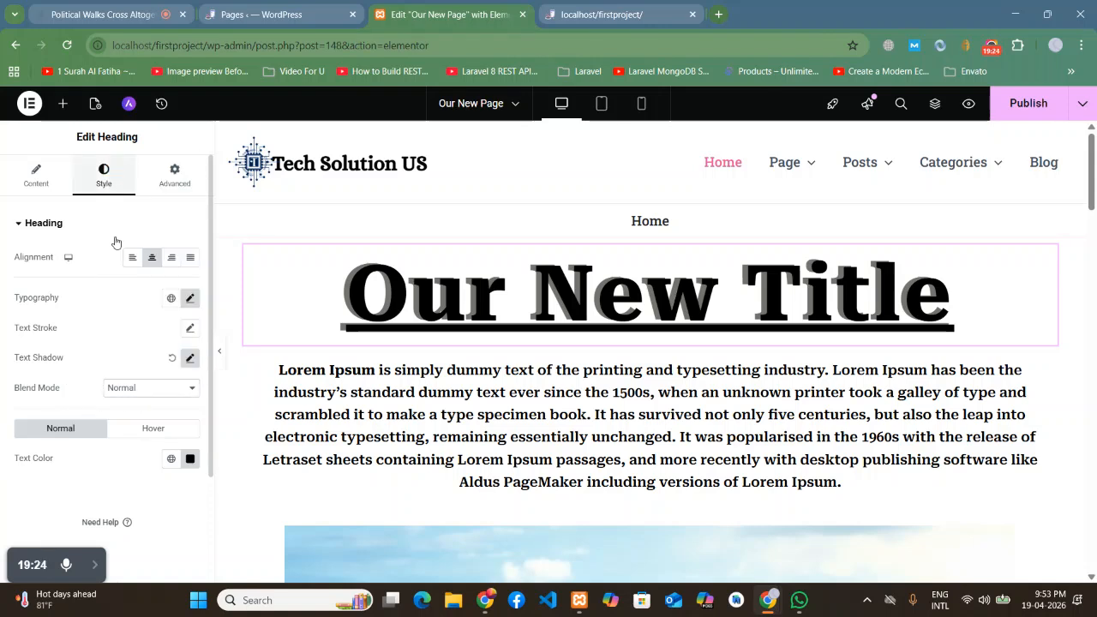
left_click(120, 389)
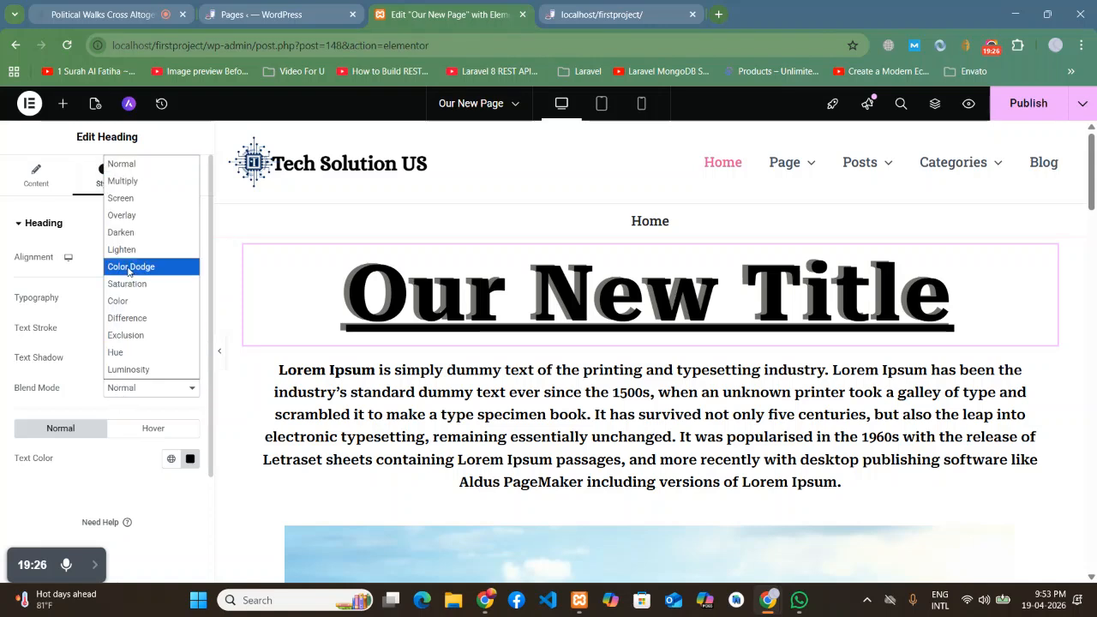
left_click(5, 447)
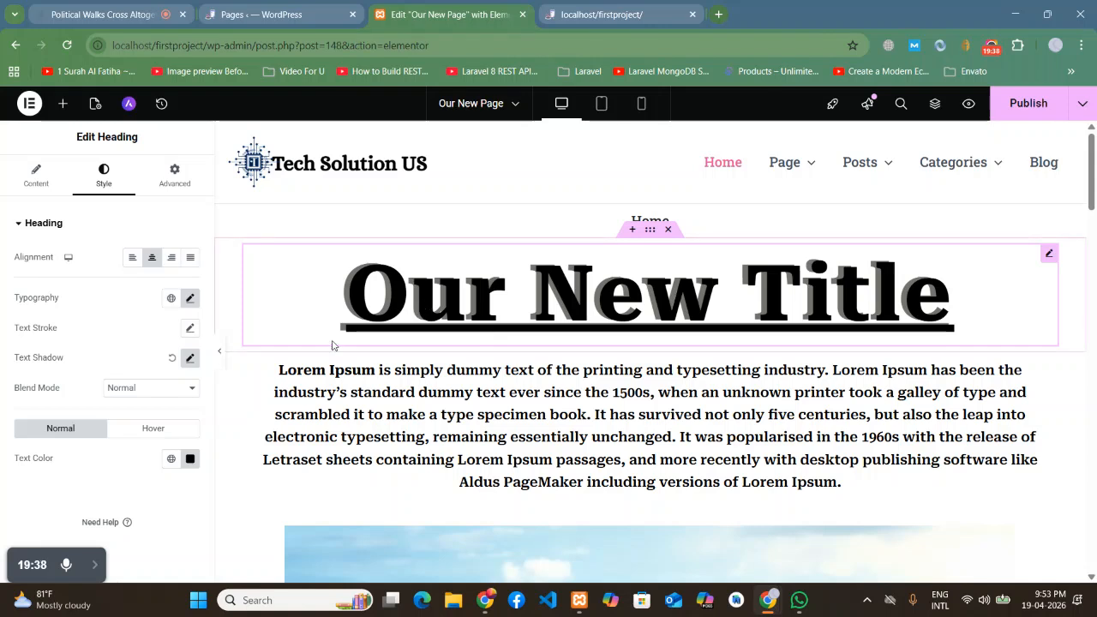
Step: Set the heading's hover link colour to light green, #7DFD97
left_click(147, 427)
scroll(39, 360, "down", 2)
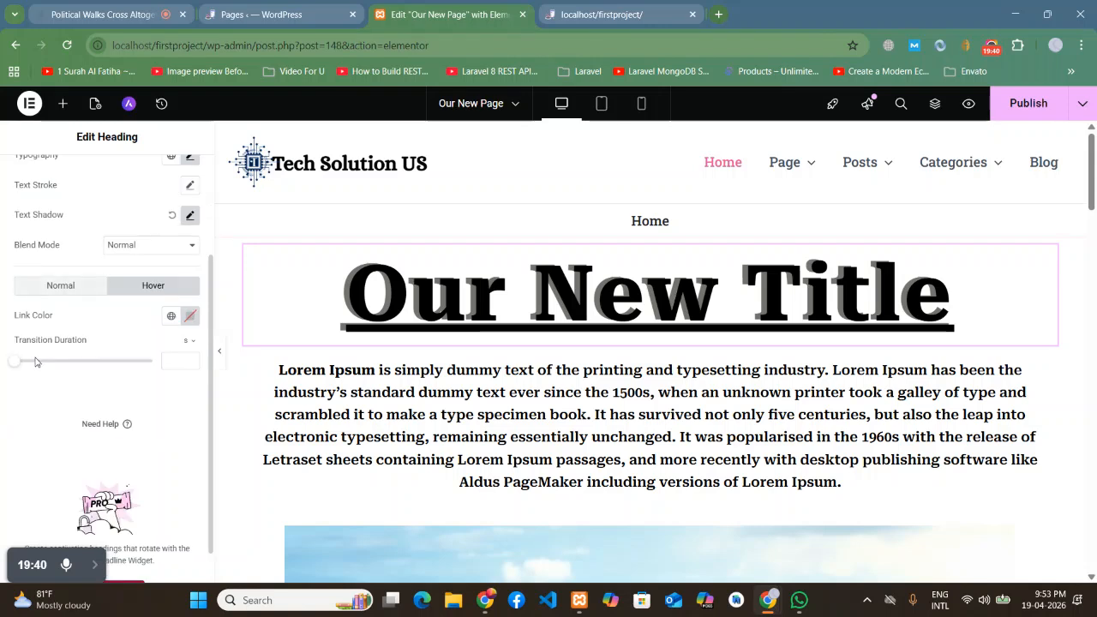
left_click(190, 315)
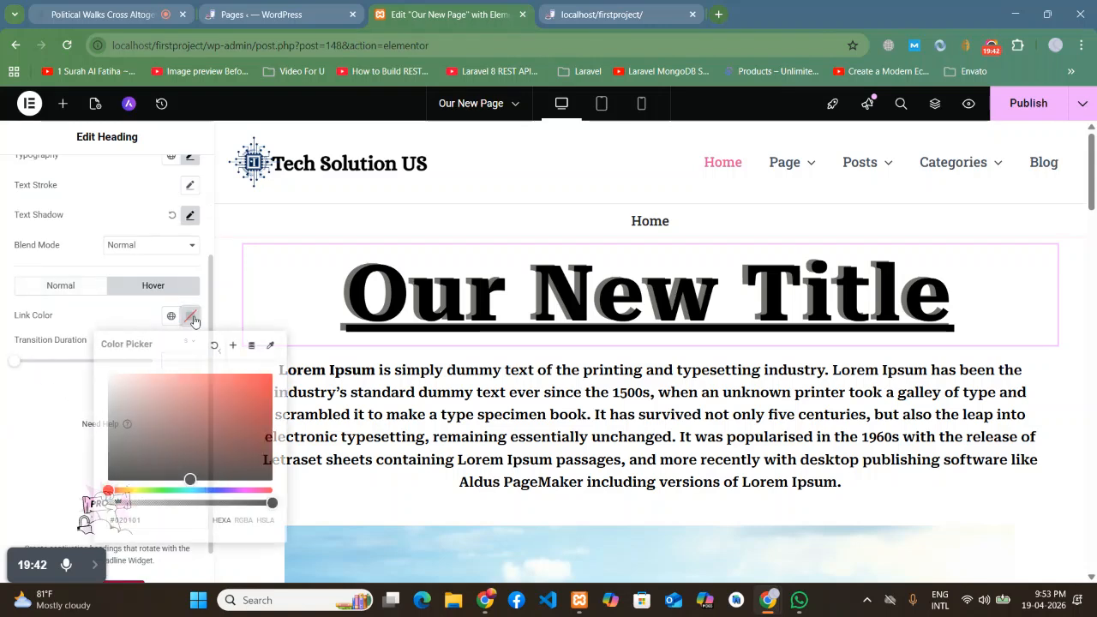
left_click_drag(184, 424, 191, 375)
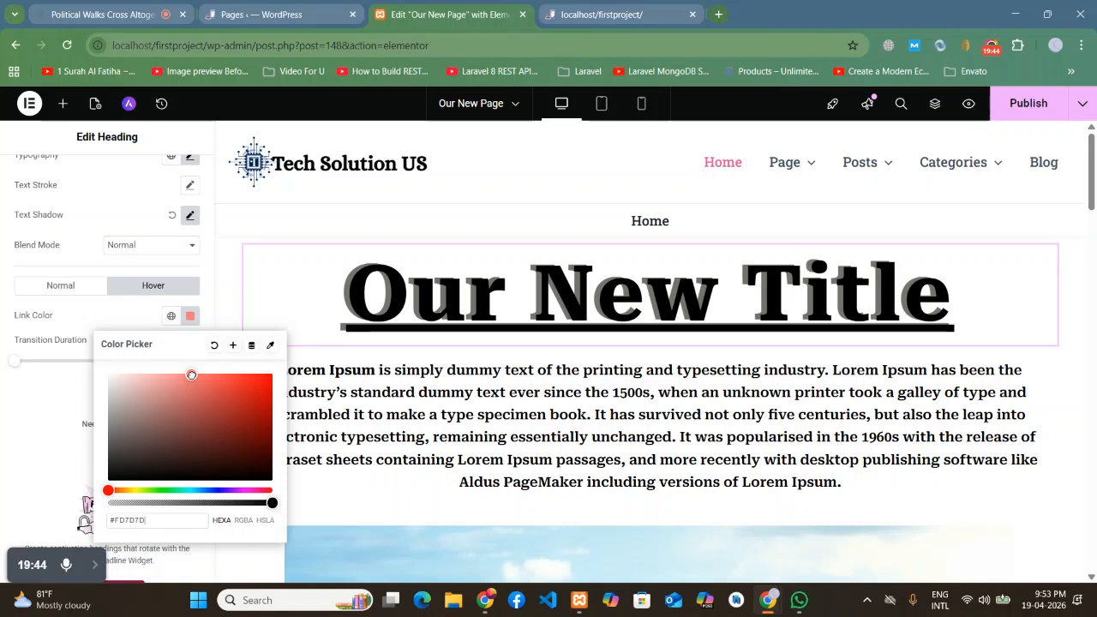
left_click_drag(192, 489, 168, 490)
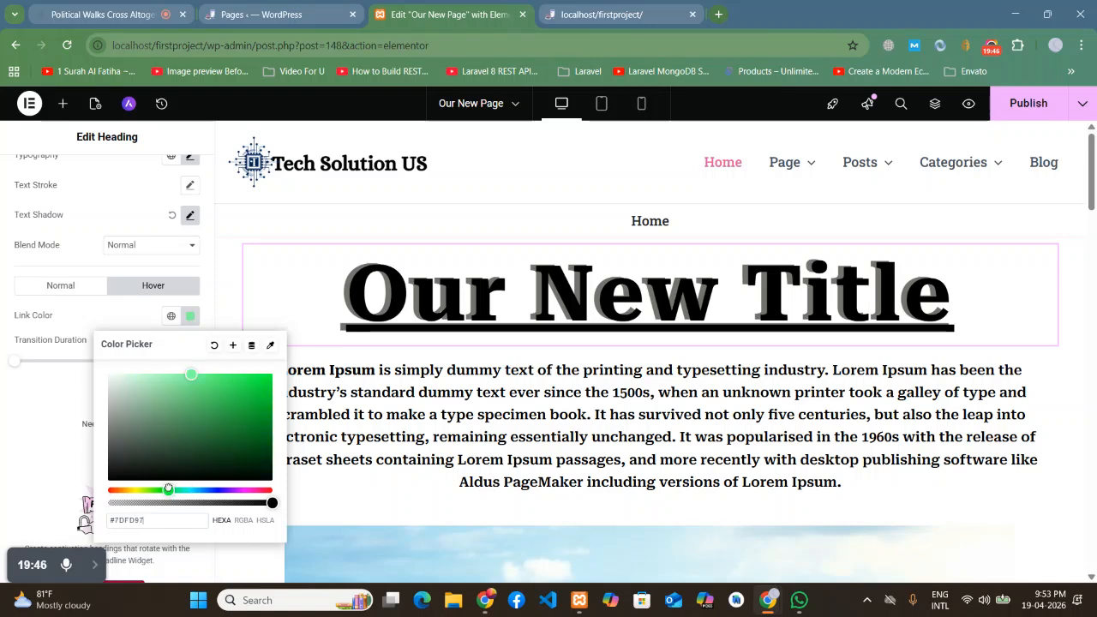
left_click(54, 449)
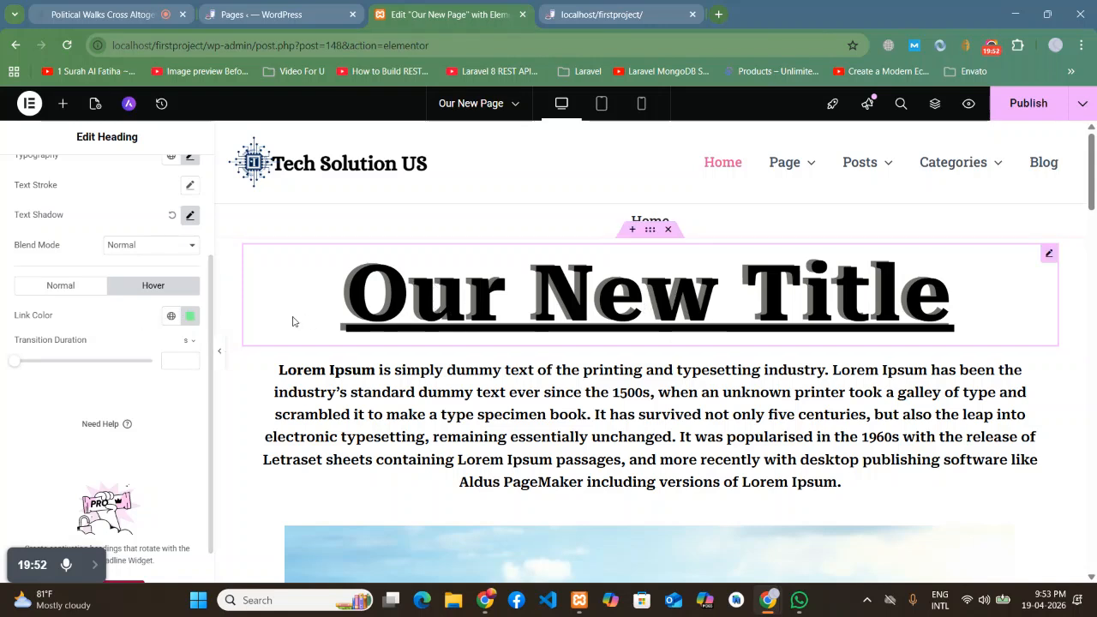
scroll(121, 319, "up", 3)
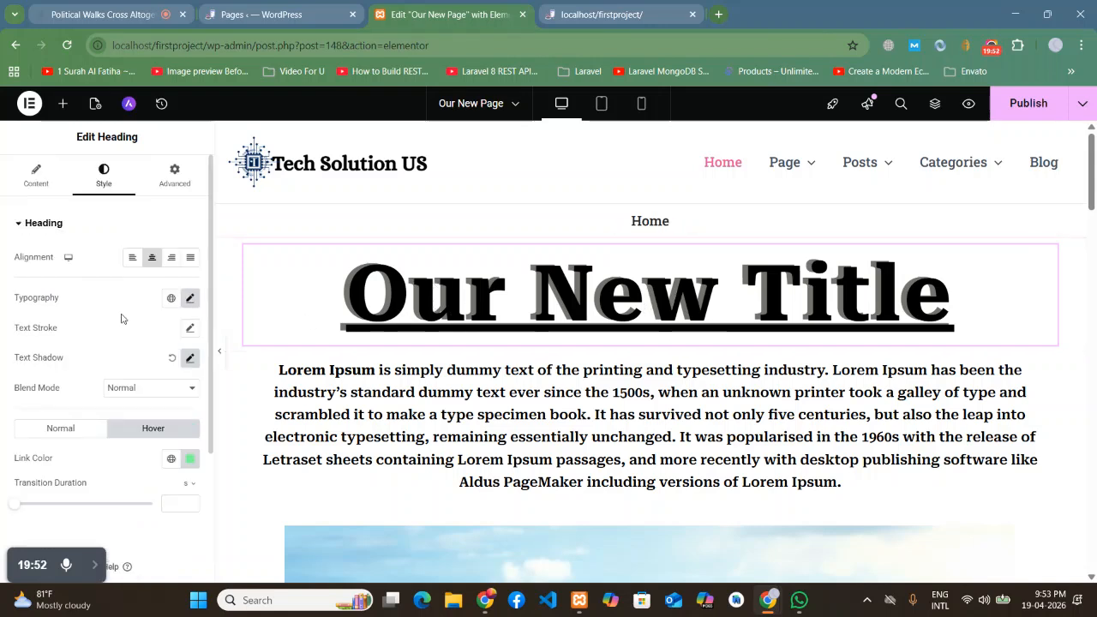
left_click(591, 14)
left_click(229, 46)
key("ctrl+c")
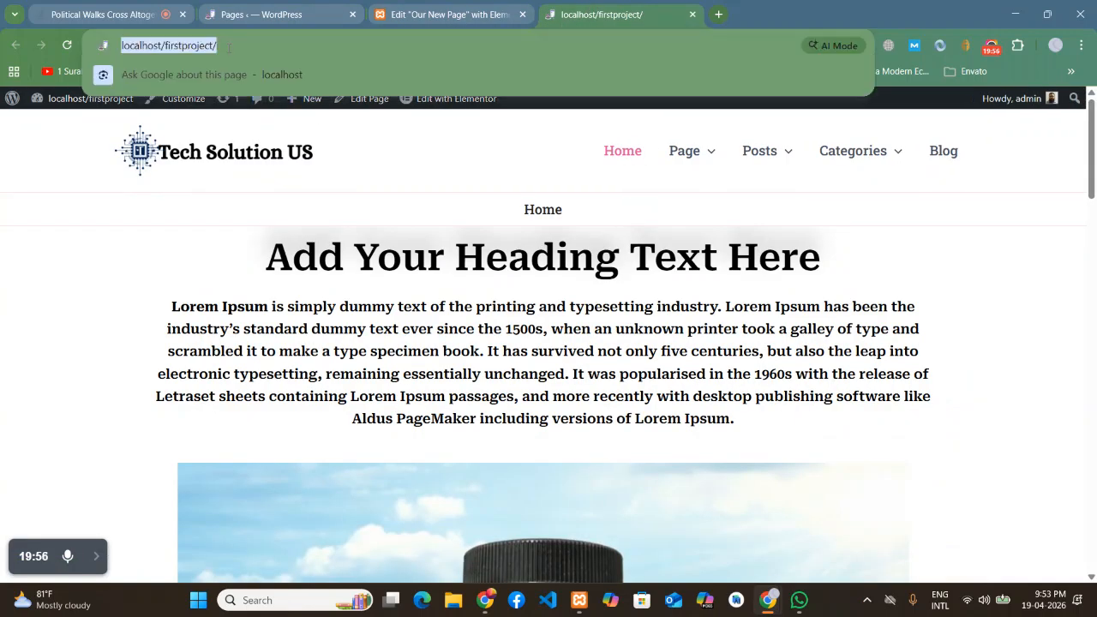
left_click(429, 10)
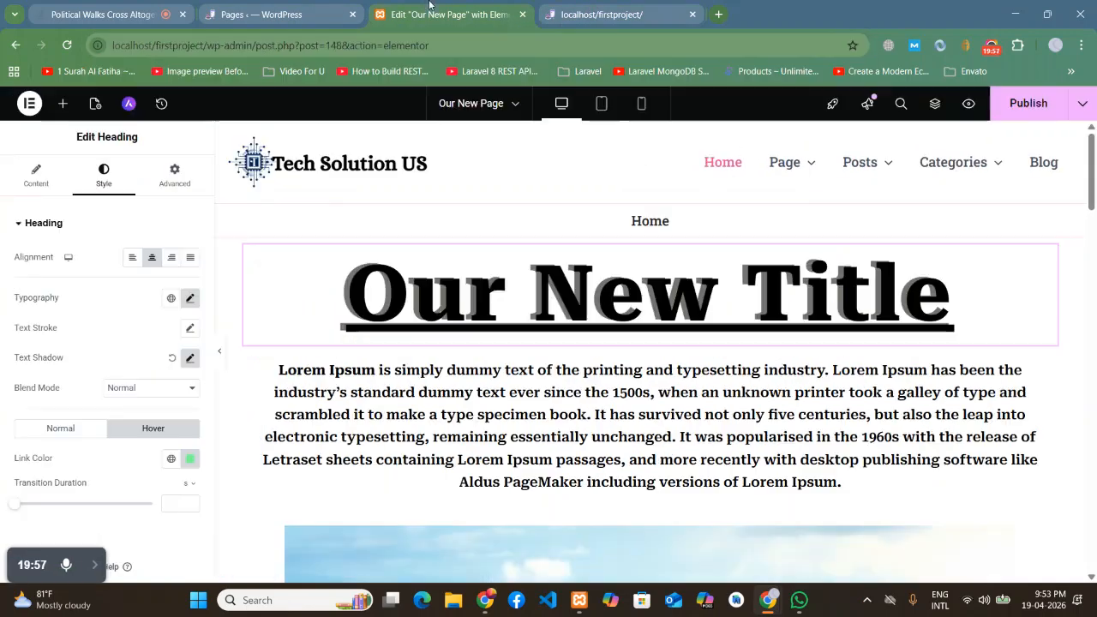
left_click(36, 181)
left_click(72, 361)
key("ctrl+v")
left_click(5, 453)
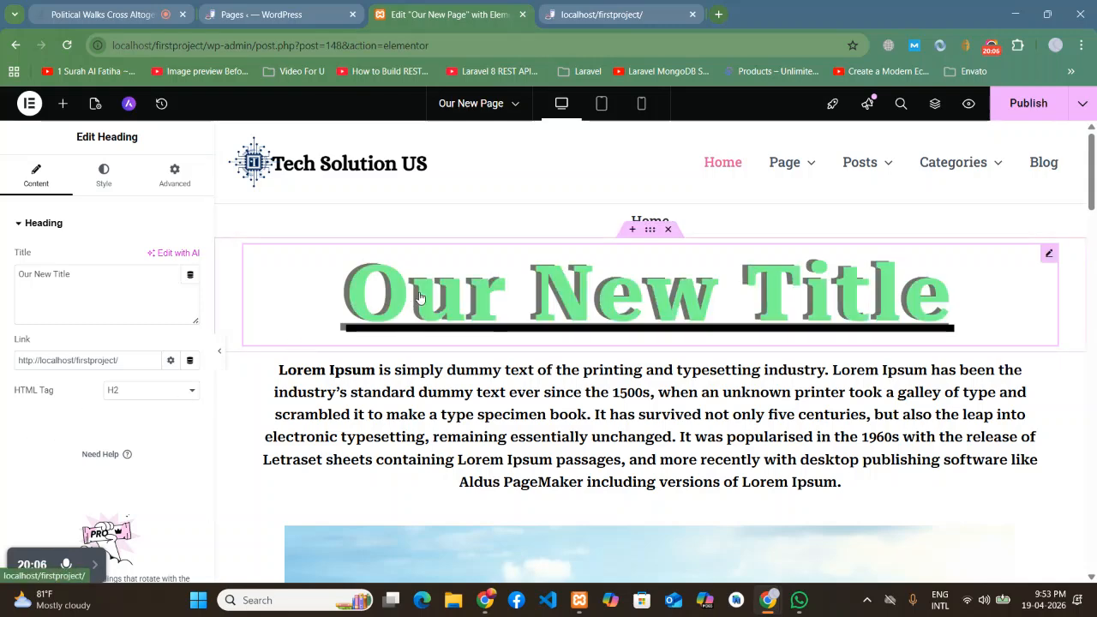
Step: Set the heading's hover link colour to a darker green, #1ABB3A
left_click(101, 174)
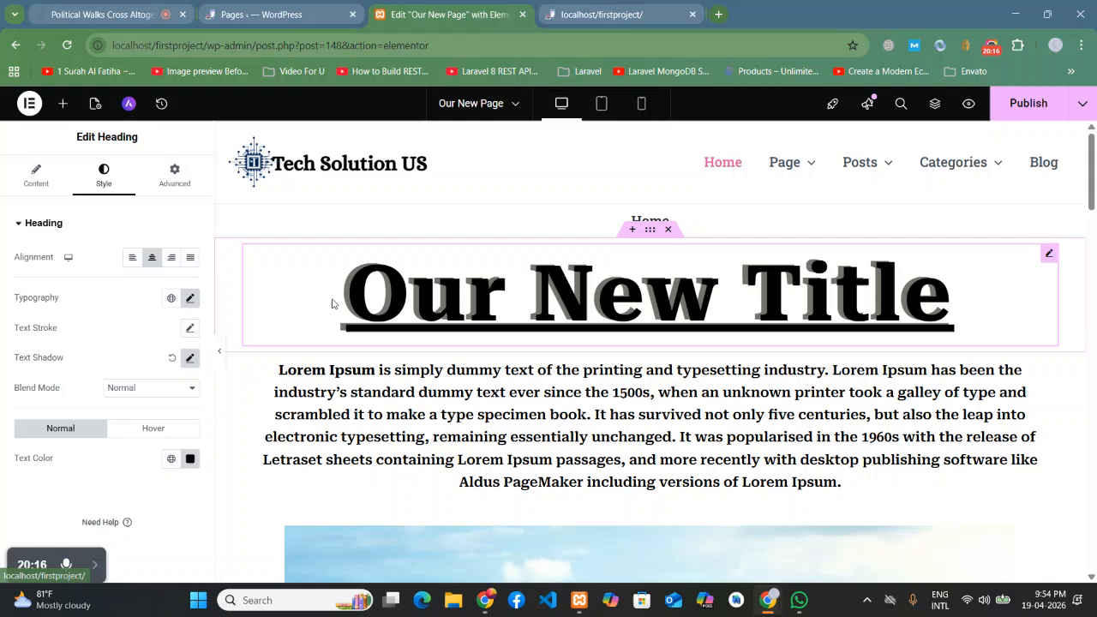
scroll(258, 412, "down", 1)
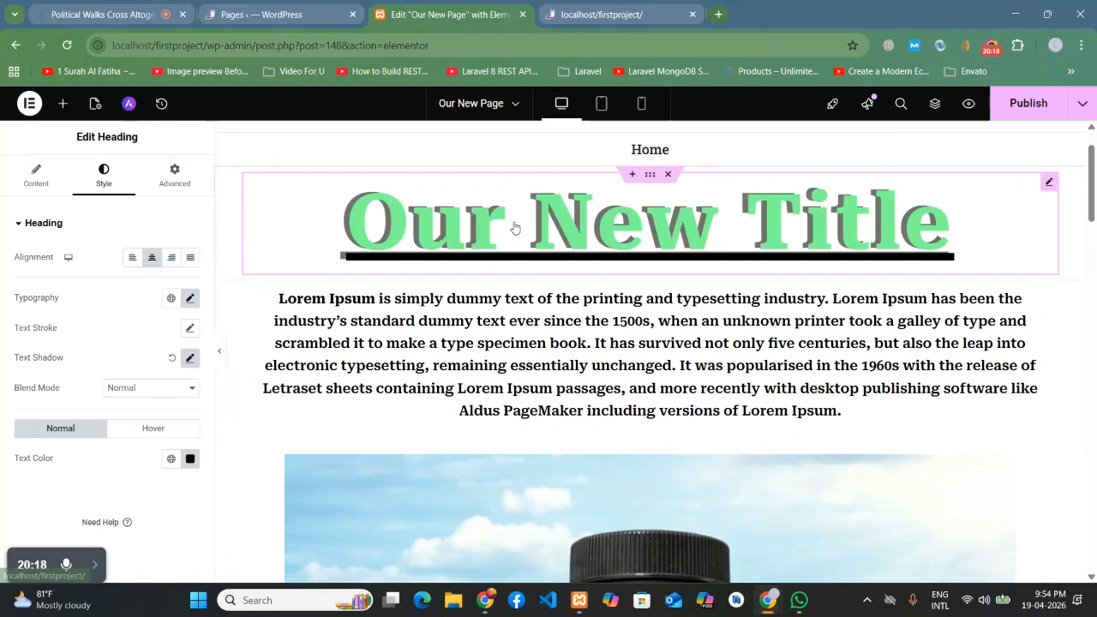
scroll(467, 219, "up", 1)
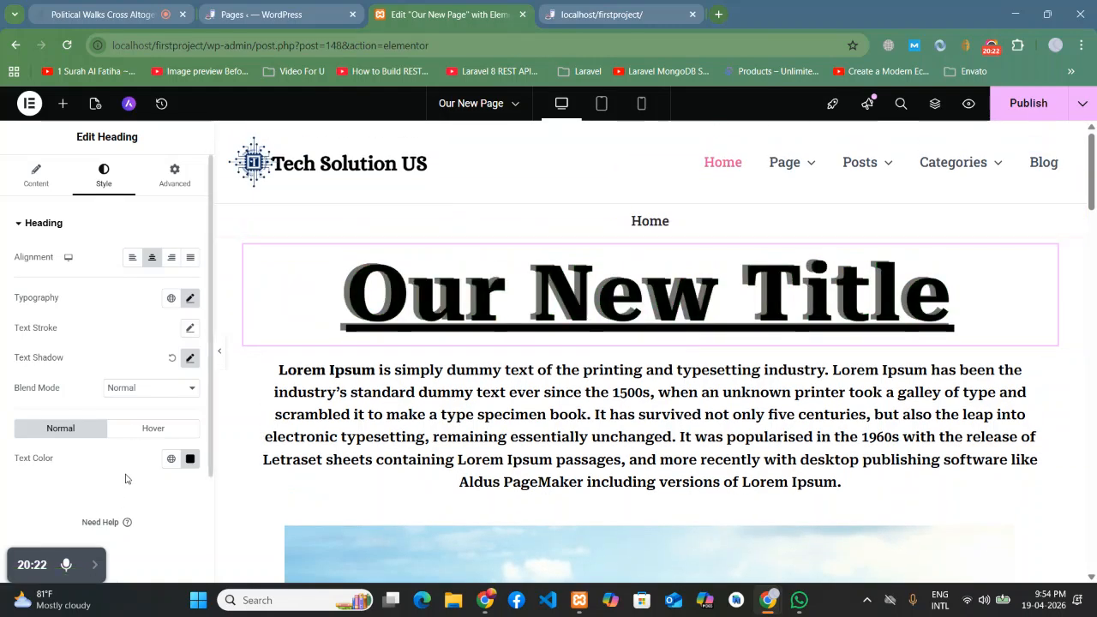
left_click(124, 433)
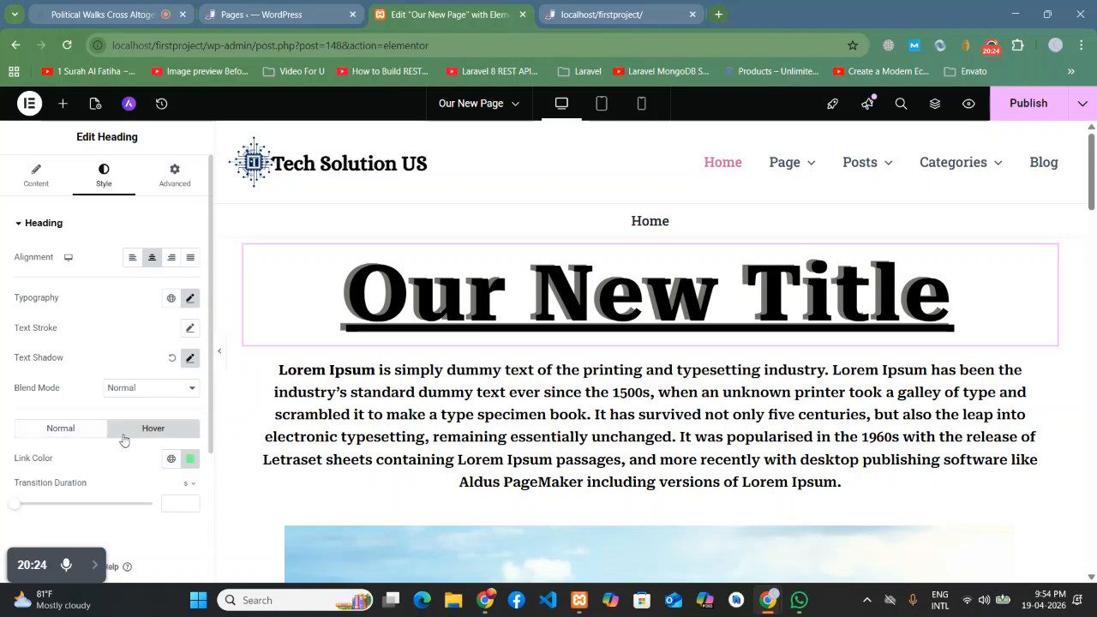
left_click(191, 461)
mouse_move(243, 360)
left_mouse_down()
mouse_move(197, 318)
mouse_move(203, 303)
mouse_move(249, 304)
left_mouse_up()
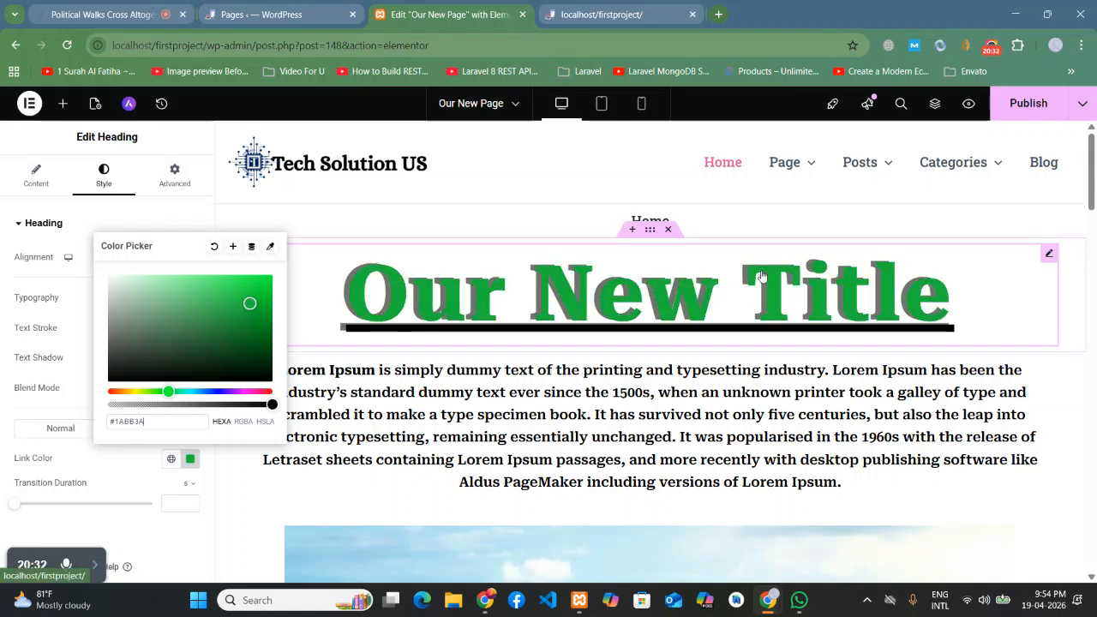
left_click(488, 178)
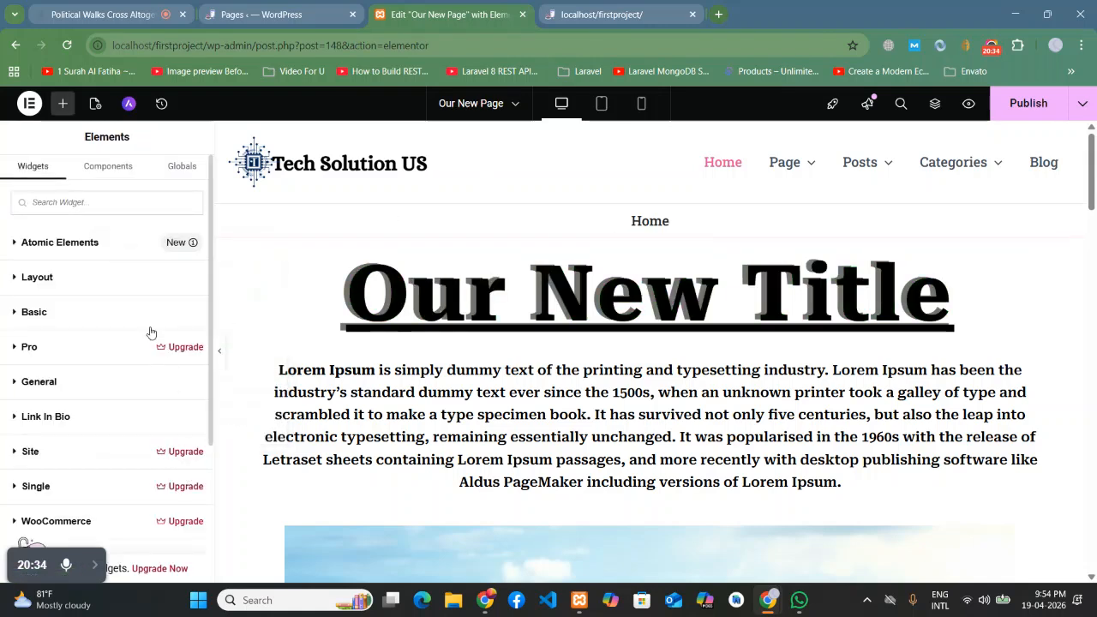
Step: Set the heading's font size to 76 px for the tablet portrait view
left_click(496, 317)
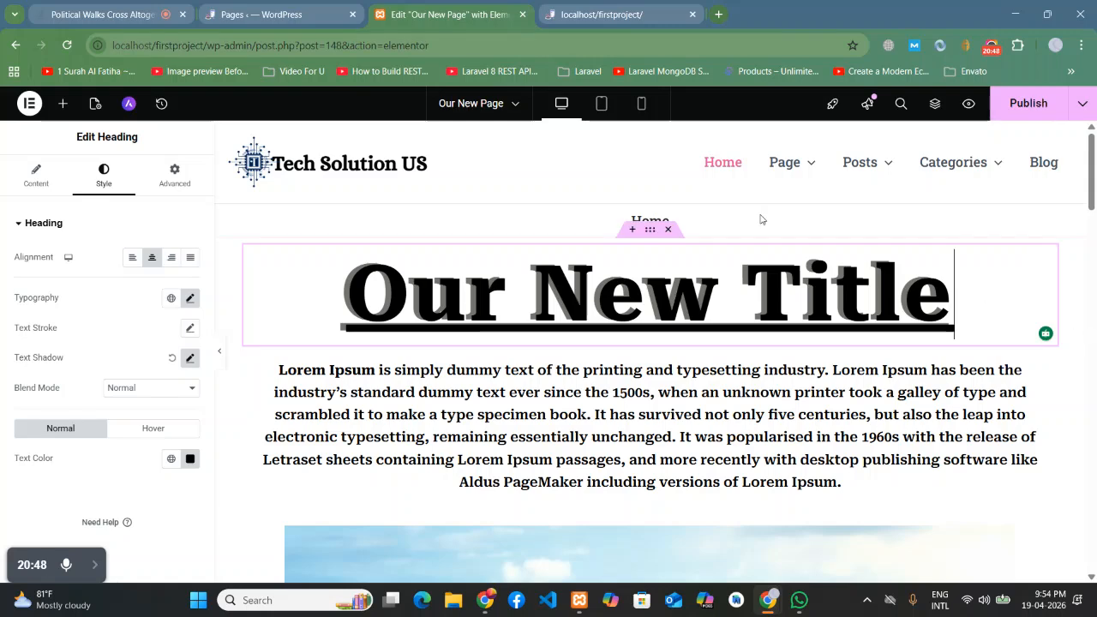
left_click(604, 109)
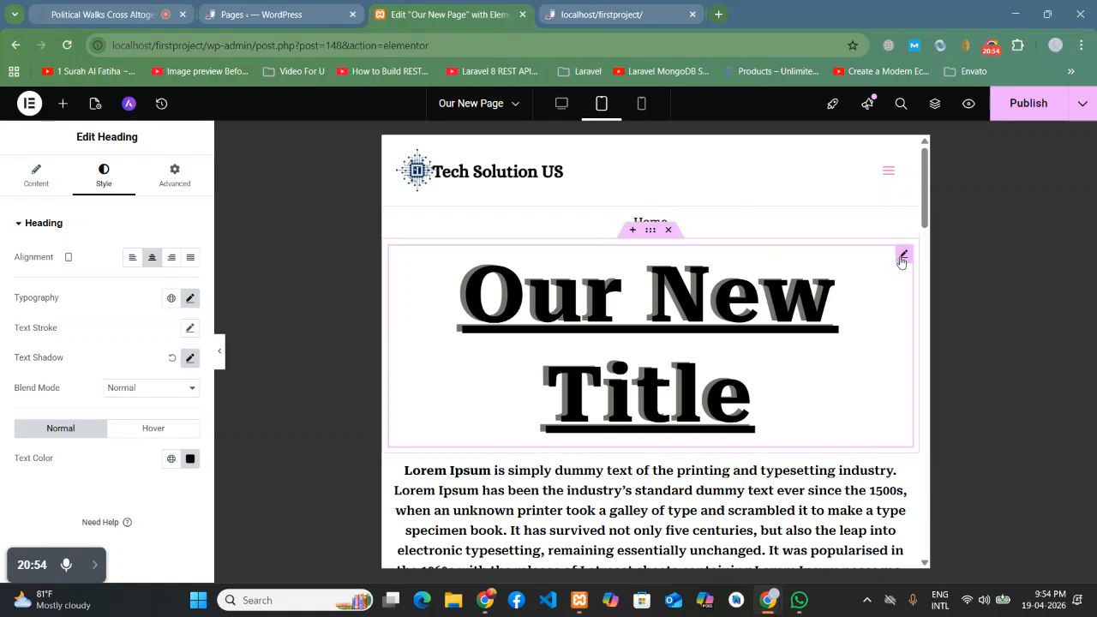
left_click(189, 298)
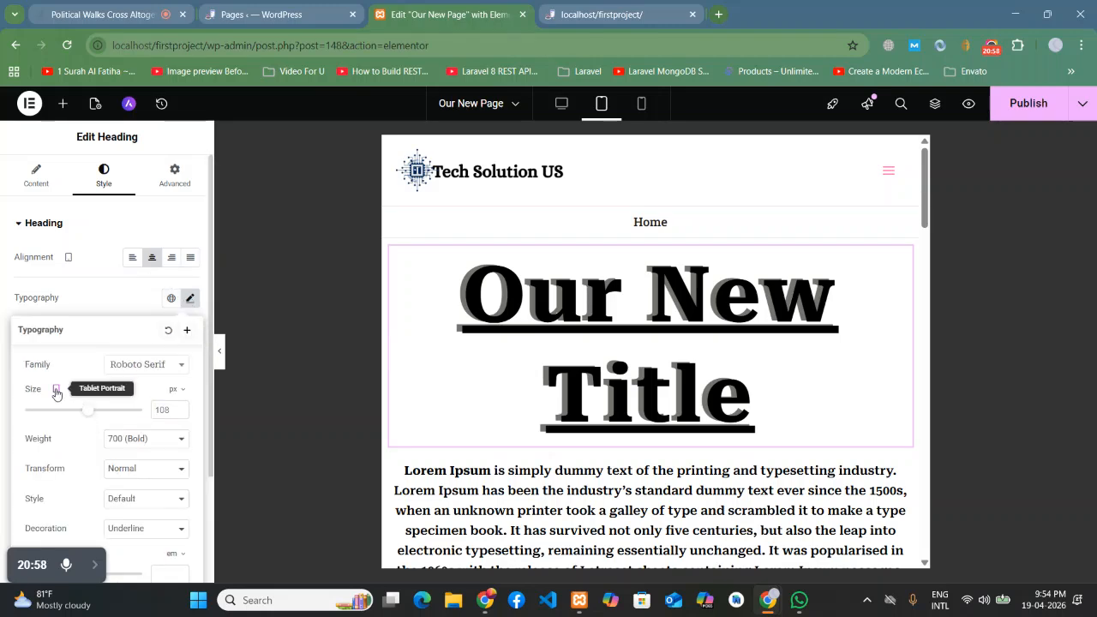
left_click_drag(87, 416, 69, 414)
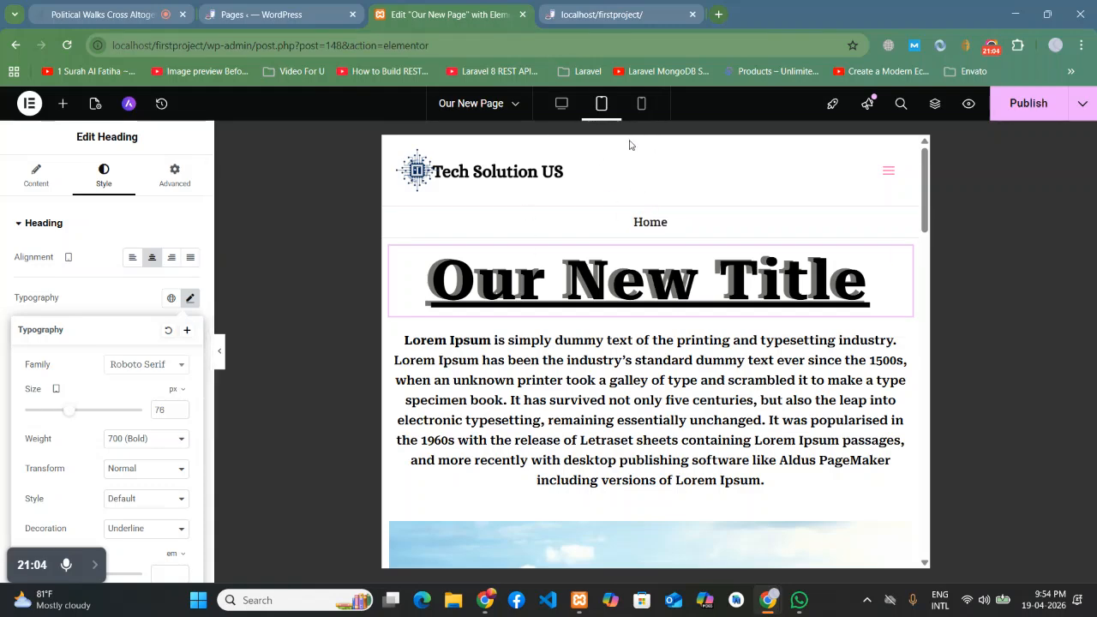
Step: Check the heading and its text shadow settings in the mobile view, and return to the desktop view
left_click(641, 104)
left_click(640, 104)
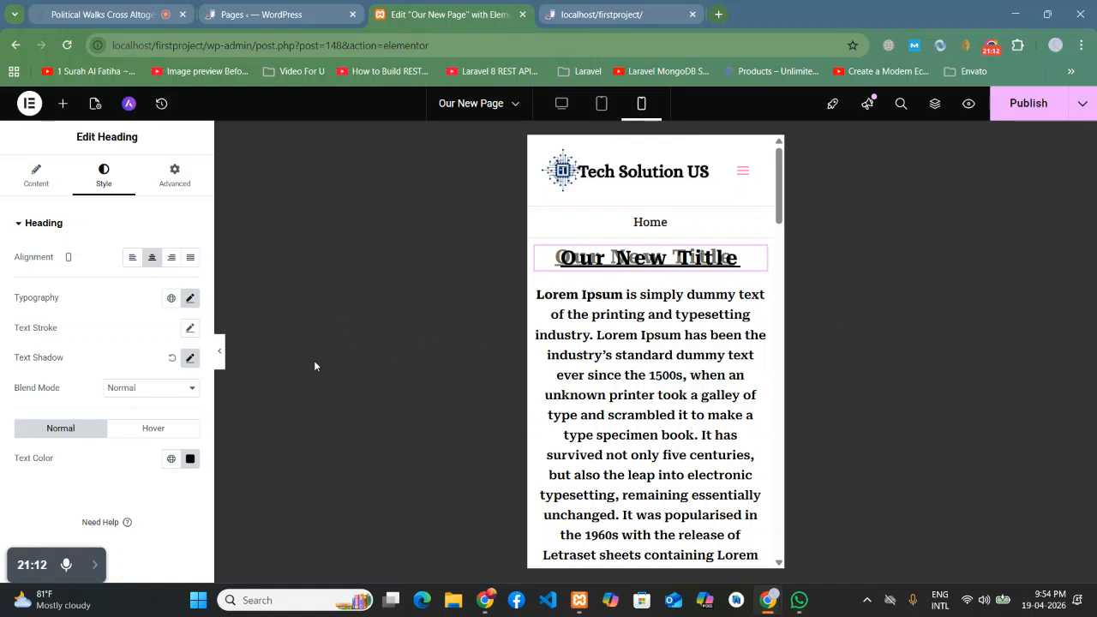
left_click(189, 359)
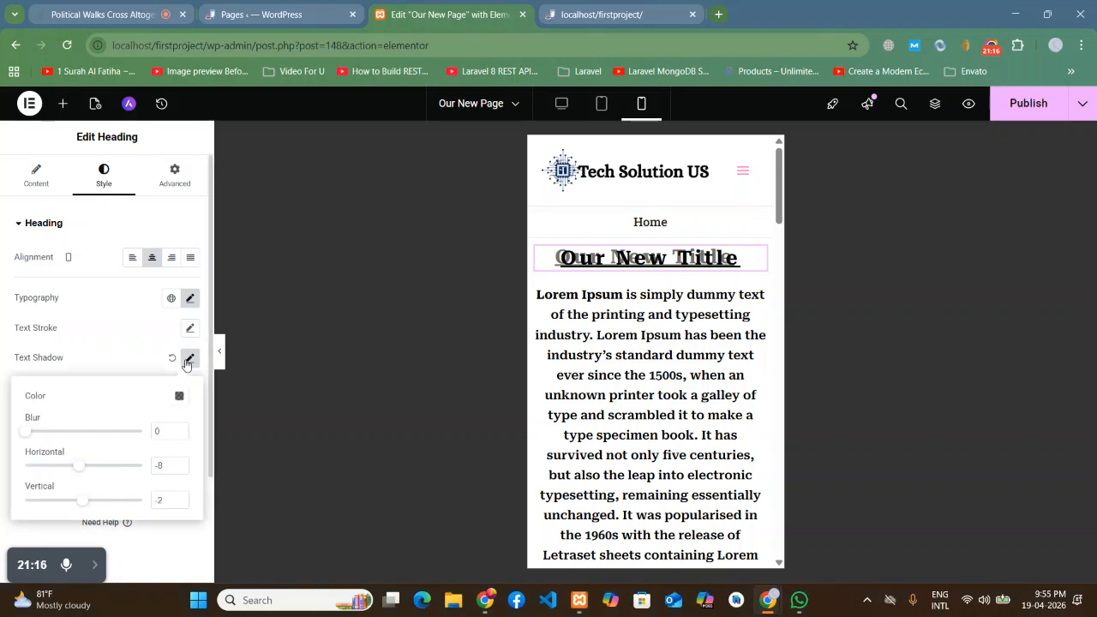
left_click(143, 360)
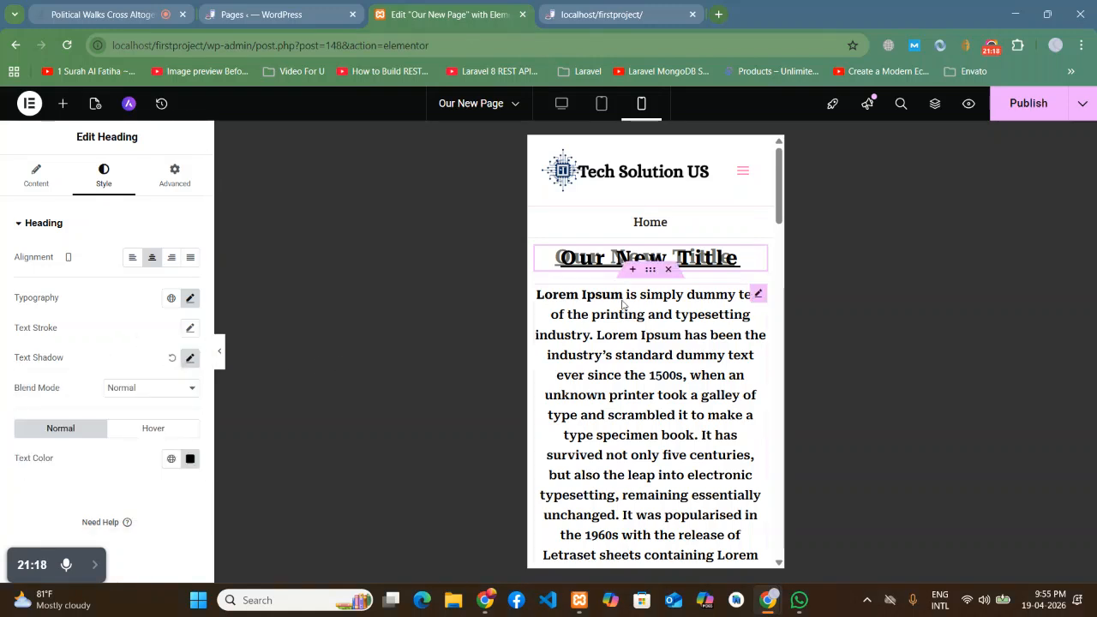
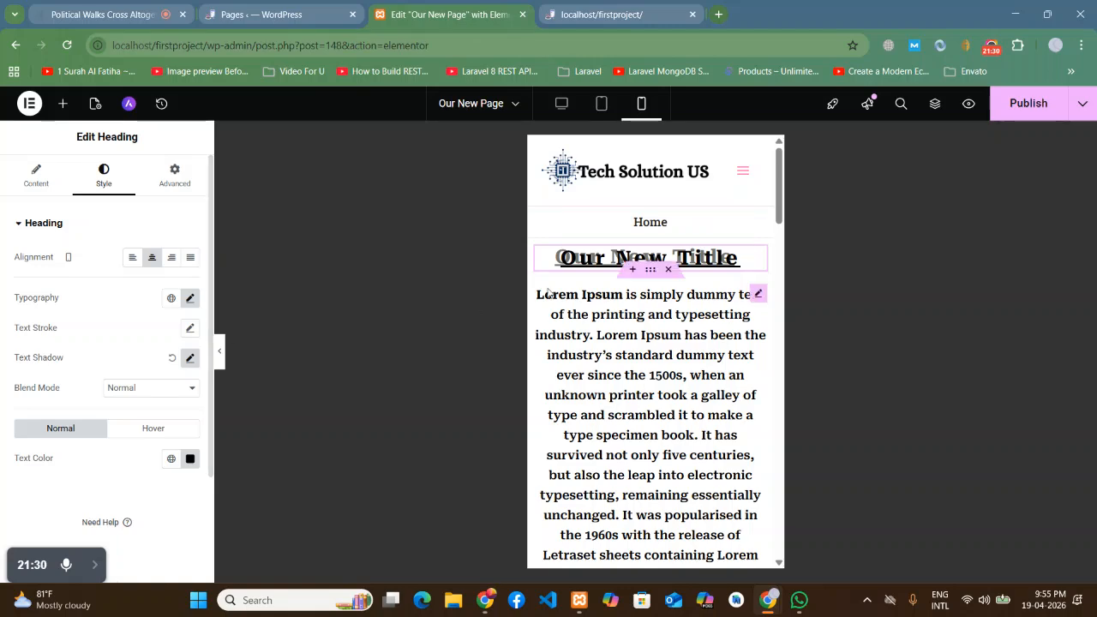
left_click(561, 104)
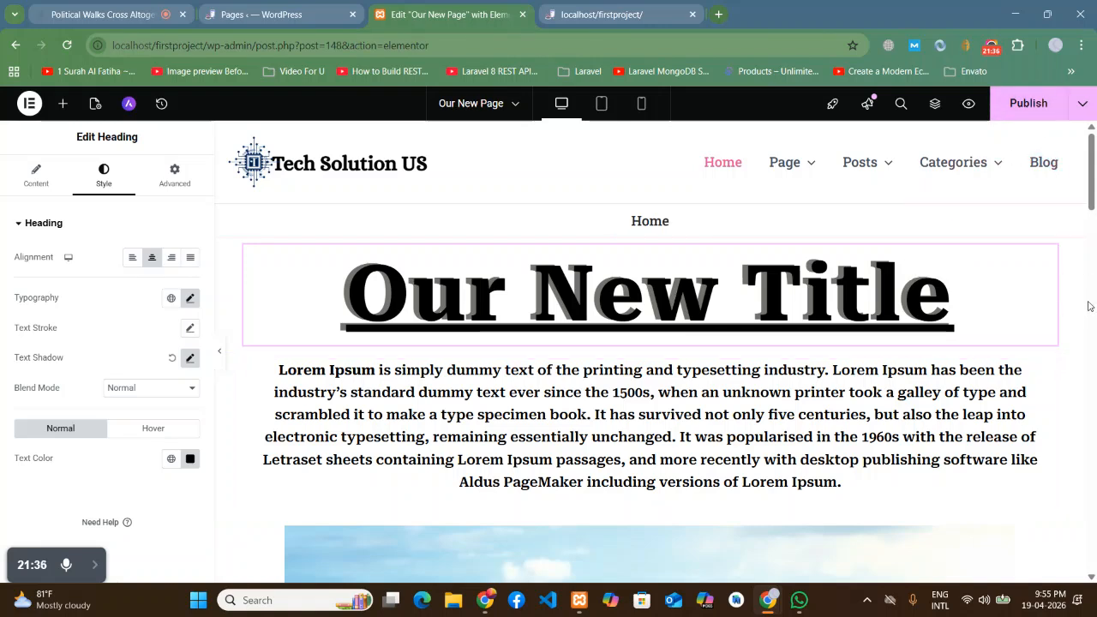
Step: Publish the page and reload the live firstproject site in its browser tab
left_click(1023, 112)
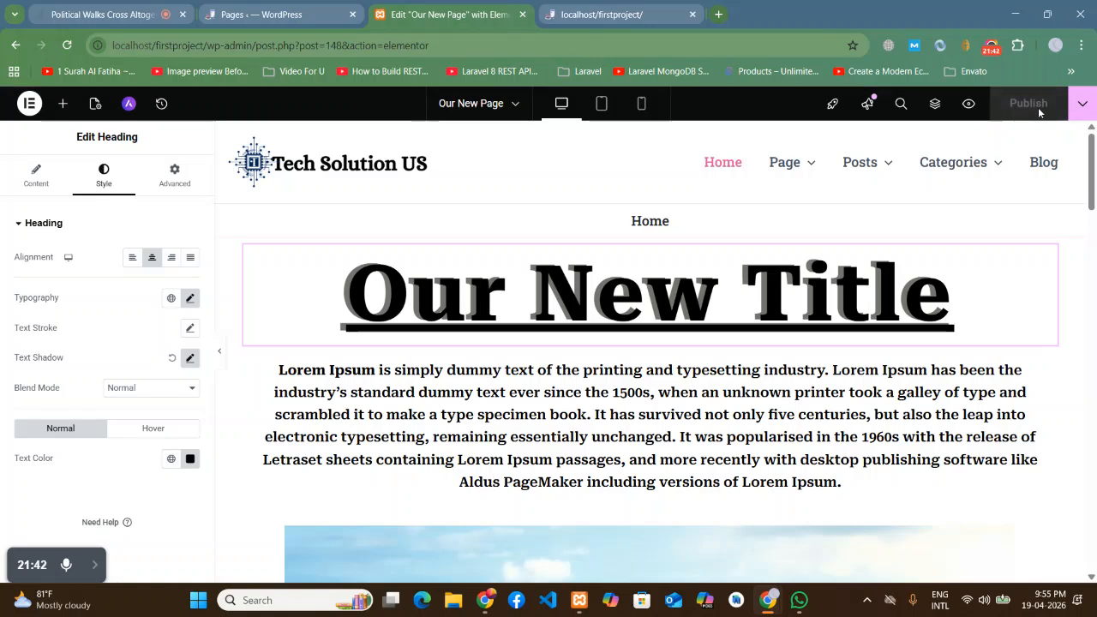
key("ctrl+Tab")
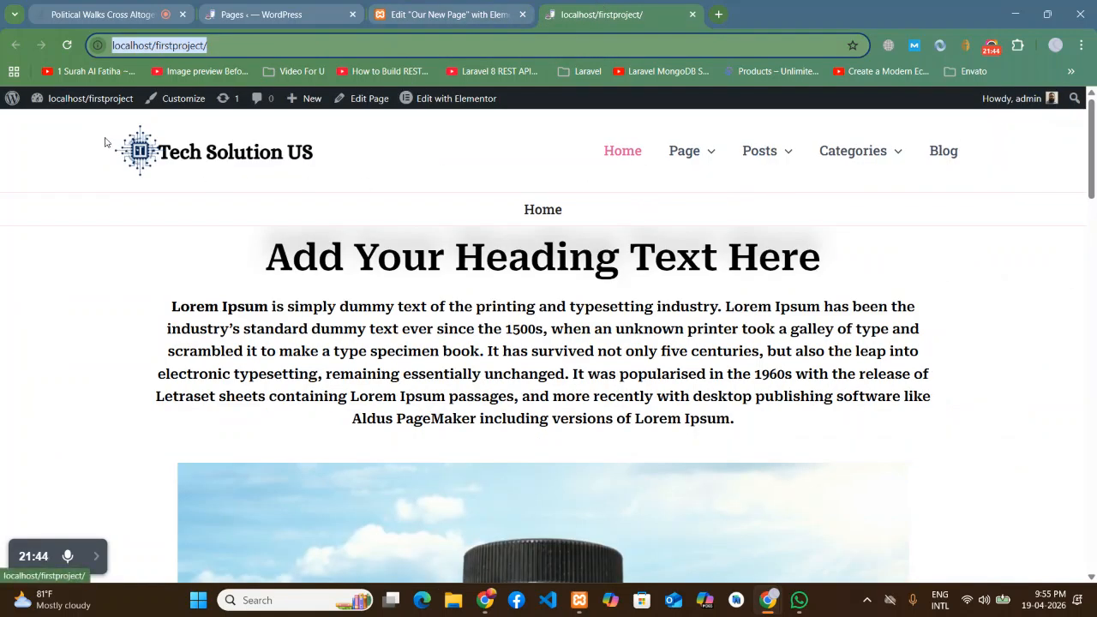
left_click(66, 44)
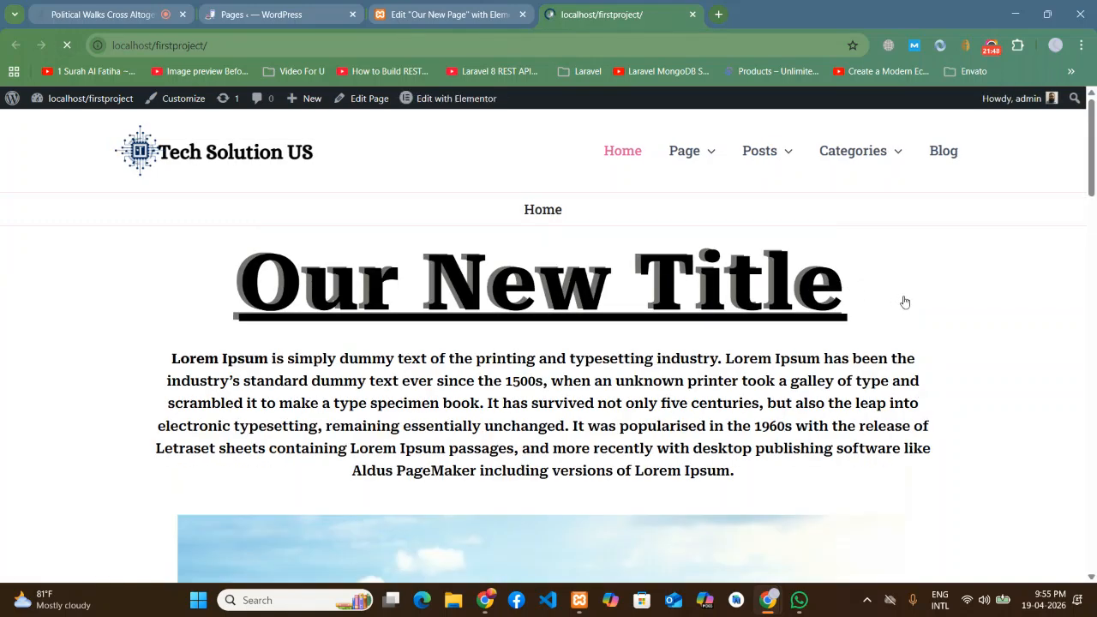
Step: Examine the published heading, its hover colour and the content further down the live page
scroll(971, 303, "down", 3)
scroll(971, 304, "up", 3)
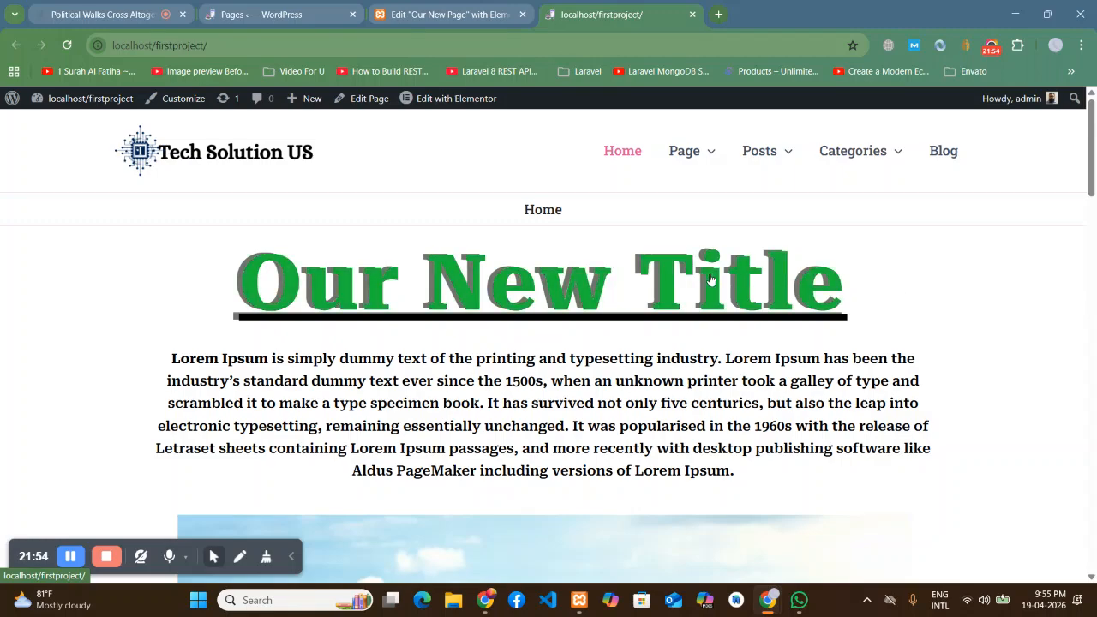
scroll(649, 283, "down", 6)
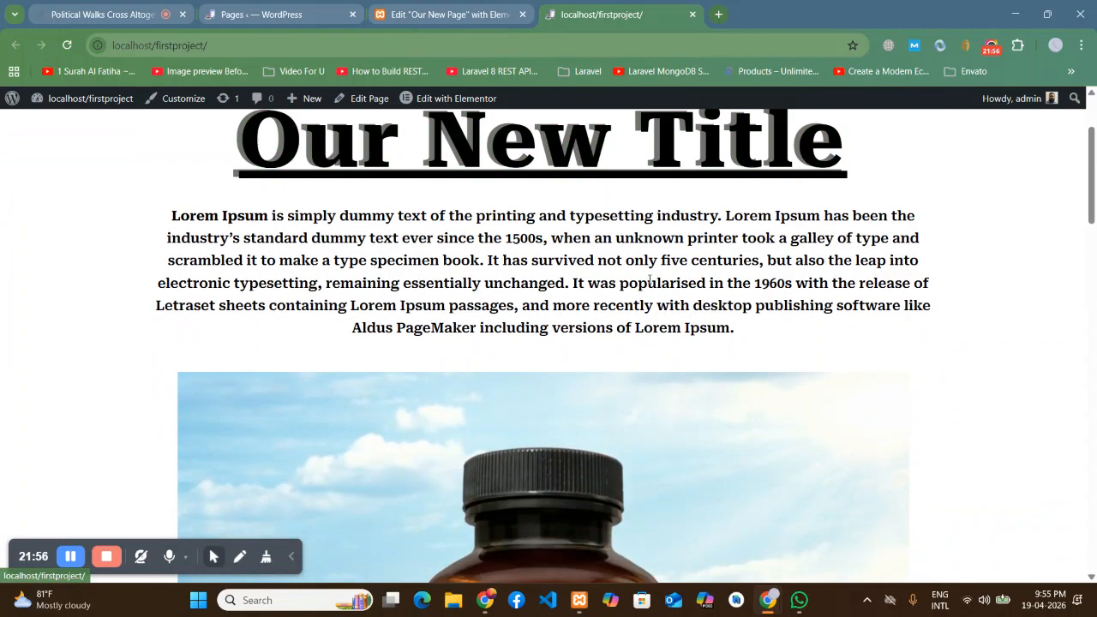
scroll(649, 281, "up", 6)
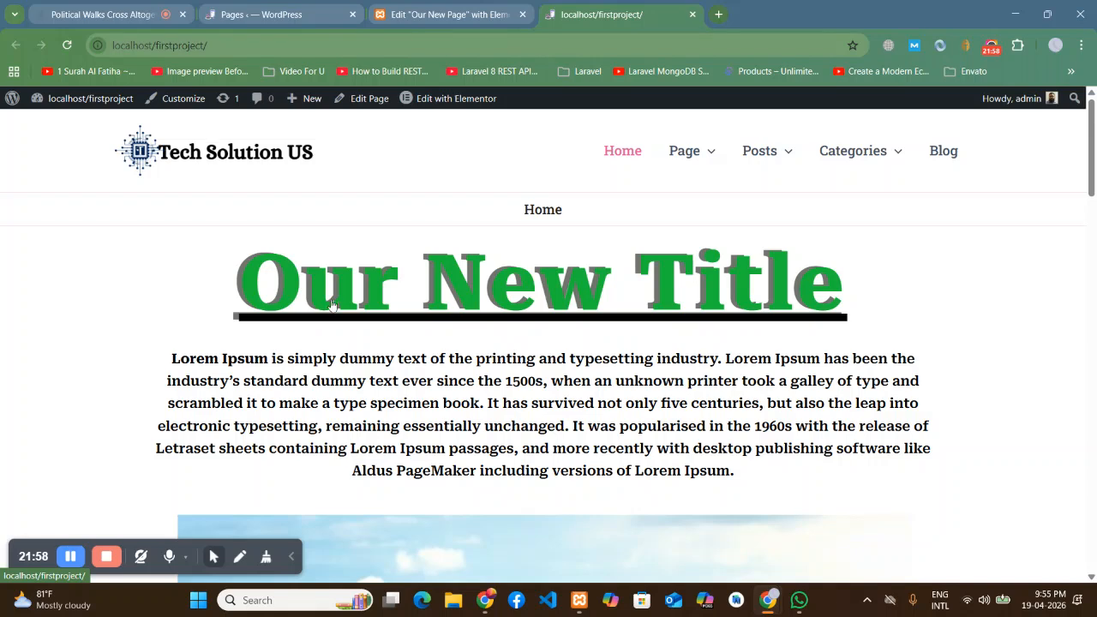
left_click(291, 556)
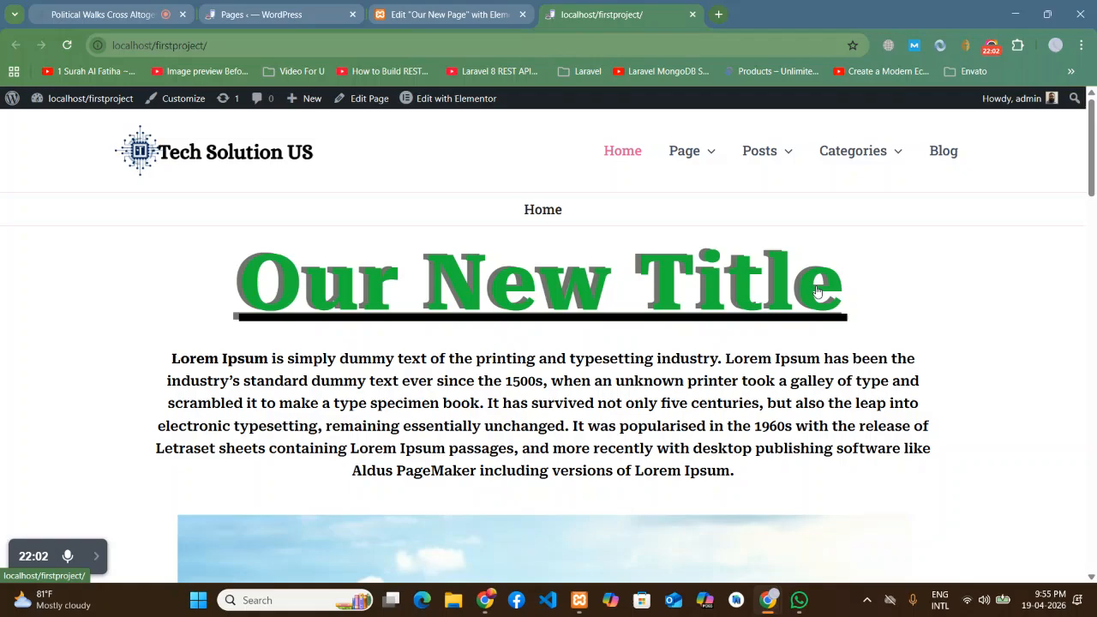
scroll(932, 291, "down", 3)
scroll(620, 287, "up", 3)
scroll(355, 320, "down", 12)
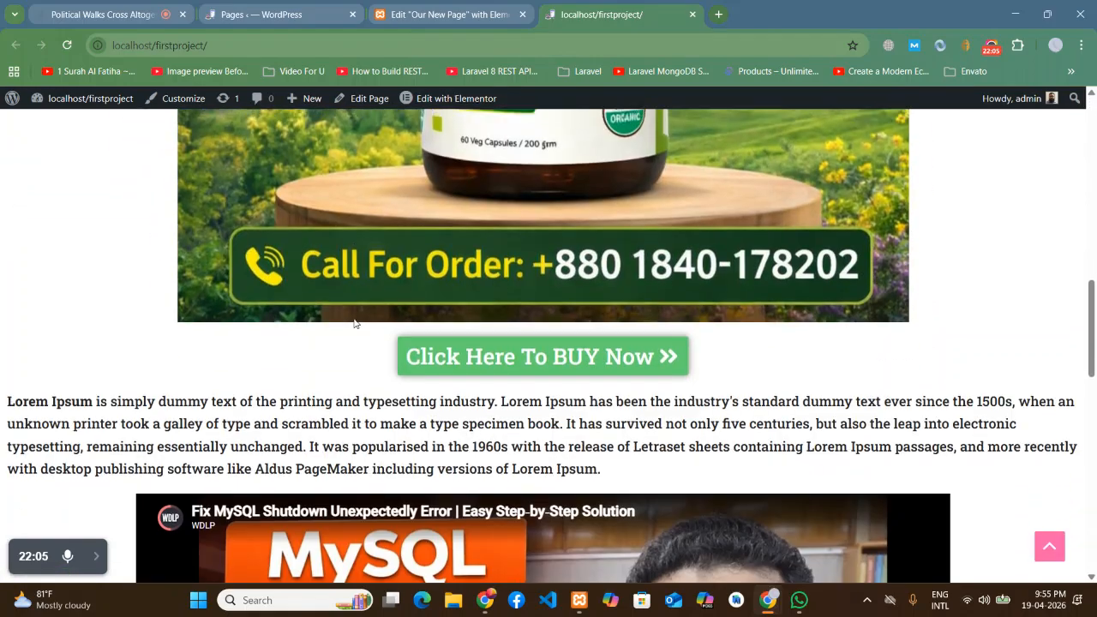
scroll(355, 324, "up", 6)
Step: Return to the Elementor editor and review the heading's advanced, content and style settings, comparing its normal and hover colour options
left_click(402, 7)
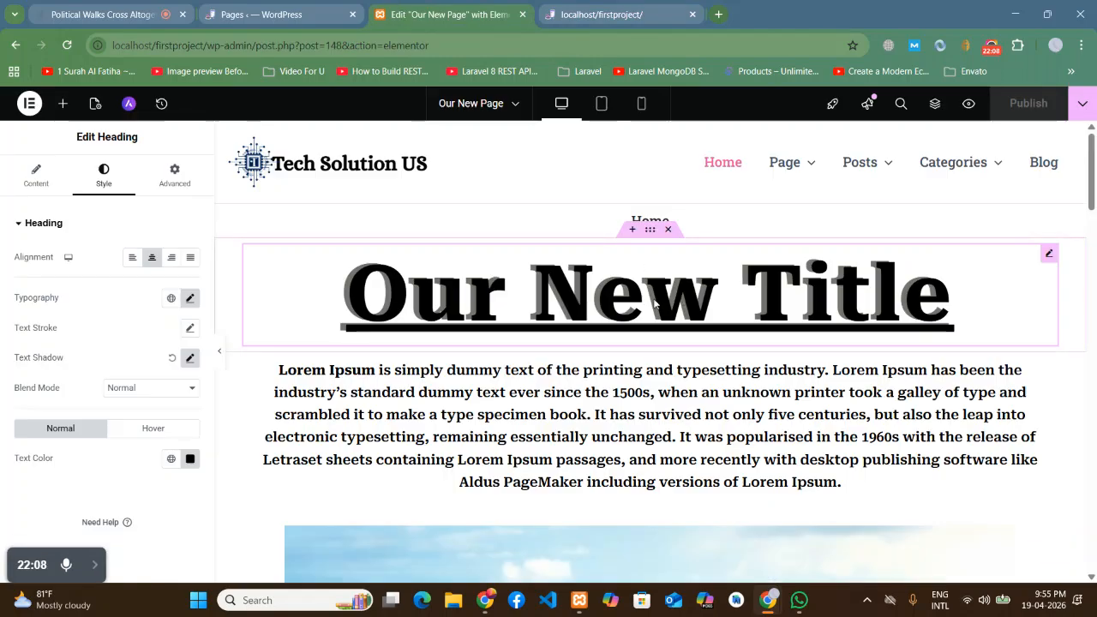
scroll(43, 295, "down", 1)
scroll(56, 322, "up", 1)
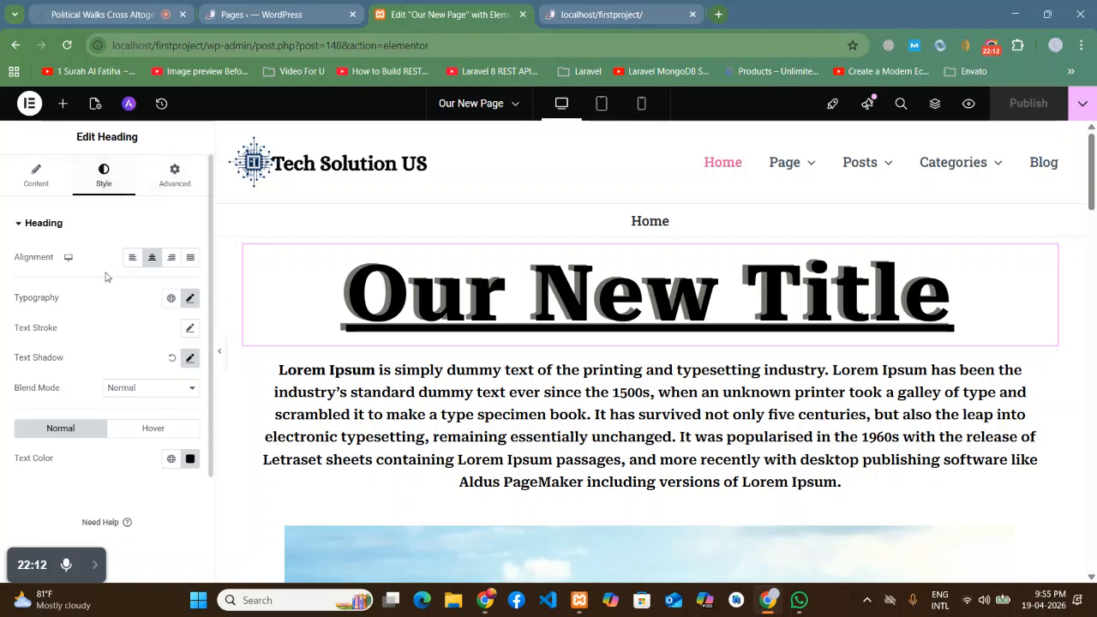
left_click(171, 176)
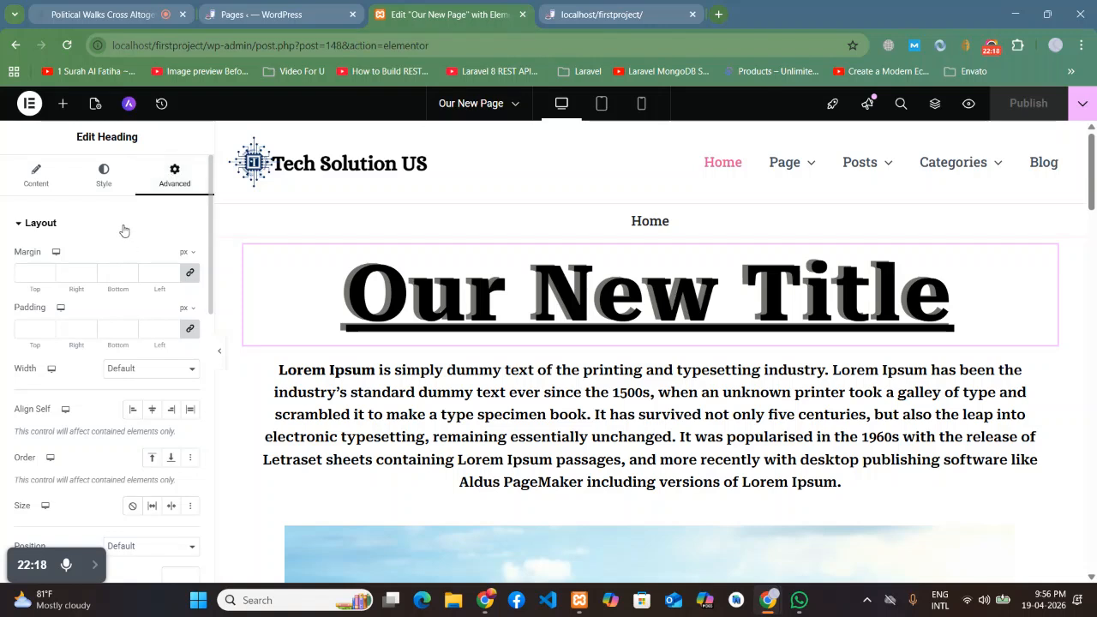
left_click(40, 181)
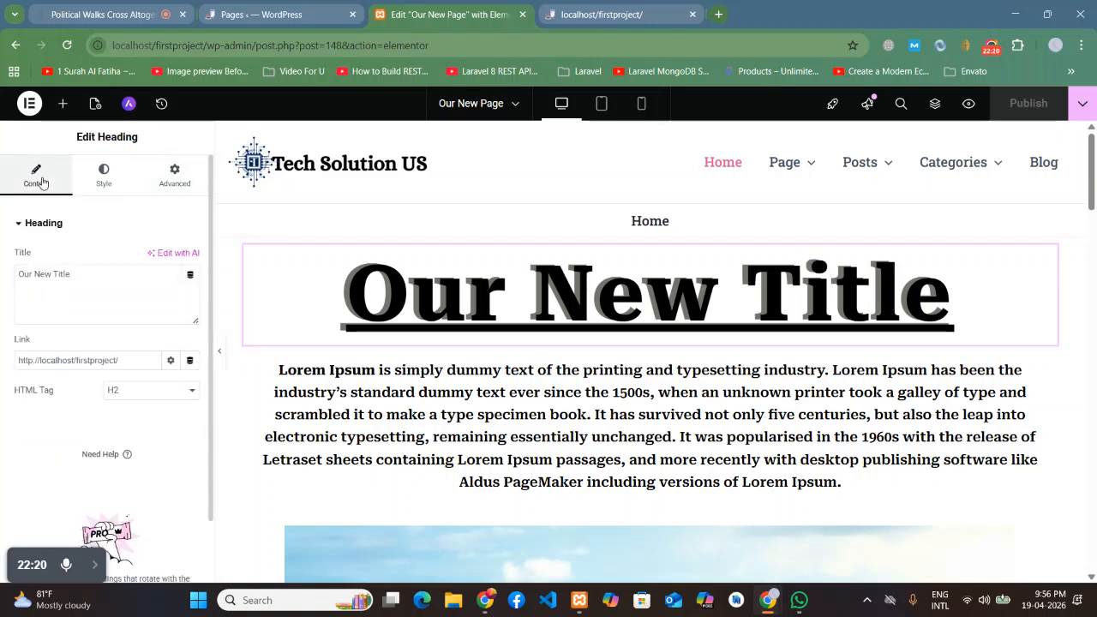
left_click(101, 183)
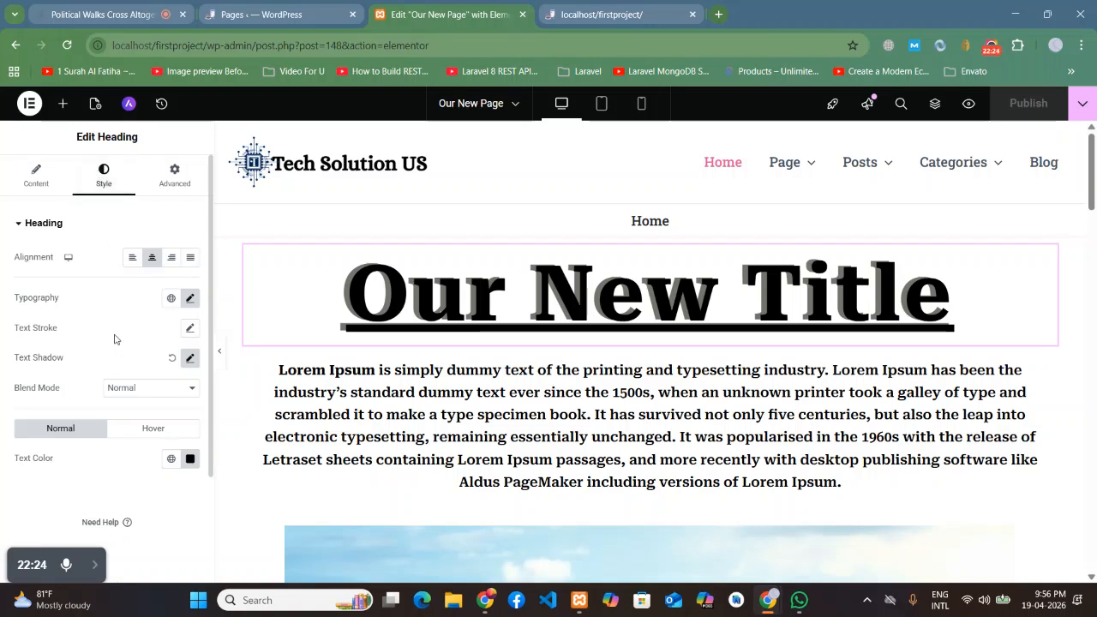
left_click(189, 458)
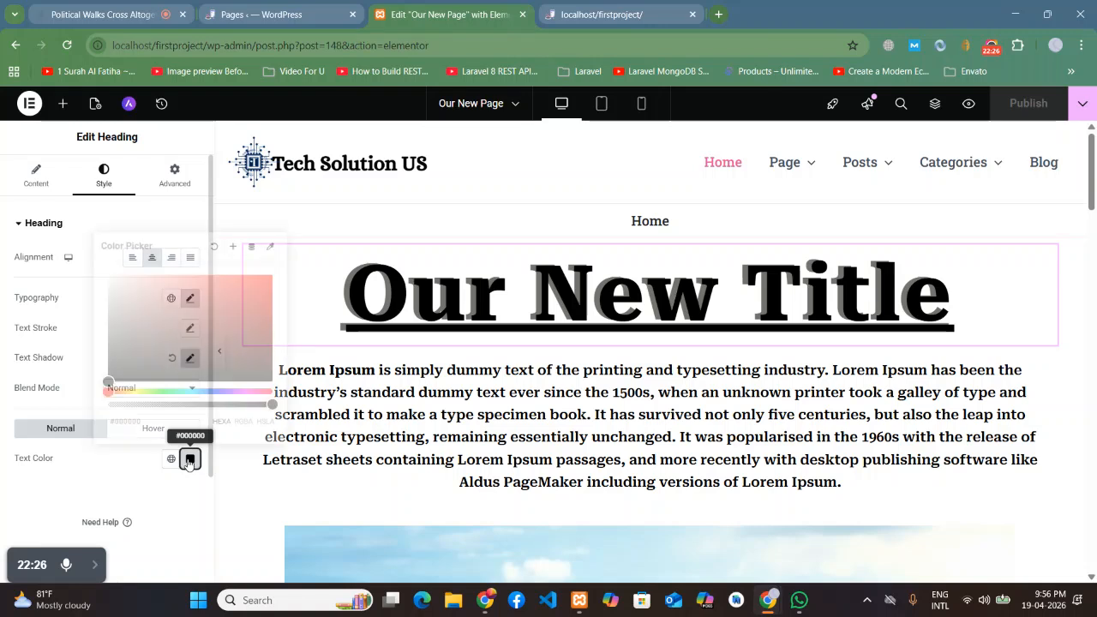
left_click(117, 471)
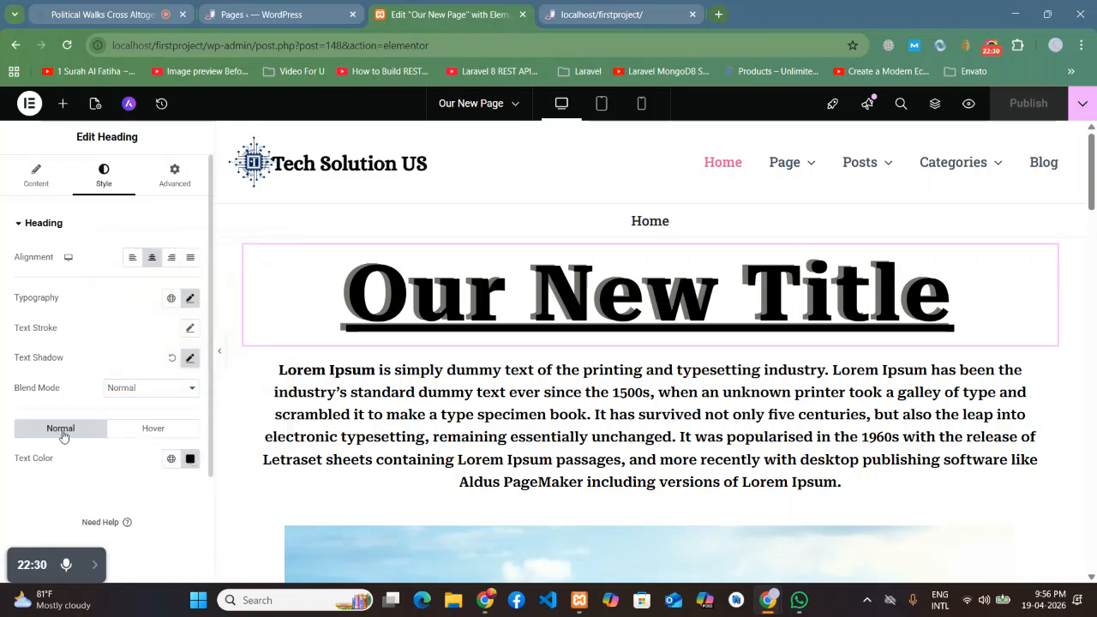
left_click(162, 432)
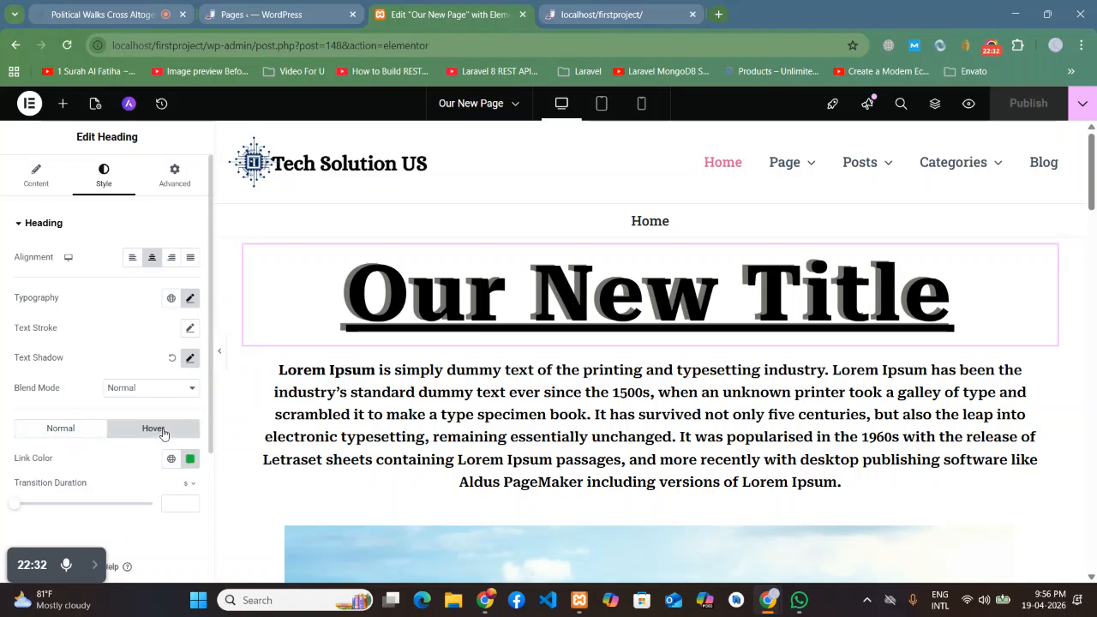
left_click(68, 431)
left_click(135, 433)
left_click(74, 434)
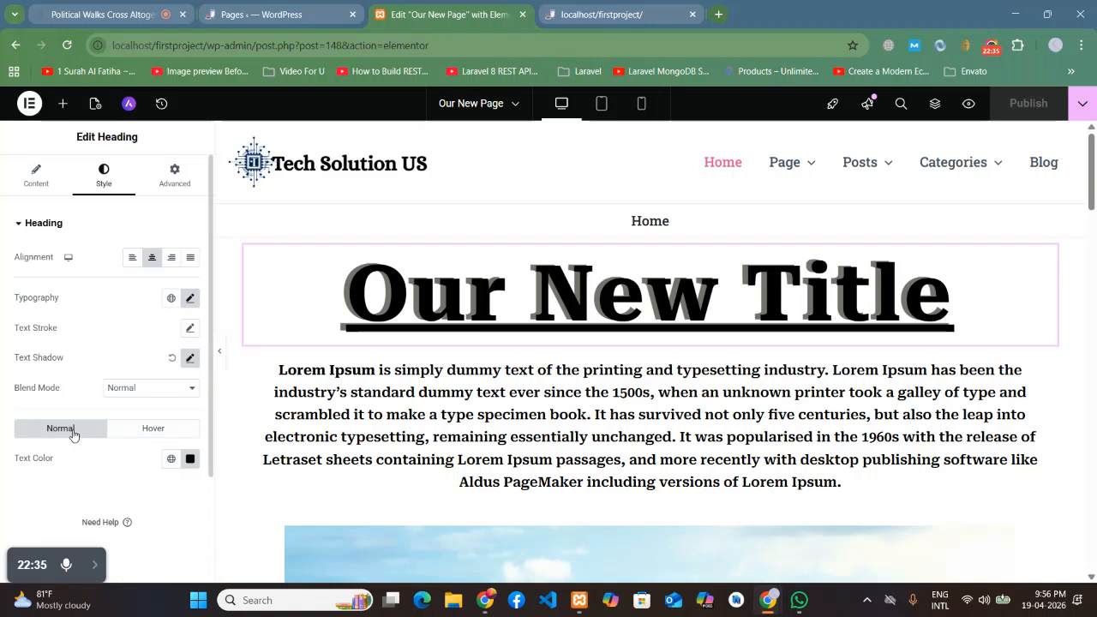
Step: Set the heading's normal text colour to red, #F12B2B
left_click(190, 459)
left_click_drag(181, 350, 243, 280)
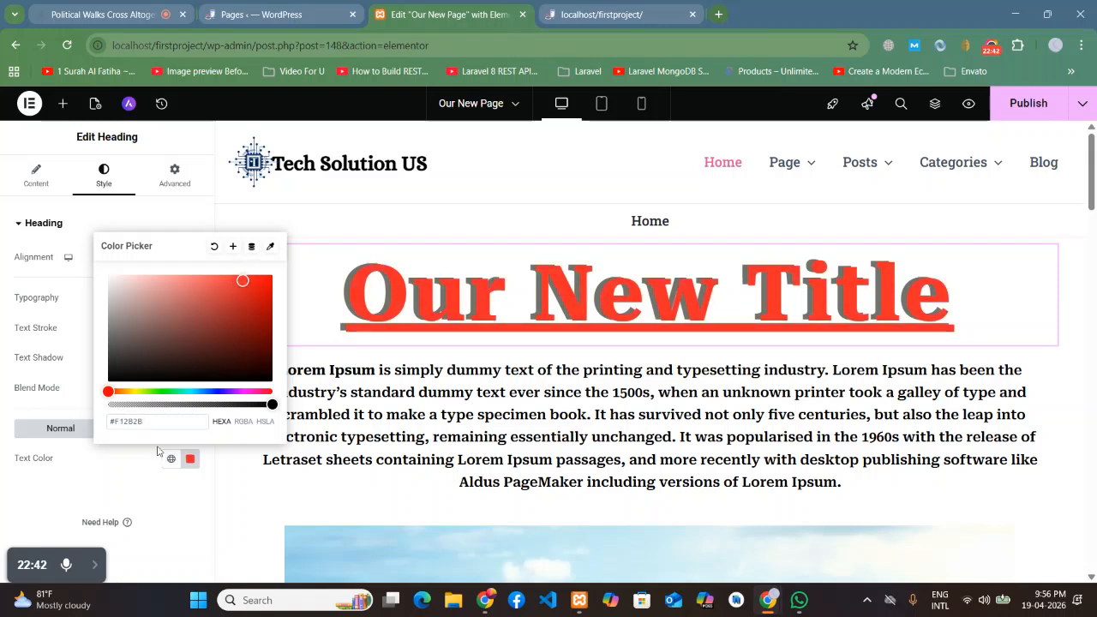
left_click(39, 519)
Step: Publish the page, reload the live firstproject site in its browser tab and check the recoloured heading
left_click(1023, 102)
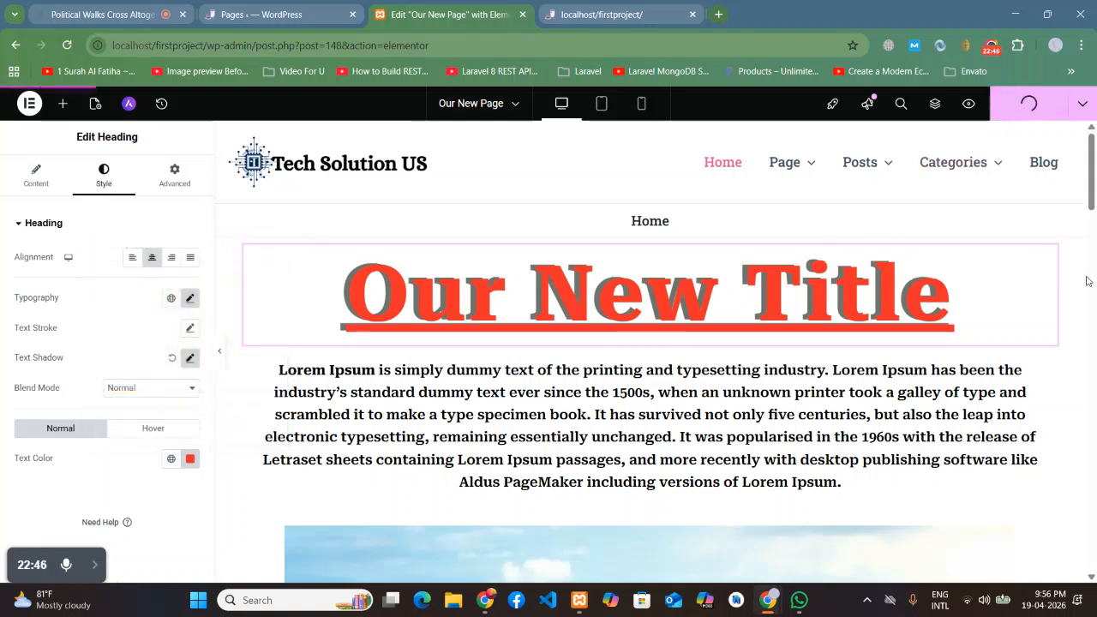
left_click(602, 13)
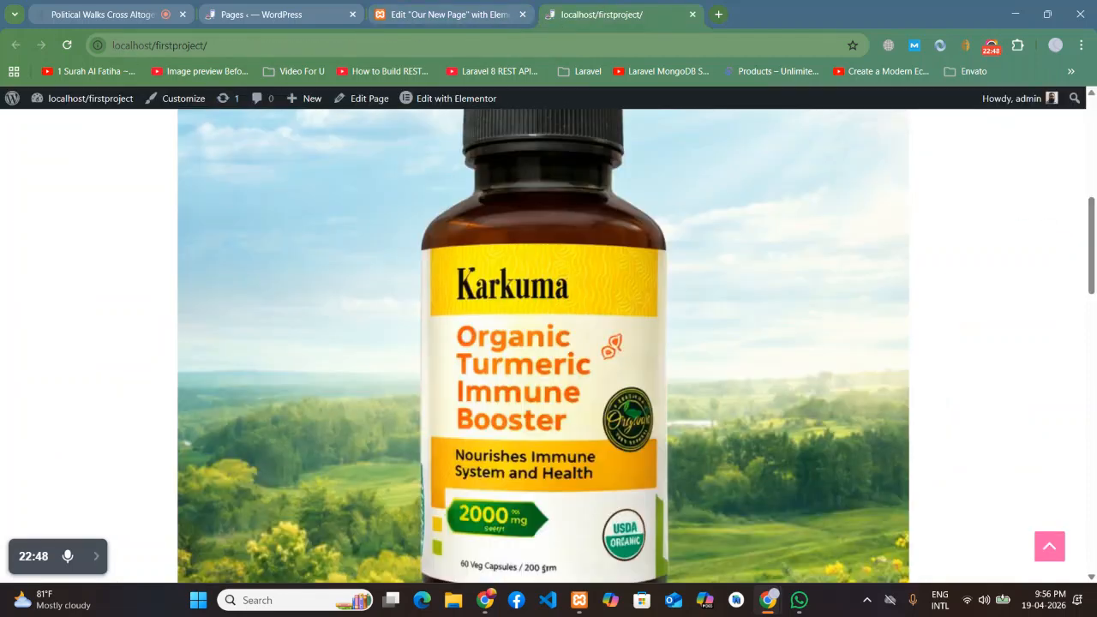
left_click(67, 44)
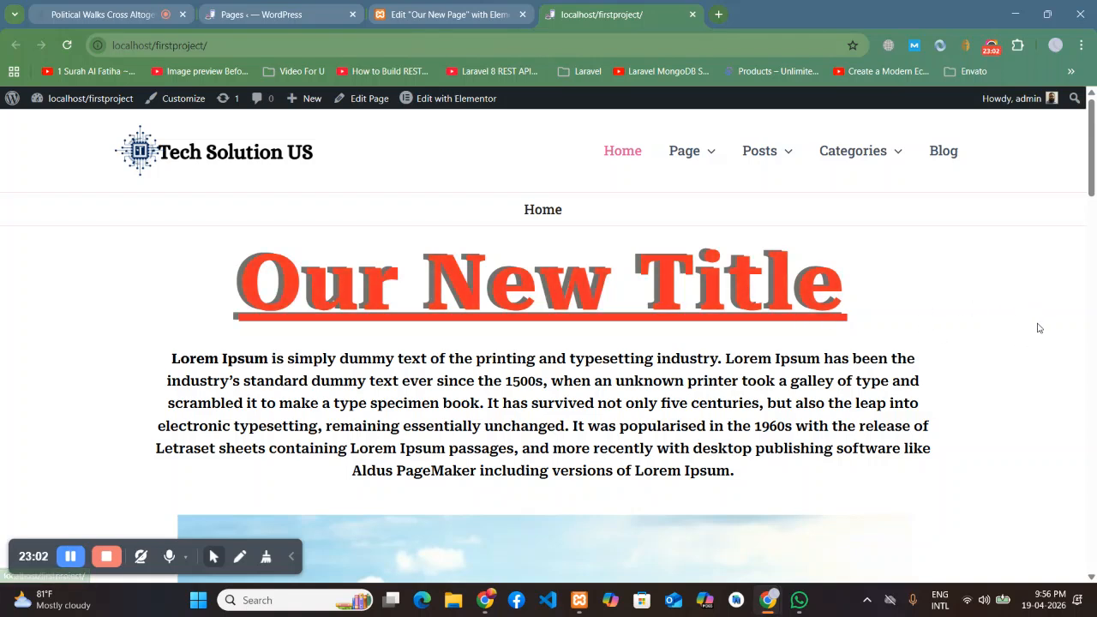
scroll(1030, 324, "down", 2)
scroll(1030, 324, "up", 2)
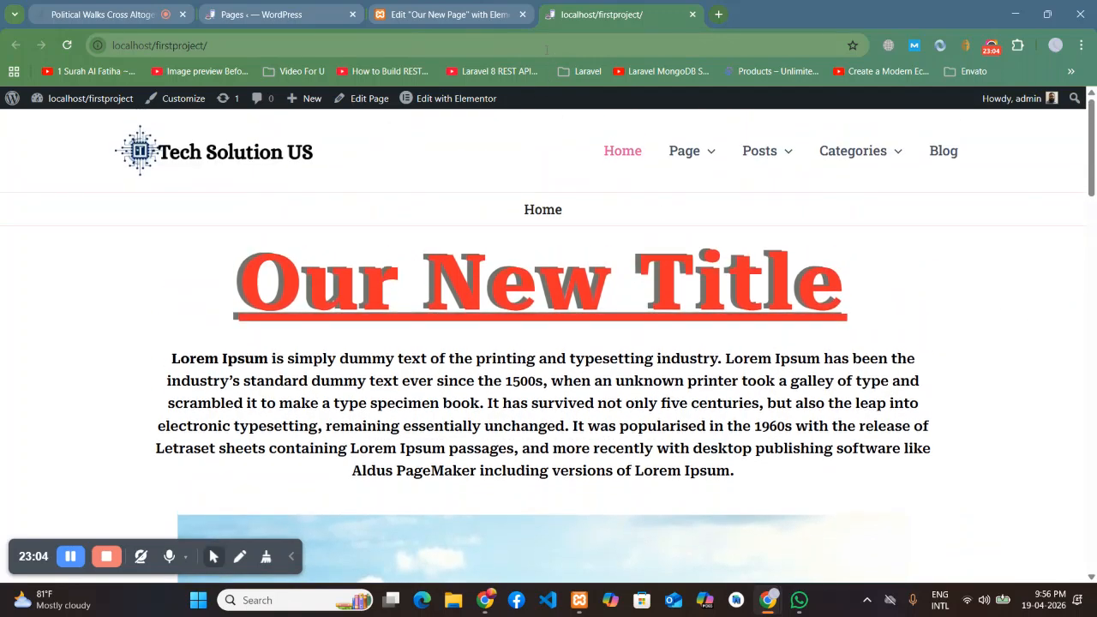
Step: Return to the Elementor editor and check the link in the heading's content settings
left_click(414, 11)
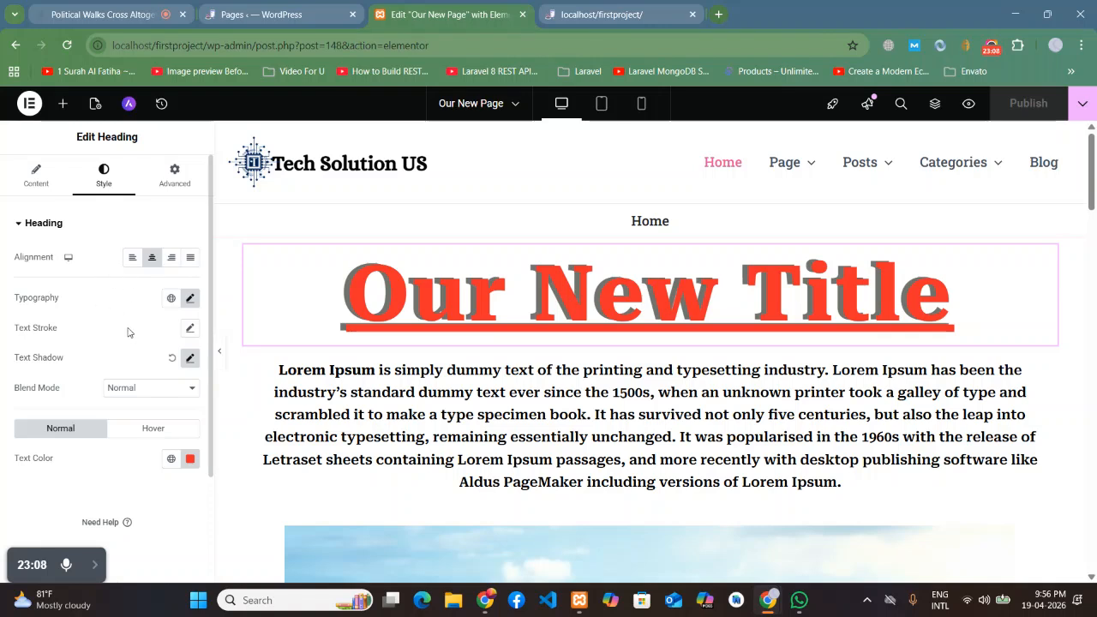
left_click(51, 194)
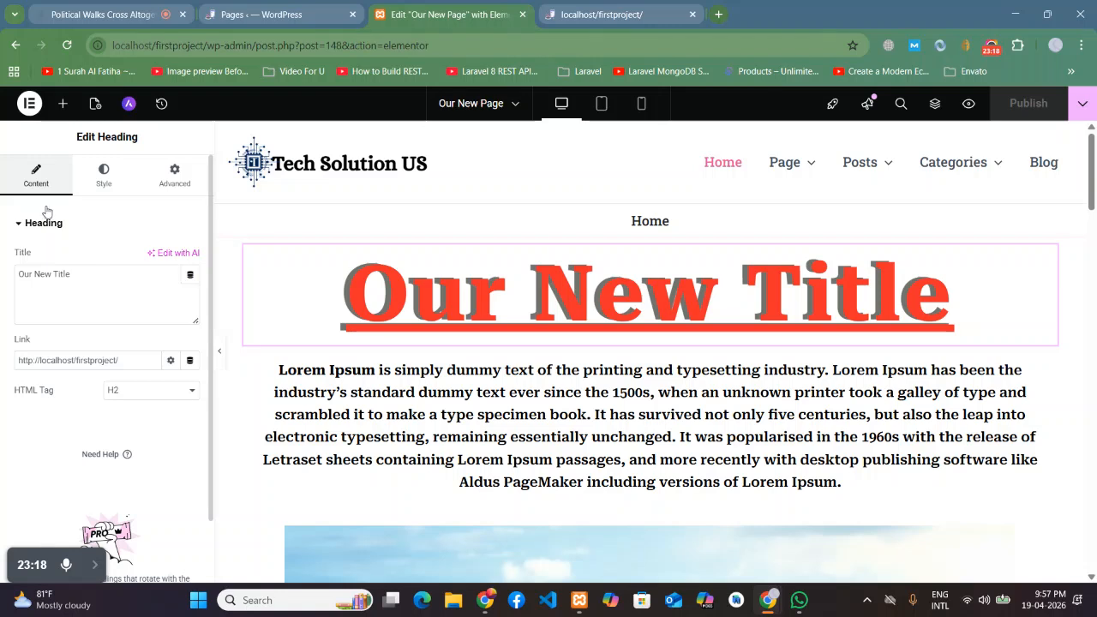
left_click_drag(120, 360, 3, 361)
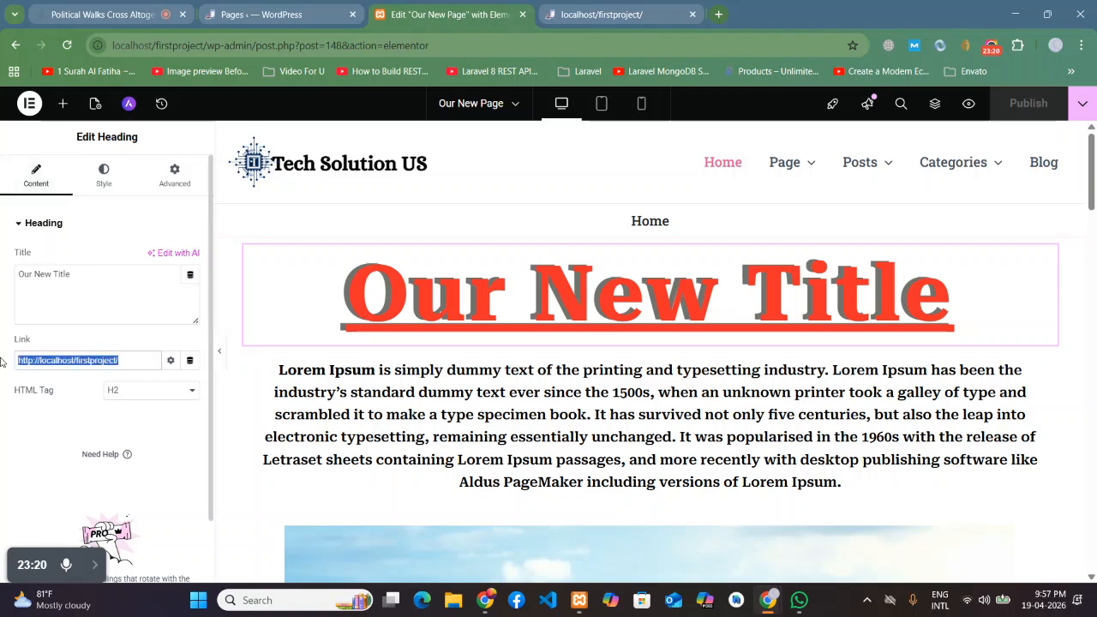
left_click(24, 448)
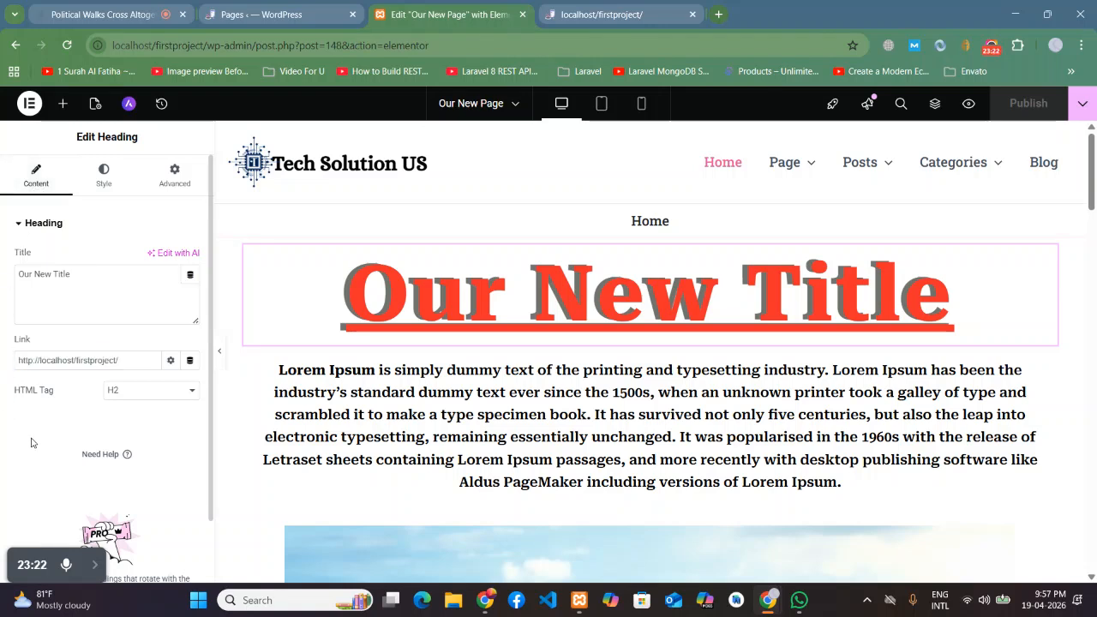
left_click(586, 12)
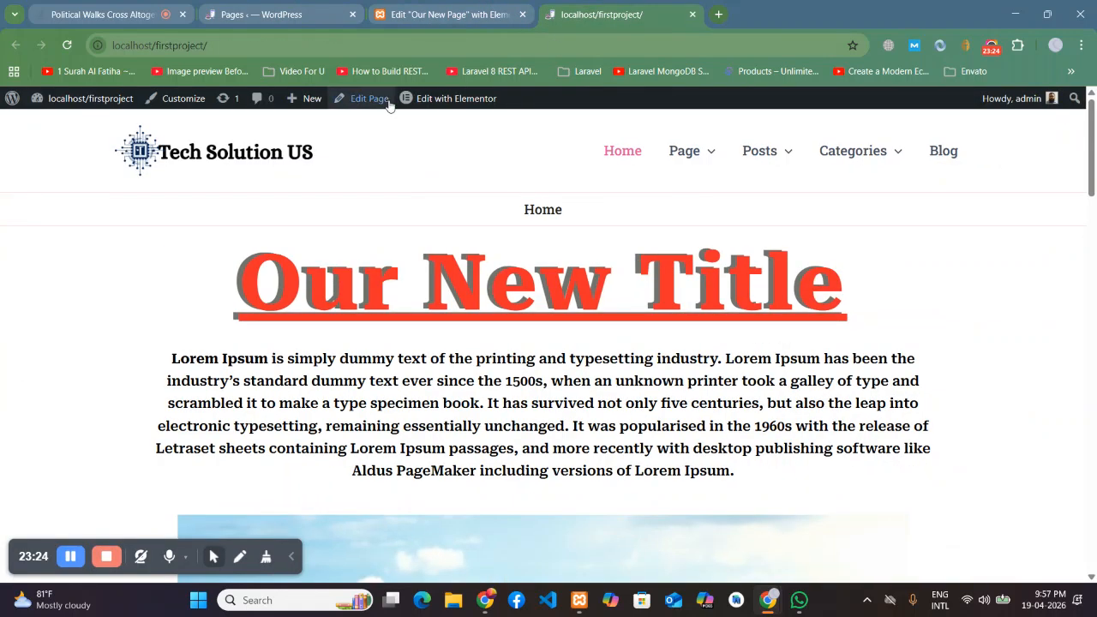
left_click(159, 44)
key("ctrl+c")
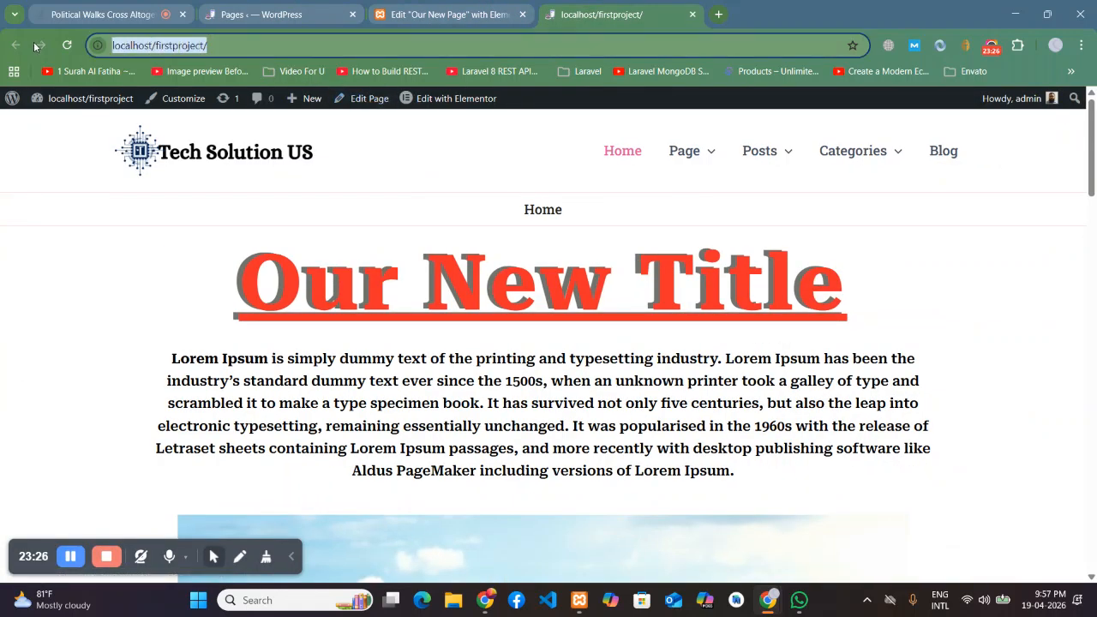
left_click(396, 7)
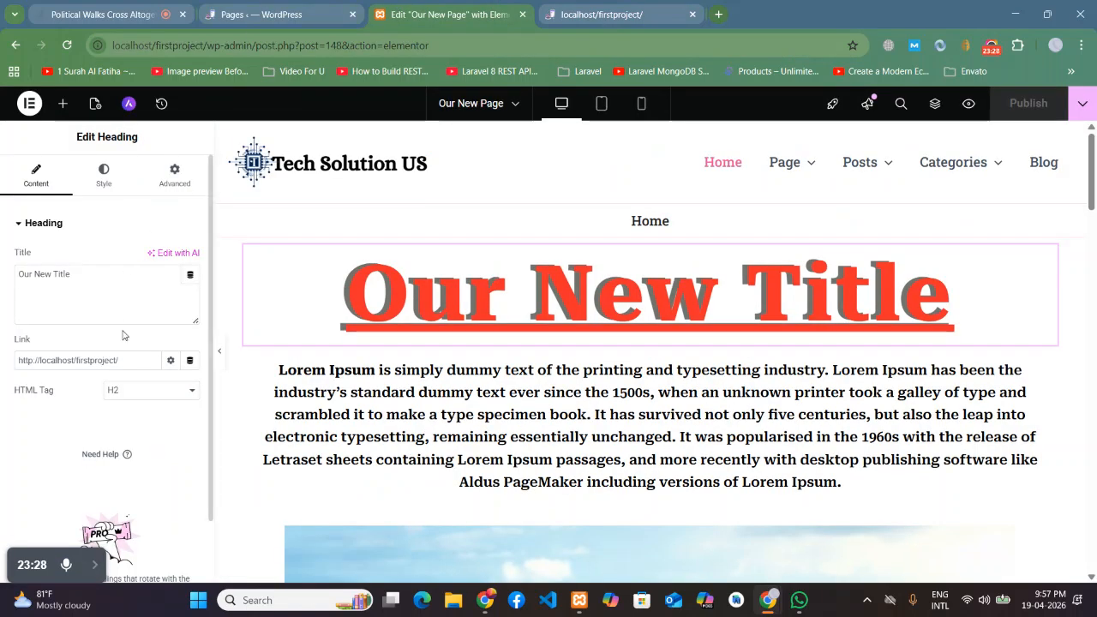
left_click_drag(124, 360, 1, 363)
key("ctrl+v")
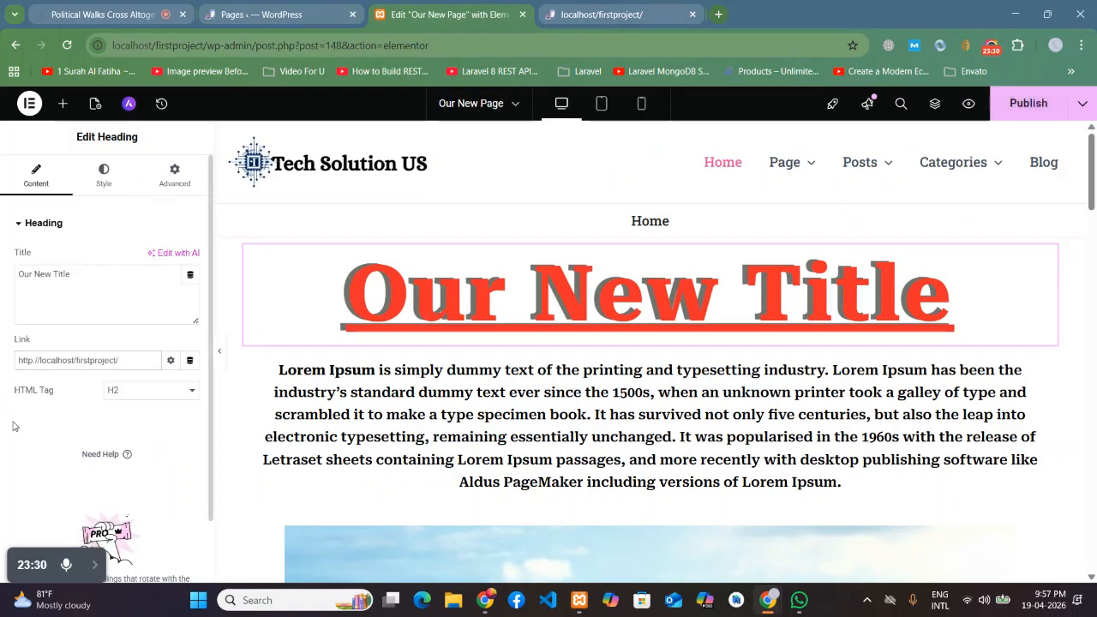
Step: Publish the page with the re-entered heading link
left_click(133, 7)
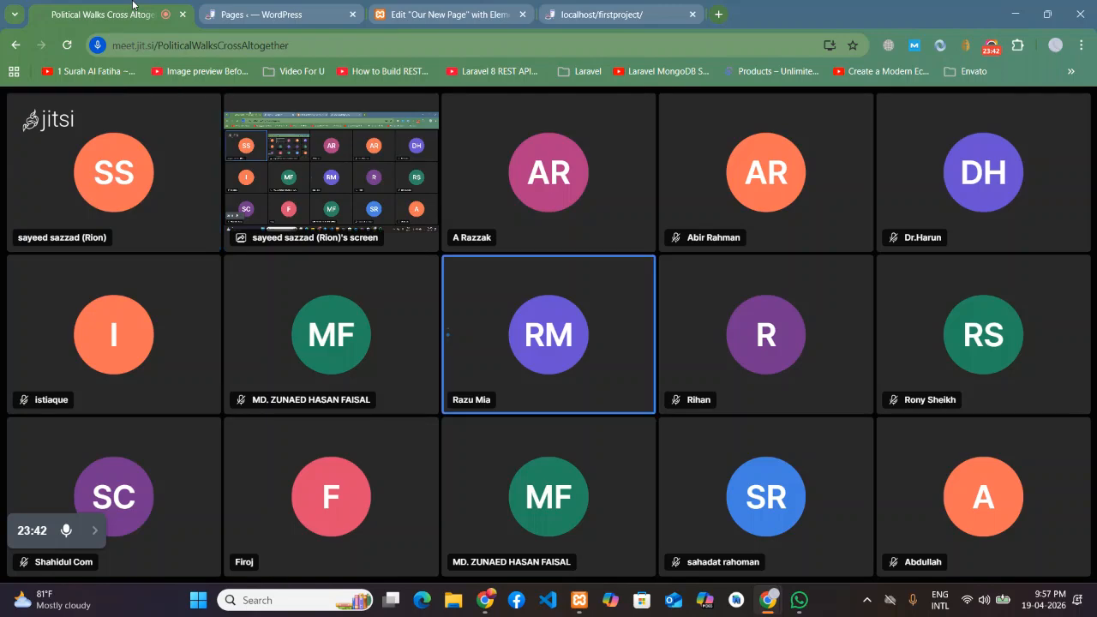
left_click(470, 9)
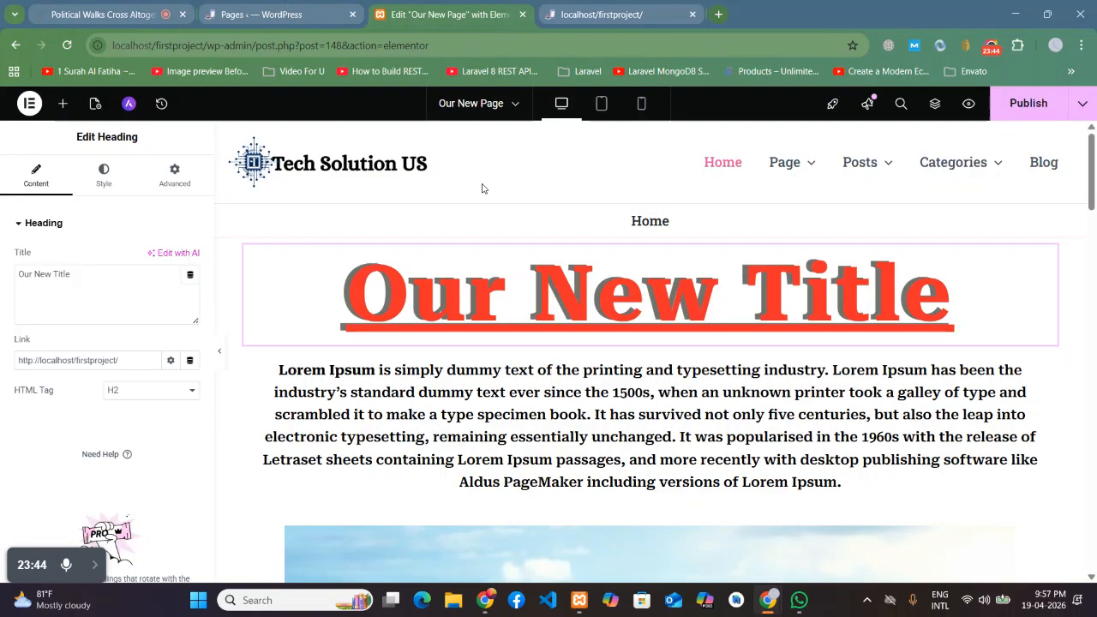
left_click(1023, 102)
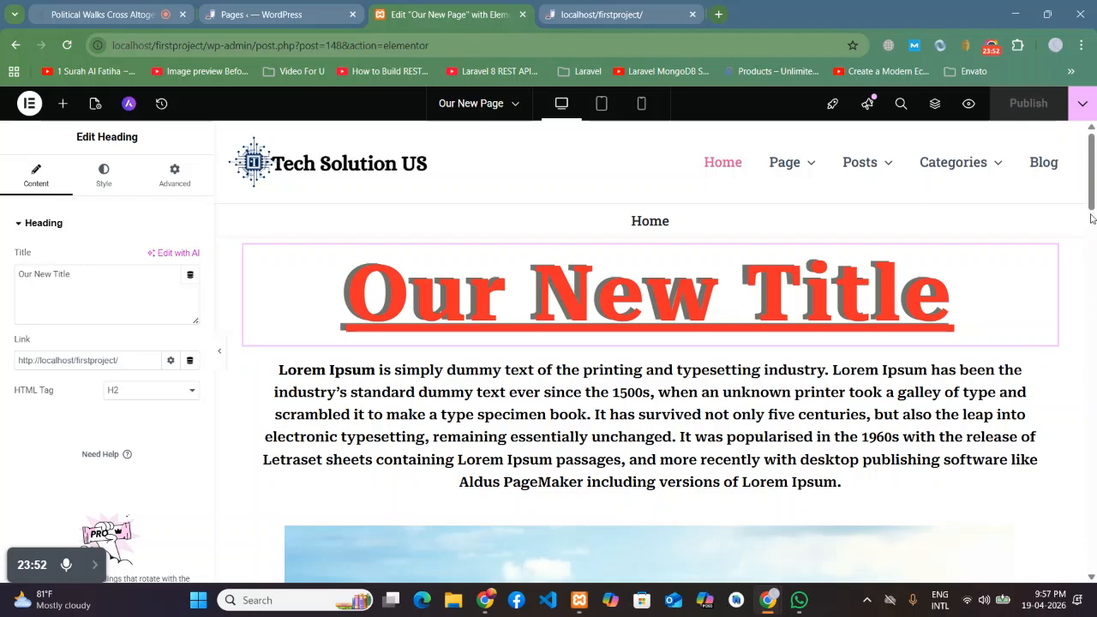
left_click_drag(1092, 218, 1096, 152)
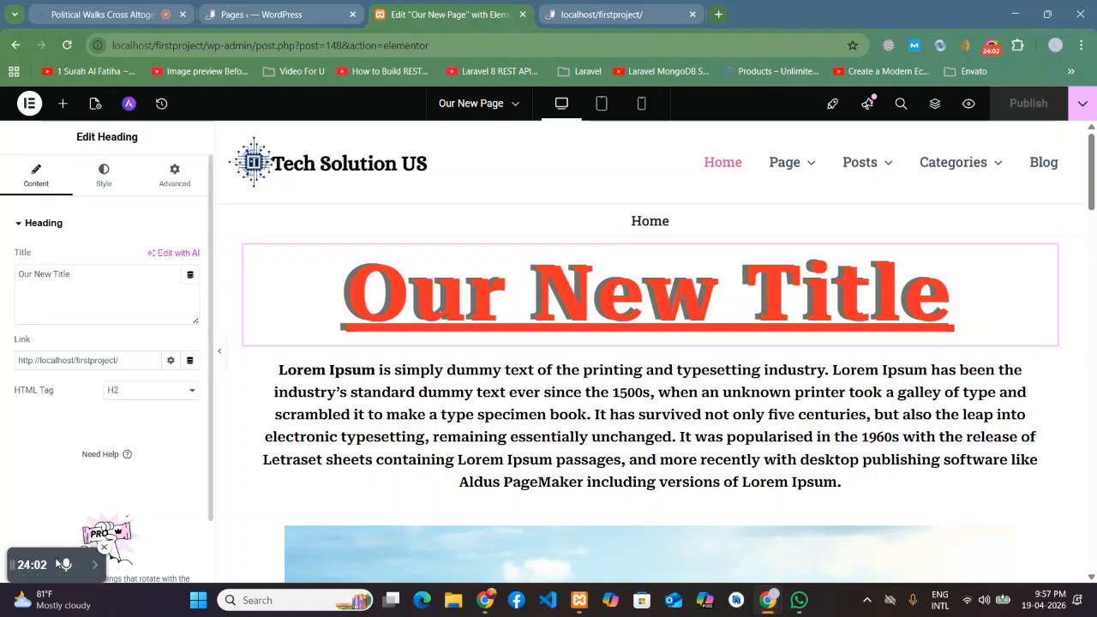
left_click(94, 568)
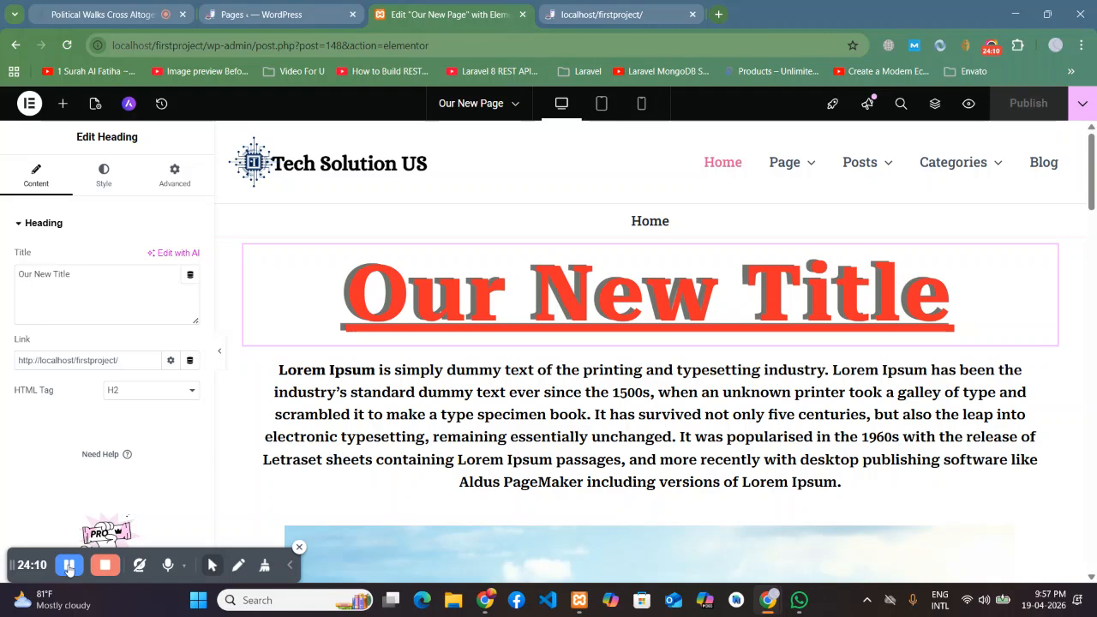
left_click(69, 565)
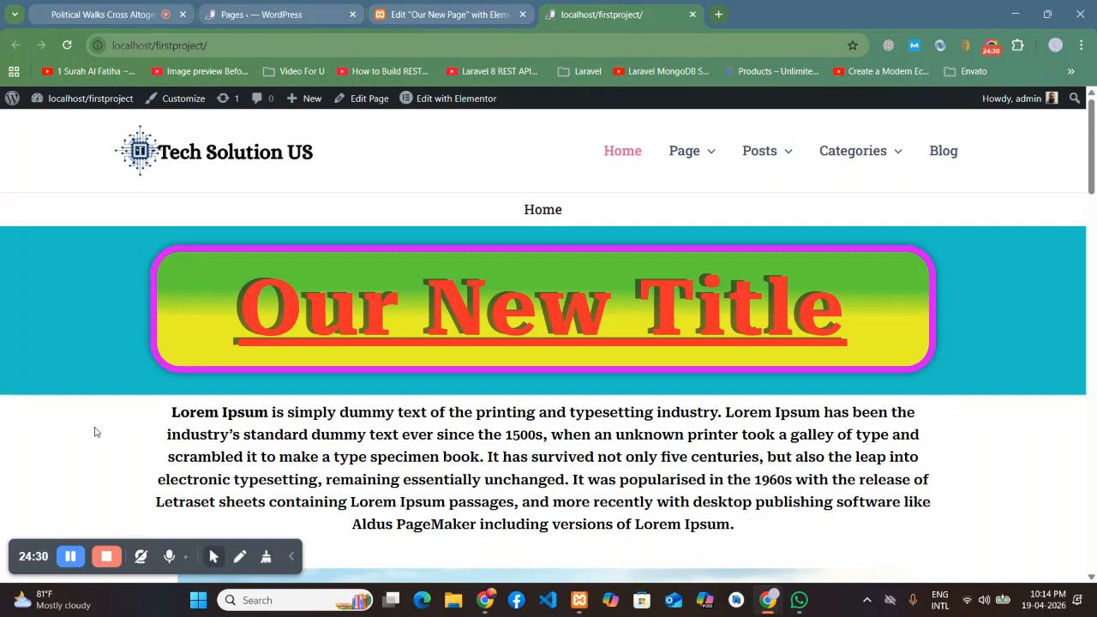
Step: Examine the heading's gradient background, border and surrounding container on the live page, along with the content below
scroll(104, 394, "down", 6)
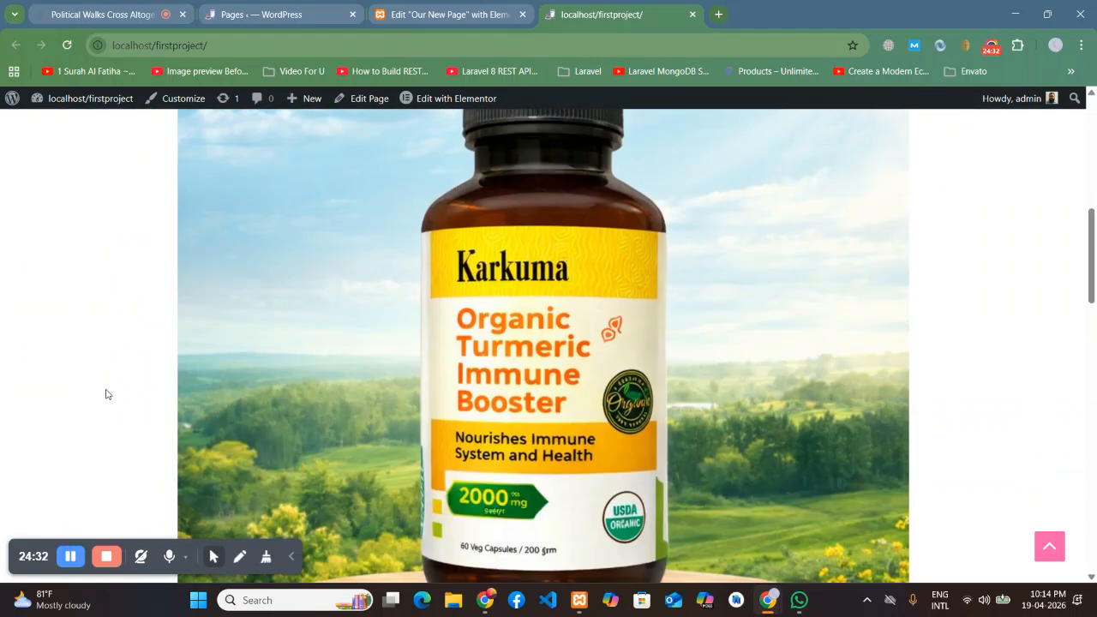
scroll(106, 395, "up", 4)
scroll(106, 394, "up", 2)
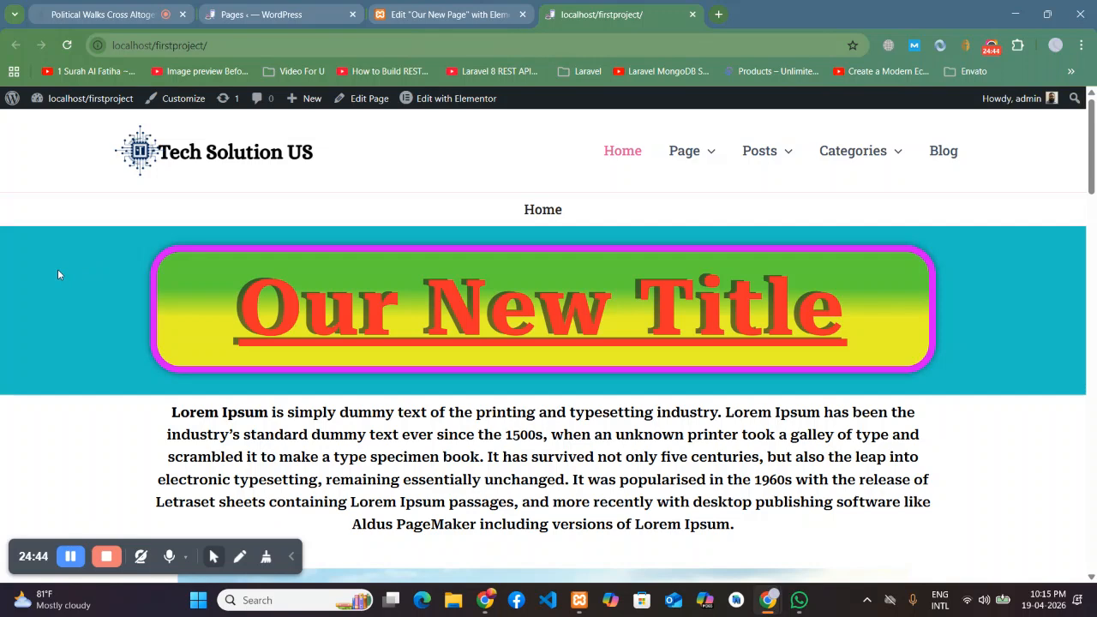
scroll(58, 269, "down", 1)
scroll(58, 268, "up", 1)
Step: Return to the Elementor editor, select the heading's container and open its normal background colour for editing
left_click(382, 14)
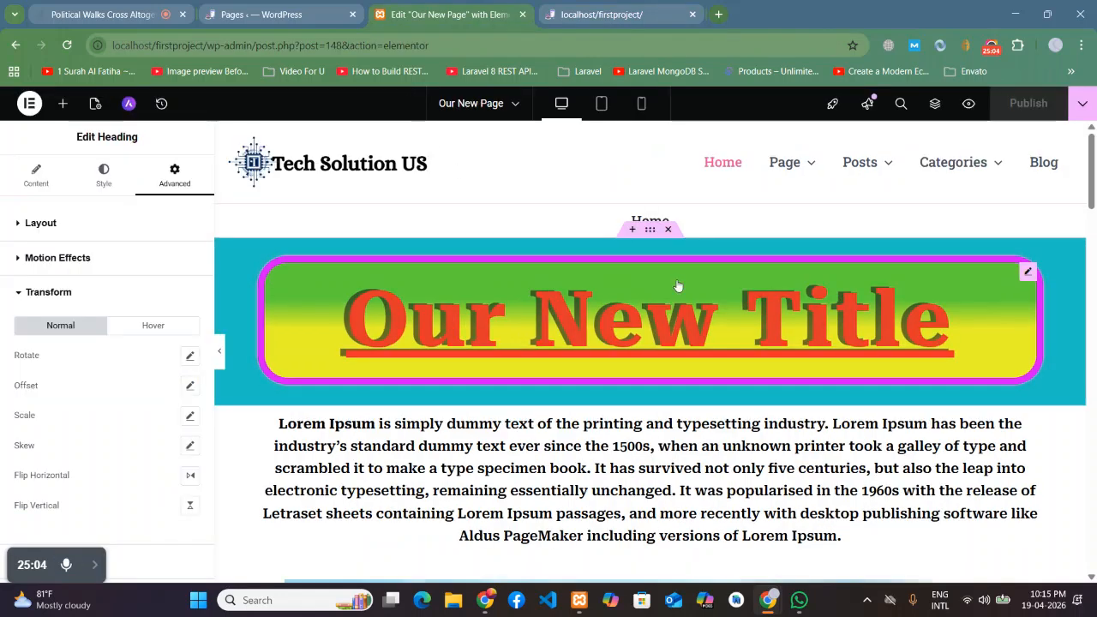
left_click(651, 231)
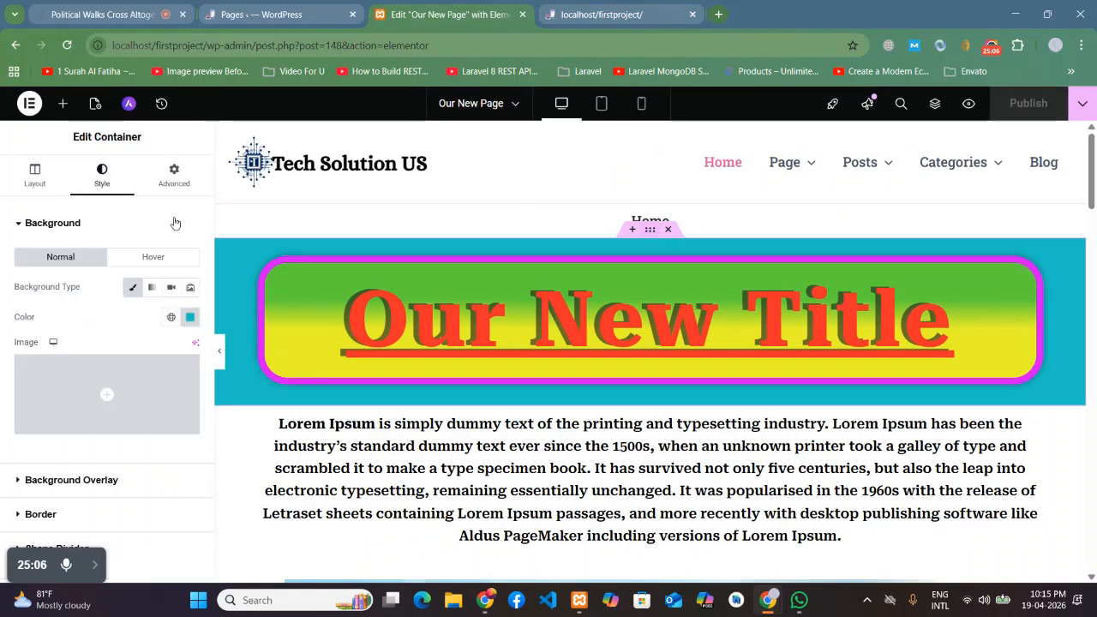
left_click(188, 318)
left_click(154, 542)
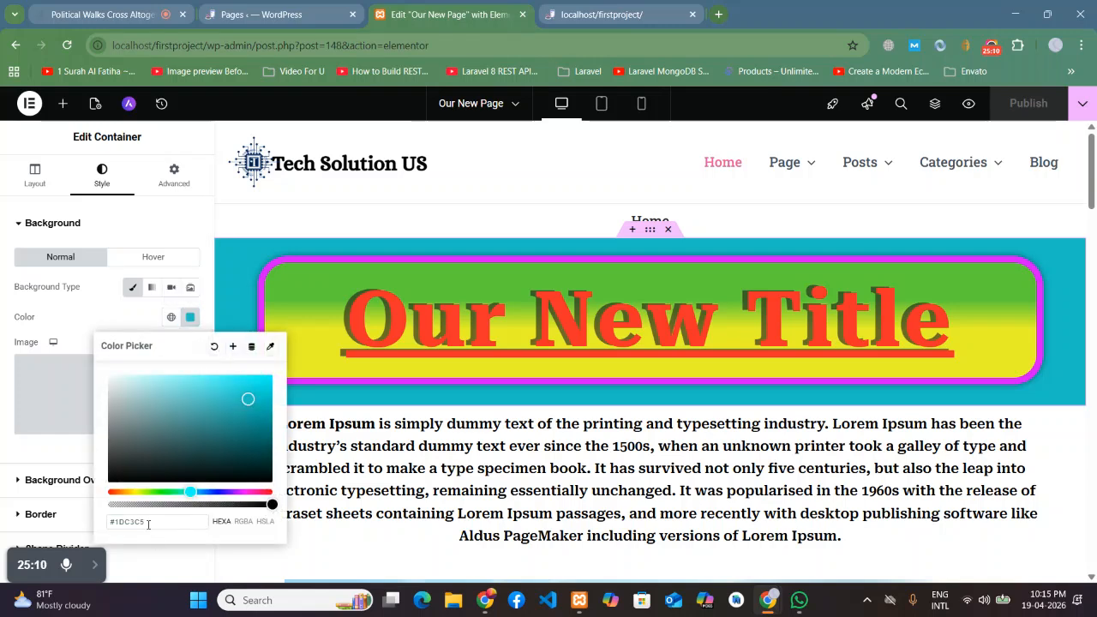
left_click_drag(151, 522, 101, 527)
left_click(144, 542)
left_click_drag(150, 522, 110, 521)
left_click(145, 540)
left_click(160, 540)
left_click(171, 546)
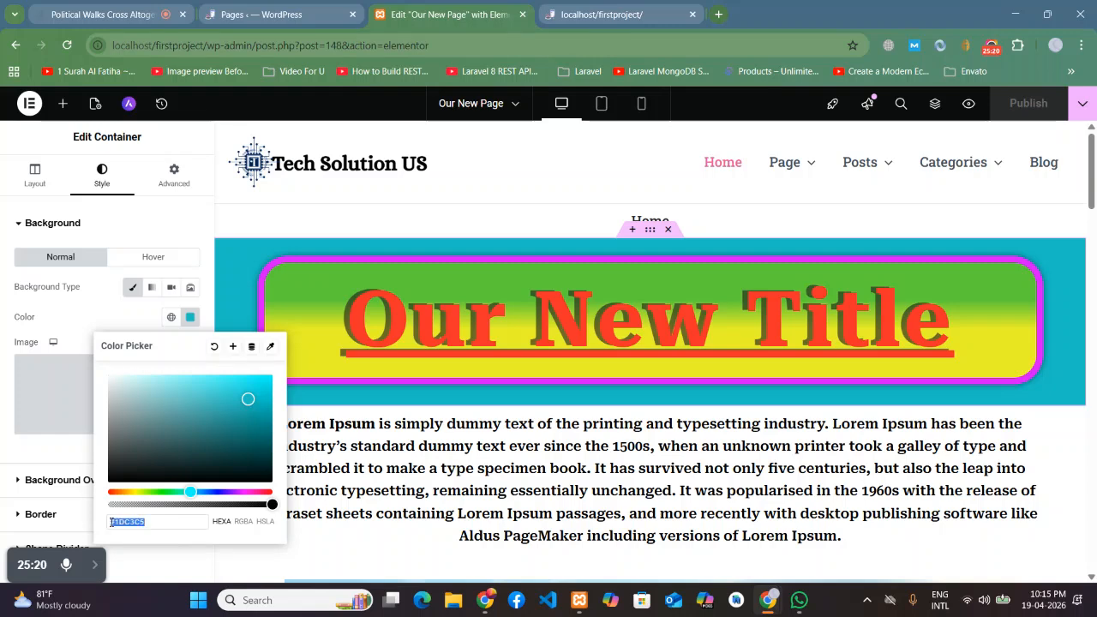
Step: Search the web for "color plate" in a new browser tab and open the Color Hunt palette site
left_click(718, 13)
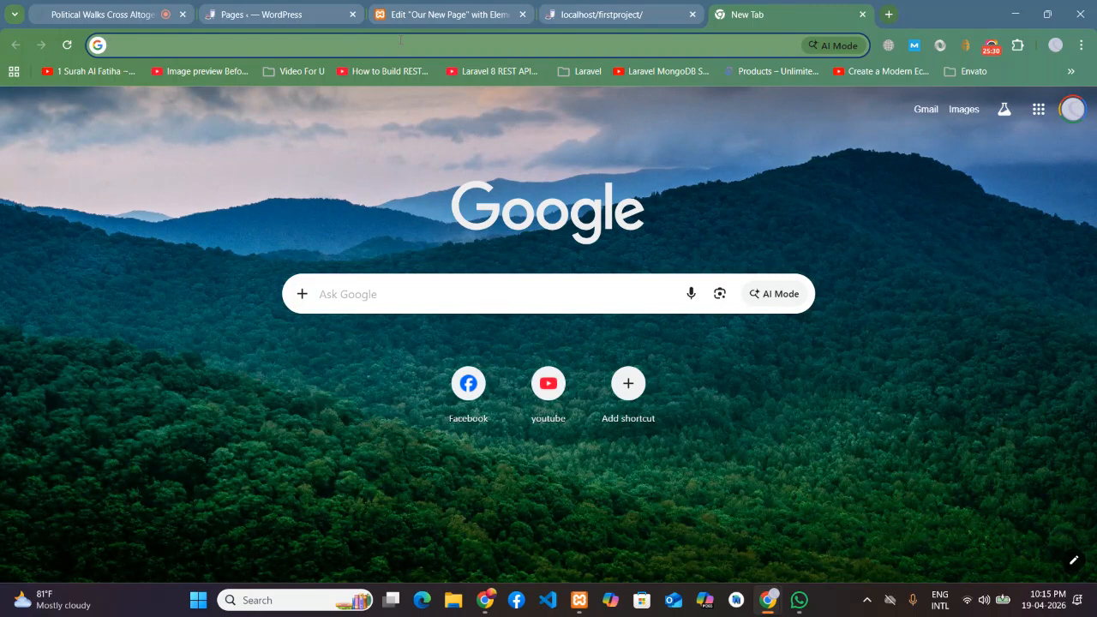
type("color ")
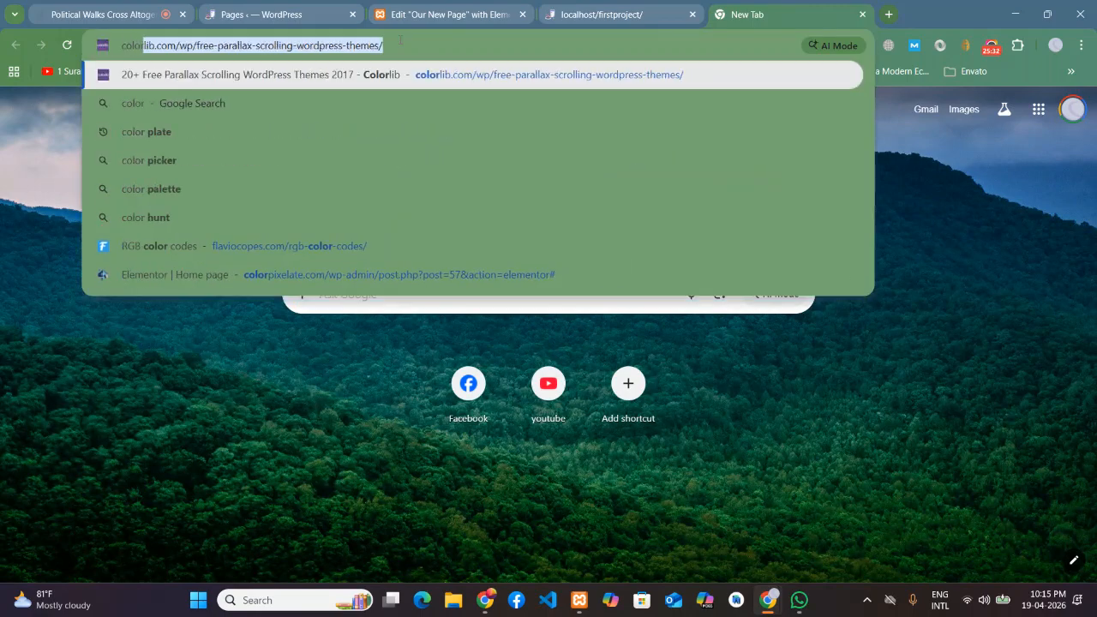
type("plate")
key("Return")
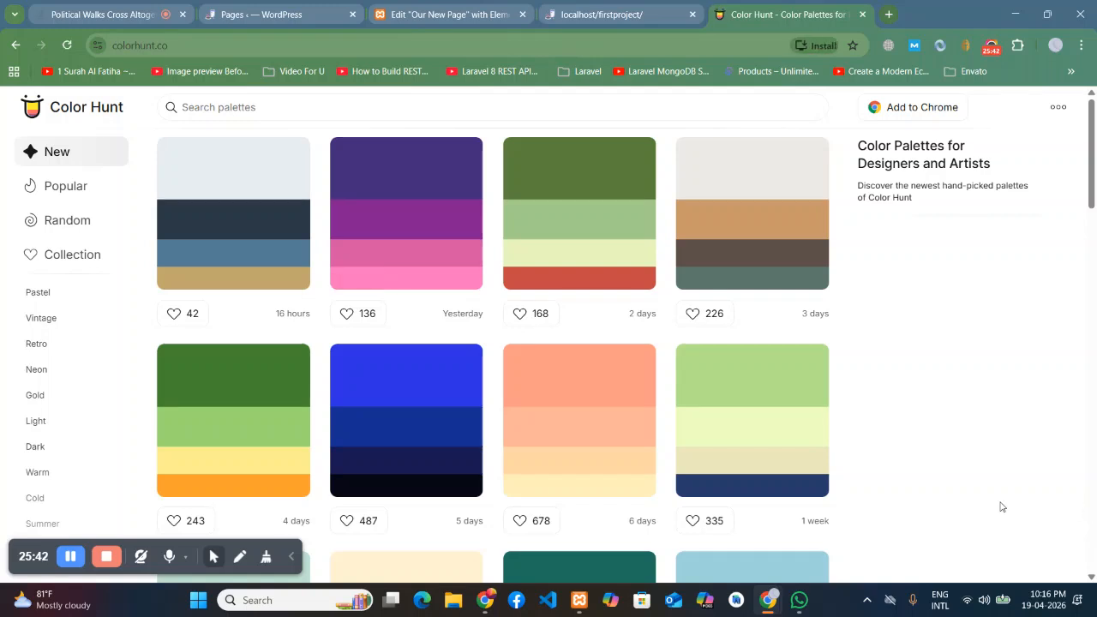
Step: Copy the dark violet #462C7D from Color Hunt's purple-pink palette and apply it as the title container's background color in Elementor
mouse_move(392, 171)
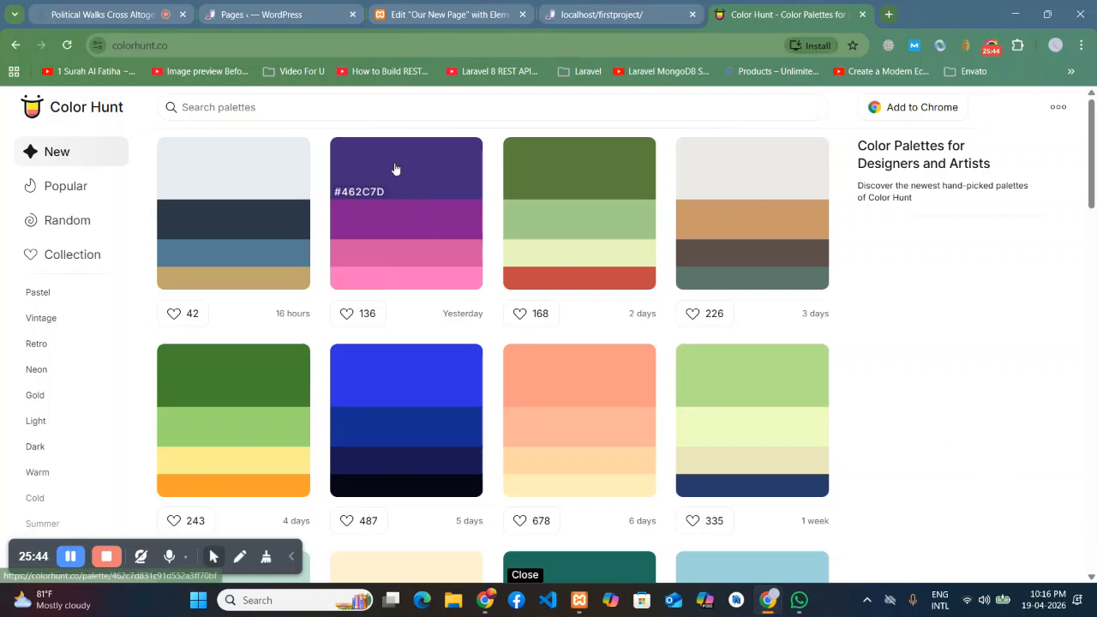
left_click(355, 192)
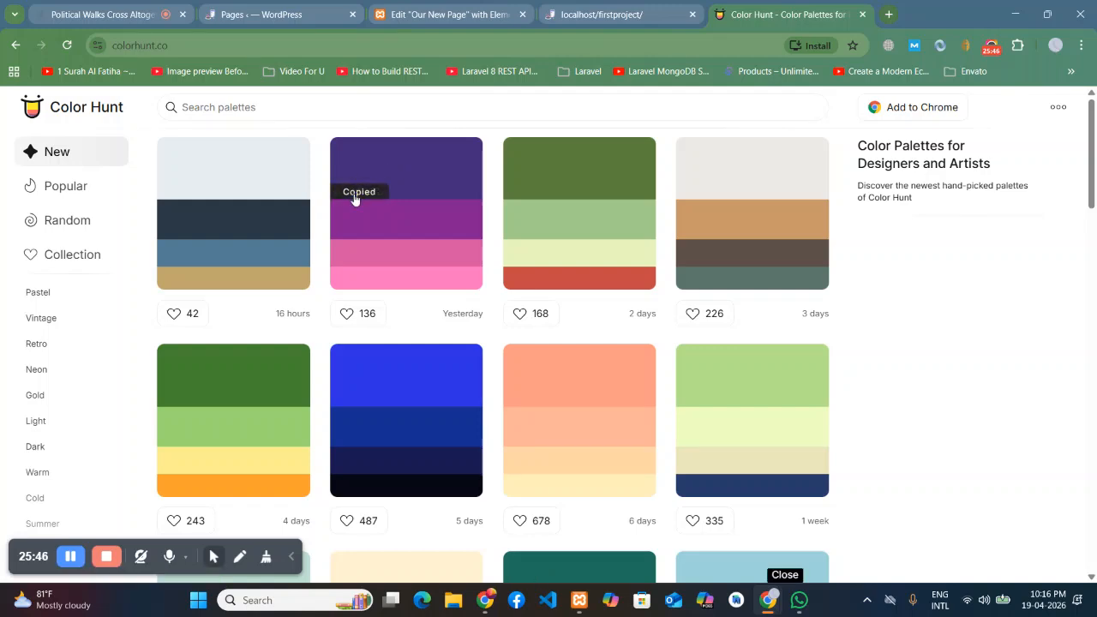
left_click(446, 10)
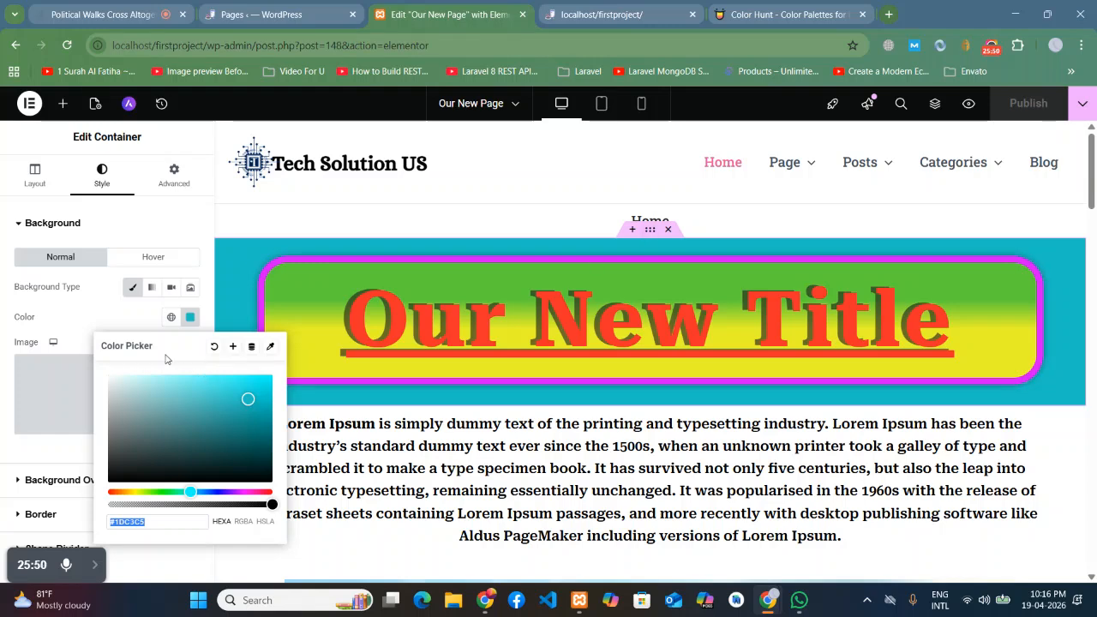
double_click(144, 522)
left_click_drag(144, 522, 67, 525)
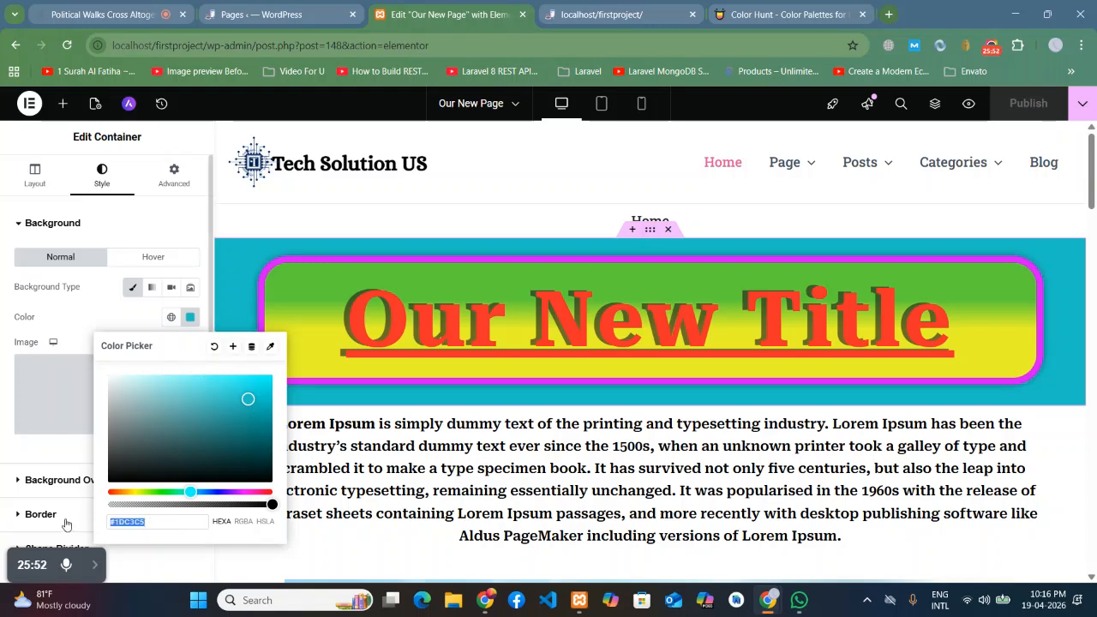
key("ctrl+v")
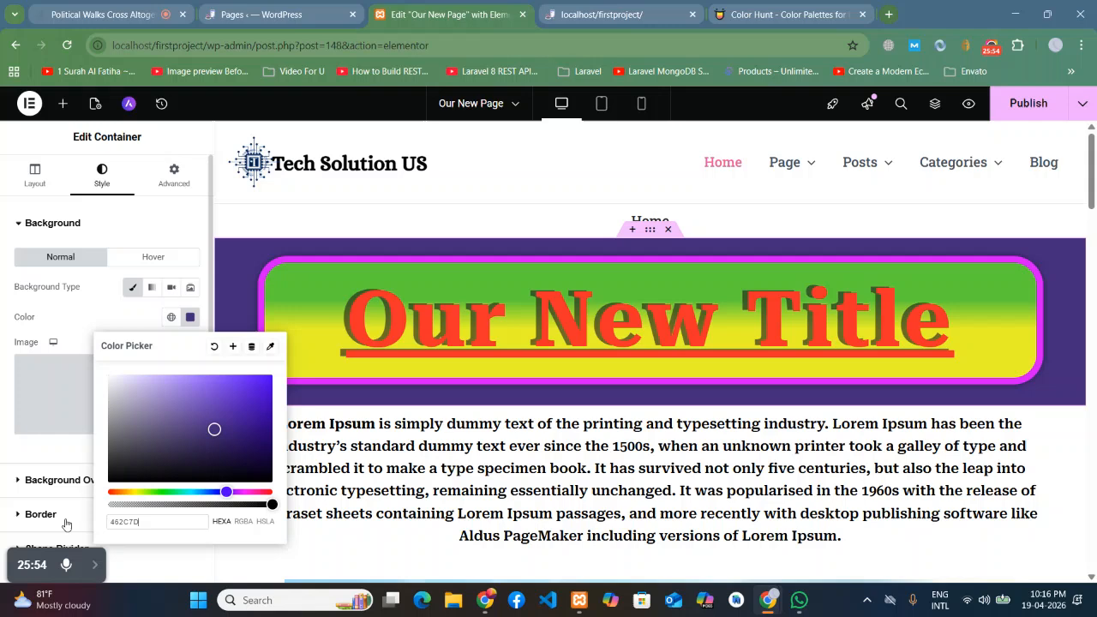
left_click(98, 300)
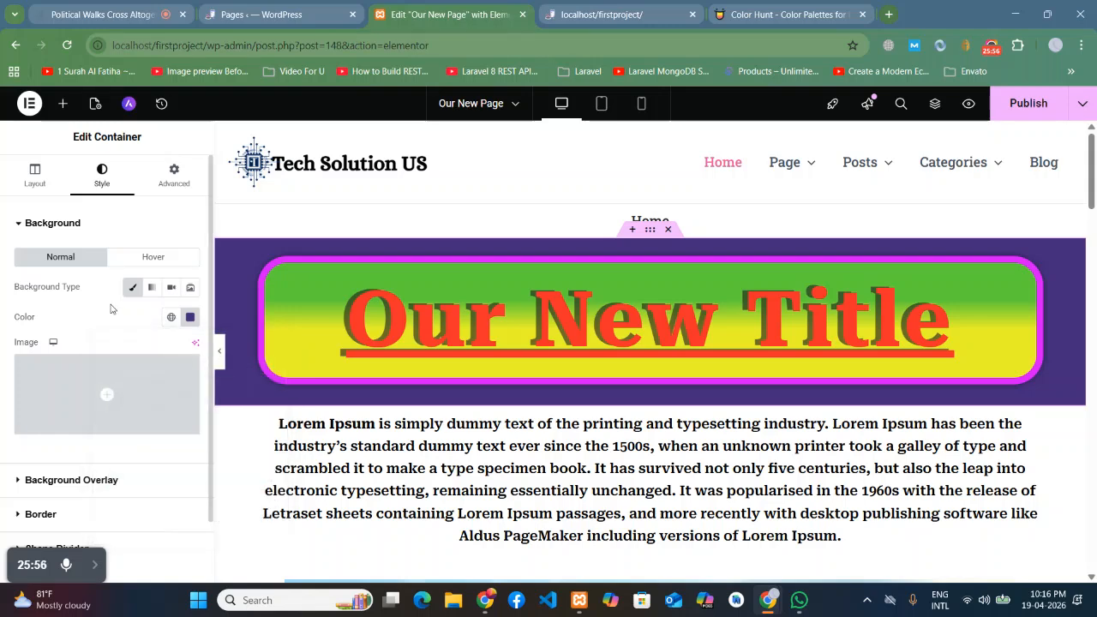
Step: Copy the purple #831C91 from the same Color Hunt palette and return to the Elementor editor
left_click(605, 12)
left_click(795, 12)
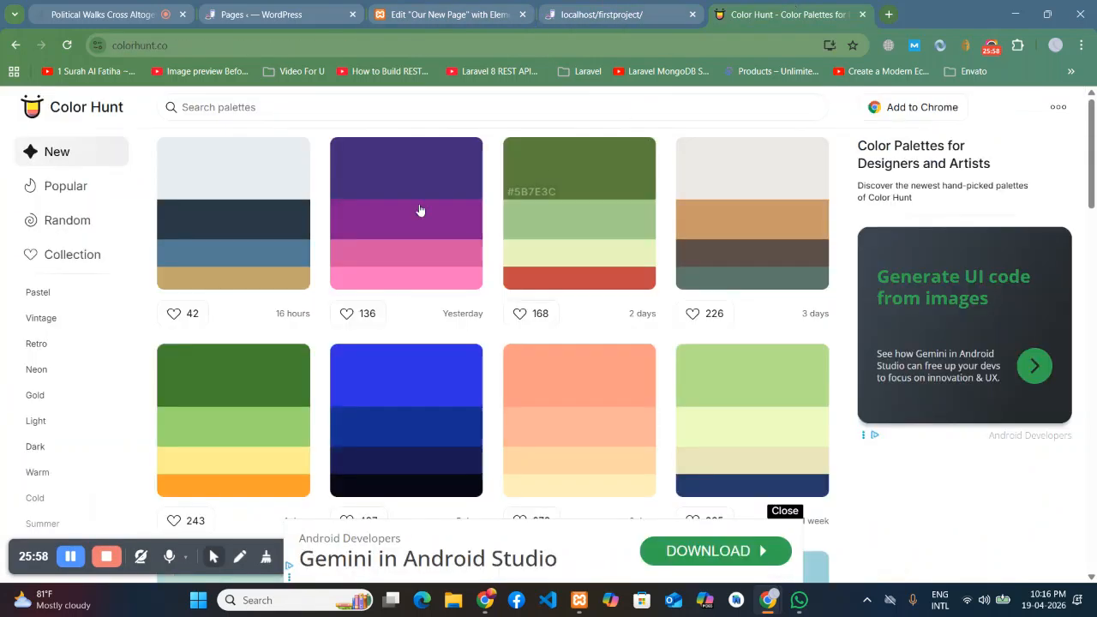
left_click(358, 236)
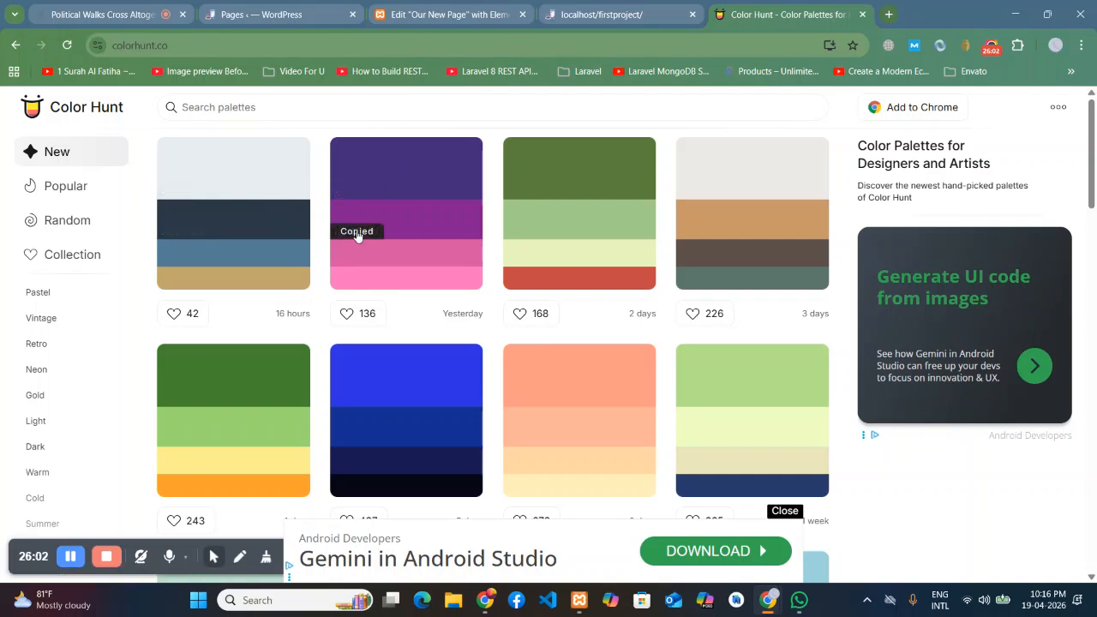
left_click(458, 4)
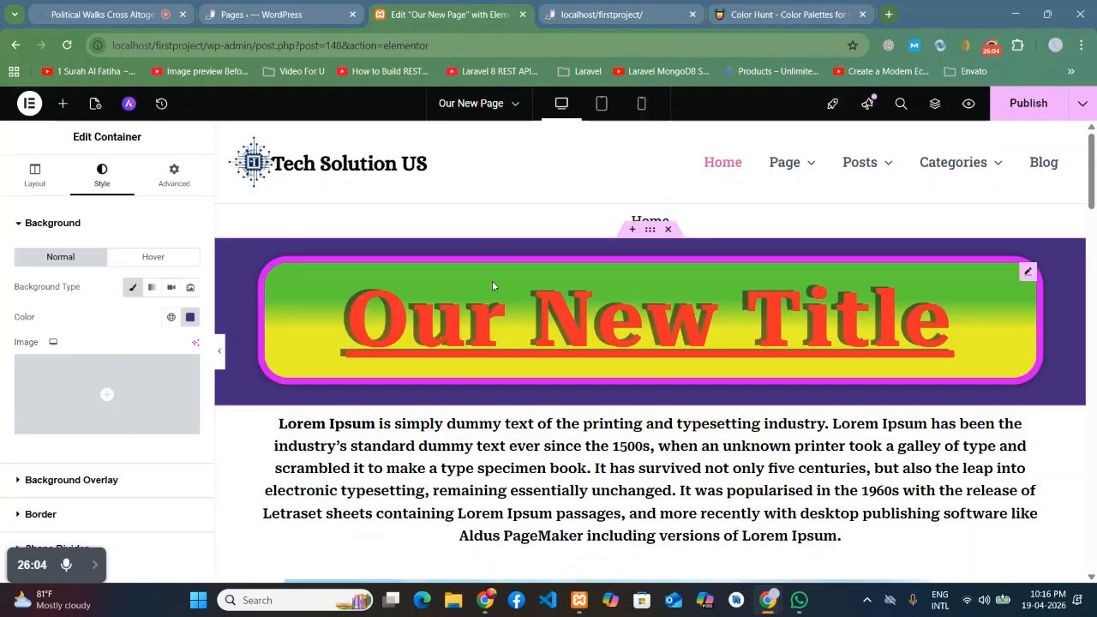
Step: Set the "Our New Title" heading's text color to #831C91 and publish the page
left_click(1028, 272)
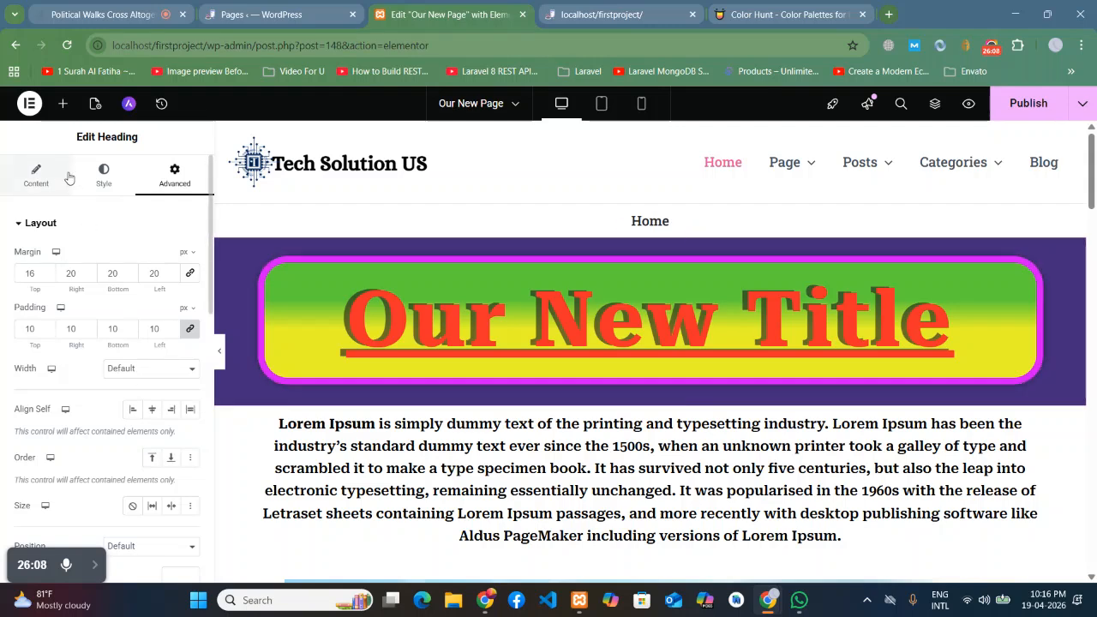
left_click(104, 176)
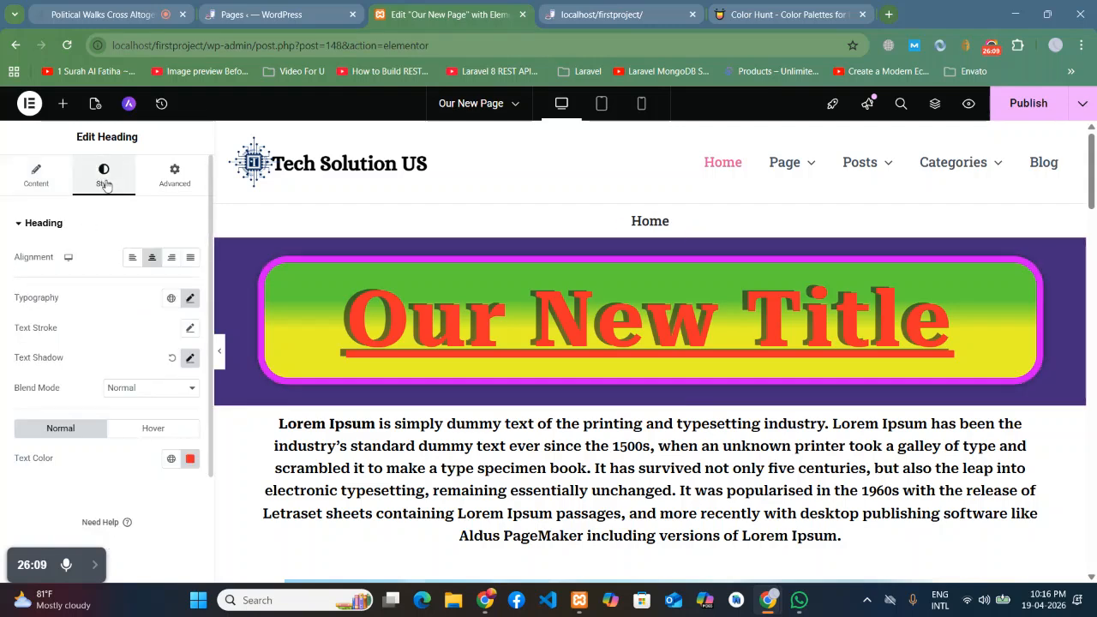
left_click(190, 458)
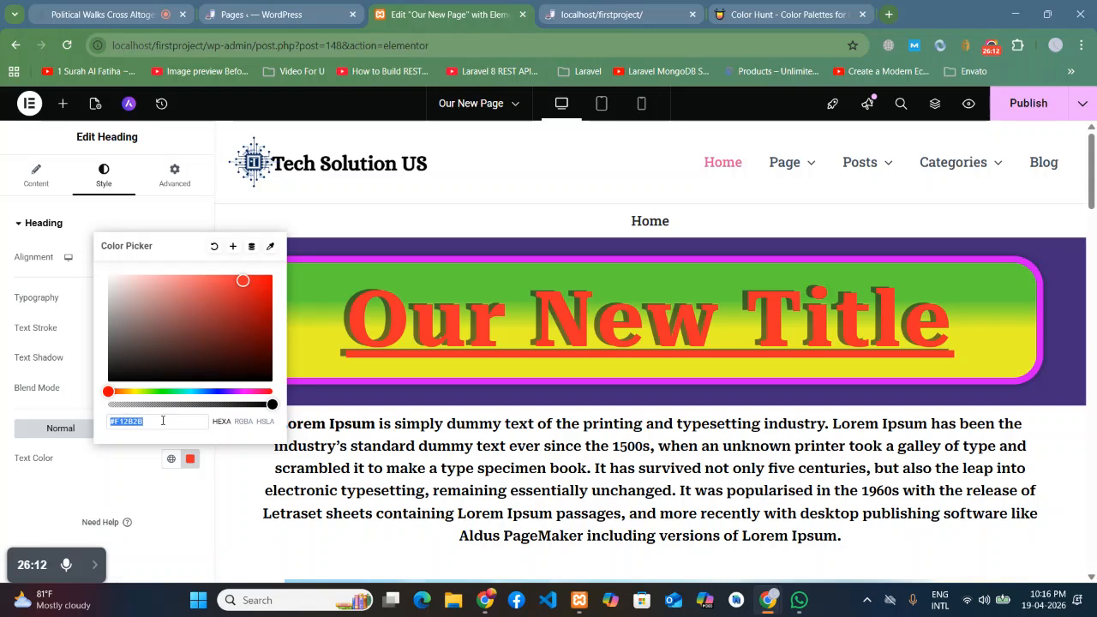
key("ctrl+v")
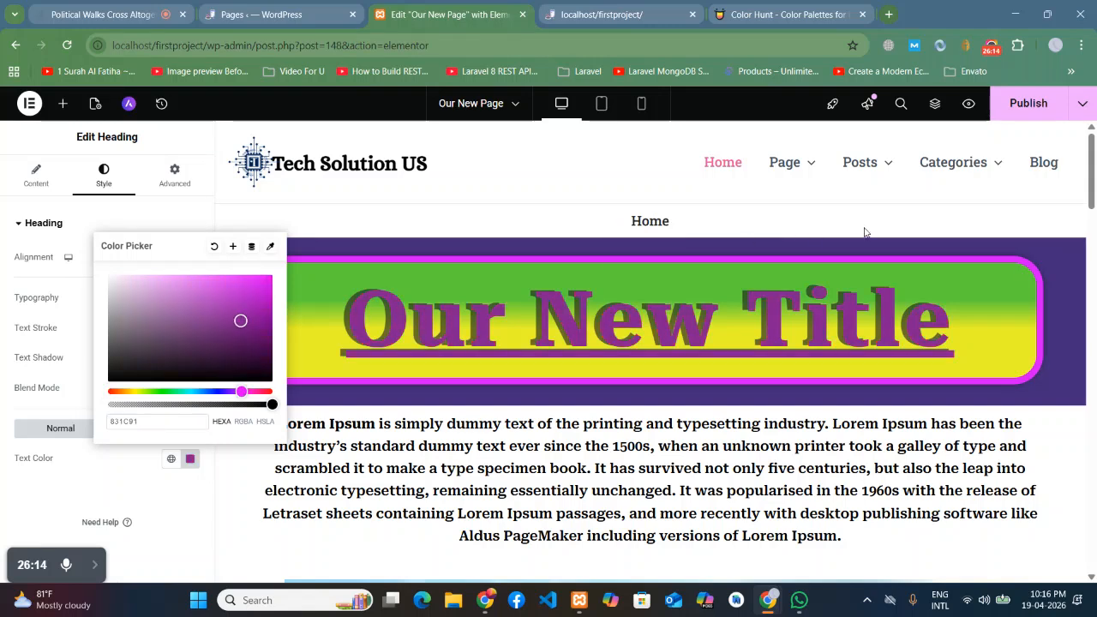
left_click(1029, 105)
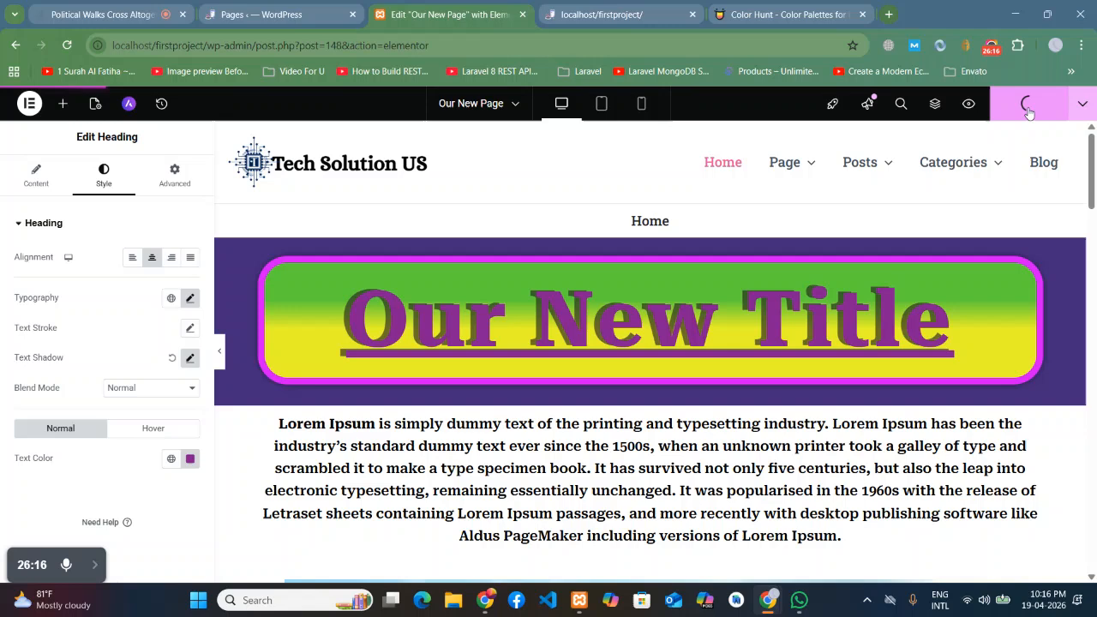
Step: Copy the pink #D552A3 from the Color Hunt palette and use it as the second gradient color of the heading's background
left_click(743, 6)
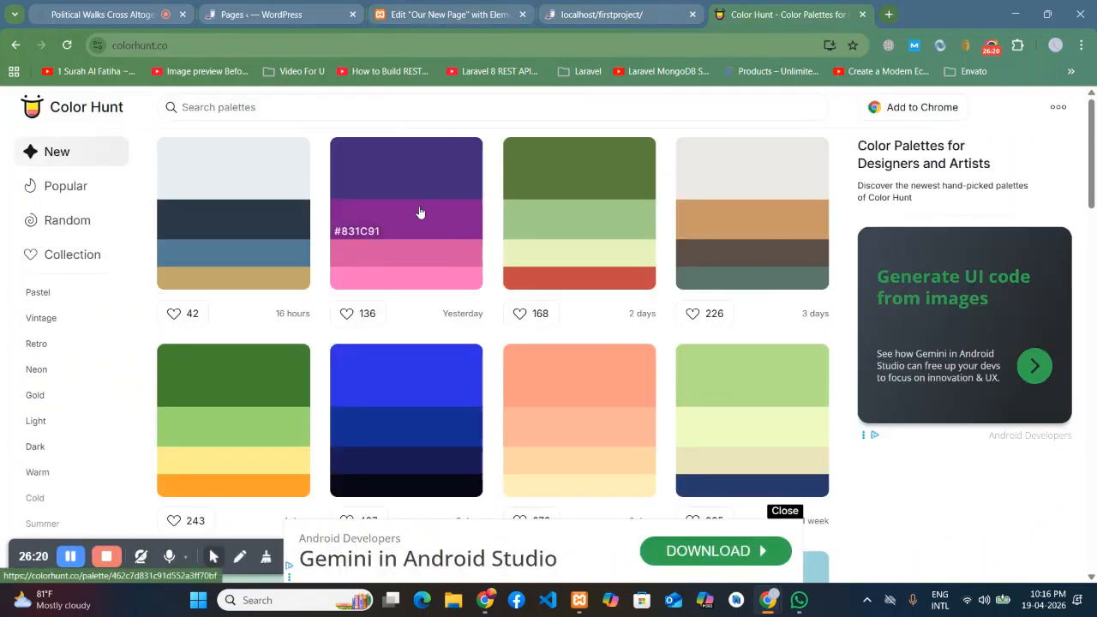
left_click(354, 261)
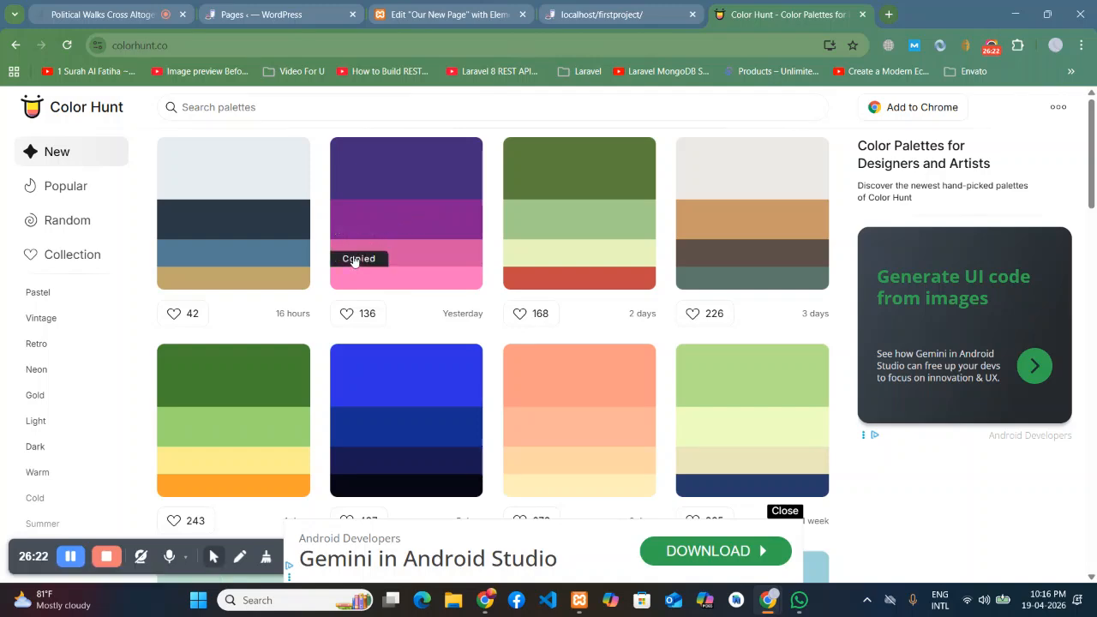
left_click(427, 7)
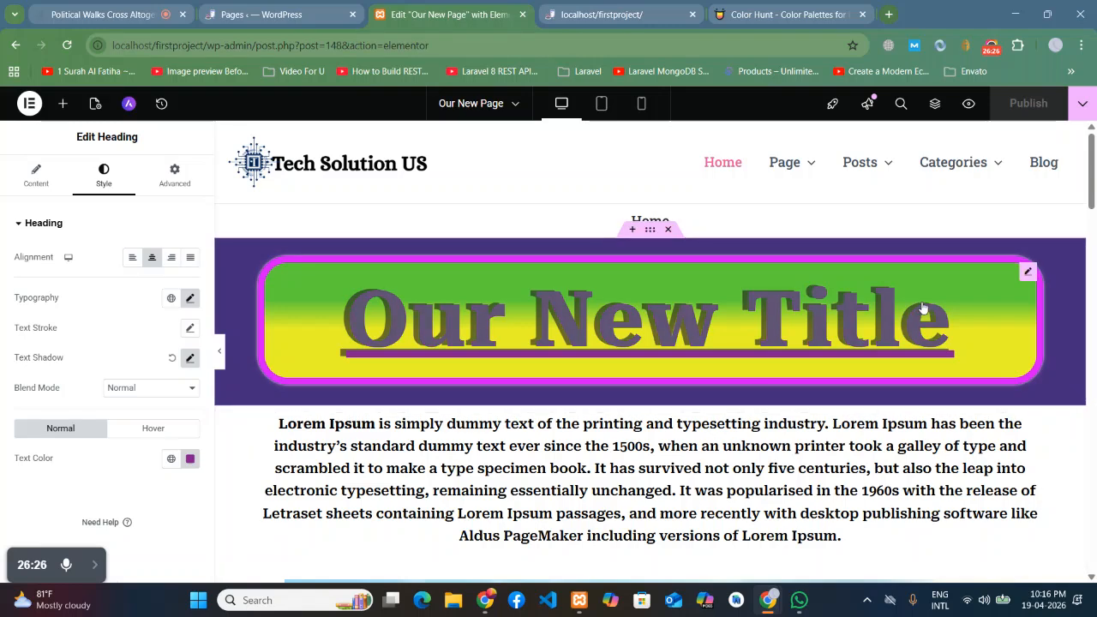
left_click(174, 175)
scroll(17, 431, "down", 5)
scroll(17, 431, "down", 3)
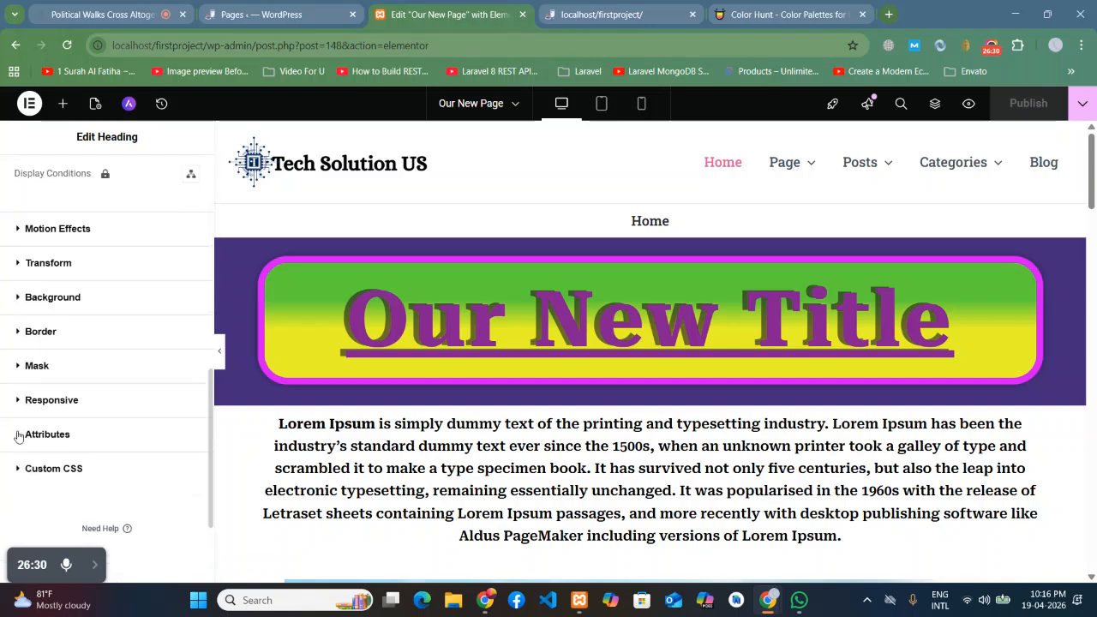
left_click(59, 299)
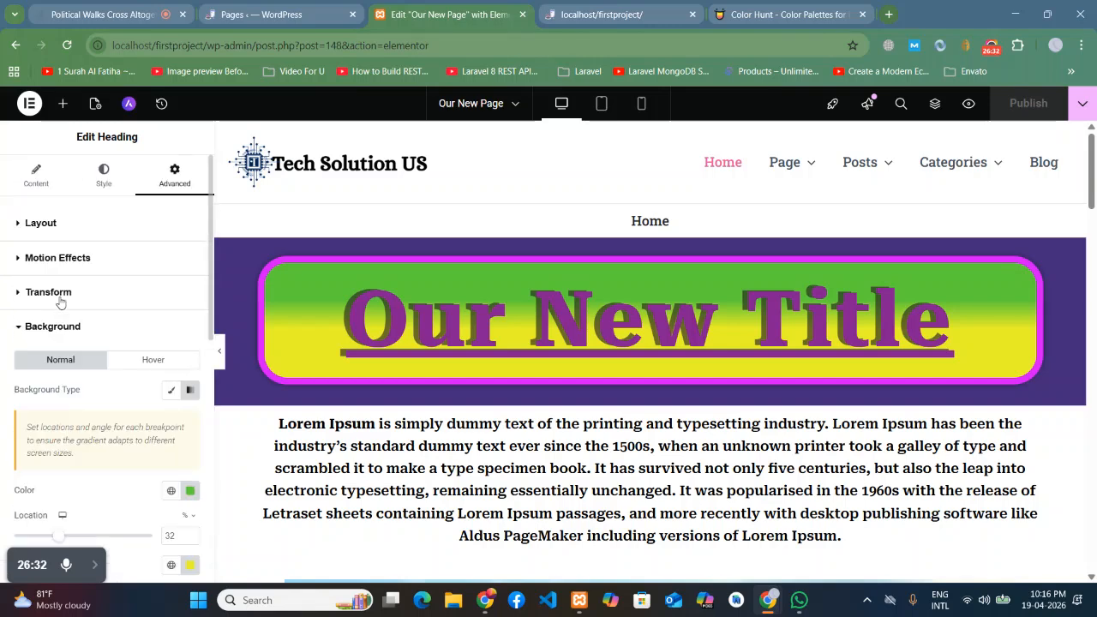
scroll(157, 460, "down", 2)
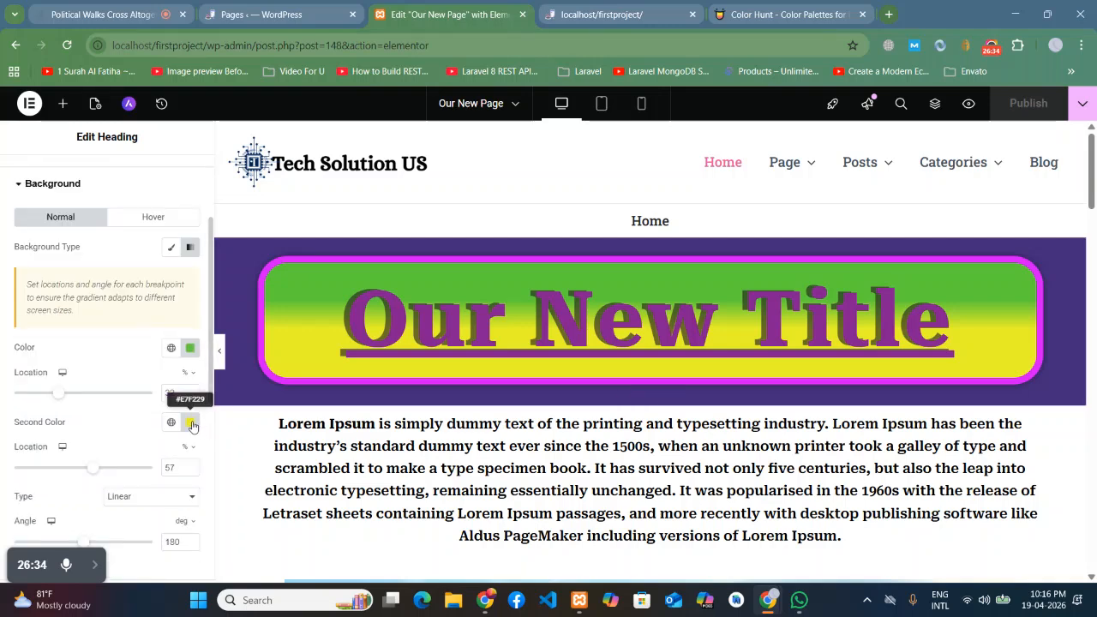
left_click(191, 422)
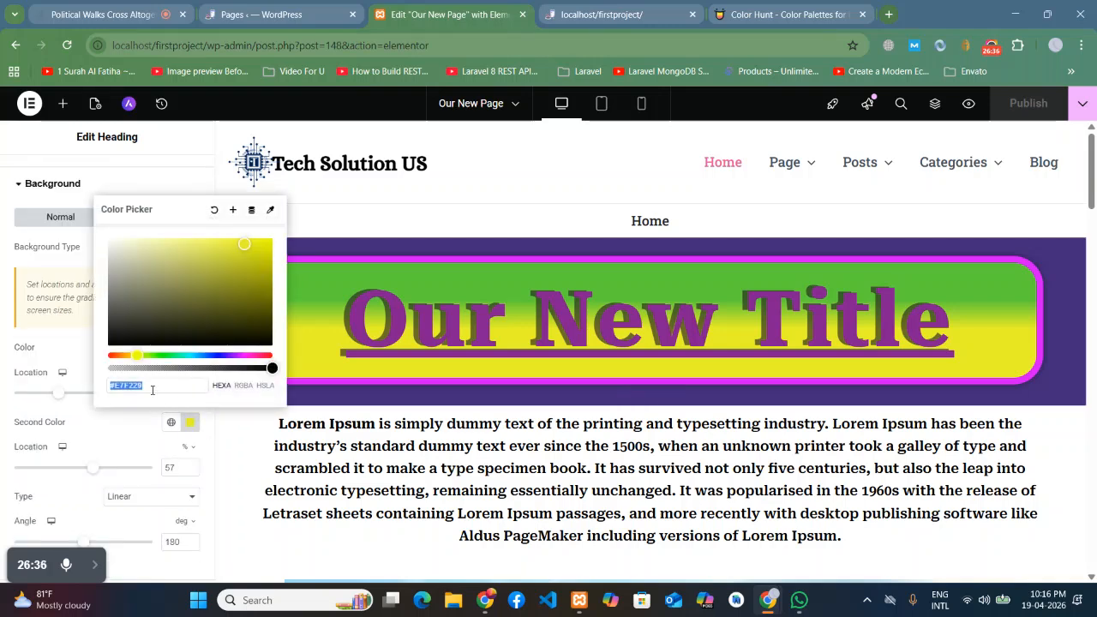
key("ctrl+v")
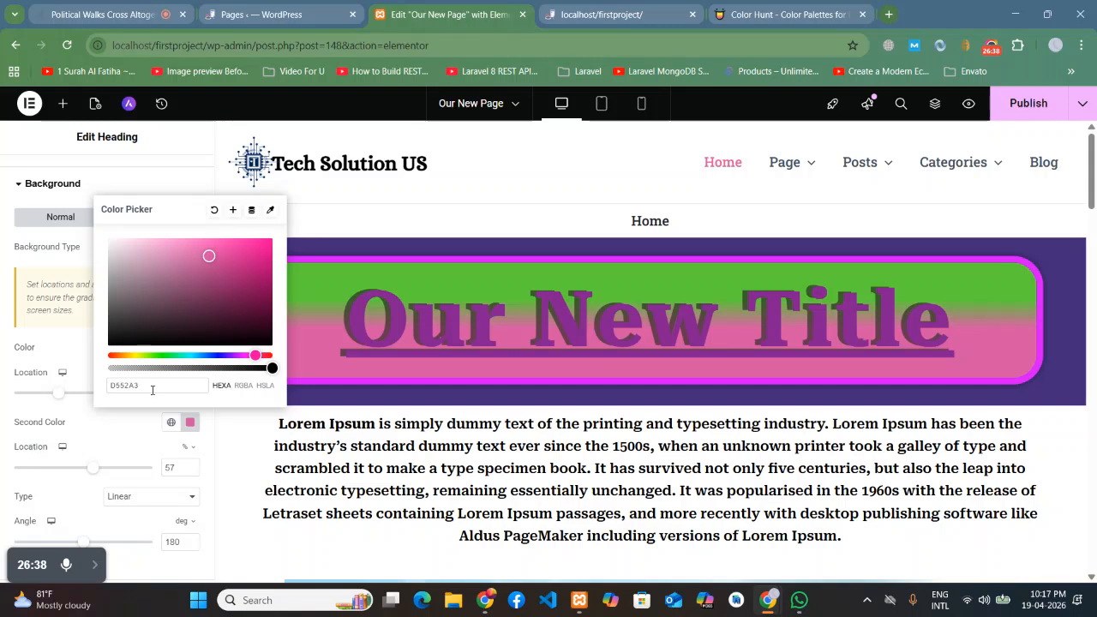
Step: Adjust the heading background's second gradient color to teal #56CCB2 and publish the page
mouse_move(198, 276)
left_mouse_down()
mouse_move(191, 297)
mouse_move(202, 260)
left_mouse_up()
left_click_drag(140, 354, 176, 354)
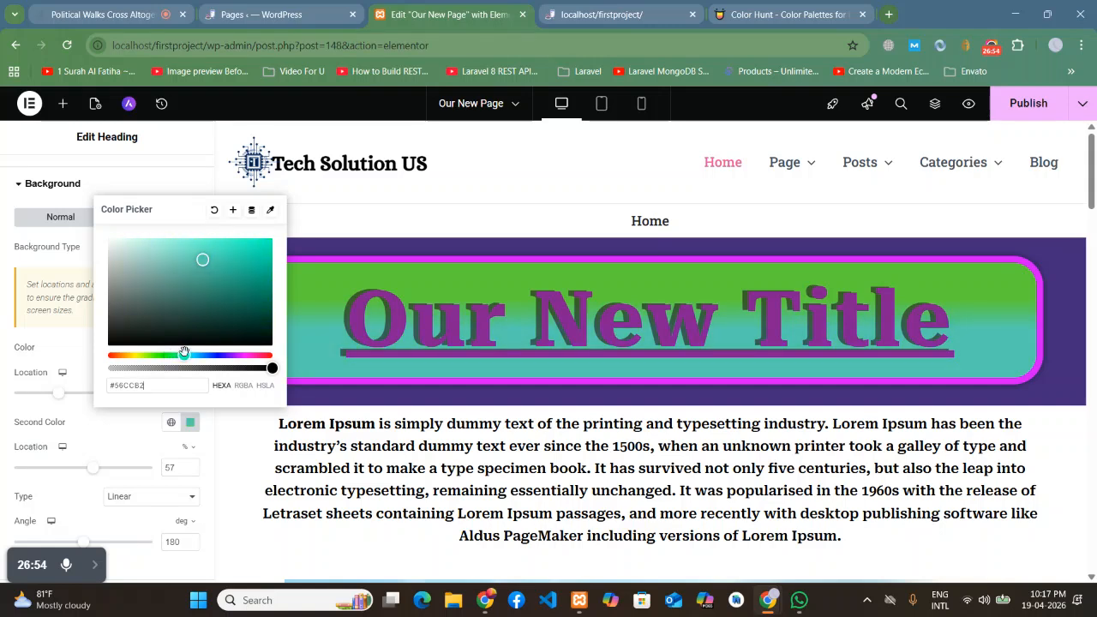
left_click(29, 344)
left_click(1003, 104)
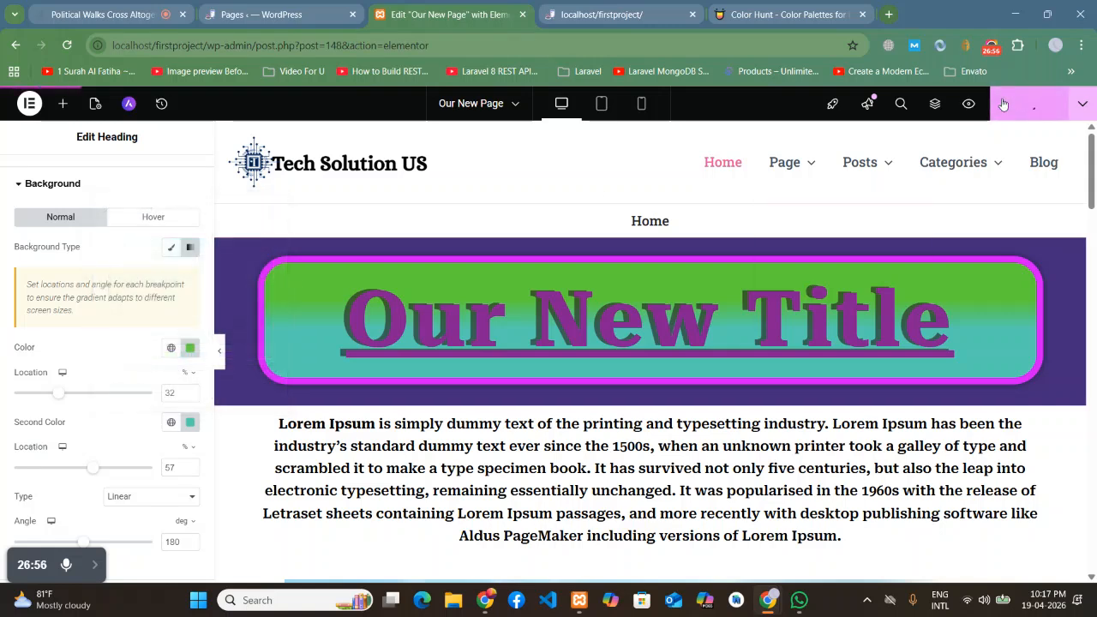
Step: Reload the live site, examine the colors of the title section, and return to the text section in the Elementor editor
left_click(601, 15)
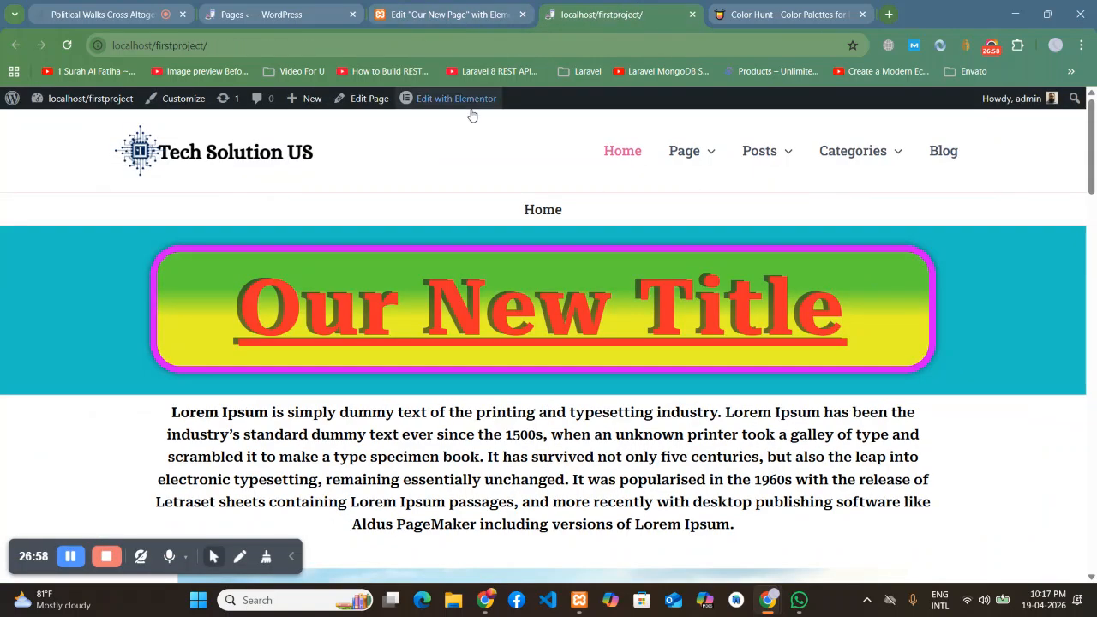
left_click(68, 45)
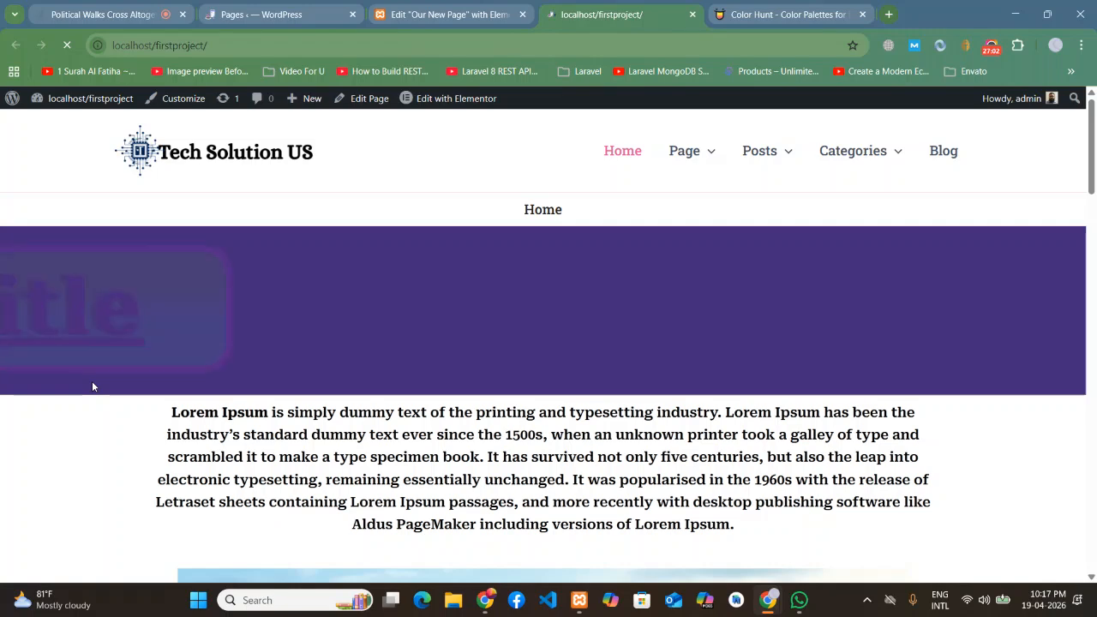
scroll(1024, 351, "down", 3)
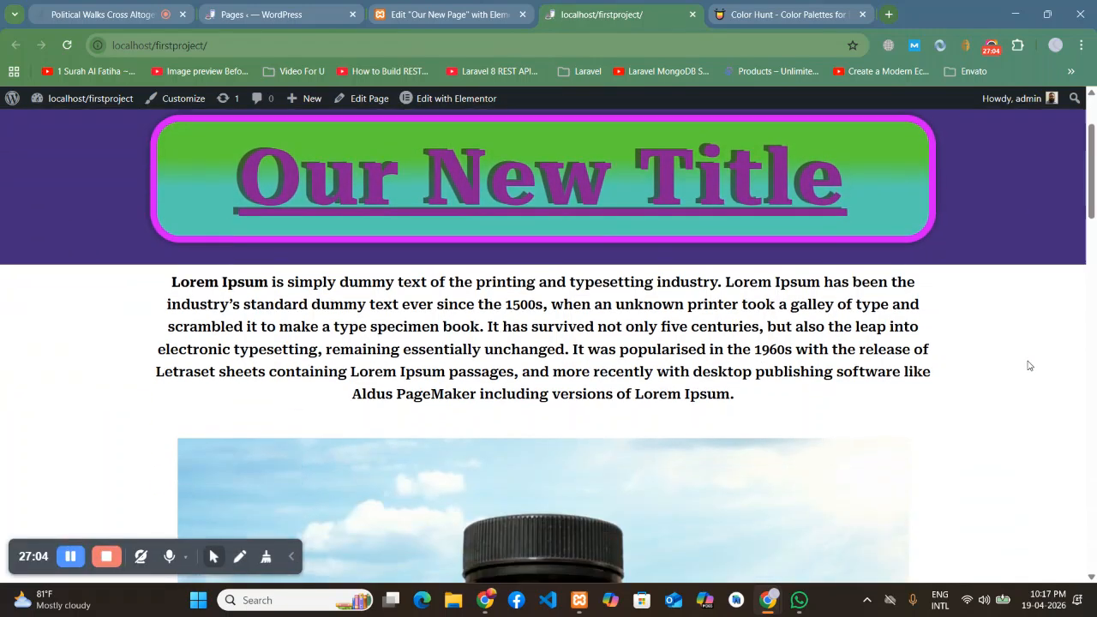
scroll(1030, 367, "up", 3)
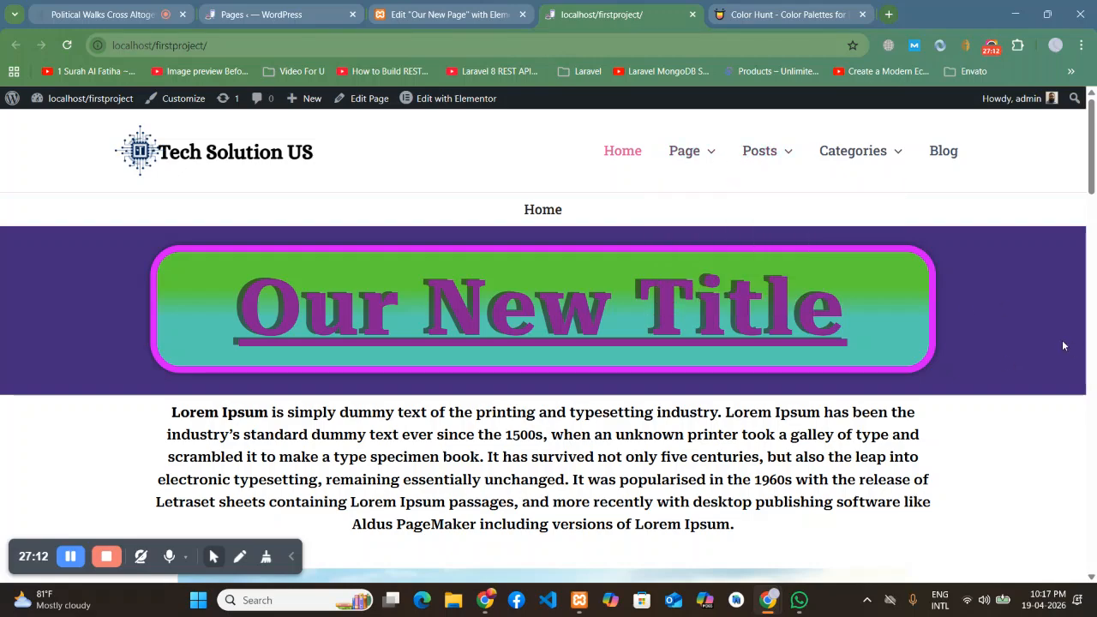
scroll(1068, 343, "down", 5)
scroll(1069, 341, "up", 5)
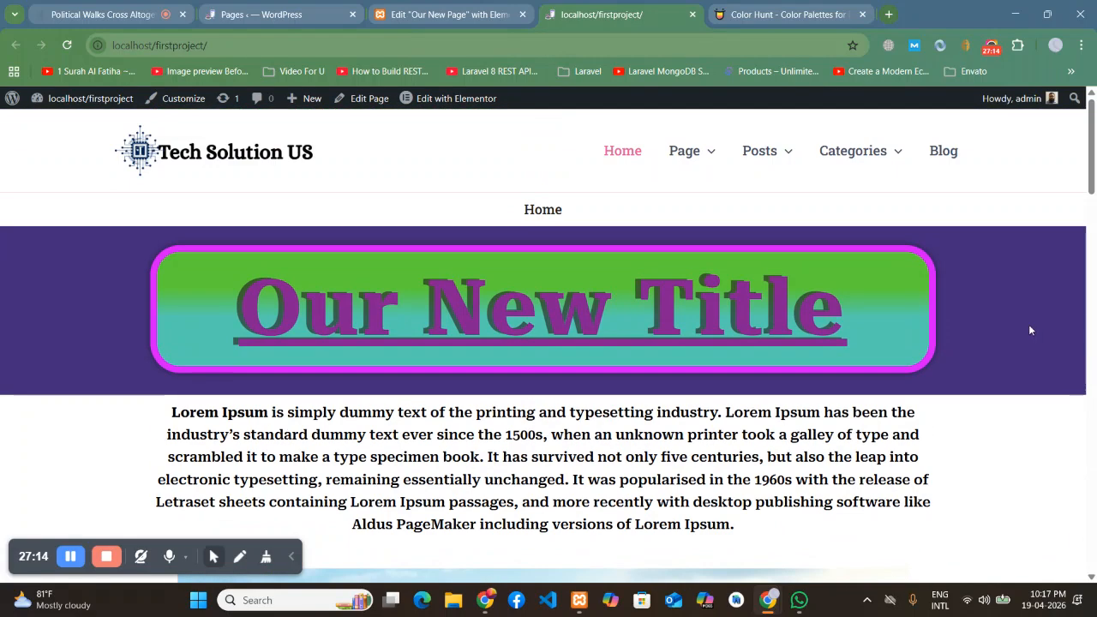
left_click(468, 8)
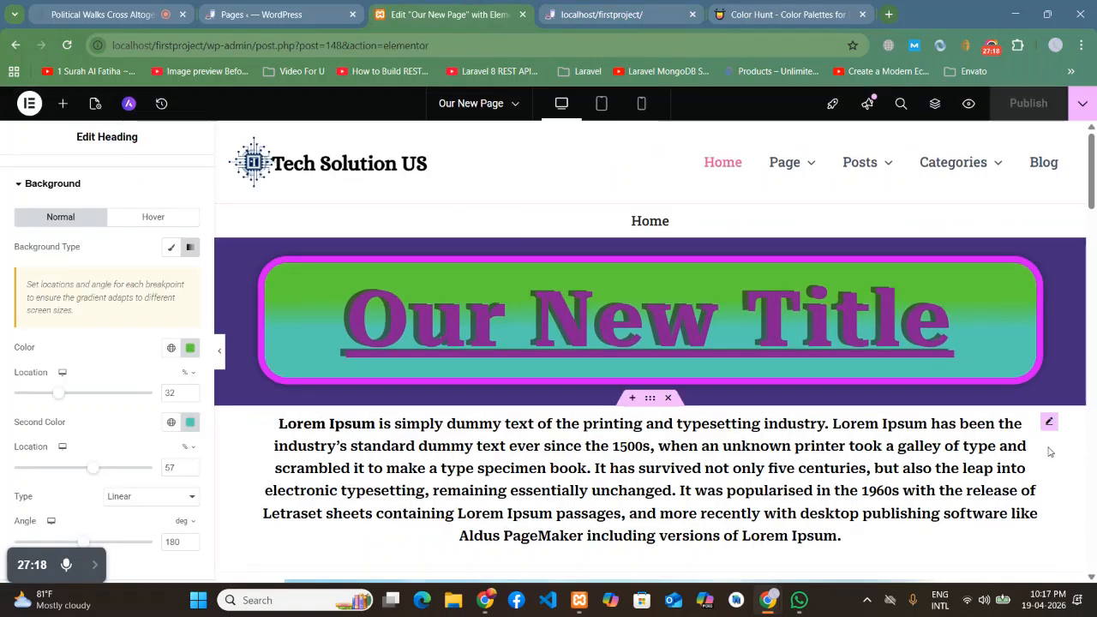
scroll(399, 435, "down", 3)
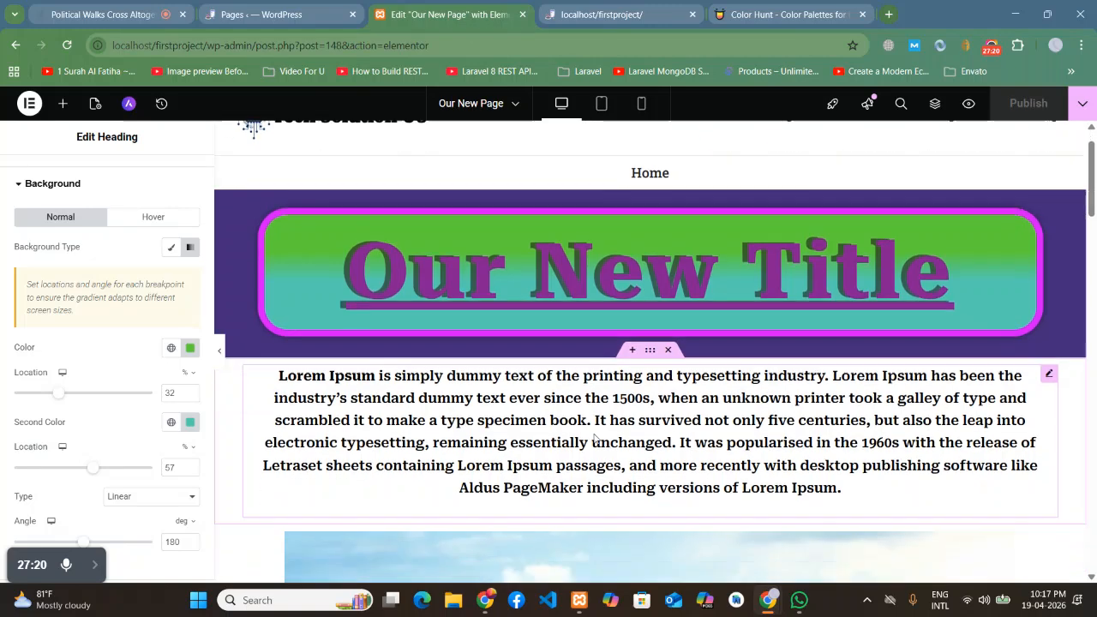
scroll(600, 444, "up", 3)
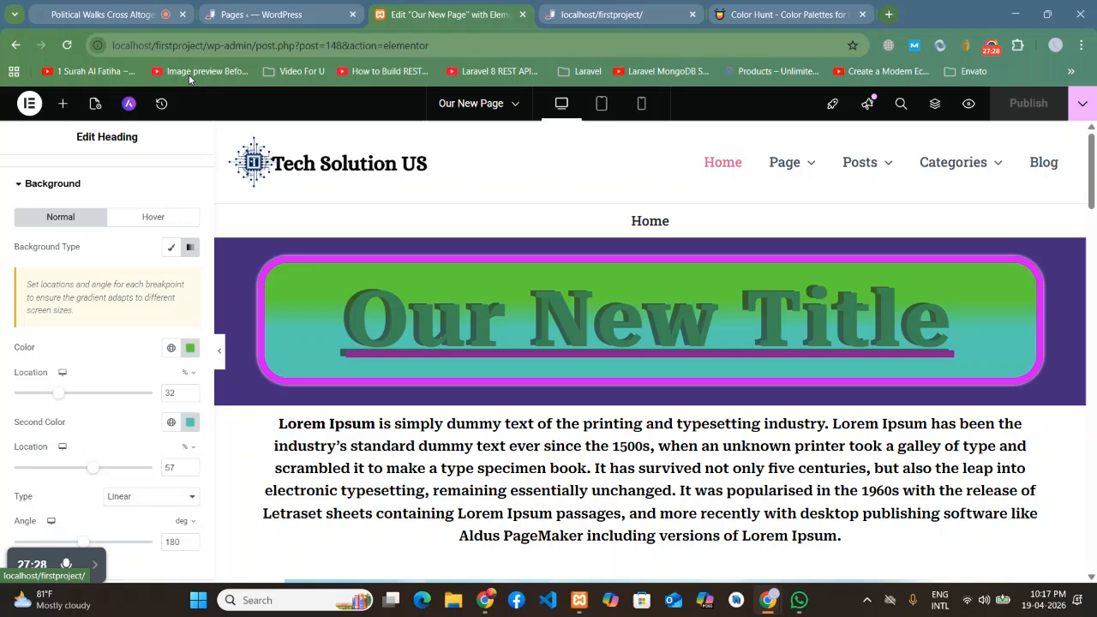
left_click(130, 5)
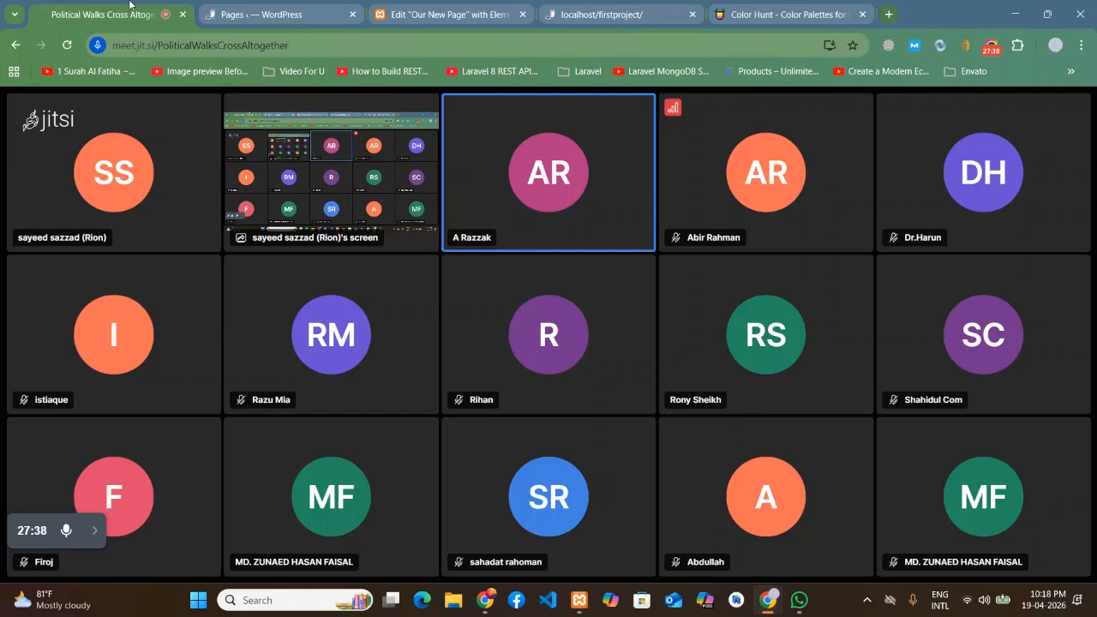
left_click(445, 7)
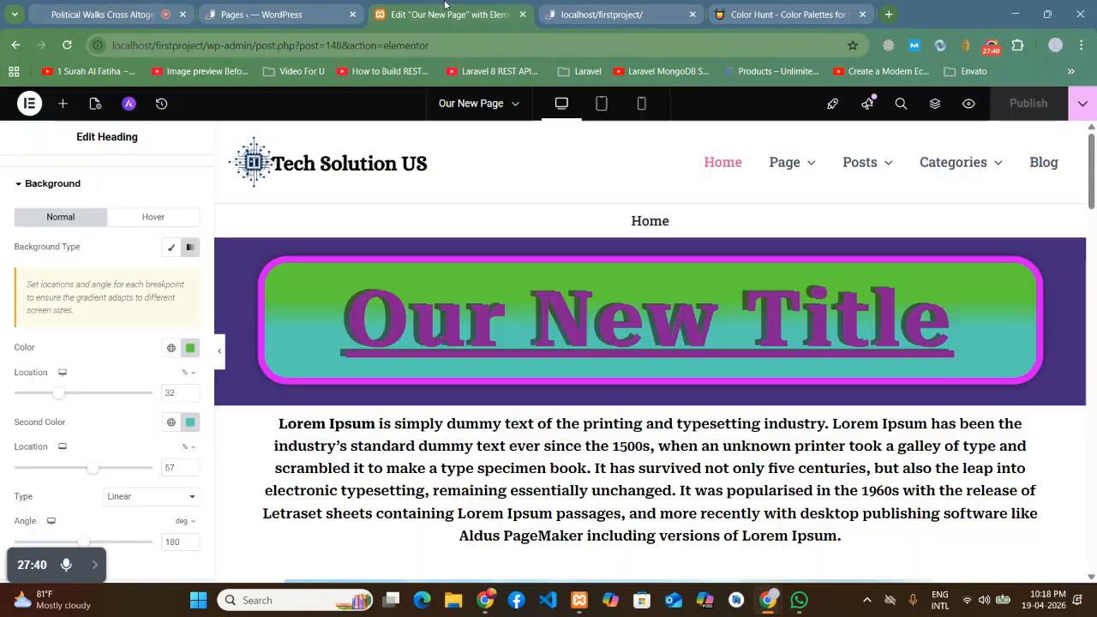
scroll(617, 352, "down", 2)
scroll(620, 354, "up", 1)
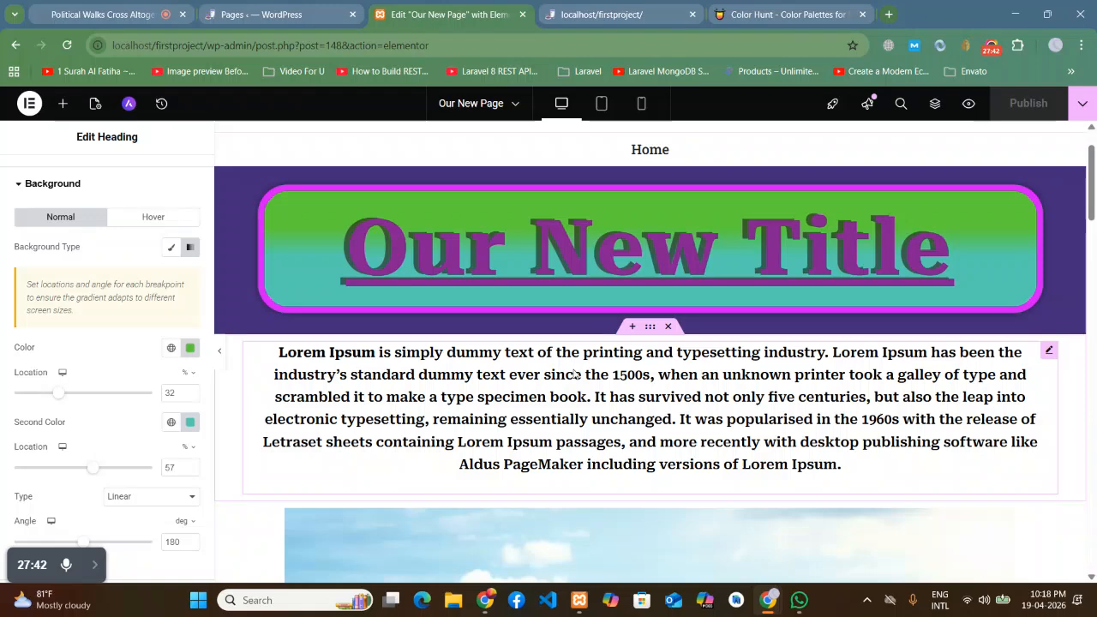
Step: Compare the style settings of the Lorem Ipsum text widget with the layout settings of the container around it
left_click(623, 355)
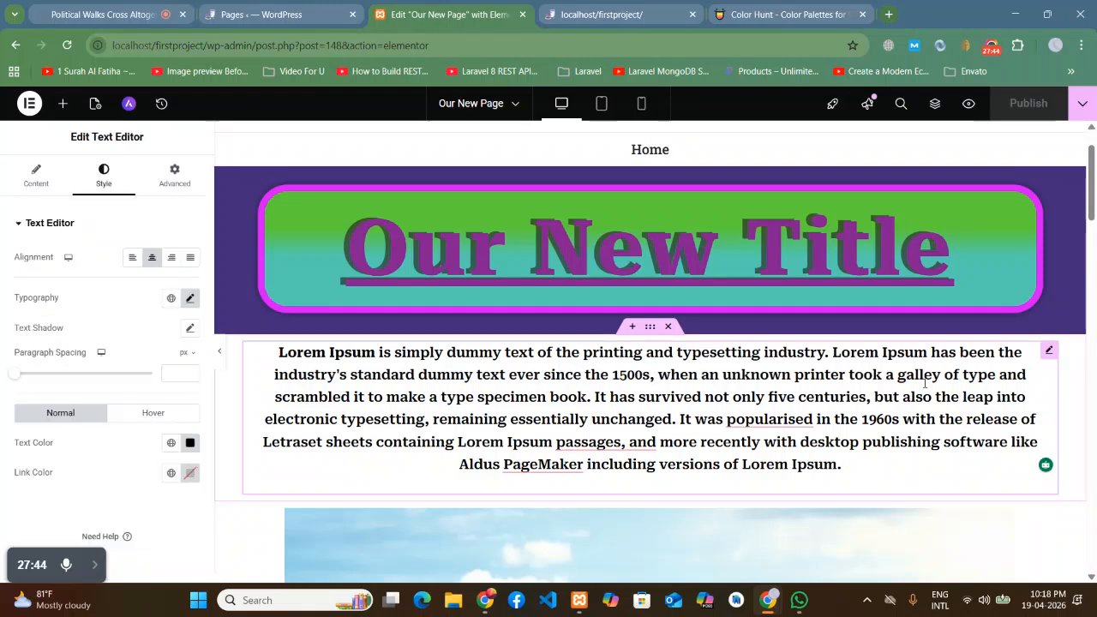
scroll(1096, 396, "up", 1)
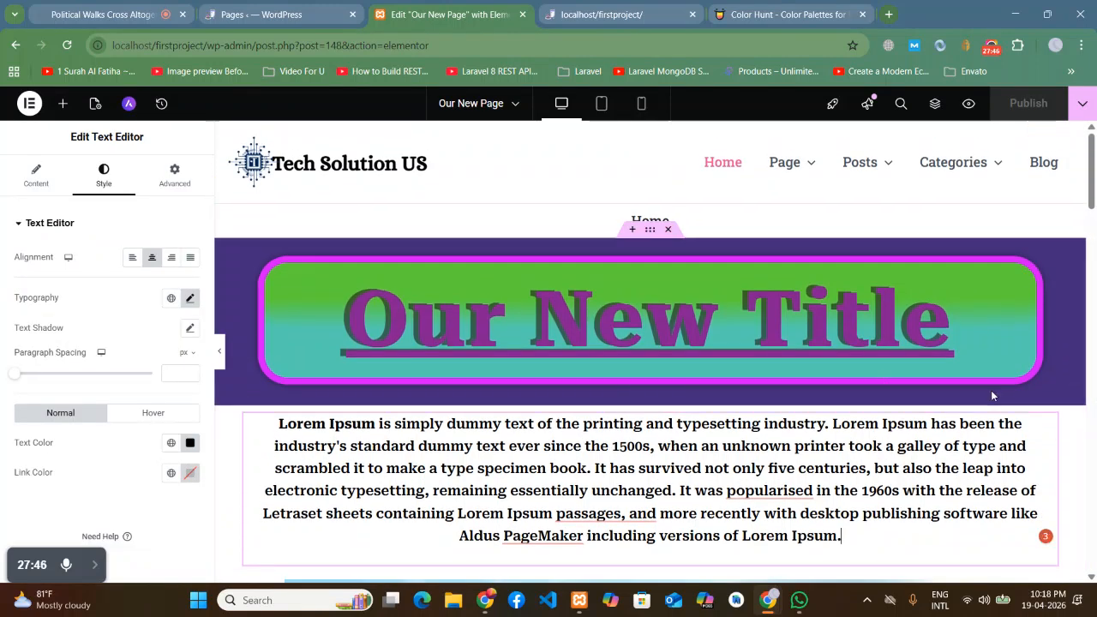
scroll(489, 460, "down", 1)
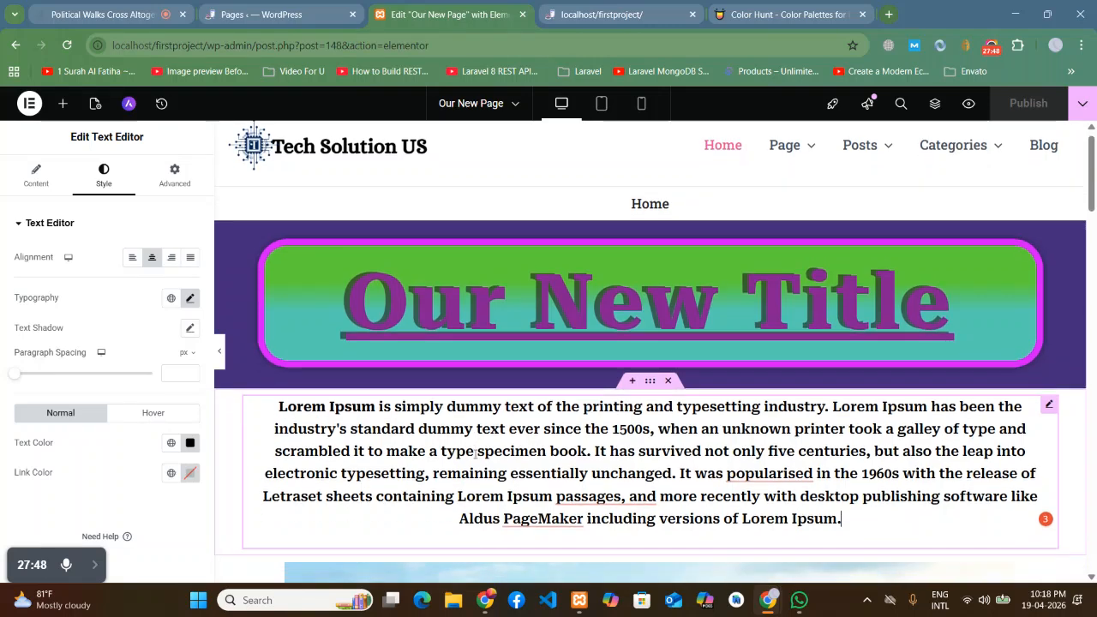
left_click(561, 319)
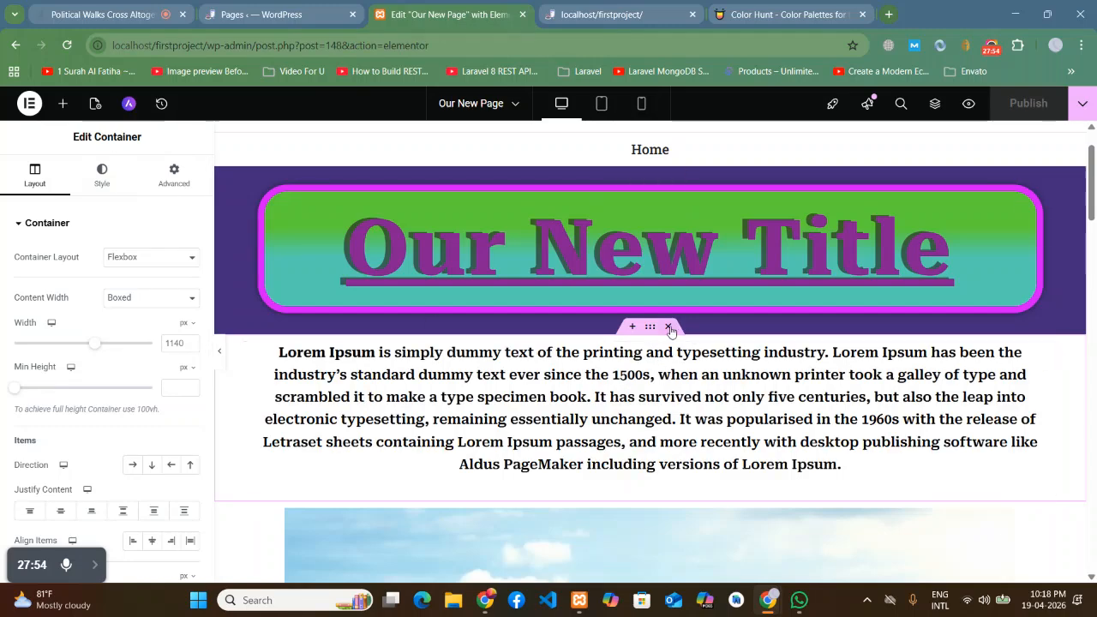
scroll(889, 434, "up", 1)
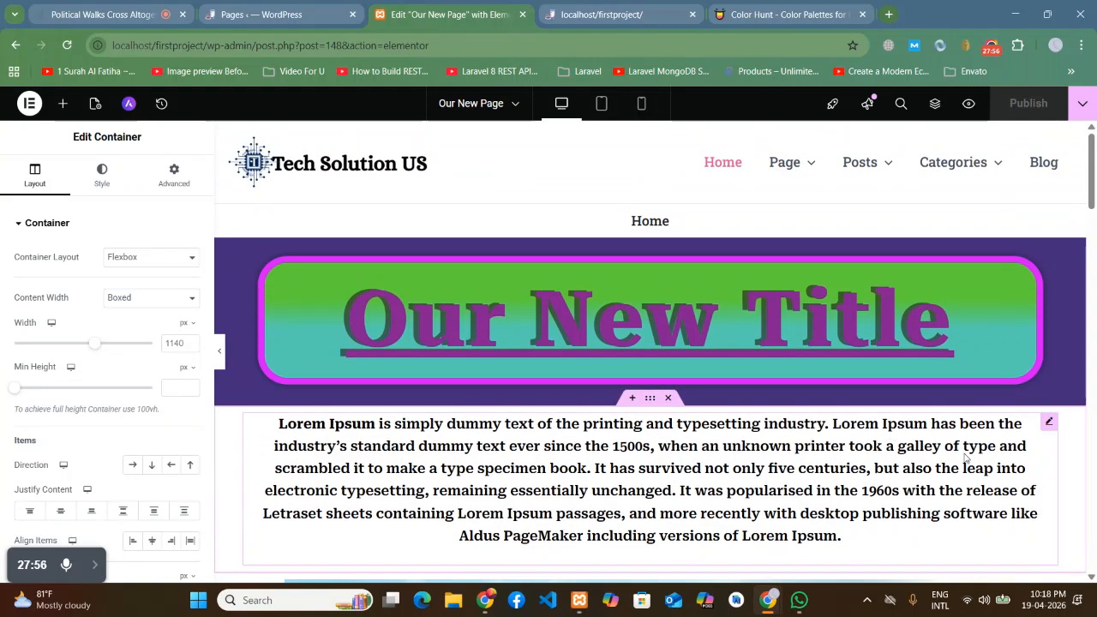
scroll(621, 372, "down", 1)
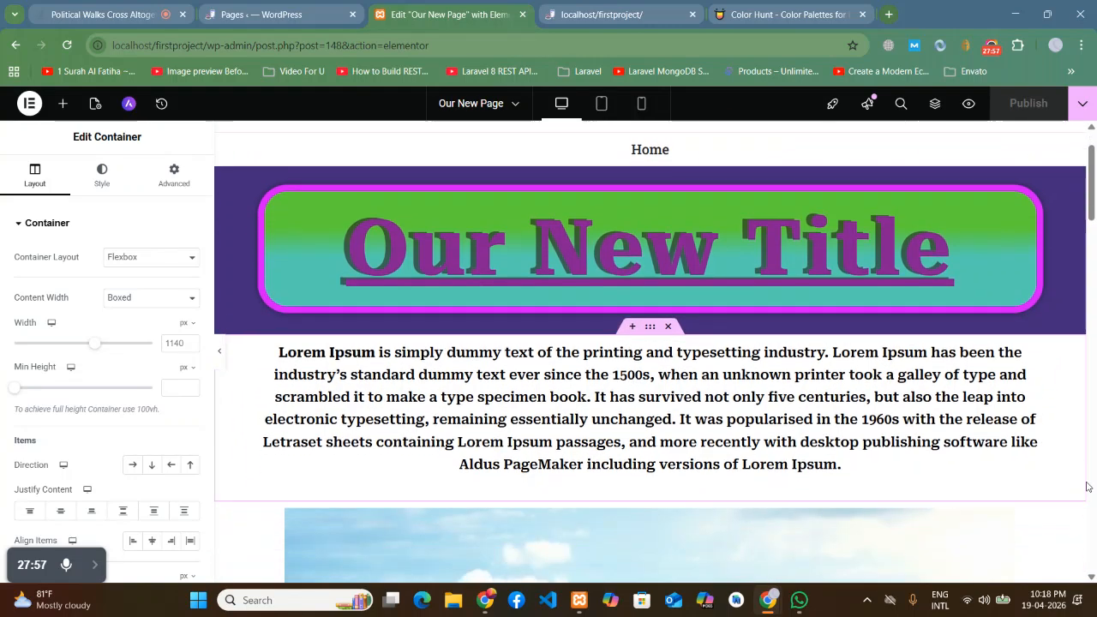
left_click(641, 355)
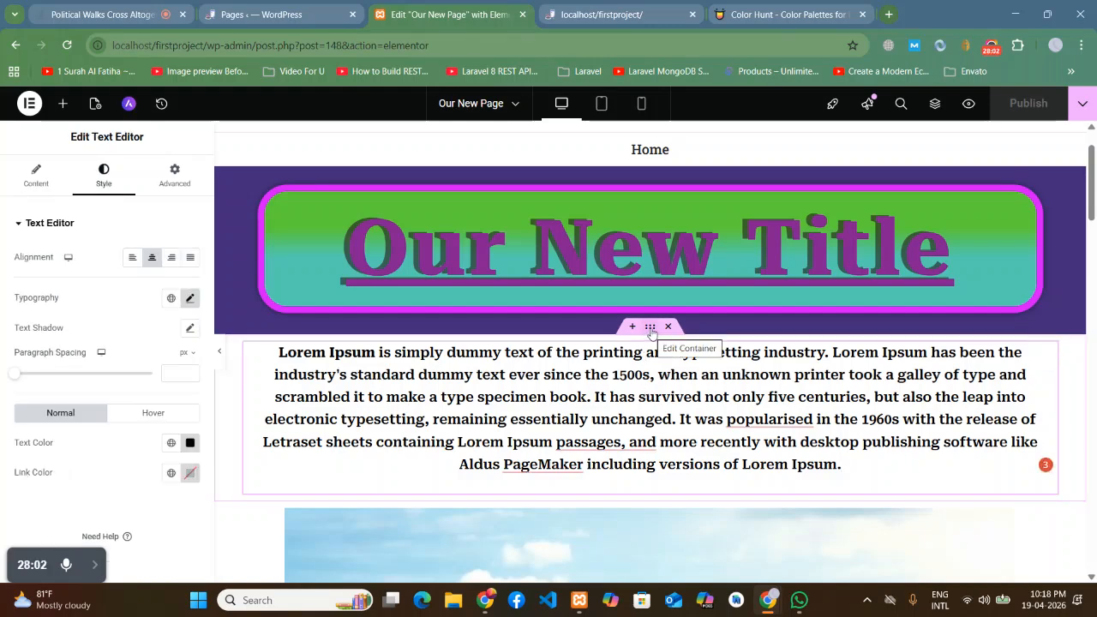
left_click(651, 330)
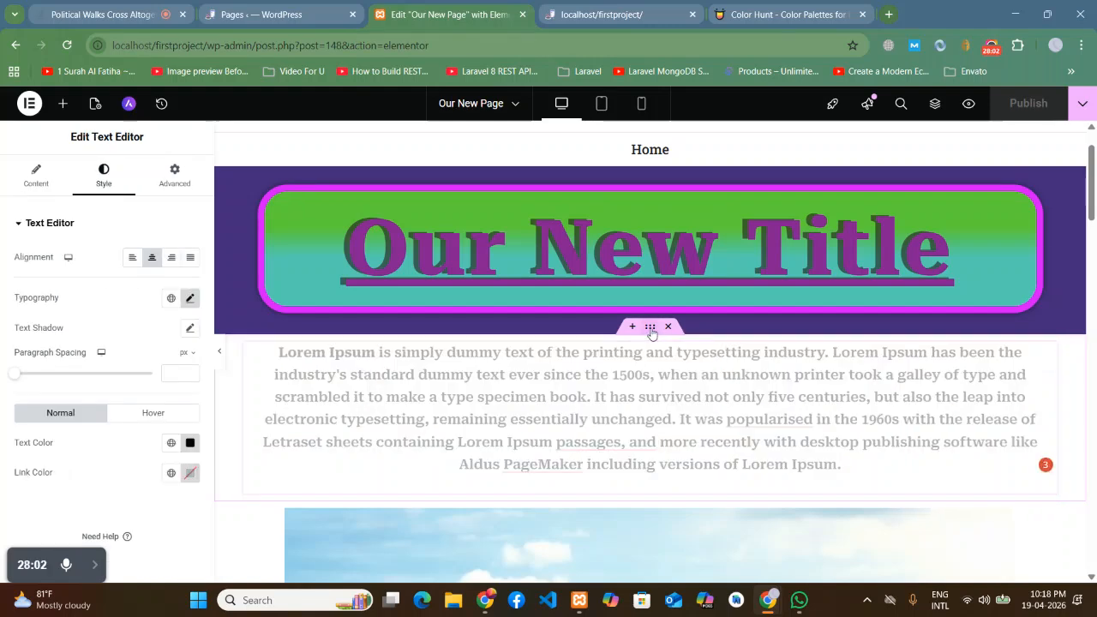
left_click(1049, 355)
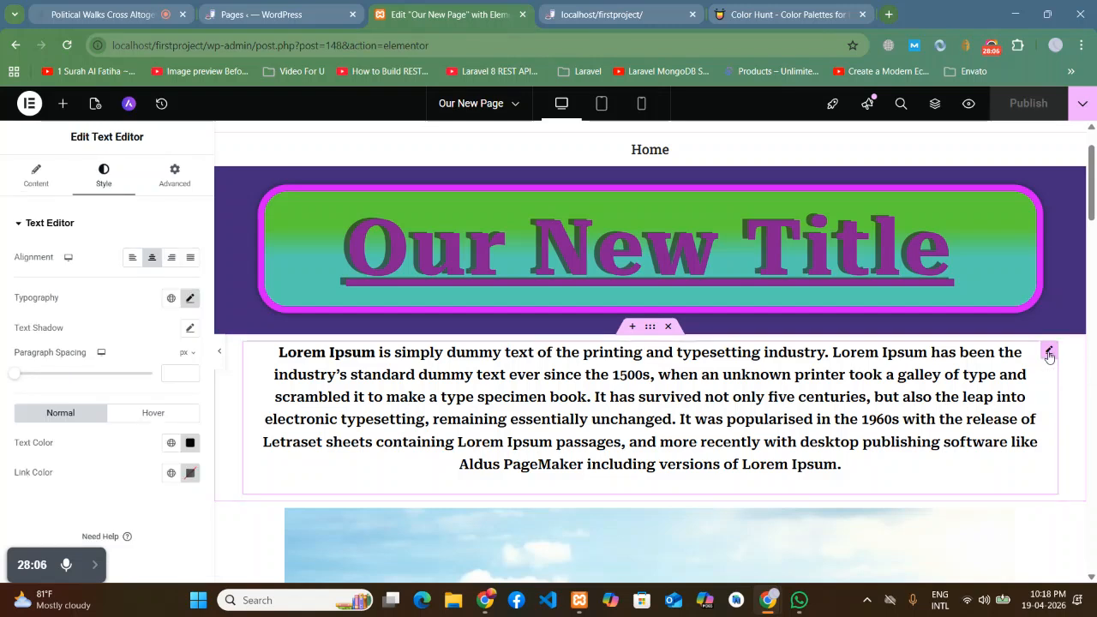
left_click(649, 329)
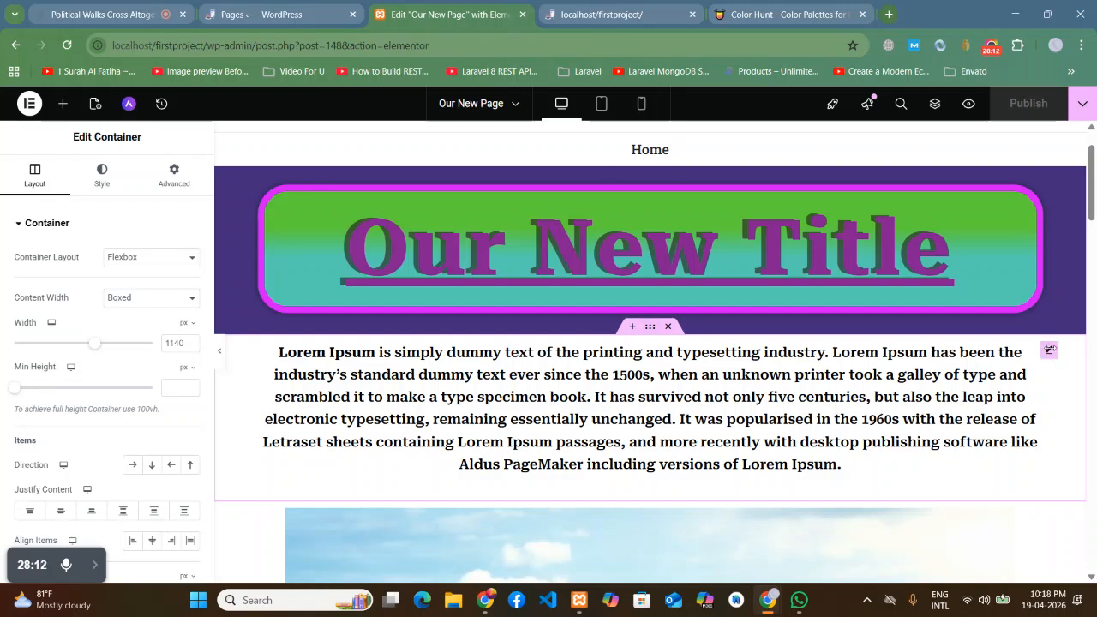
left_click(1049, 354)
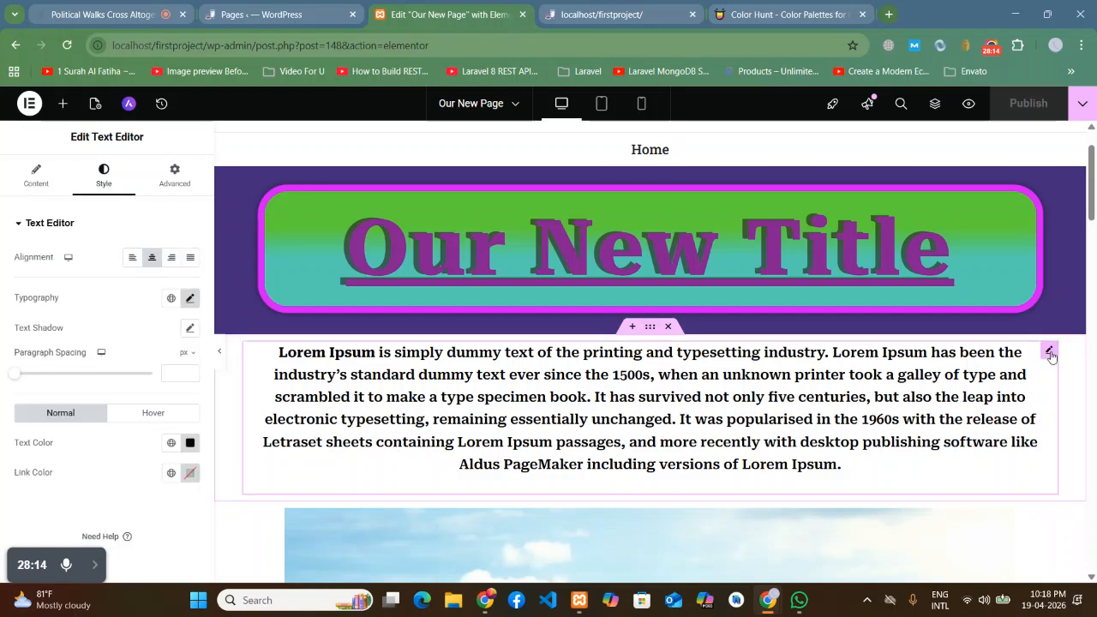
left_click(650, 329)
left_click(1049, 353)
scroll(713, 257, "up", 1)
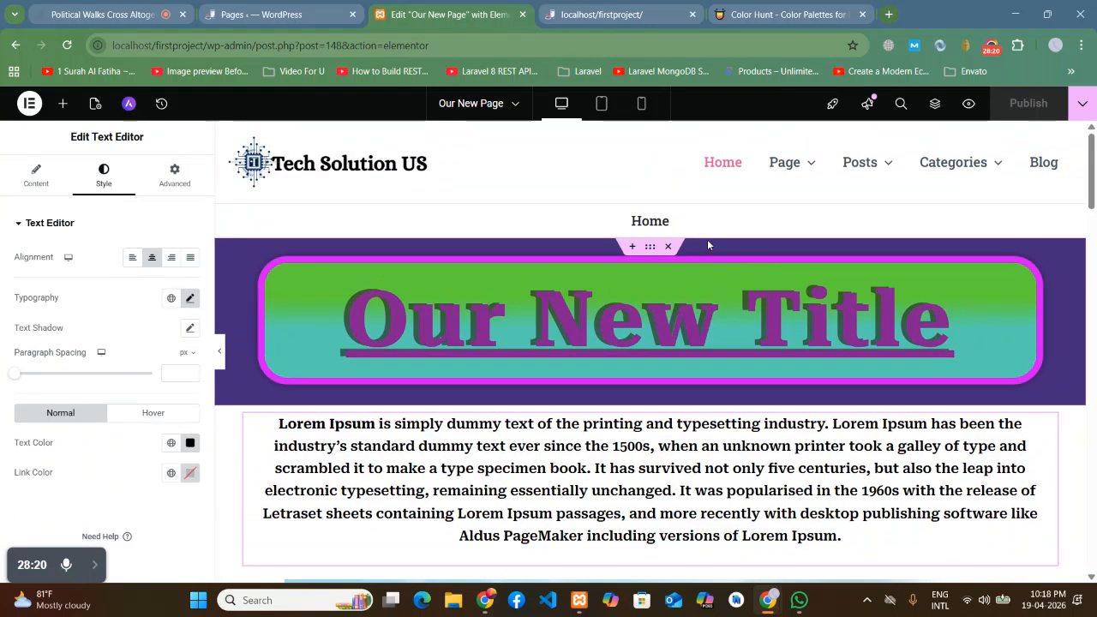
Step: Compare the background settings of the title section's container with the advanced settings of the "Our New Title" heading
left_click(649, 248)
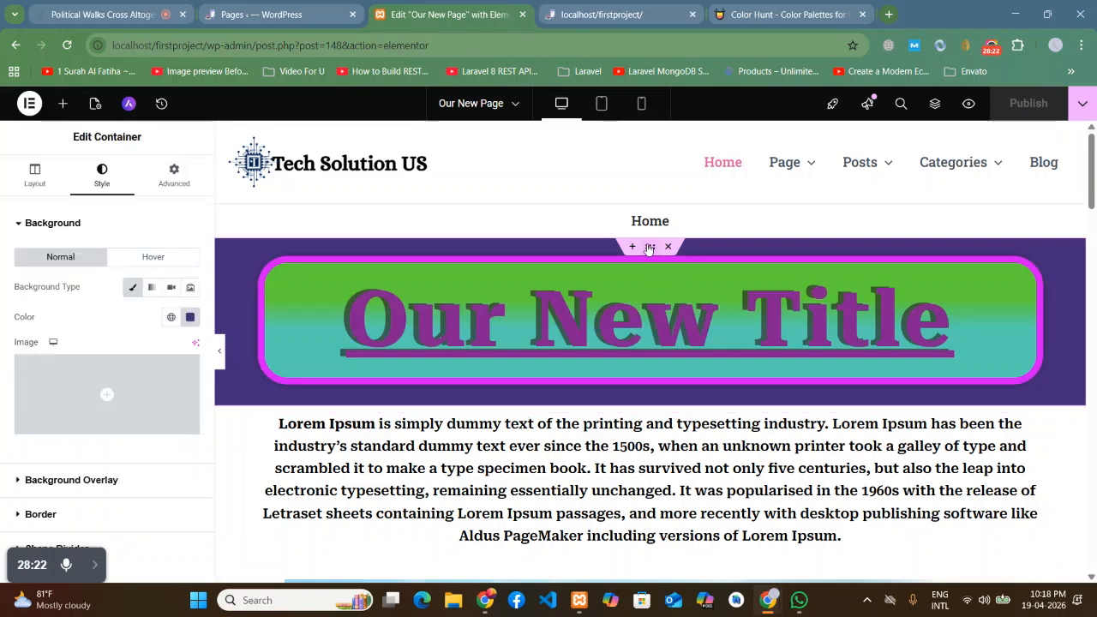
left_click(1030, 272)
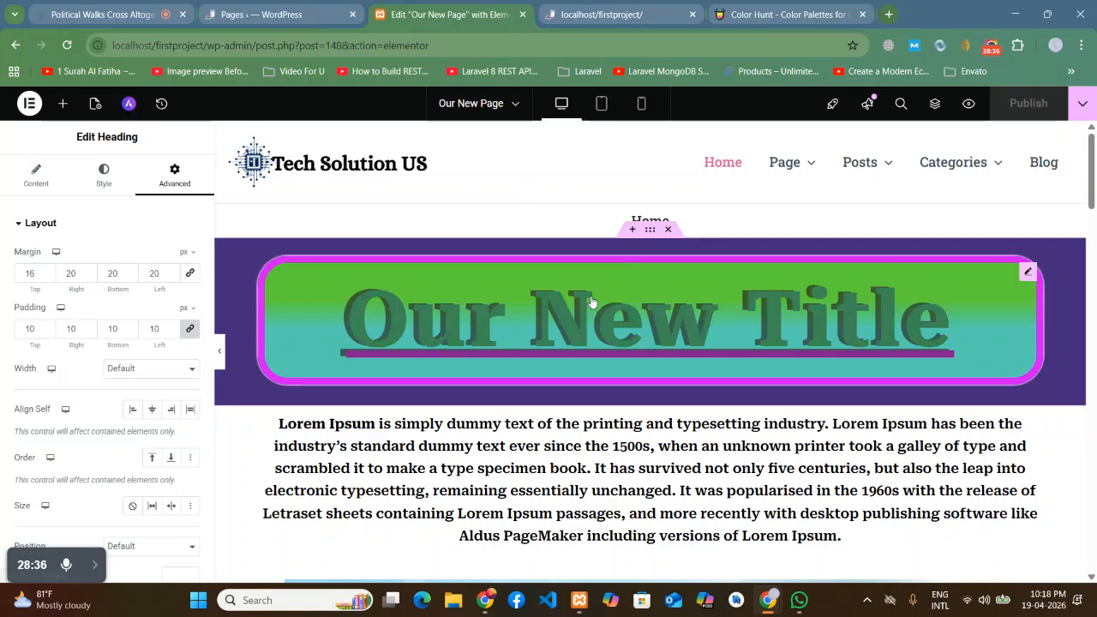
left_click(650, 231)
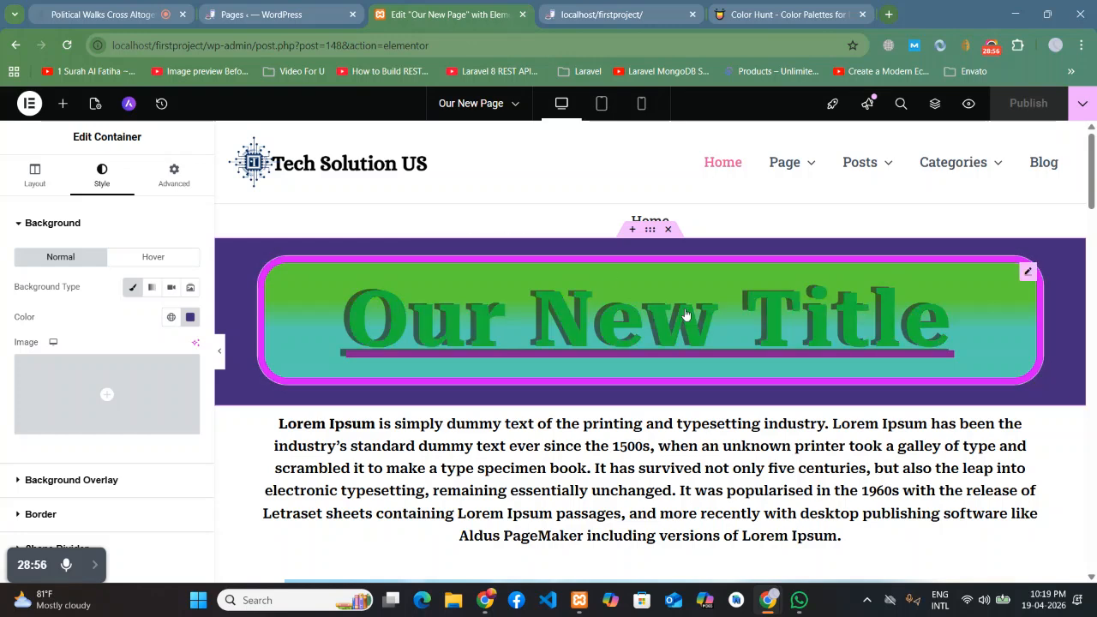
left_click(826, 304)
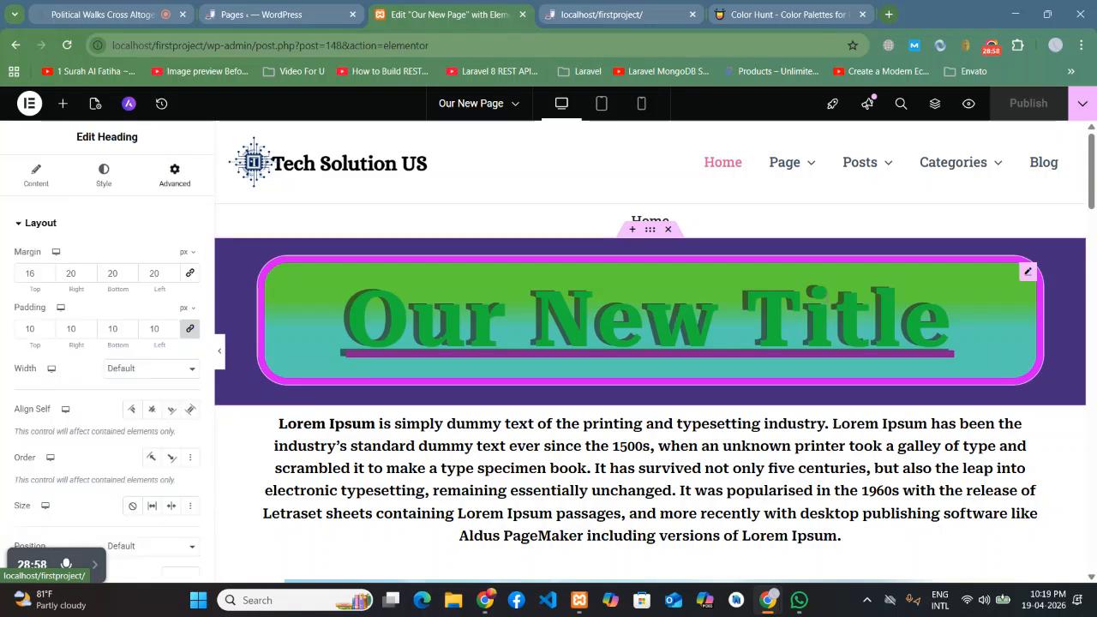
Step: Give the container around the Lorem Ipsum text a classic background in gray #C2C2C2
scroll(634, 408, "down", 1)
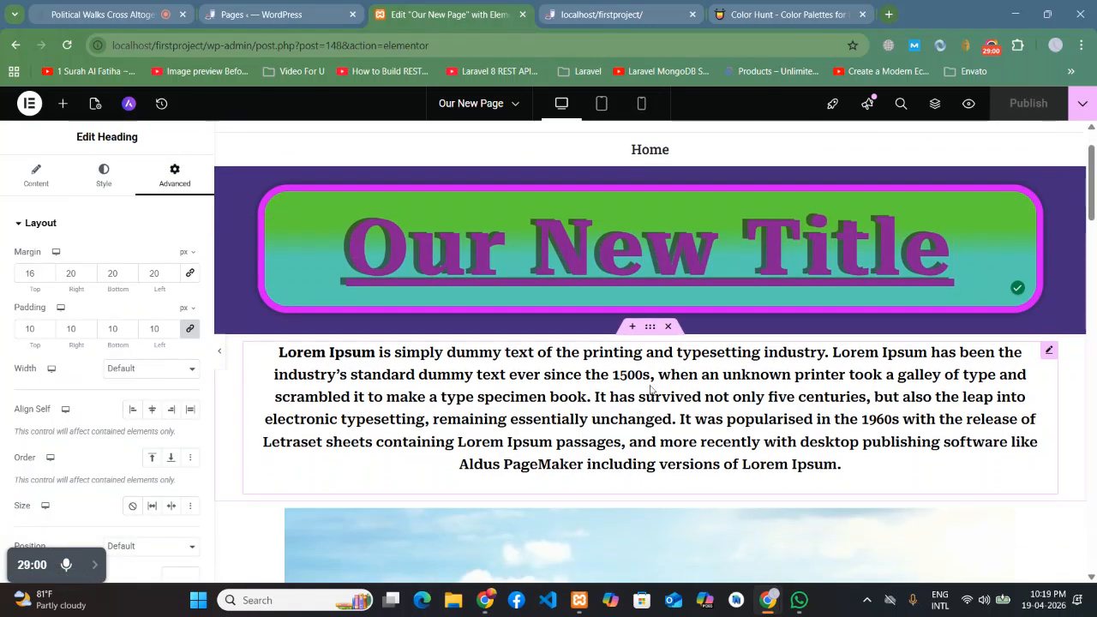
left_click(649, 328)
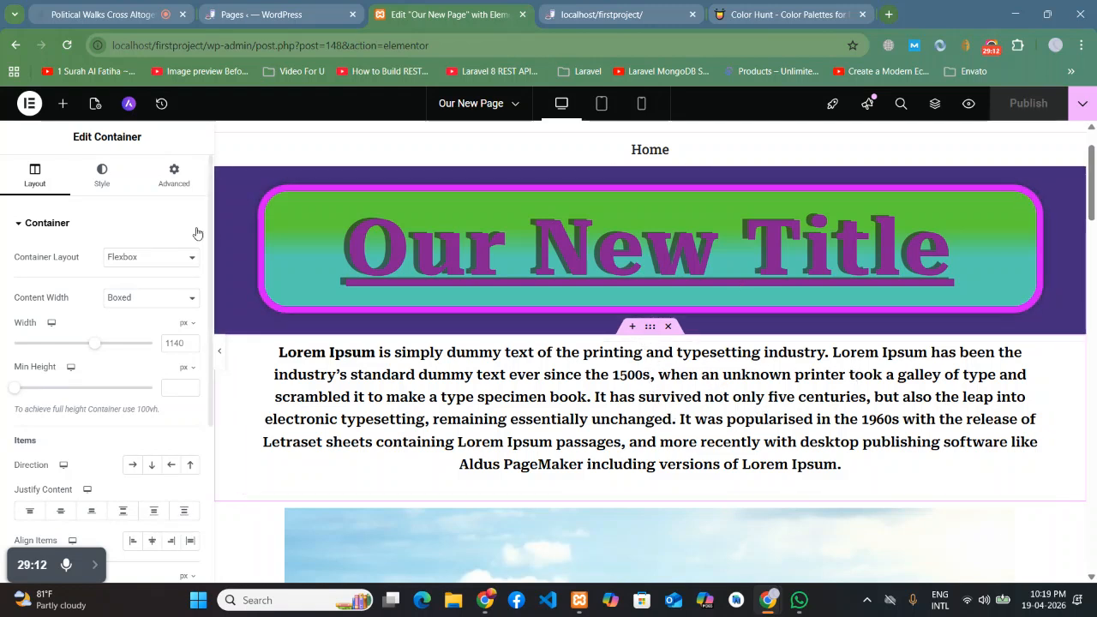
left_click(103, 190)
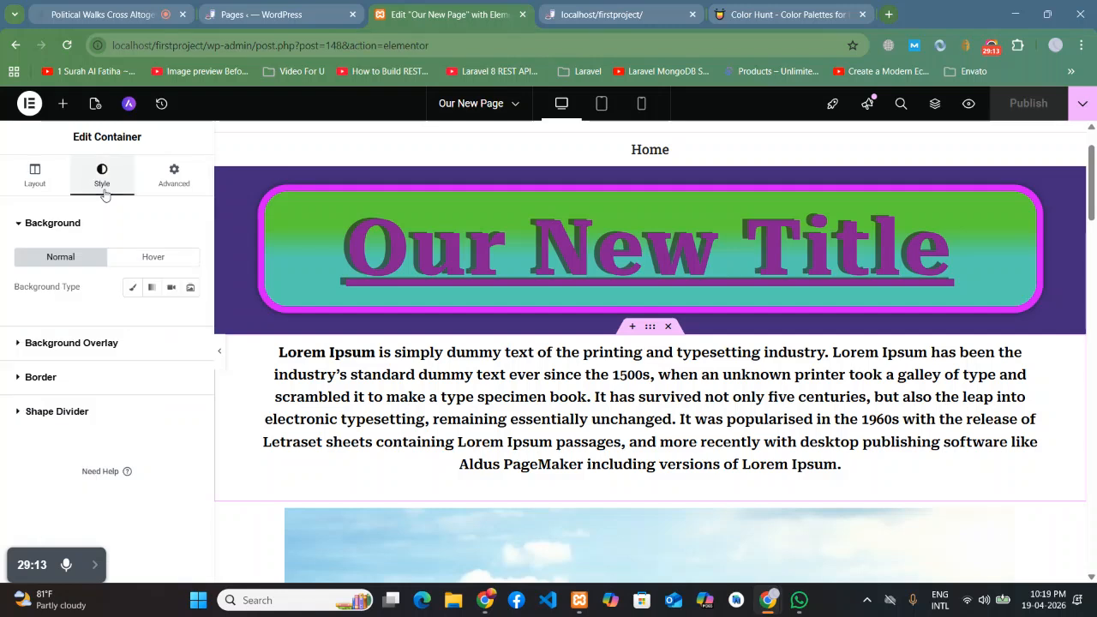
left_click(132, 288)
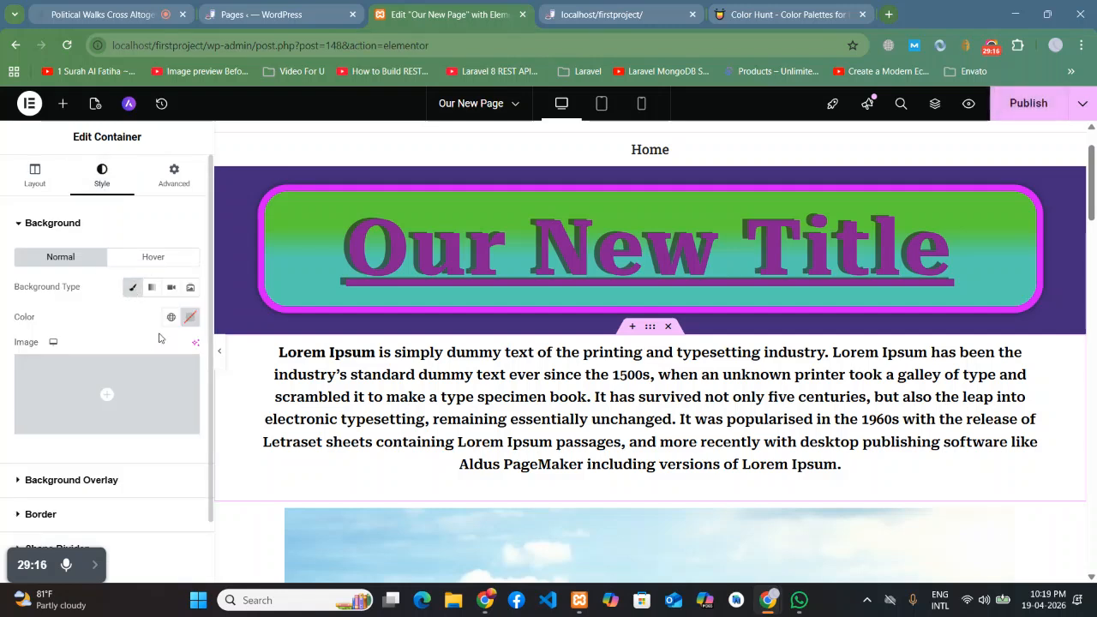
left_click(190, 318)
left_click(110, 380)
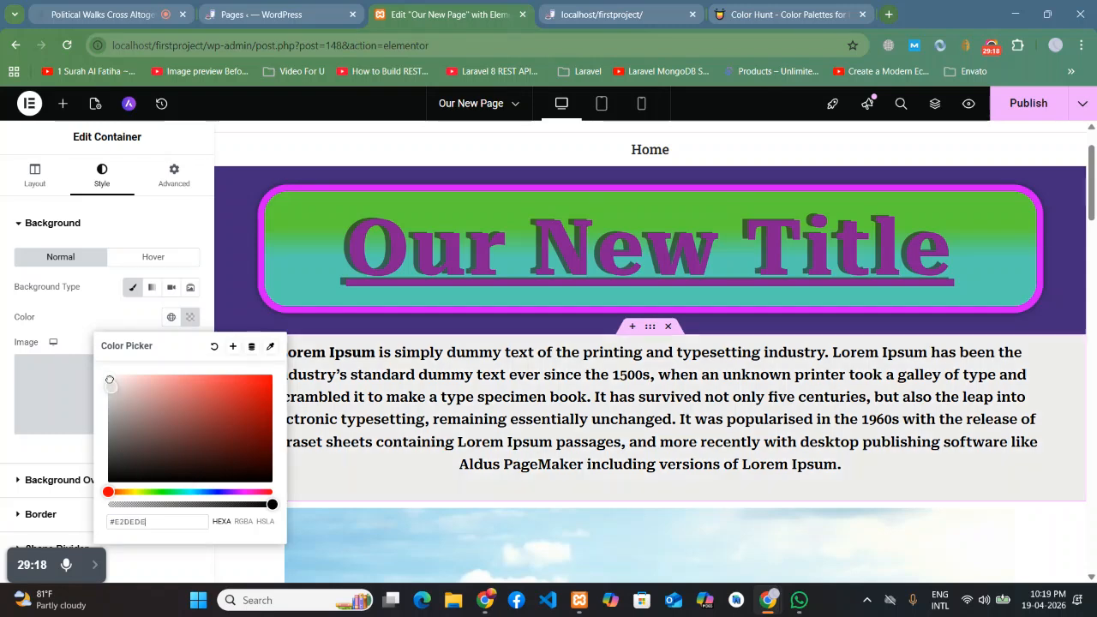
mouse_move(107, 380)
left_mouse_down()
mouse_move(97, 414)
mouse_move(251, 379)
mouse_move(134, 399)
mouse_move(120, 465)
mouse_move(135, 413)
mouse_move(108, 400)
left_mouse_up()
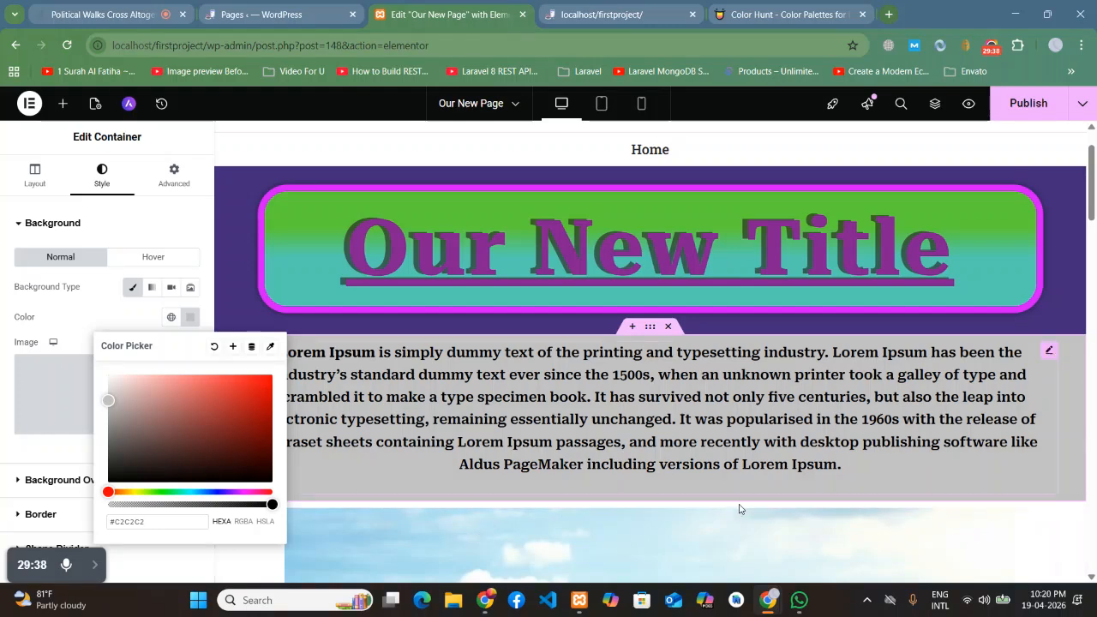
Step: Try a blue-violet text color on the Lorem Ipsum paragraph and return it to black #000000
left_click(540, 523)
left_click(420, 410)
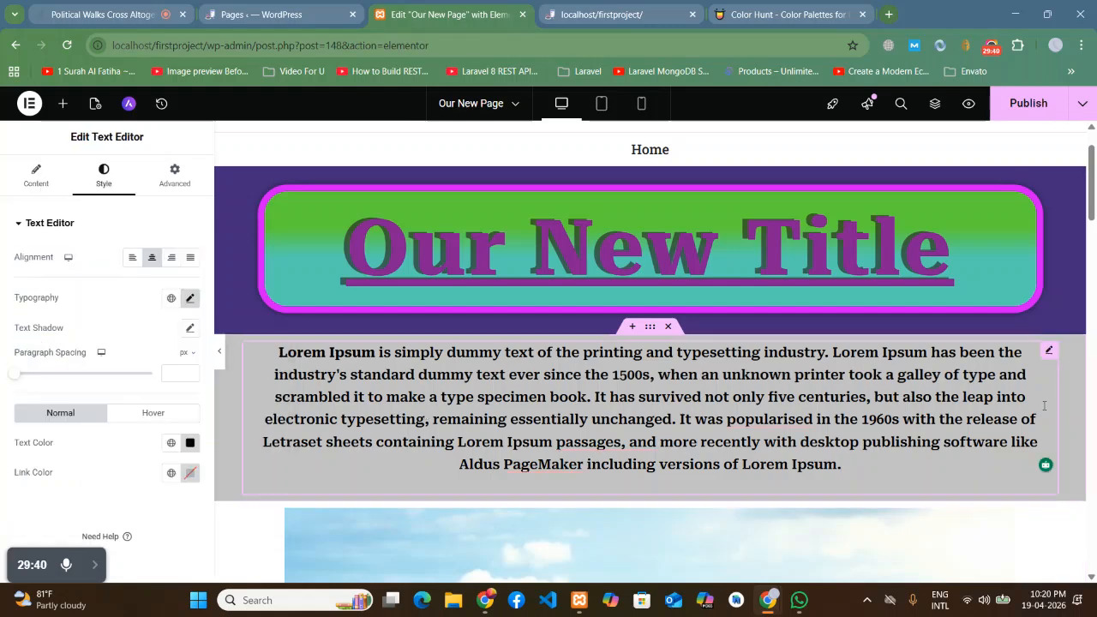
left_click(1049, 352)
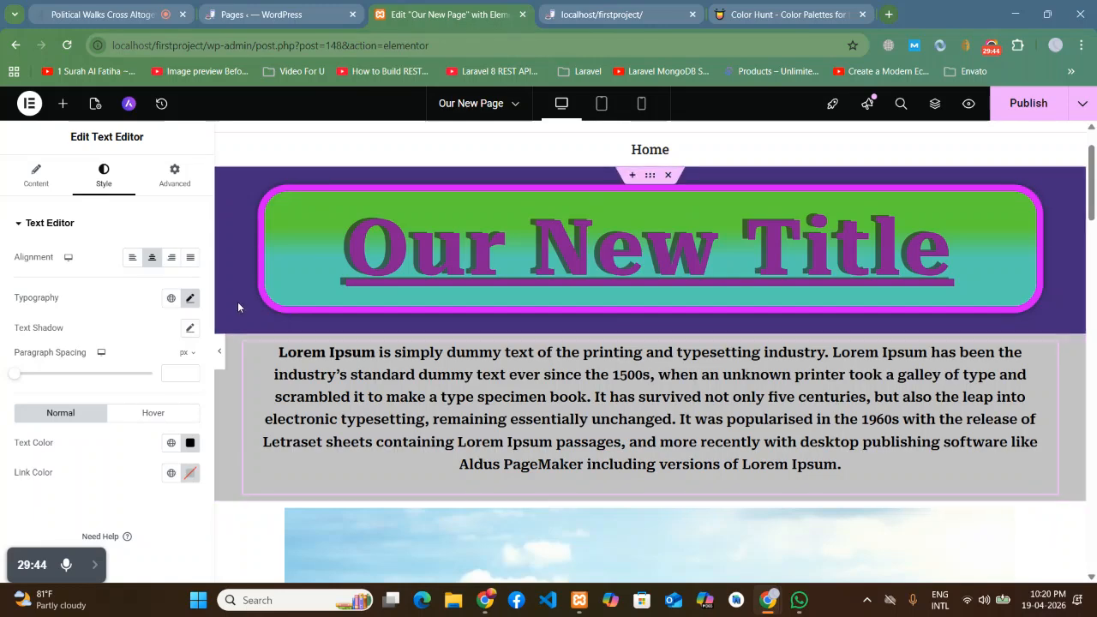
left_click(190, 442)
left_click_drag(183, 304, 231, 287)
left_click_drag(171, 377, 222, 377)
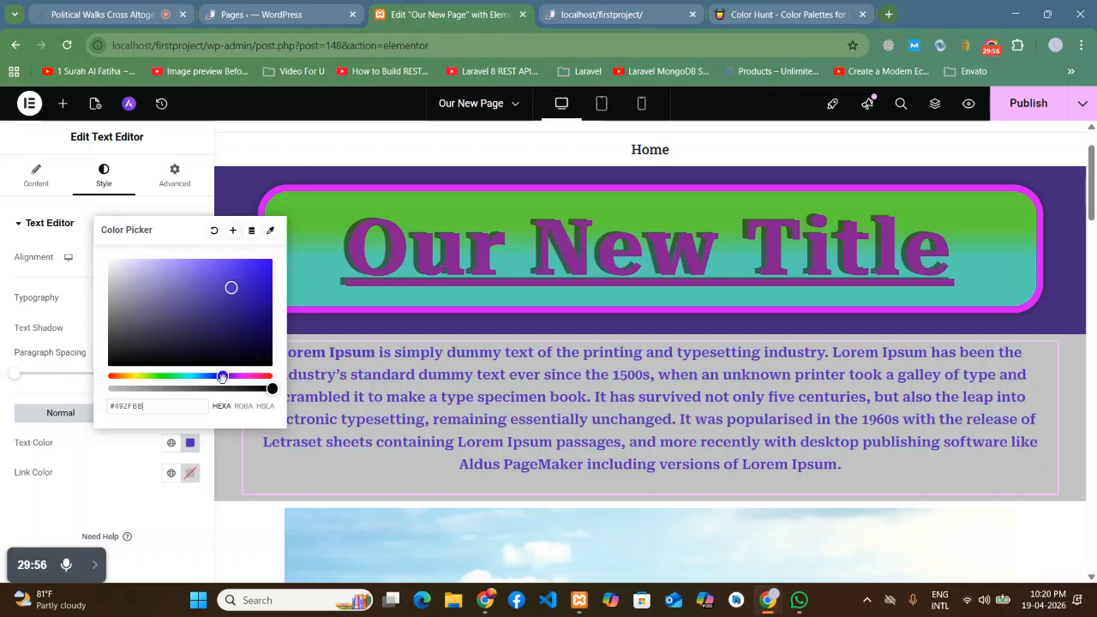
left_click_drag(190, 300, 94, 373)
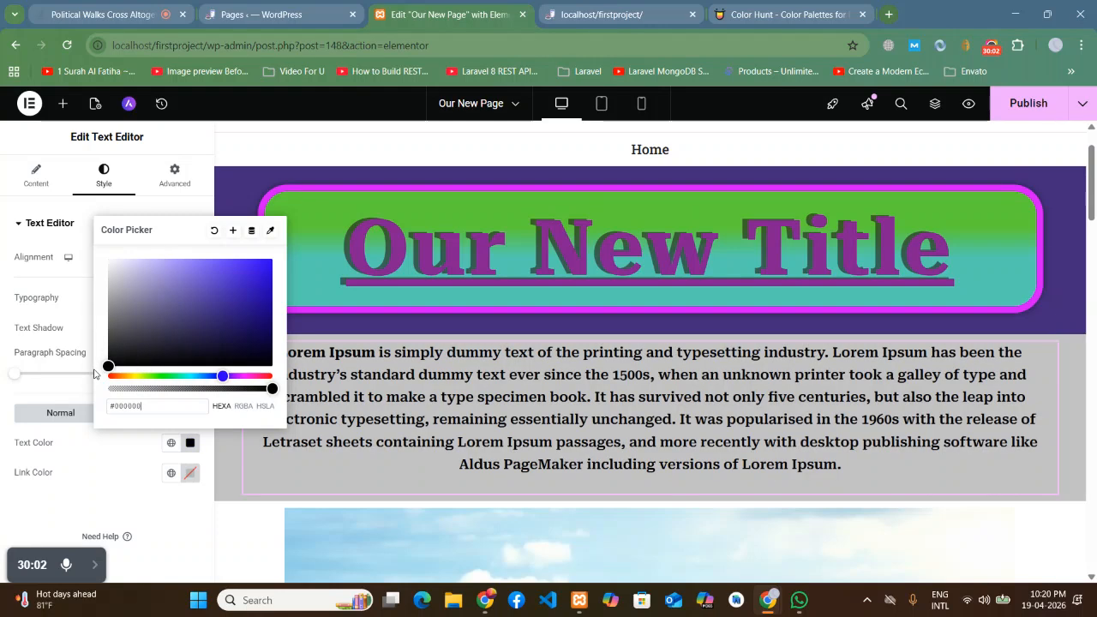
left_click(63, 398)
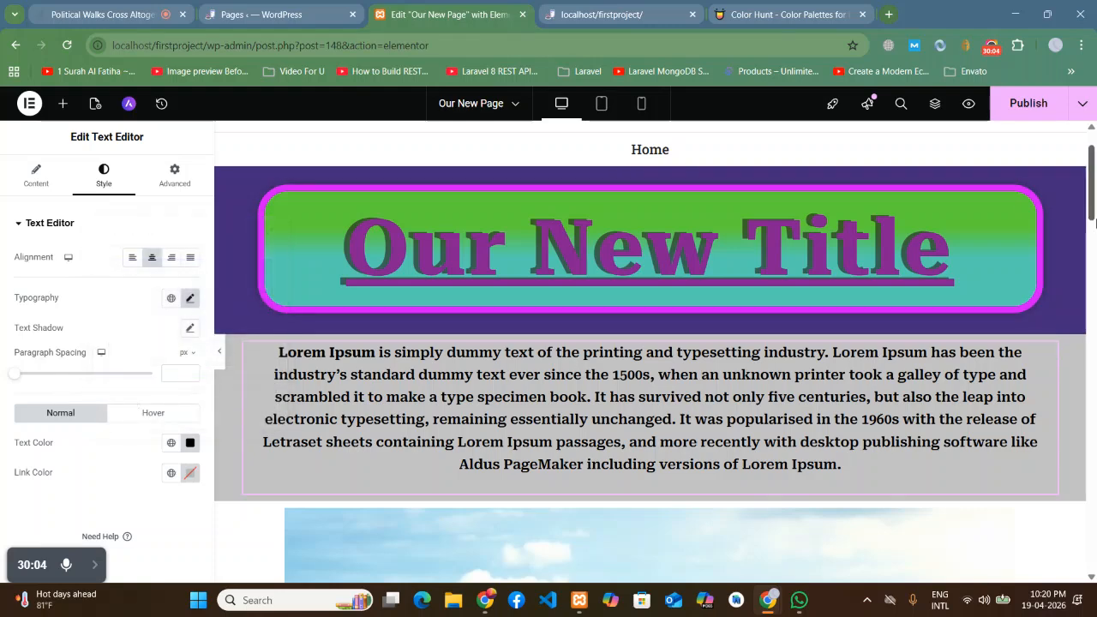
Step: Publish the page and reload the live site to check the Lorem Ipsum section's background
left_click(1029, 112)
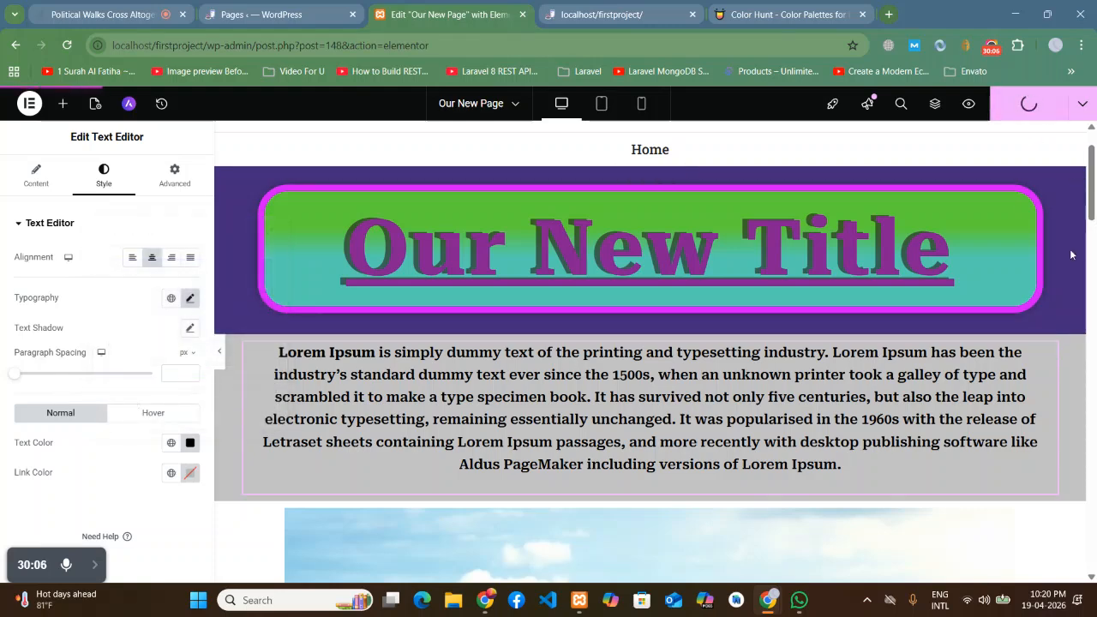
left_click(604, 17)
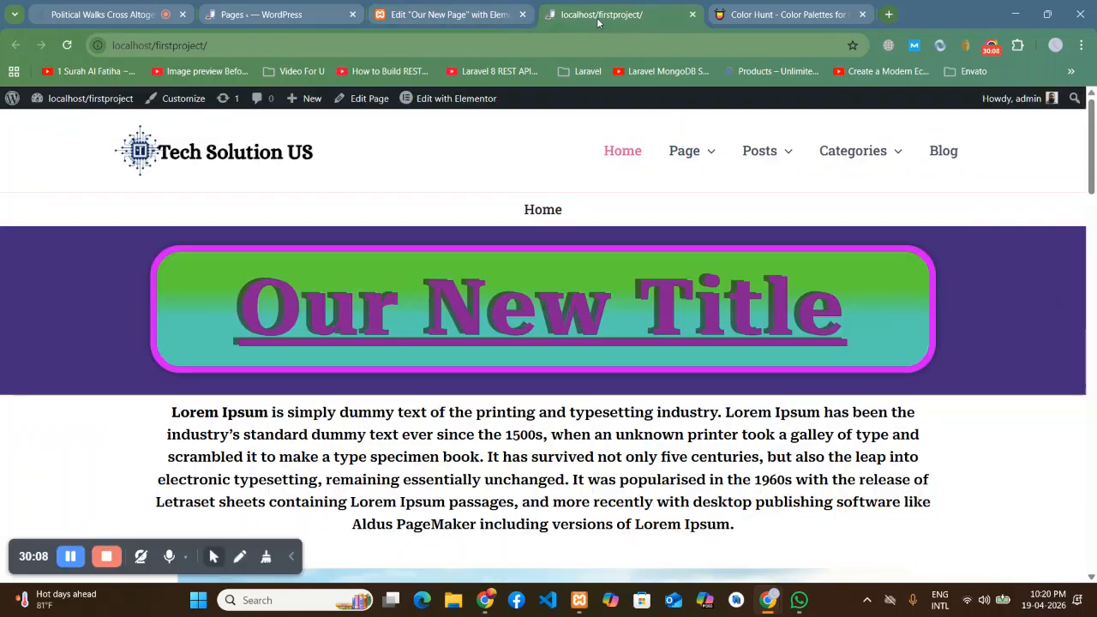
left_click(66, 45)
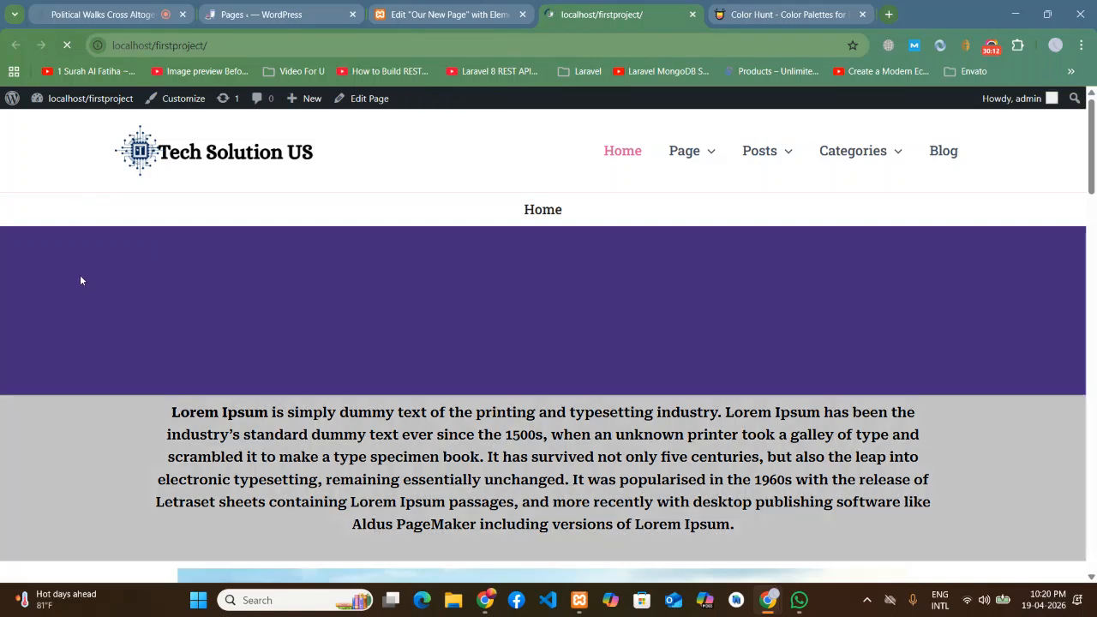
scroll(92, 293, "down", 2)
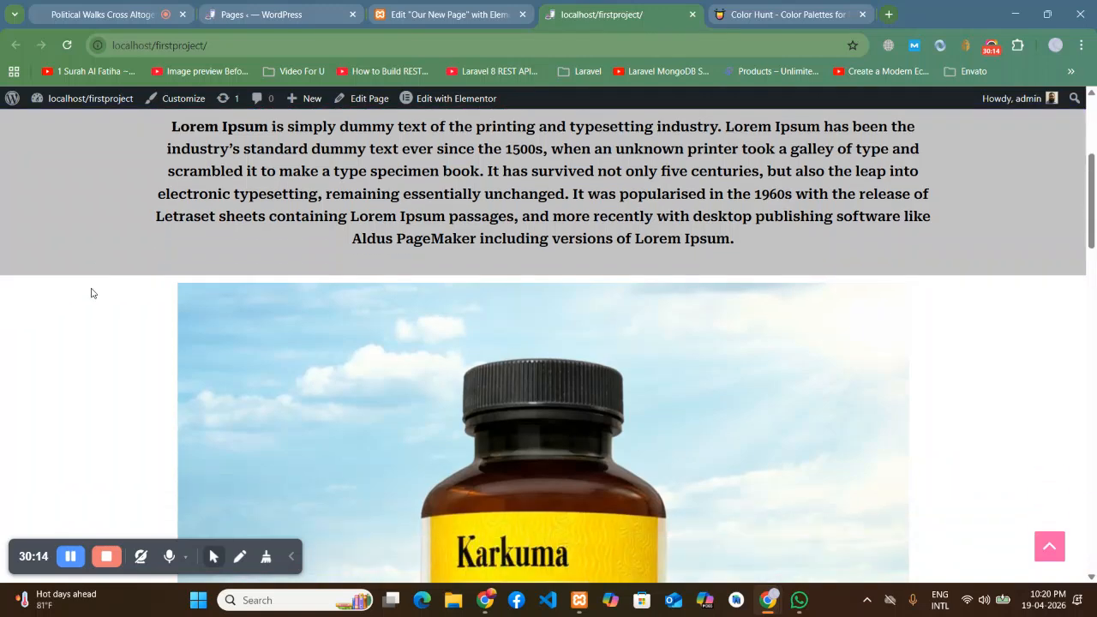
Step: Examine the title and Lorem Ipsum sections' backgrounds on the live page
scroll(93, 294, "up", 2)
scroll(310, 329, "up", 1)
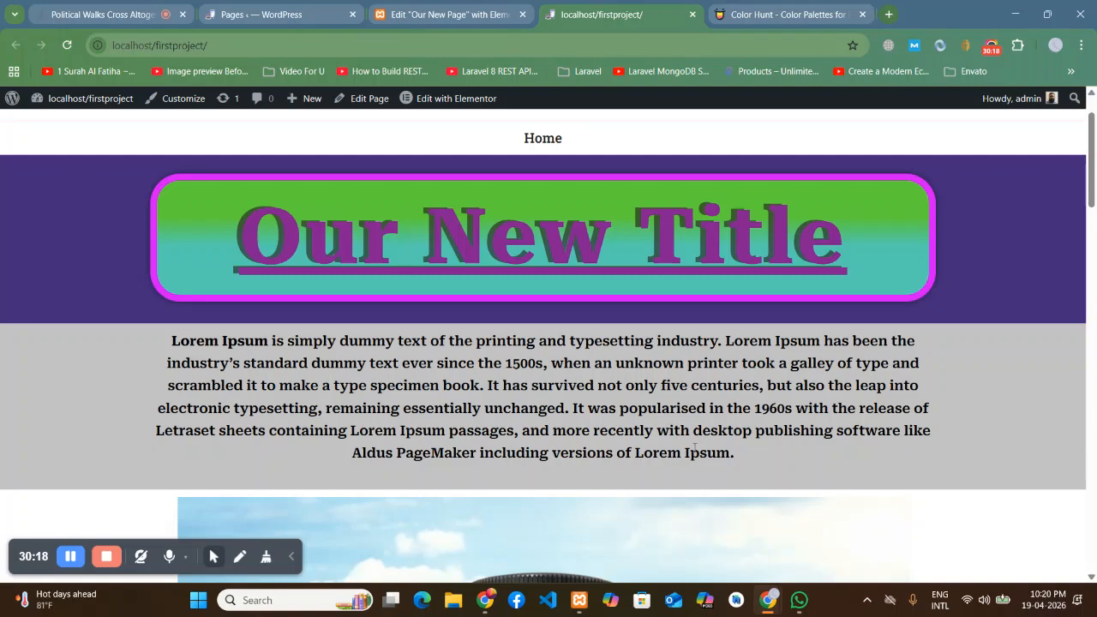
scroll(692, 446, "up", 1)
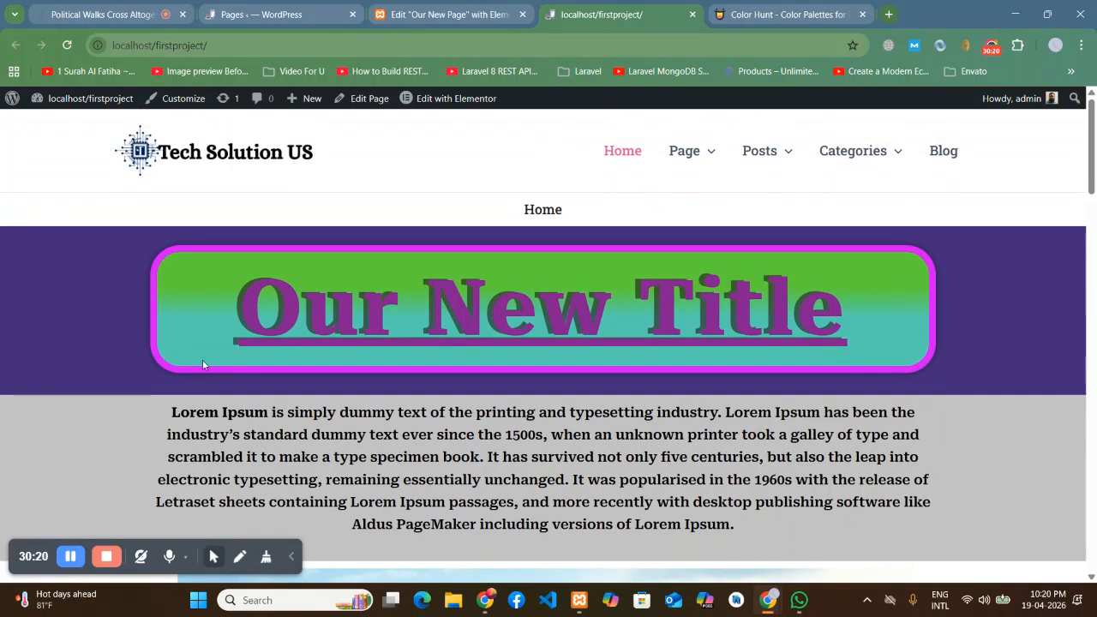
scroll(203, 364, "down", 3)
scroll(203, 365, "up", 3)
Step: Open a preview of the page from the Elementor editor, close the old live-site tab and look through the preview
left_click(430, 7)
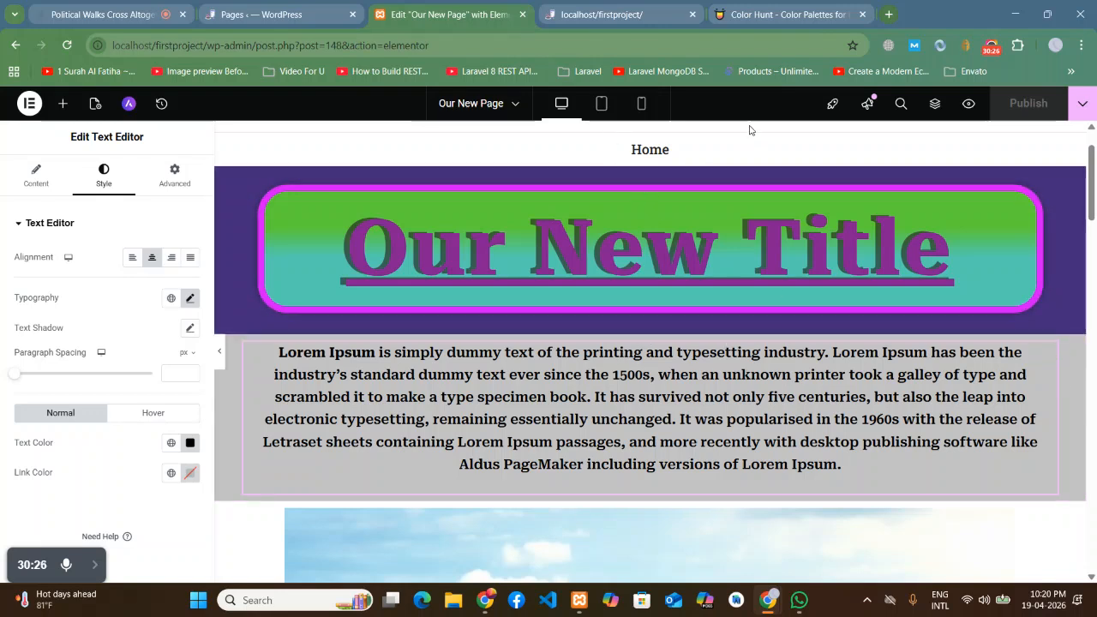
left_click(969, 104)
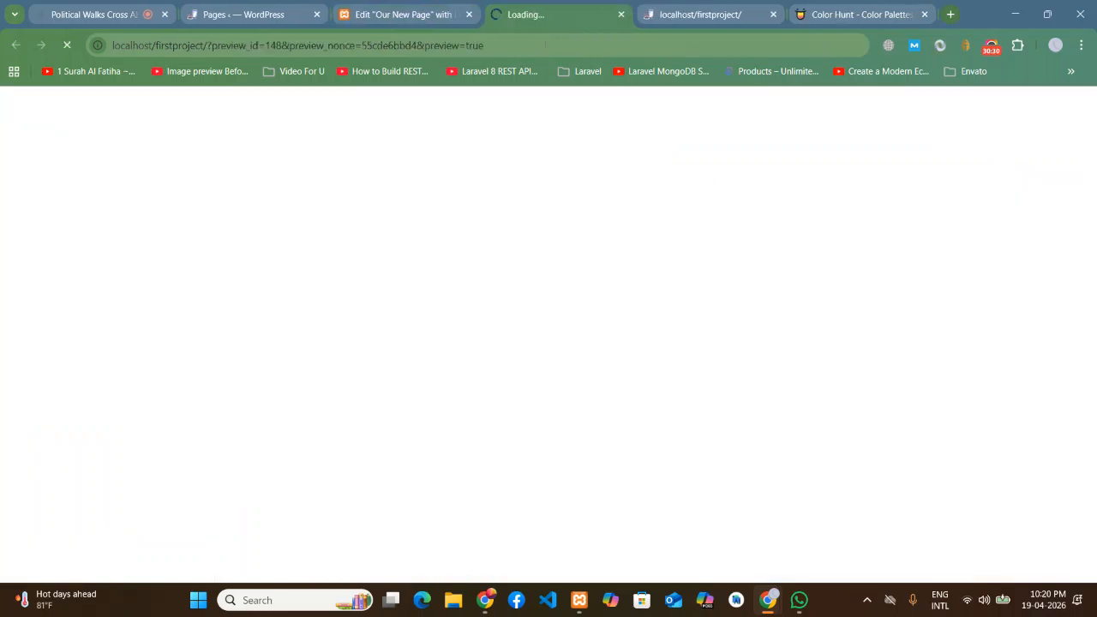
left_click(775, 15)
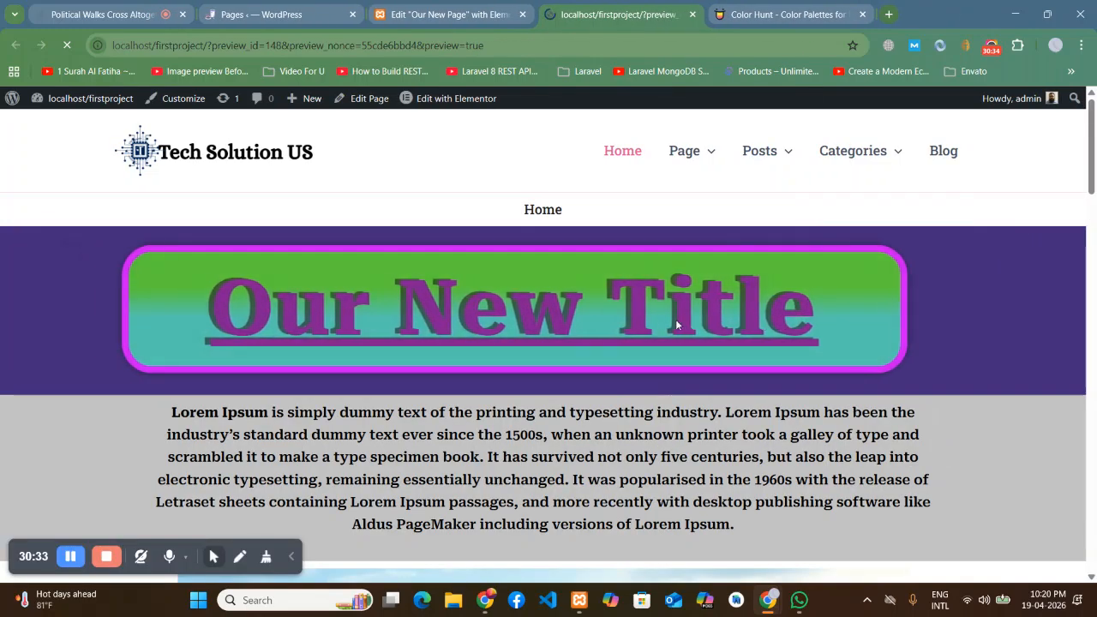
scroll(677, 325, "down", 4)
scroll(676, 324, "up", 4)
scroll(674, 315, "down", 15)
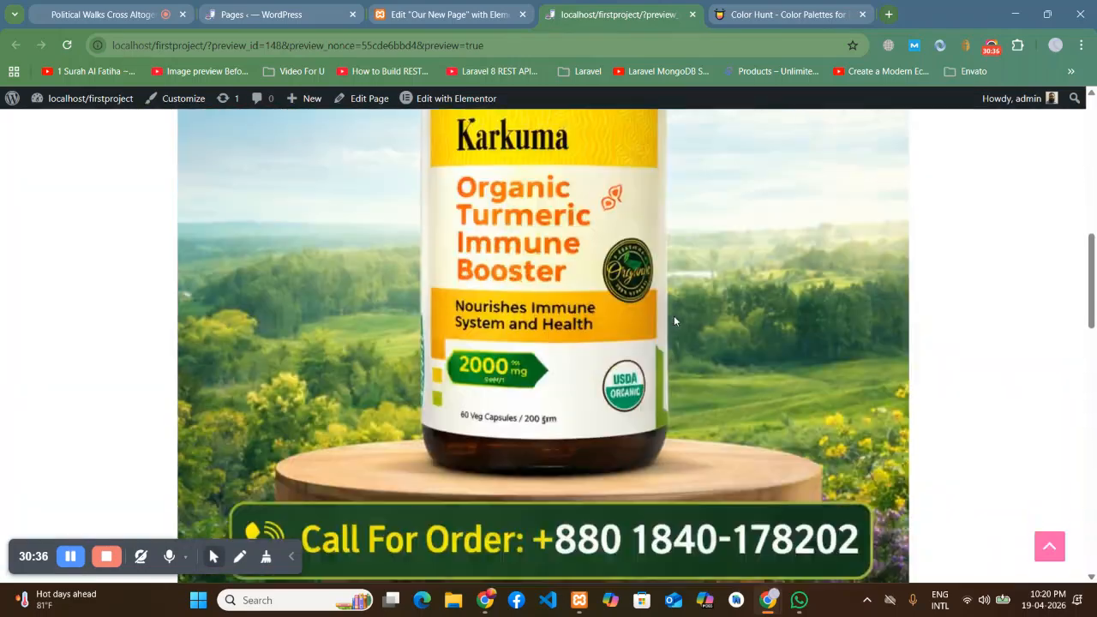
scroll(674, 314, "up", 12)
scroll(675, 314, "up", 4)
left_click(447, 15)
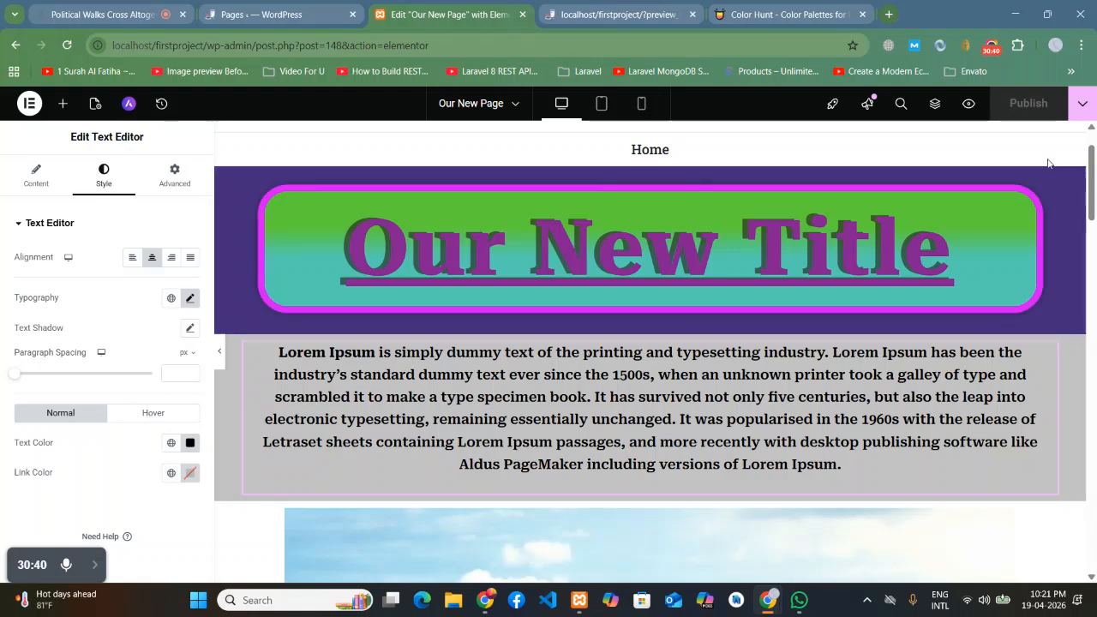
left_click(644, 7)
left_click(407, 7)
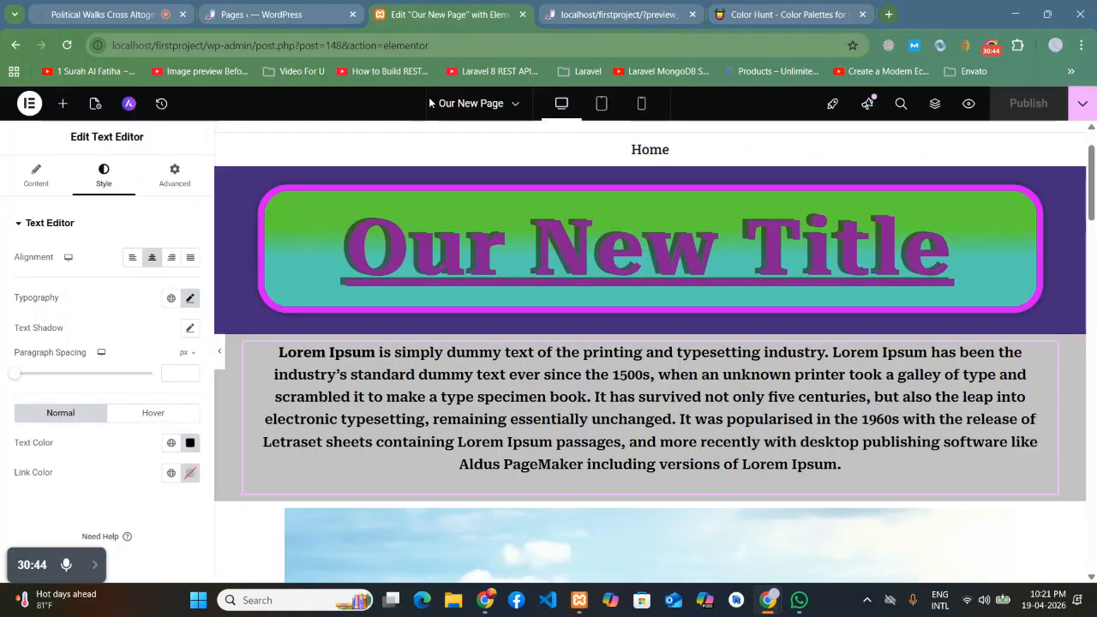
Step: Change the background color of the container around the Lorem Ipsum text to light blue #98E6FF
scroll(540, 260, "down", 1)
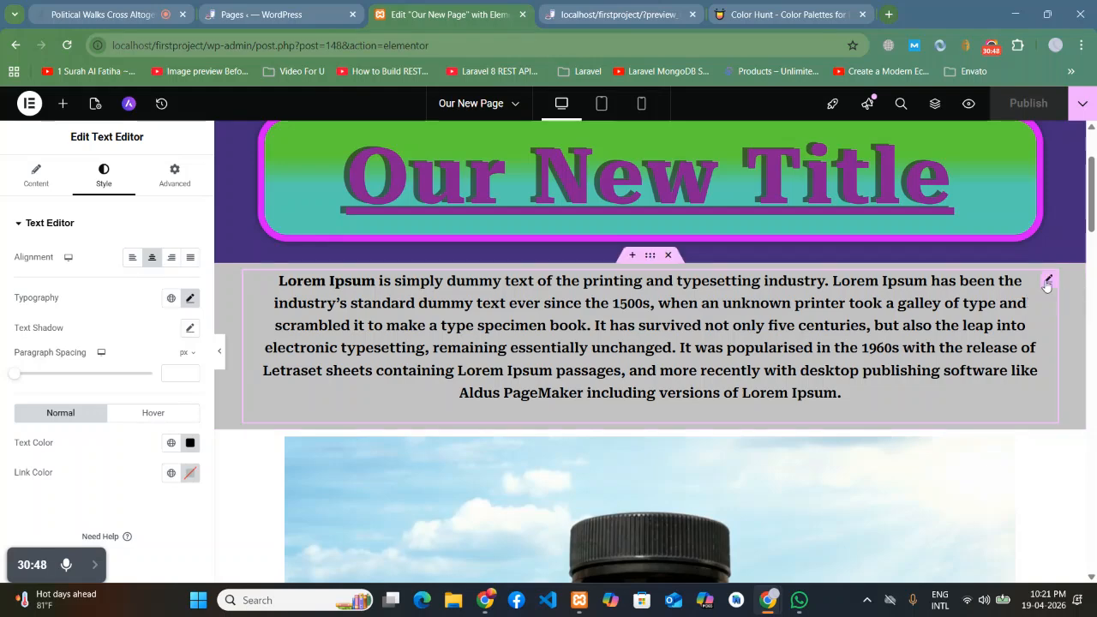
mouse_move(642, 262)
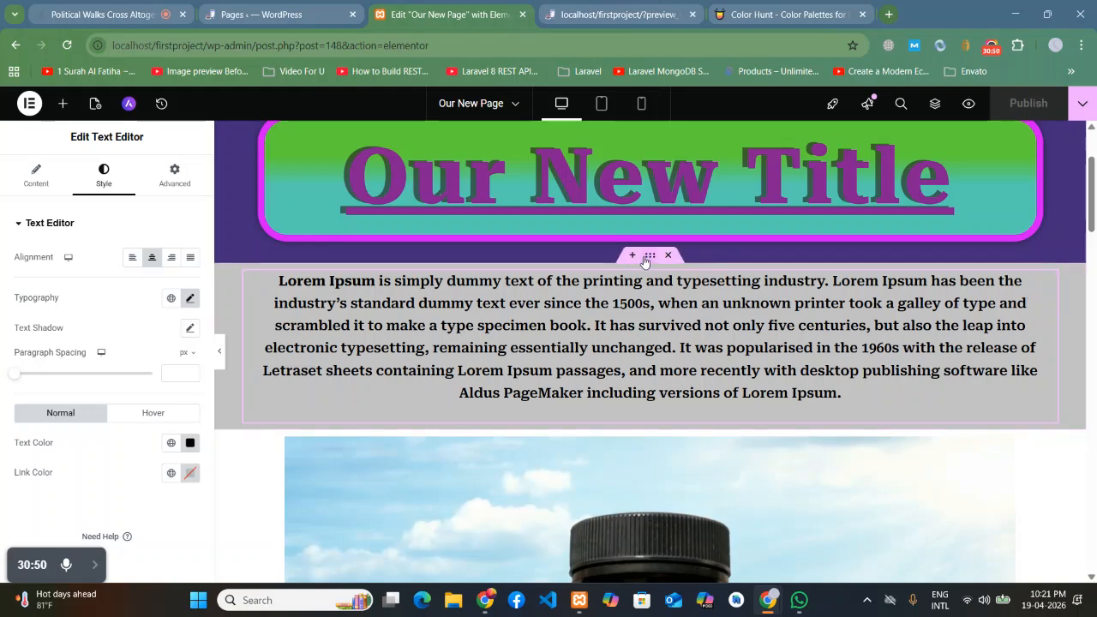
left_click(190, 317)
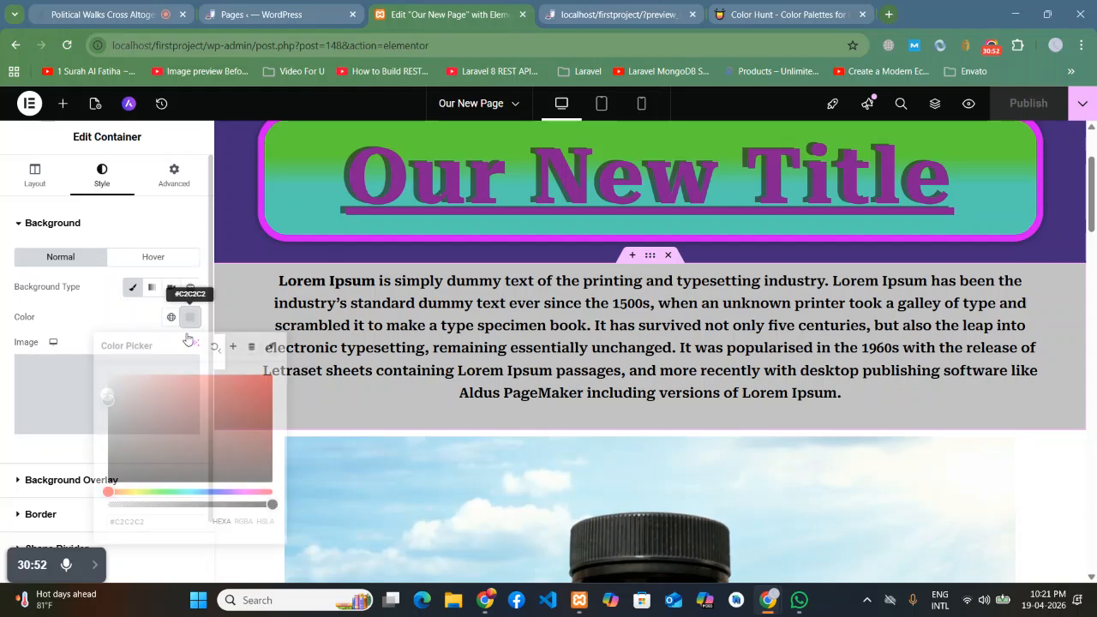
mouse_move(162, 466)
left_mouse_down()
mouse_move(134, 466)
mouse_move(185, 447)
left_mouse_up()
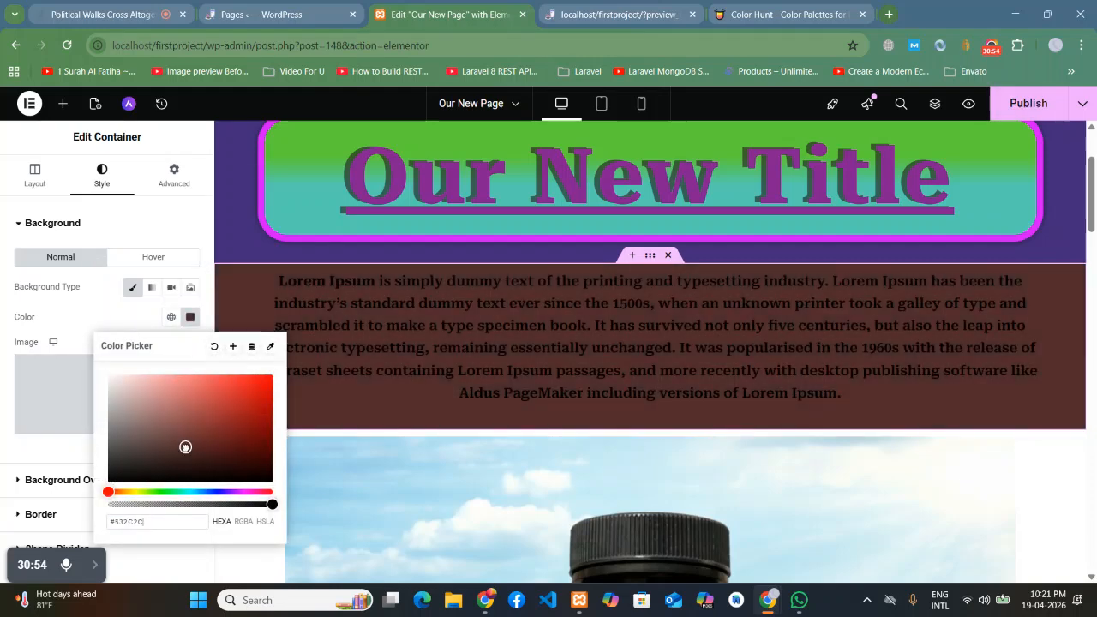
mouse_move(192, 490)
left_mouse_down()
mouse_move(208, 491)
mouse_move(197, 491)
left_mouse_up()
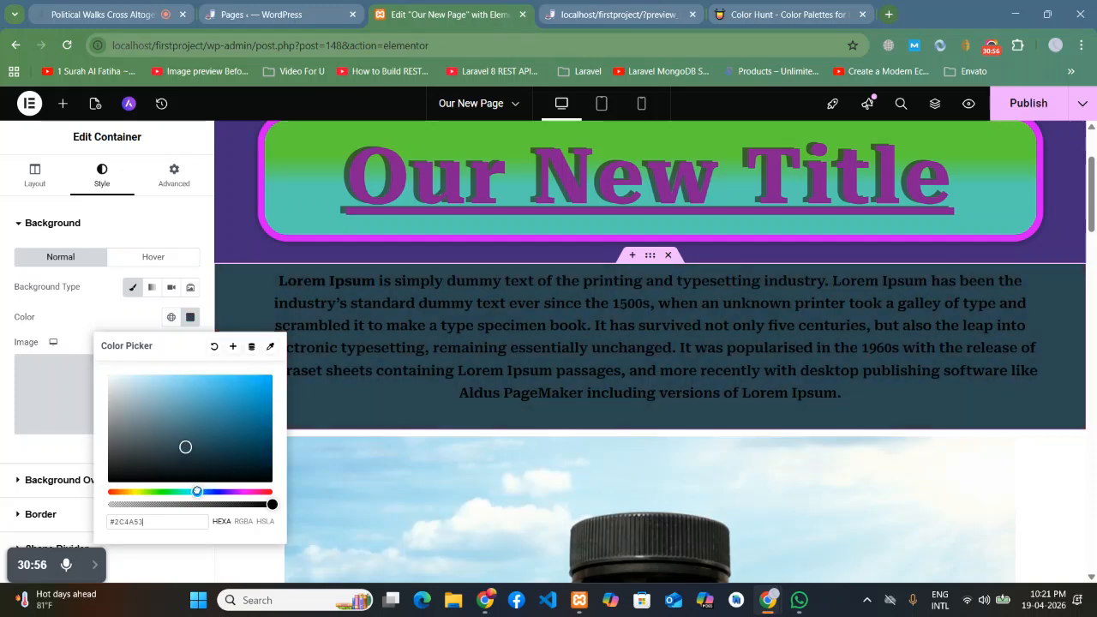
mouse_move(193, 403)
left_mouse_down()
mouse_move(196, 372)
mouse_move(174, 374)
left_mouse_up()
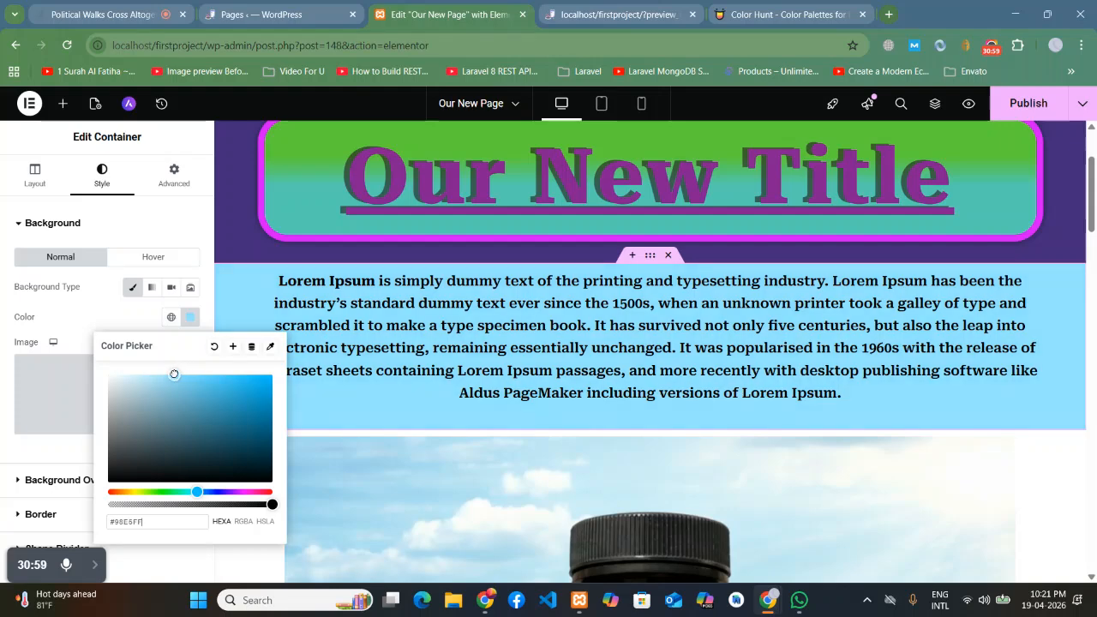
Step: Publish the page and check the Lorem Ipsum section's light blue background in the preview
left_click(1018, 107)
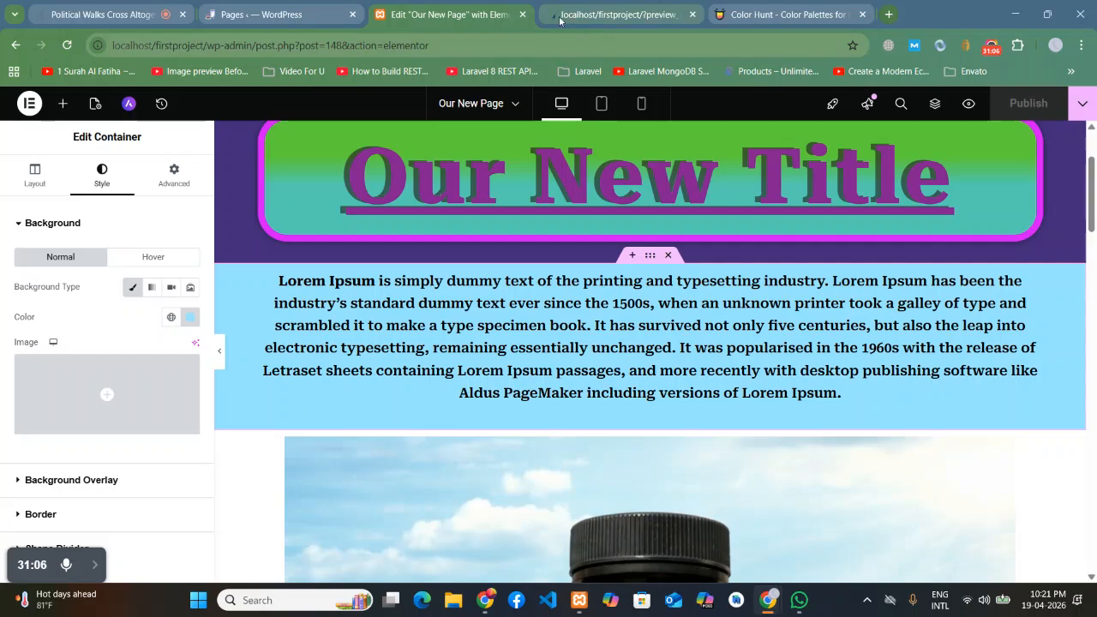
left_click(559, 19)
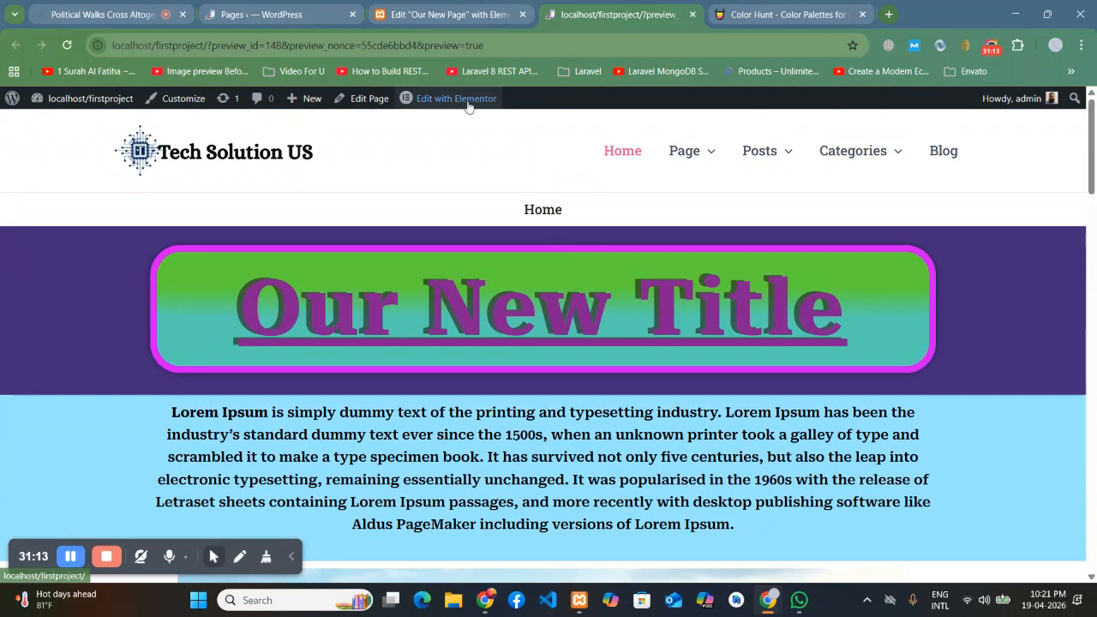
left_click(417, 7)
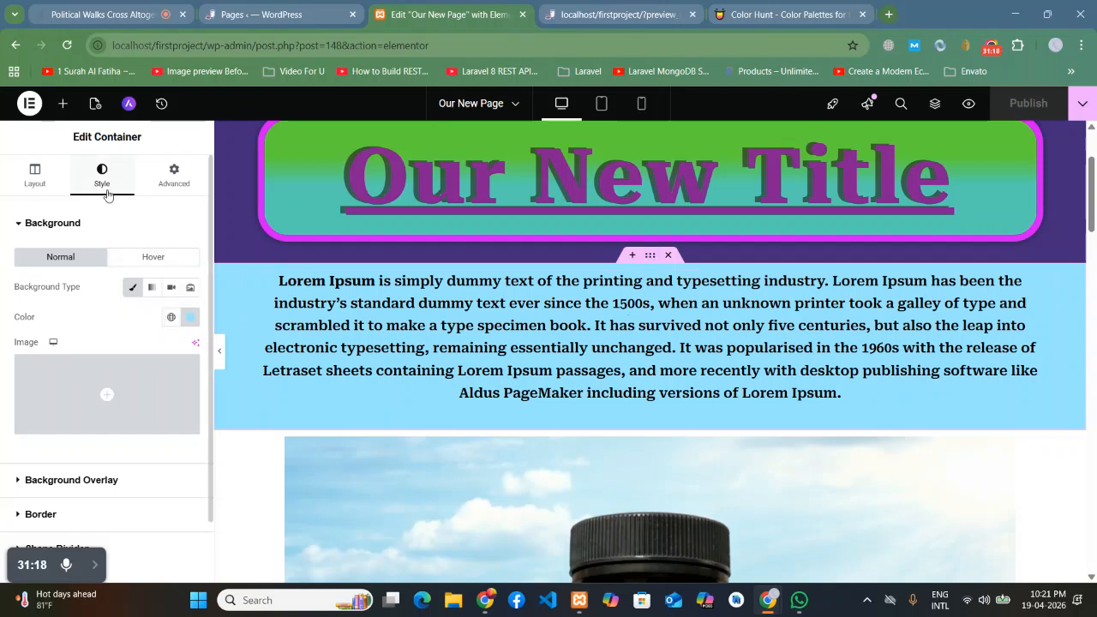
Step: Unlink the Lorem Ipsum container's padding values and set the top padding to 70 px and the bottom padding to 50 px
left_click(167, 188)
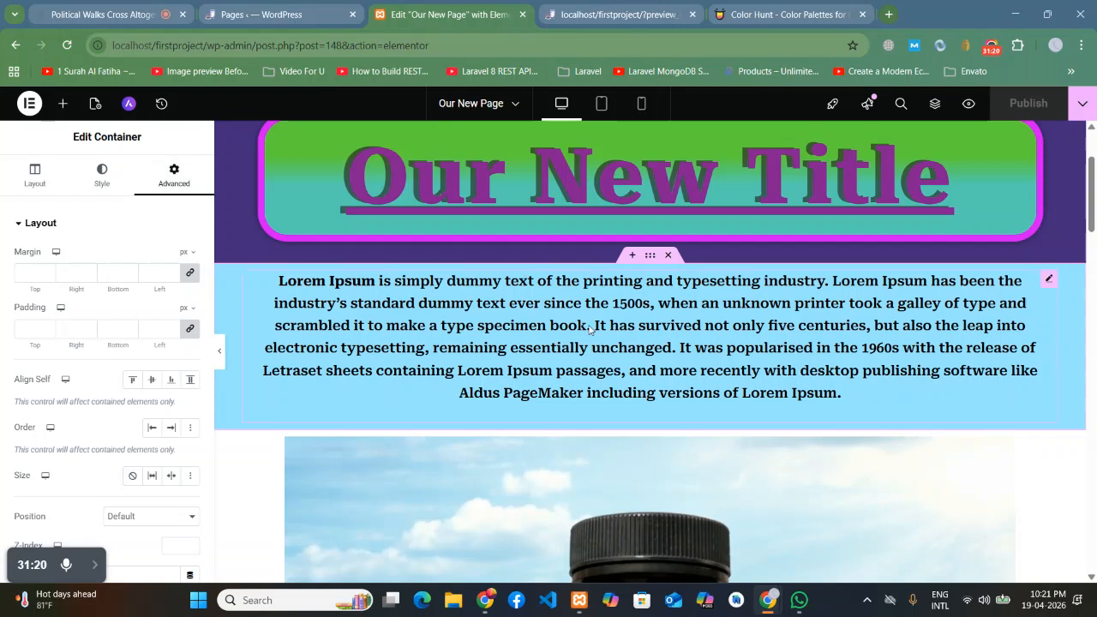
left_click(190, 328)
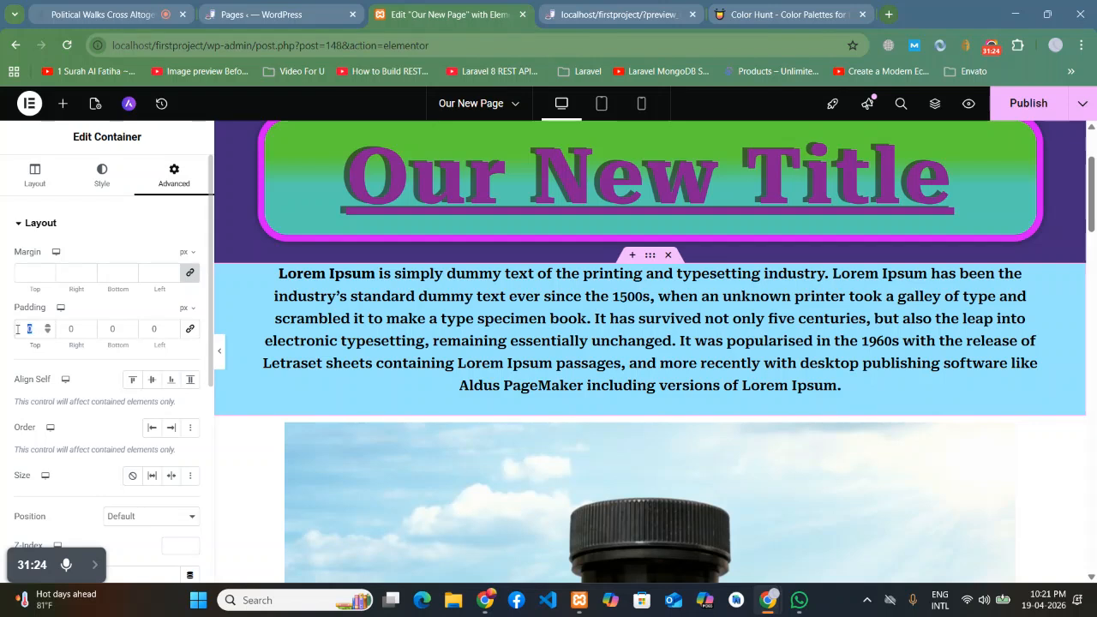
type("50")
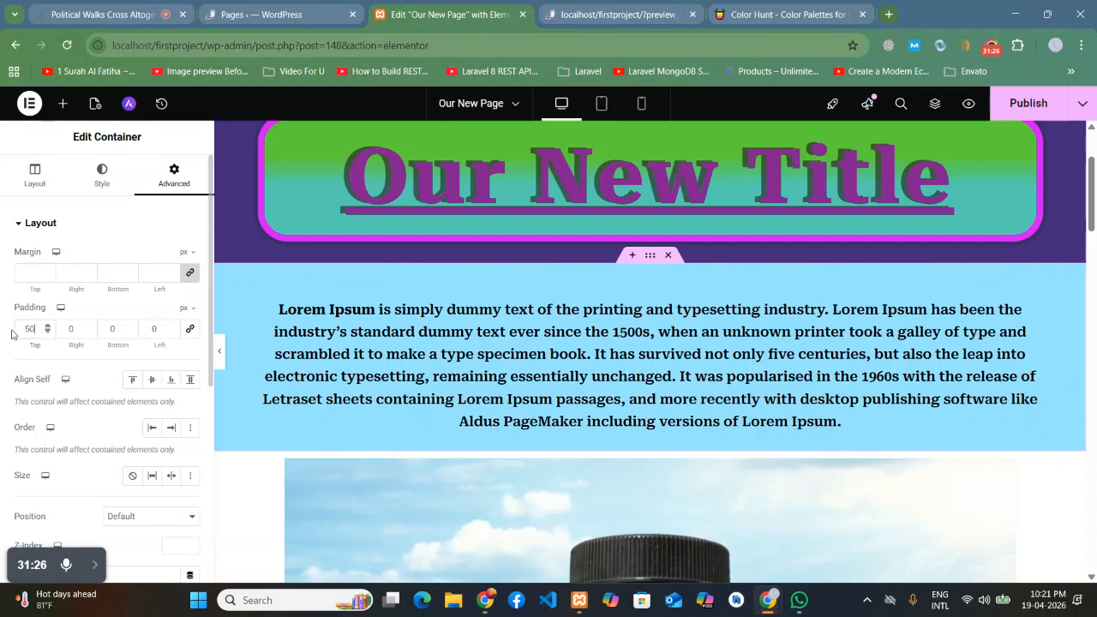
type("50")
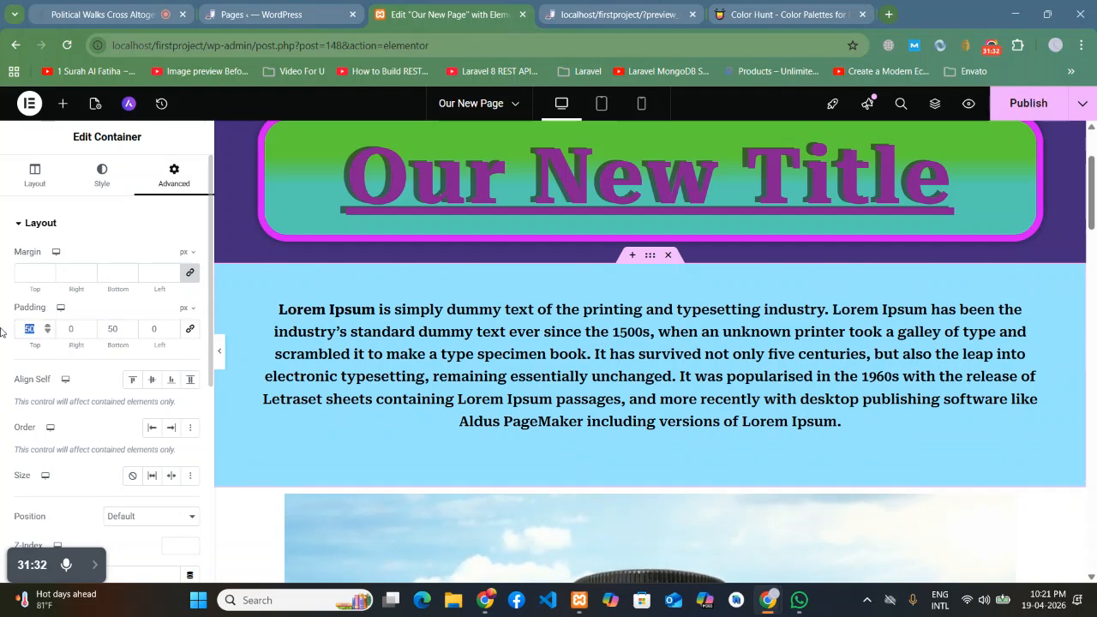
type("70")
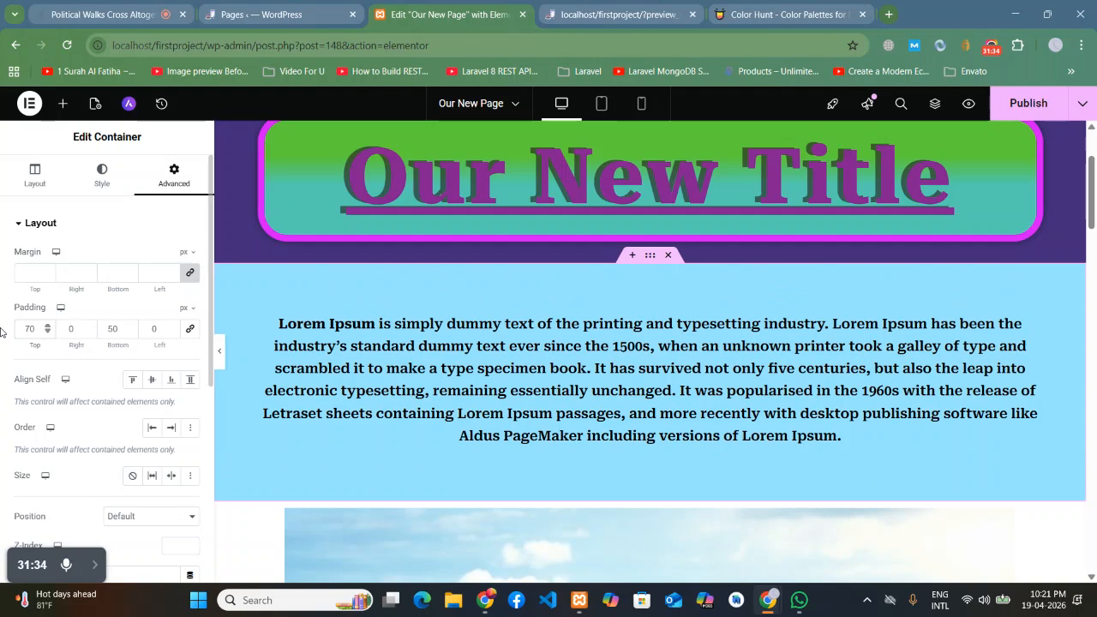
Step: Publish the page and reload the preview to check the spacing above and below the Lorem Ipsum text
left_click(1033, 111)
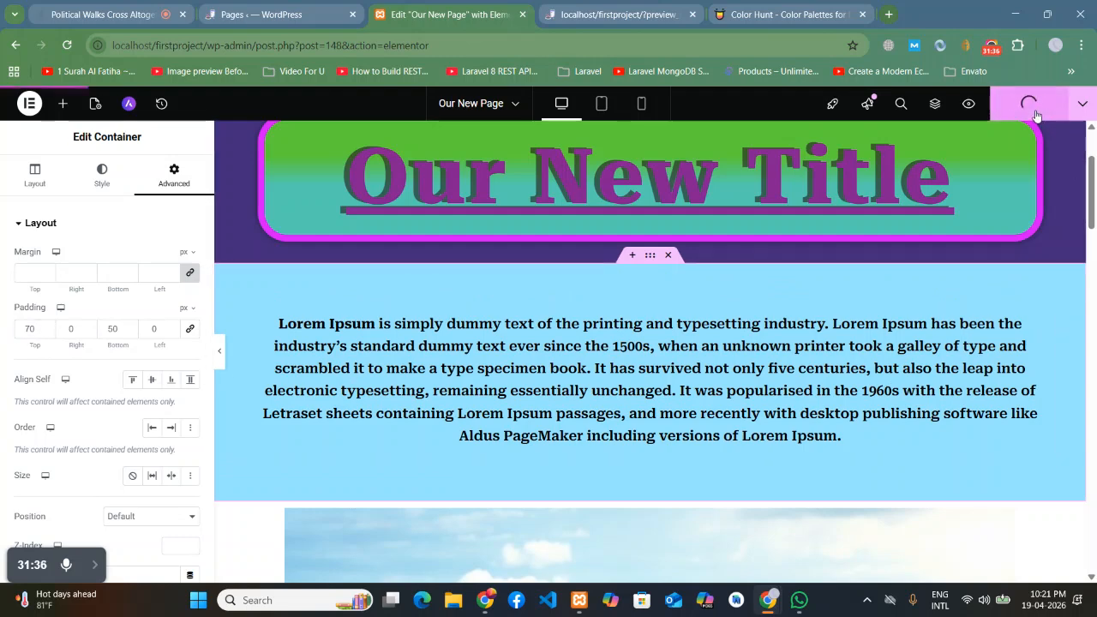
left_click(580, 7)
key("F5")
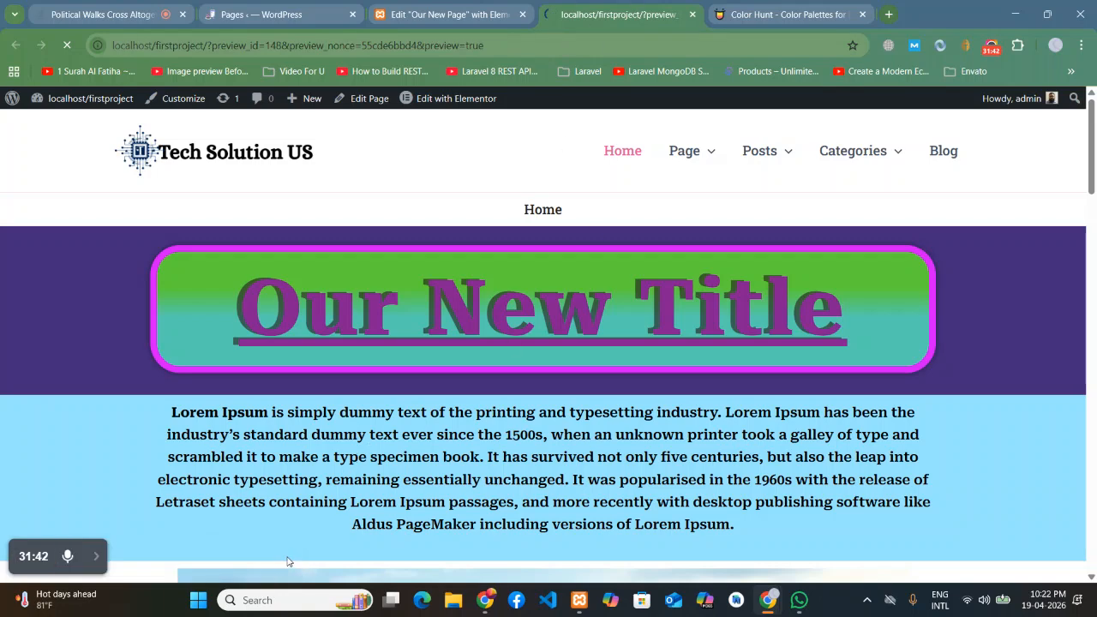
scroll(485, 219, "down", 3)
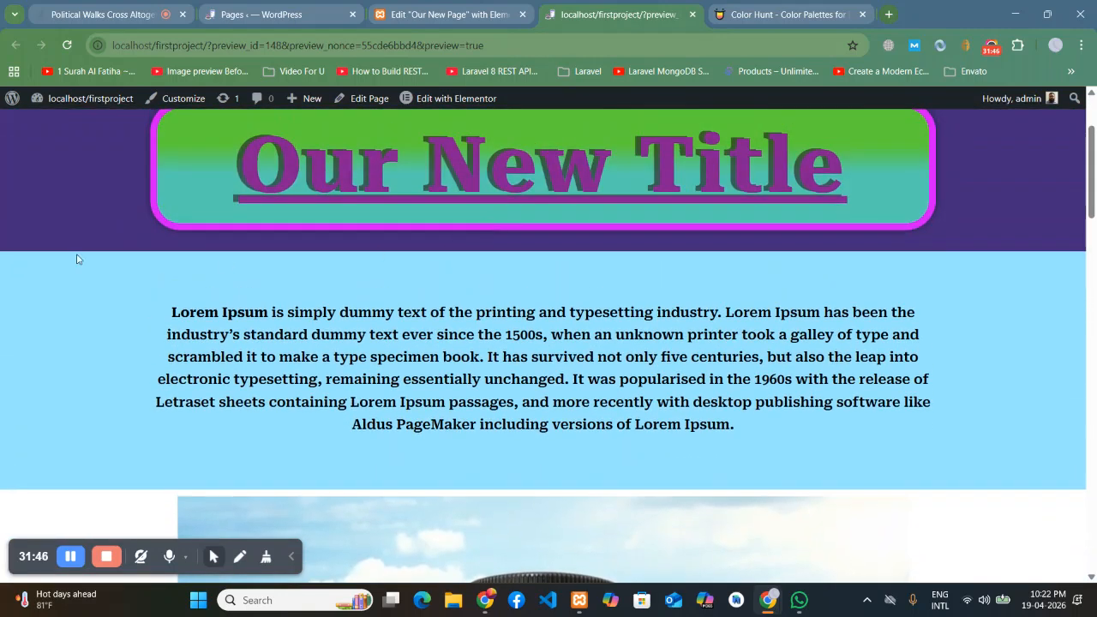
scroll(77, 259, "up", 1)
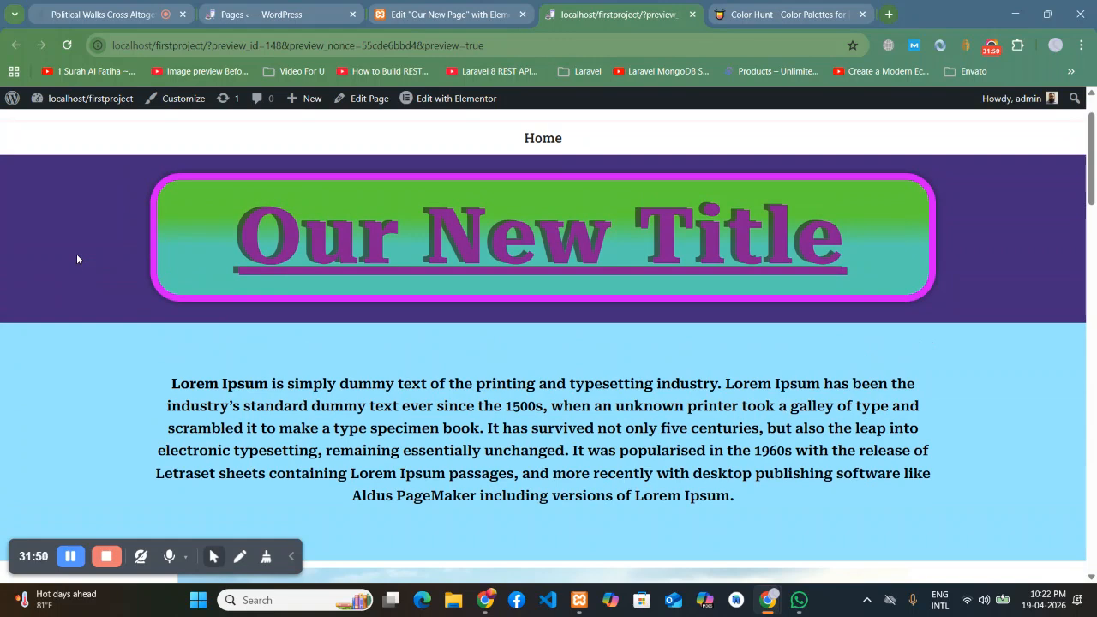
scroll(85, 248, "down", 1)
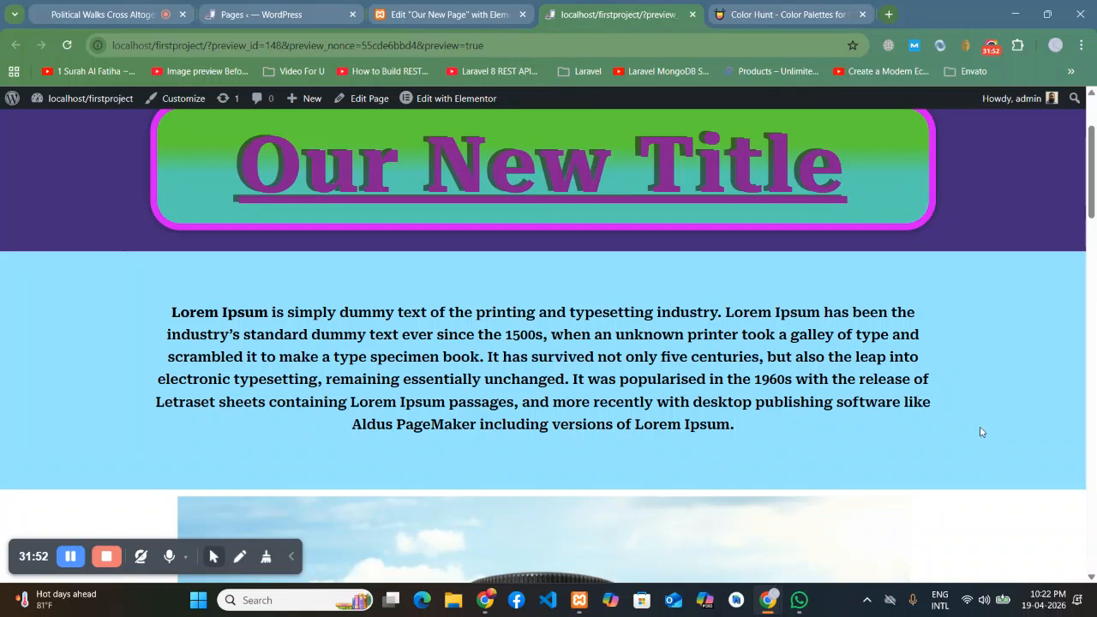
scroll(670, 387, "down", 1)
scroll(316, 346, "up", 3)
scroll(383, 384, "down", 6)
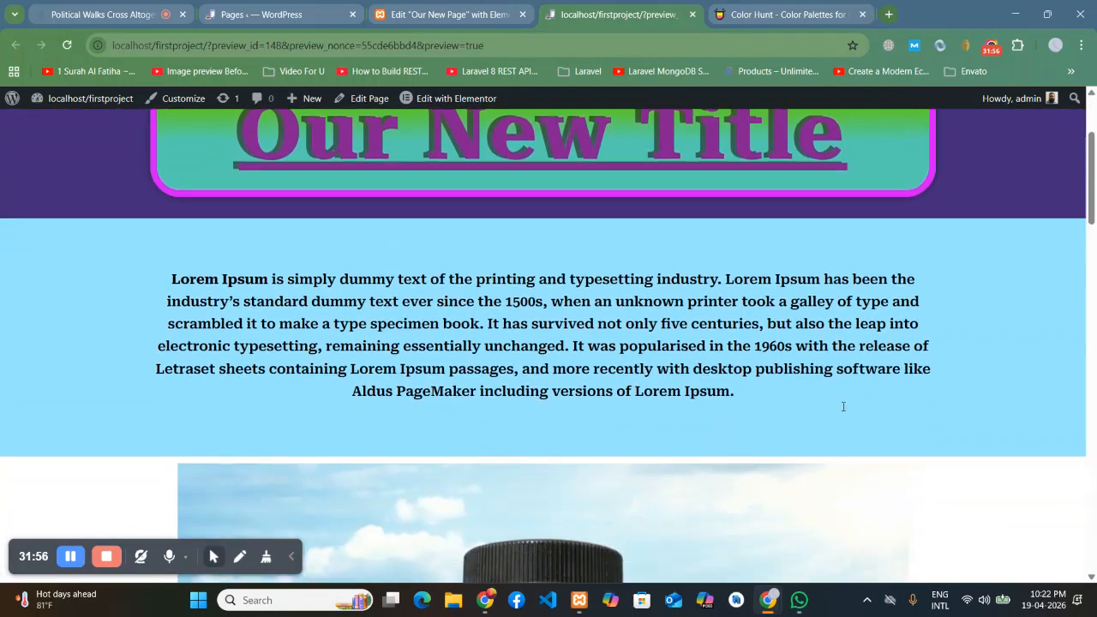
scroll(918, 421, "up", 6)
scroll(366, 328, "down", 2)
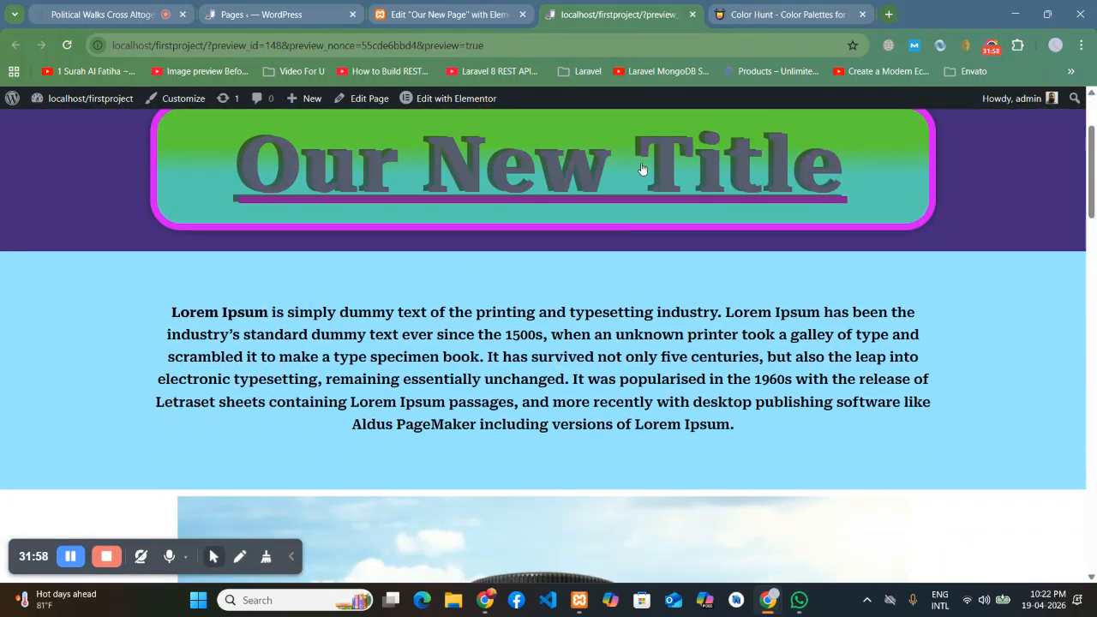
Step: Return to the editor and review the Lorem Ipsum text widget's paragraph content down to its end
key("ctrl+shift+Tab")
scroll(914, 400, "down", 1)
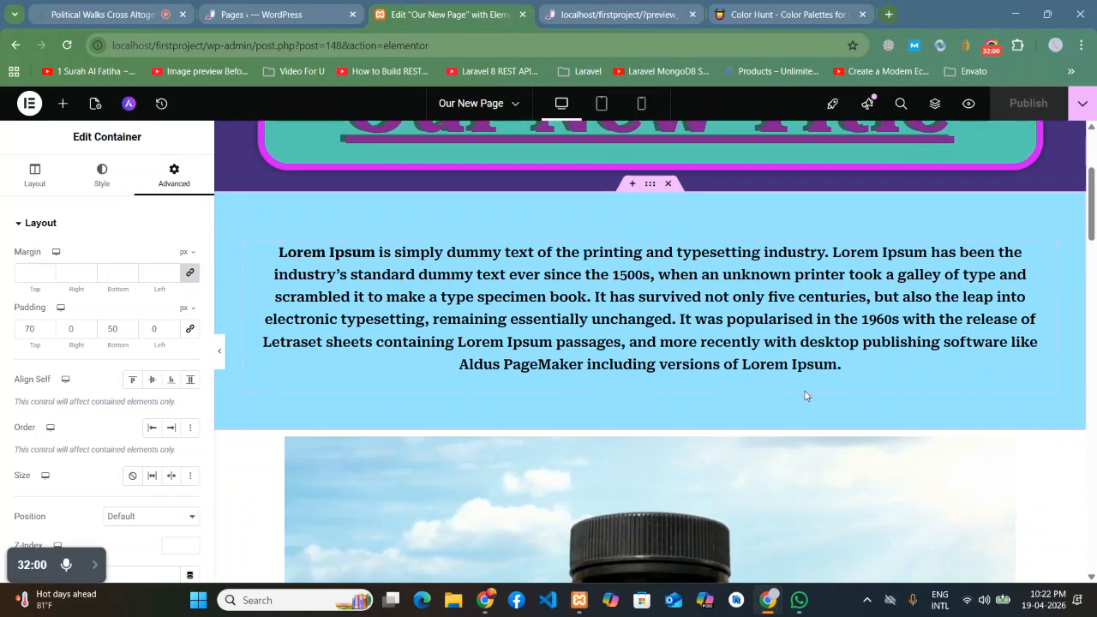
scroll(544, 142, "up", 2)
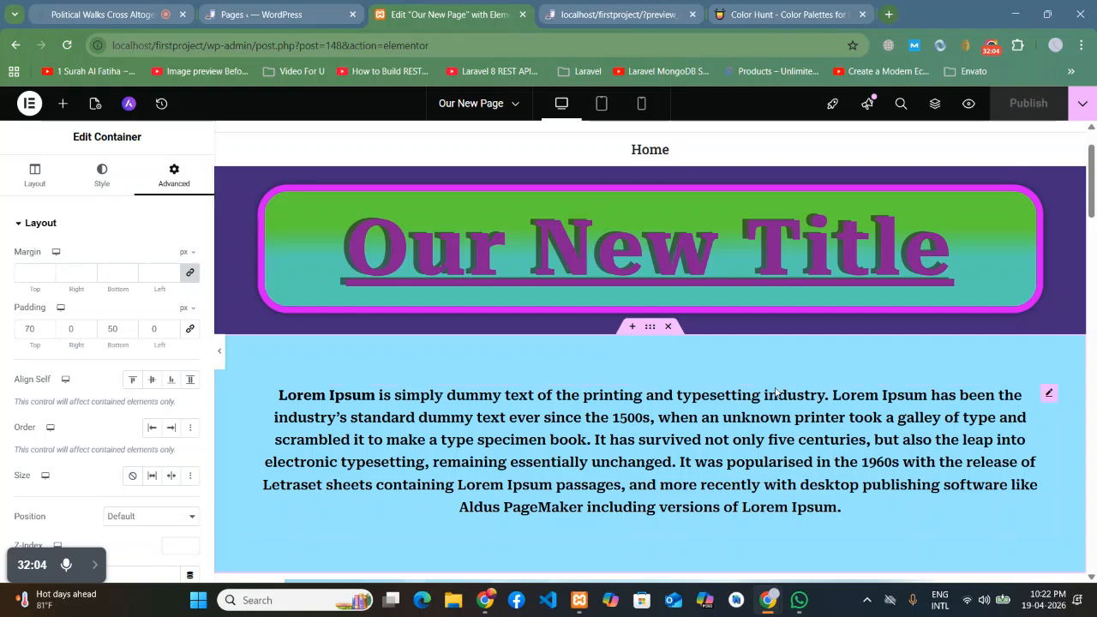
left_click(1048, 399)
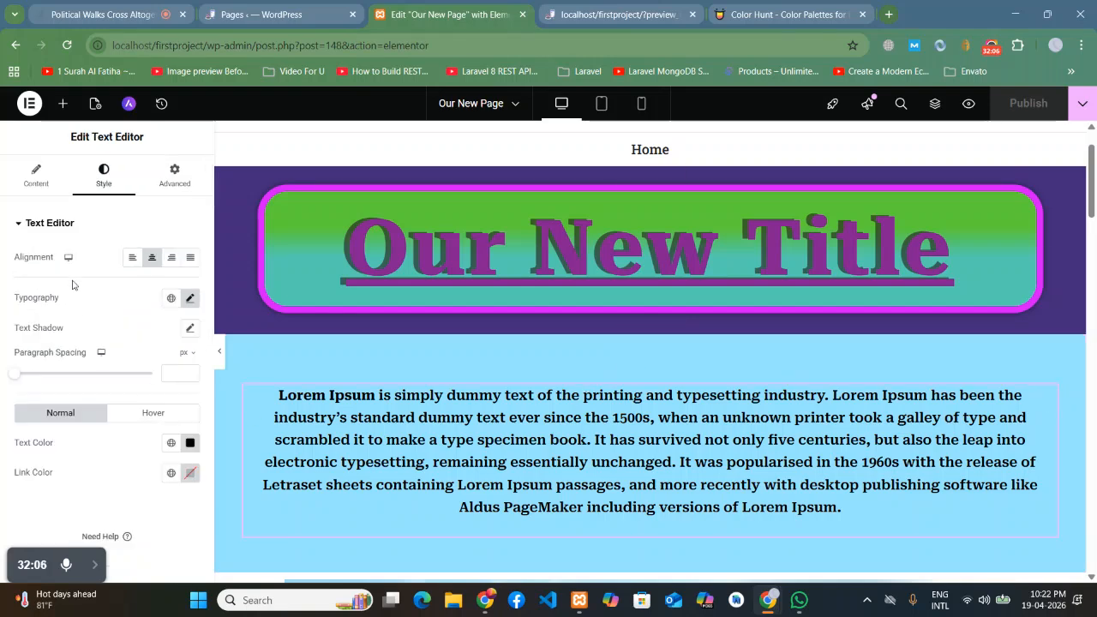
left_click(37, 182)
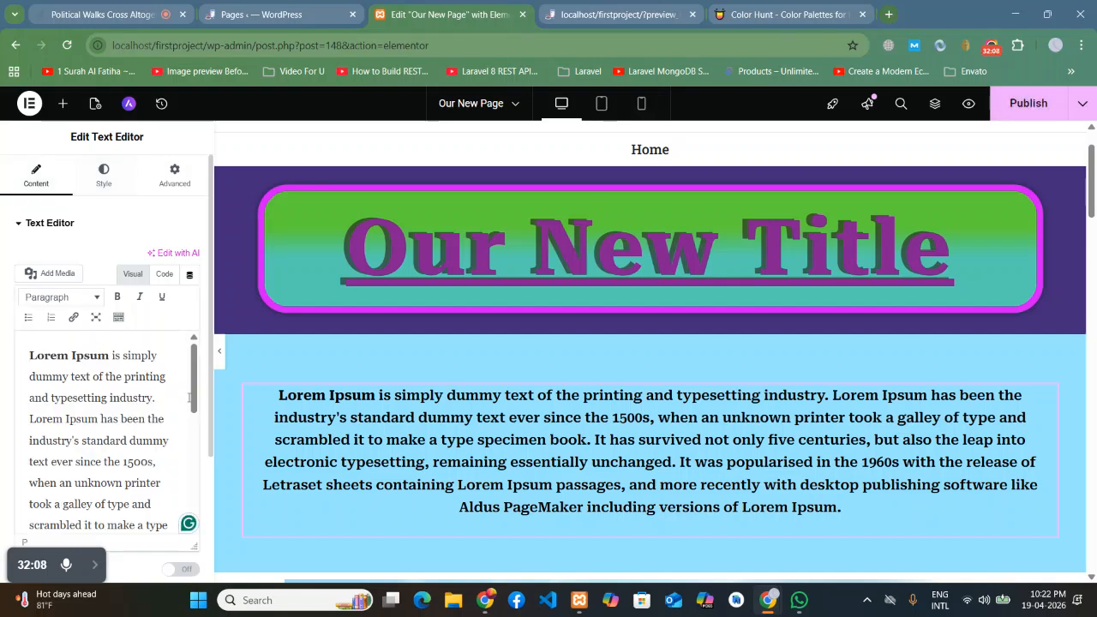
scroll(145, 397, "down", 2)
left_click_drag(120, 467, 64, 361)
scroll(111, 432, "down", 3)
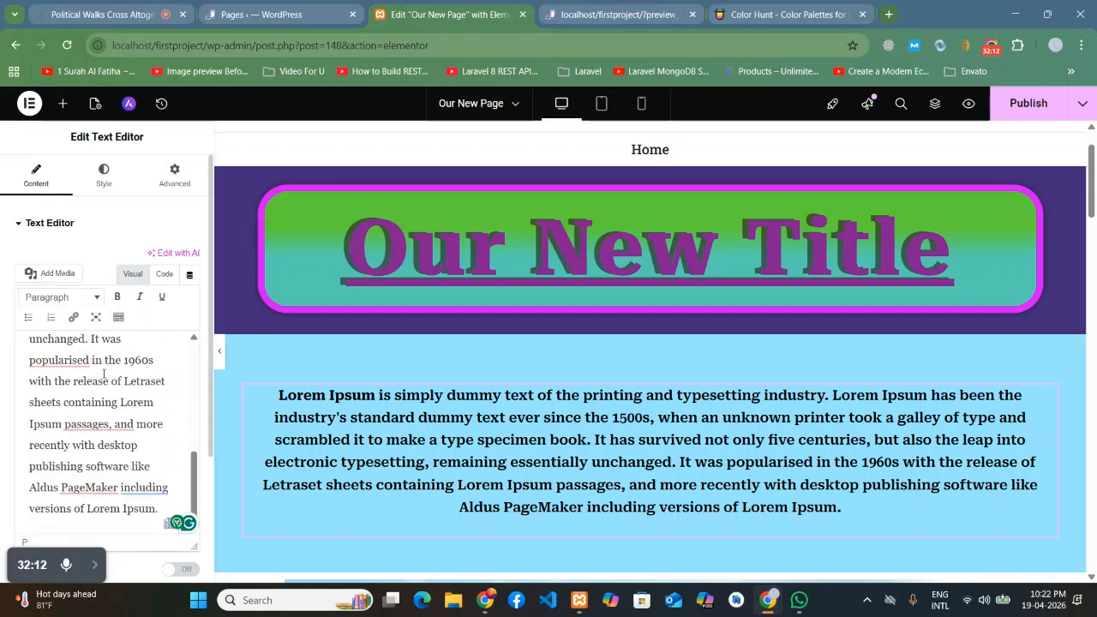
Step: Set the Lorem Ipsum text's paragraph spacing to 0 px and change its text color to a very dark brown
left_click(99, 176)
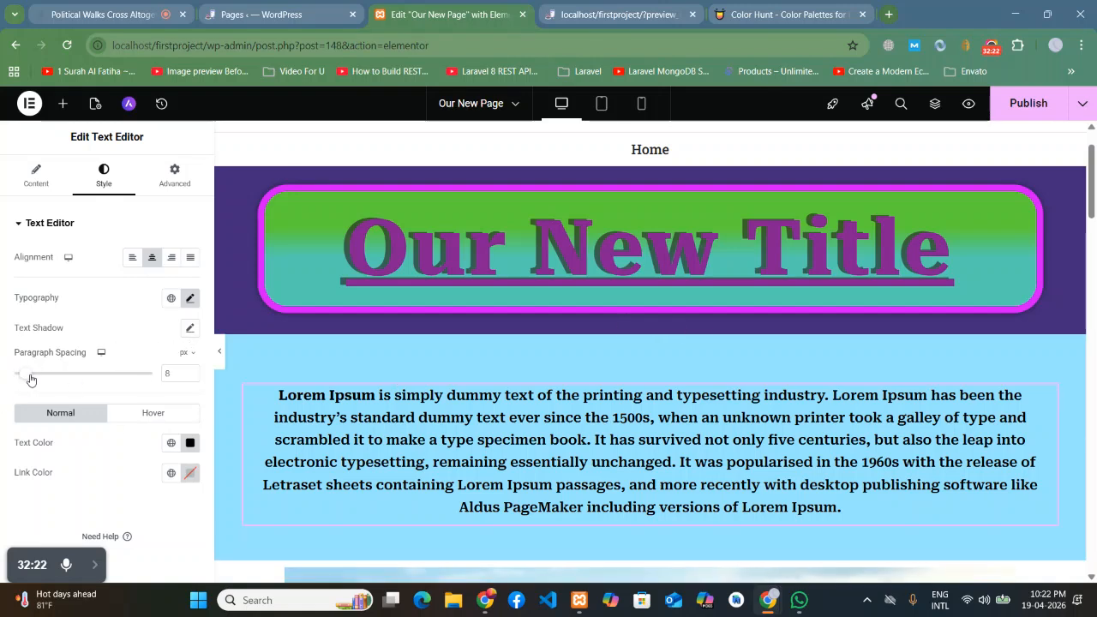
mouse_move(15, 377)
left_mouse_down()
mouse_move(81, 377)
mouse_move(2, 367)
left_mouse_up()
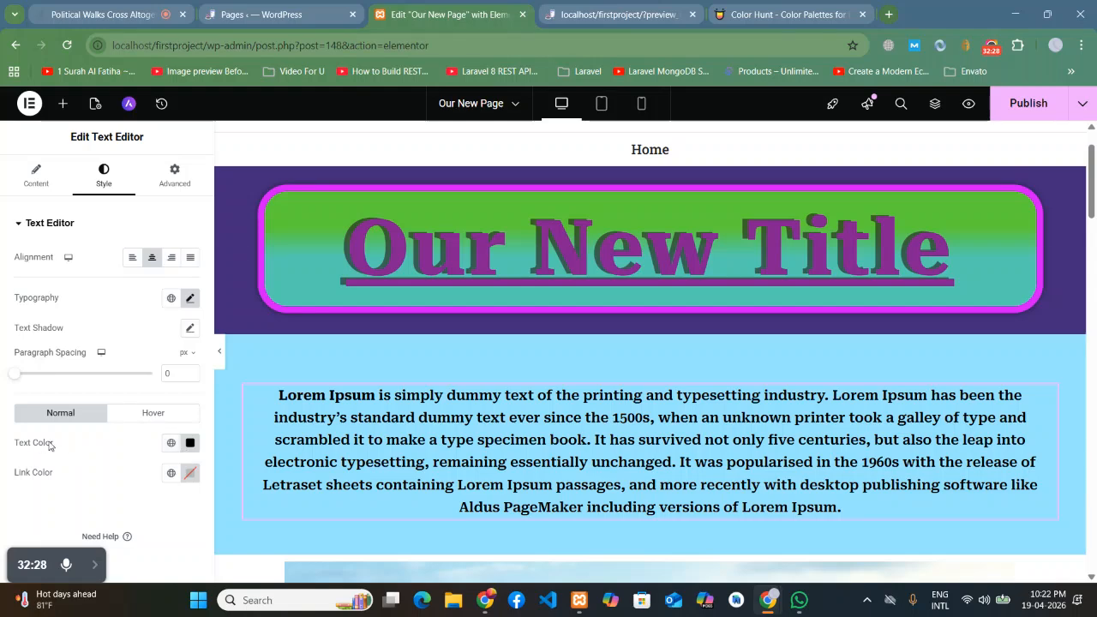
left_click(189, 442)
mouse_move(188, 319)
left_mouse_down()
mouse_move(168, 297)
mouse_move(146, 319)
left_mouse_up()
mouse_move(158, 270)
left_mouse_down()
mouse_move(245, 306)
mouse_move(240, 346)
left_mouse_up()
left_click(114, 472)
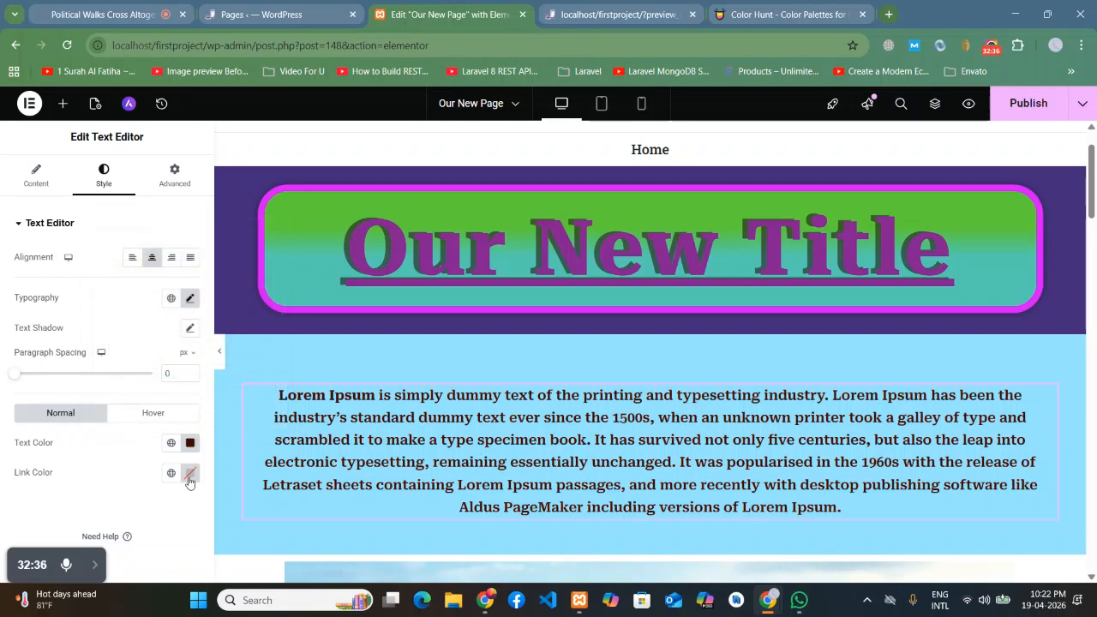
Step: Unlink the margin and padding values of the Lorem Ipsum text widget
left_click(169, 175)
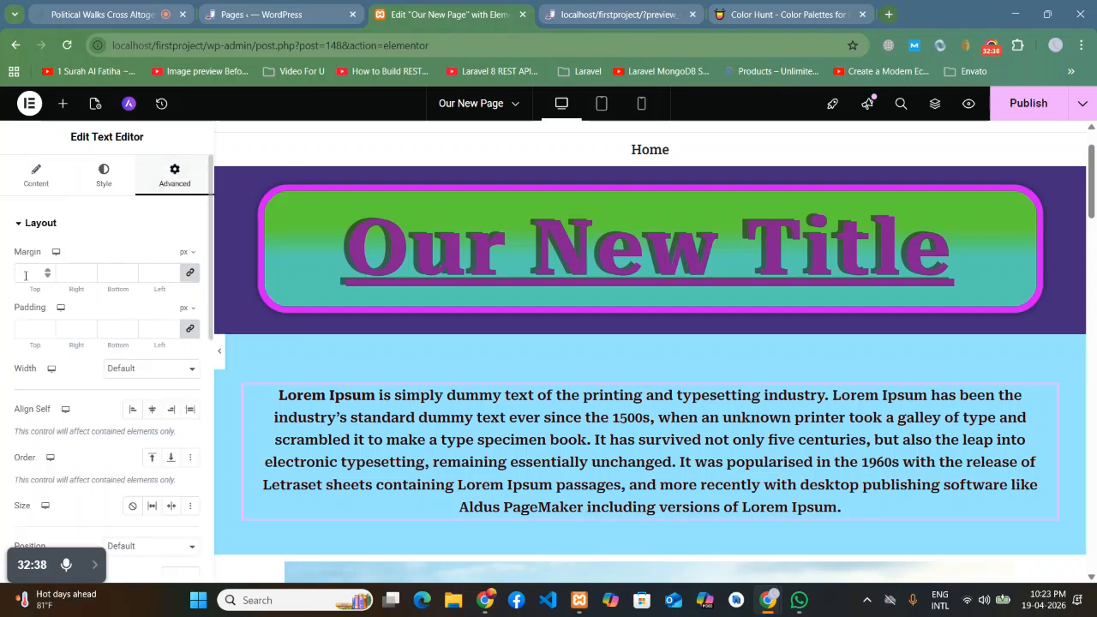
left_click(38, 228)
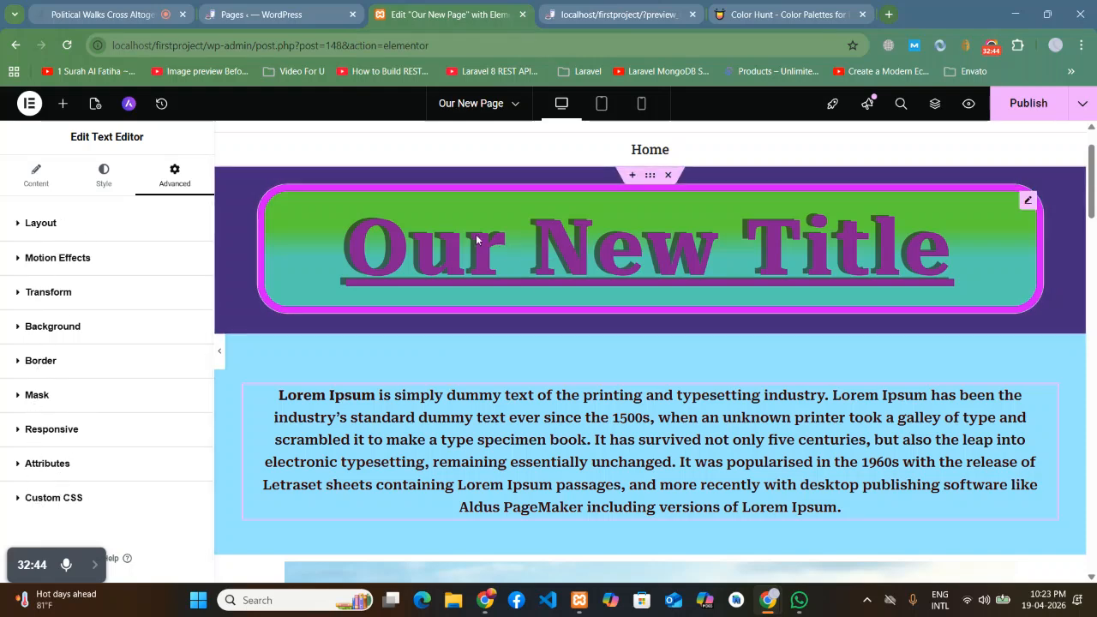
left_click(51, 222)
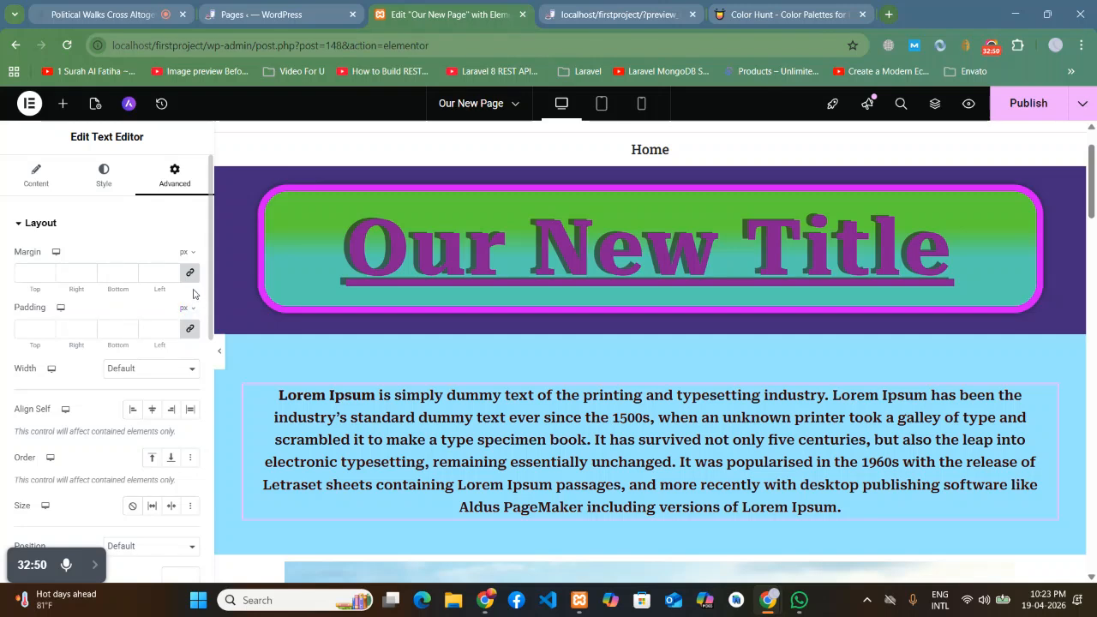
left_click(189, 275)
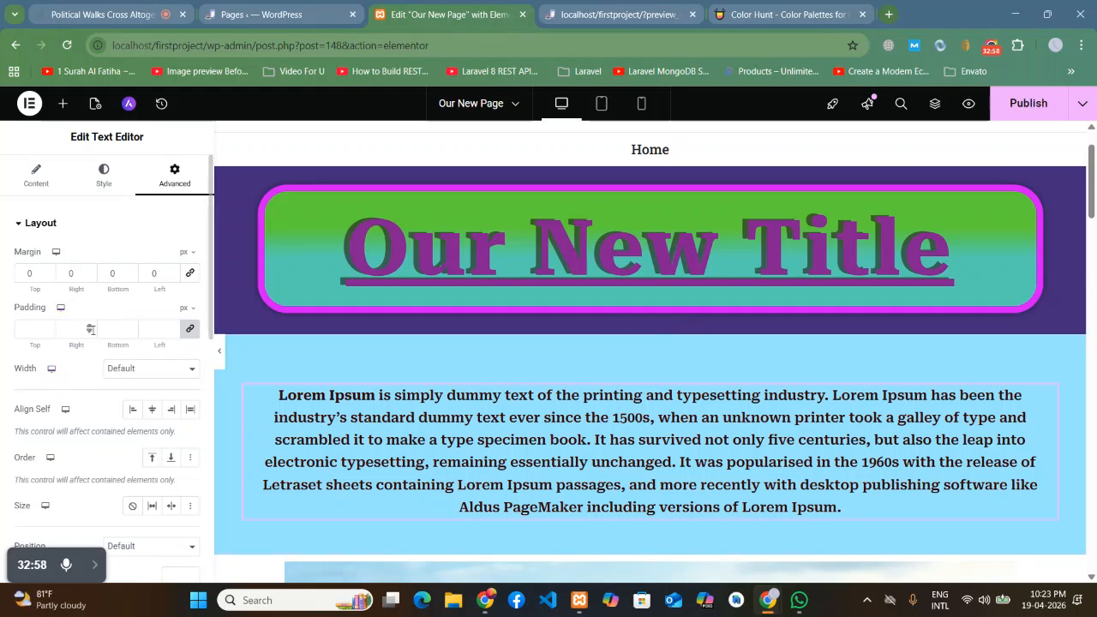
Step: Examine the Lorem Ipsum text widget's remaining advanced settings and its content and style options
scroll(159, 390, "down", 5)
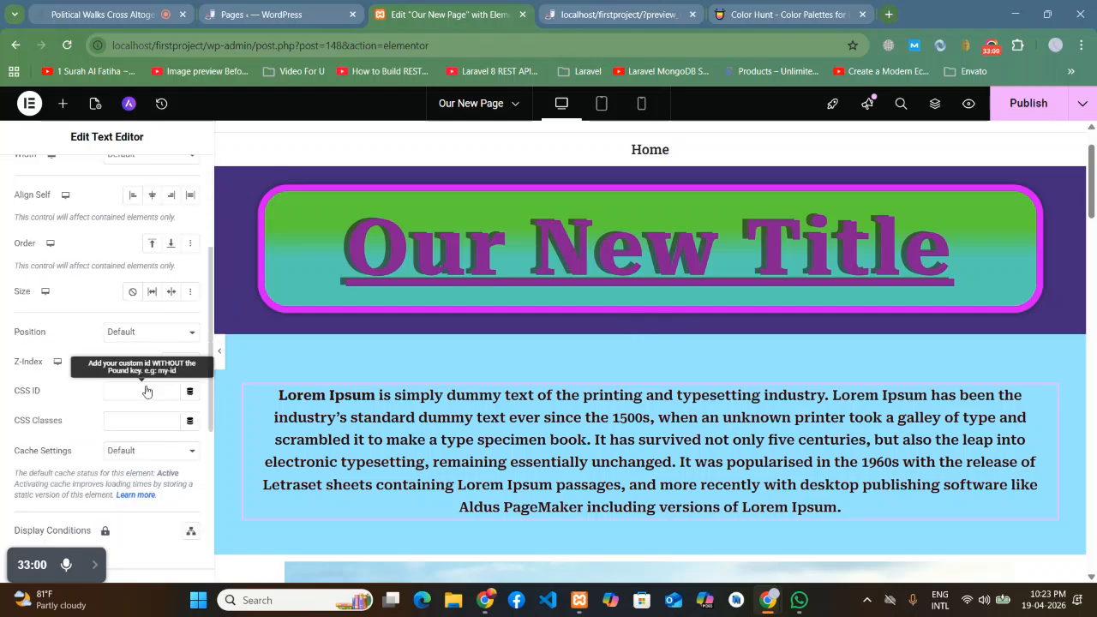
scroll(51, 450, "down", 3)
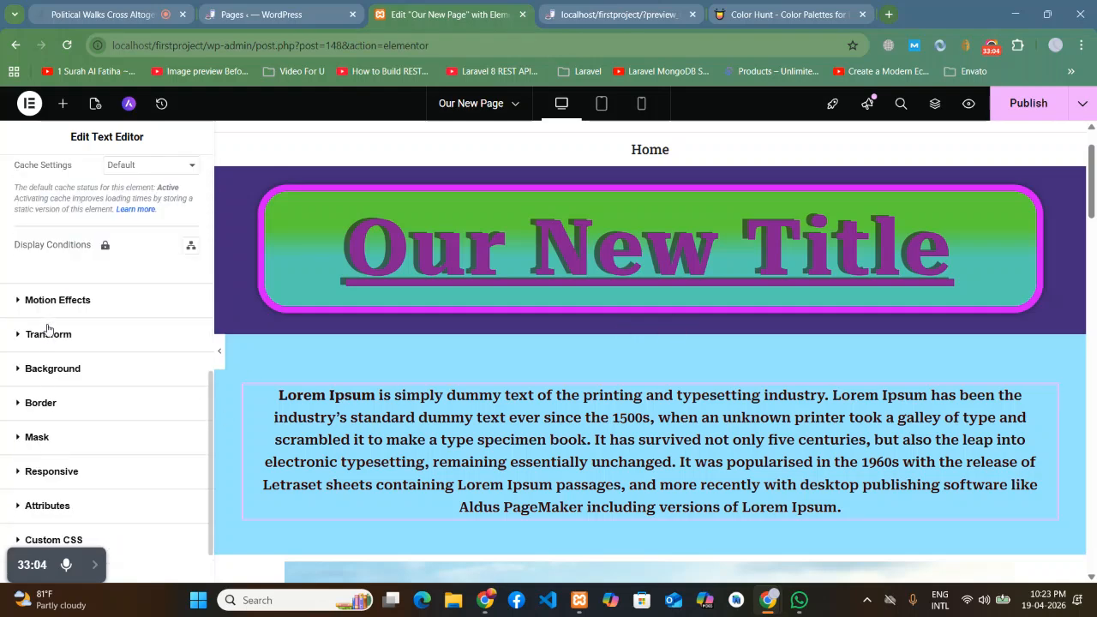
scroll(44, 385, "up", 2)
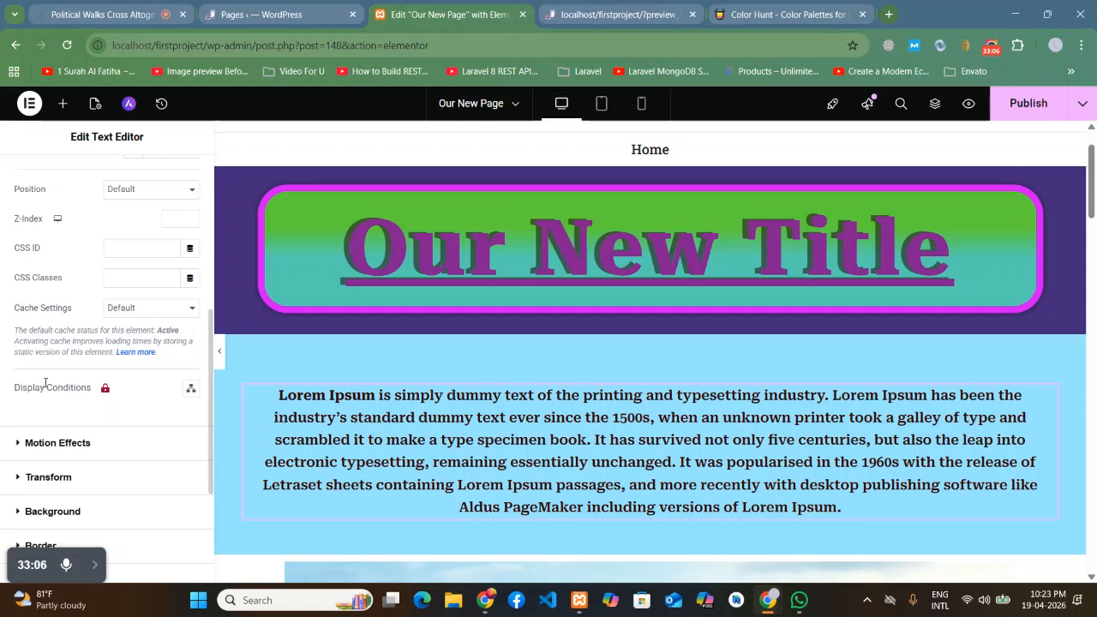
scroll(46, 383, "up", 6)
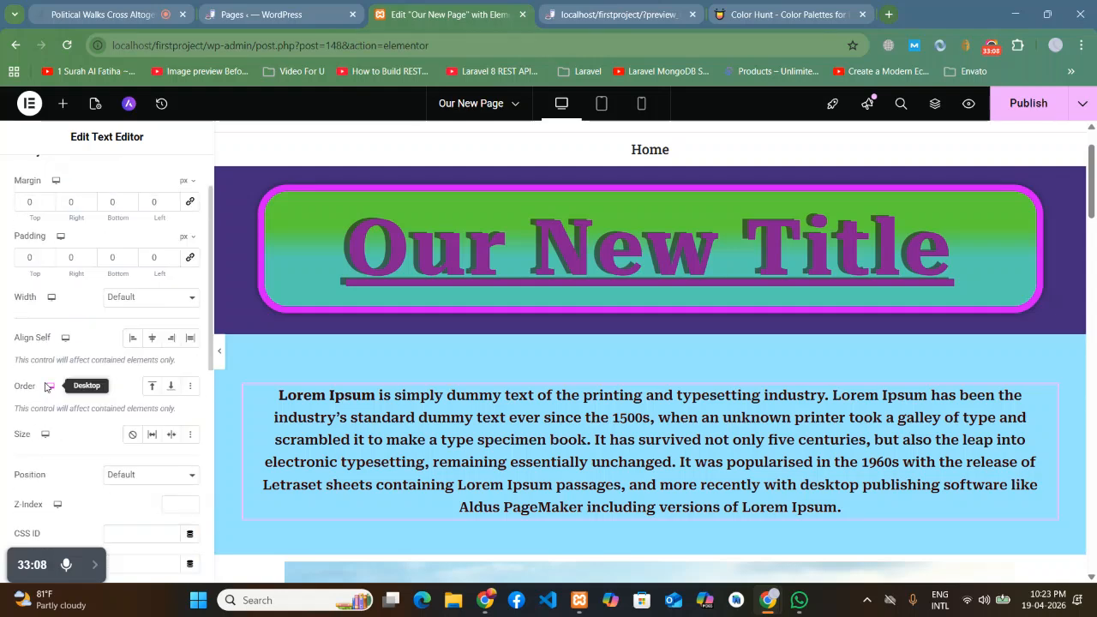
left_click(33, 174)
left_click(87, 178)
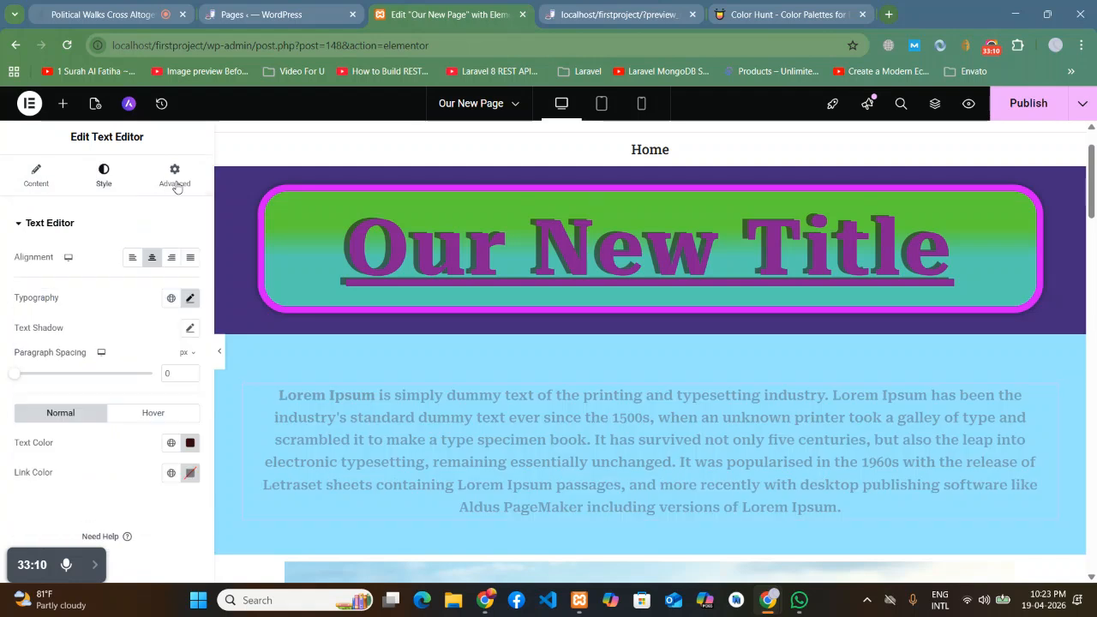
left_click(175, 180)
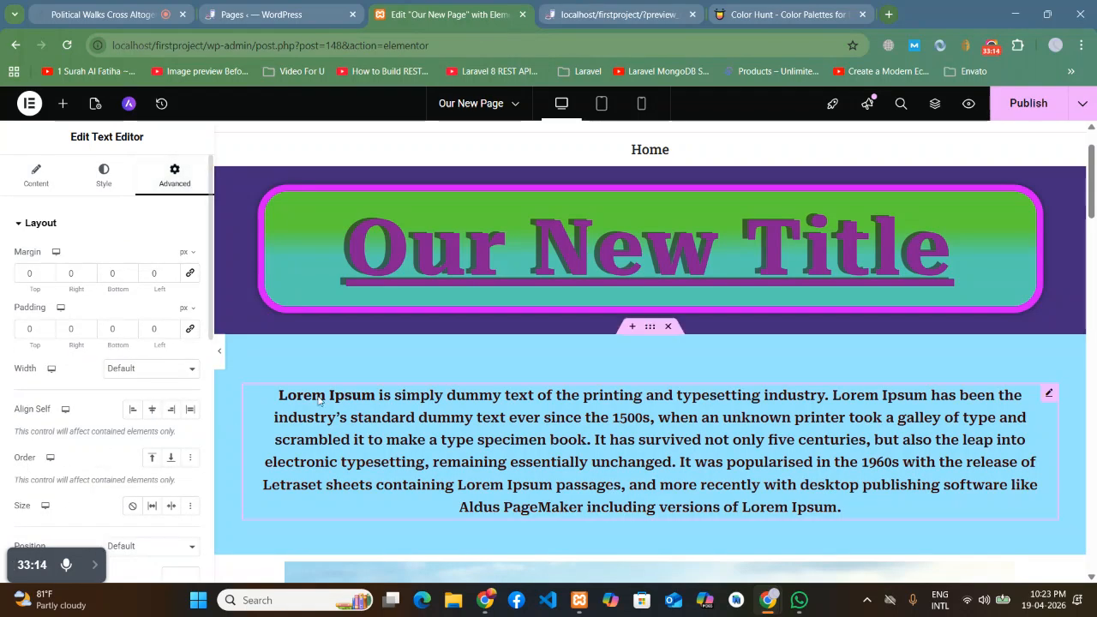
Step: Select the Karkuma bottle image below the text and choose Full as its image resolution
scroll(593, 382, "down", 3)
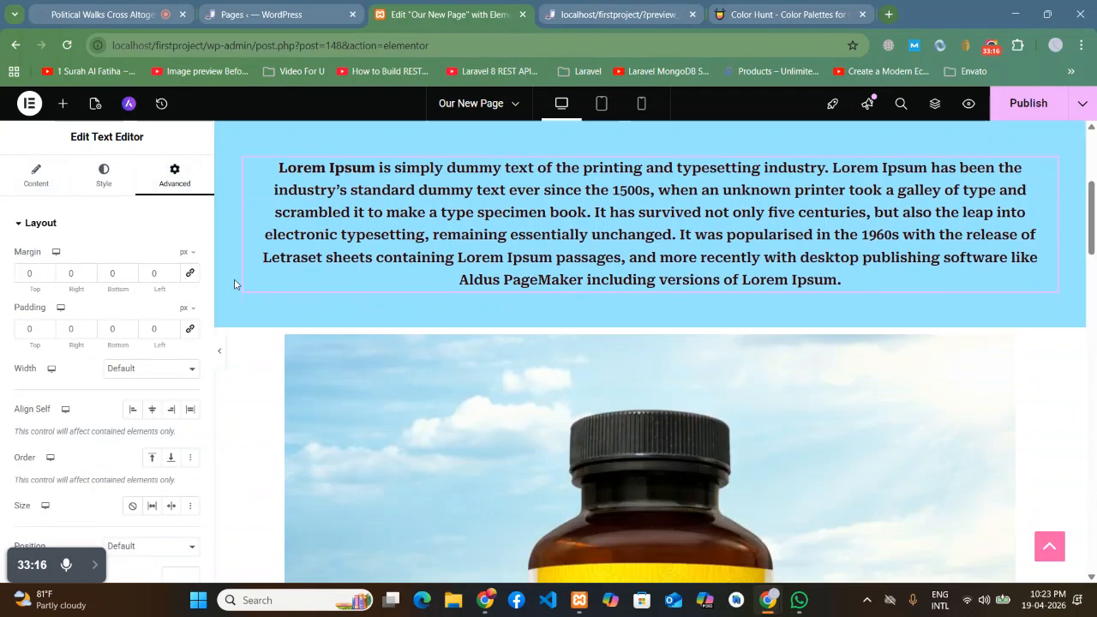
left_click(594, 377)
left_click(183, 368)
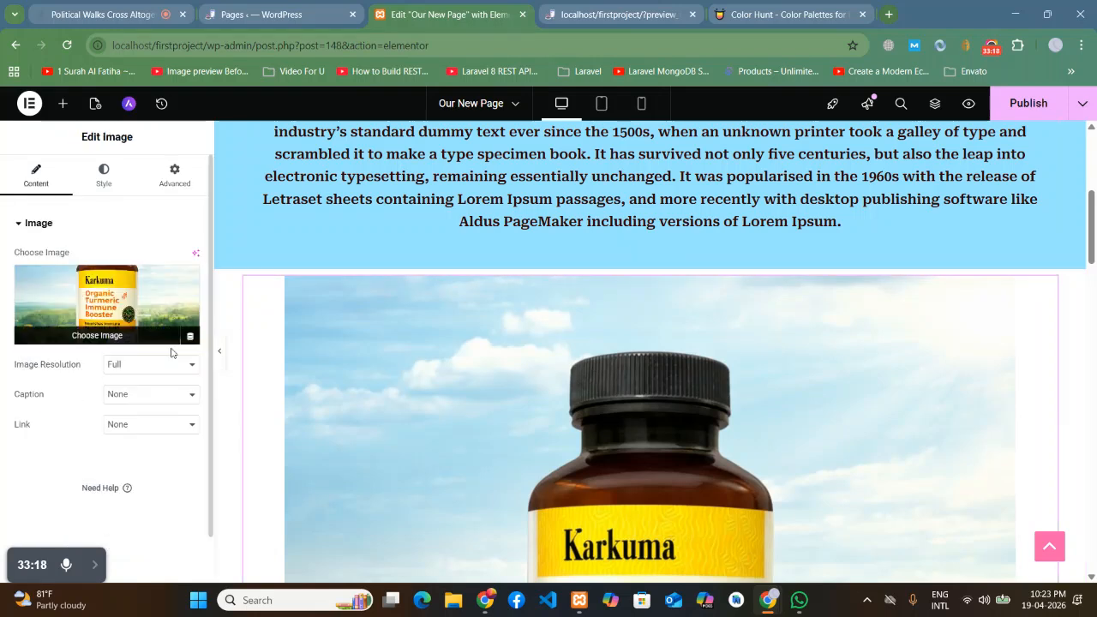
mouse_move(91, 297)
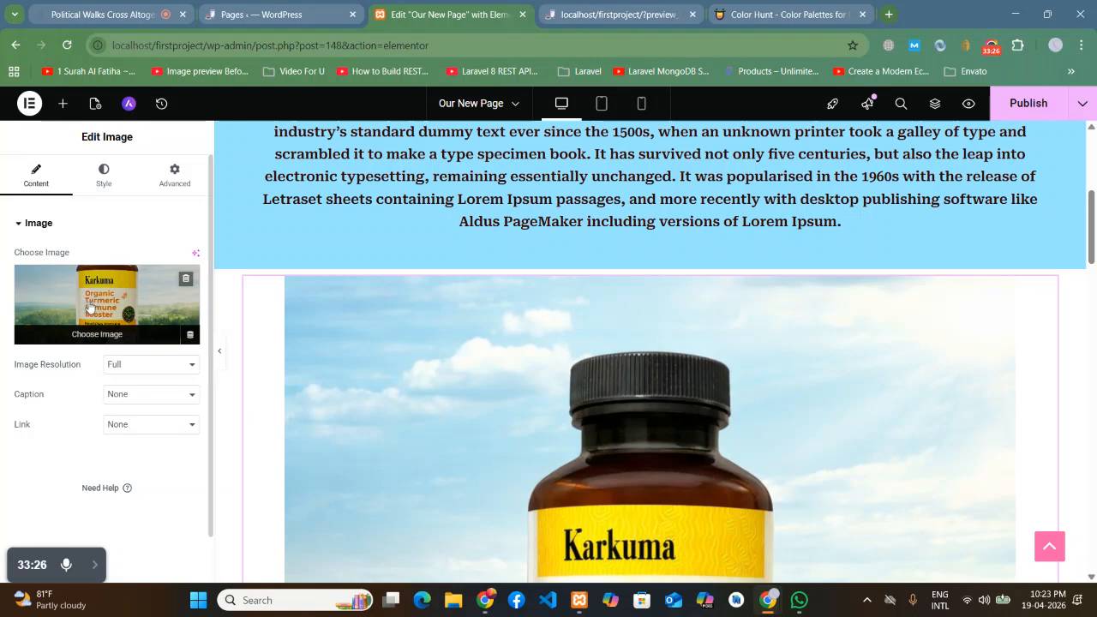
scroll(1078, 390, "down", 3)
scroll(1028, 385, "up", 3)
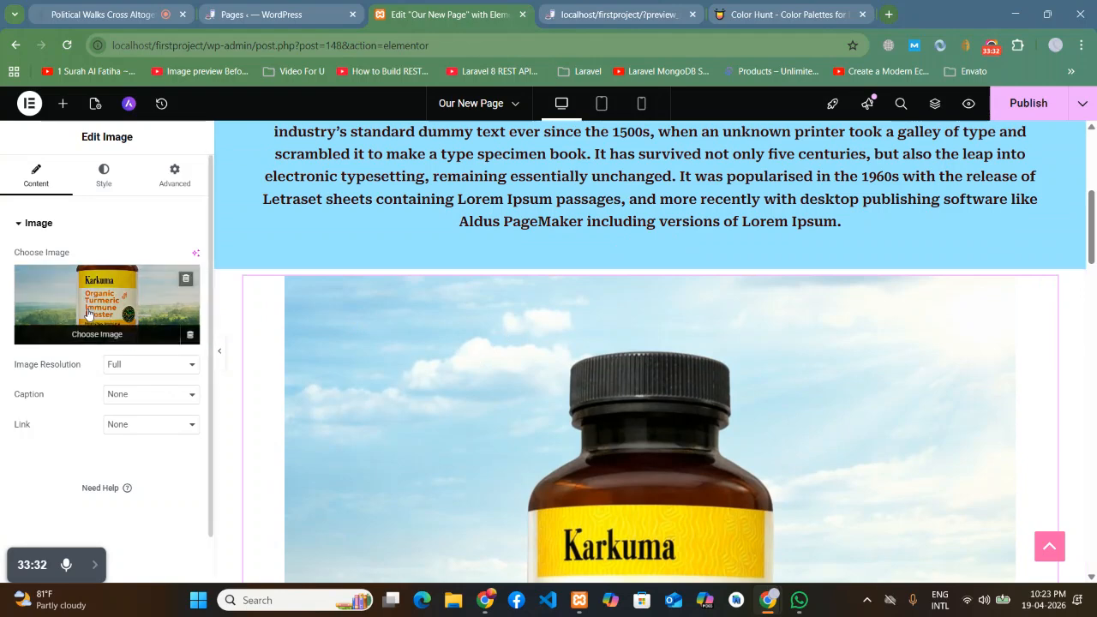
left_click(132, 368)
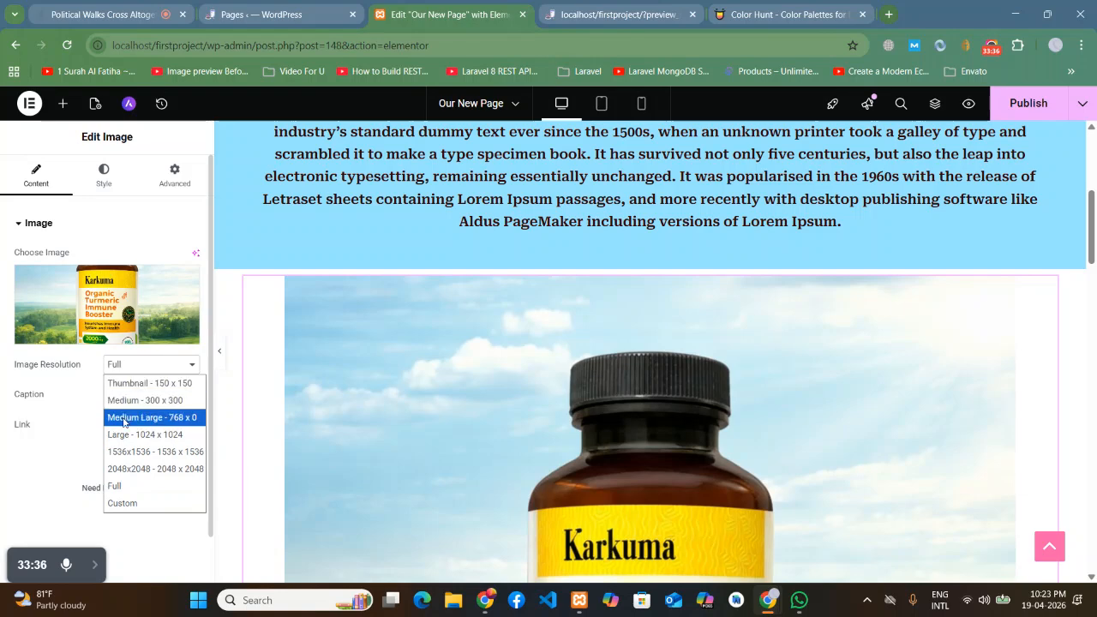
left_click(120, 486)
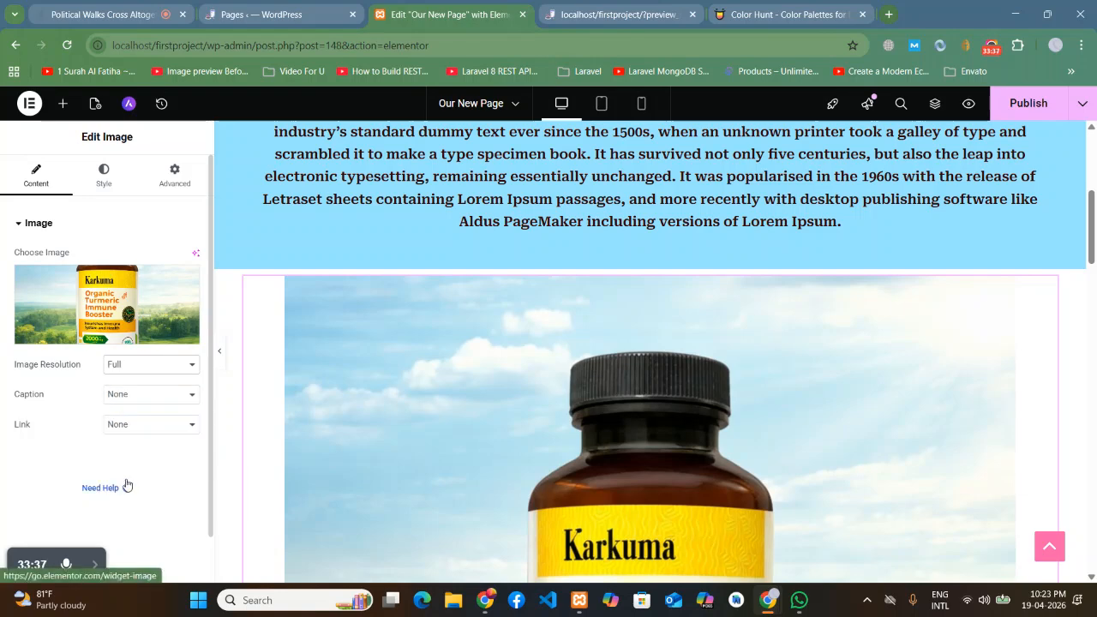
left_click(116, 368)
left_click(120, 486)
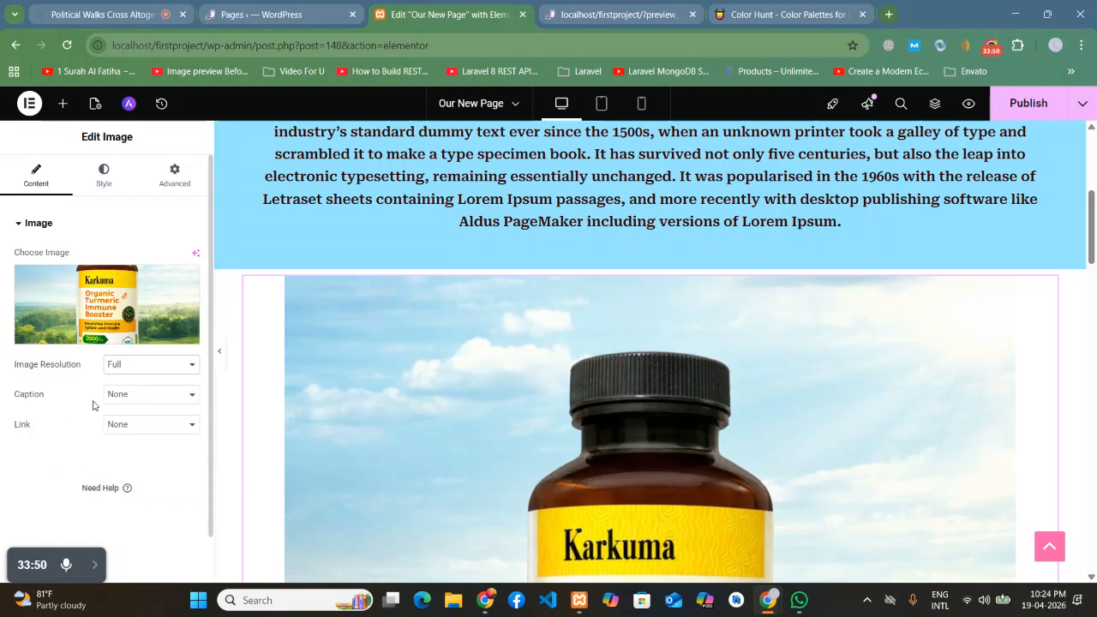
Step: Give the bottle image a custom caption reading "This is My Image"
left_click(120, 396)
left_click(73, 453)
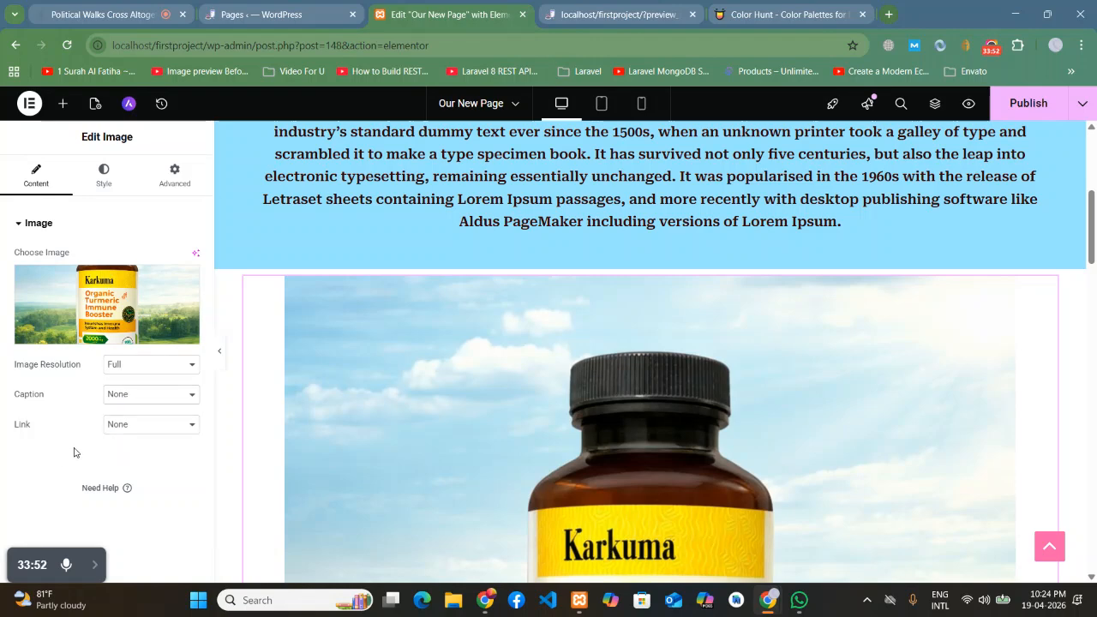
scroll(621, 333, "down", 2)
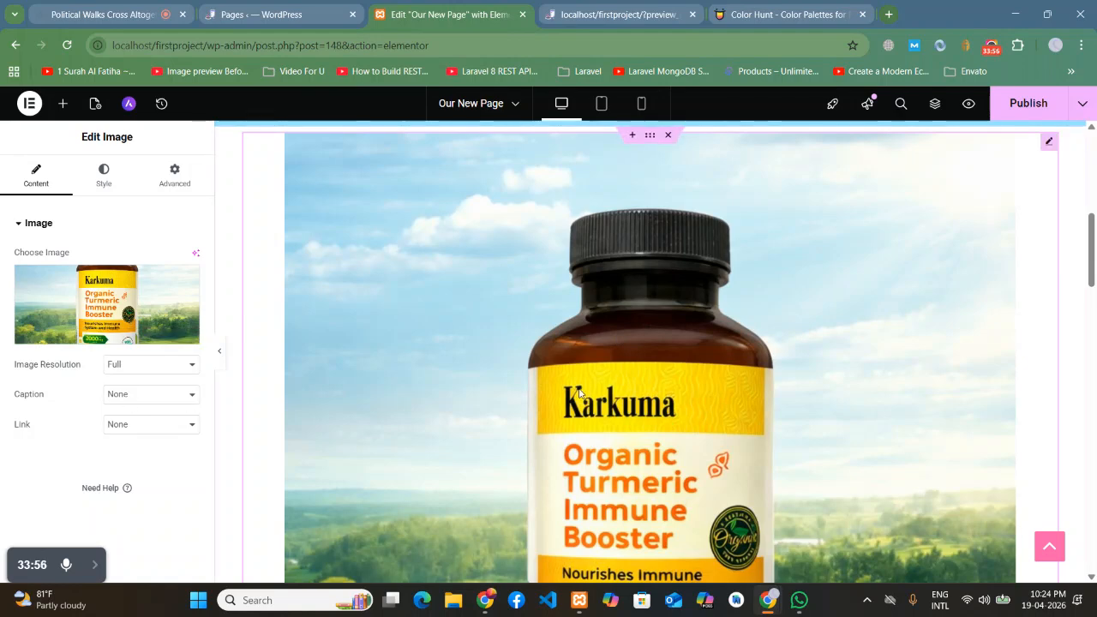
left_click(146, 394)
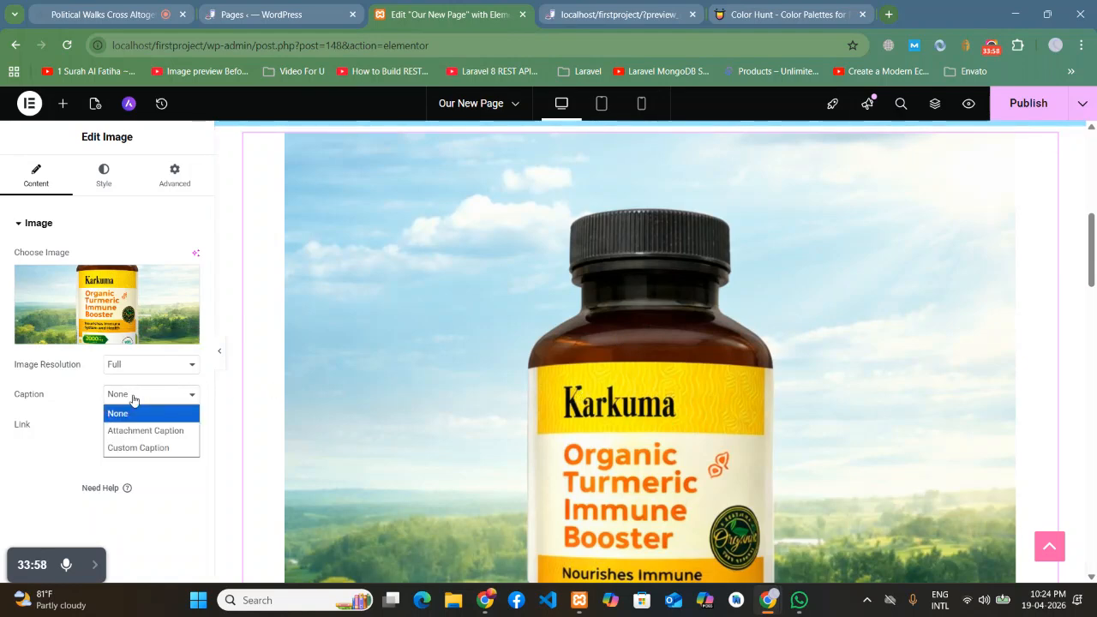
left_click(133, 449)
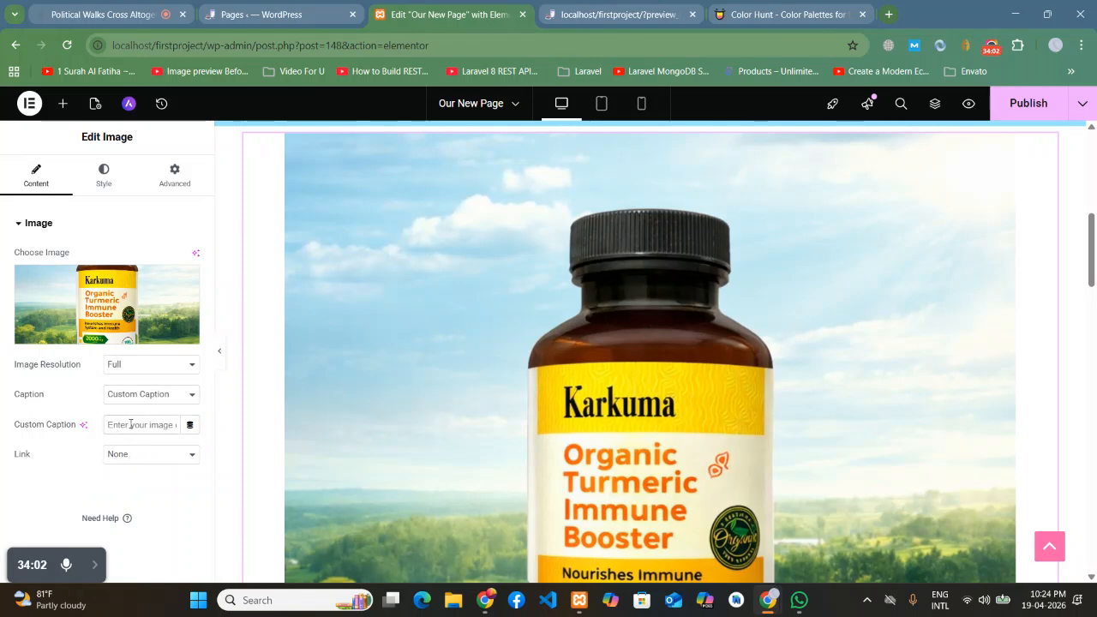
type("This is My Image")
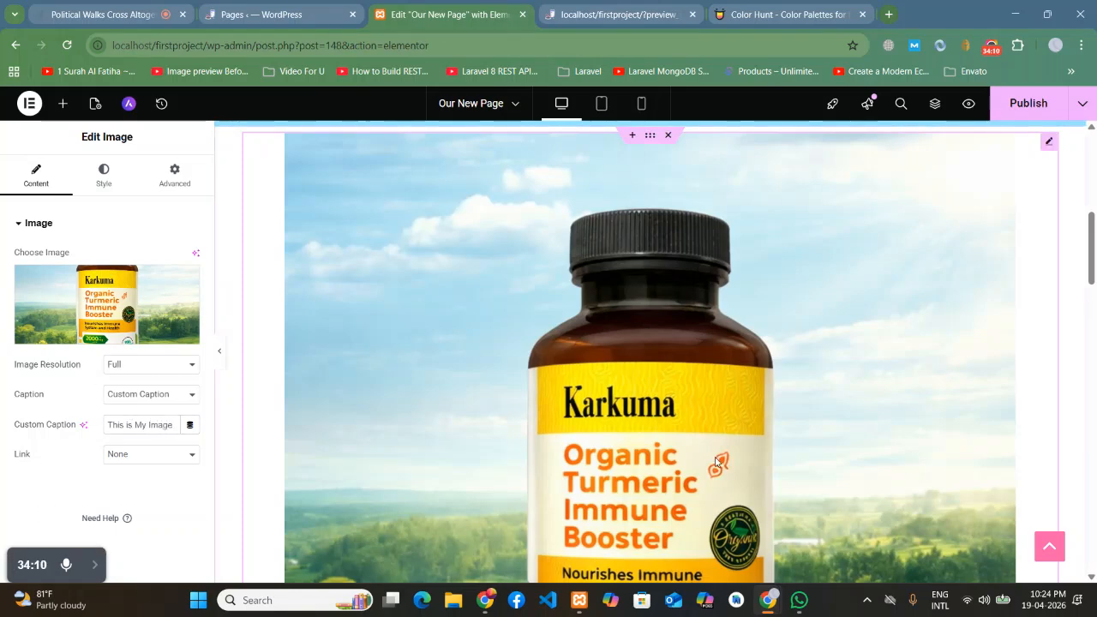
Step: Publish the page and check the caption below the bottle image in the preview
scroll(682, 401, "down", 2)
left_click(1033, 107)
scroll(708, 232, "down", 3)
scroll(588, 236, "down", 1)
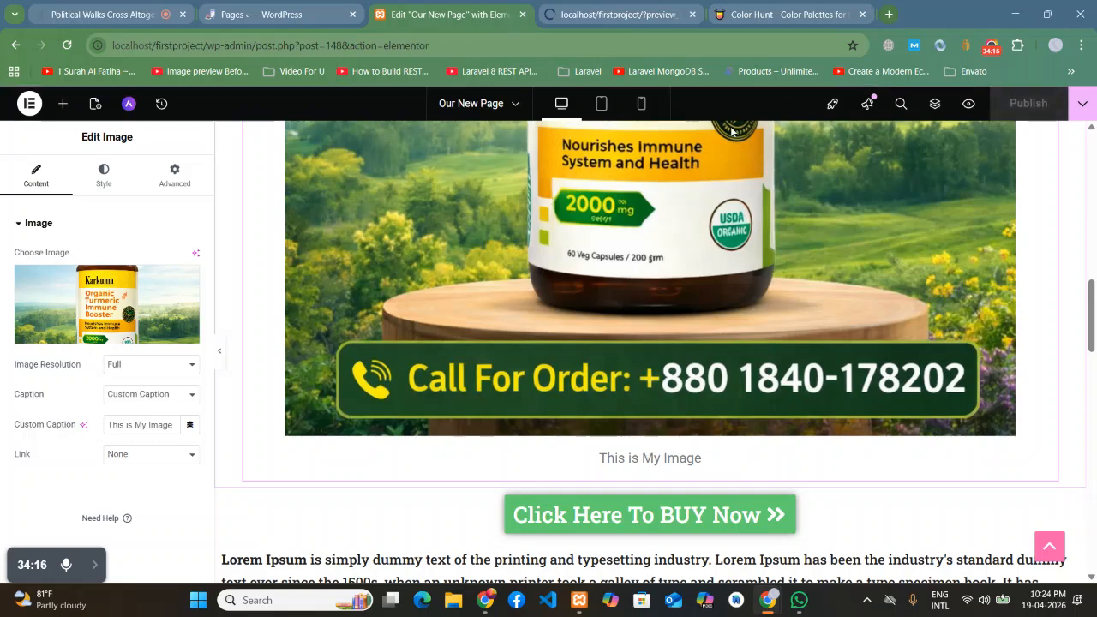
key("ctrl+Tab")
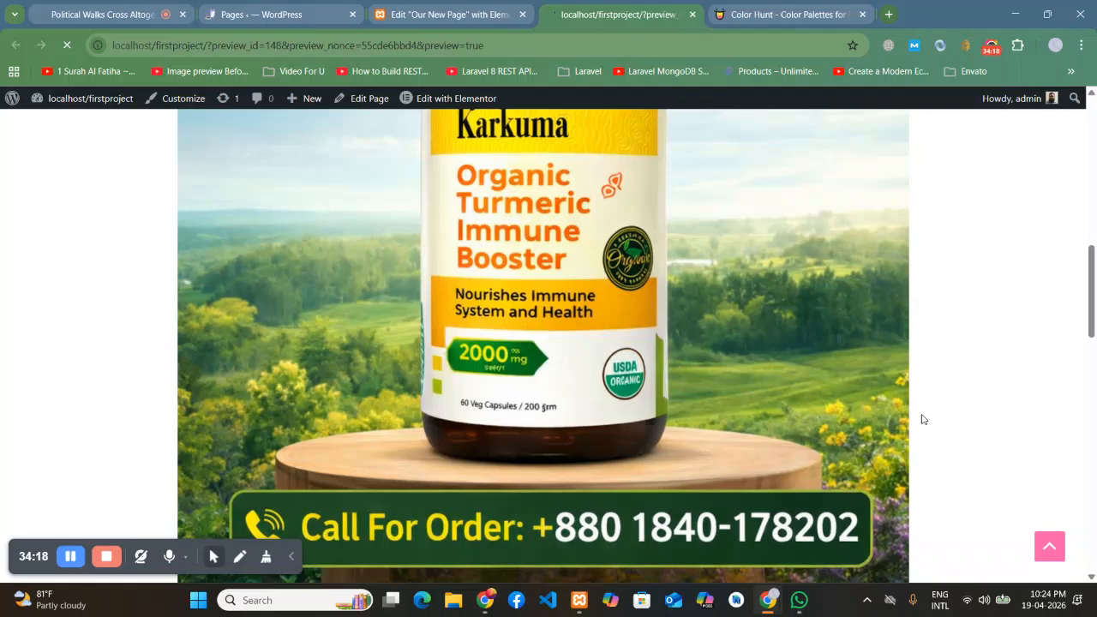
scroll(701, 387, "down", 10)
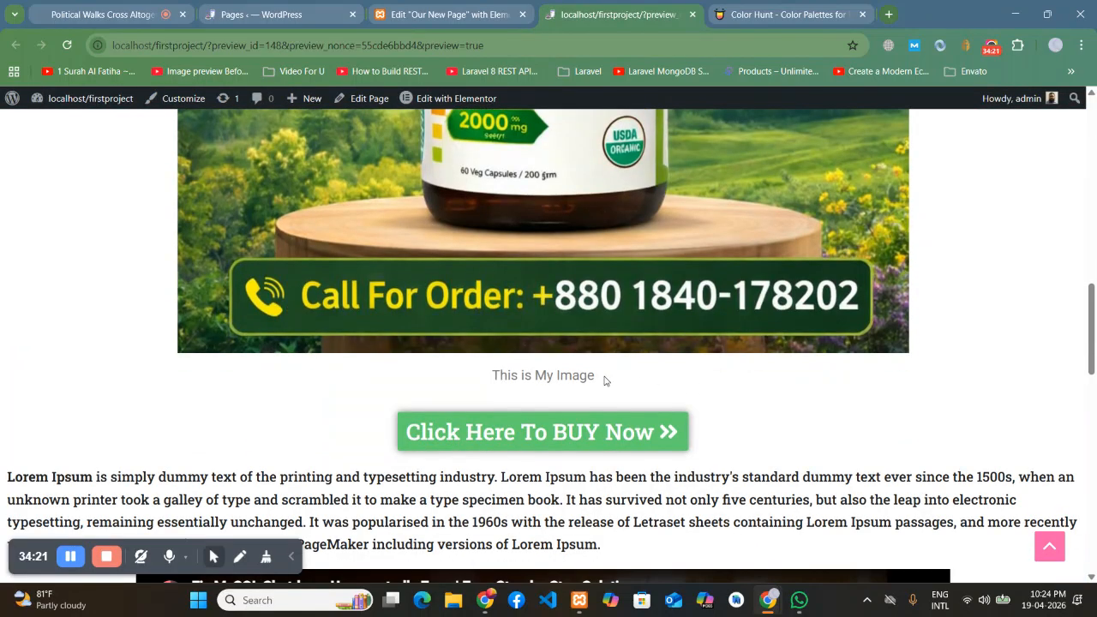
left_click_drag(603, 381, 488, 378)
left_click(479, 378)
left_click_drag(627, 390, 469, 379)
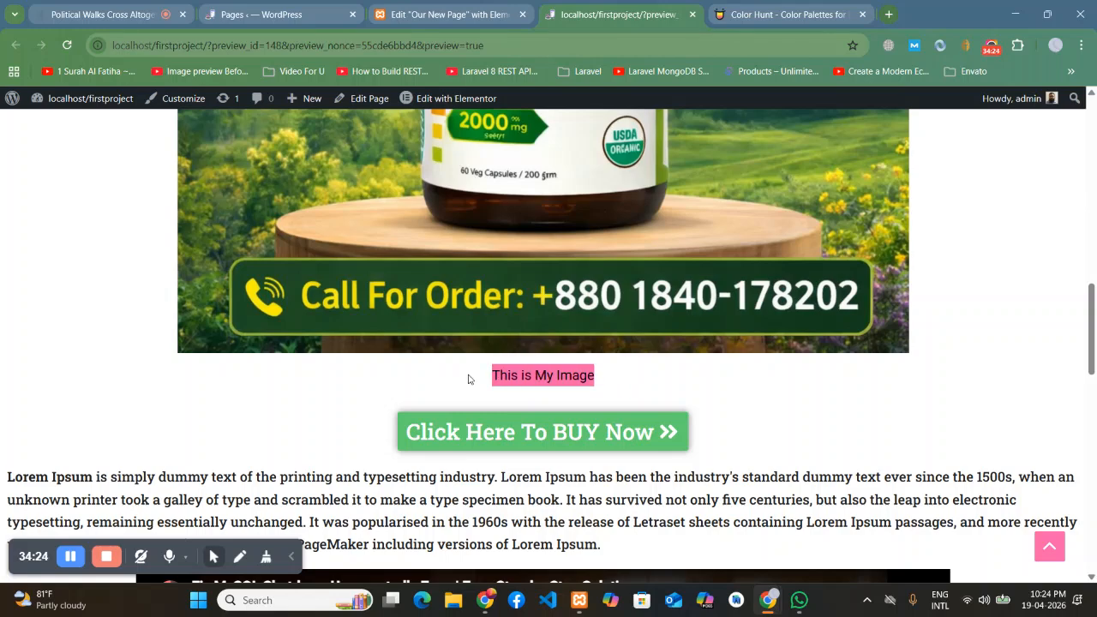
Step: Return to the editor and give the bottle image a solid border 10 px wide on all sides
left_click(512, 8)
scroll(628, 294, "down", 2)
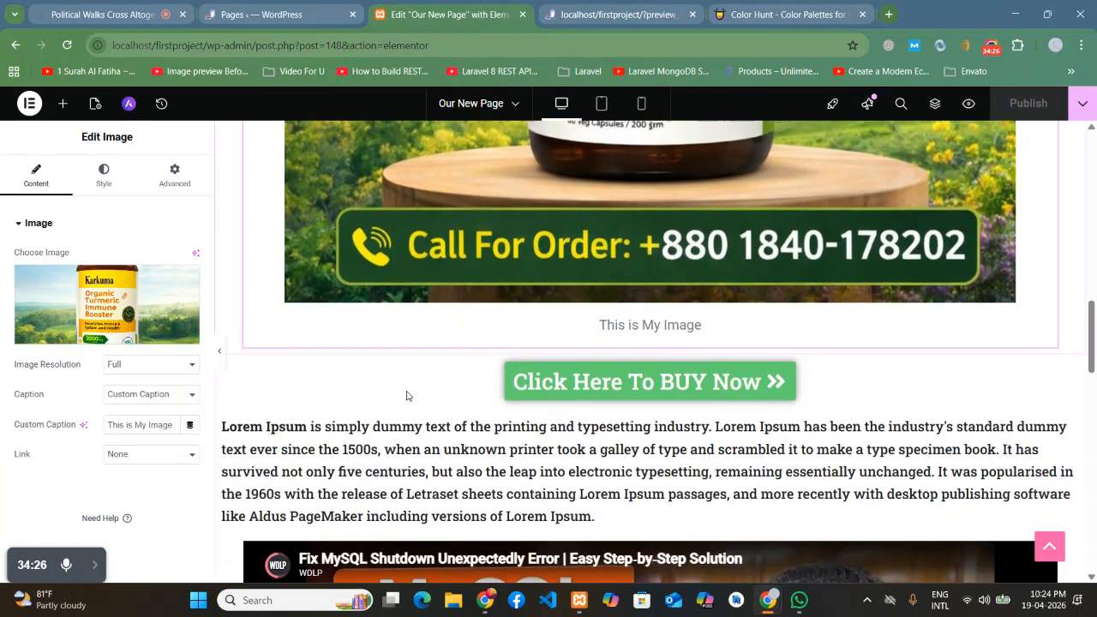
left_click(104, 181)
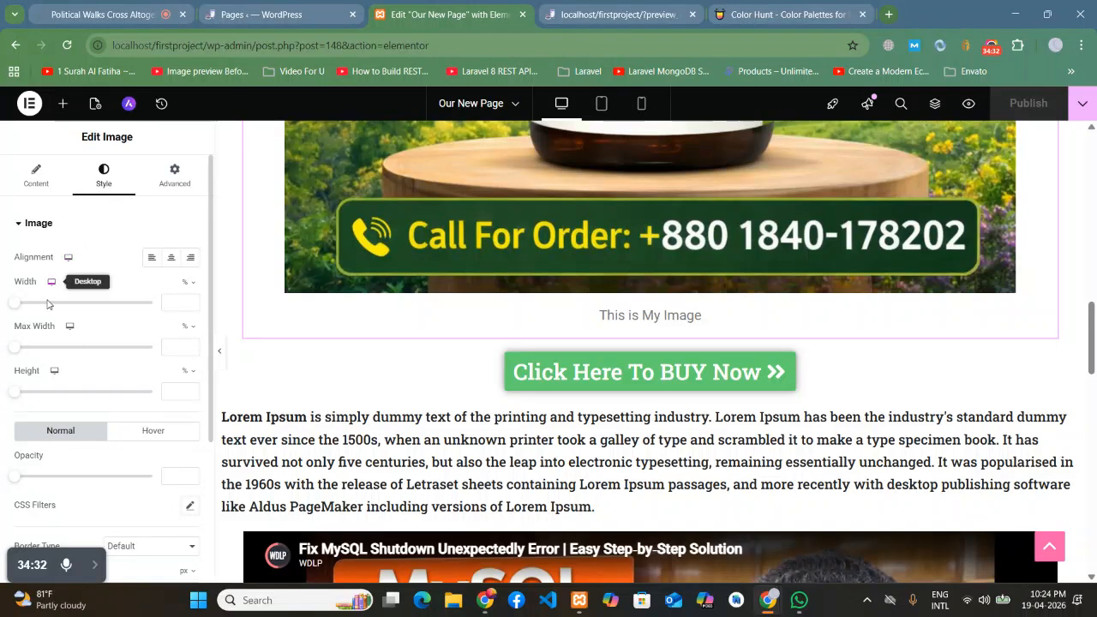
scroll(105, 398, "down", 1)
scroll(70, 419, "down", 1)
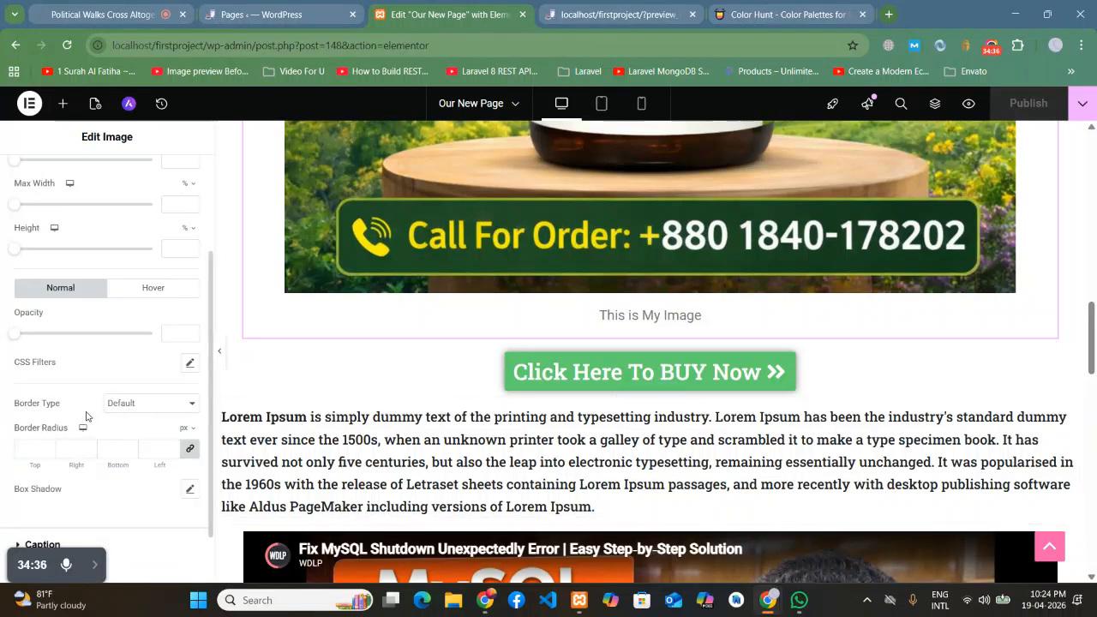
left_click(130, 404)
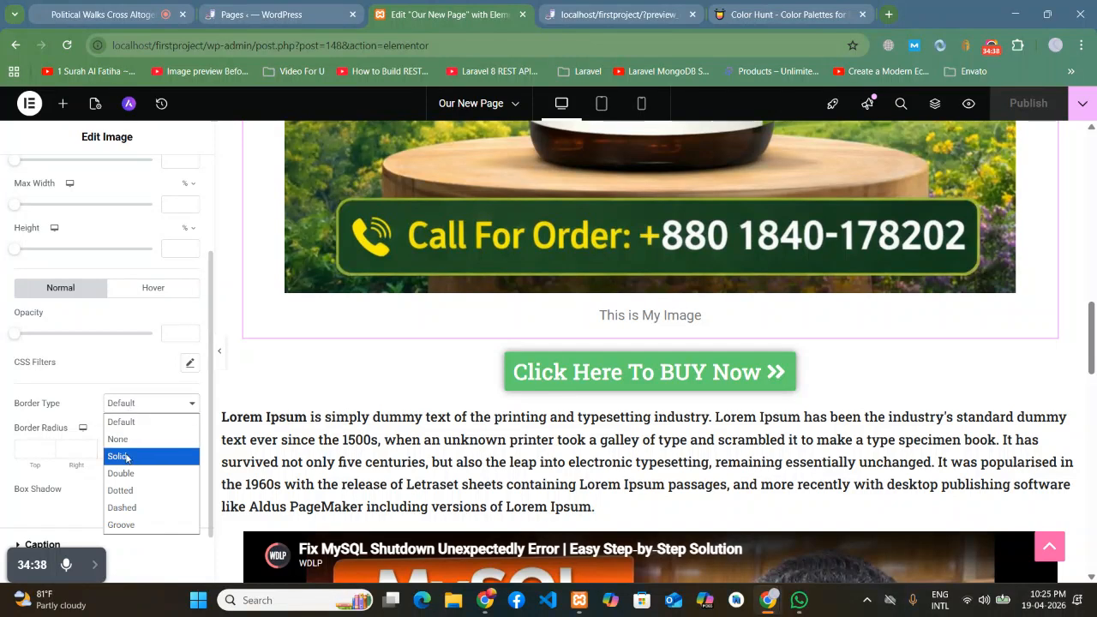
left_click(124, 454)
scroll(117, 442, "down", 1)
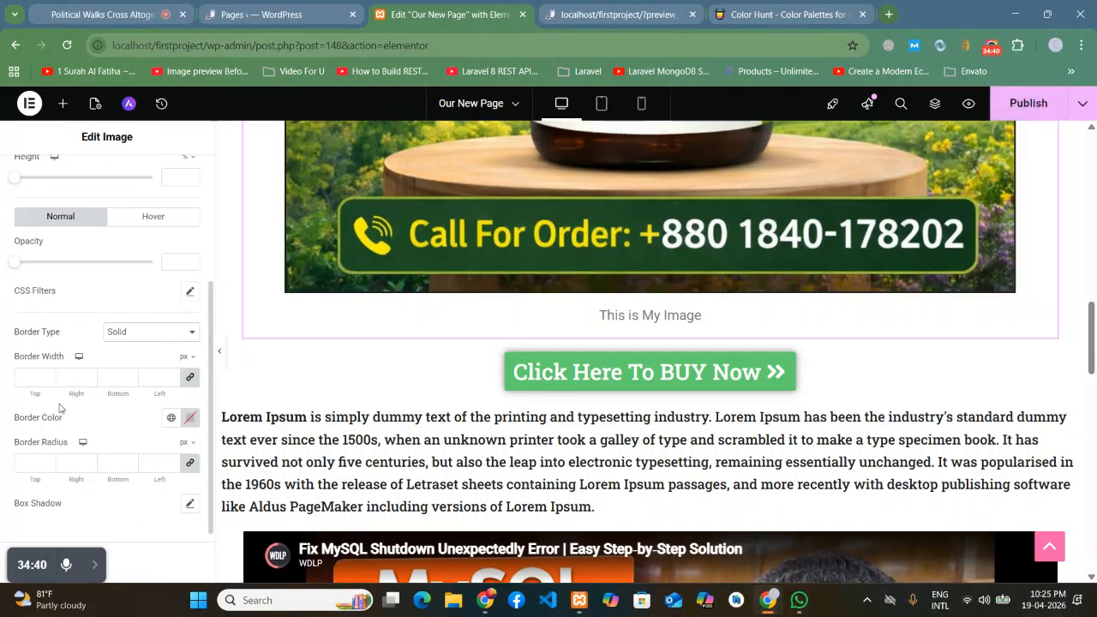
left_click(32, 377)
type("10")
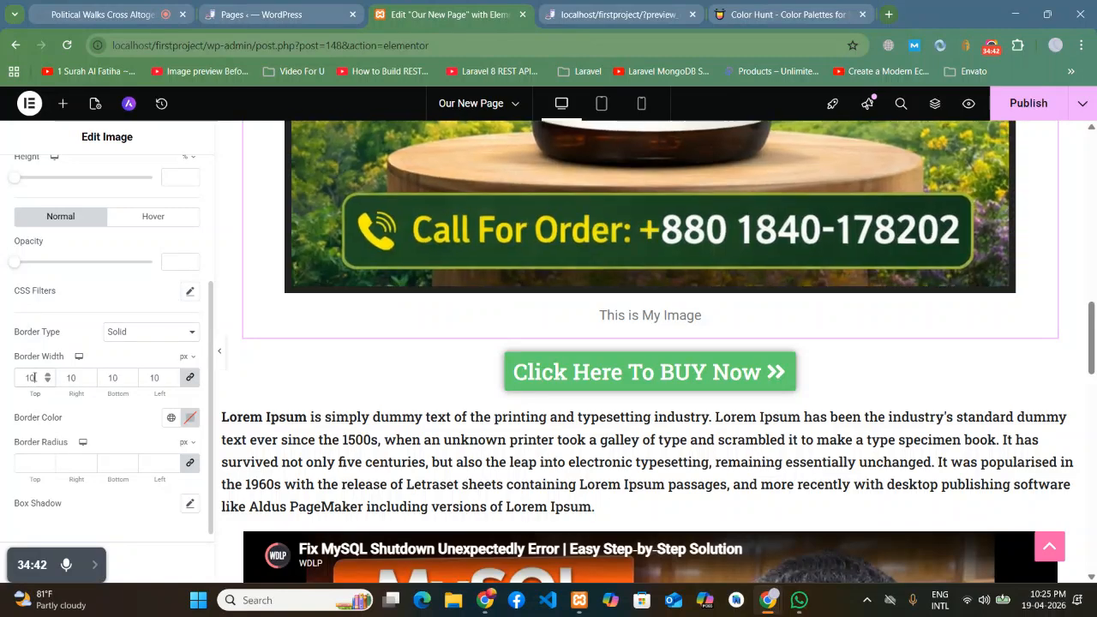
Step: Set the border color of the bottle image to green #4DD44D
scroll(446, 231, "up", 10)
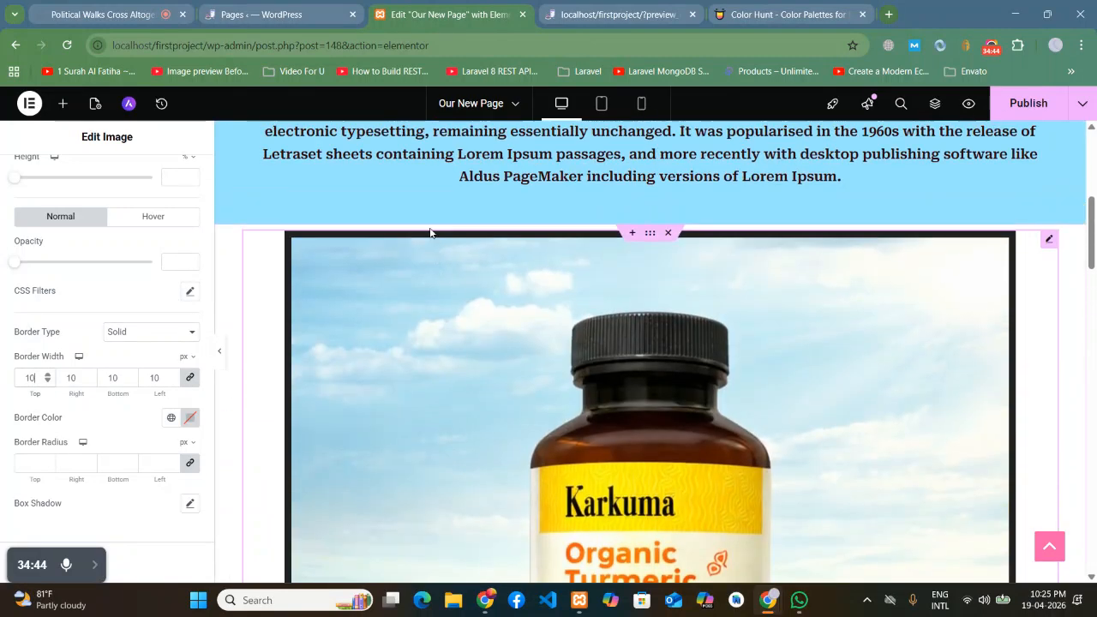
scroll(472, 326, "down", 2)
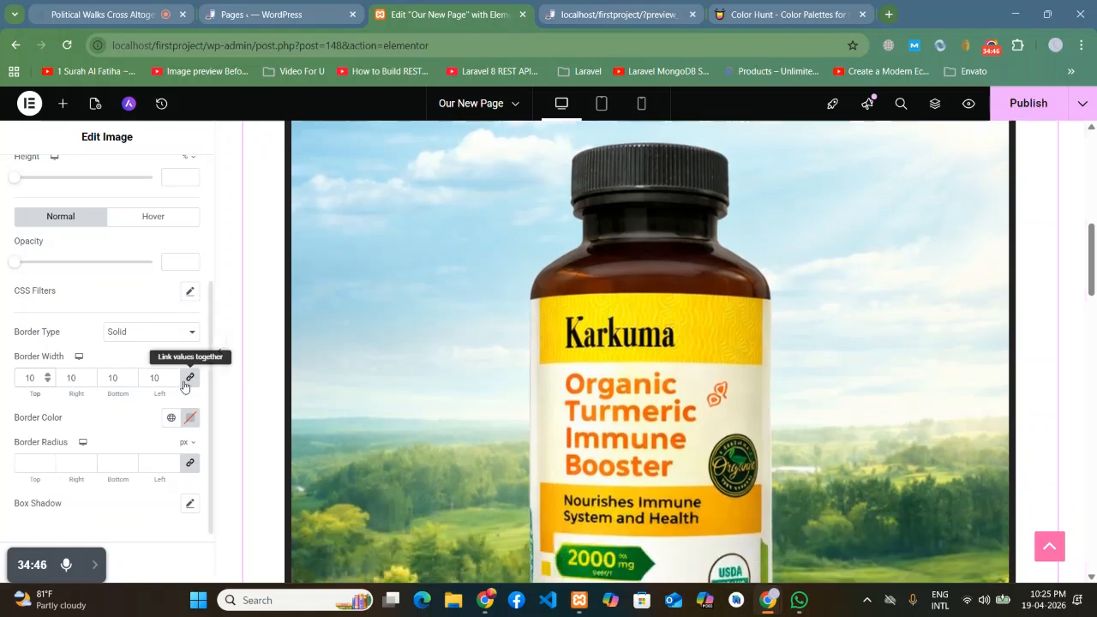
left_click(185, 417)
left_click_drag(183, 348, 212, 252)
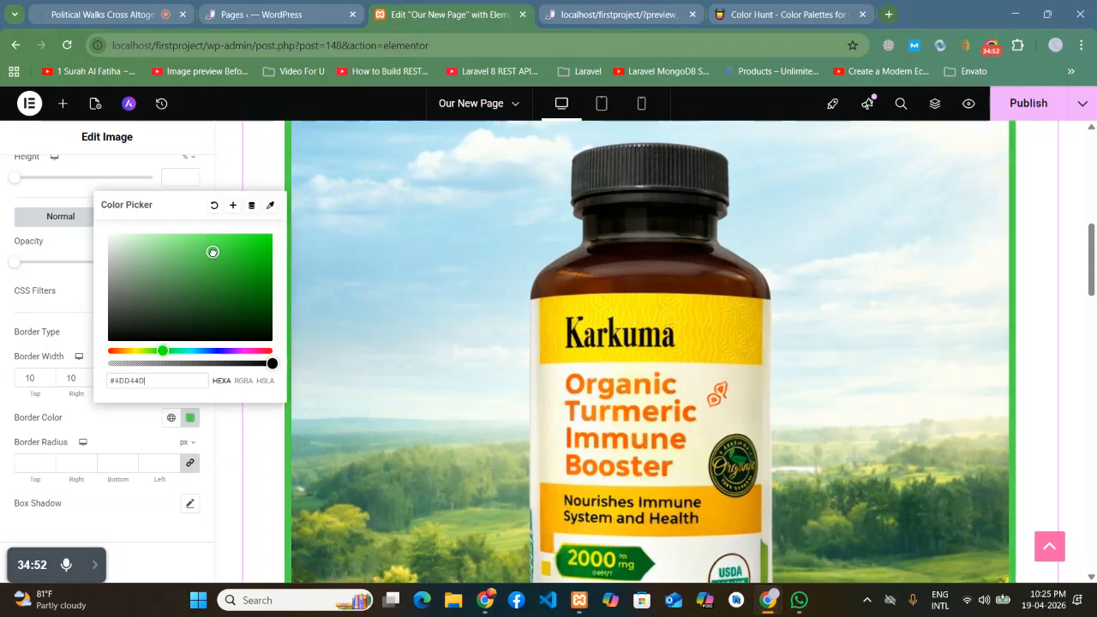
scroll(449, 282, "up", 3)
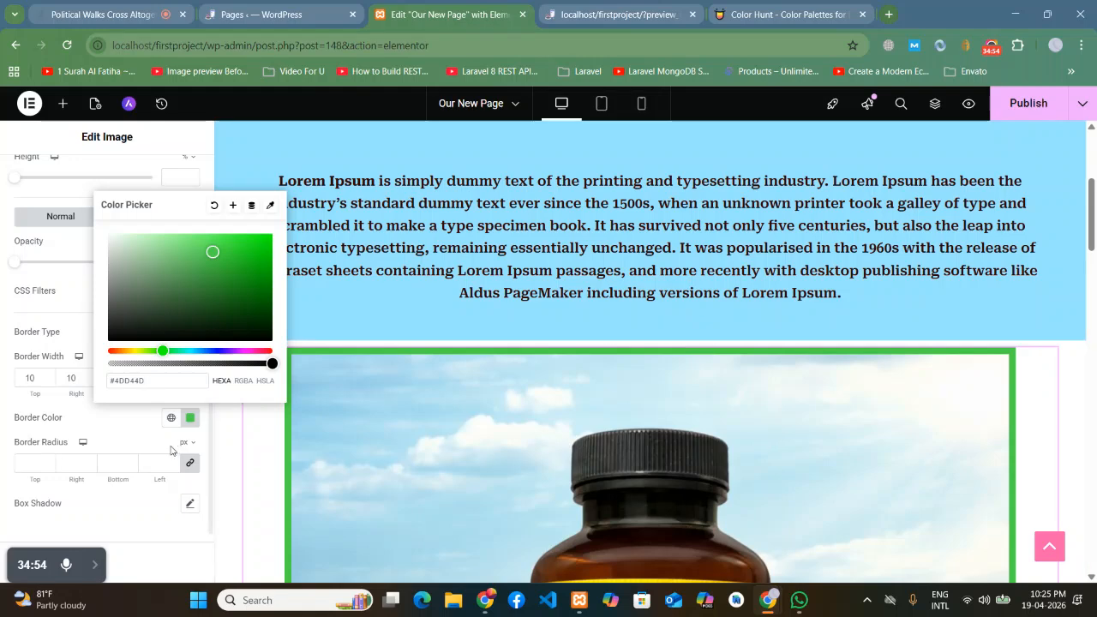
Step: Round the bottle image's border with a radius of 10 px on all corners
left_click(36, 462)
type("10")
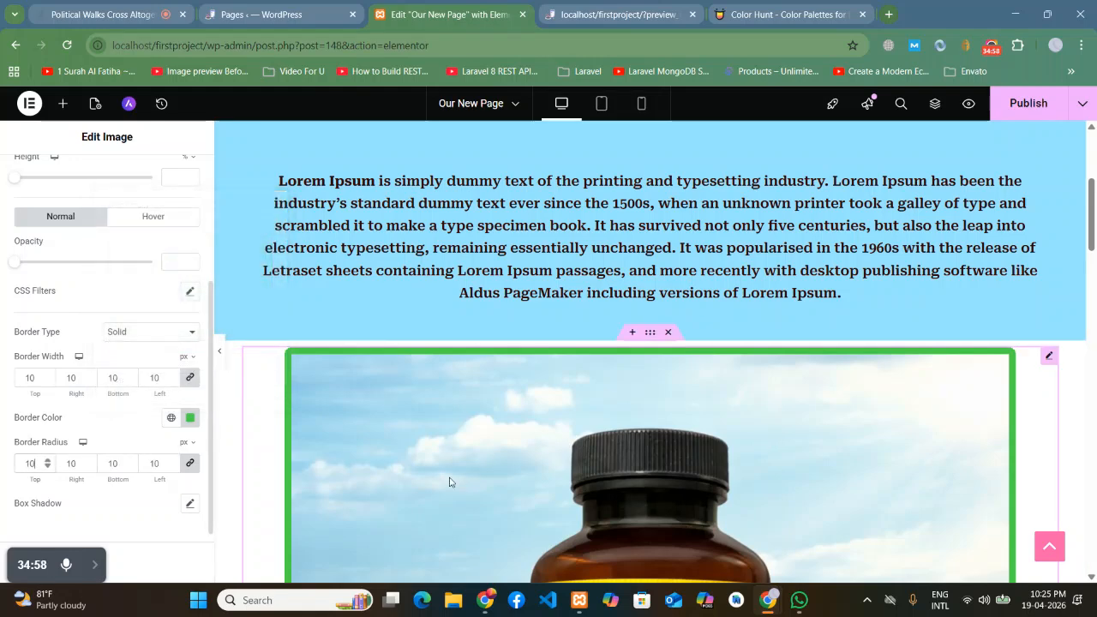
scroll(469, 474, "down", 6)
scroll(742, 255, "up", 7)
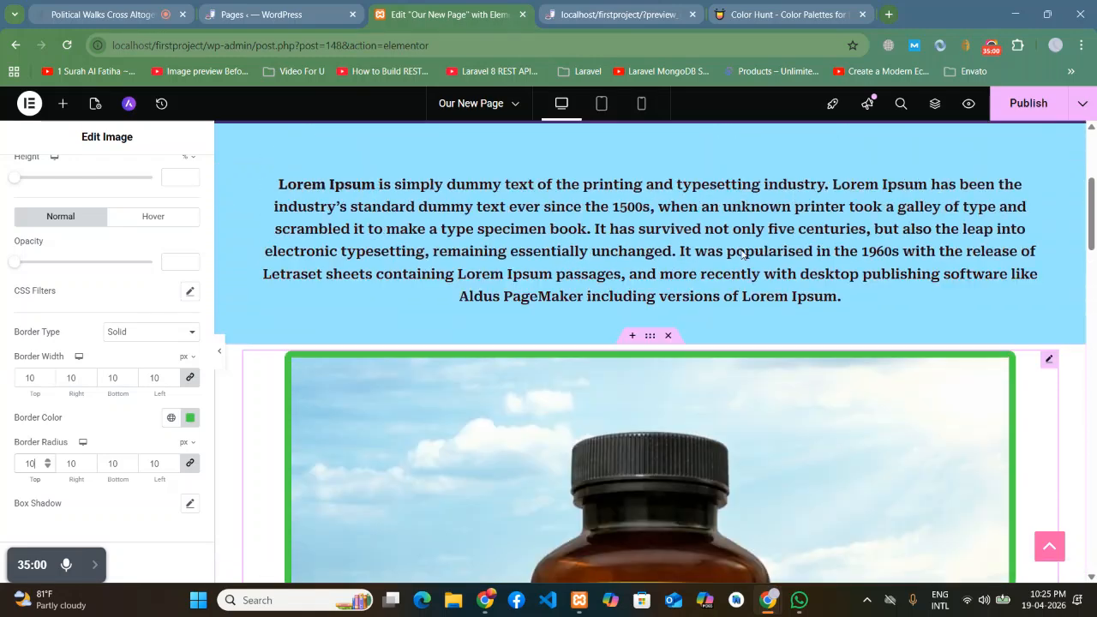
scroll(355, 302, "down", 3)
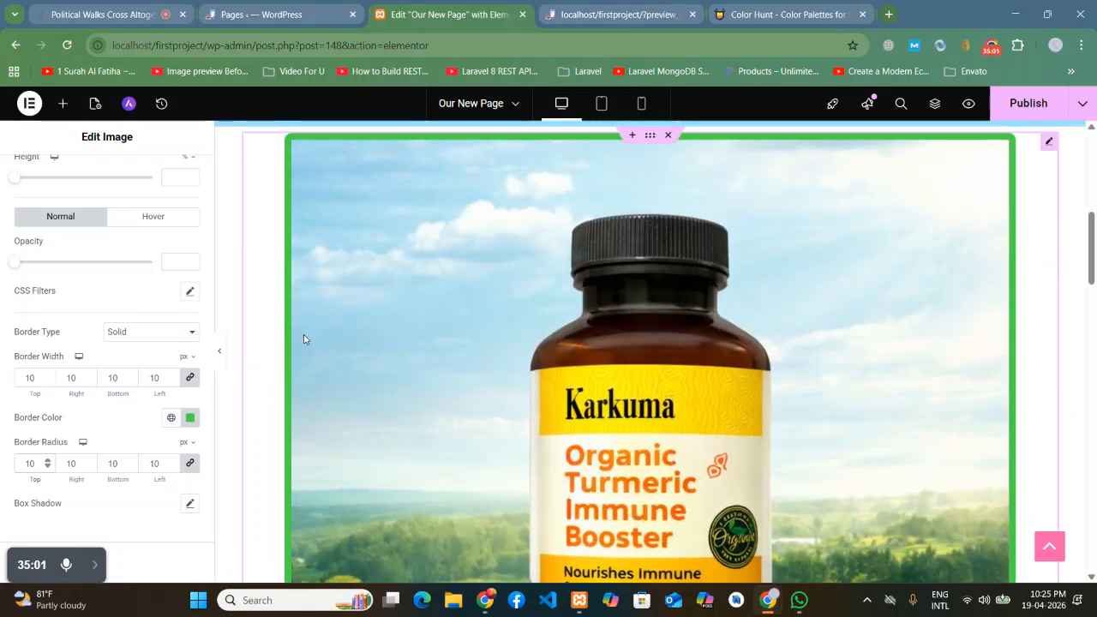
Step: Examine the green rounded border around the bottle image at full page width and publish the page
left_click(220, 350)
scroll(810, 223, "up", 2)
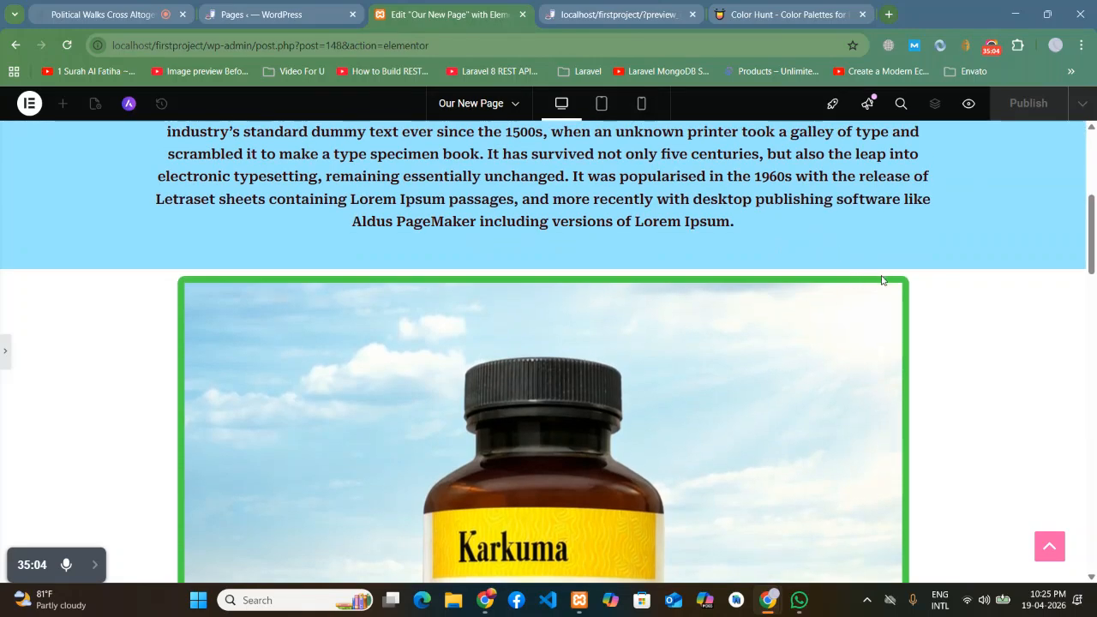
scroll(198, 299, "down", 5)
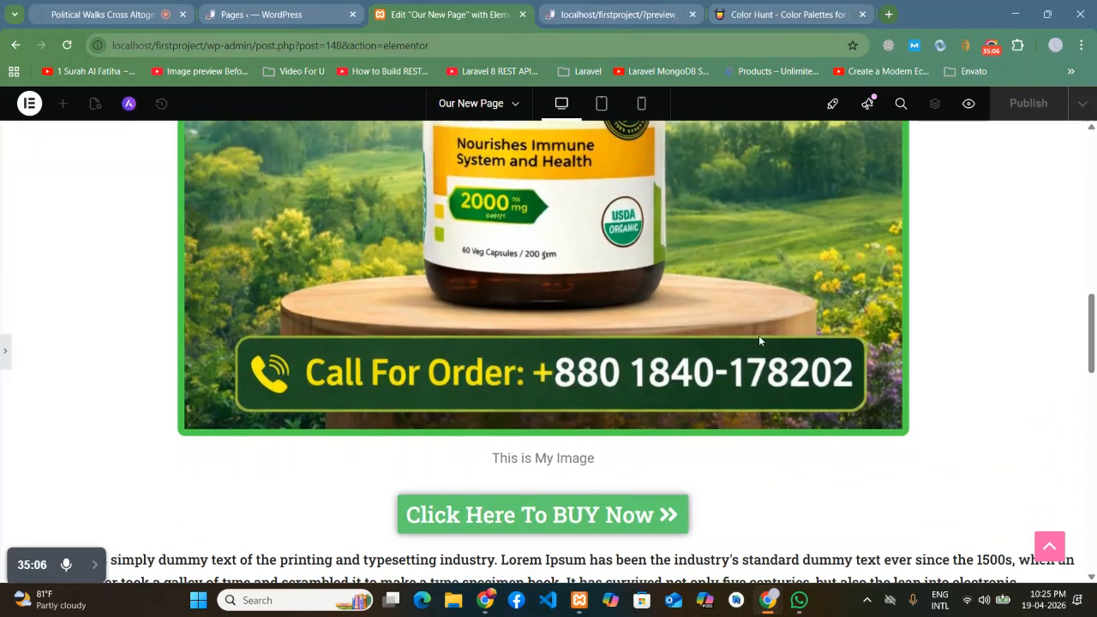
scroll(758, 340, "up", 3)
left_click(6, 354)
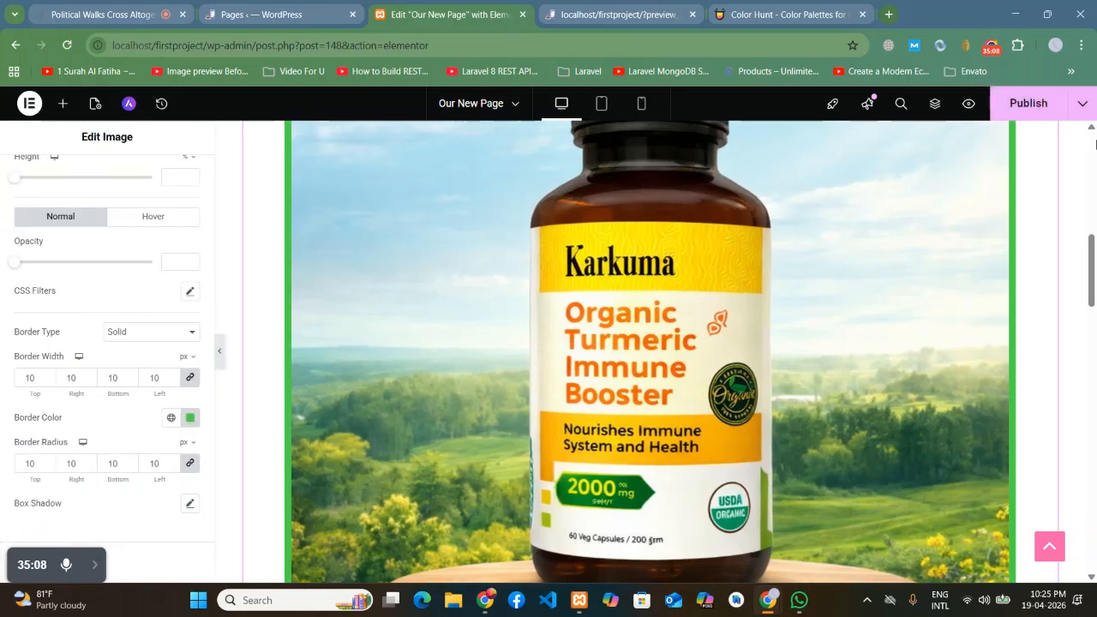
left_click(1012, 101)
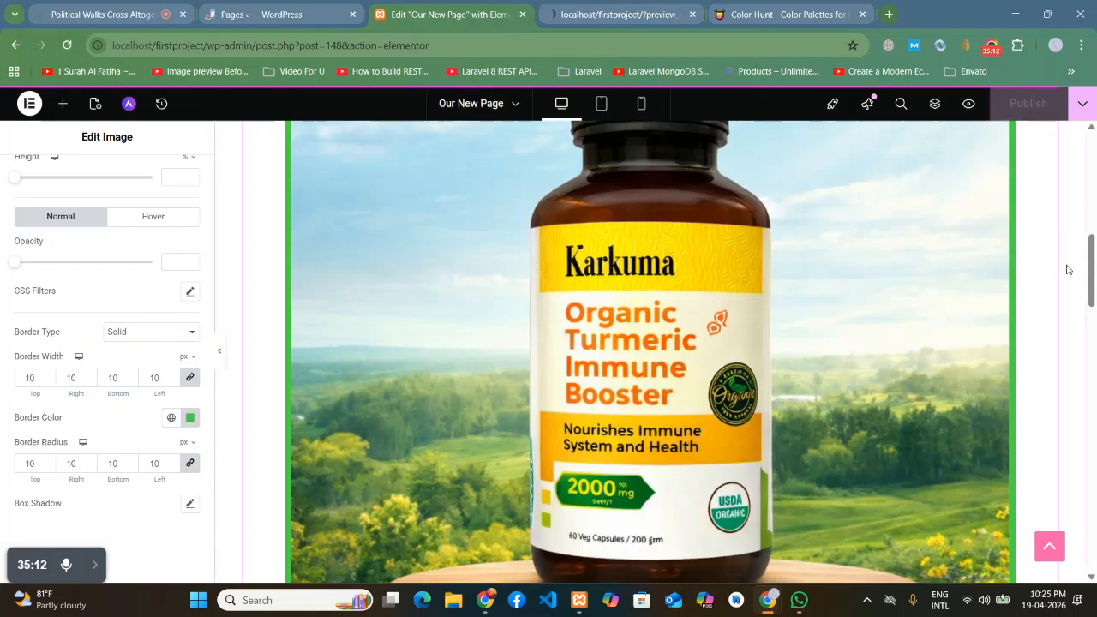
left_click(612, 4)
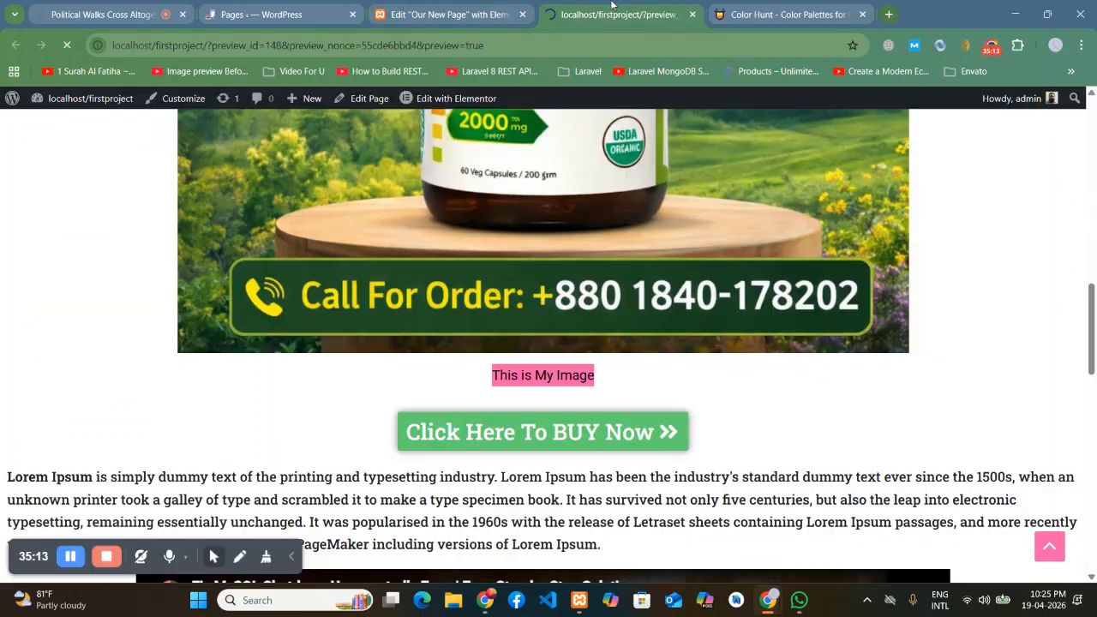
left_click(453, 15)
Step: Review the content, style and advanced settings of the bottle image and dismiss the image optimizer notice
scroll(110, 341, "up", 5)
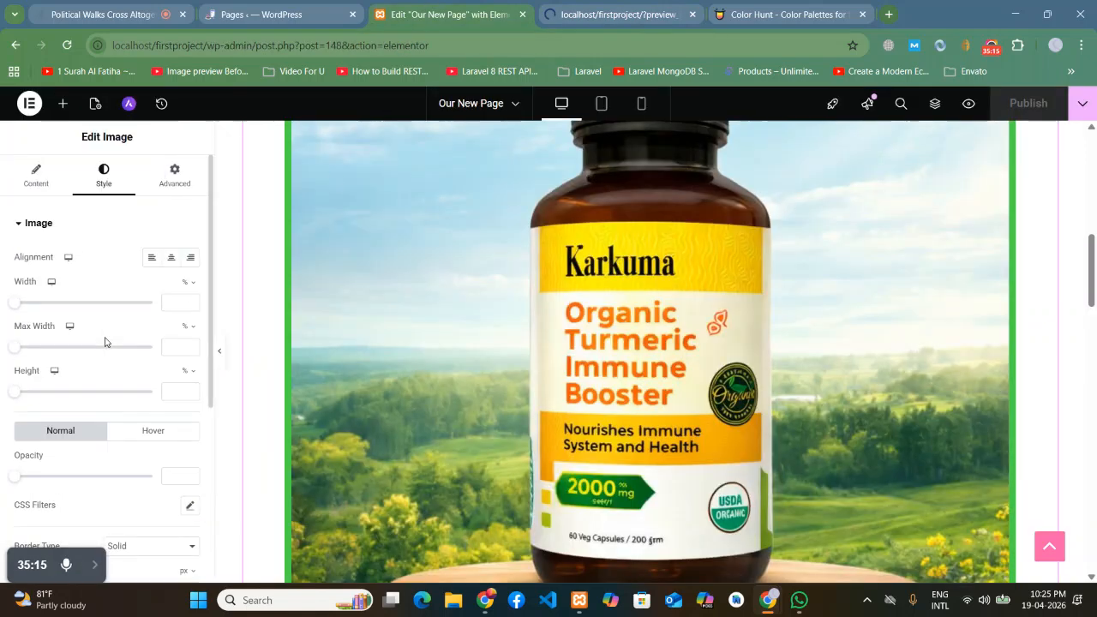
left_click(33, 180)
left_click(102, 182)
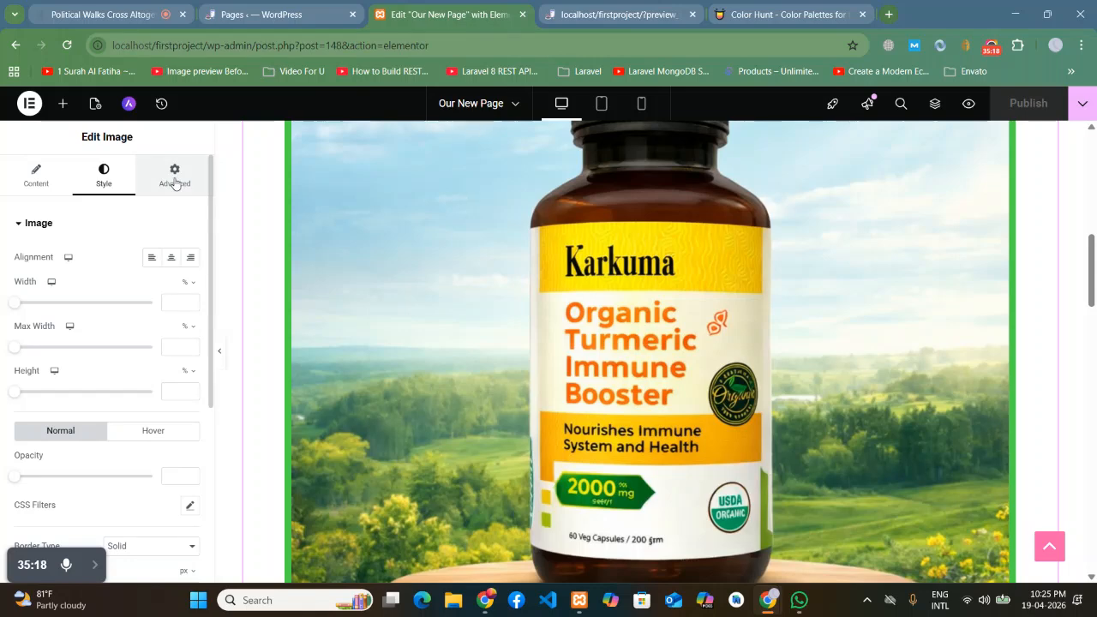
left_click(175, 181)
left_click(36, 181)
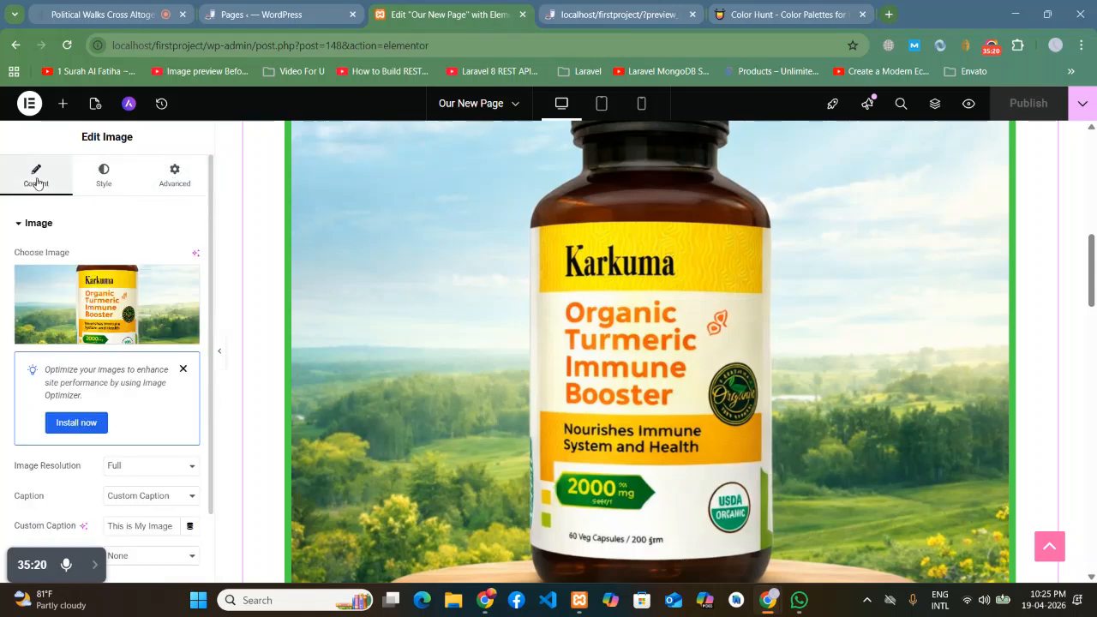
left_click(182, 368)
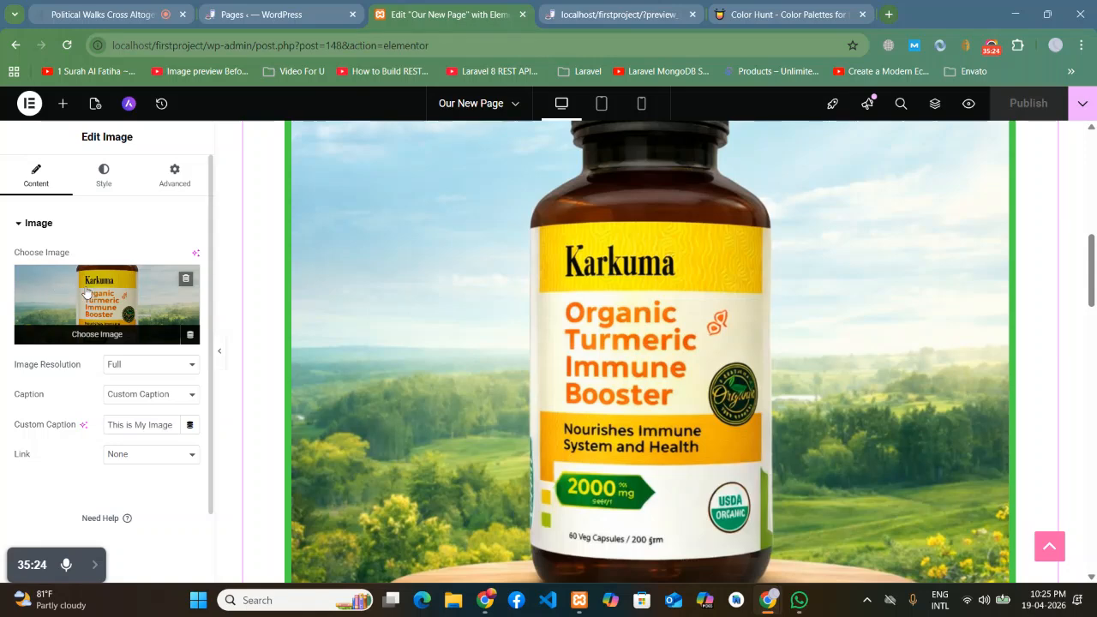
left_click(105, 178)
scroll(98, 391, "down", 5)
scroll(86, 390, "up", 5)
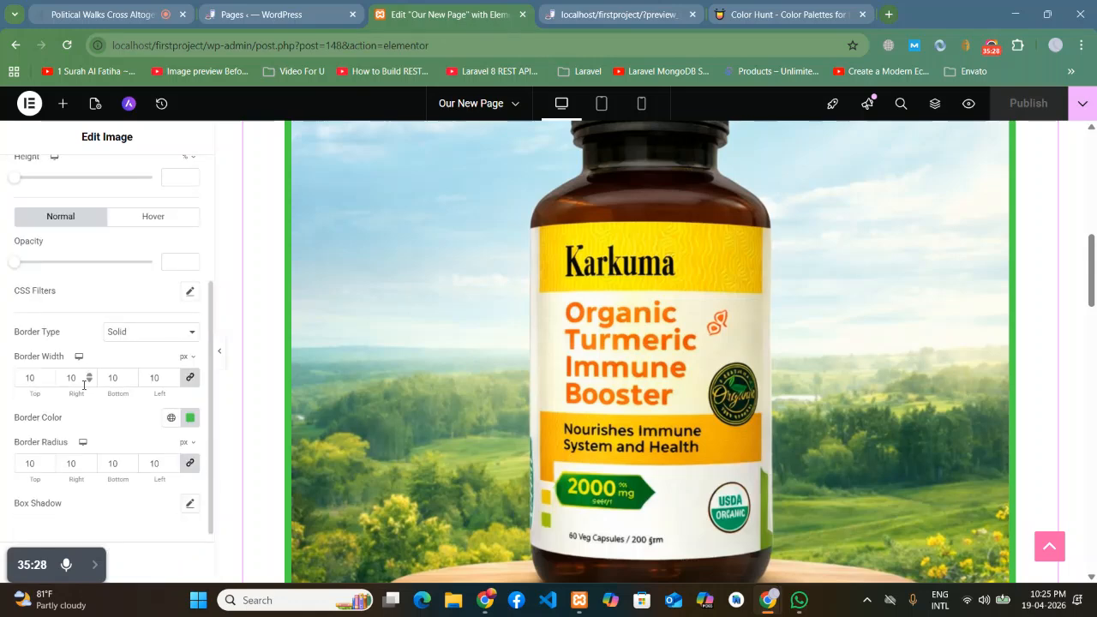
left_click(36, 176)
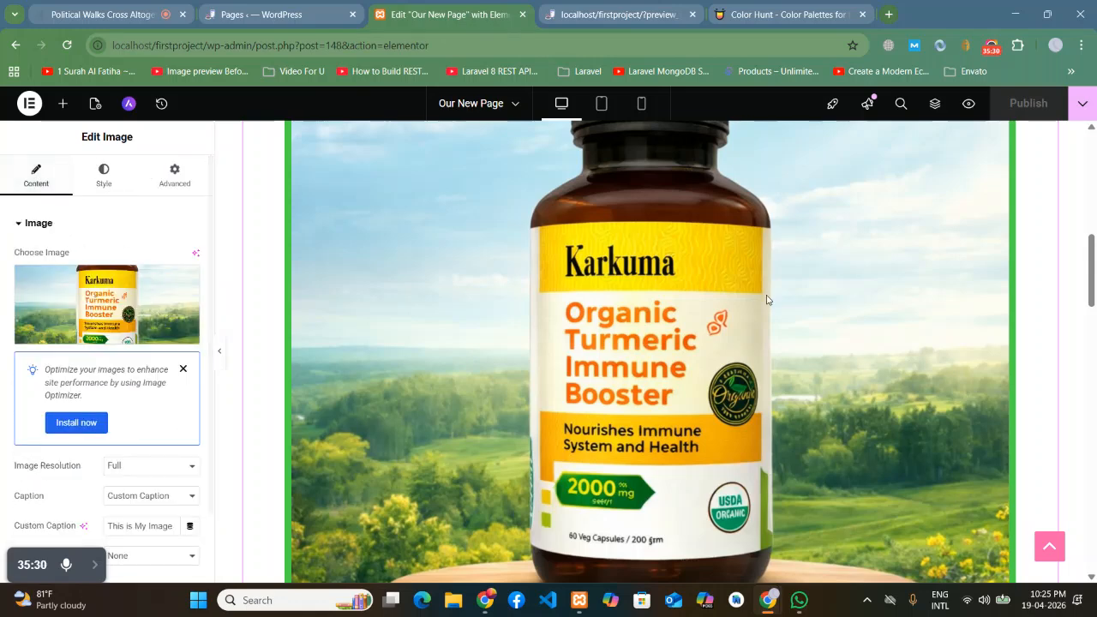
Step: Select the container holding the bottle image and review its advanced, background and border settings
scroll(726, 300, "up", 3)
left_click(652, 210)
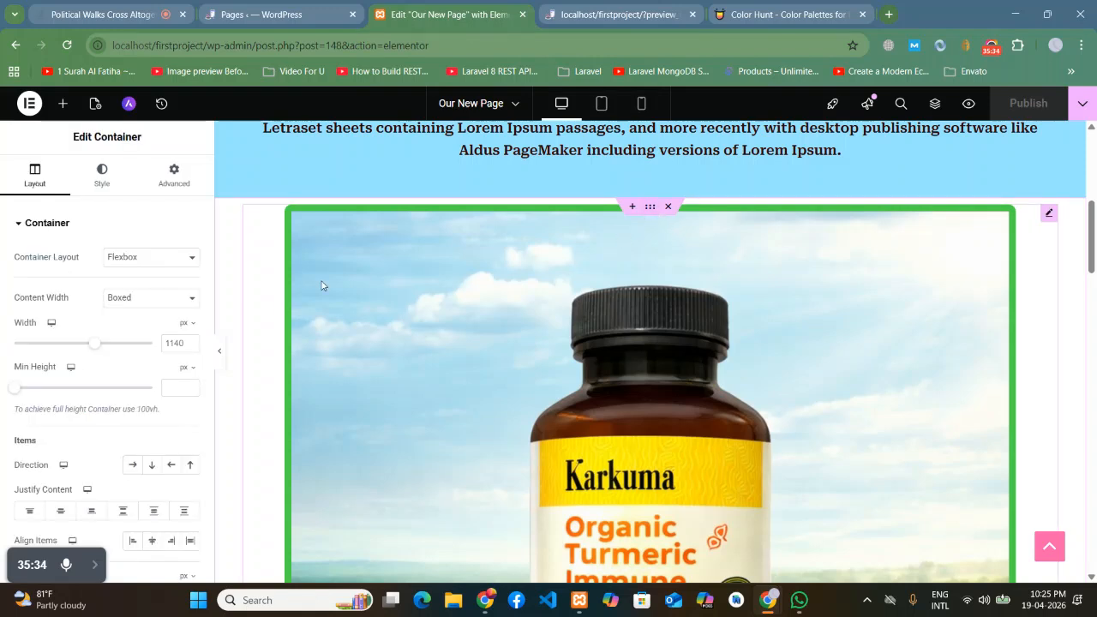
left_click(160, 180)
scroll(69, 343, "down", 5)
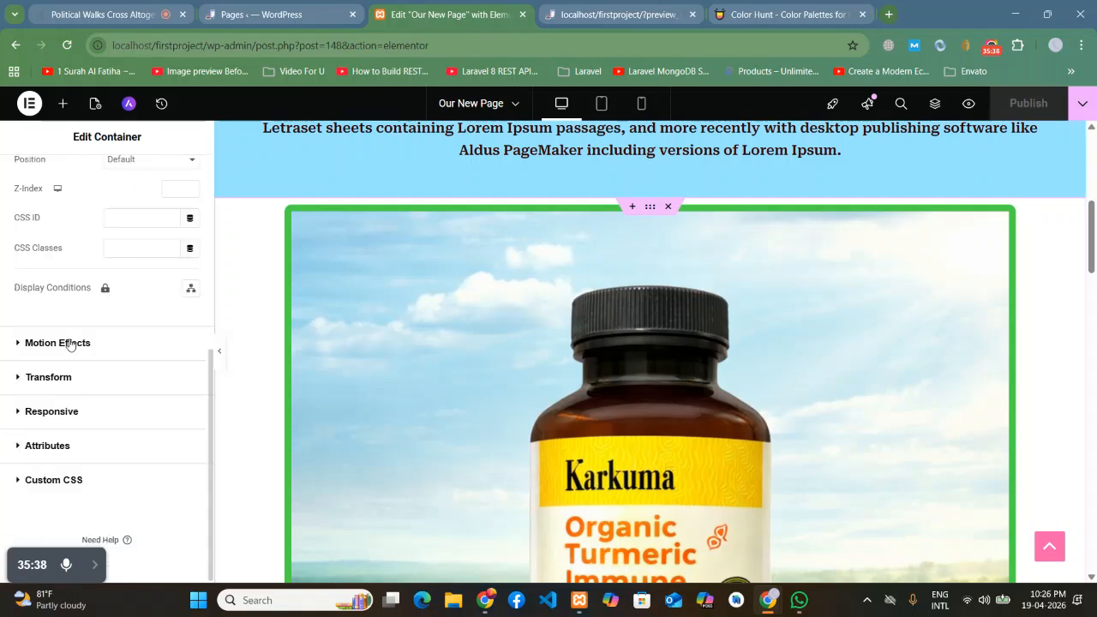
scroll(69, 343, "up", 5)
left_click(102, 176)
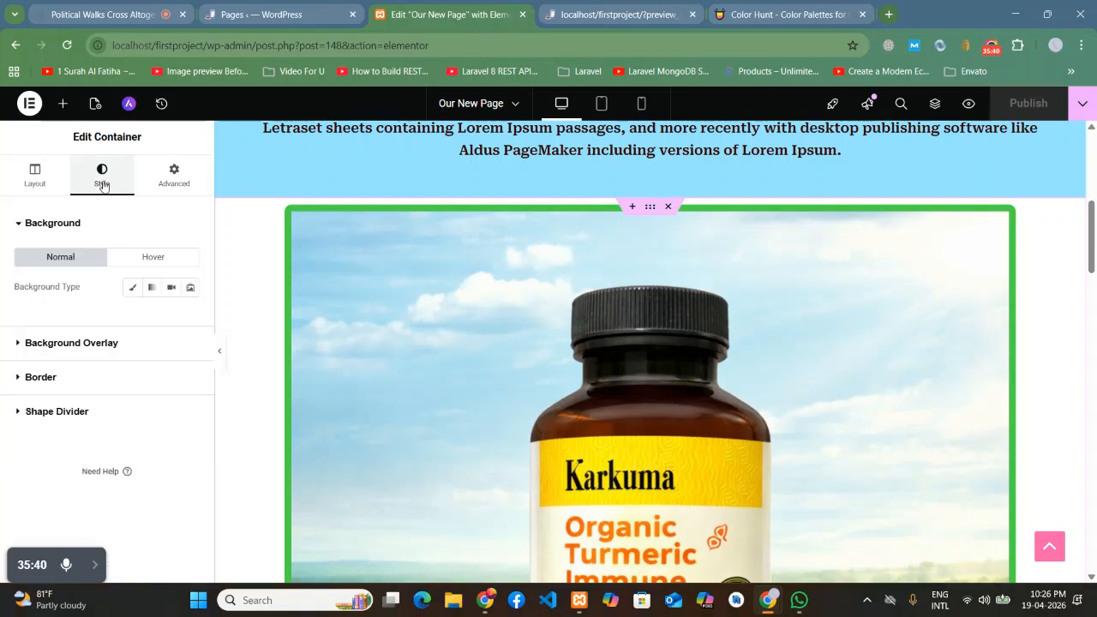
left_click(41, 377)
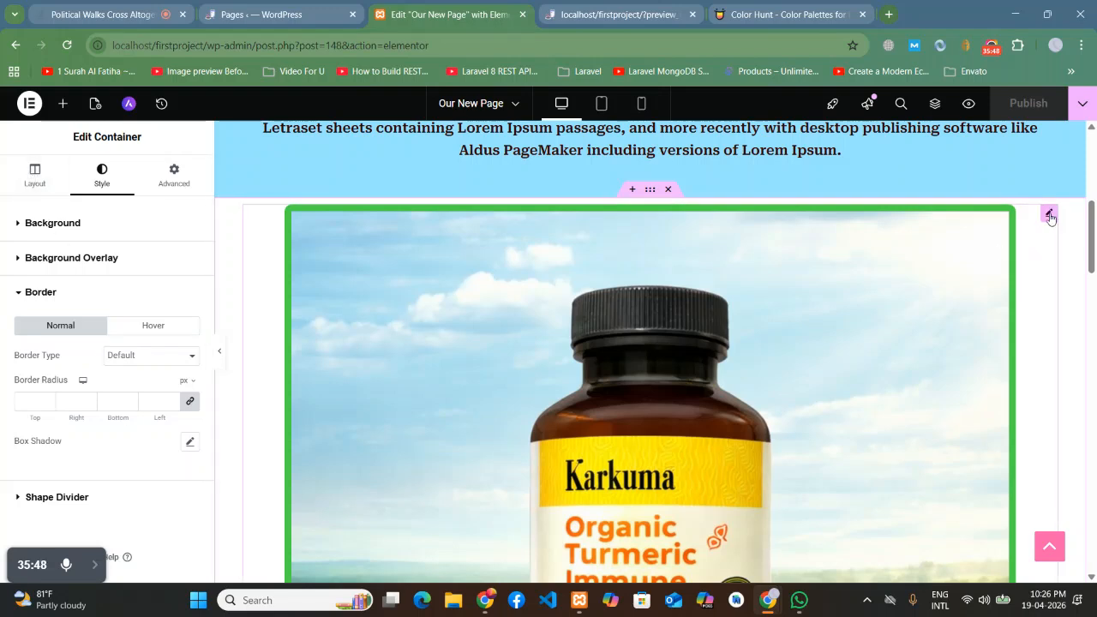
Step: Reselect the bottle image and reduce its width to 45%
left_click(1049, 215)
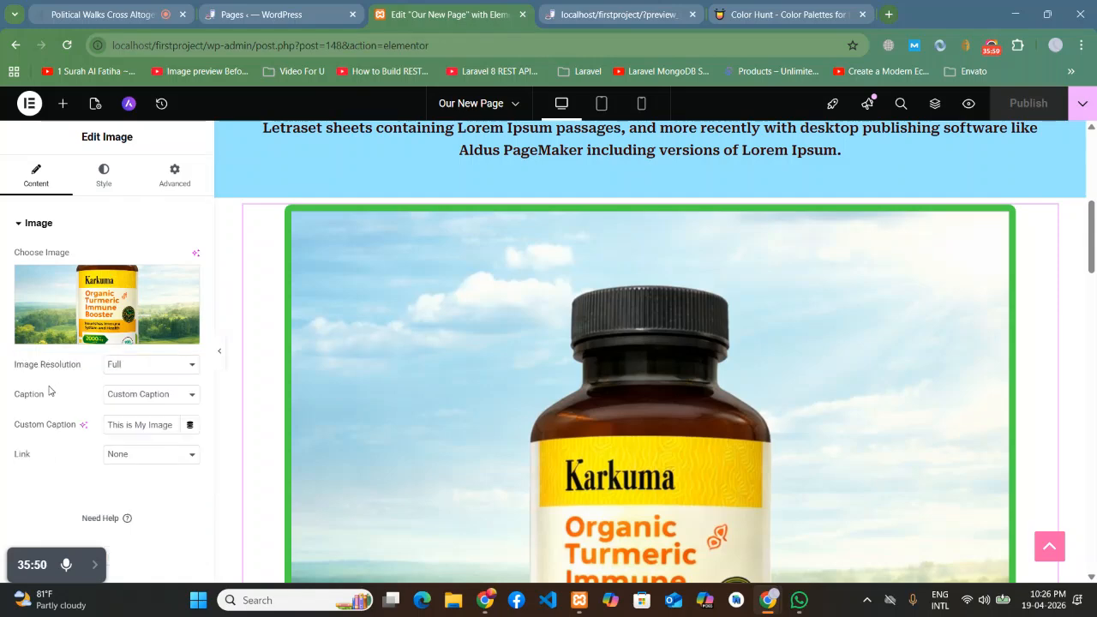
left_click(103, 176)
left_click_drag(17, 308, 64, 311)
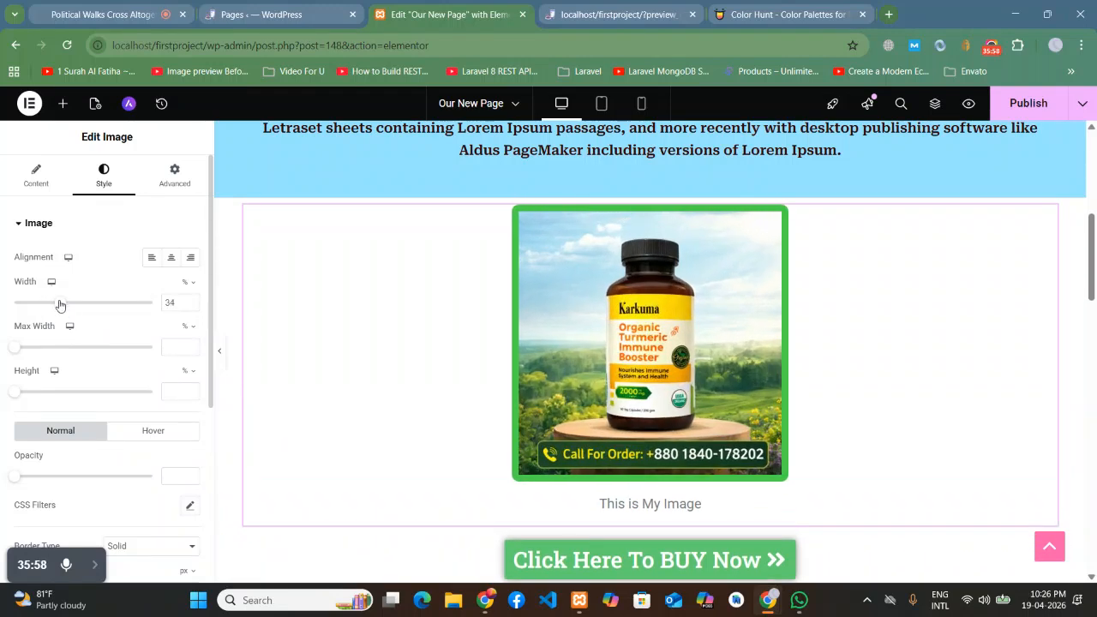
left_click_drag(66, 302, 77, 306)
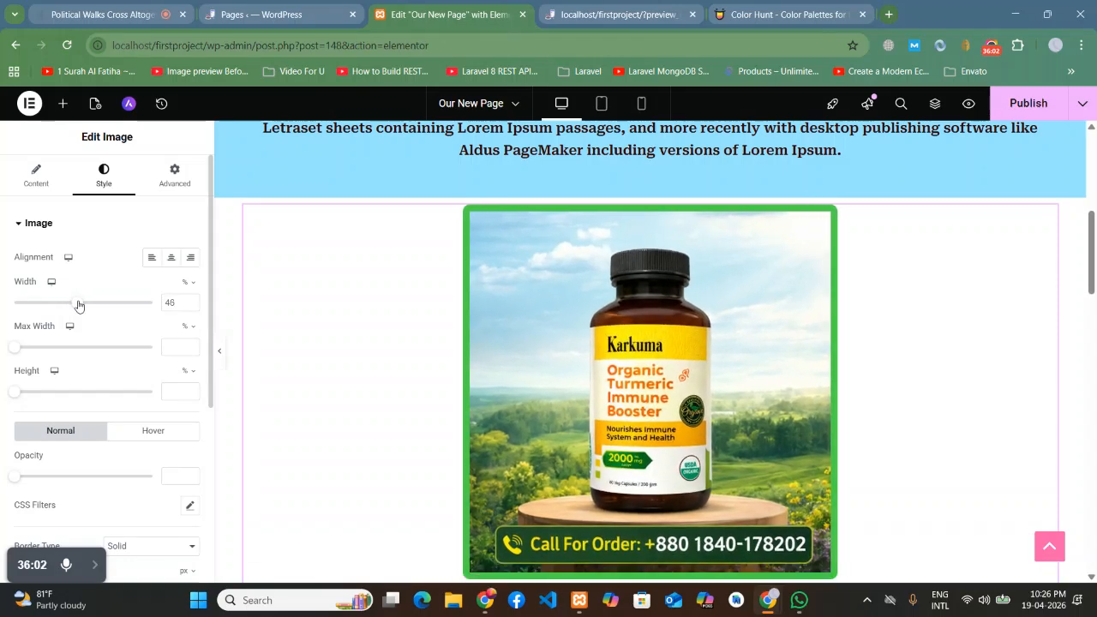
scroll(604, 407, "up", 3)
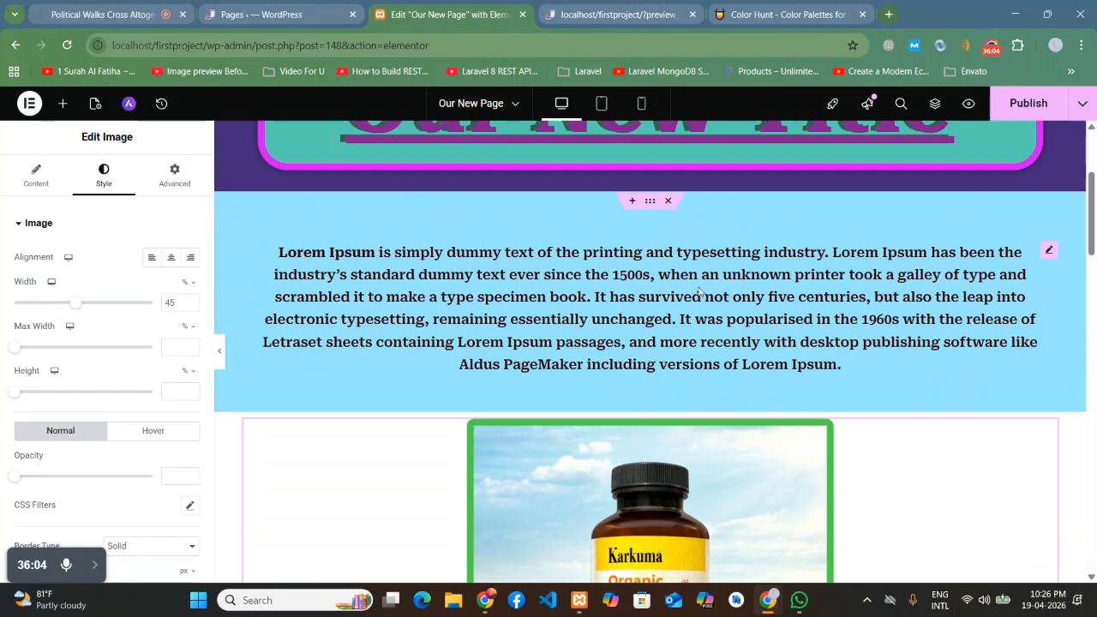
scroll(654, 424, "down", 2)
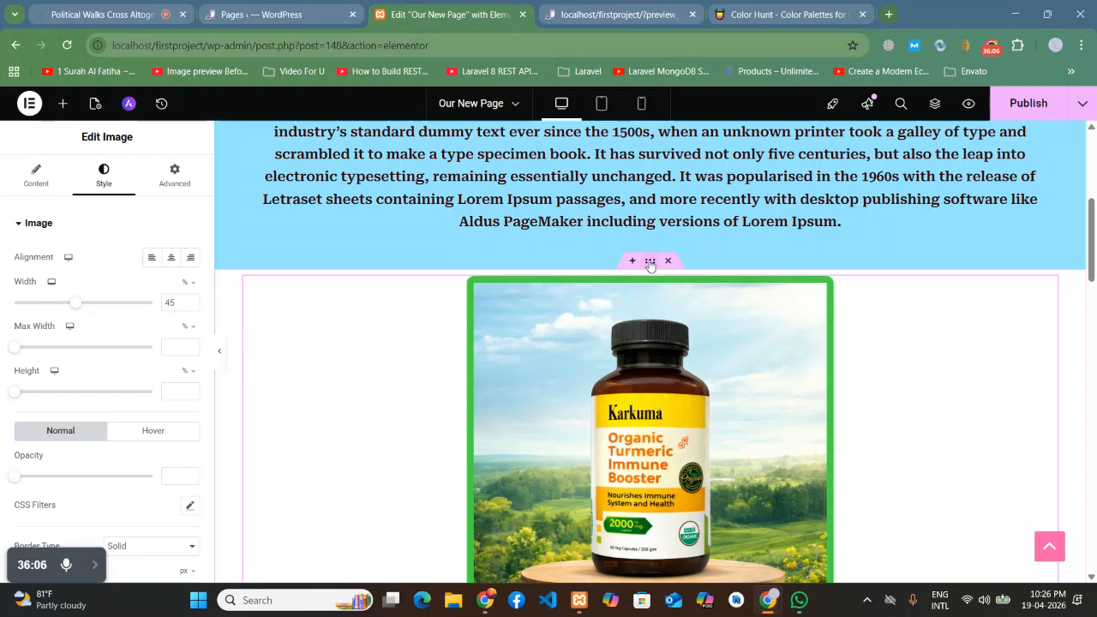
Step: Give the bottle image's container a classic background using the ShopXPrime banner from the media library
left_click(300, 309)
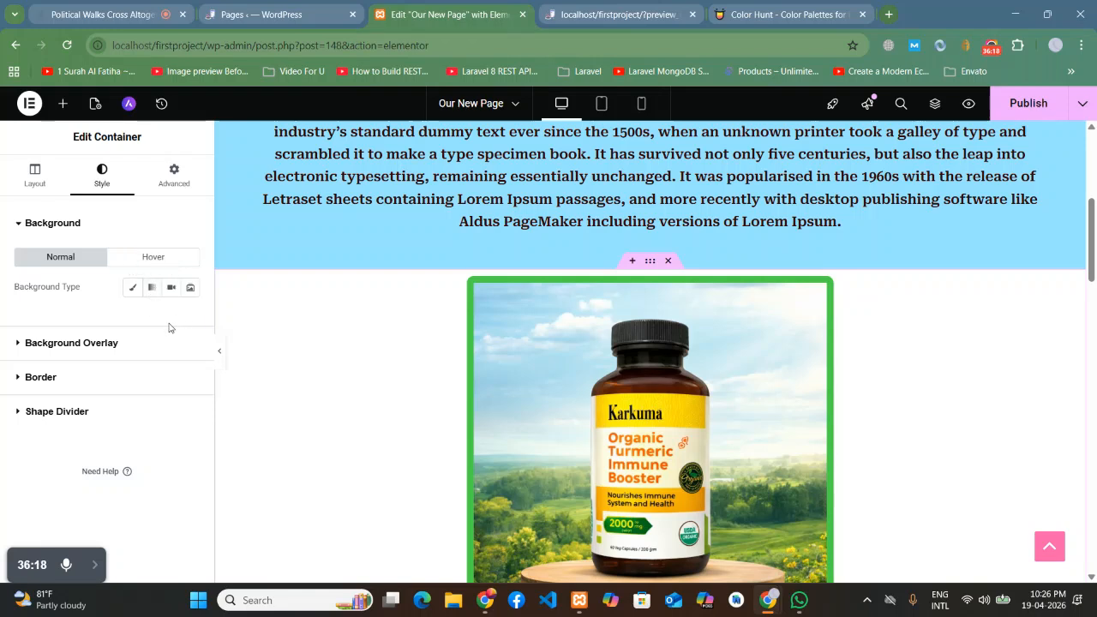
left_click(132, 287)
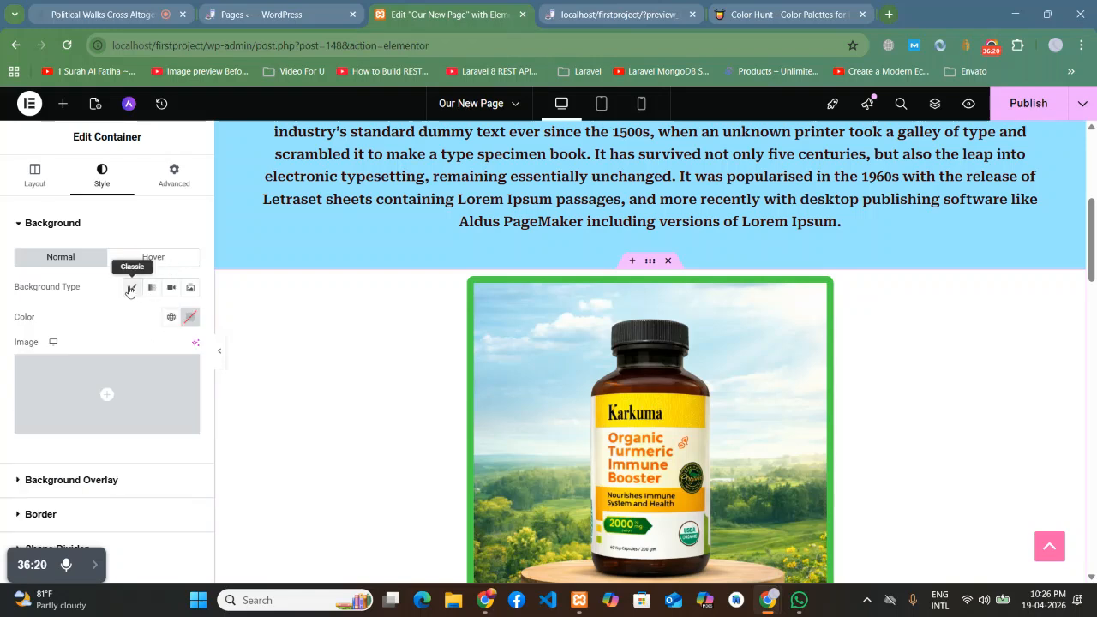
left_click(143, 389)
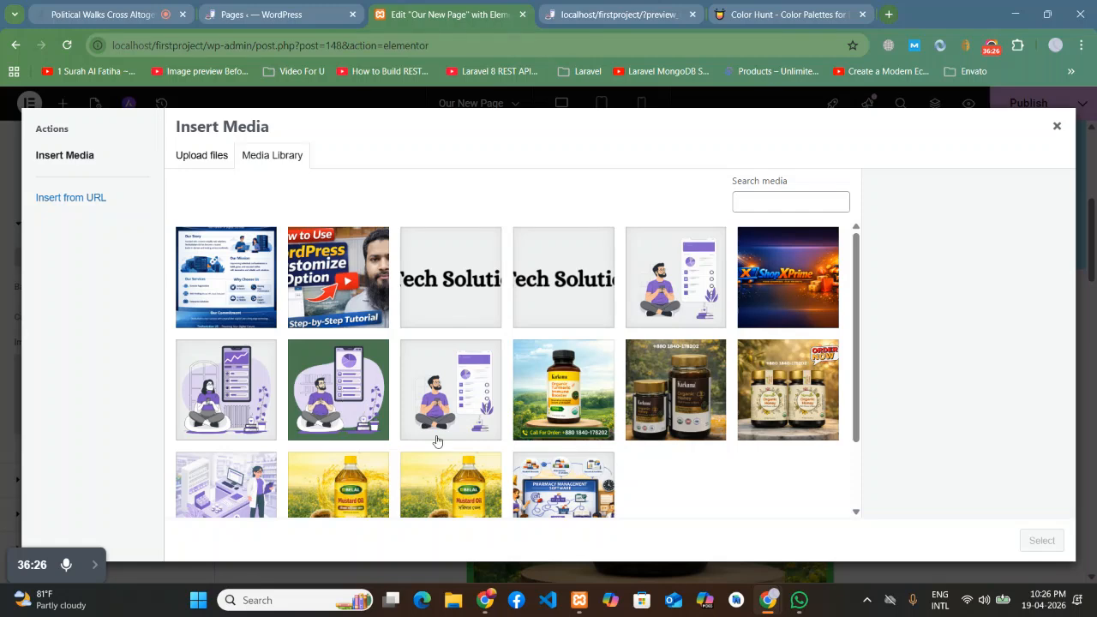
left_click(783, 308)
left_click(1039, 541)
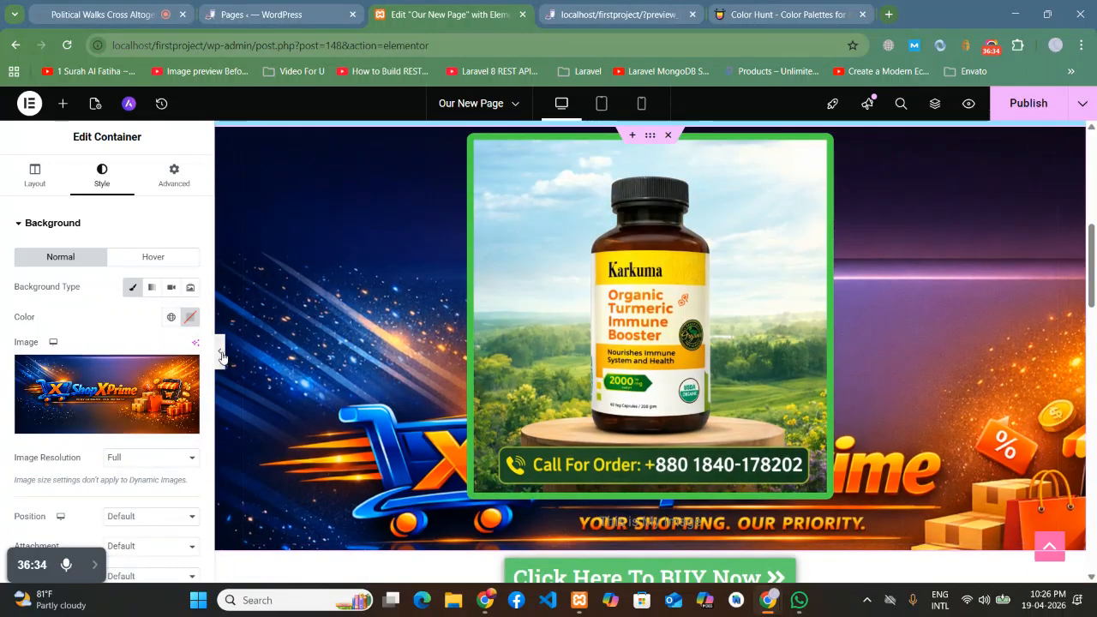
Step: Examine the ShopXPrime background behind the bottle image at full page width and return to its background image settings
left_click(219, 351)
scroll(409, 358, "down", 3)
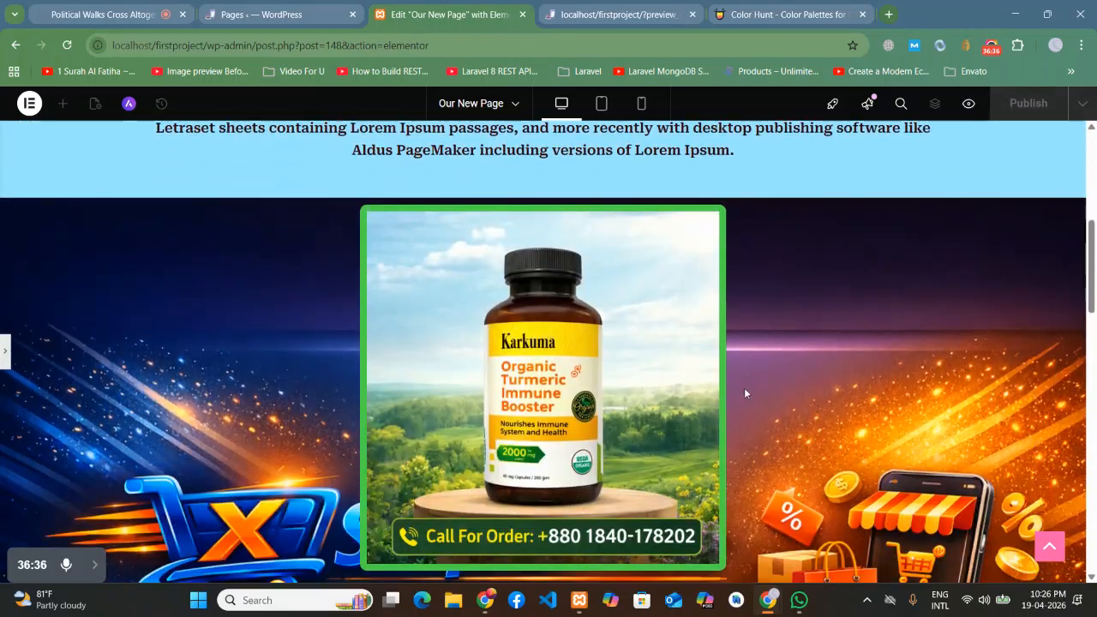
scroll(443, 303, "up", 3)
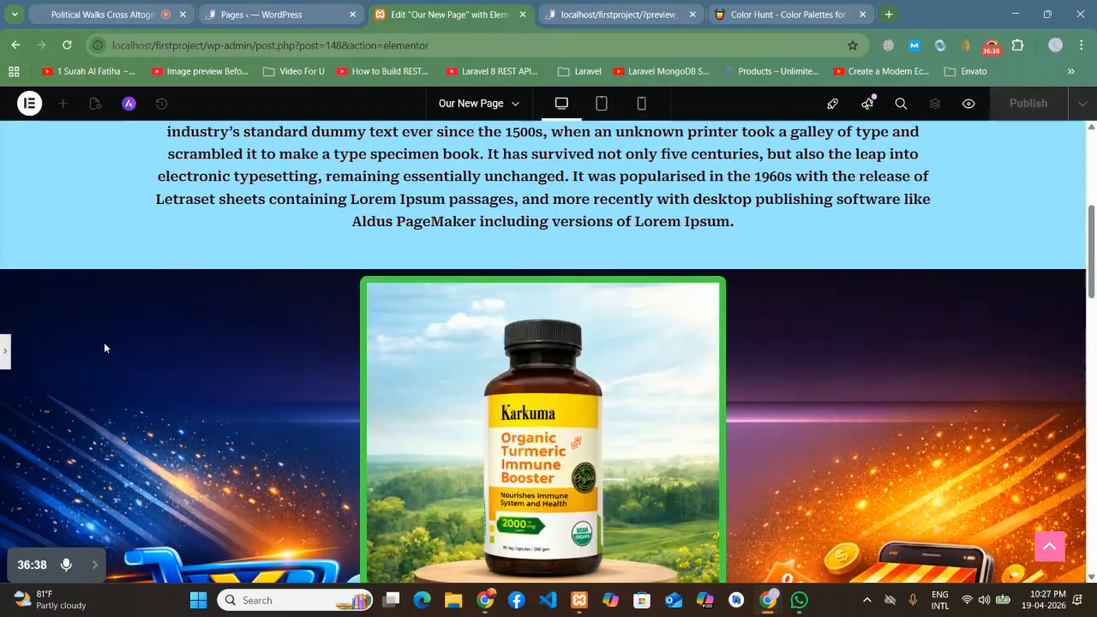
left_click(5, 347)
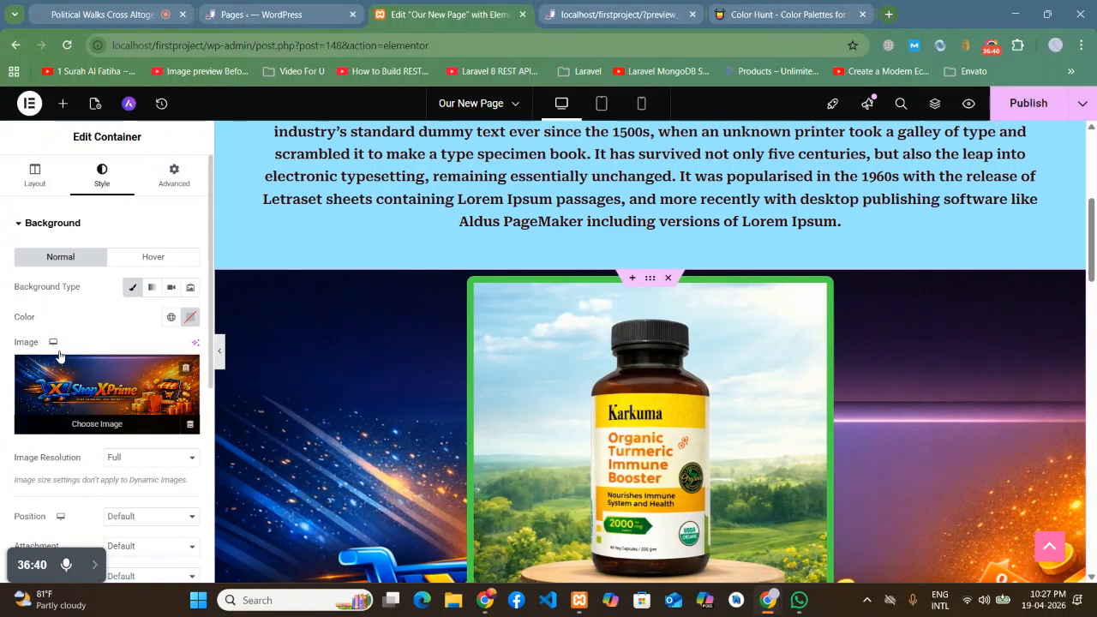
scroll(59, 360, "down", 2)
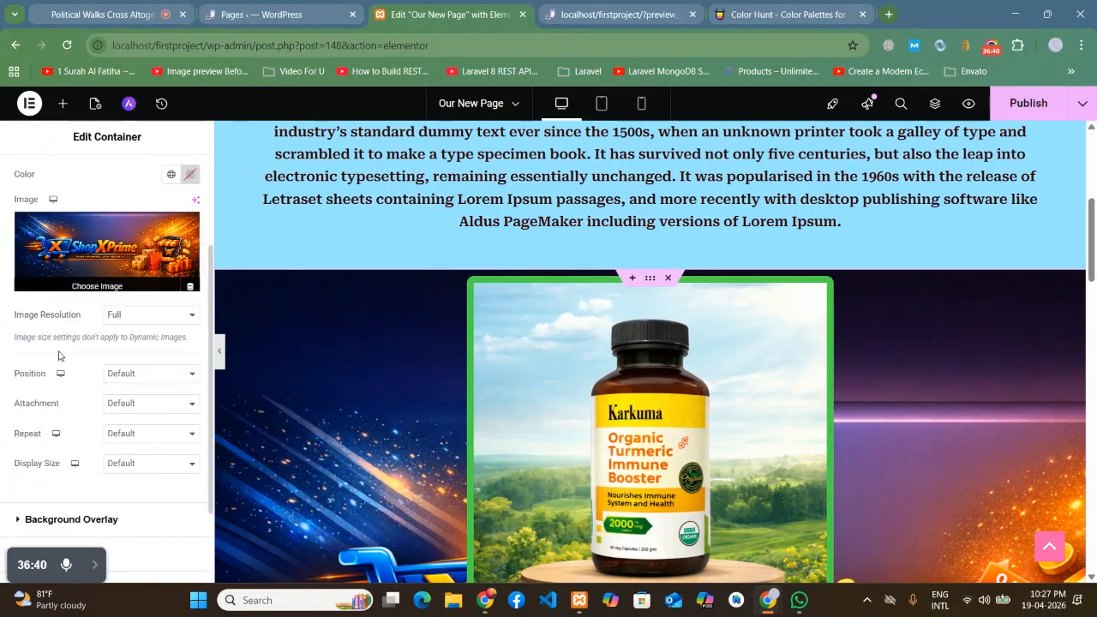
Step: Set the container's background image position to Center Center, its attachment to Fixed and its repeat to No-repeat
left_click(120, 377)
left_click(127, 410)
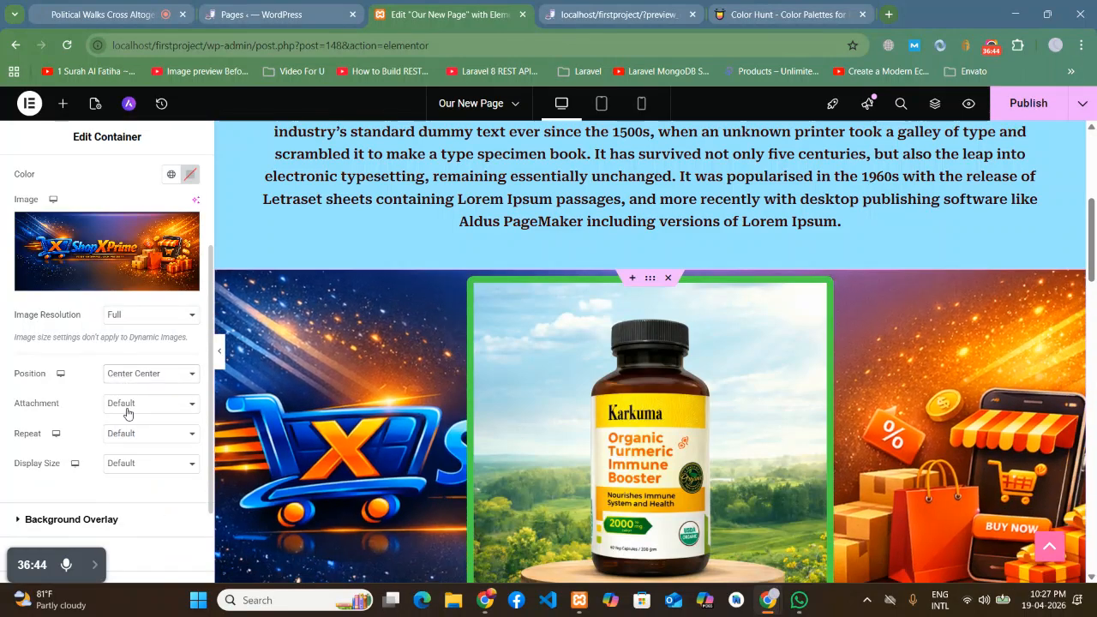
left_click(117, 407)
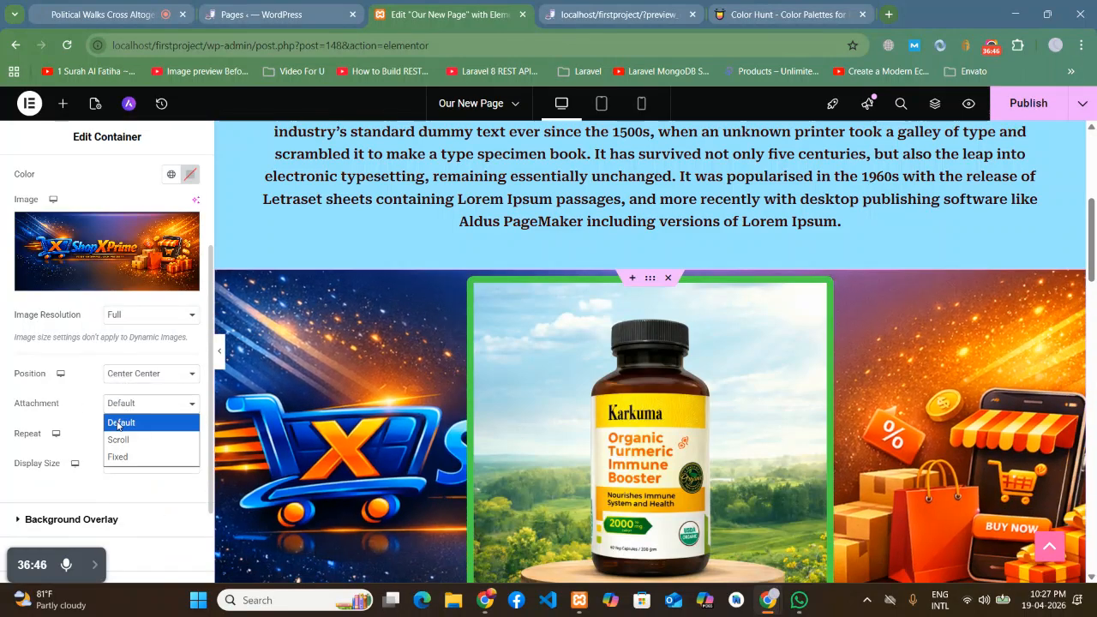
left_click(117, 454)
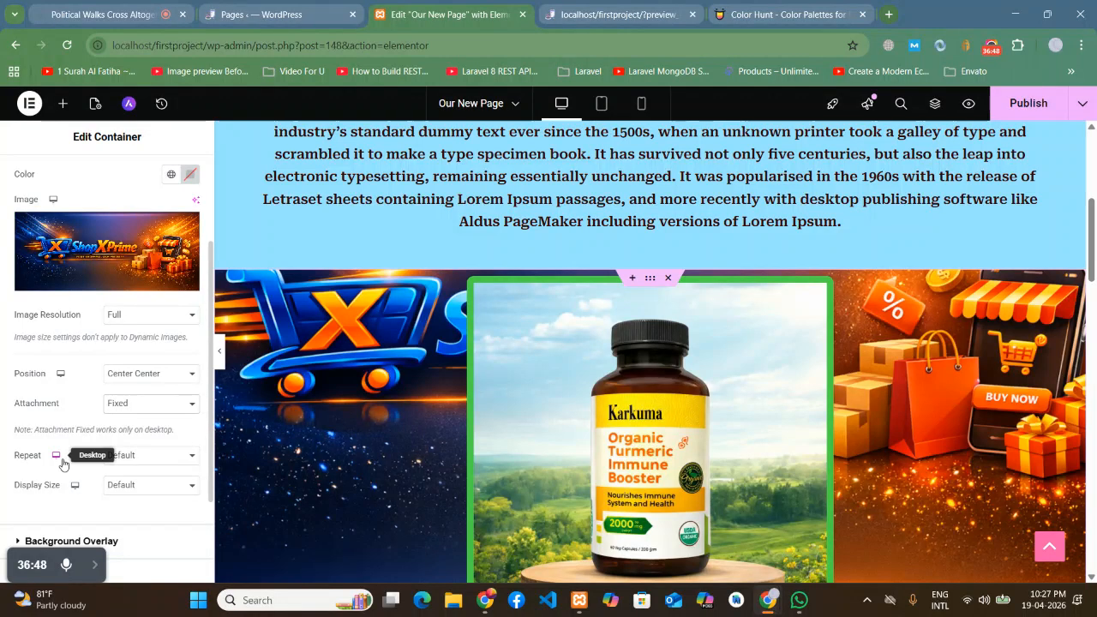
left_click(118, 460)
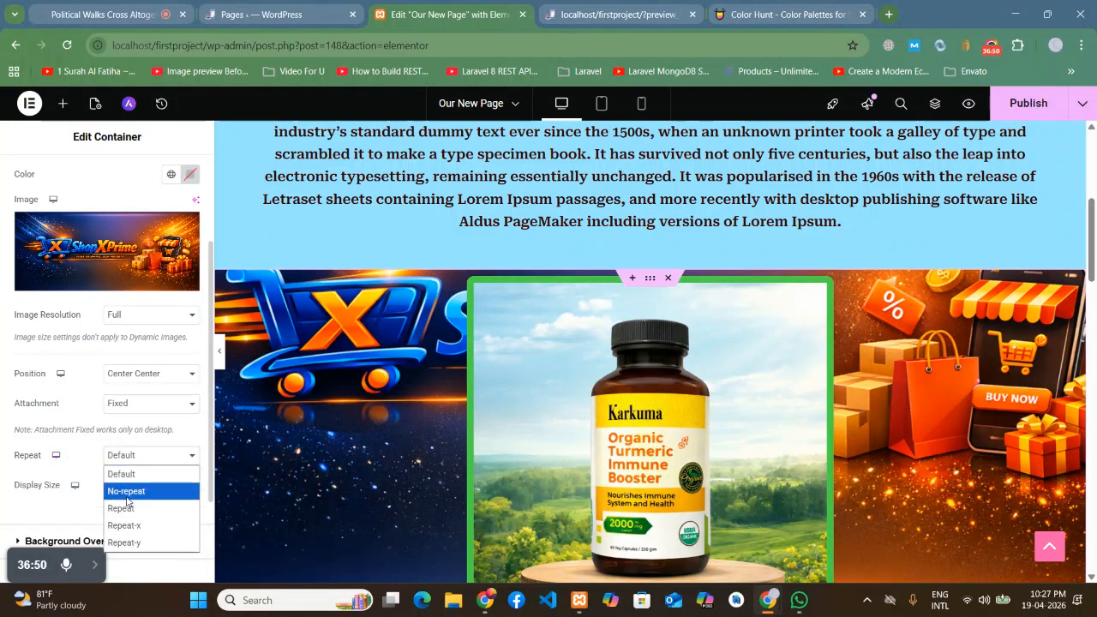
left_click(126, 493)
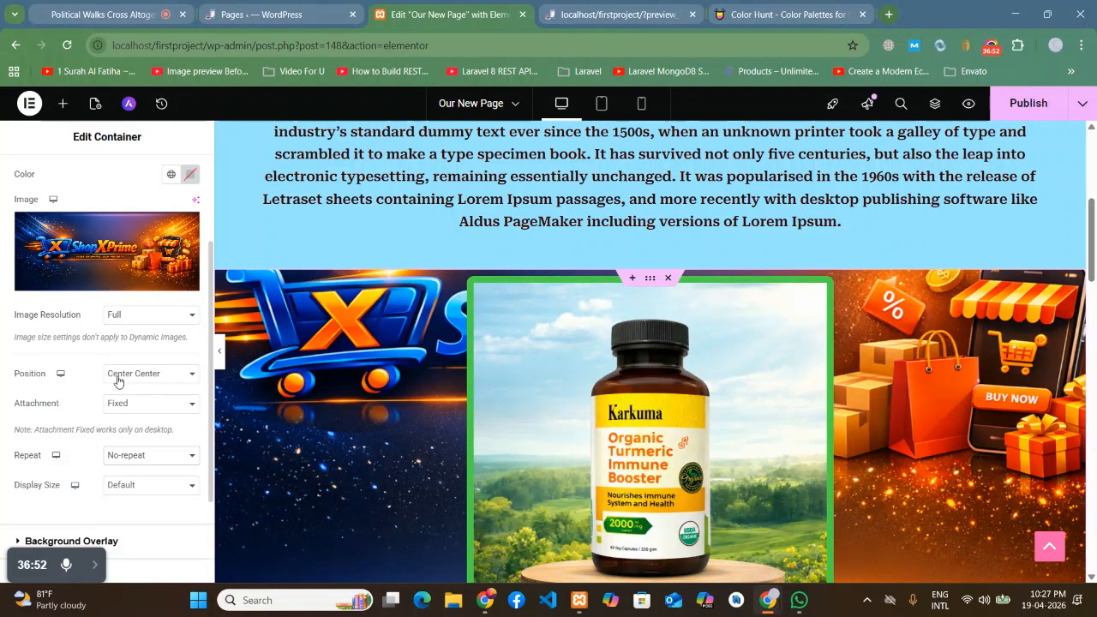
Step: Change the background image position to Top Left and publish the page
left_click(118, 377)
left_click(126, 478)
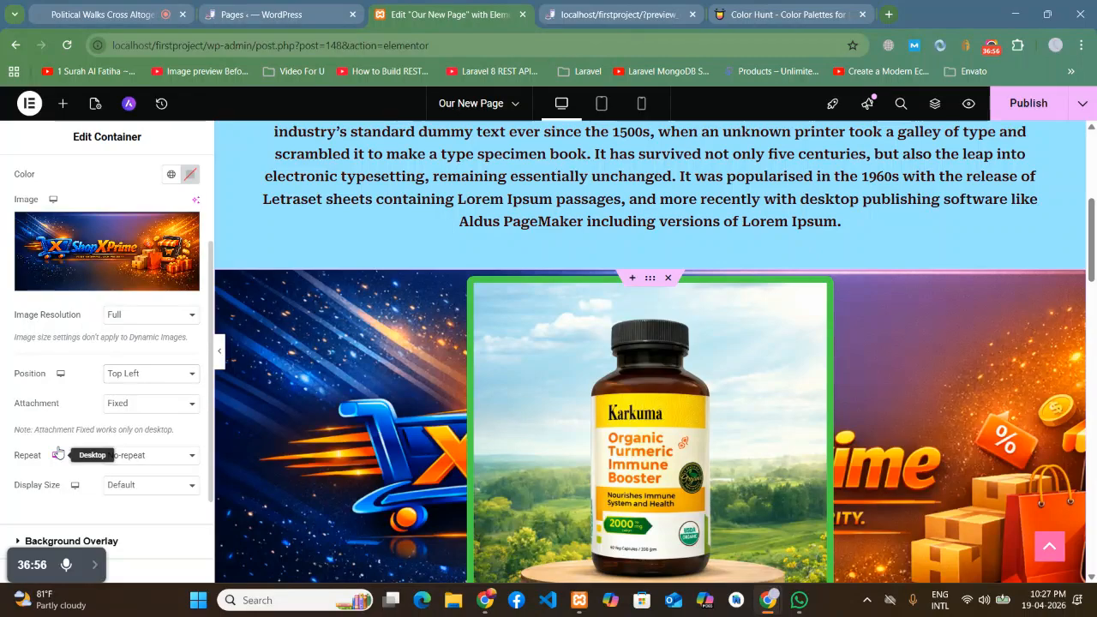
scroll(58, 454, "down", 1)
scroll(411, 451, "down", 3)
scroll(411, 451, "up", 6)
scroll(410, 451, "down", 5)
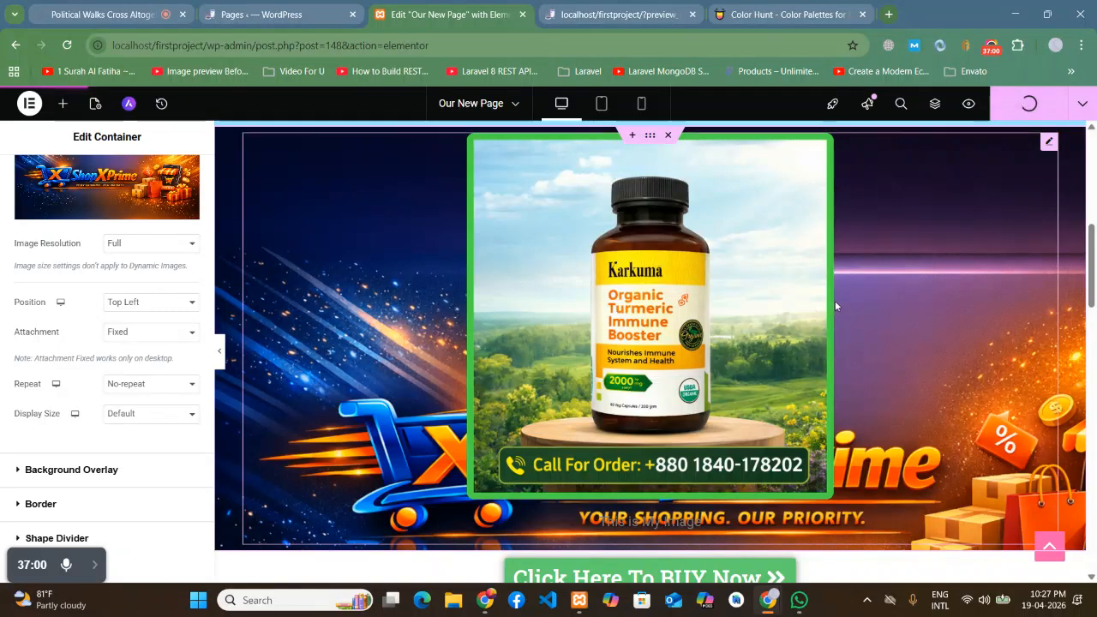
Step: Check in the page preview how the fixed ShopXPrime background behaves behind the bottle image while scrolling
left_click(640, 8)
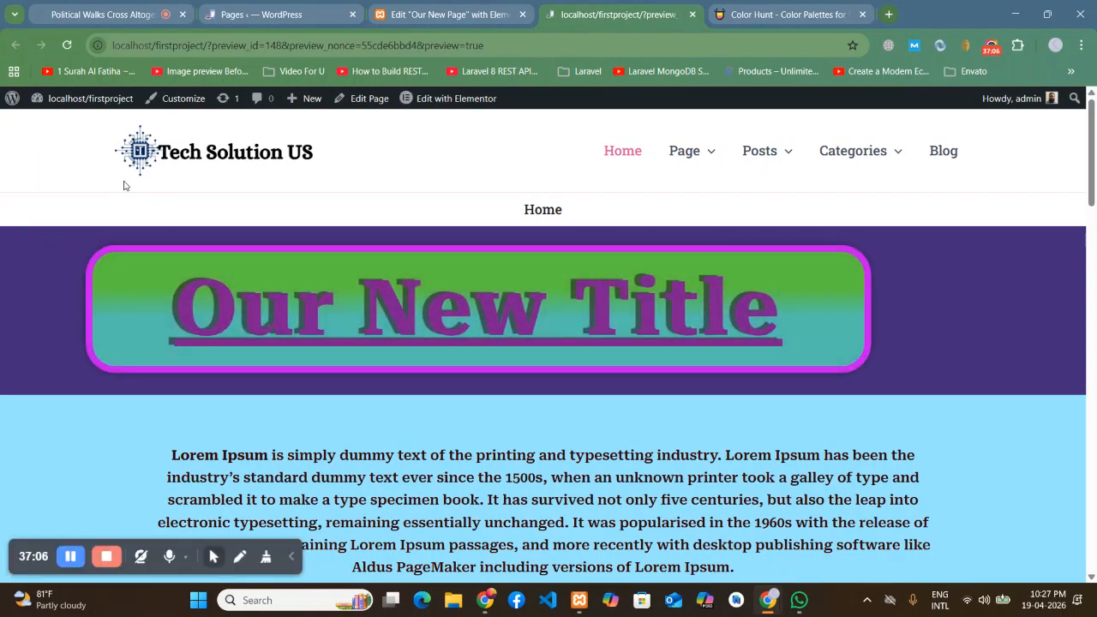
scroll(123, 185, "down", 7)
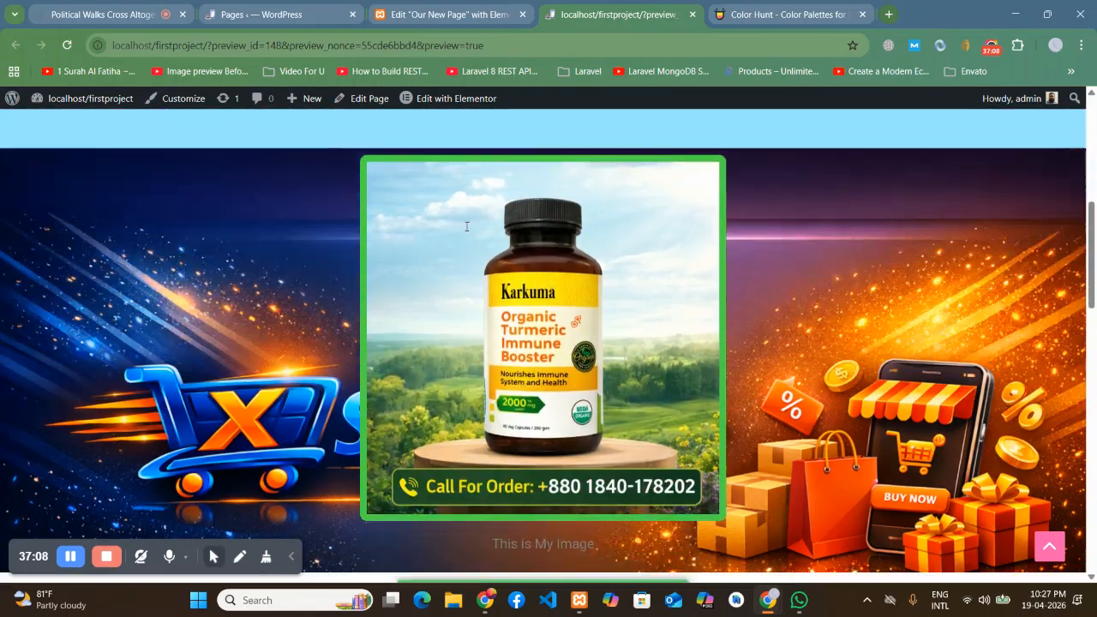
scroll(465, 231, "up", 2)
scroll(465, 231, "up", 2)
scroll(466, 231, "down", 4)
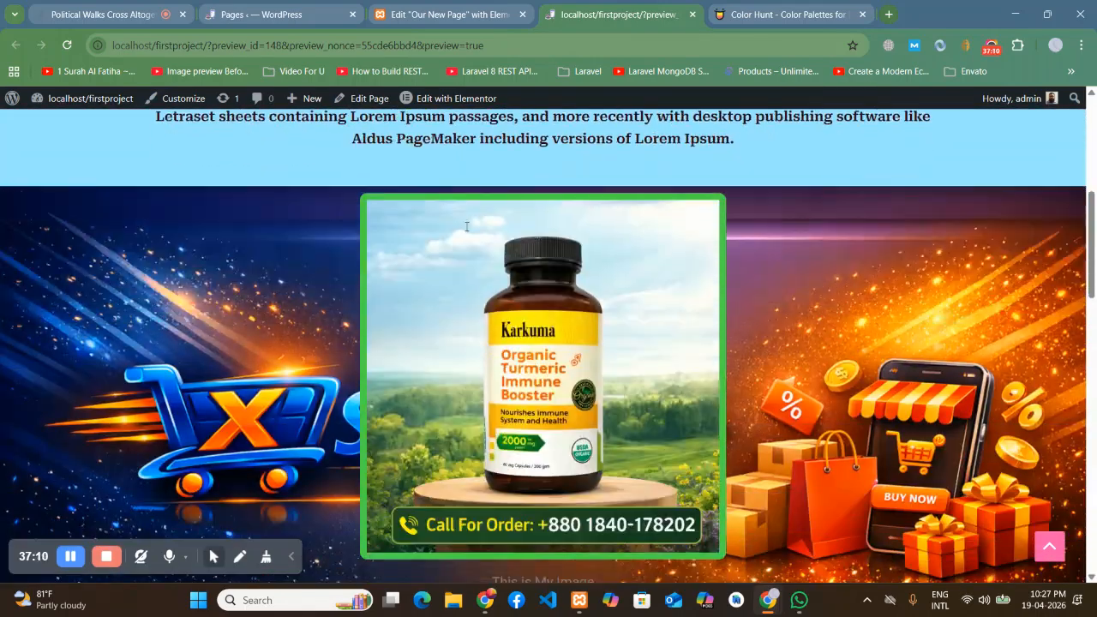
scroll(466, 231, "up", 4)
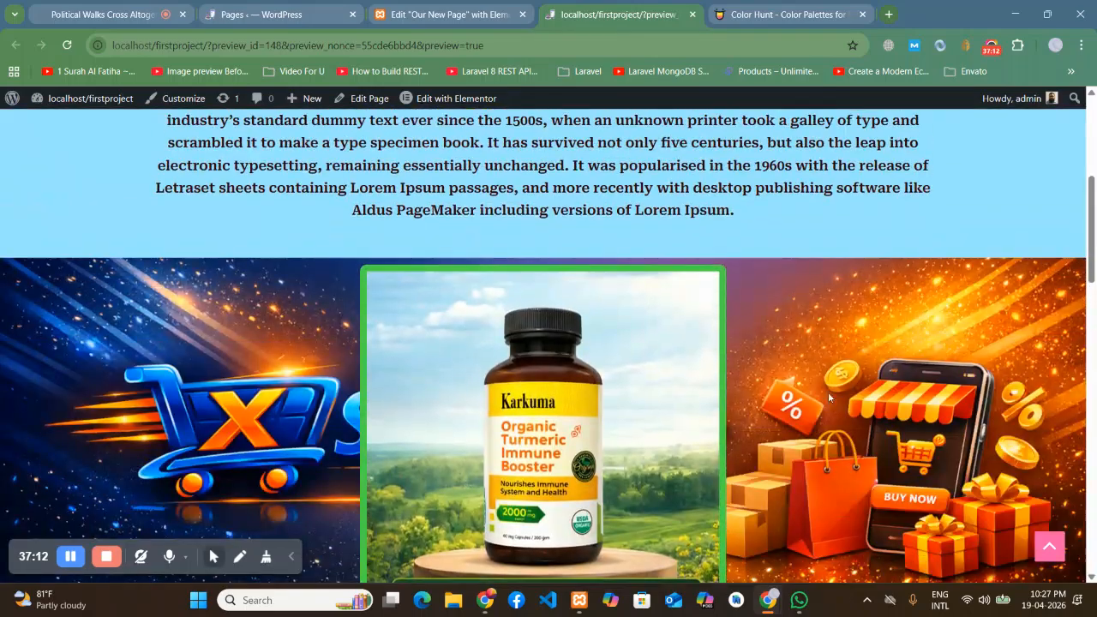
scroll(853, 391, "down", 2)
scroll(822, 379, "down", 10)
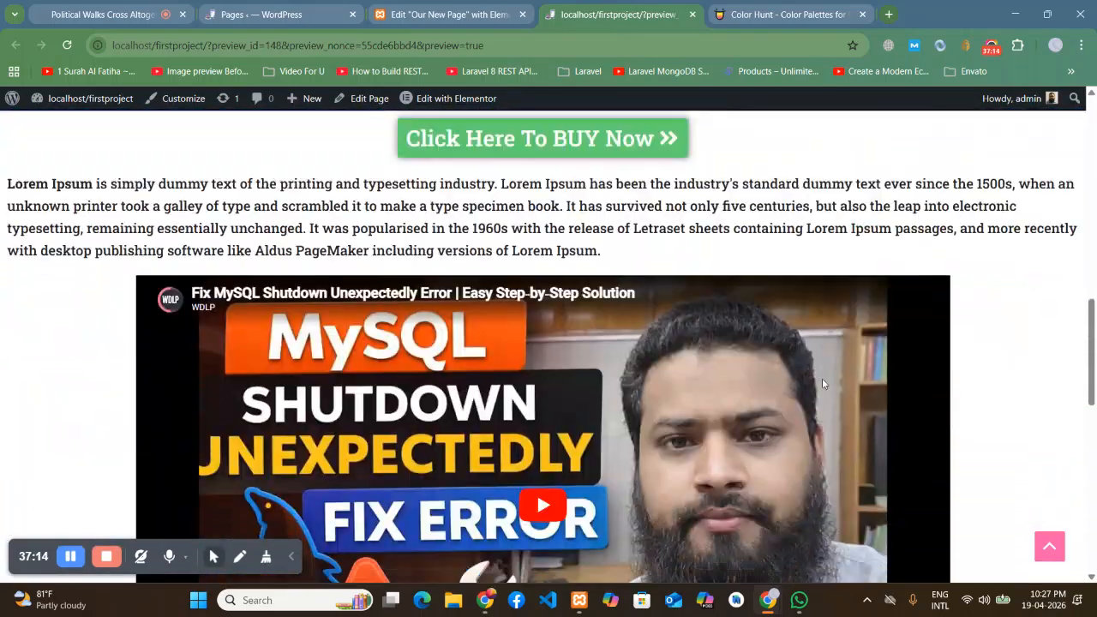
scroll(822, 382, "up", 10)
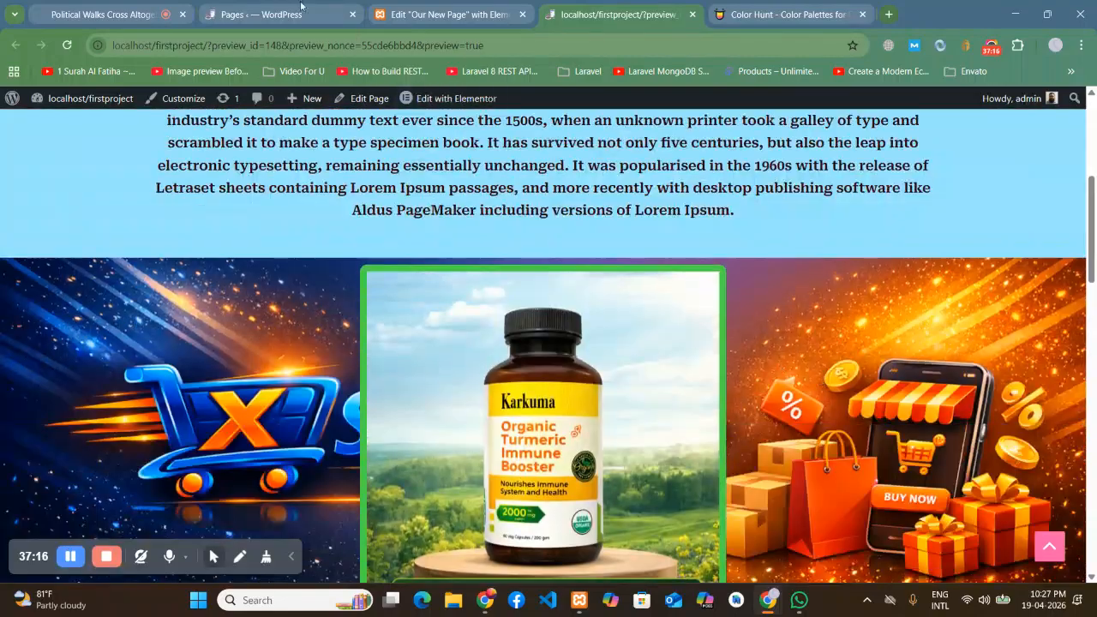
Step: Return to the Elementor editor and examine the fixed background around the bottle image
left_click(502, 7)
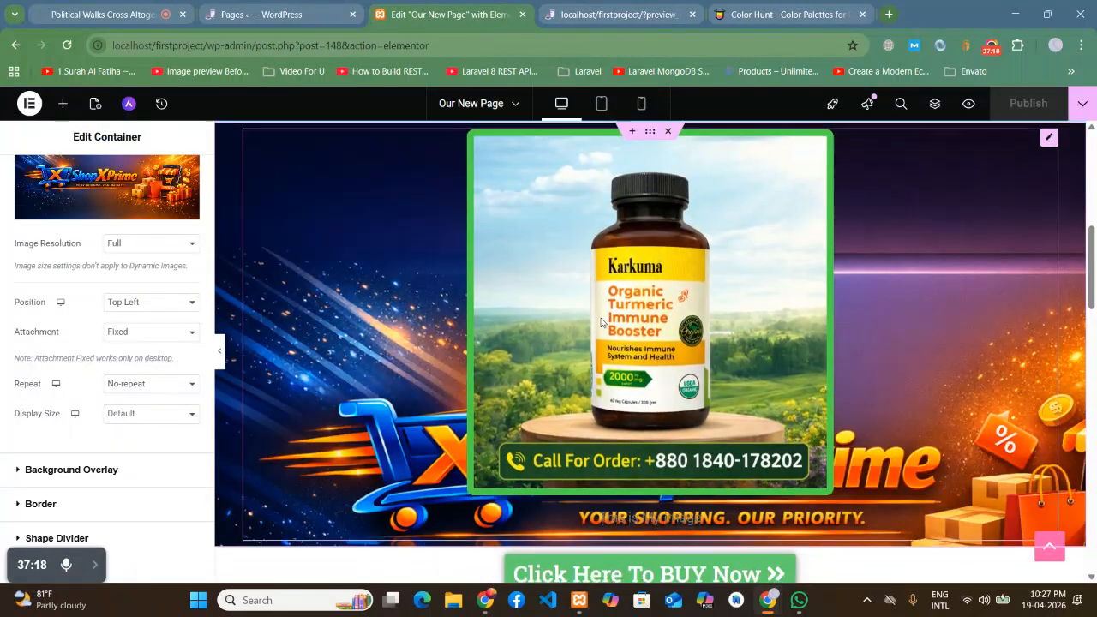
scroll(548, 232, "down", 2)
scroll(600, 317, "up", 3)
scroll(601, 321, "up", 2)
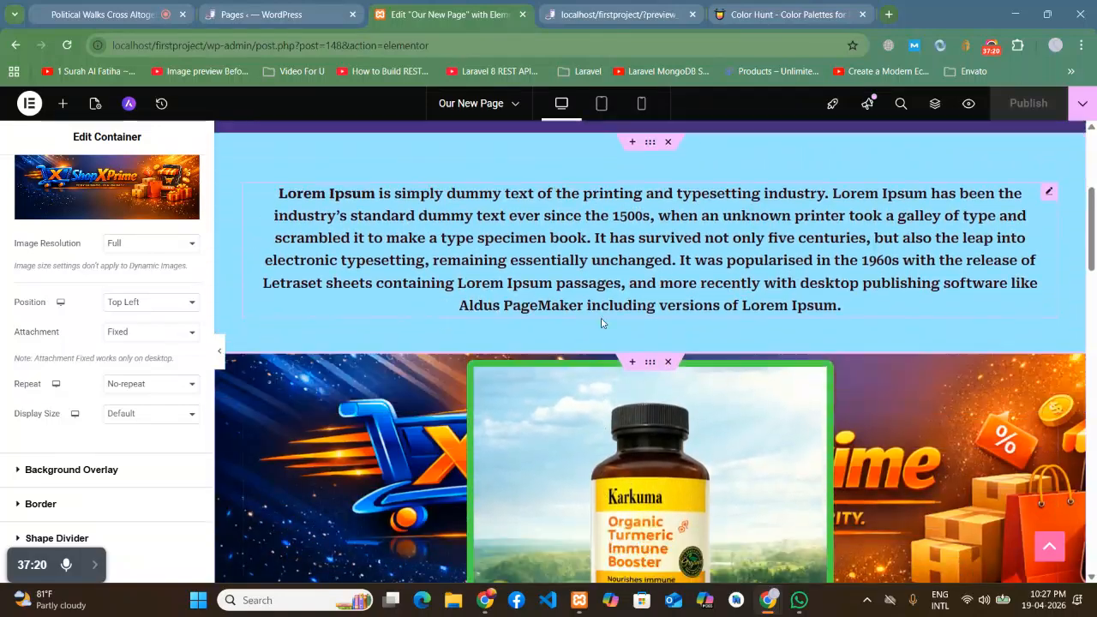
scroll(387, 300, "down", 2)
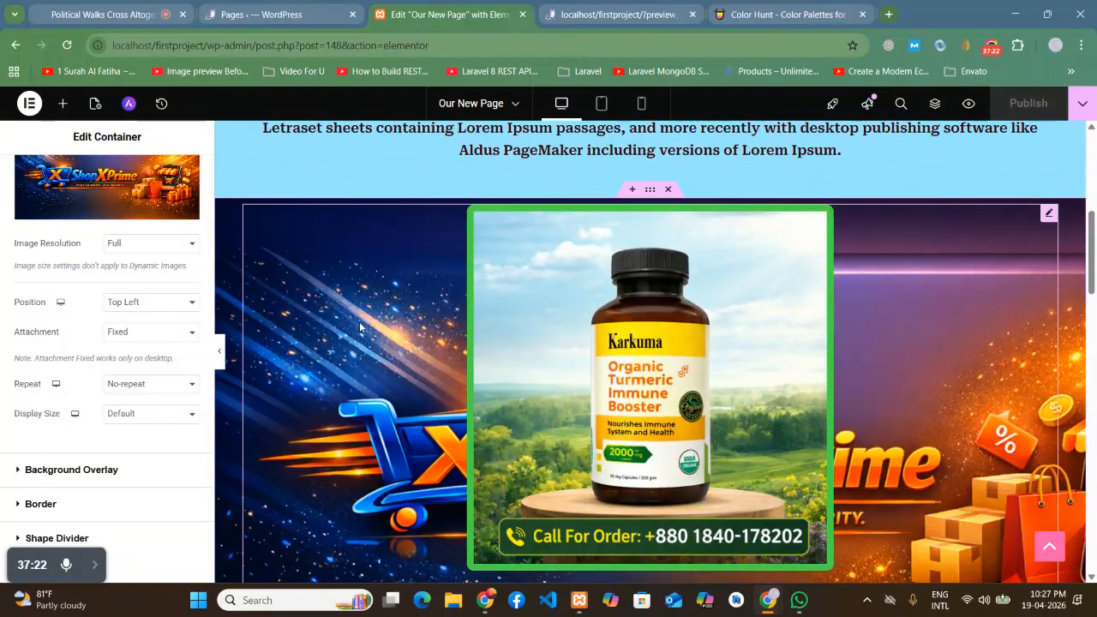
scroll(346, 337, "up", 2)
scroll(351, 340, "down", 2)
scroll(406, 342, "down", 2)
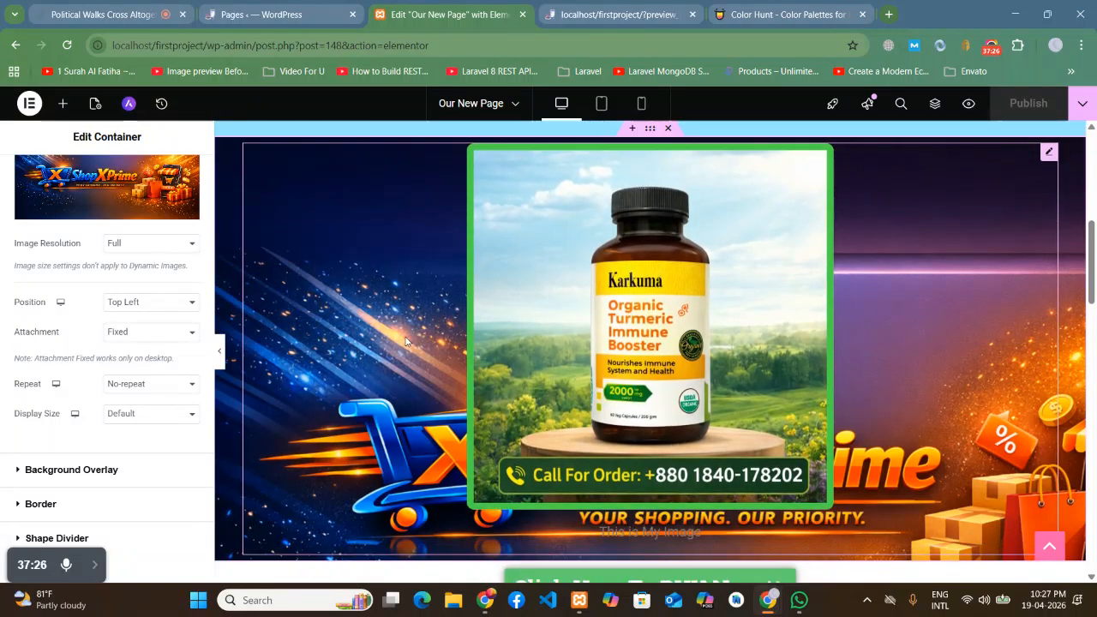
scroll(406, 341, "up", 2)
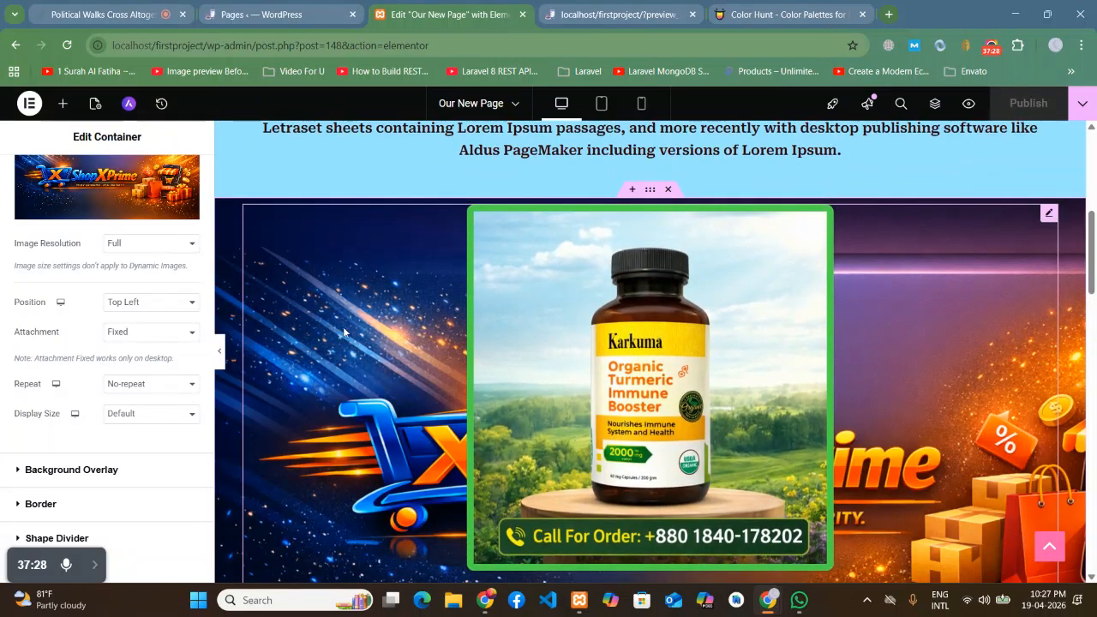
Step: Add a classic background overlay in bright green #23FF39 to the bottle image's container
scroll(85, 414, "down", 1)
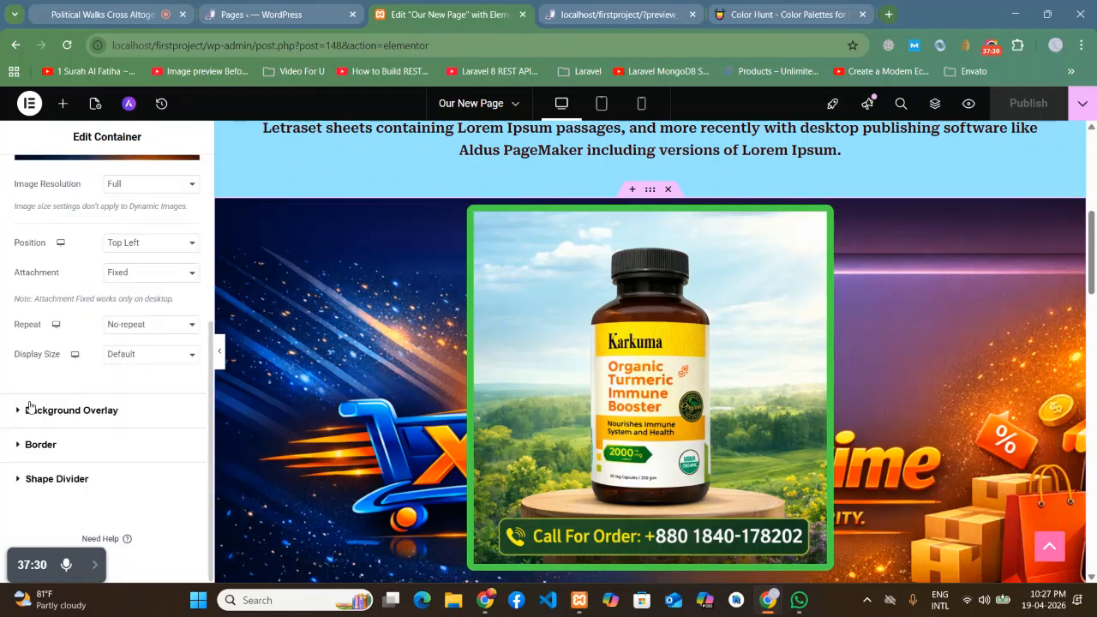
left_click(85, 410)
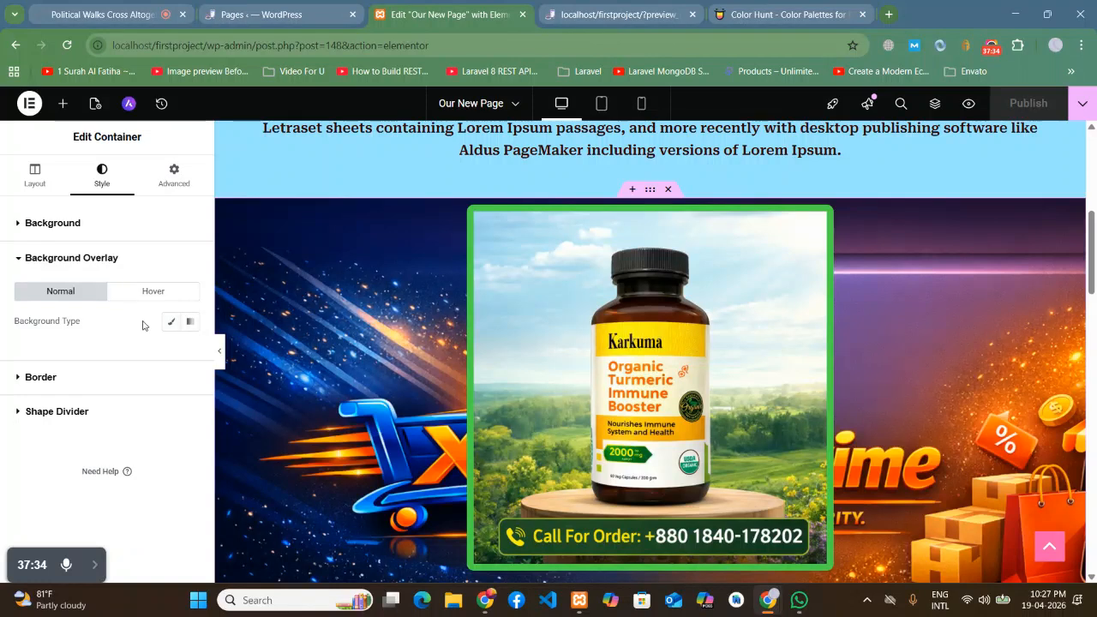
left_click(168, 325)
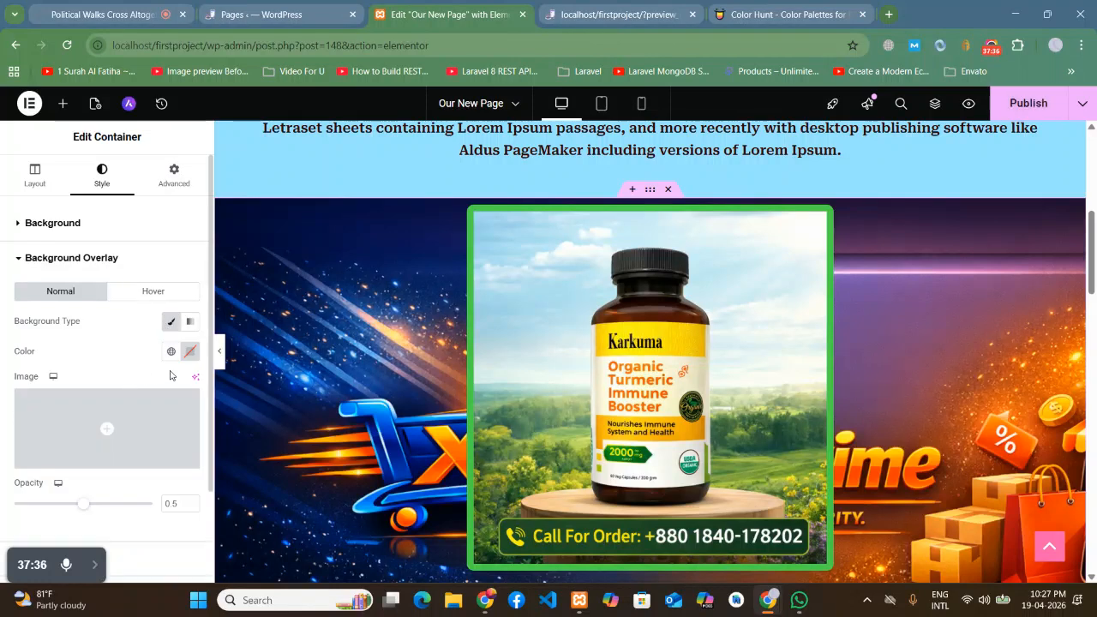
left_click(189, 352)
left_click(119, 422)
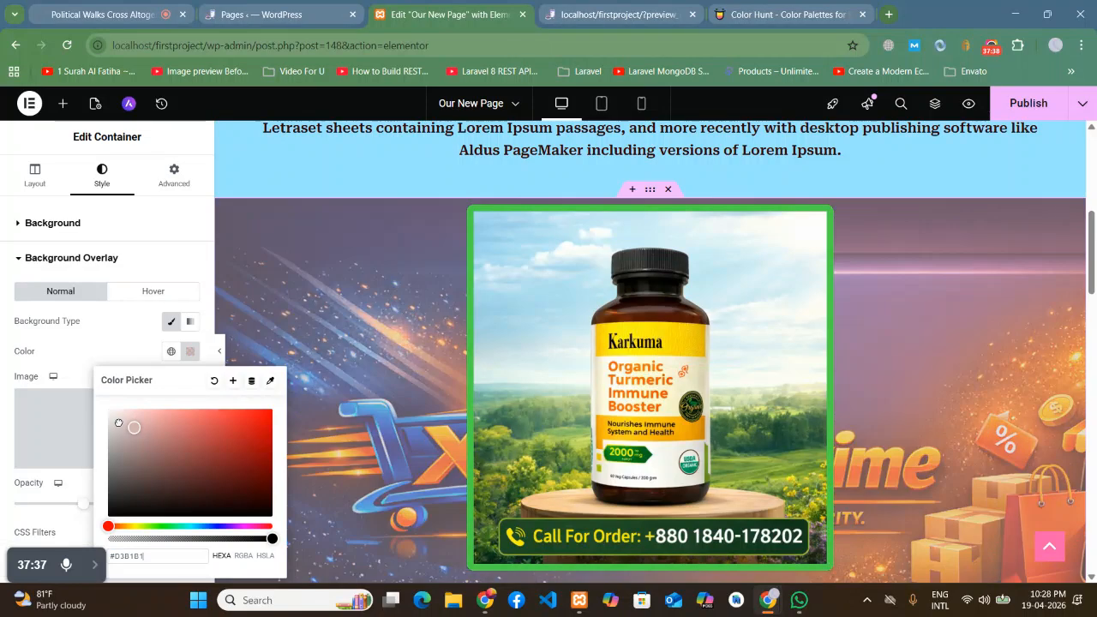
left_click_drag(113, 416, 124, 511)
left_click_drag(142, 468, 213, 455)
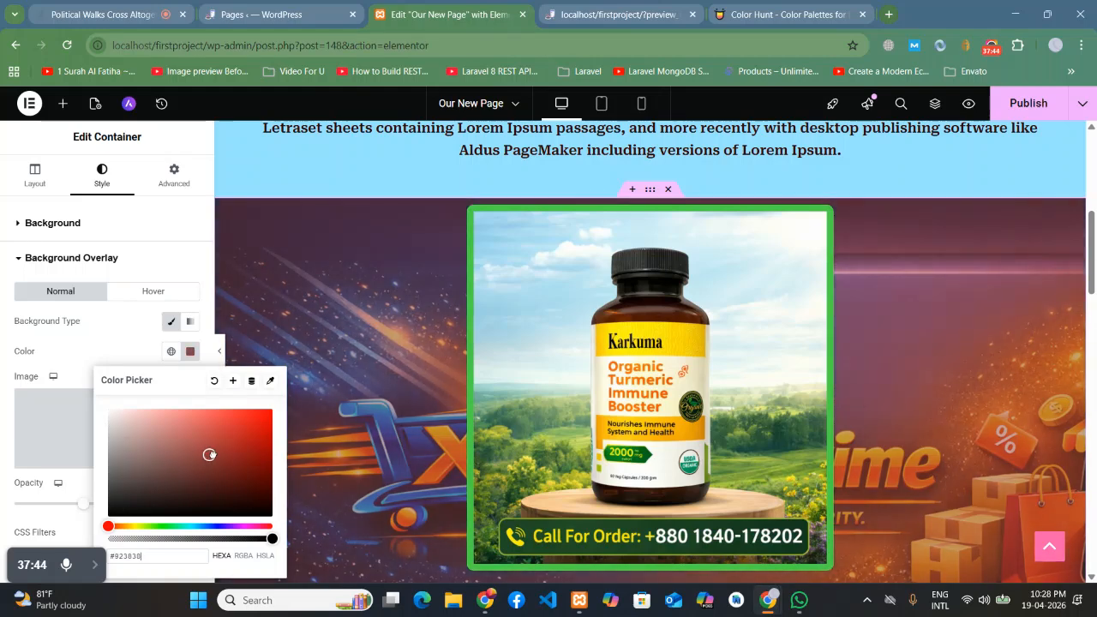
mouse_move(150, 526)
left_mouse_down()
mouse_move(187, 525)
mouse_move(165, 526)
left_mouse_up()
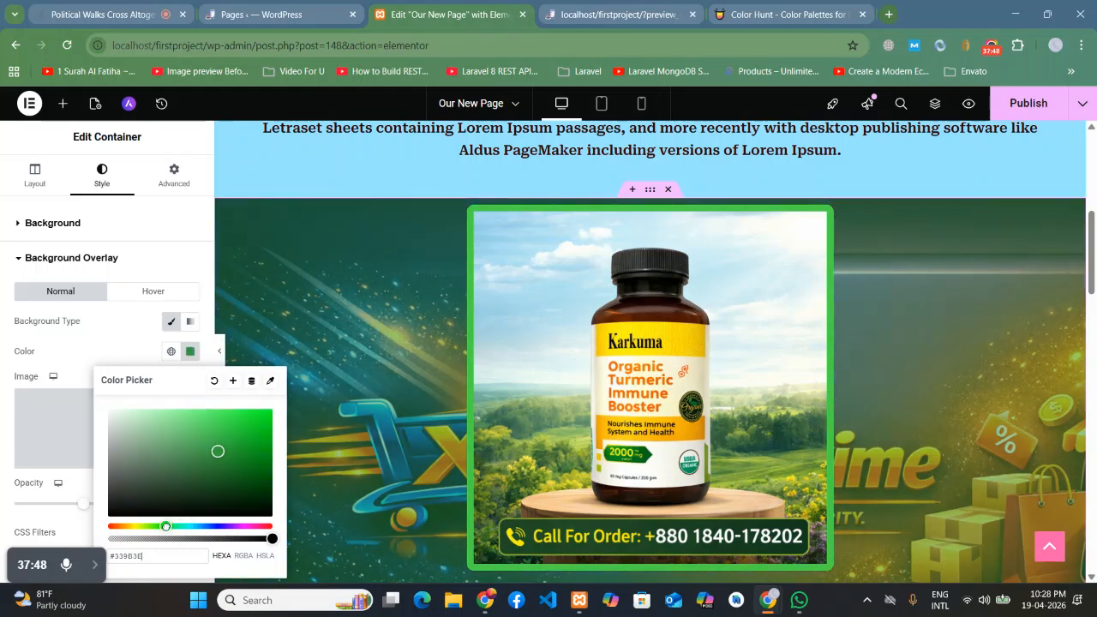
left_click_drag(242, 425, 250, 388)
scroll(382, 302, "down", 3)
scroll(382, 302, "up", 3)
scroll(382, 306, "up", 3)
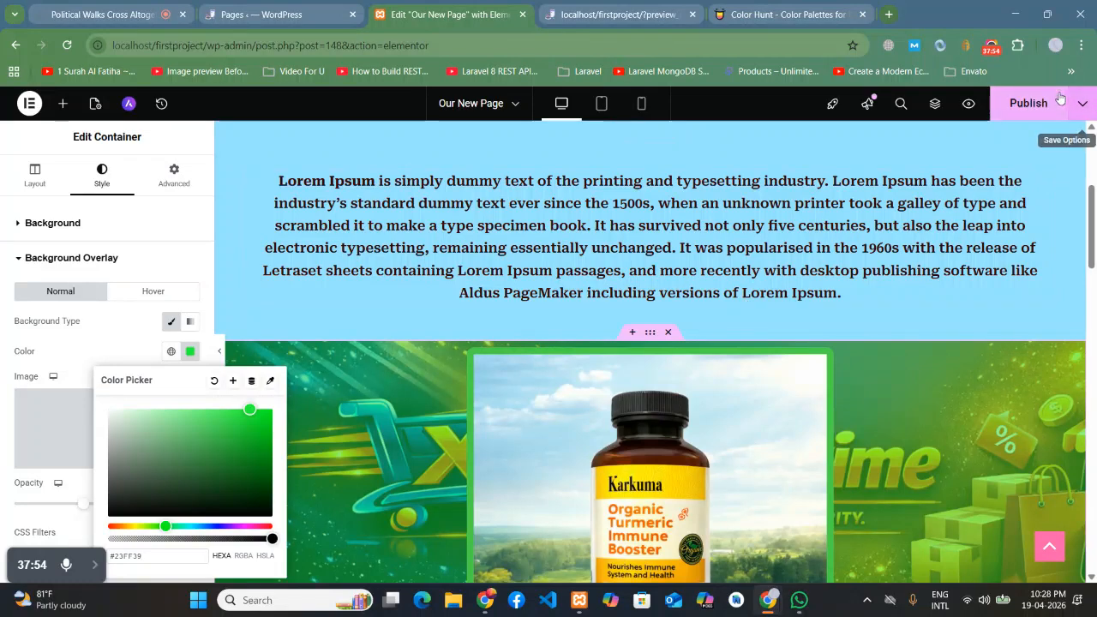
Step: Publish the page with the green overlay and collapse the background overlay settings
left_click(1045, 106)
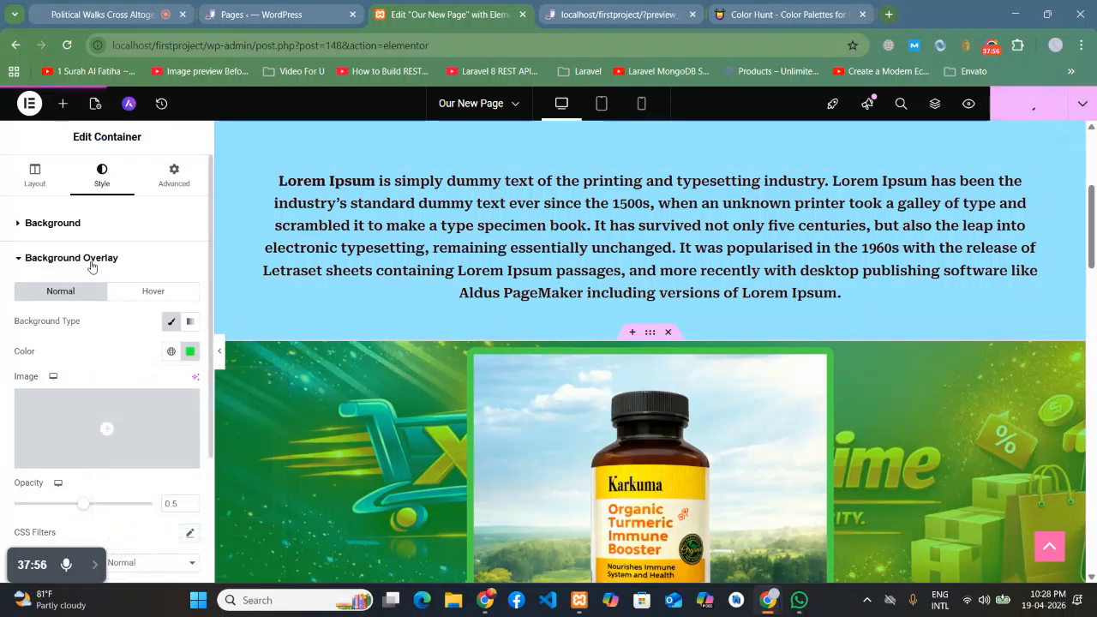
left_click(91, 258)
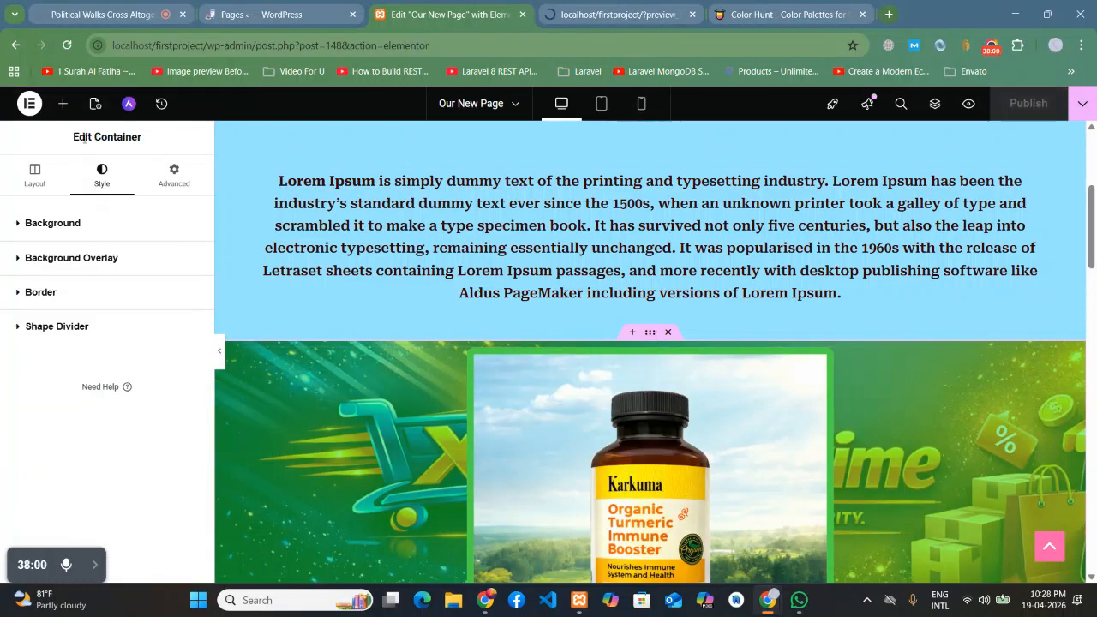
left_click(152, 149)
Step: Review the green-tinted background behind the bottle image and the rest of the page in the preview
left_click(578, 21)
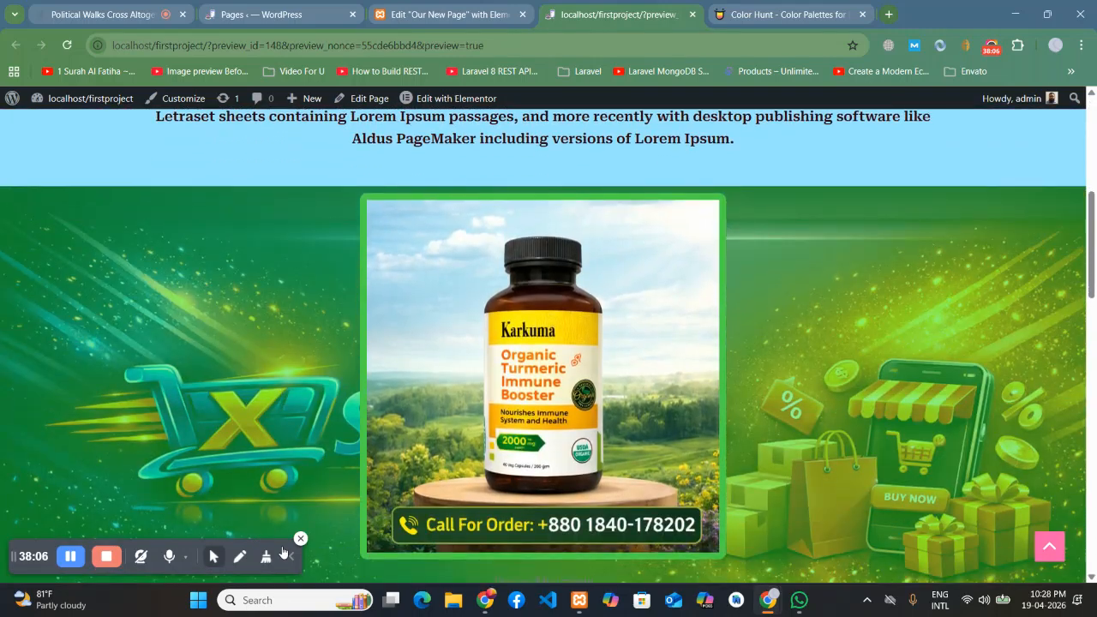
scroll(190, 377, "down", 2)
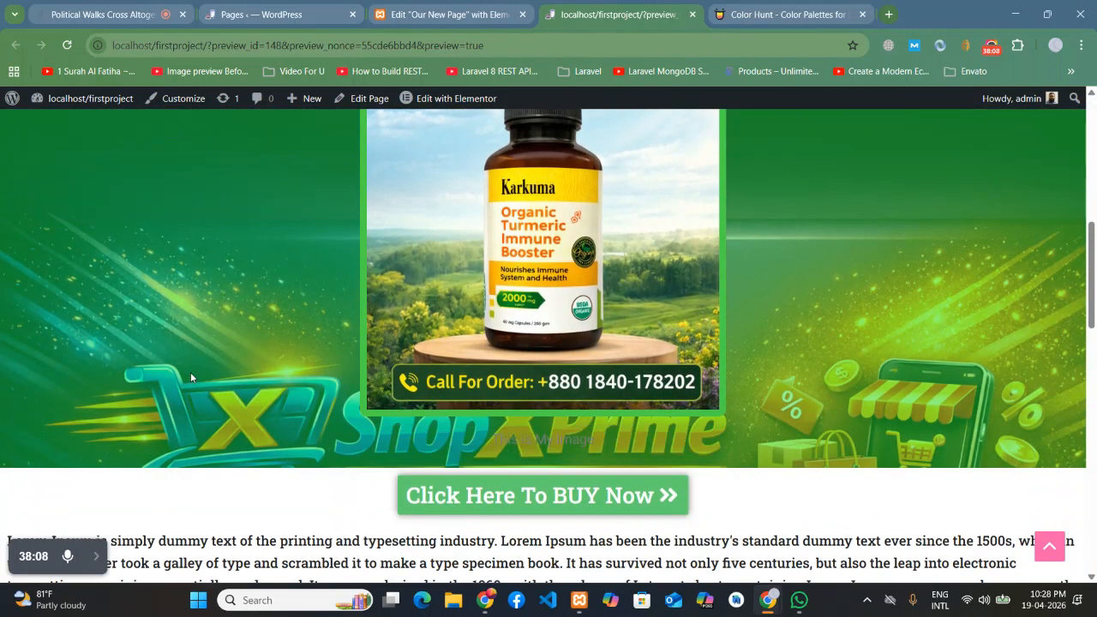
scroll(169, 311, "up", 4)
scroll(169, 313, "down", 3)
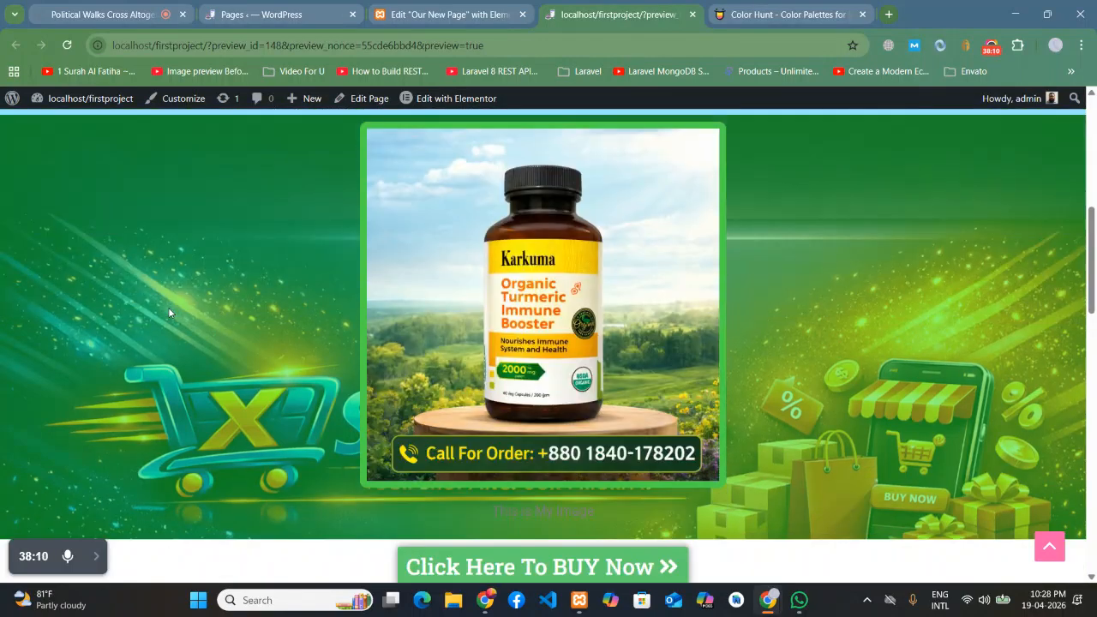
scroll(168, 309, "up", 3)
scroll(168, 323, "down", 5)
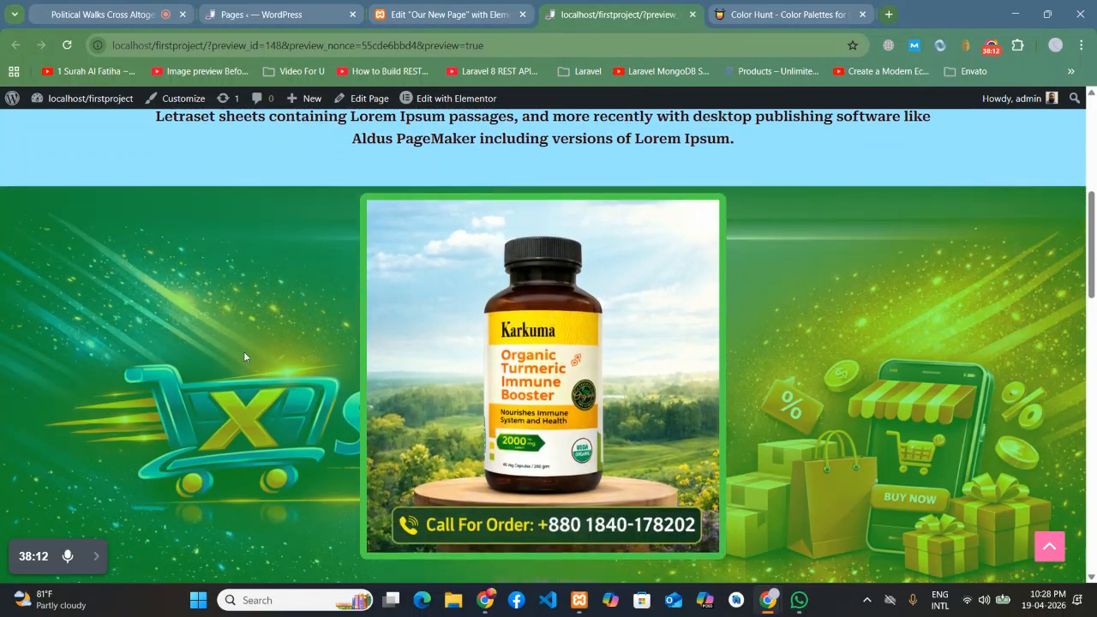
scroll(202, 327, "up", 4)
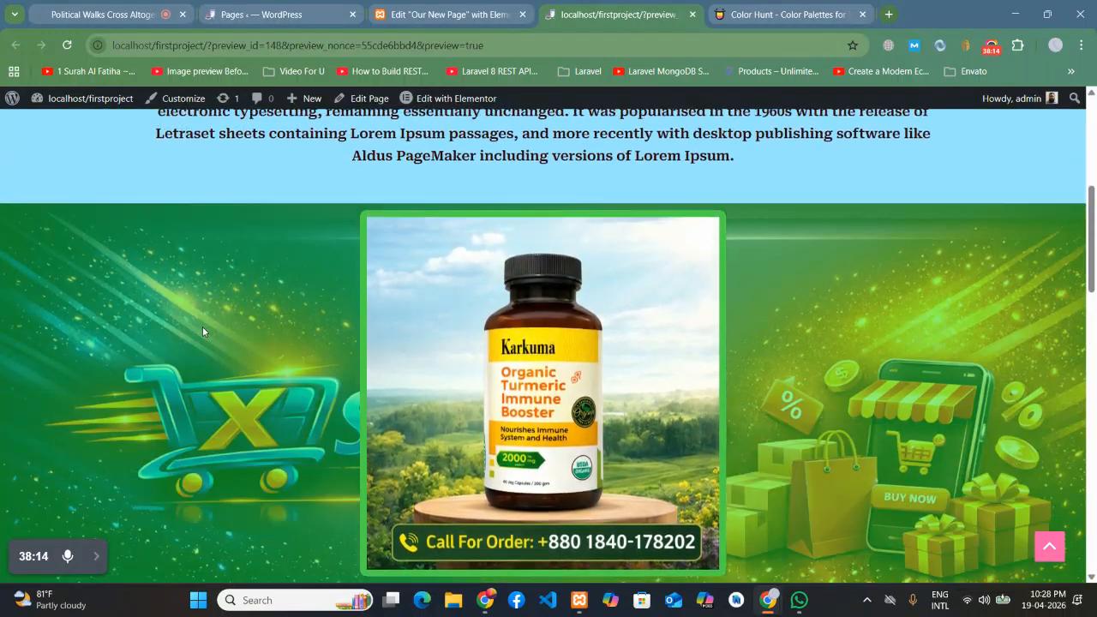
scroll(844, 368, "down", 3)
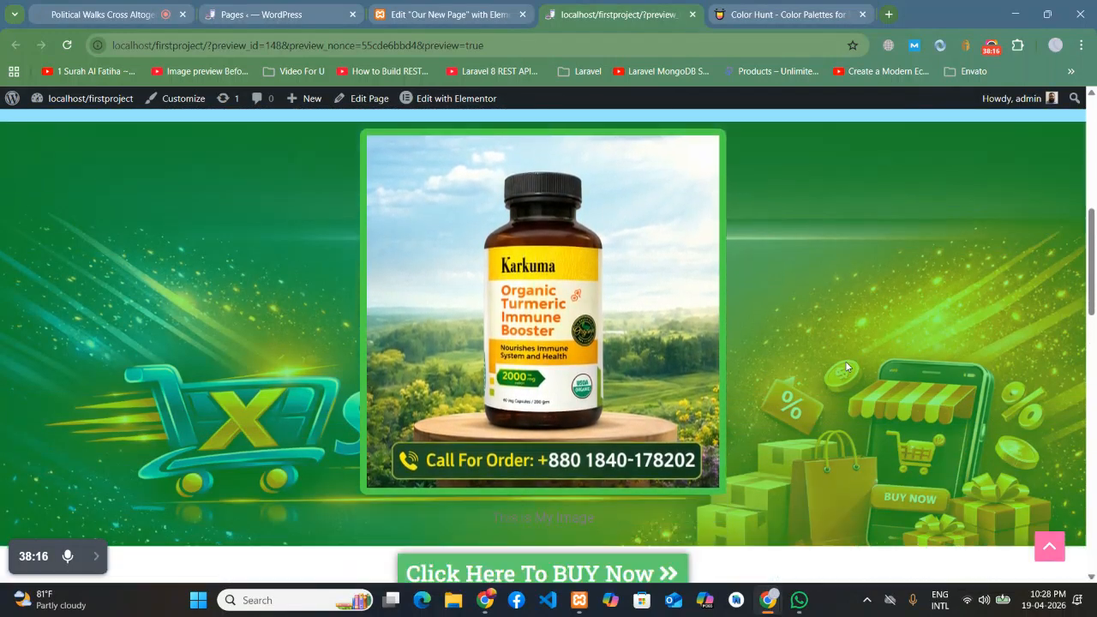
scroll(878, 341, "up", 3)
scroll(878, 342, "down", 3)
scroll(876, 341, "down", 7)
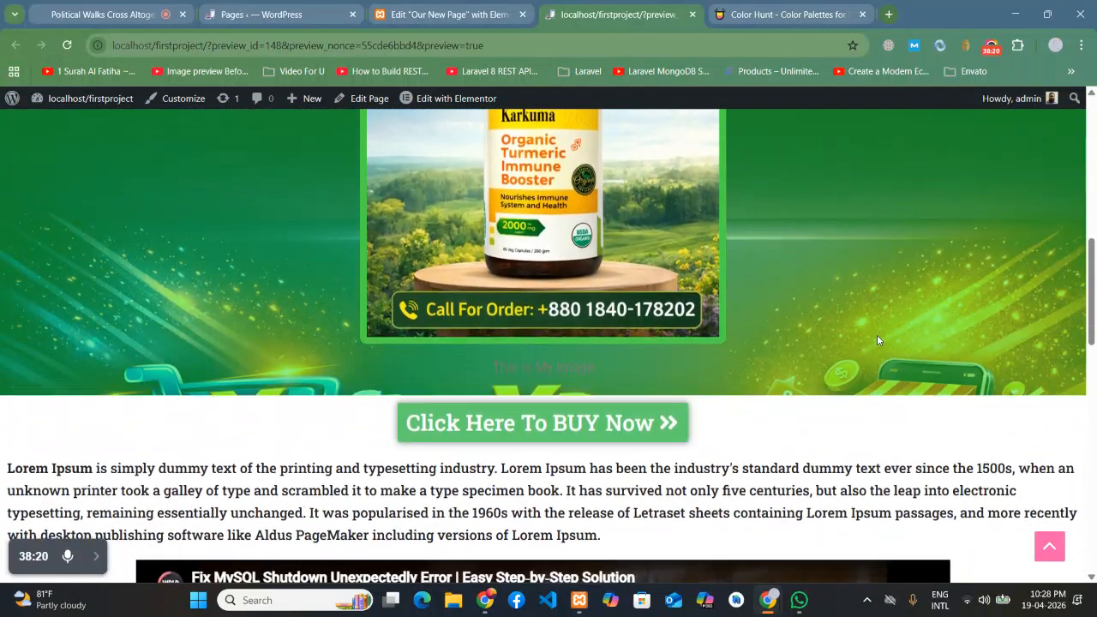
scroll(878, 341, "down", 5)
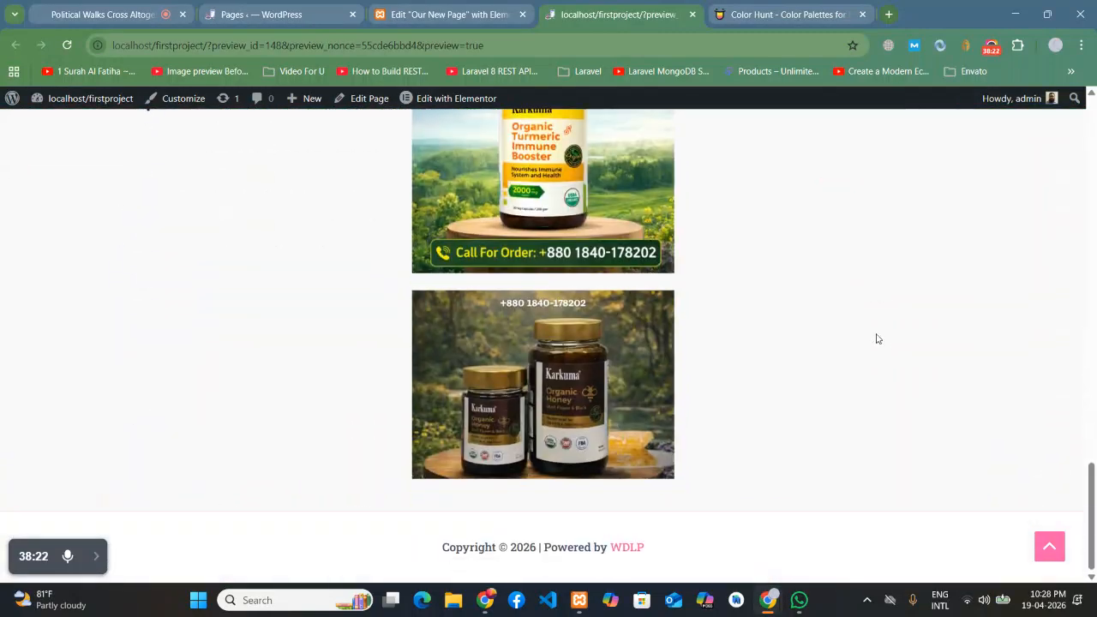
scroll(877, 340, "up", 10)
scroll(876, 338, "up", 4)
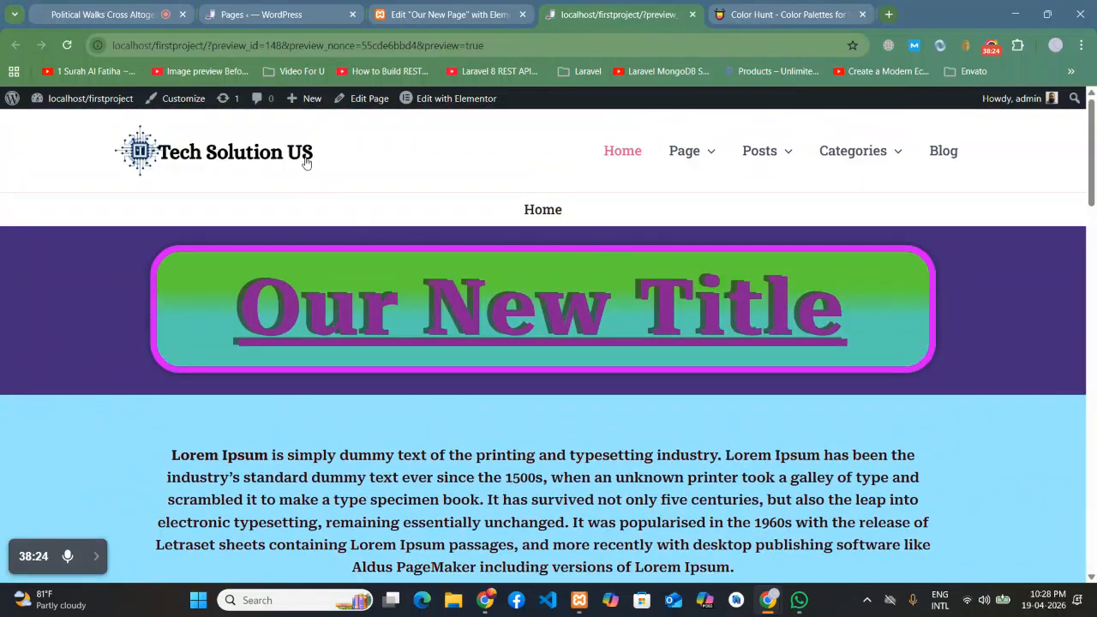
left_click(163, 7)
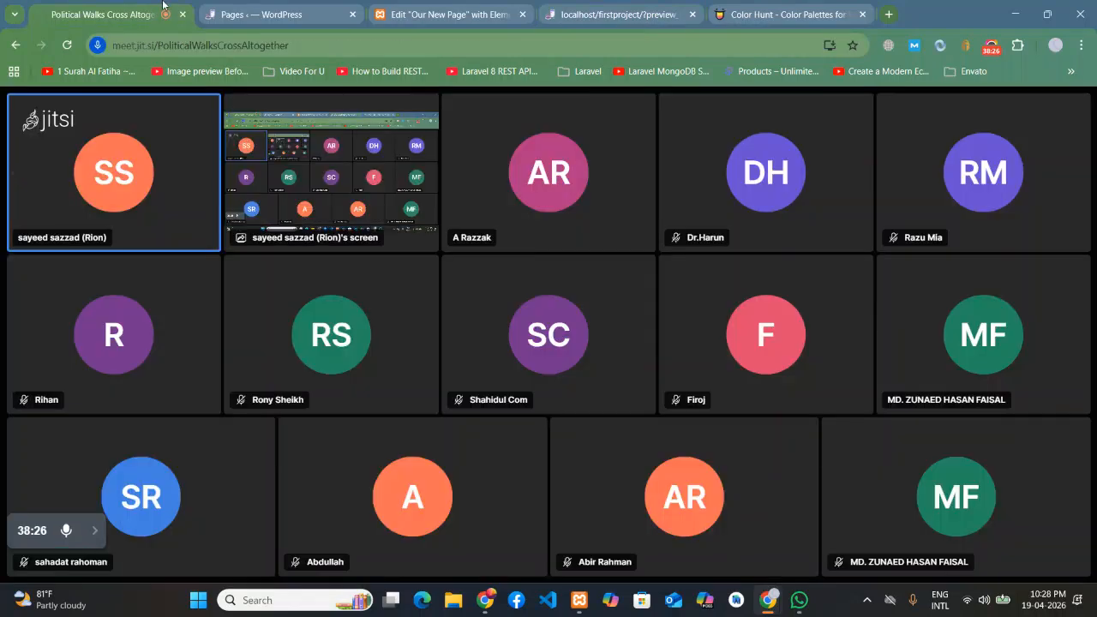
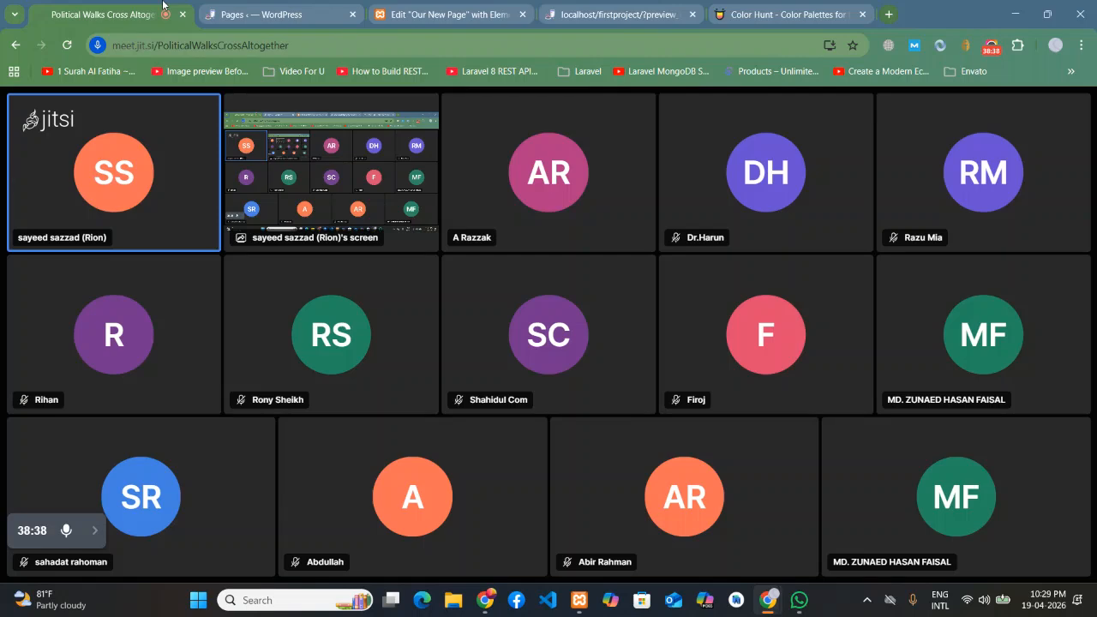
Step: Return to the Elementor editor and set the bottle image's caption text color to white #FFFFFF
left_click(394, 5)
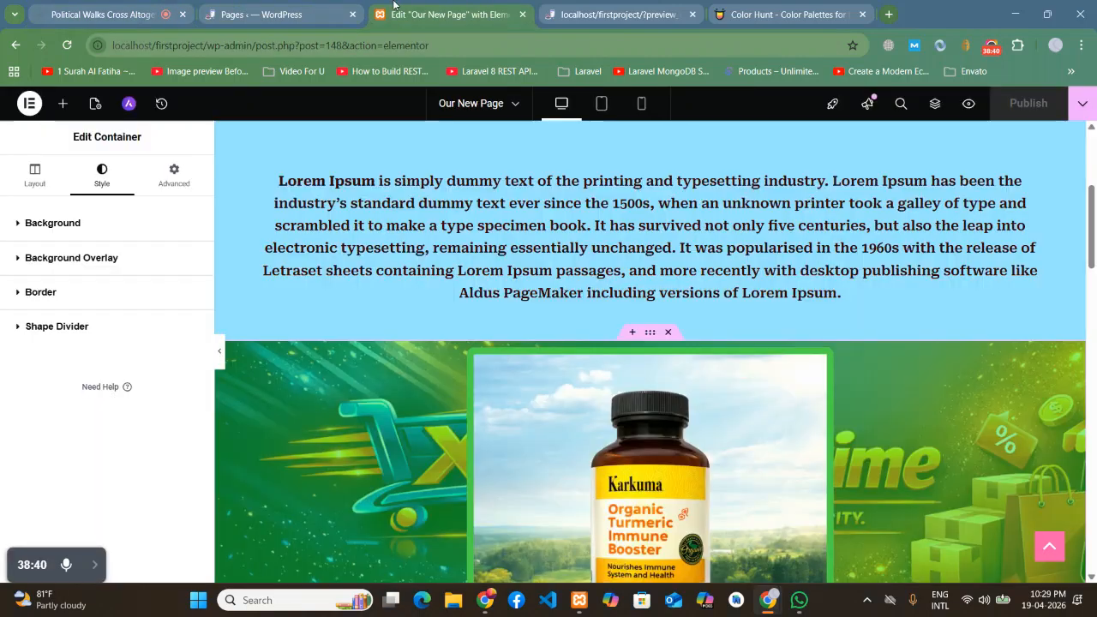
left_click_drag(1093, 250, 1094, 316)
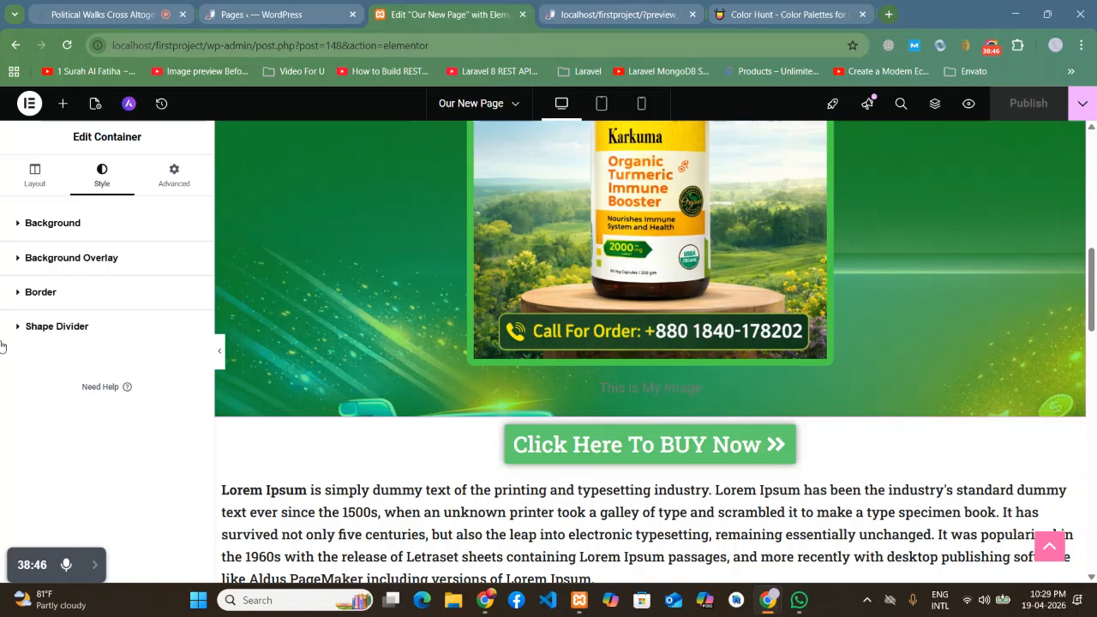
scroll(282, 280, "up", 3)
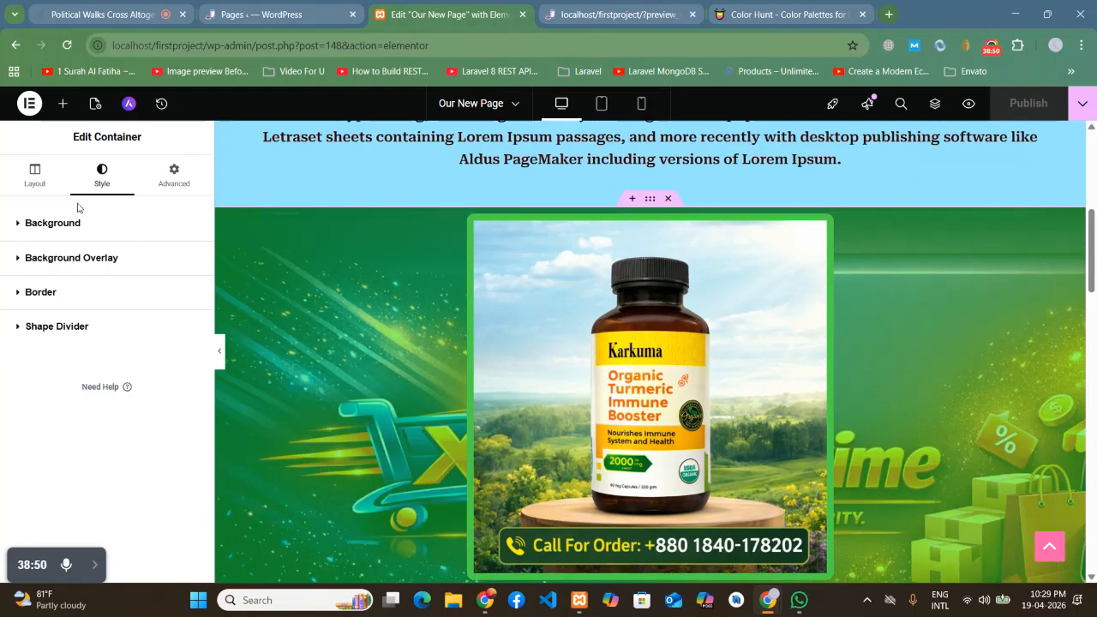
left_click(1049, 223)
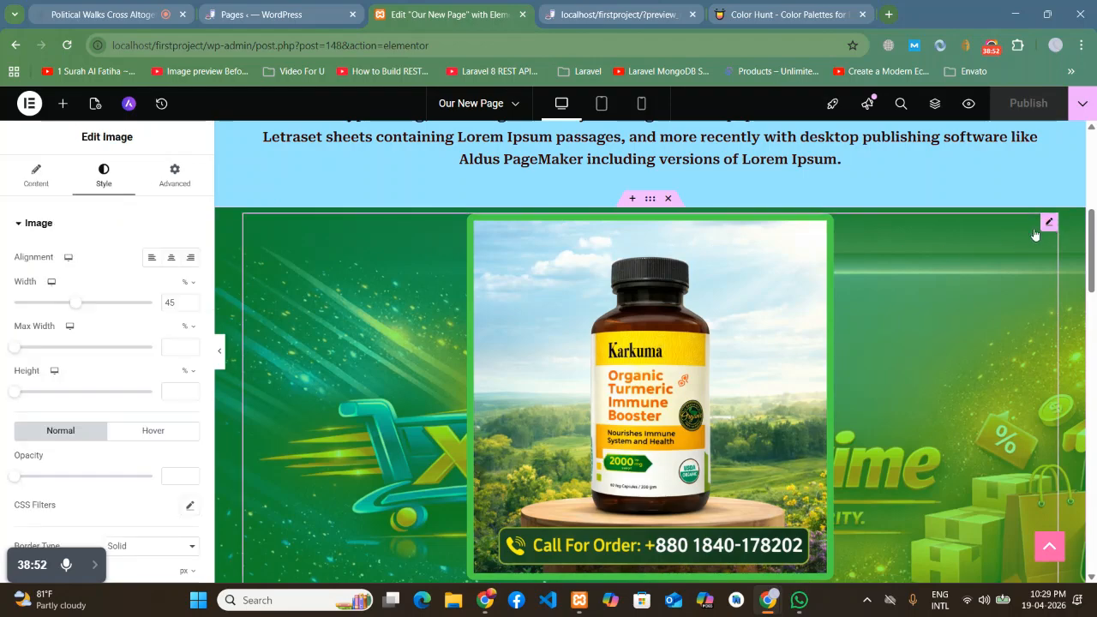
scroll(19, 325, "down", 2)
scroll(17, 334, "up", 2)
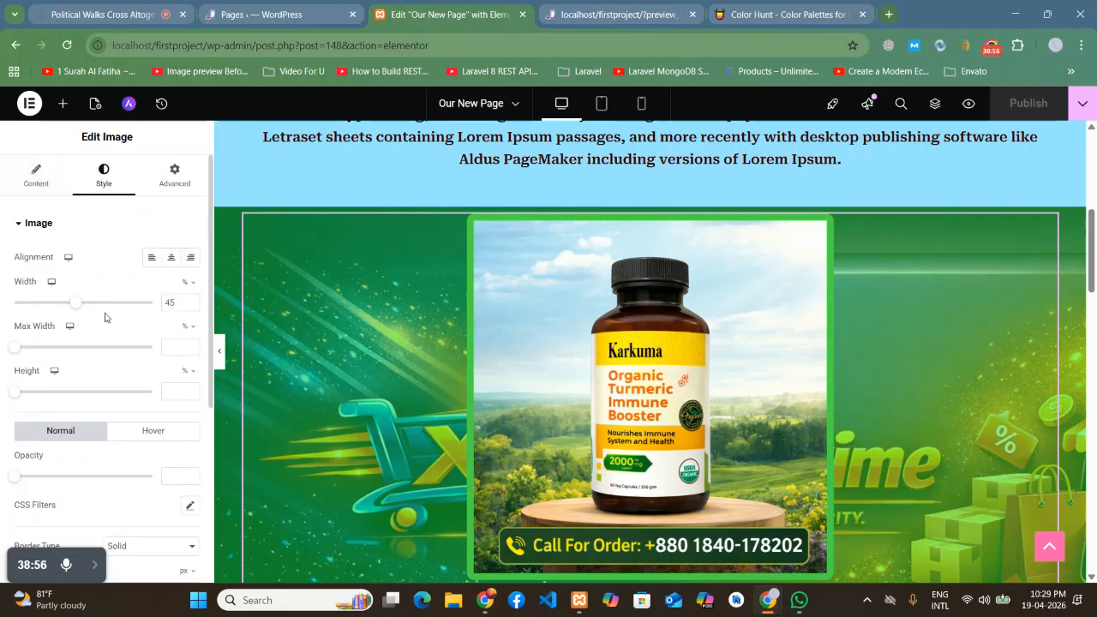
scroll(43, 391, "down", 5)
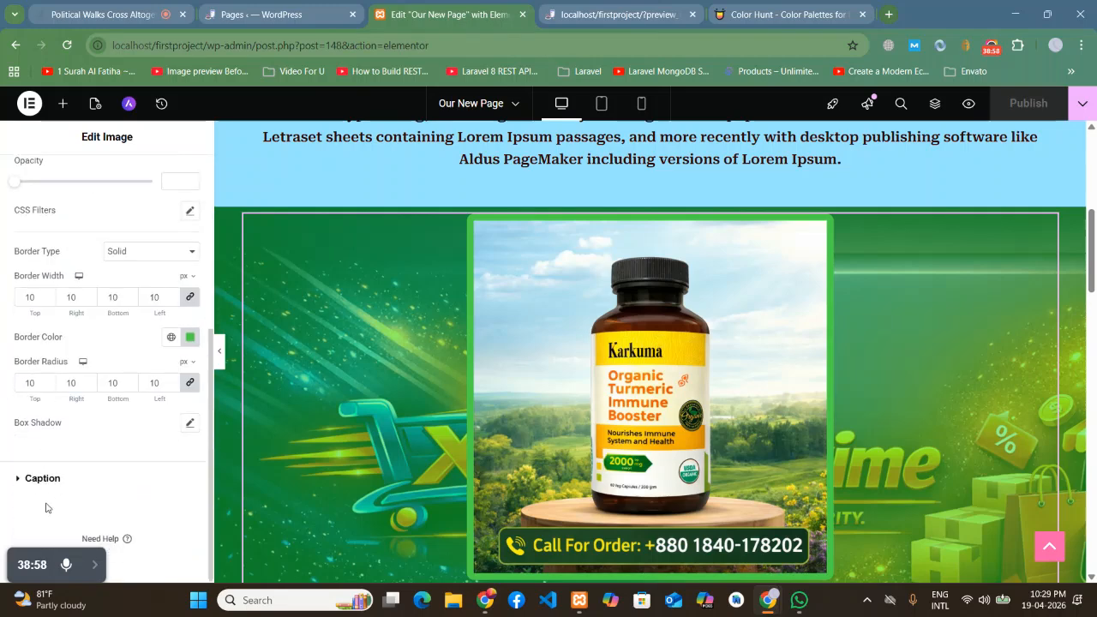
left_click(44, 480)
scroll(600, 377, "down", 3)
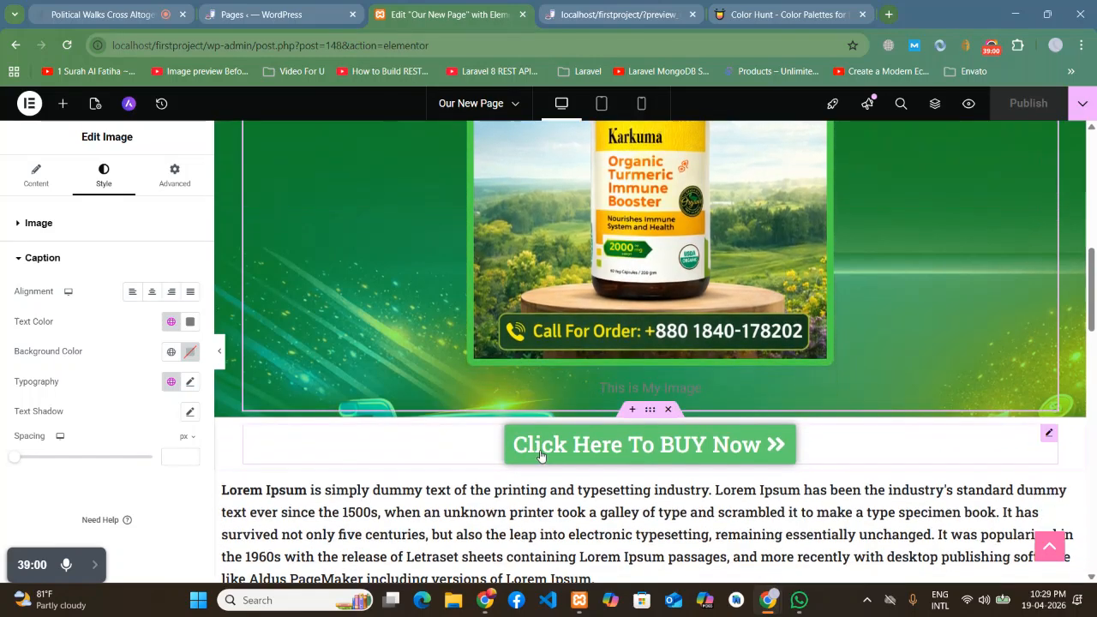
left_click(190, 321)
left_click_drag(146, 394, 100, 380)
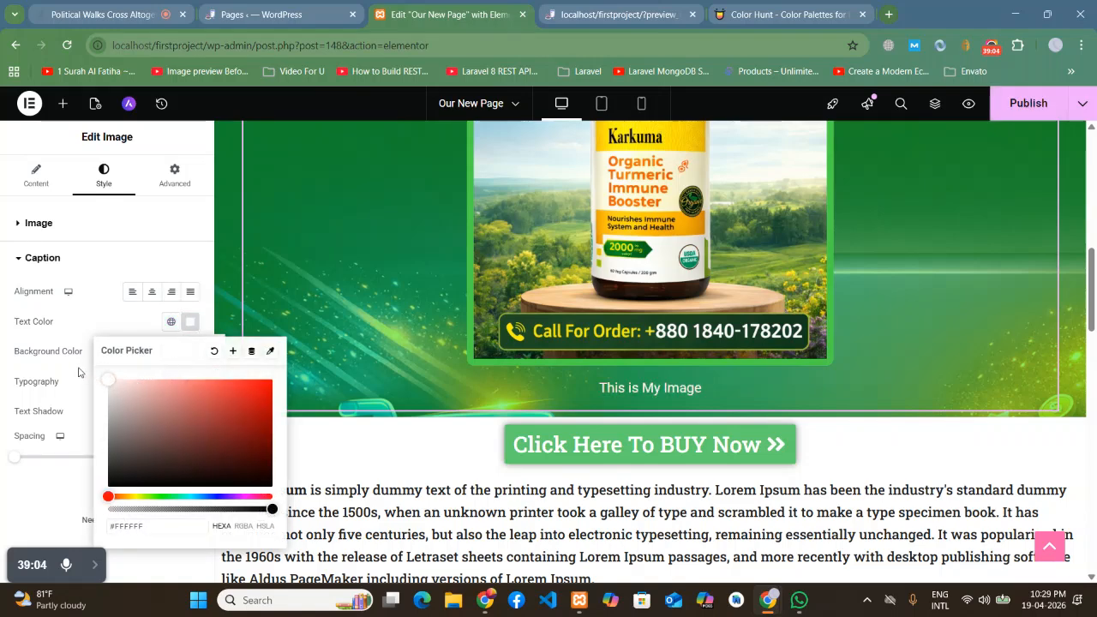
left_click(31, 493)
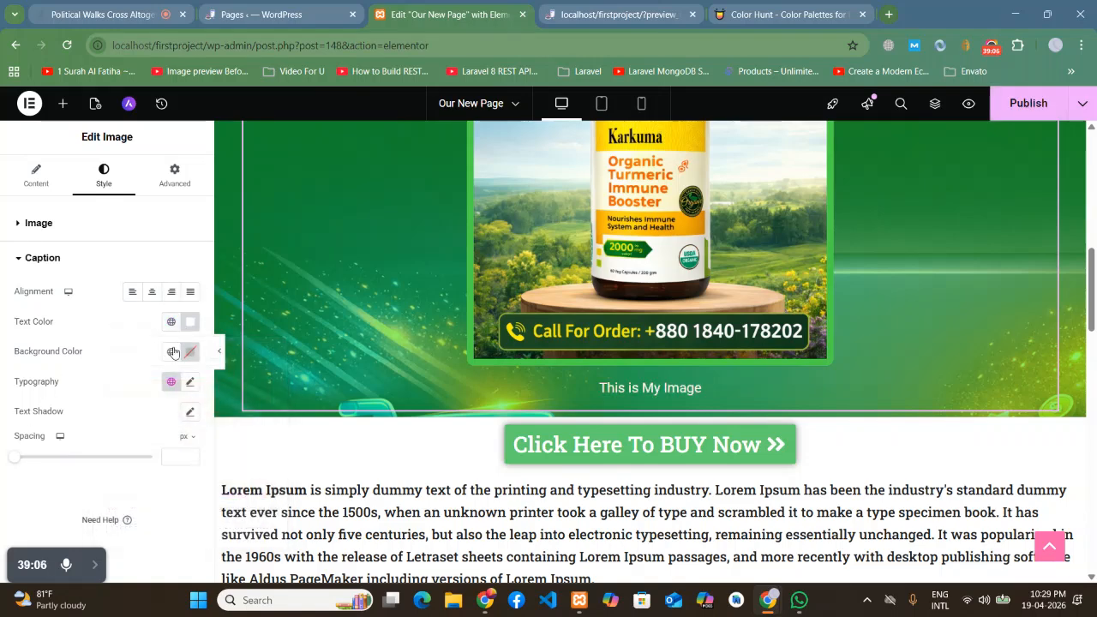
Step: Set the image caption's font family to Roboto Slab and publish the page
left_click(188, 381)
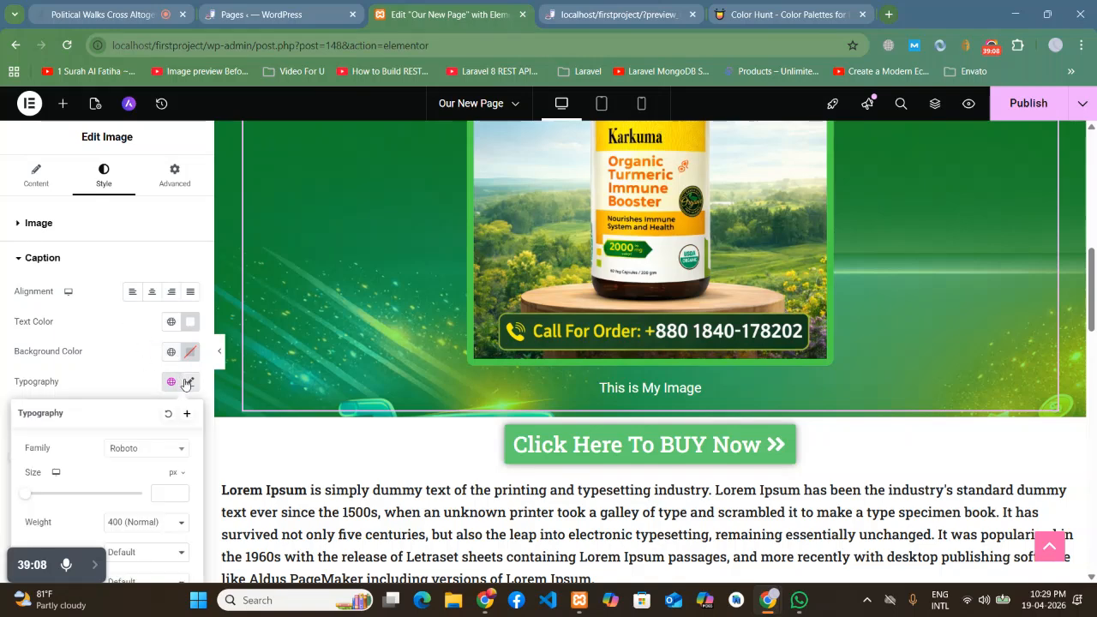
left_click(136, 449)
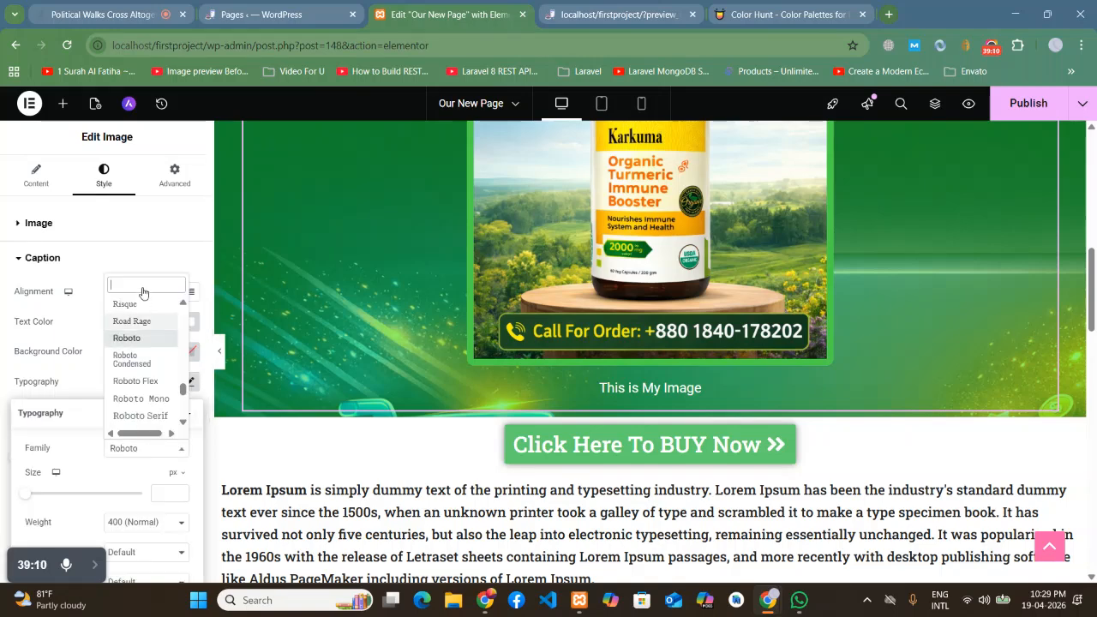
type("robo")
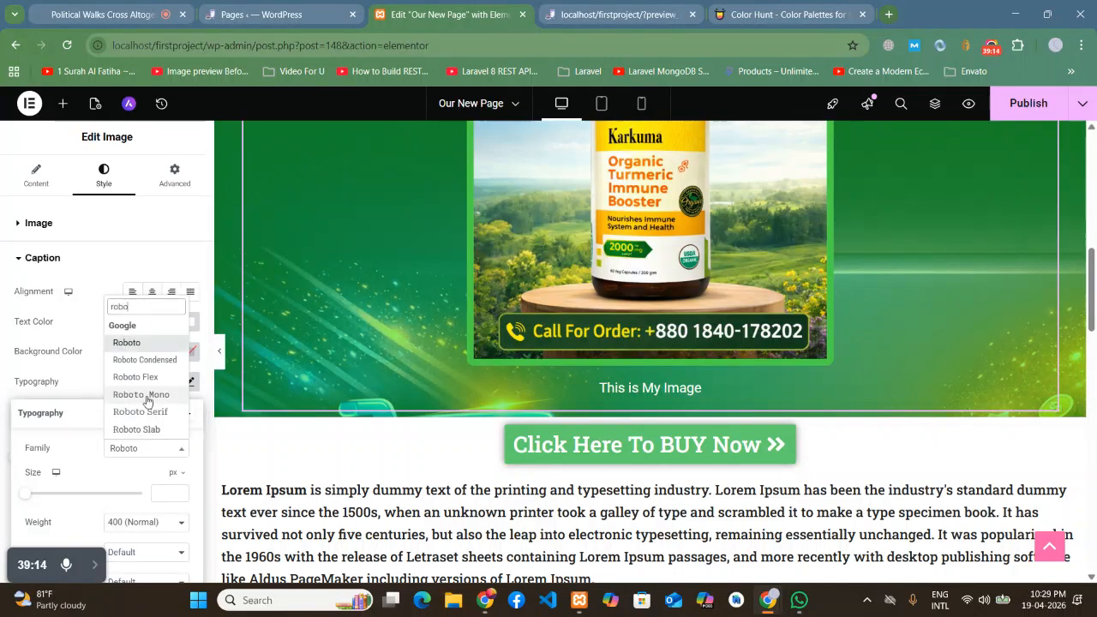
left_click(137, 429)
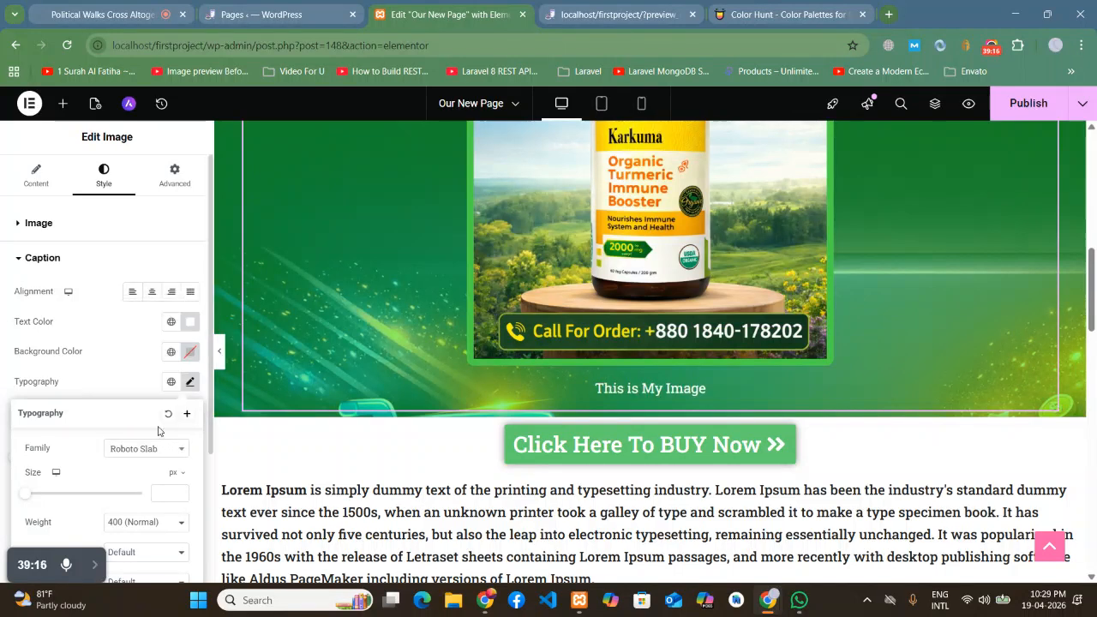
left_click(1016, 104)
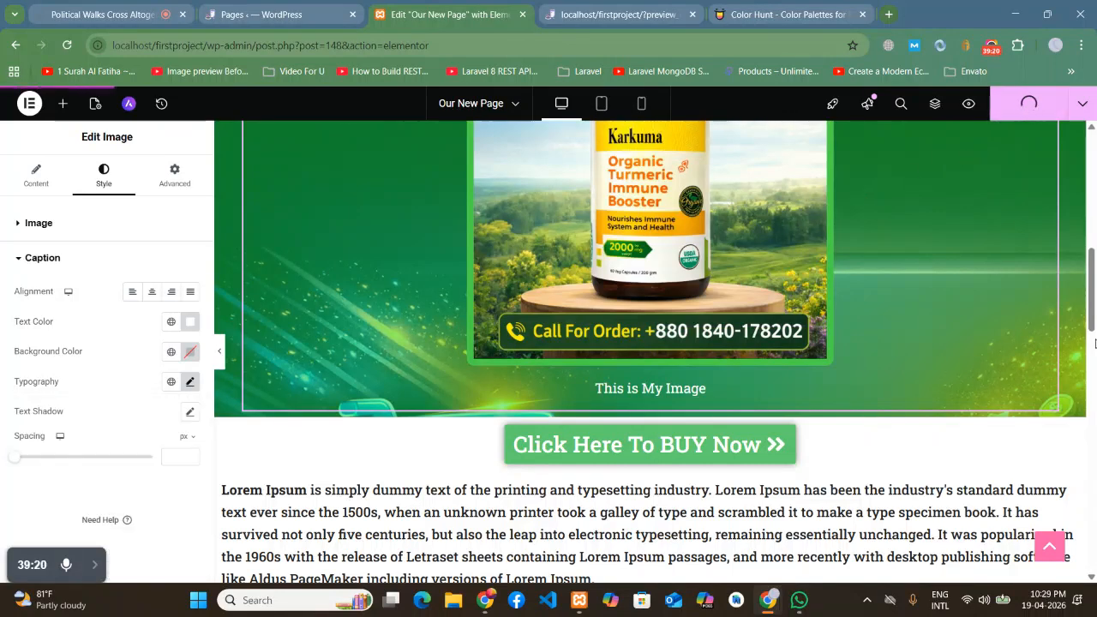
Step: Review the restyled image caption and the rest of the page in the preview, from the title section to the footer
left_click(619, 13)
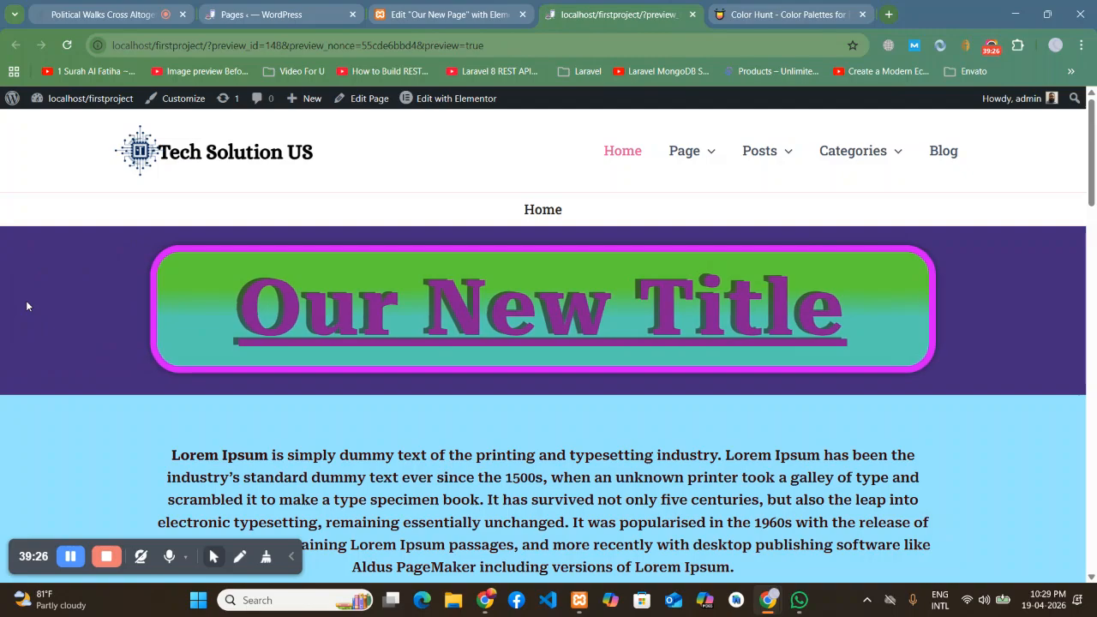
scroll(25, 306, "down", 8)
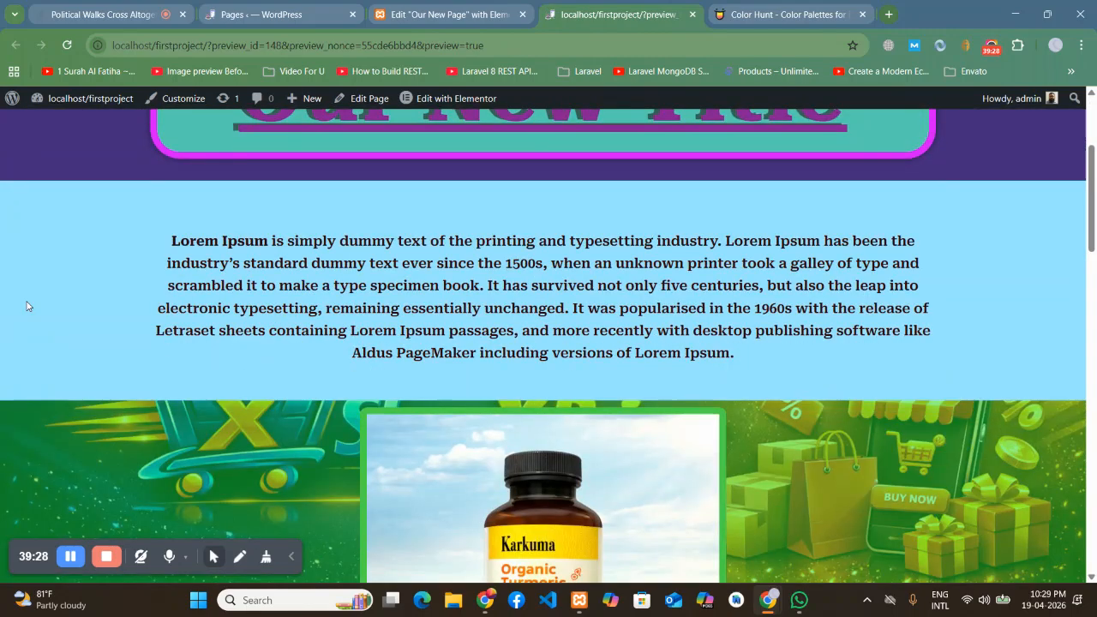
scroll(63, 319, "down", 9)
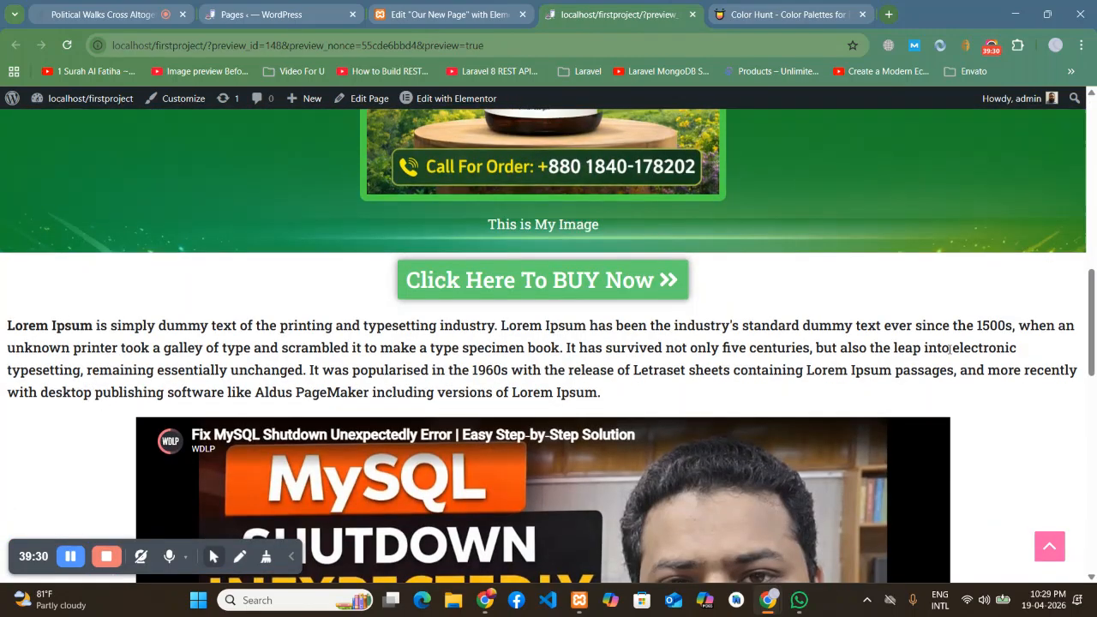
scroll(950, 351, "down", 3)
scroll(951, 353, "up", 5)
scroll(951, 354, "down", 5)
scroll(951, 355, "down", 3)
scroll(952, 355, "up", 6)
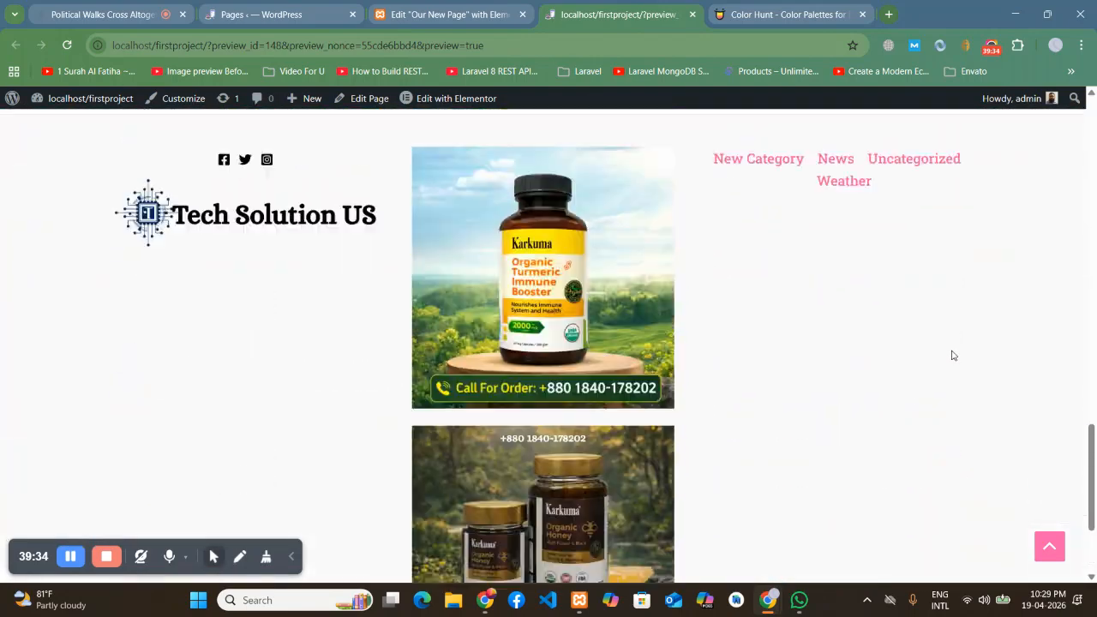
scroll(951, 355, "up", 3)
scroll(952, 356, "down", 7)
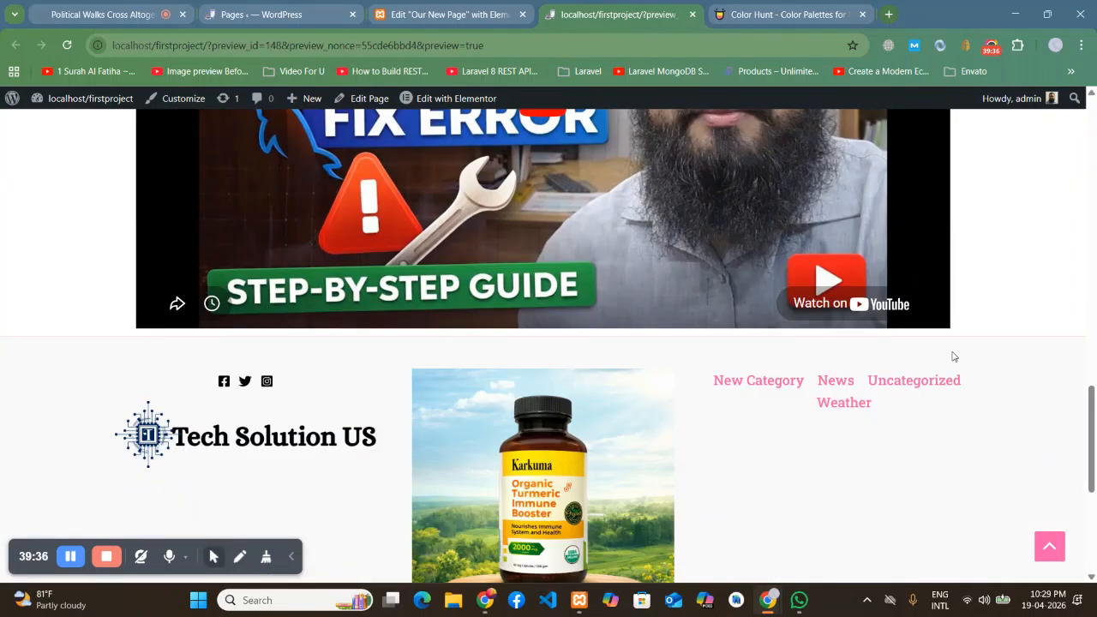
scroll(998, 343, "up", 3)
scroll(998, 342, "up", 10)
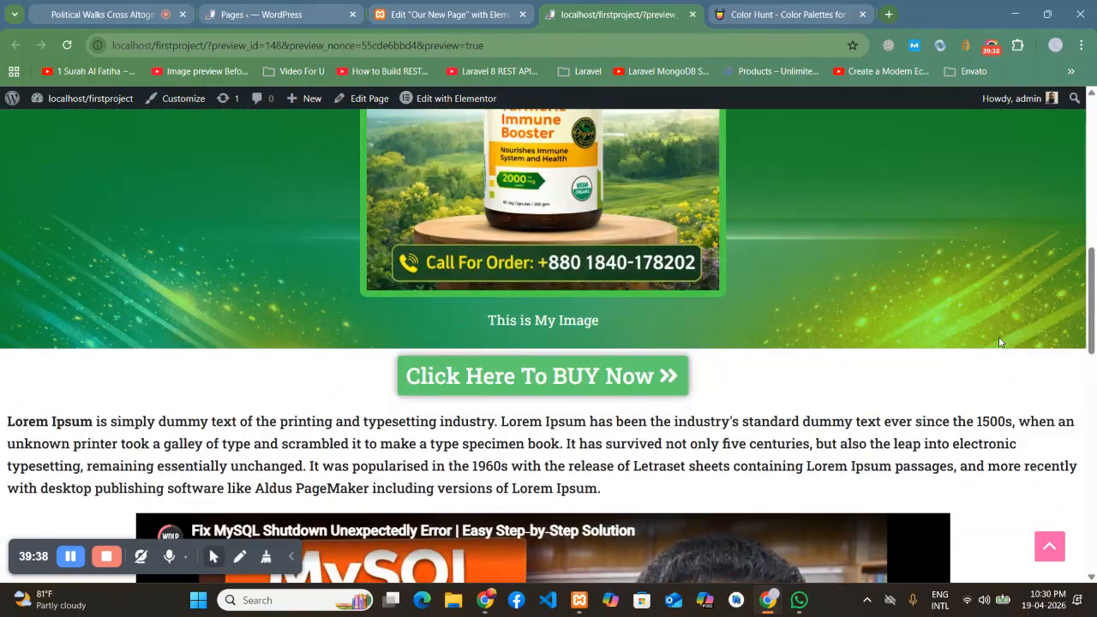
scroll(998, 342, "down", 7)
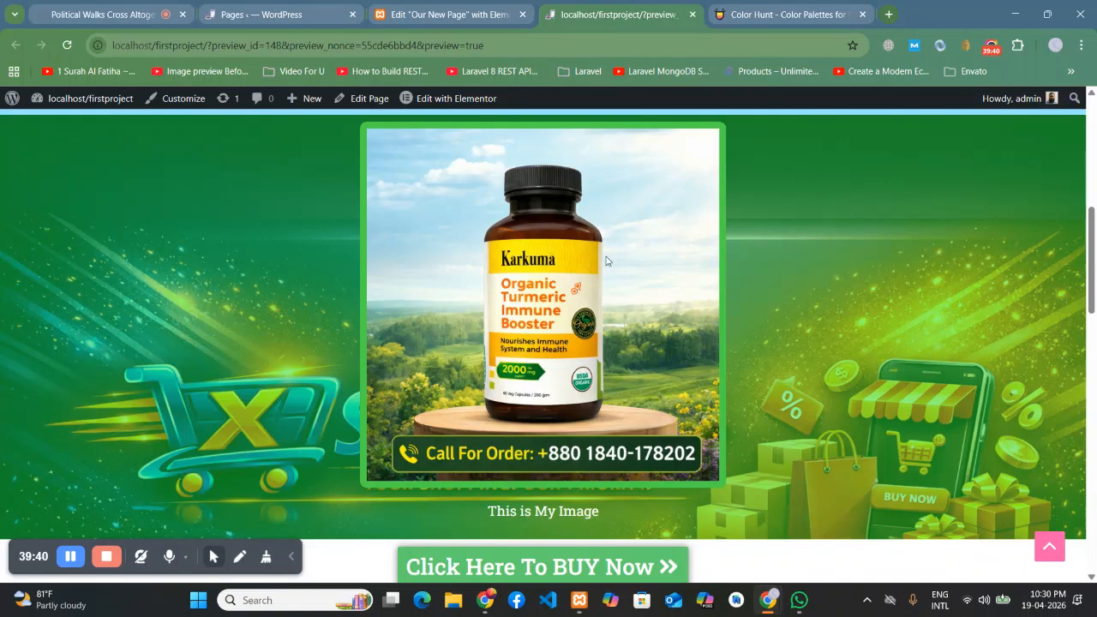
scroll(425, 381, "down", 1)
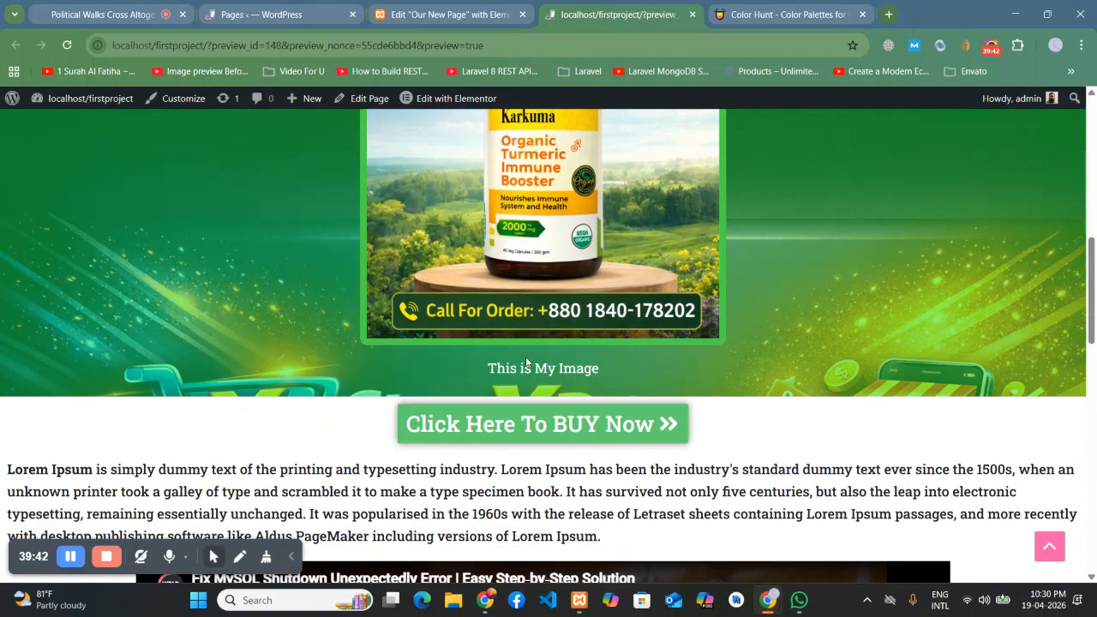
scroll(623, 372, "up", 4)
scroll(622, 373, "up", 1)
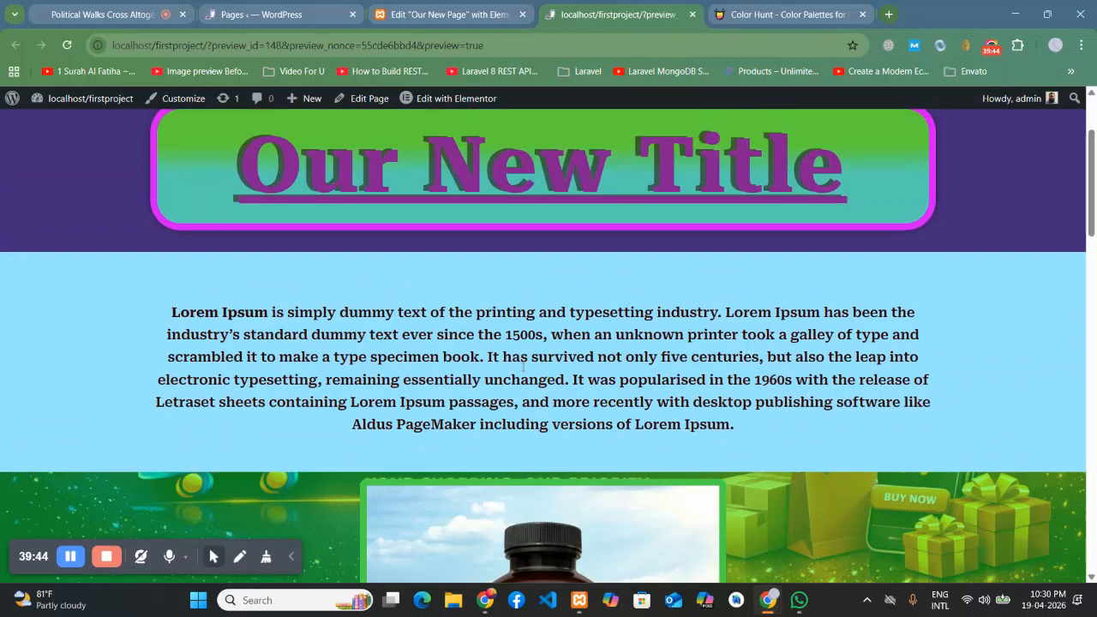
scroll(623, 370, "down", 1)
scroll(622, 370, "down", 3)
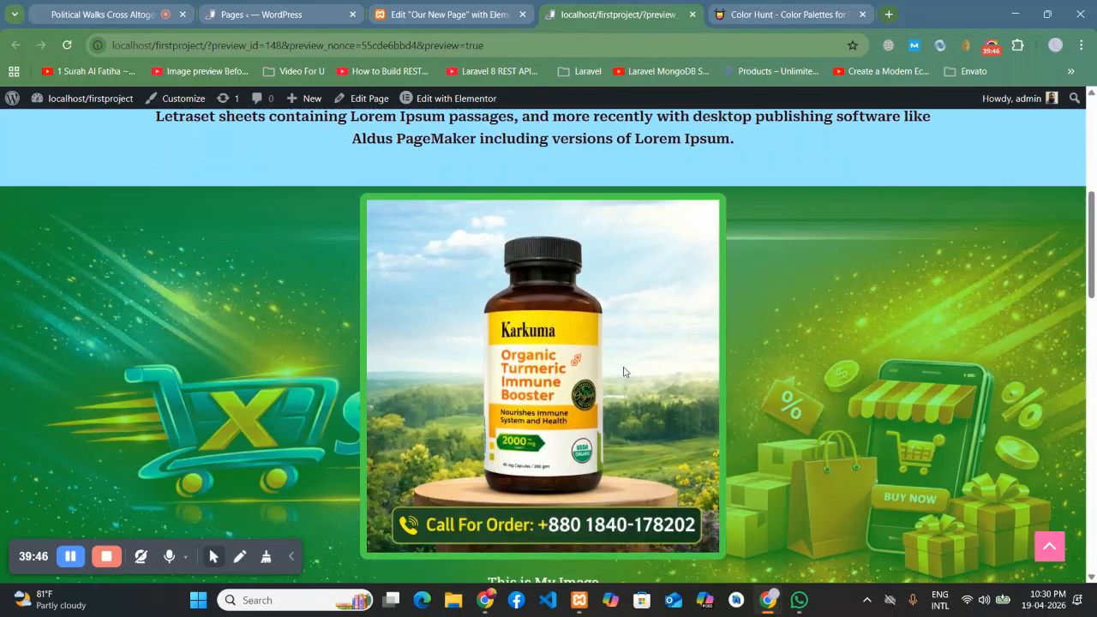
scroll(888, 385, "up", 6)
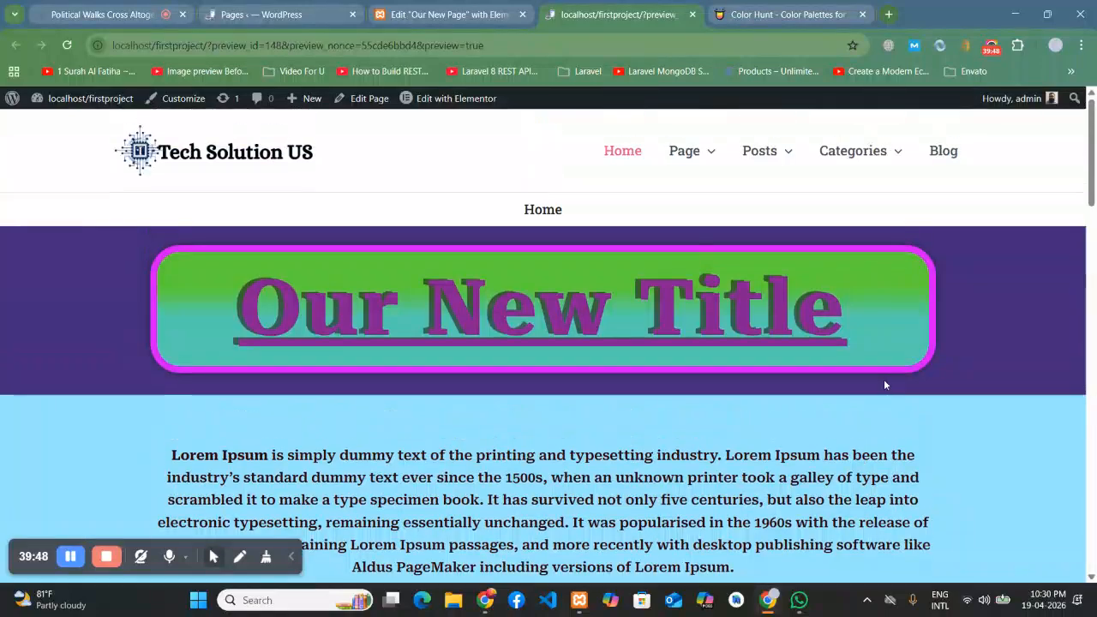
Step: Return to the Elementor editor and look over the sections below the bottle image and the Basic widgets list
mouse_move(422, 114)
left_click(424, 9)
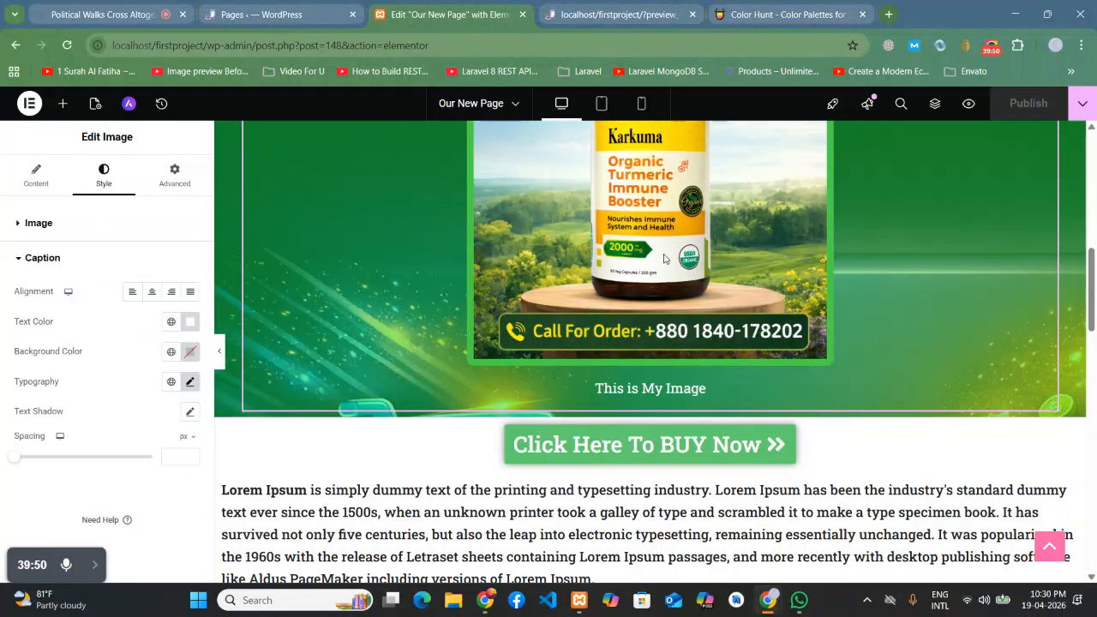
scroll(548, 168, "down", 4)
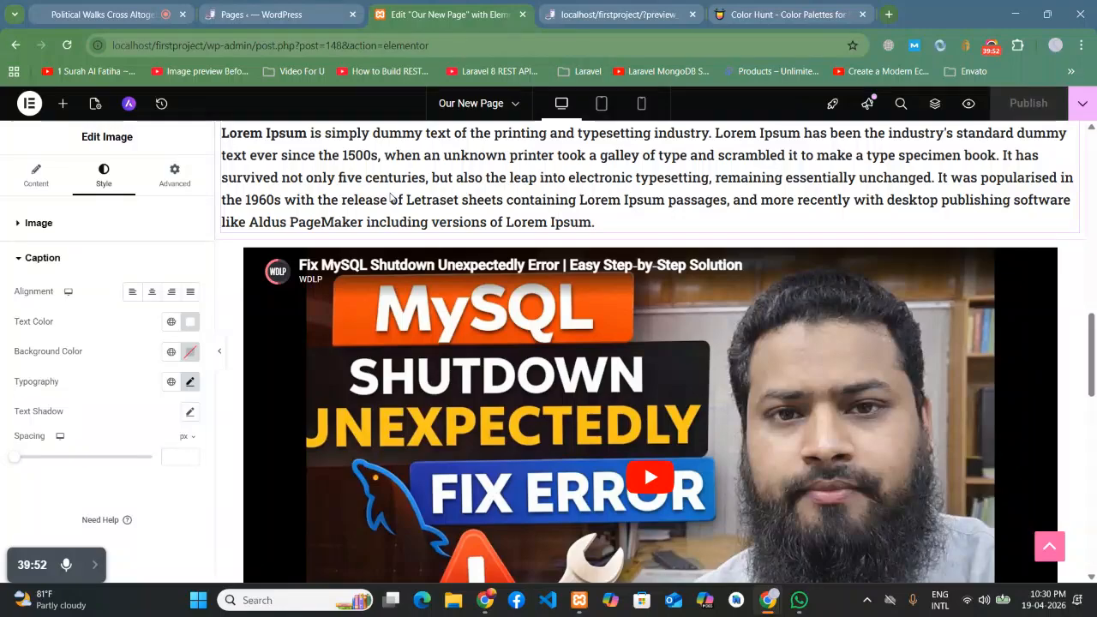
scroll(391, 197, "down", 7)
scroll(320, 128, "up", 2)
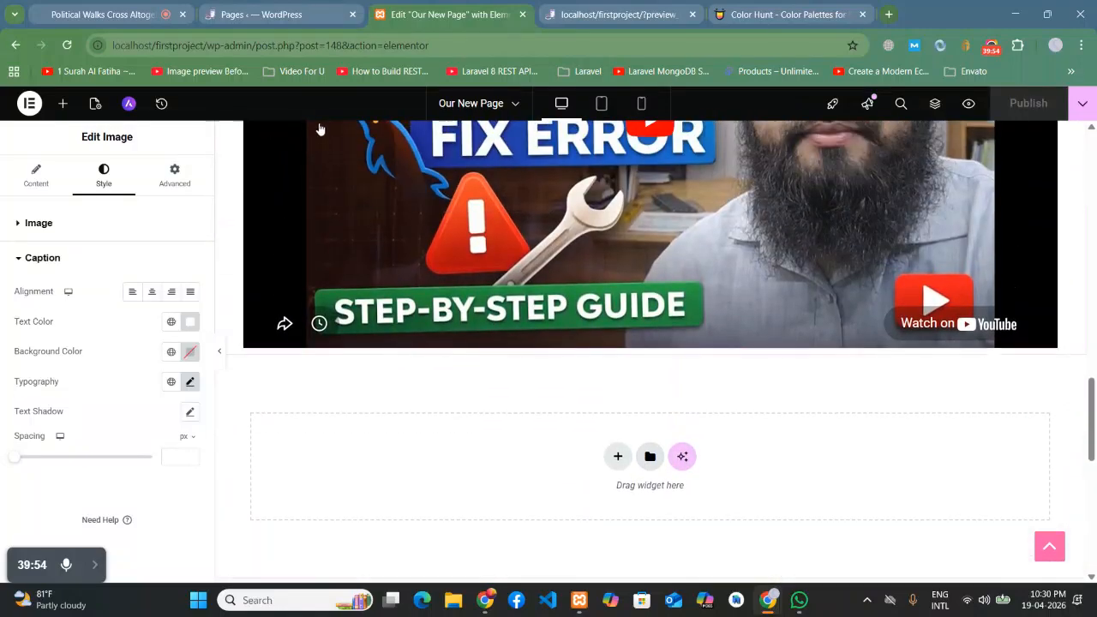
scroll(311, 217, "up", 5)
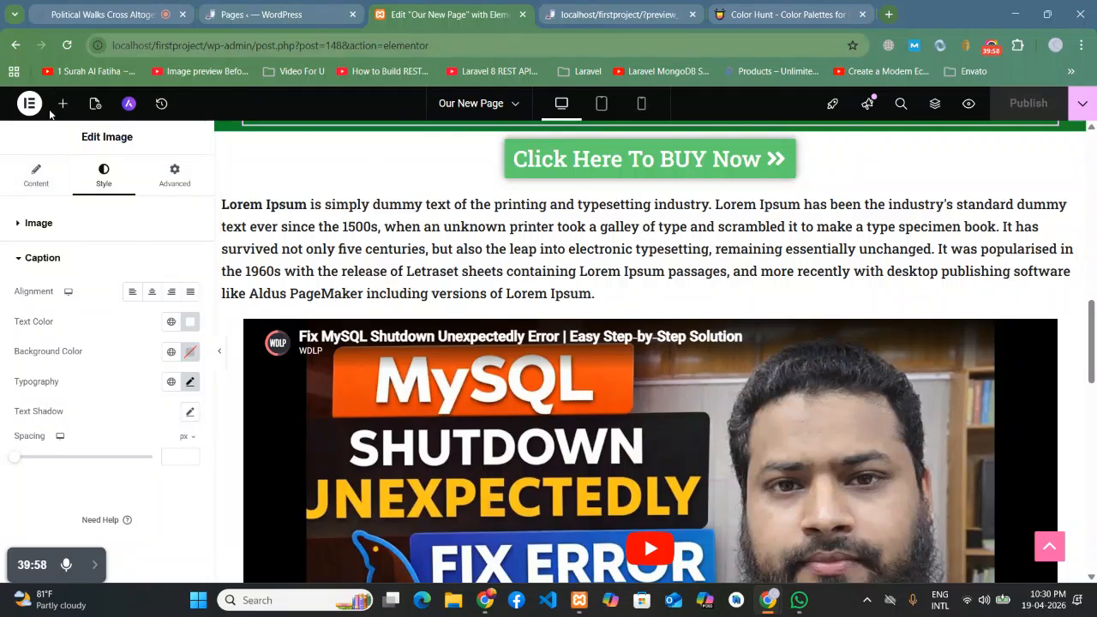
left_click(63, 103)
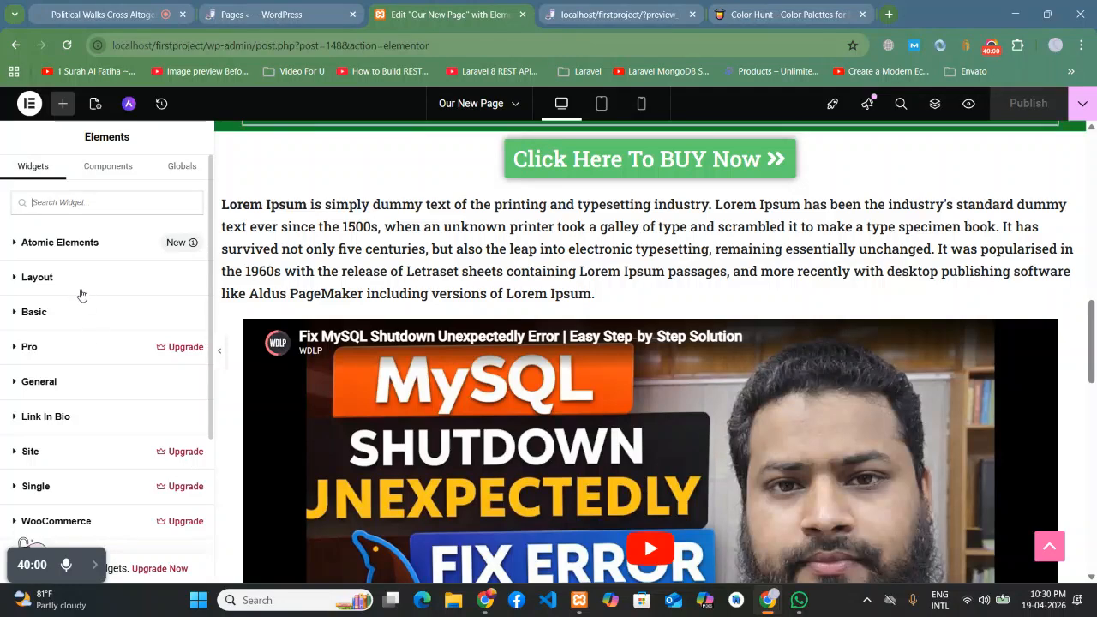
left_click(34, 312)
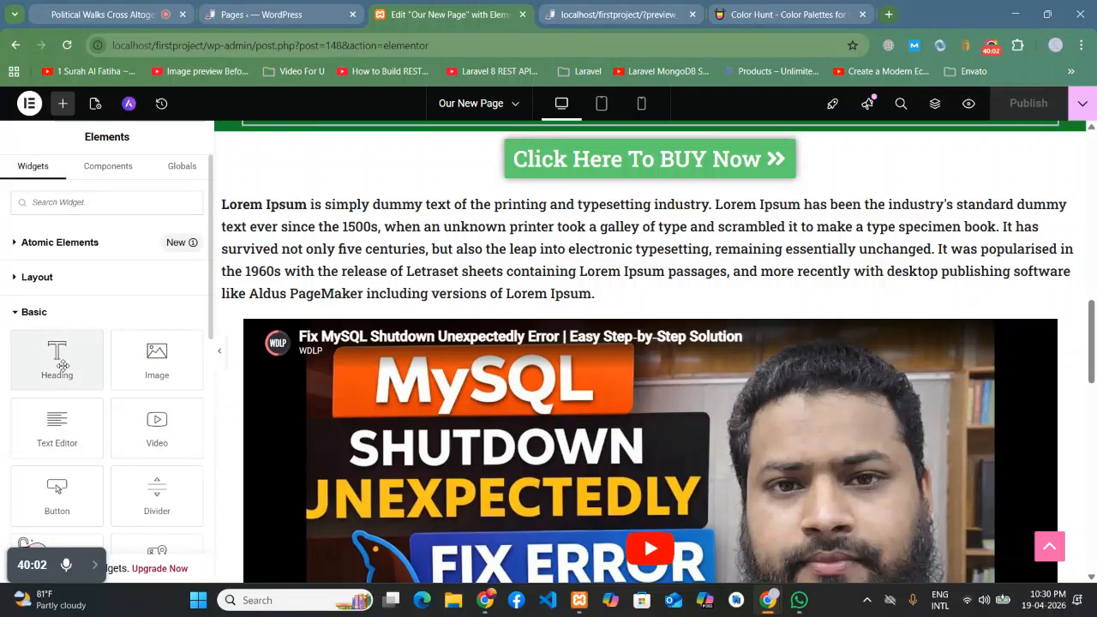
scroll(144, 363, "down", 1)
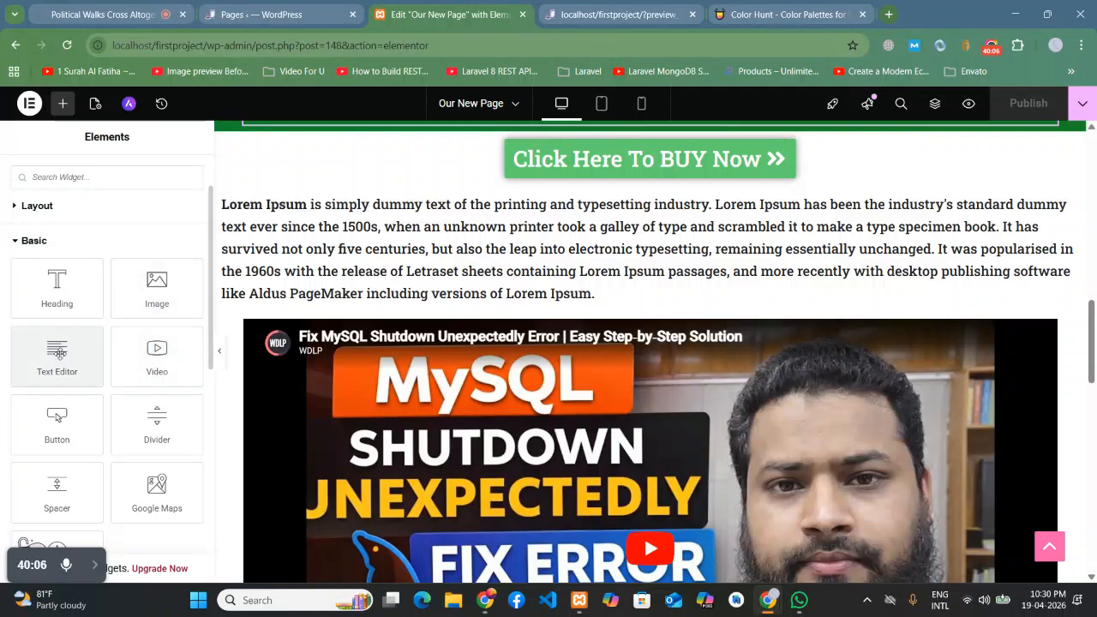
scroll(357, 389, "down", 1)
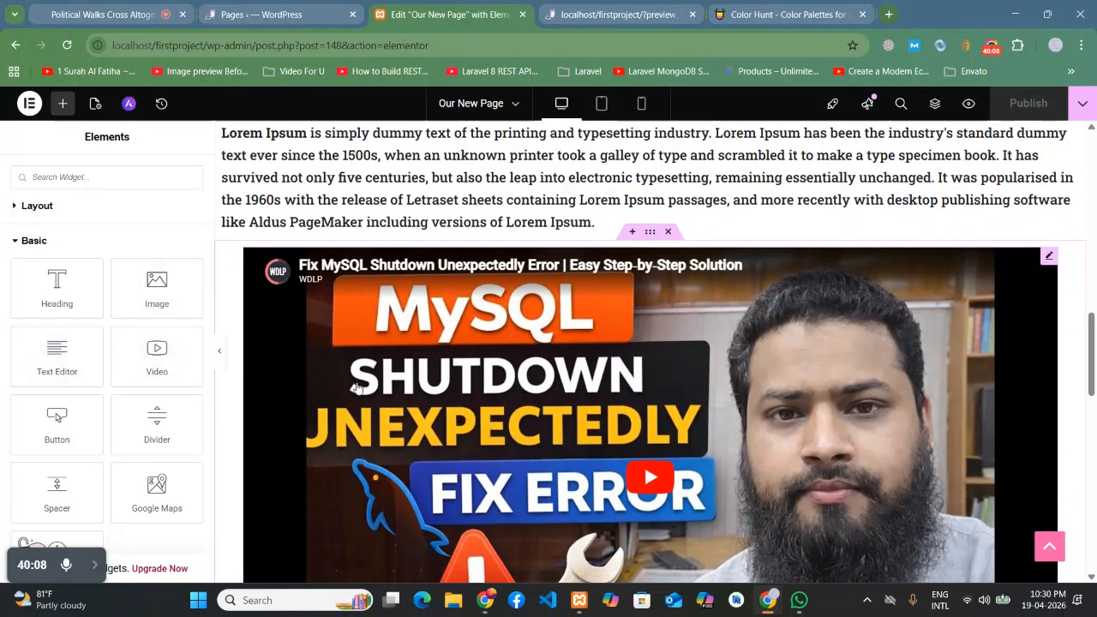
Step: Give the container around the YouTube video a solid light gray background color and publish the page
left_click(653, 236)
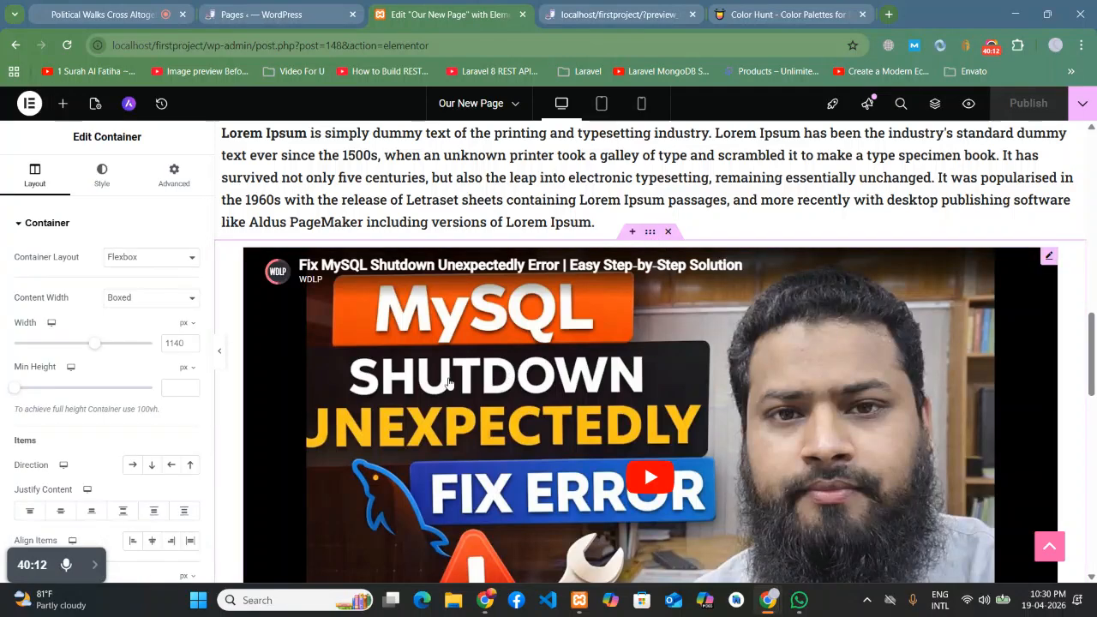
scroll(448, 383, "down", 3)
scroll(454, 384, "up", 3)
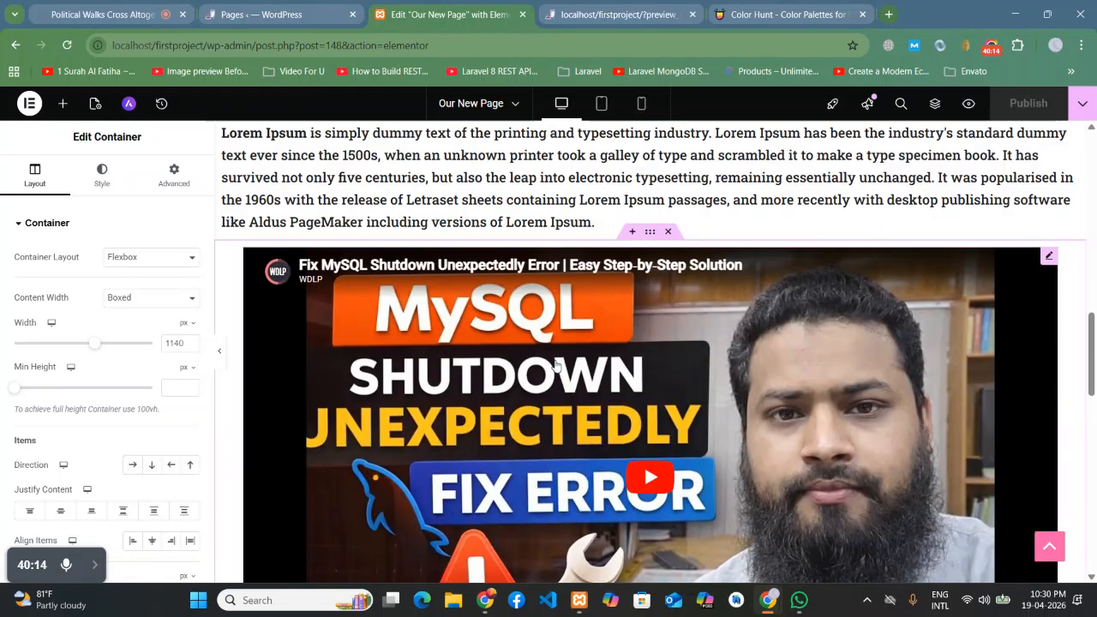
left_click(105, 180)
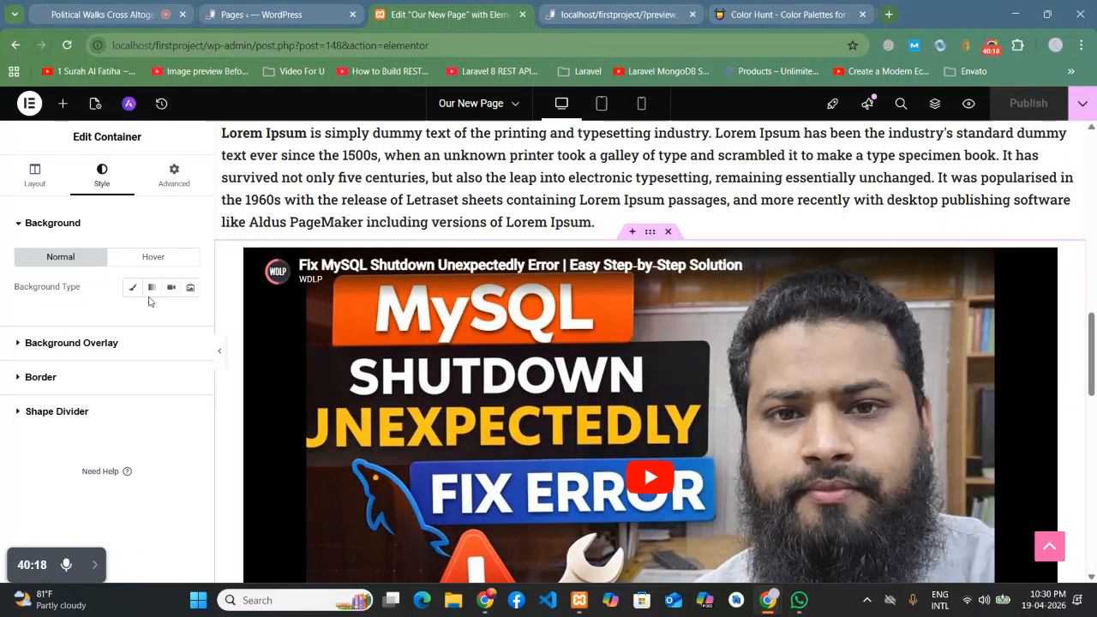
left_click(133, 287)
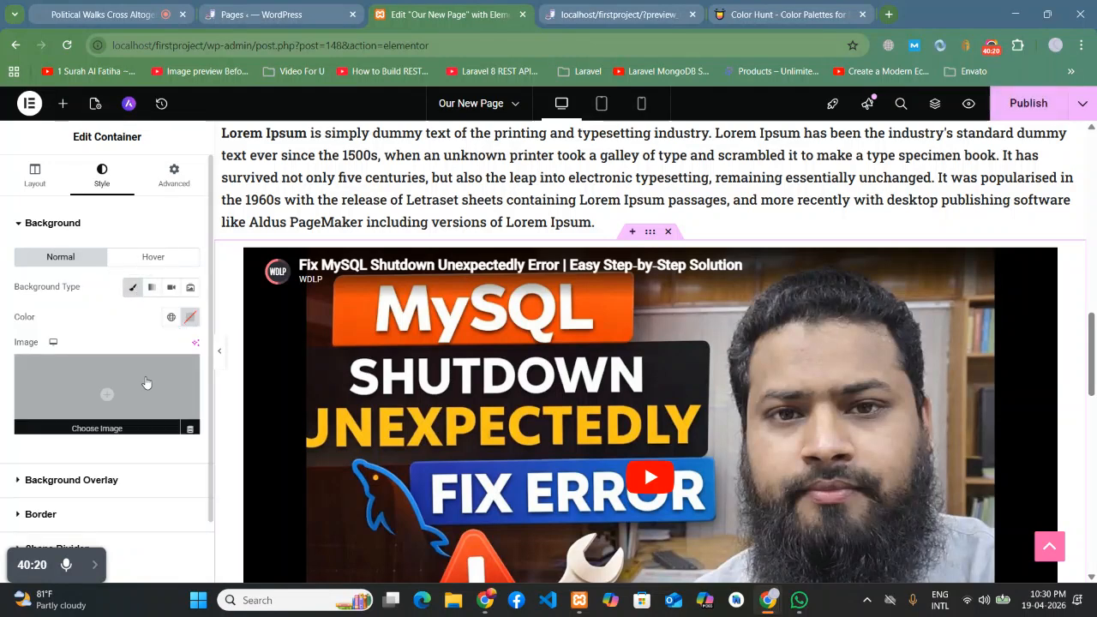
left_click(189, 318)
left_click_drag(124, 402, 104, 383)
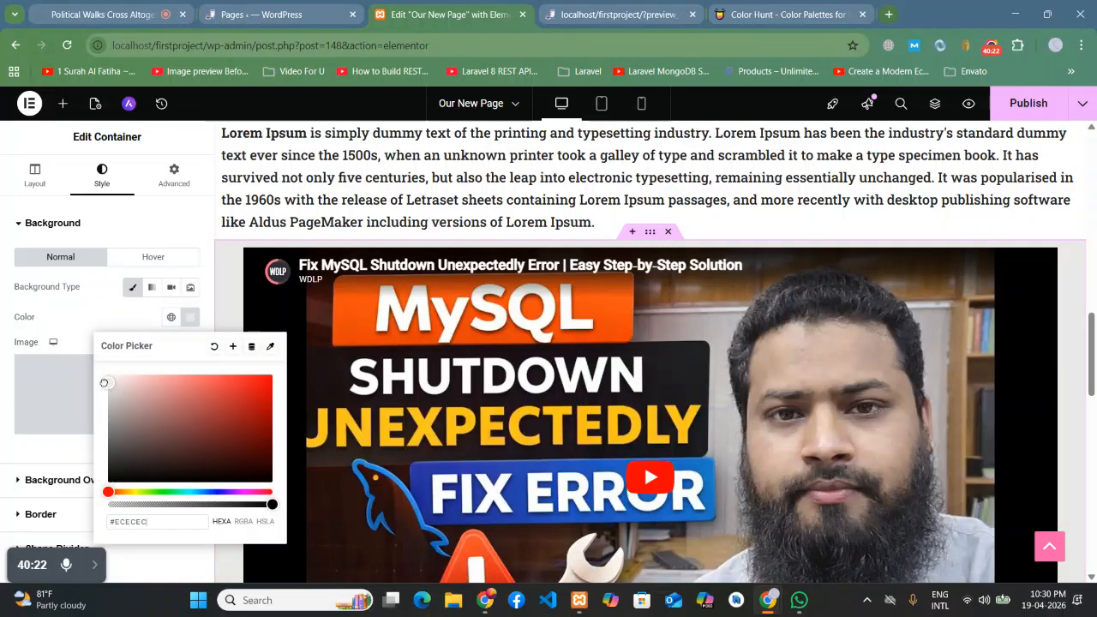
left_click(70, 319)
left_click(1029, 103)
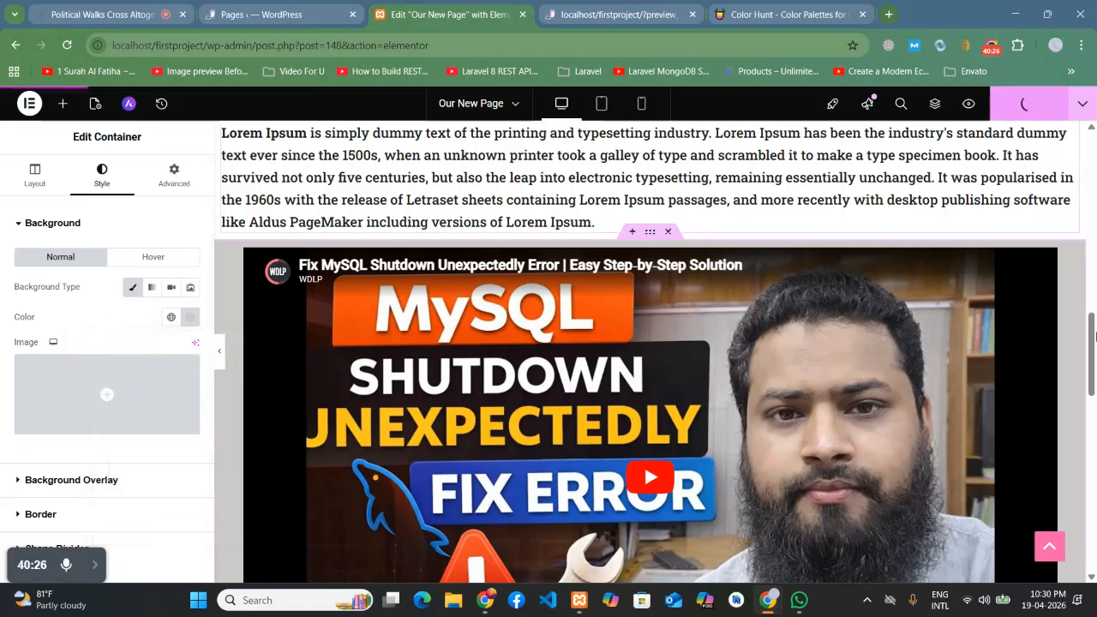
Step: Review the gray background around the video section in the page preview
scroll(1094, 370, "down", 3)
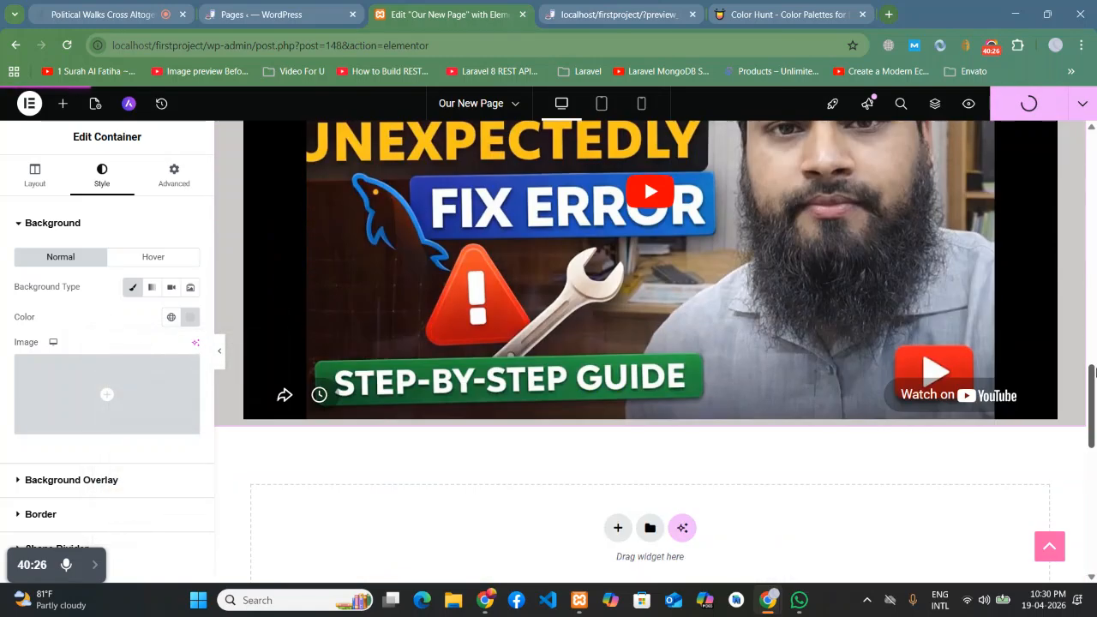
left_click(556, 10)
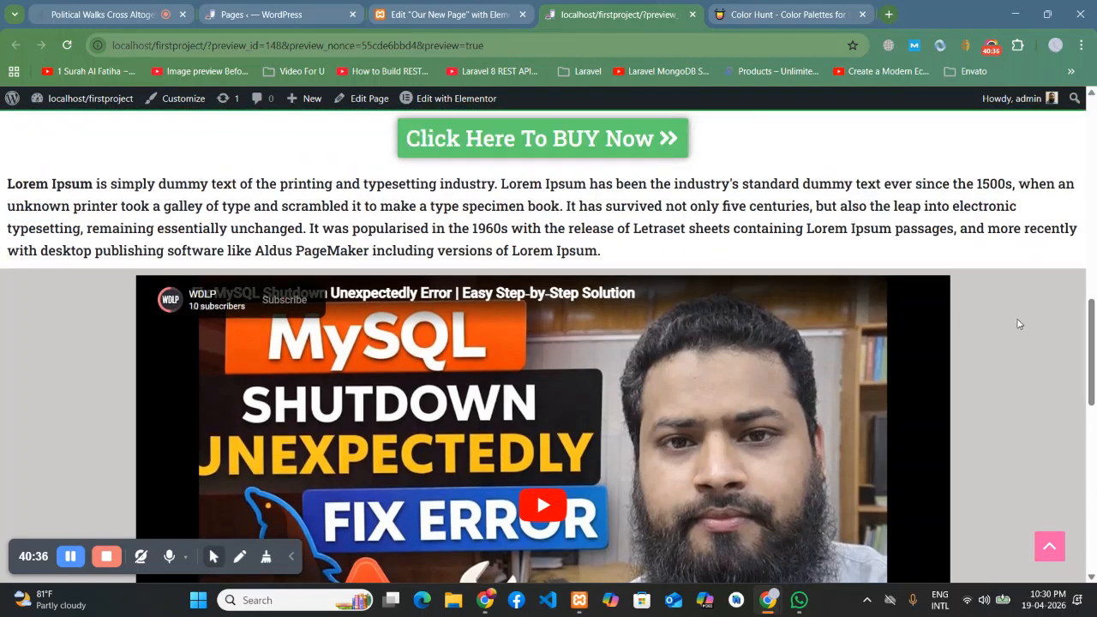
scroll(1039, 327, "up", 1)
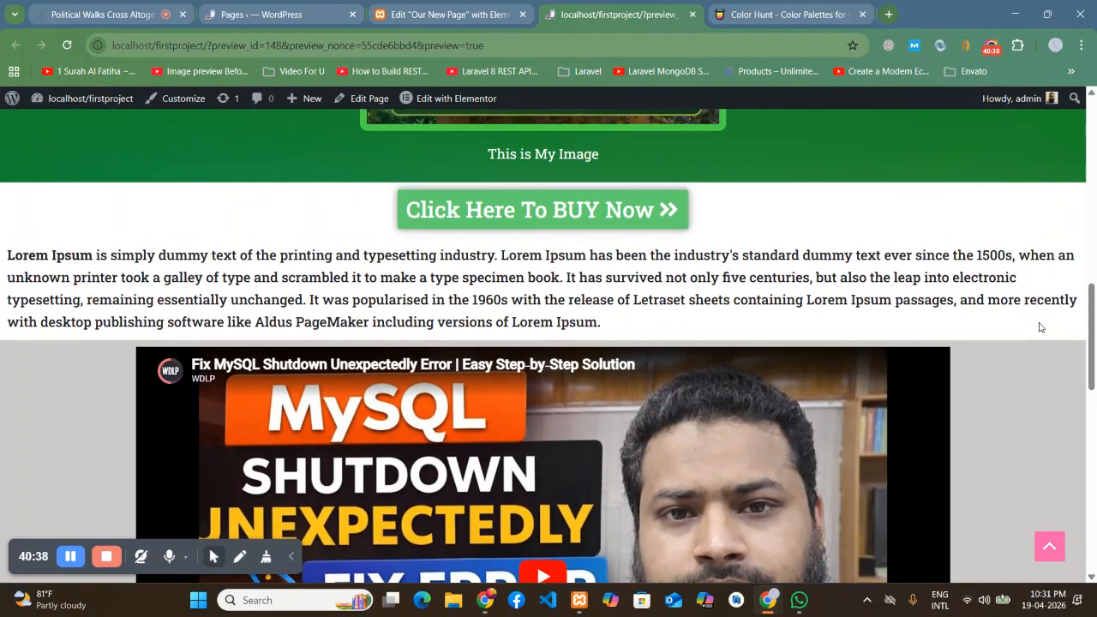
scroll(1019, 327, "down", 2)
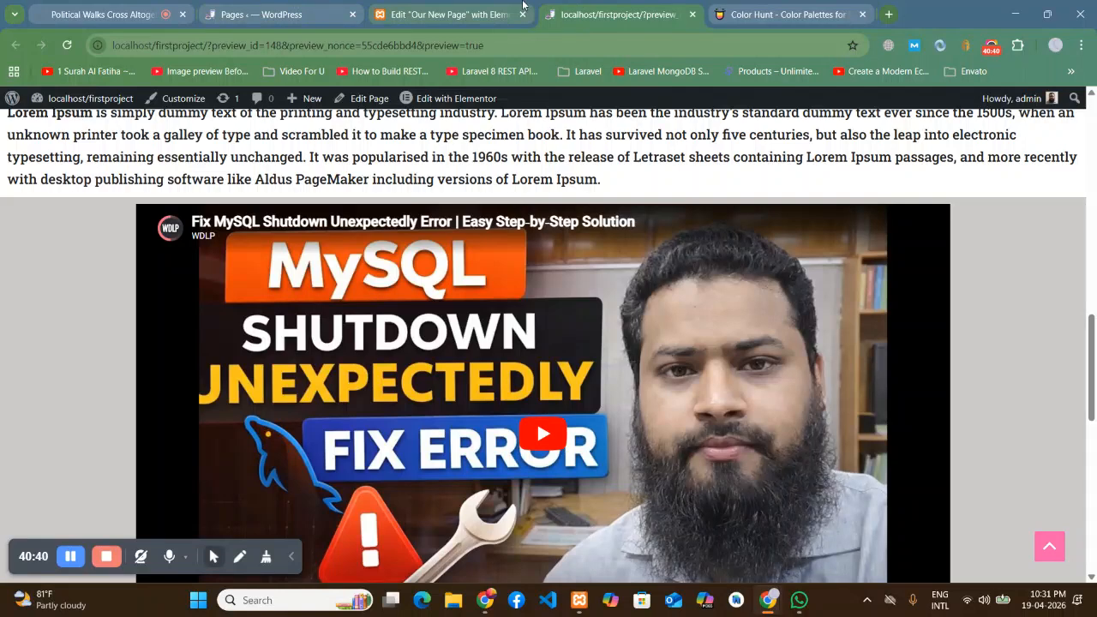
Step: Return to the Elementor editor and view the video container's advanced layout settings, including margin and padding
left_click(523, 6)
scroll(606, 386, "up", 3)
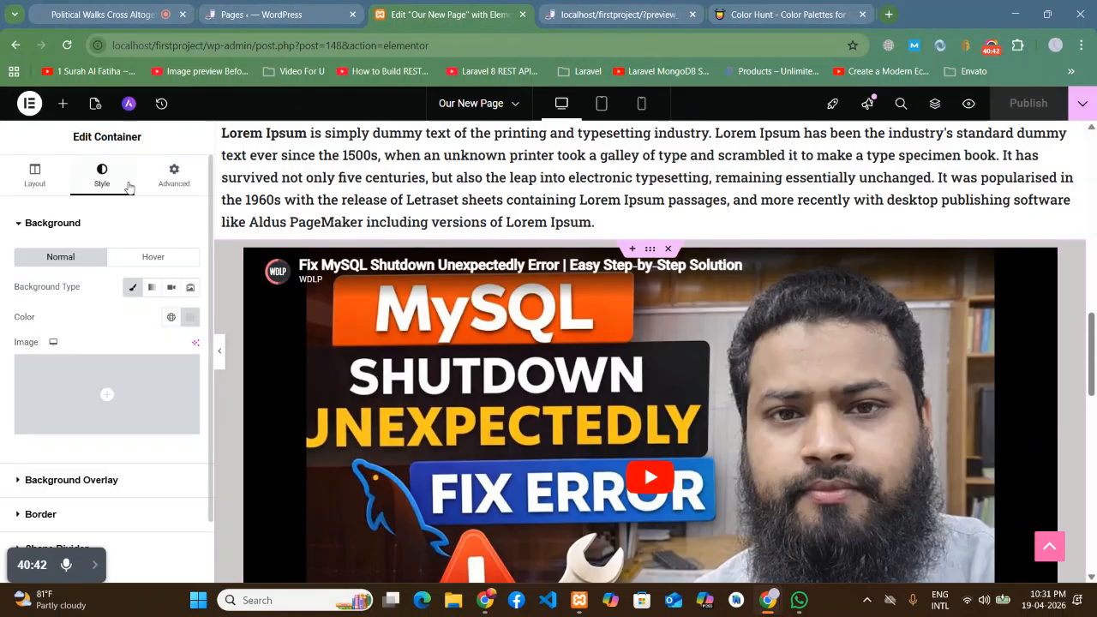
left_click(169, 178)
scroll(647, 332, "up", 1)
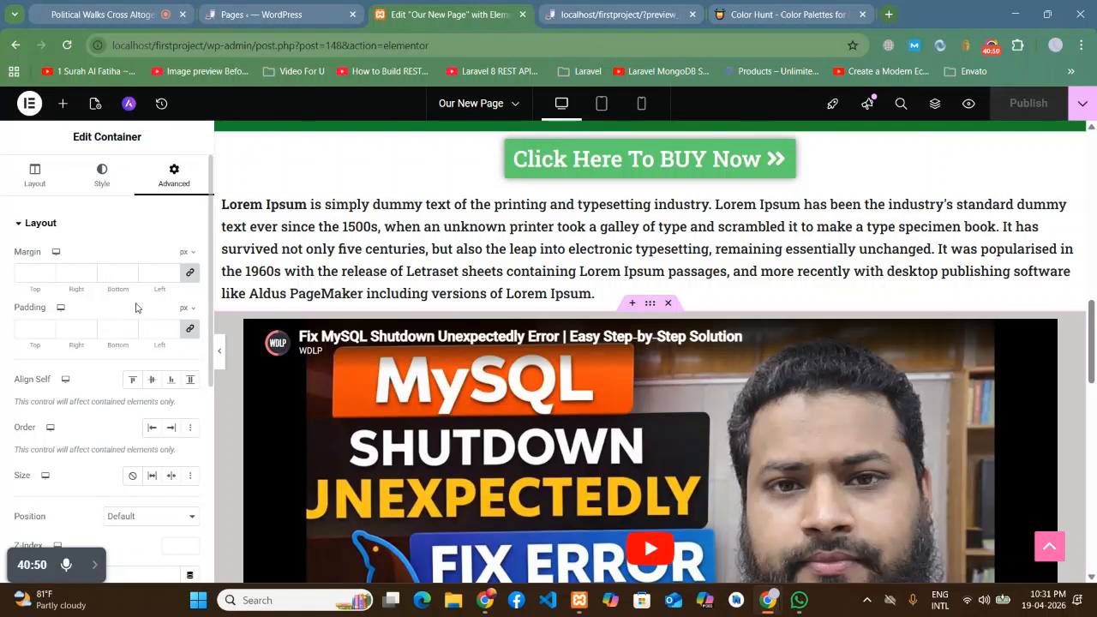
Step: Try autoplay on the embedded YouTube video and turn it off again
left_click(1050, 330)
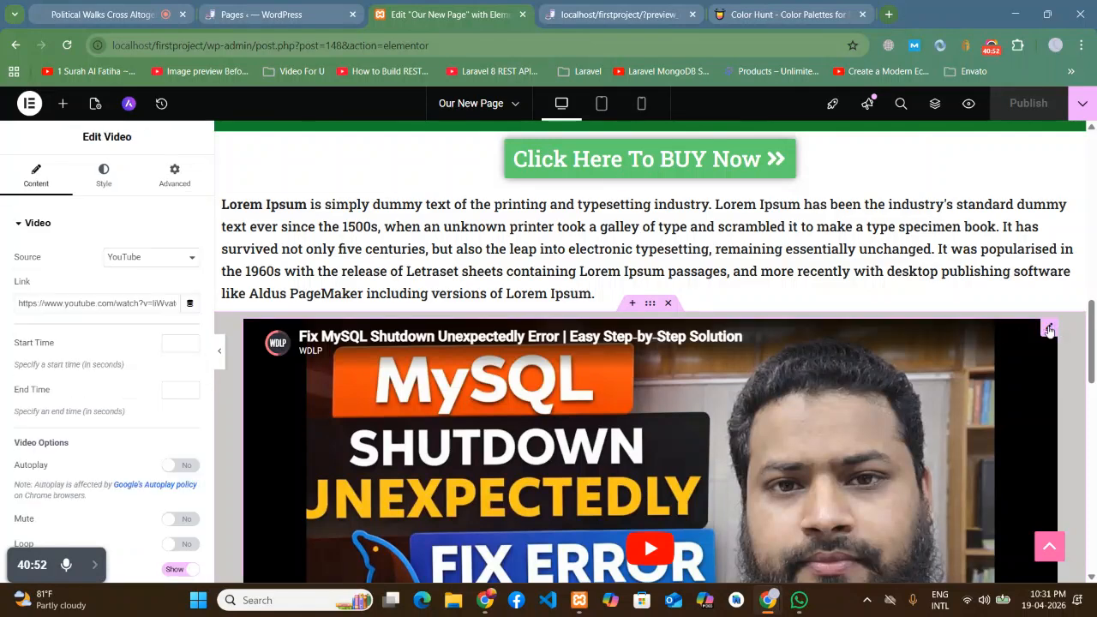
scroll(96, 403, "down", 1)
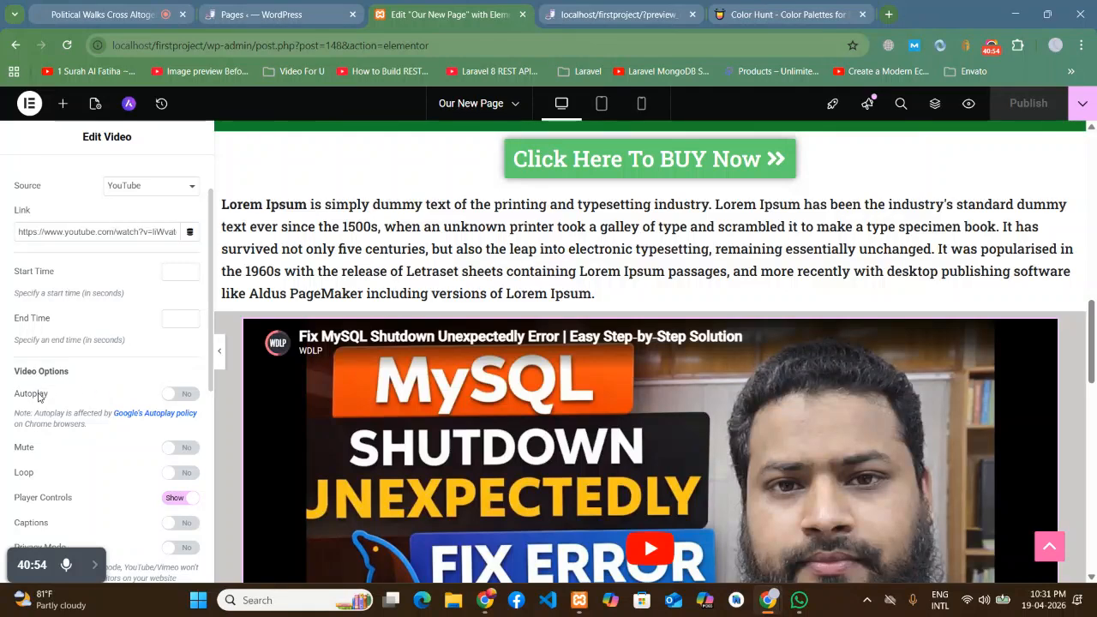
left_click(187, 395)
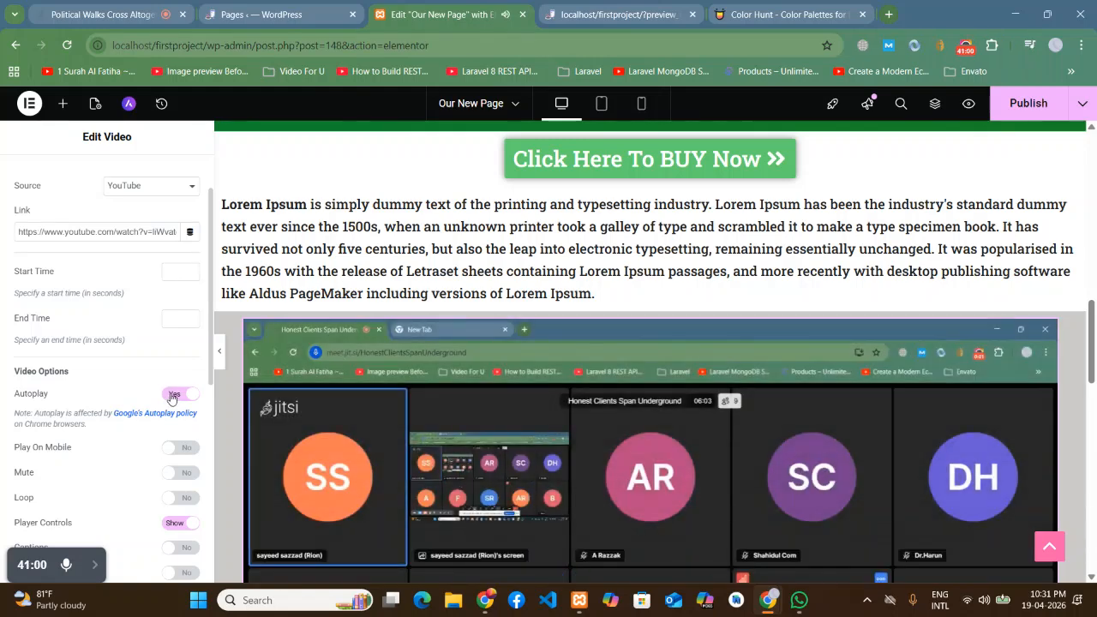
left_click(171, 396)
Step: Examine the video widget's remaining options, from mute to image overlay, alongside the video and the sections above it
scroll(141, 394, "down", 1)
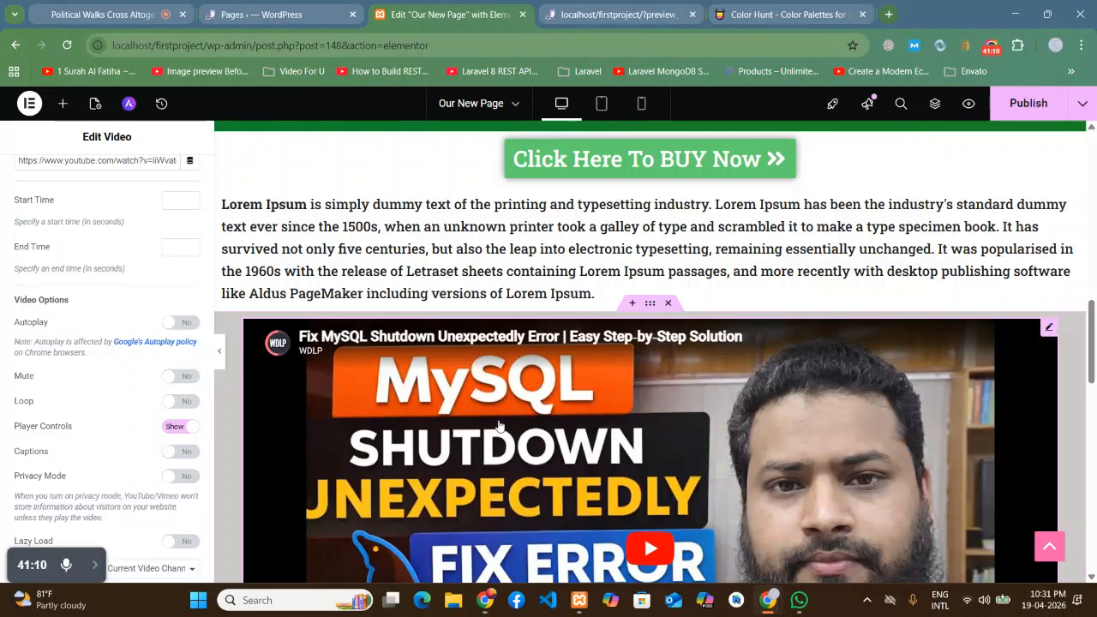
scroll(500, 421, "down", 3)
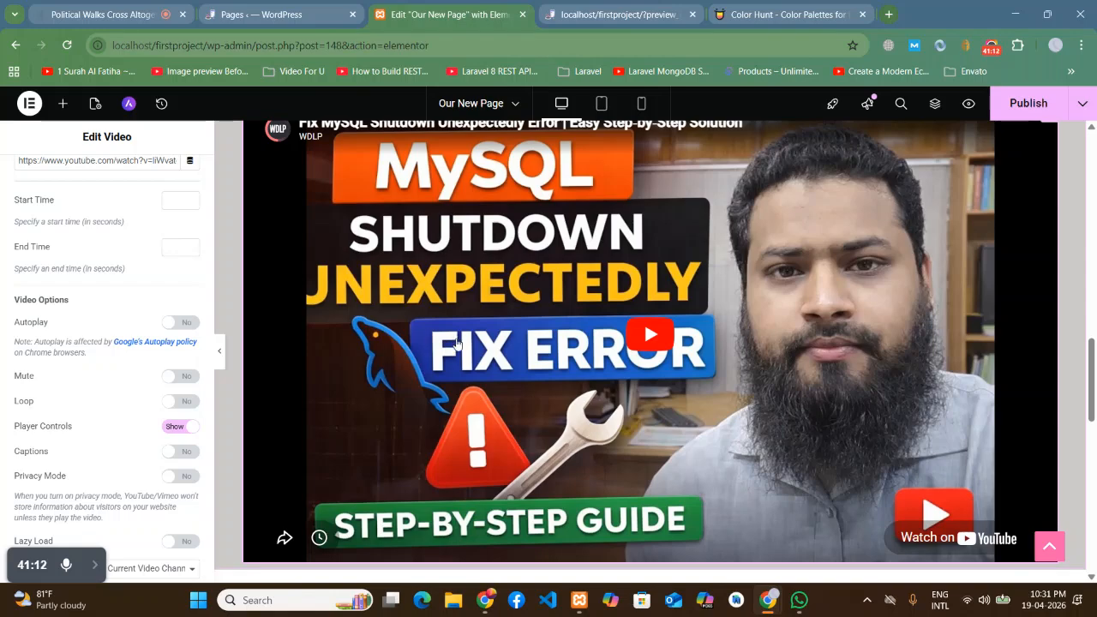
scroll(455, 338, "up", 1)
scroll(346, 389, "down", 3)
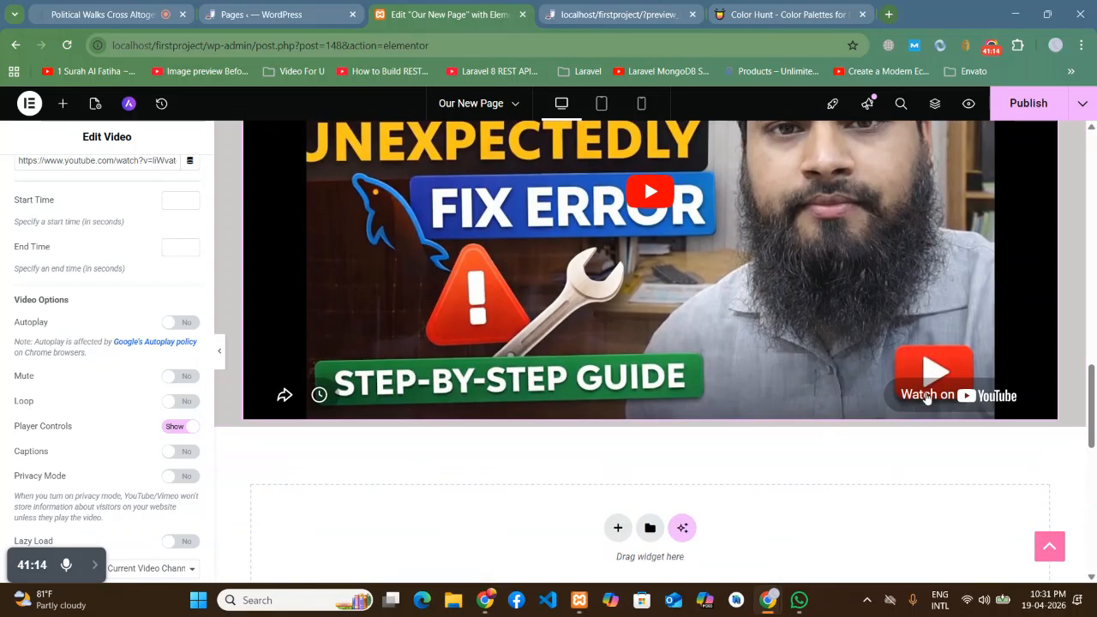
scroll(716, 266, "up", 1)
scroll(93, 378, "down", 2)
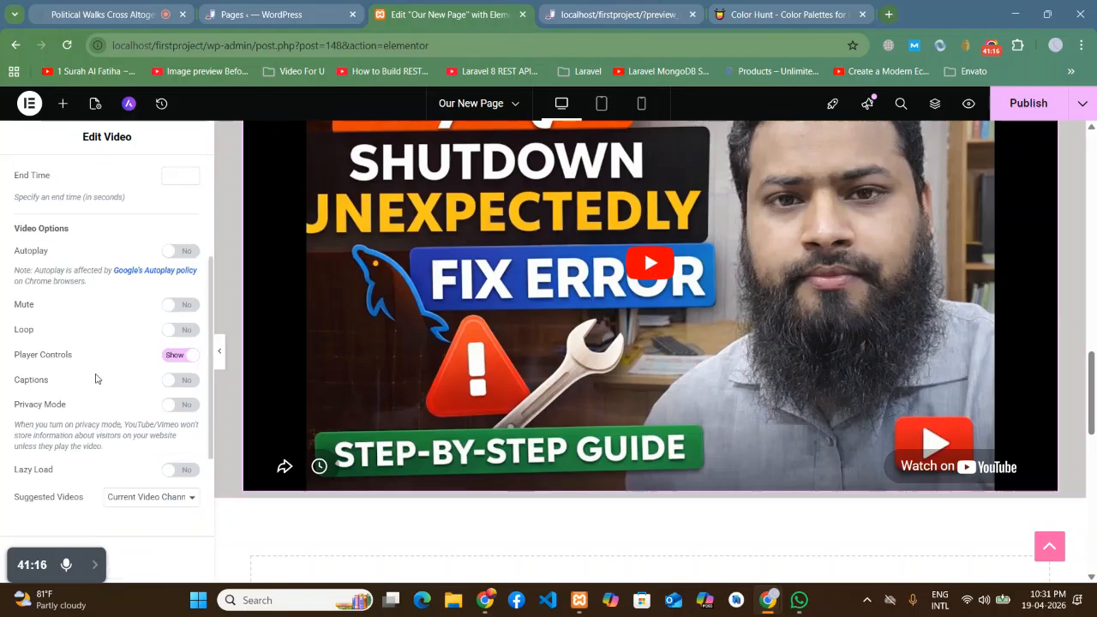
scroll(843, 409, "up", 8)
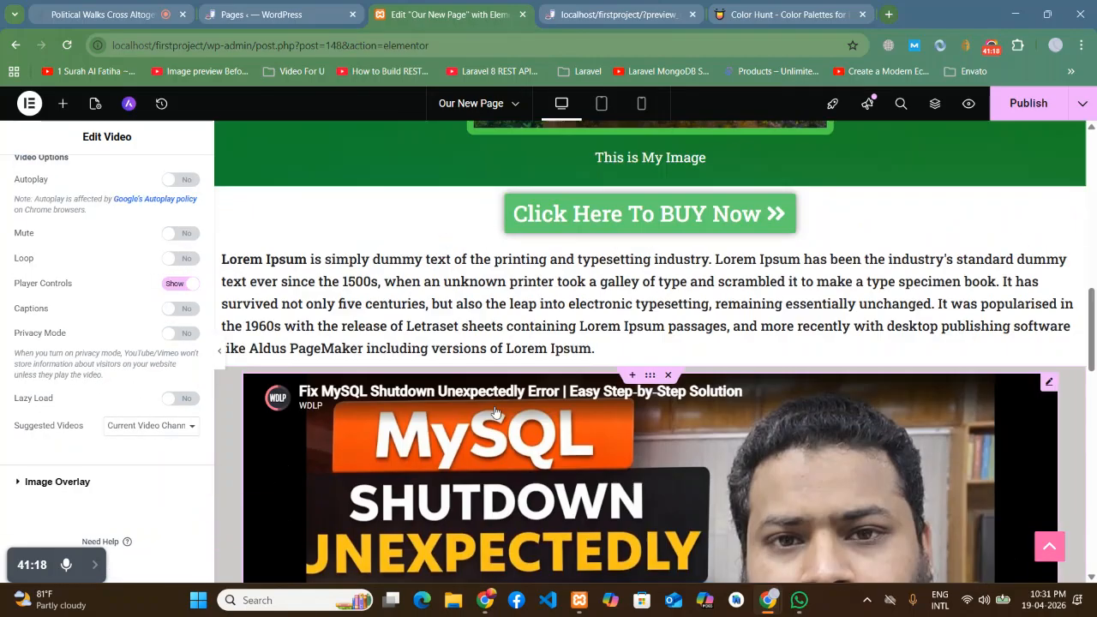
scroll(922, 414, "down", 4)
scroll(922, 414, "up", 12)
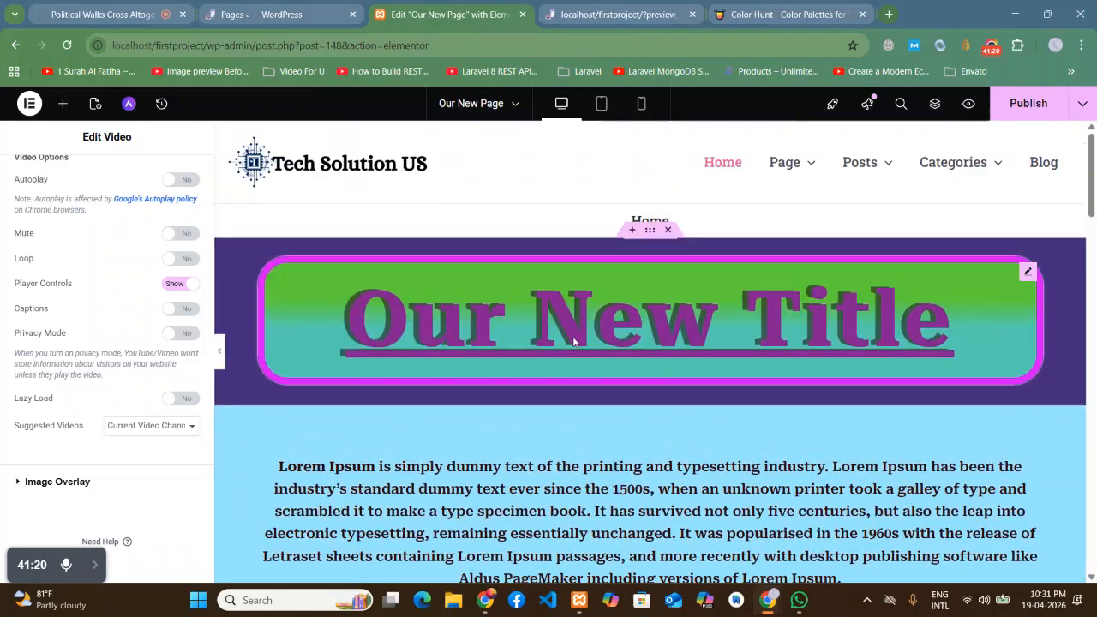
scroll(573, 336, "down", 5)
scroll(180, 354, "up", 1)
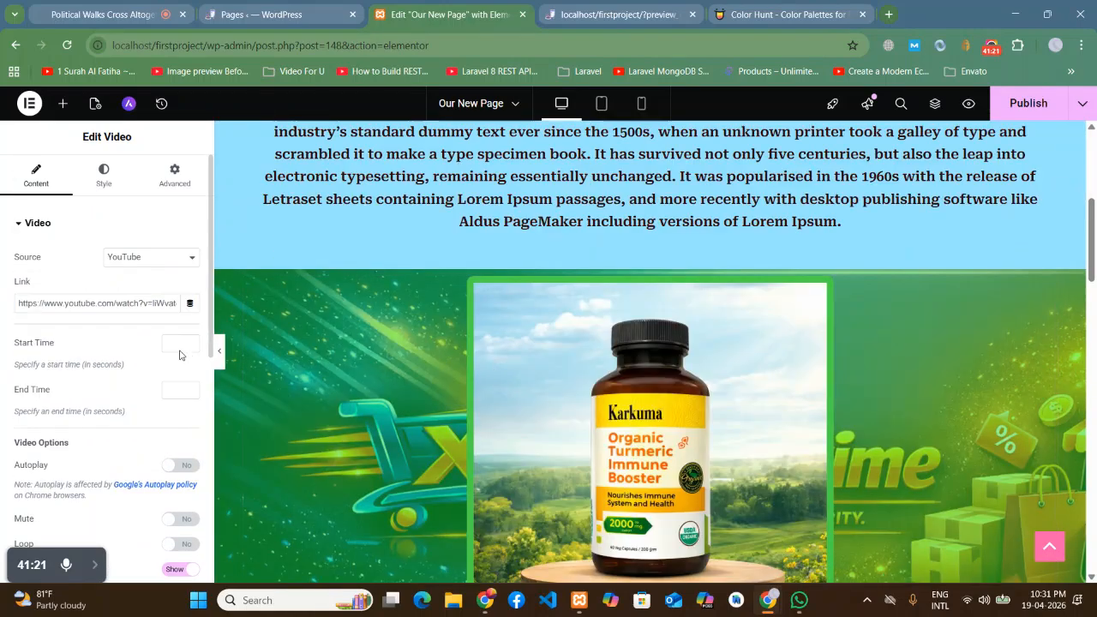
Step: Examine the video widget's source choices, start and end time fields, and playback options
left_click(108, 260)
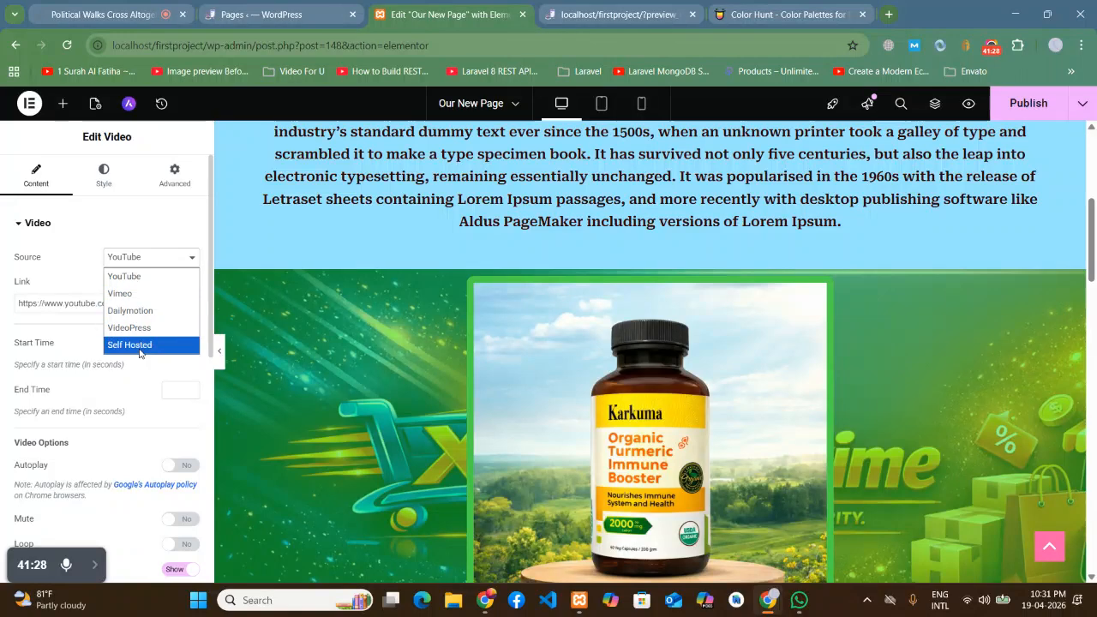
left_click(82, 255)
scroll(112, 373, "down", 2)
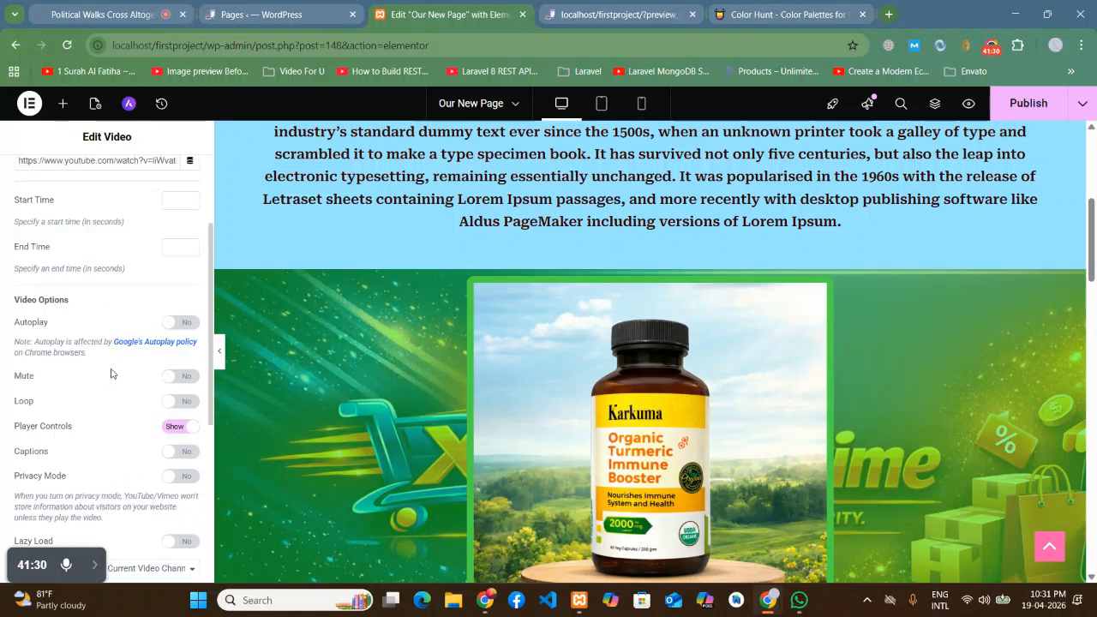
scroll(111, 374, "up", 2)
left_click_drag(54, 344, 11, 342)
left_click(167, 343)
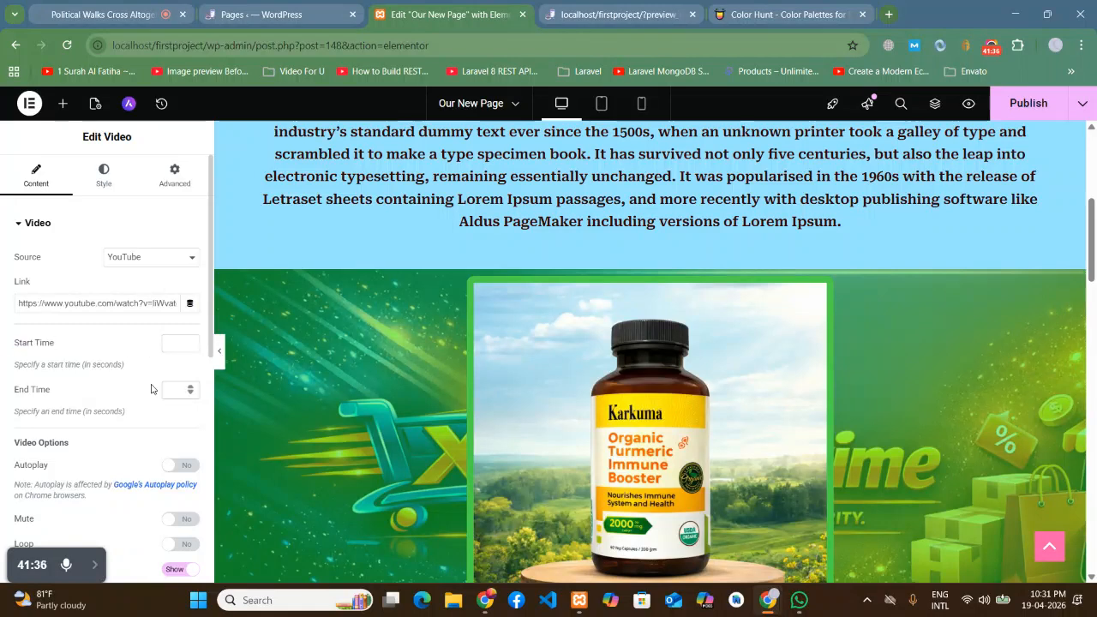
scroll(147, 383, "down", 2)
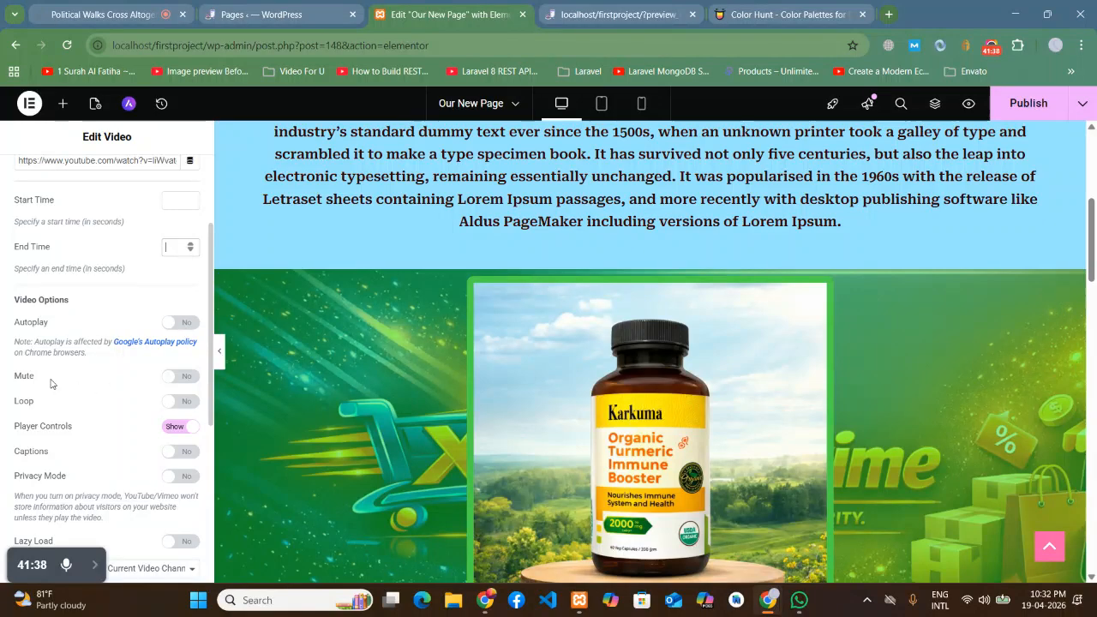
scroll(466, 372, "down", 9)
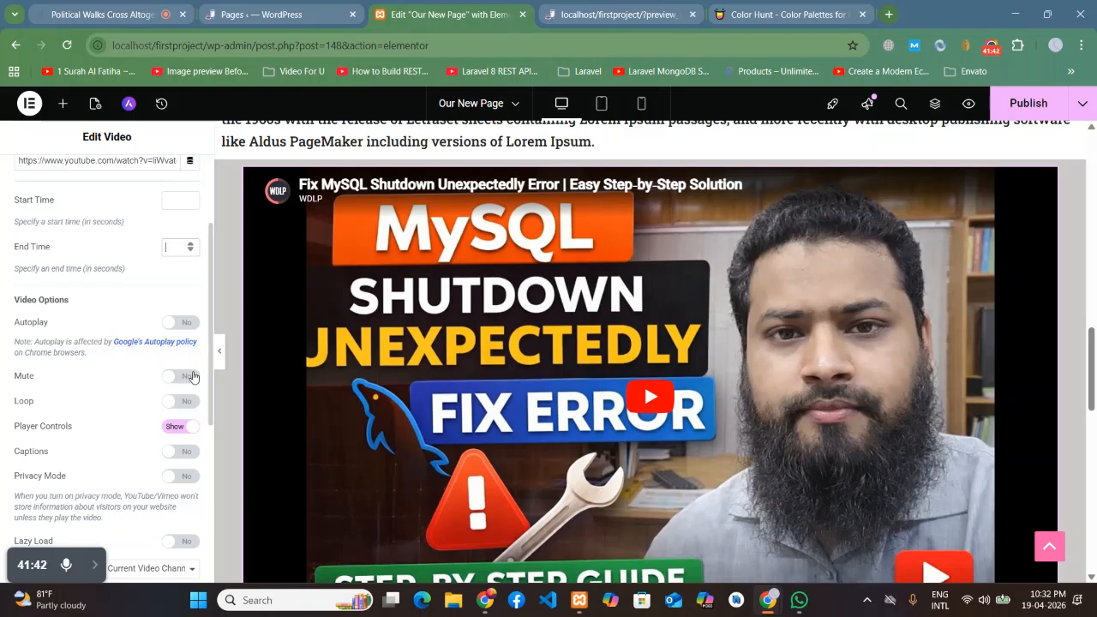
Step: Hide the player controls of the embedded YouTube video and check the video in the page
scroll(131, 382, "down", 1)
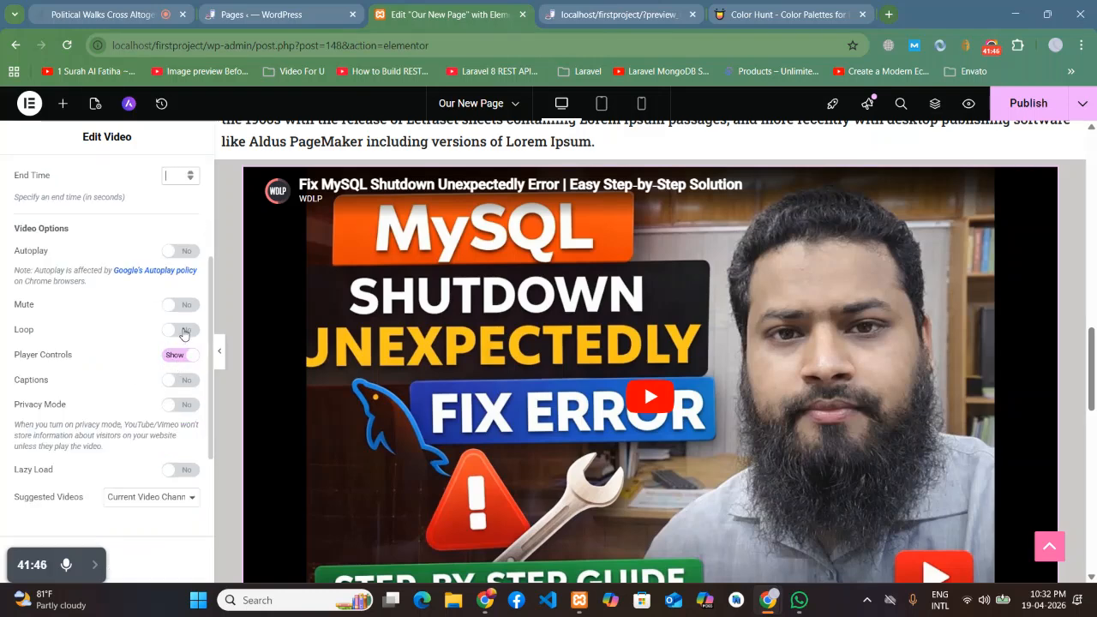
scroll(720, 396, "down", 2)
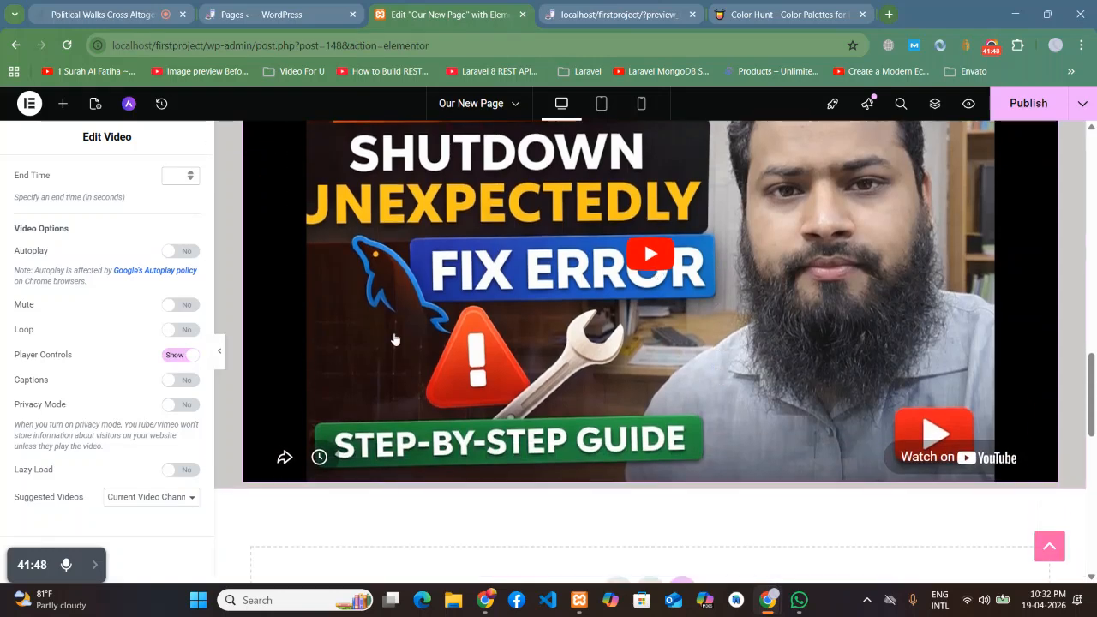
left_click(169, 356)
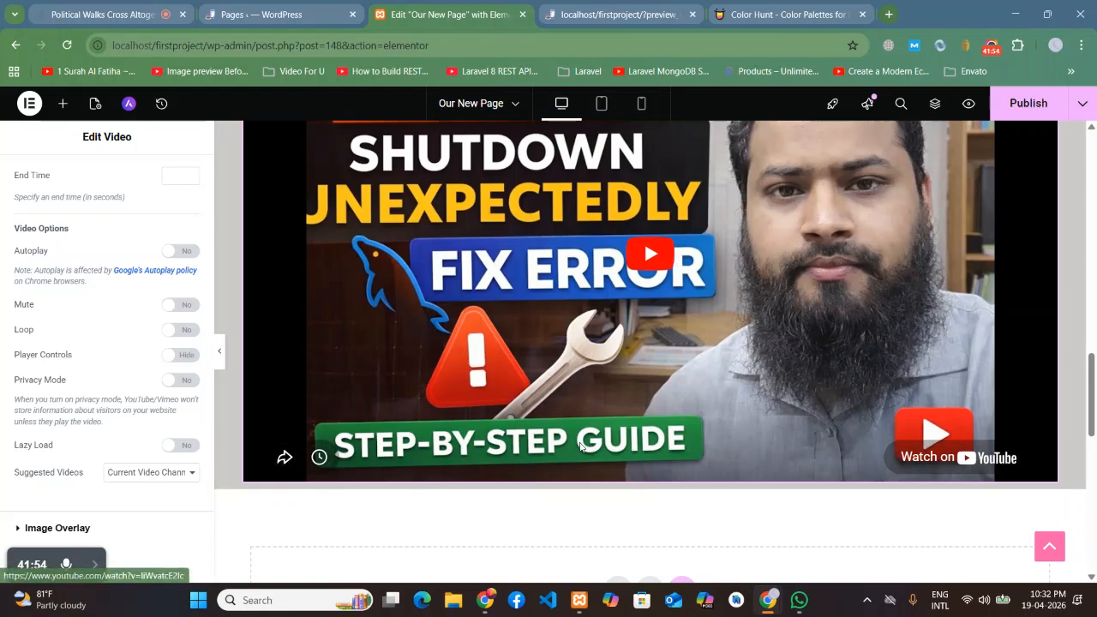
scroll(583, 433, "up", 1)
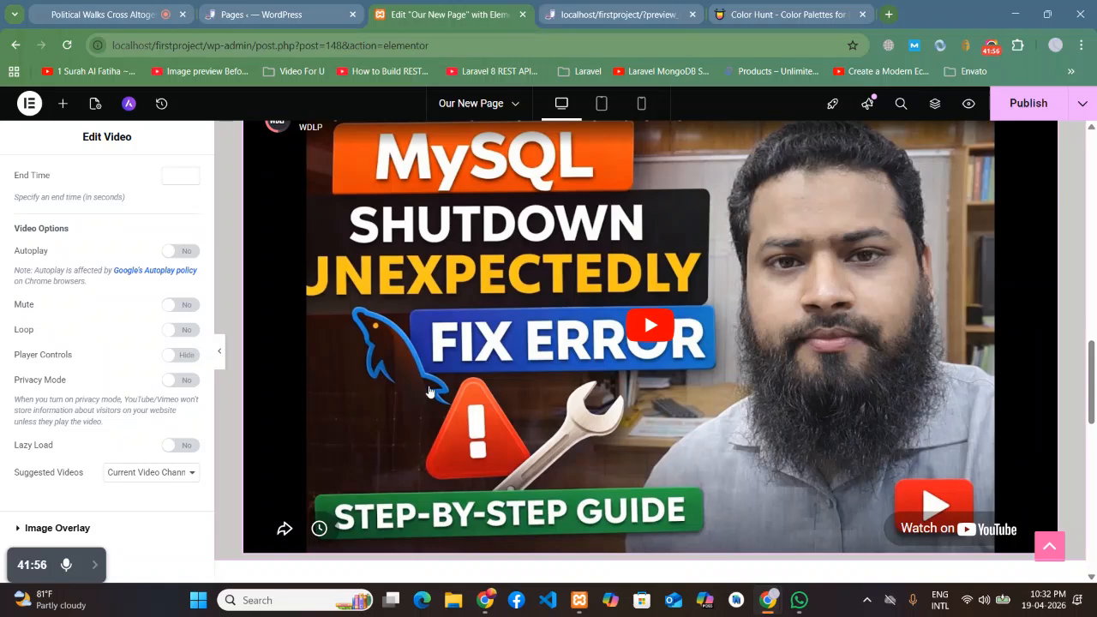
scroll(163, 375, "down", 1)
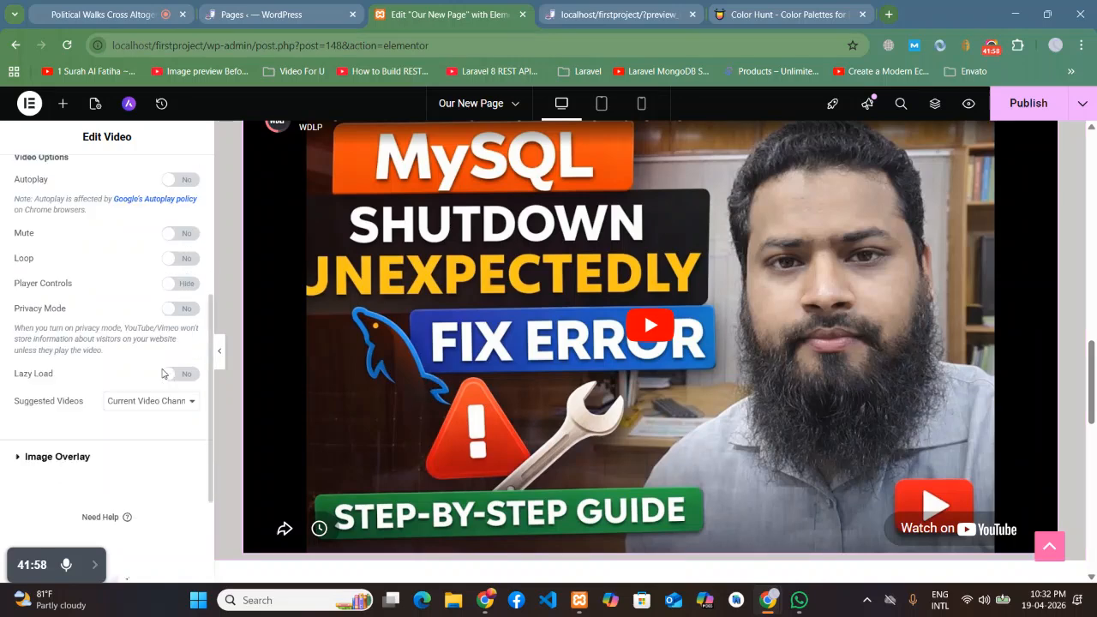
Step: Try an image overlay on the video using Copilot_20260407_230218.png from the media library, and view it across the full page width
left_click(29, 459)
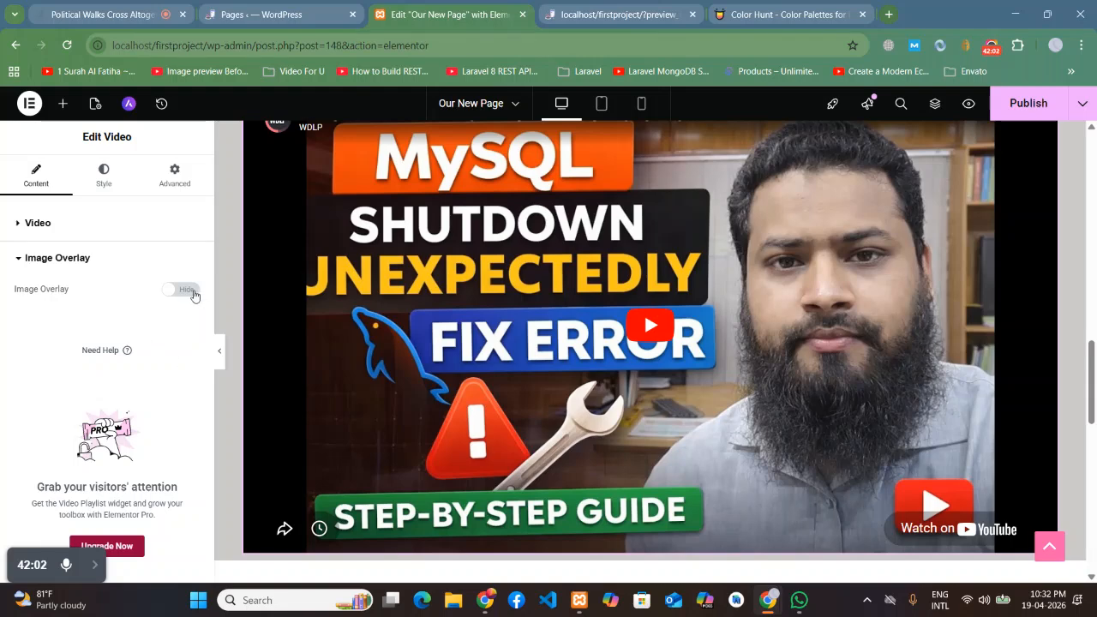
left_click(193, 293)
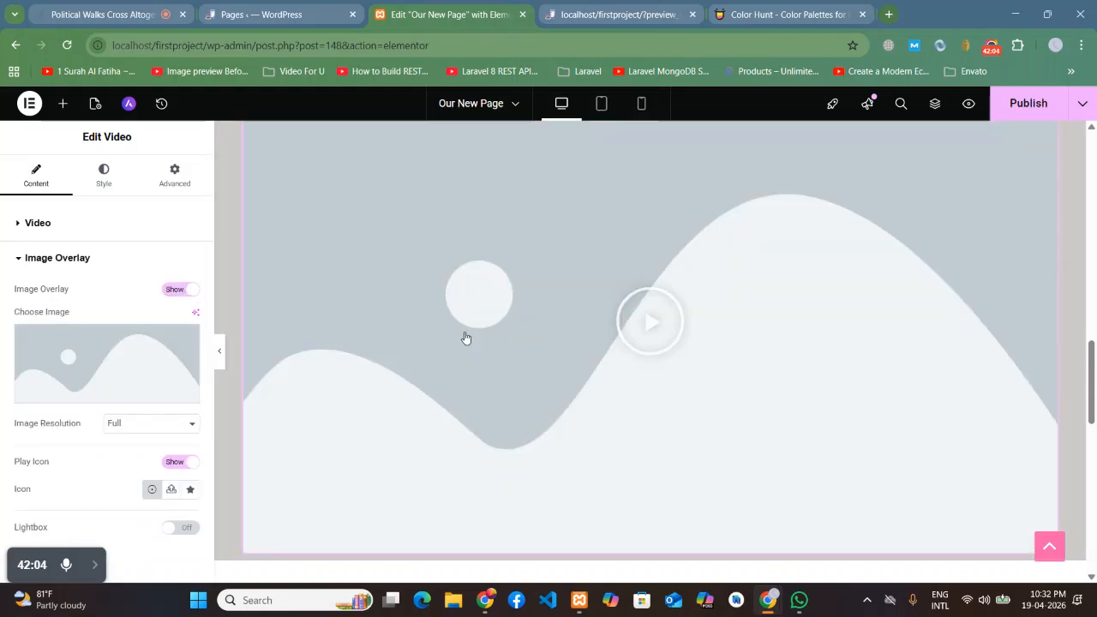
left_click(128, 351)
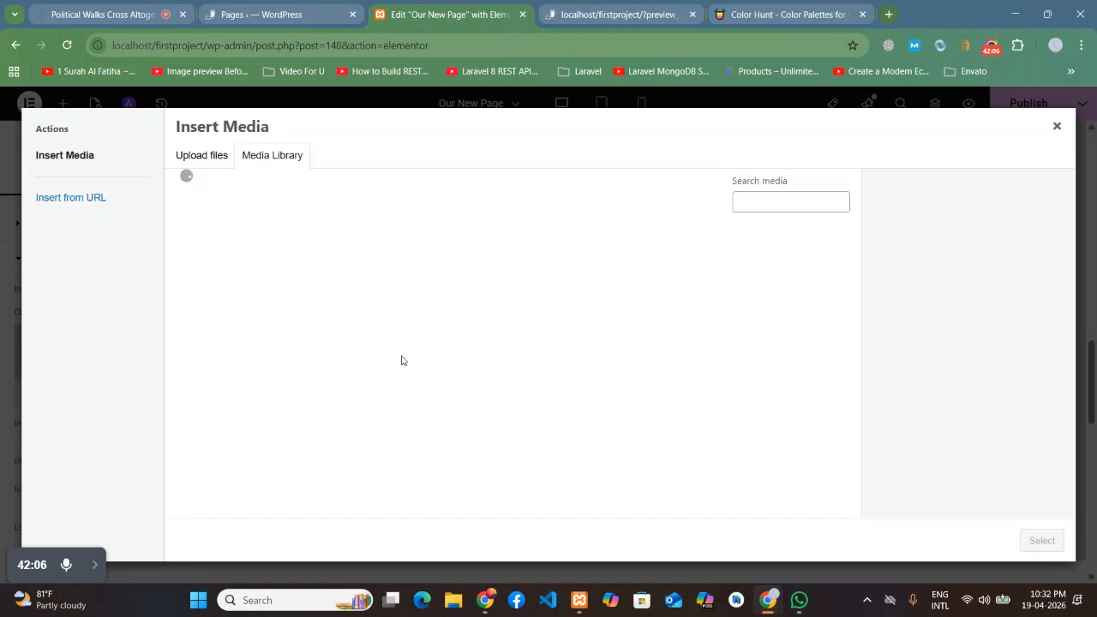
left_click(344, 282)
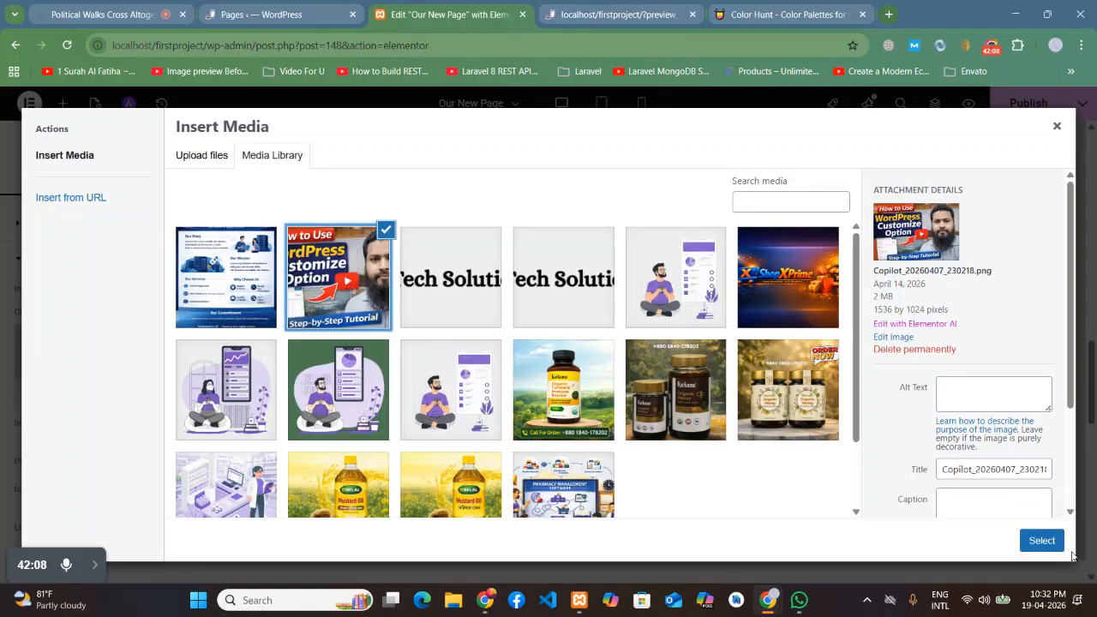
left_click(1044, 540)
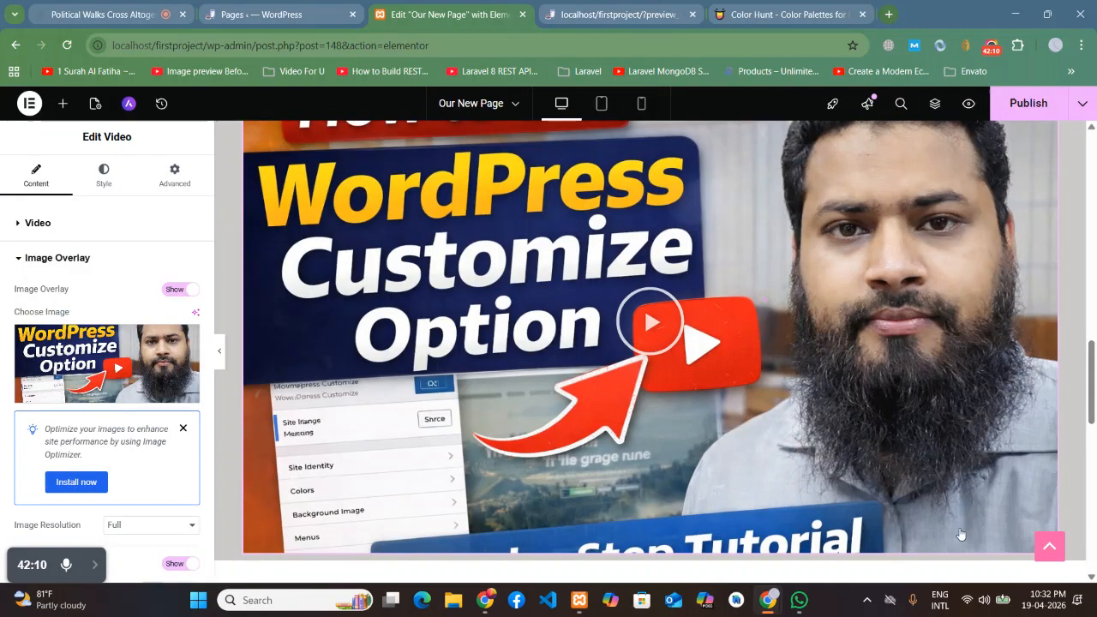
scroll(970, 538, "up", 2)
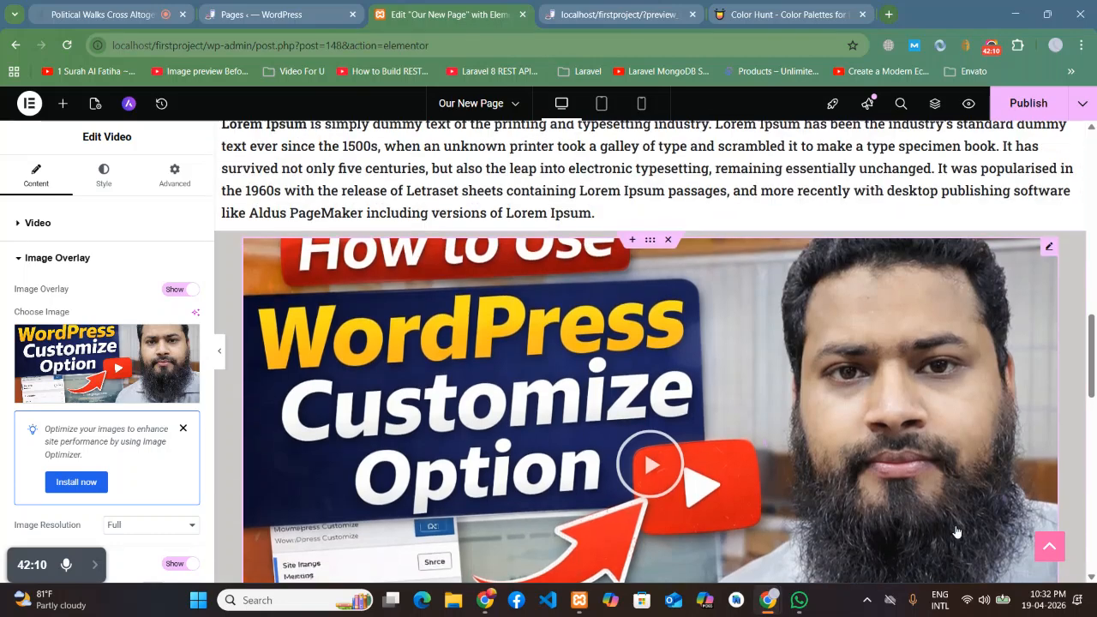
left_click(220, 356)
scroll(167, 351, "down", 2)
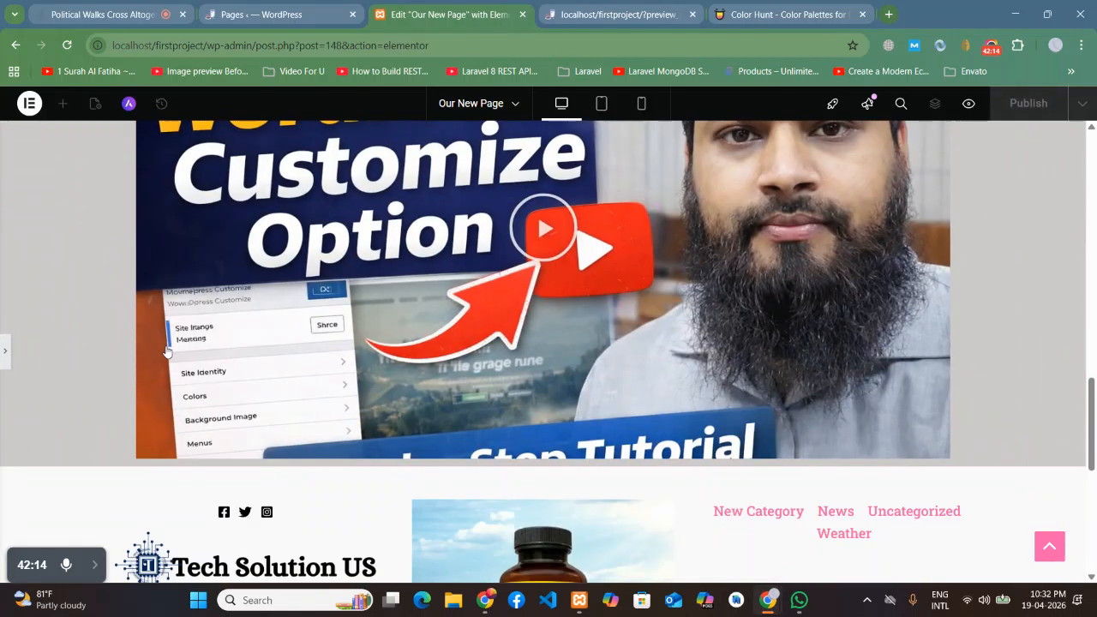
scroll(167, 351, "up", 2)
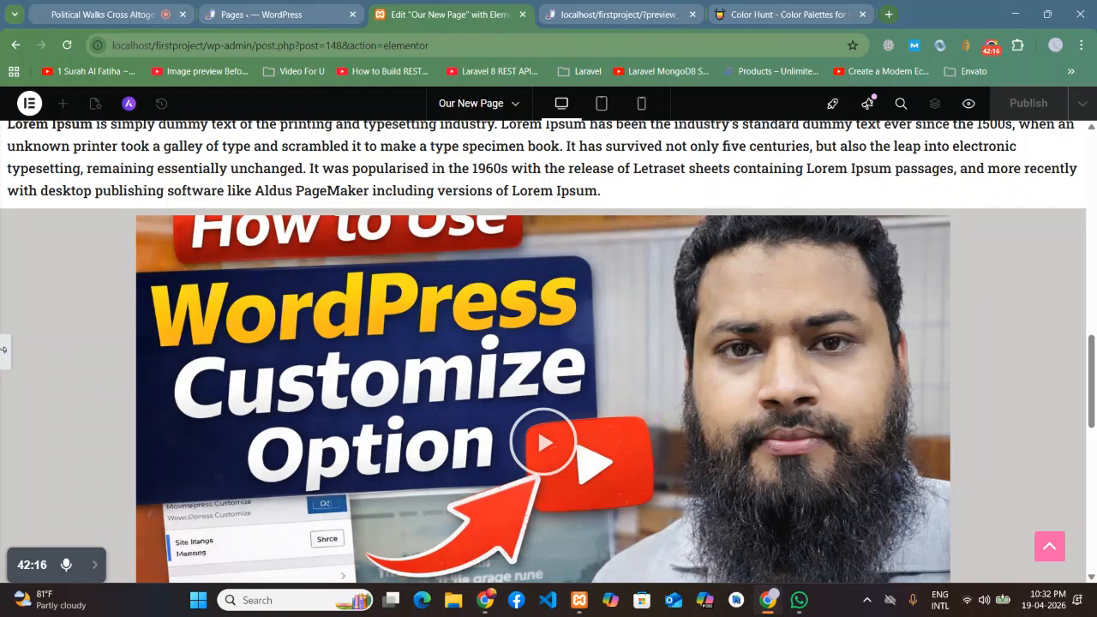
Step: Turn the video's image overlay back off and check the embedded video in the page
left_click(4, 351)
left_click(182, 428)
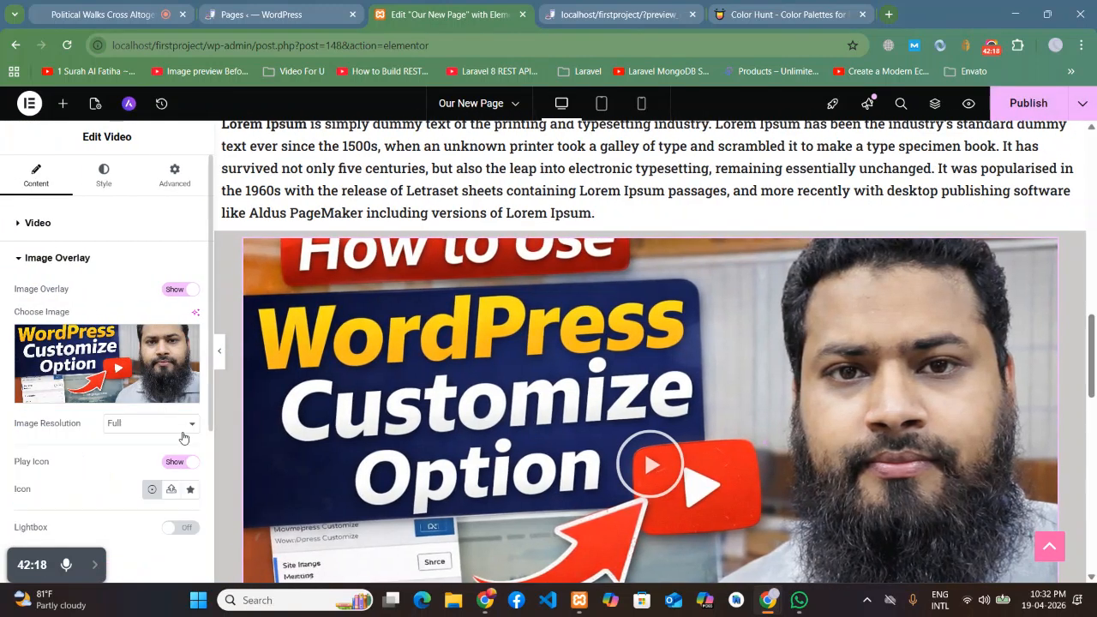
left_click(170, 293)
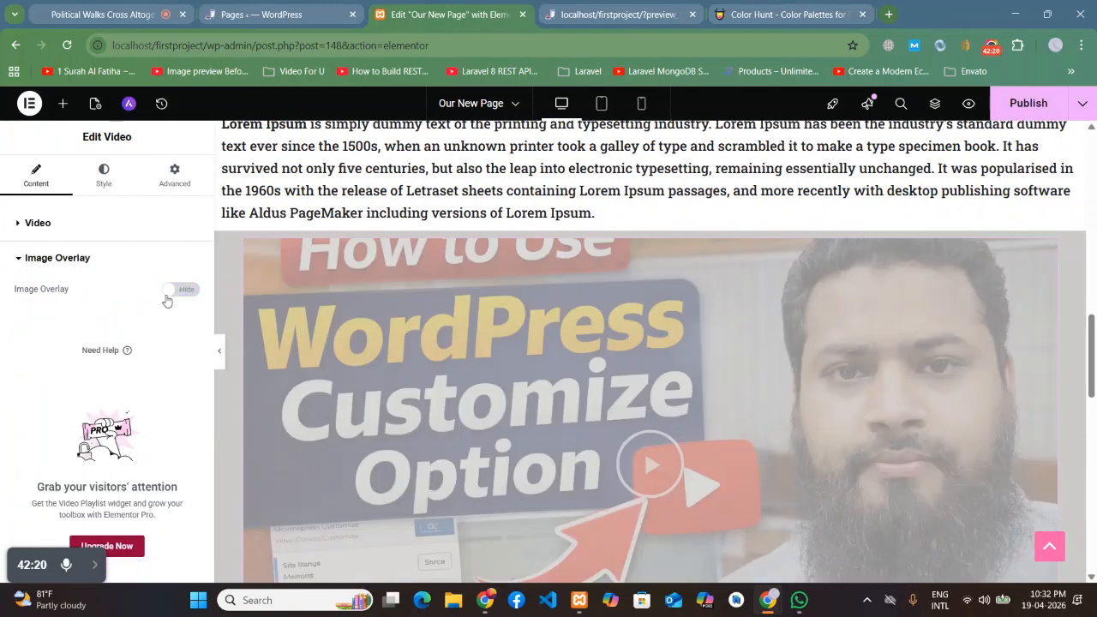
scroll(829, 392, "down", 2)
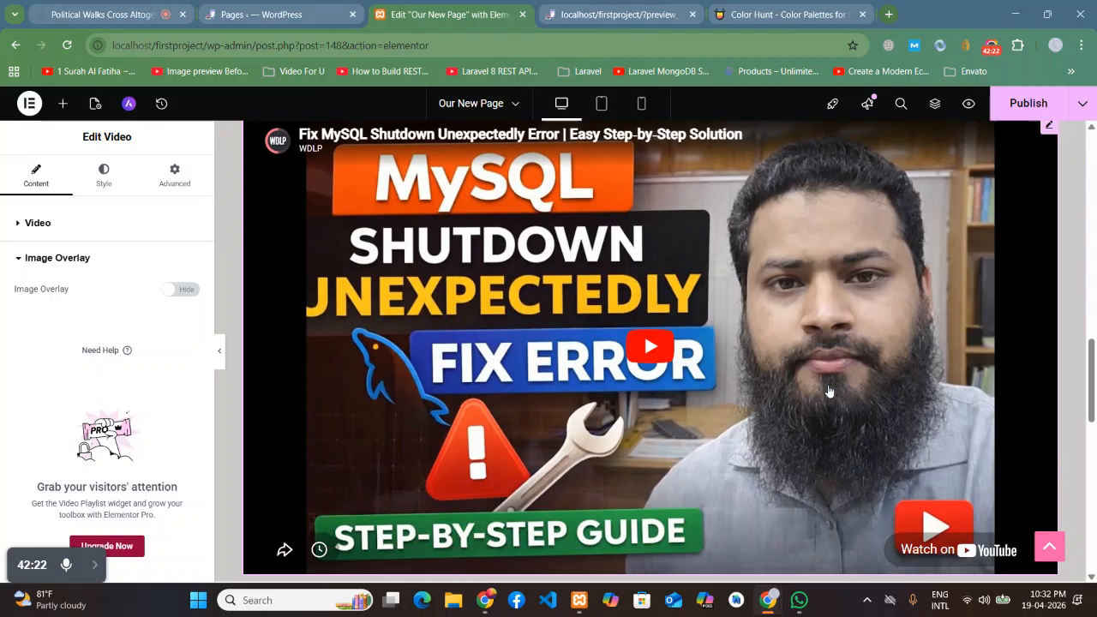
scroll(828, 392, "up", 2)
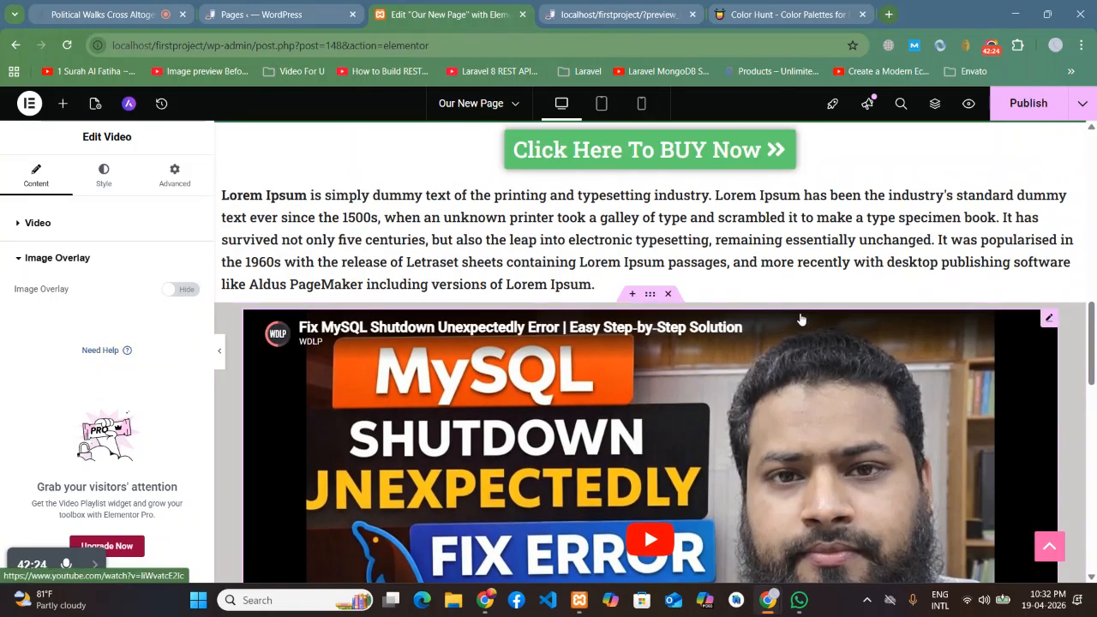
scroll(801, 319, "down", 2)
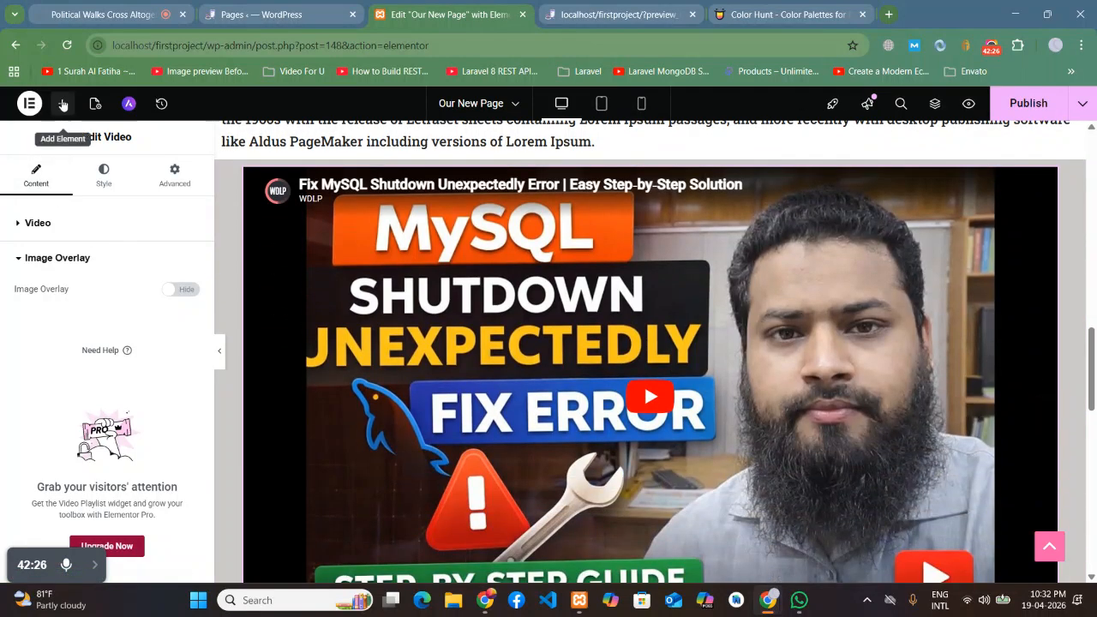
Step: Examine the basic widgets available for adding and look over the page sections from the text block to the footer
left_click(63, 104)
scroll(78, 303, "down", 2)
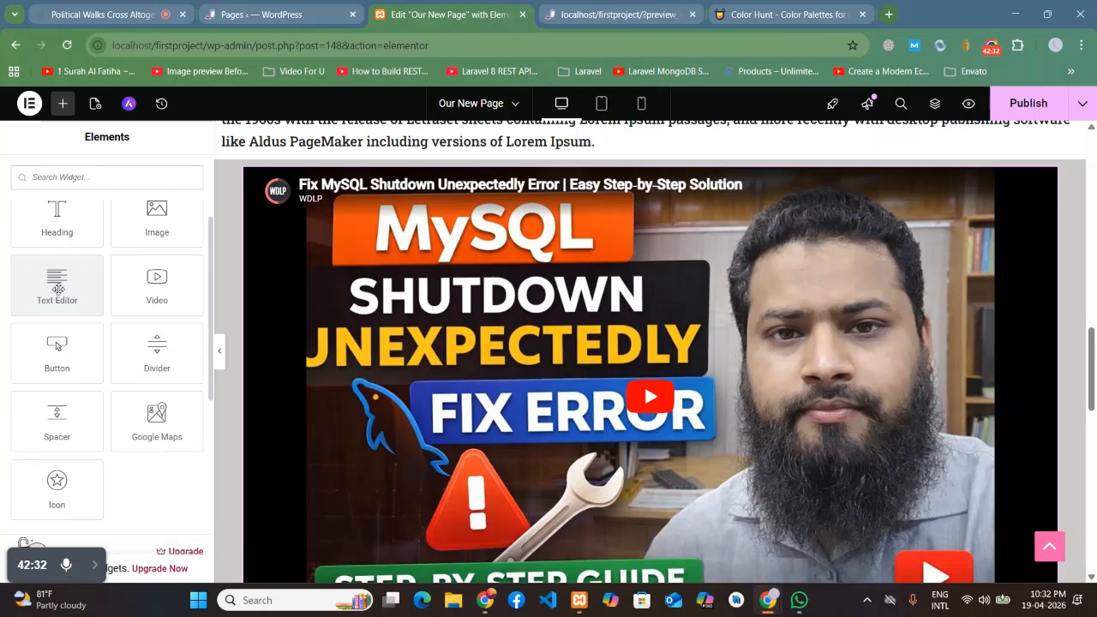
scroll(627, 314, "down", 4)
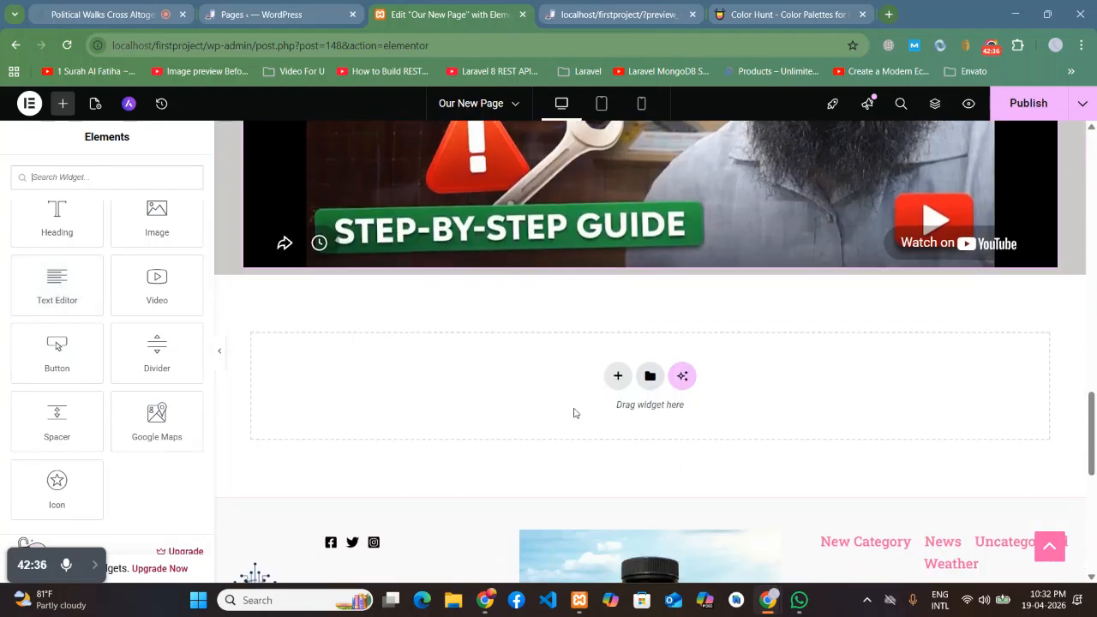
scroll(879, 444, "up", 10)
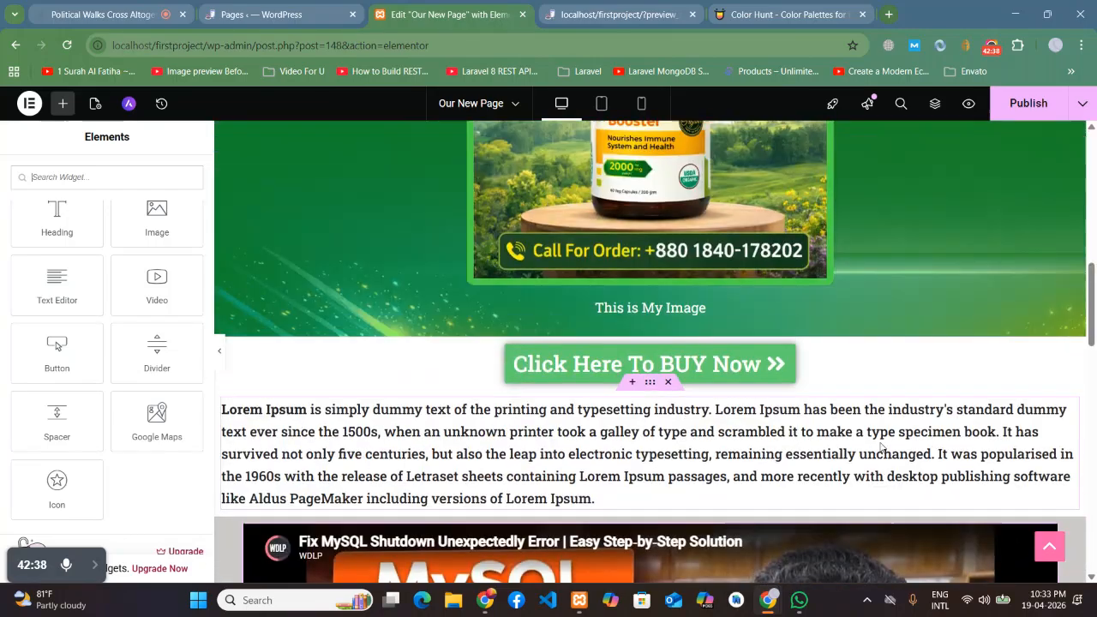
scroll(880, 446, "up", 3)
scroll(832, 429, "down", 7)
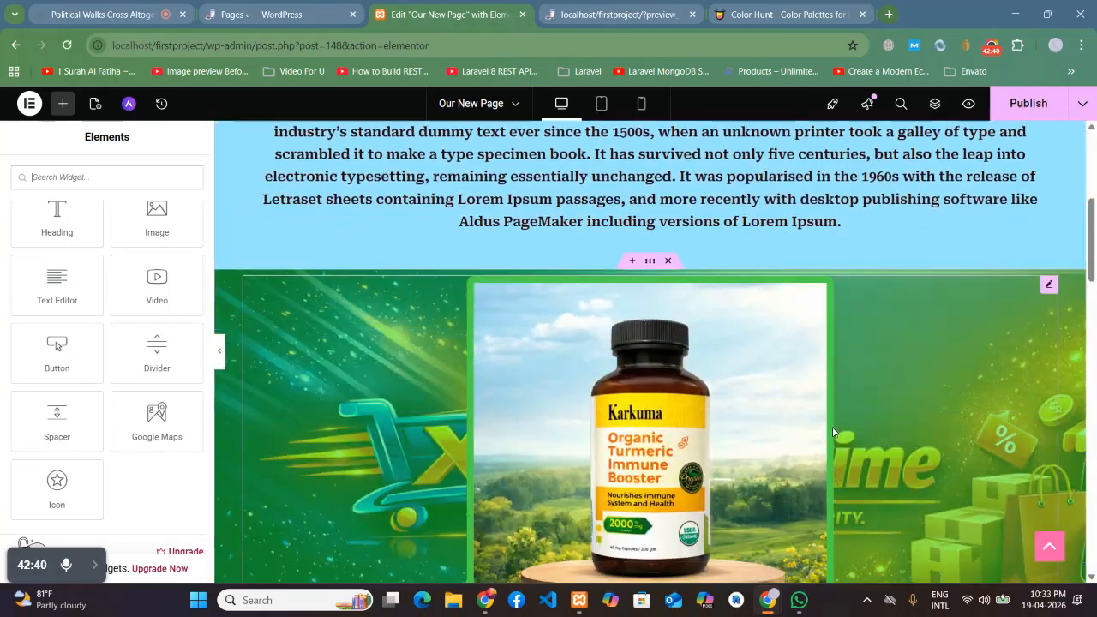
scroll(832, 432, "down", 6)
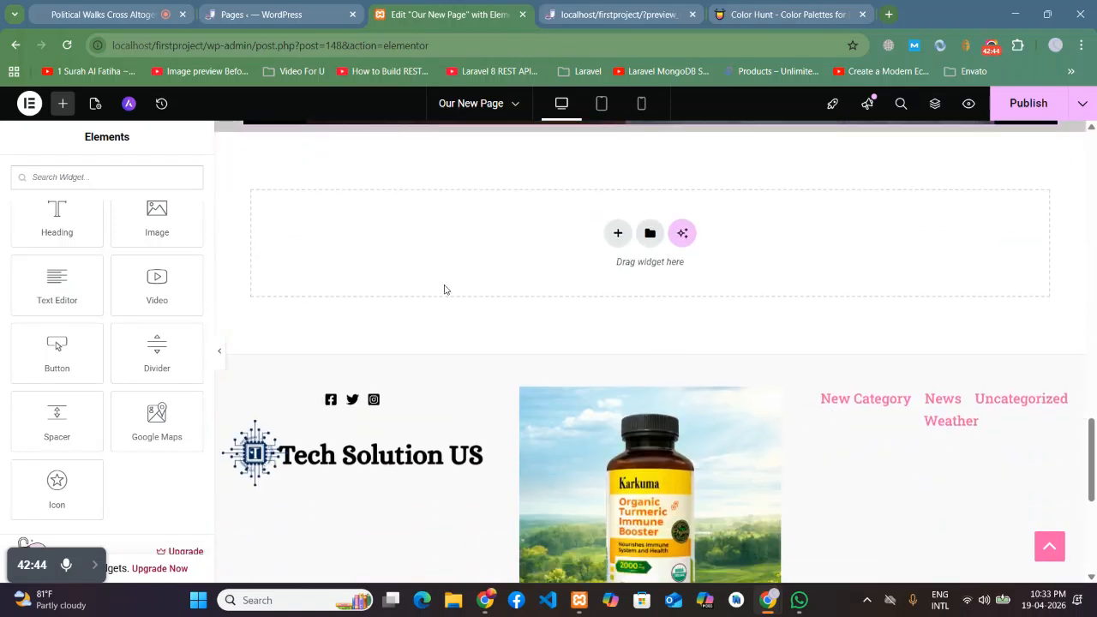
scroll(77, 280, "up", 3)
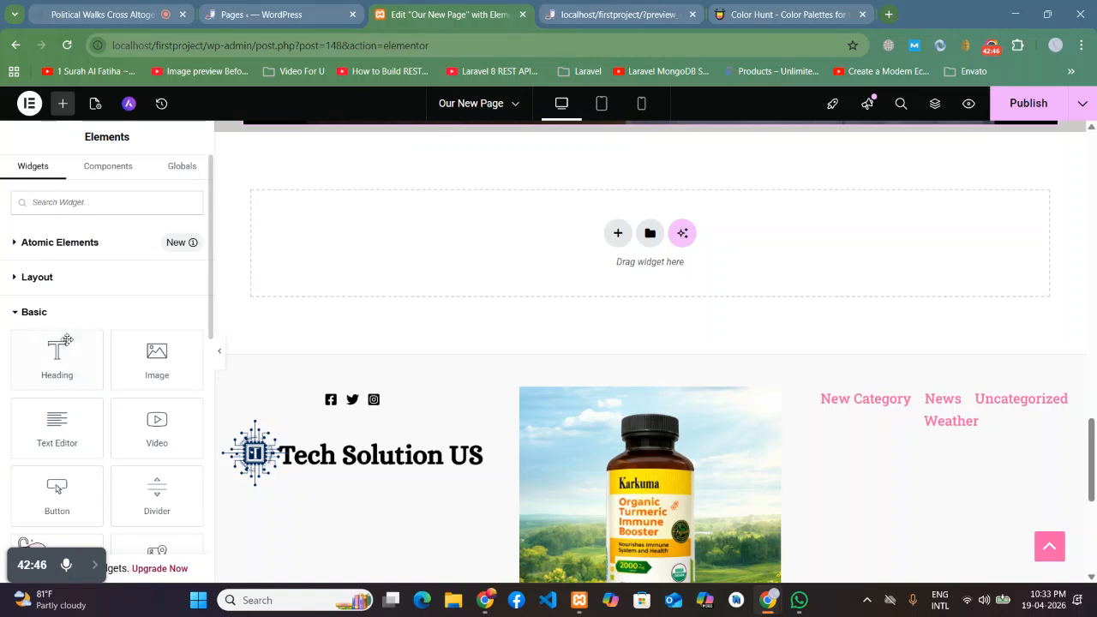
scroll(66, 341, "down", 2)
scroll(464, 309, "up", 5)
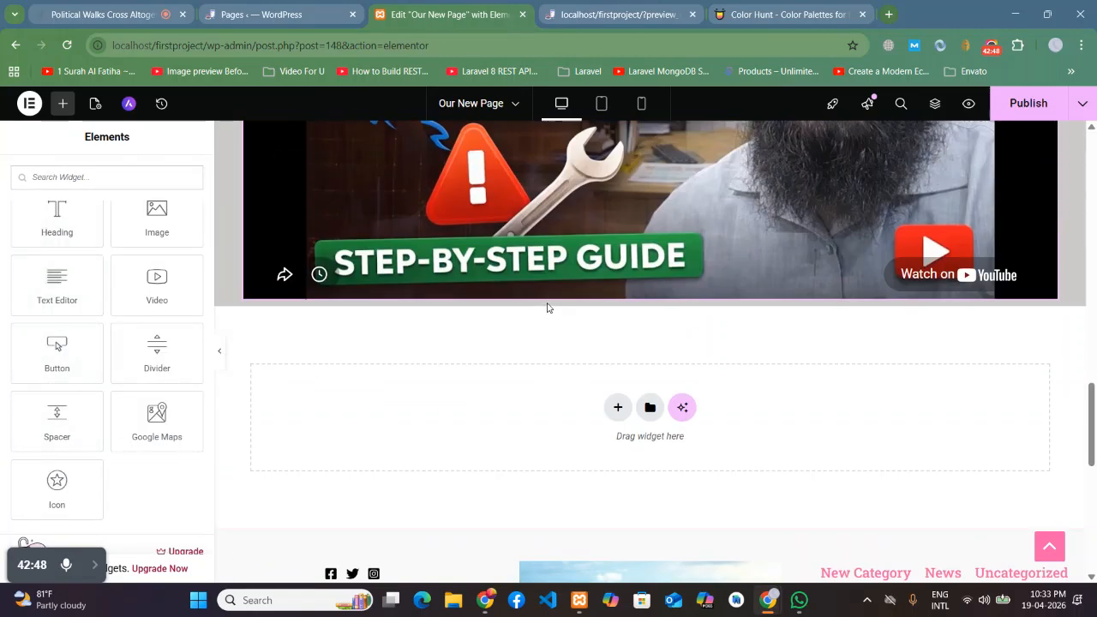
scroll(663, 341, "up", 5)
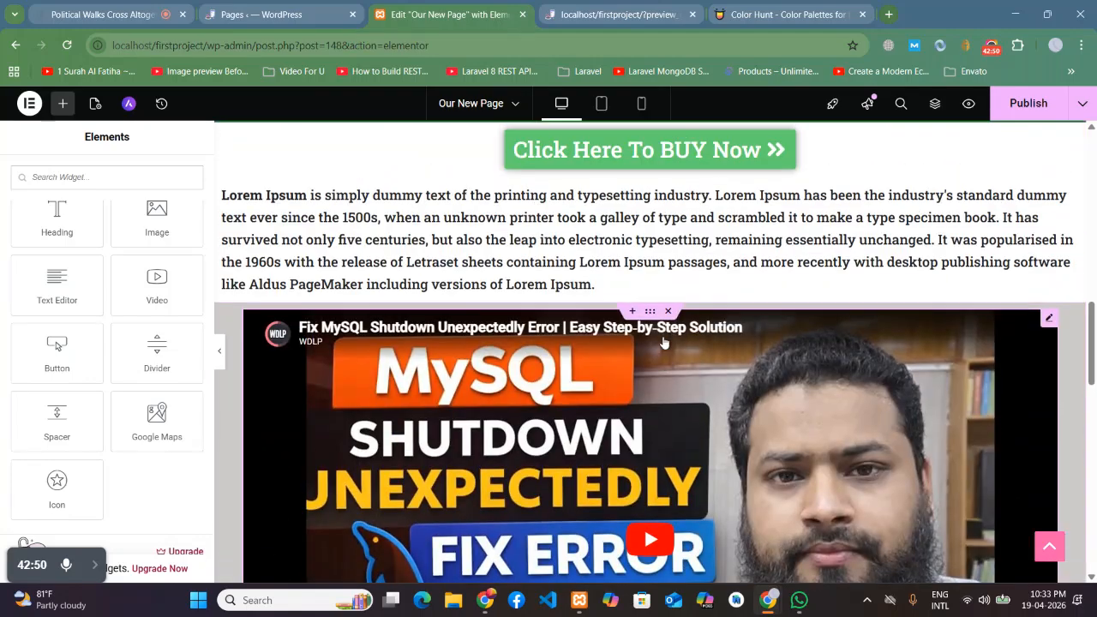
Step: Publish the edited page with its current sections
scroll(90, 357, "up", 2)
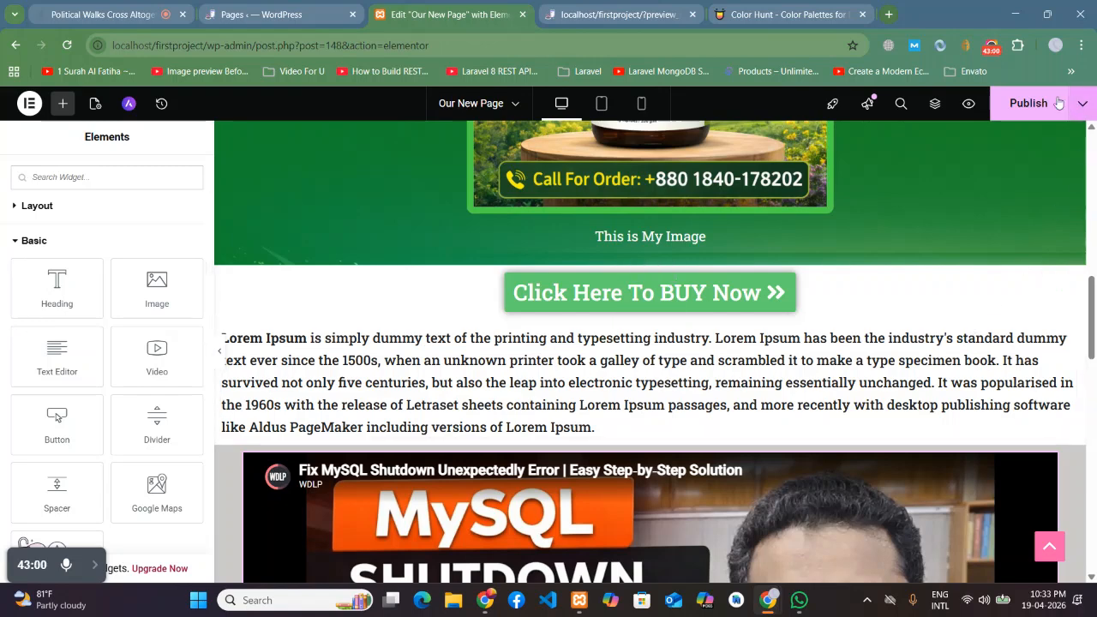
left_click(1028, 104)
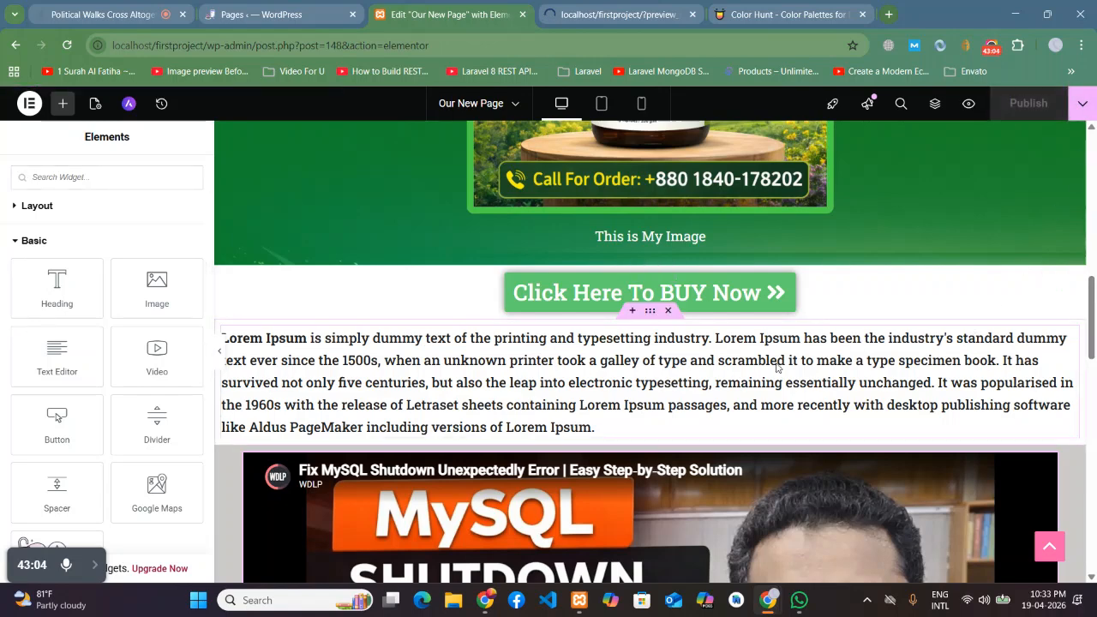
left_click(93, 566)
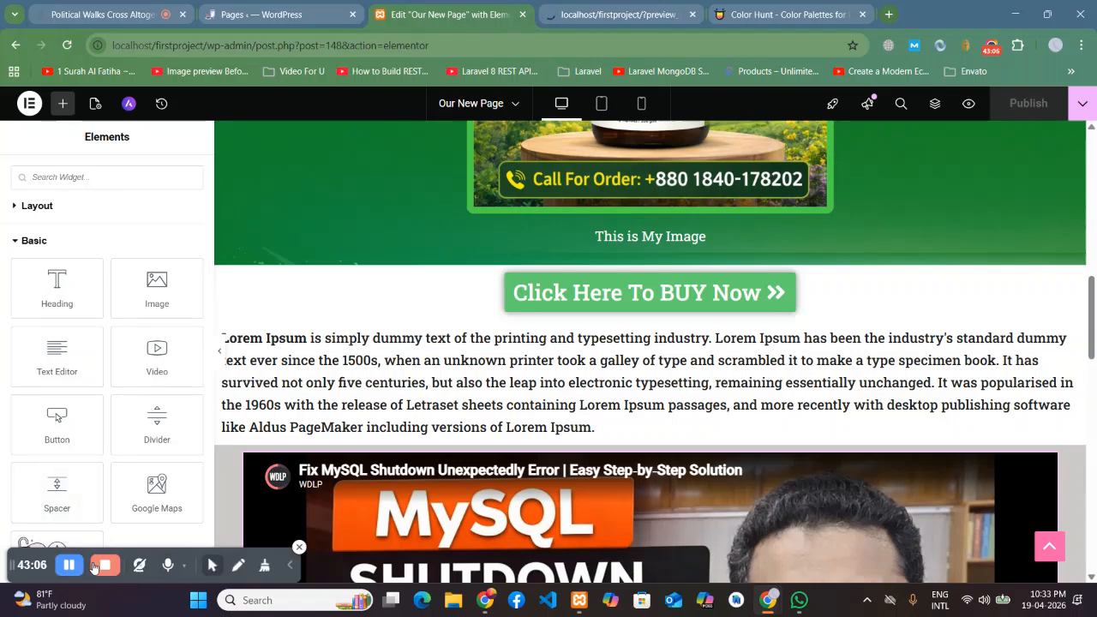